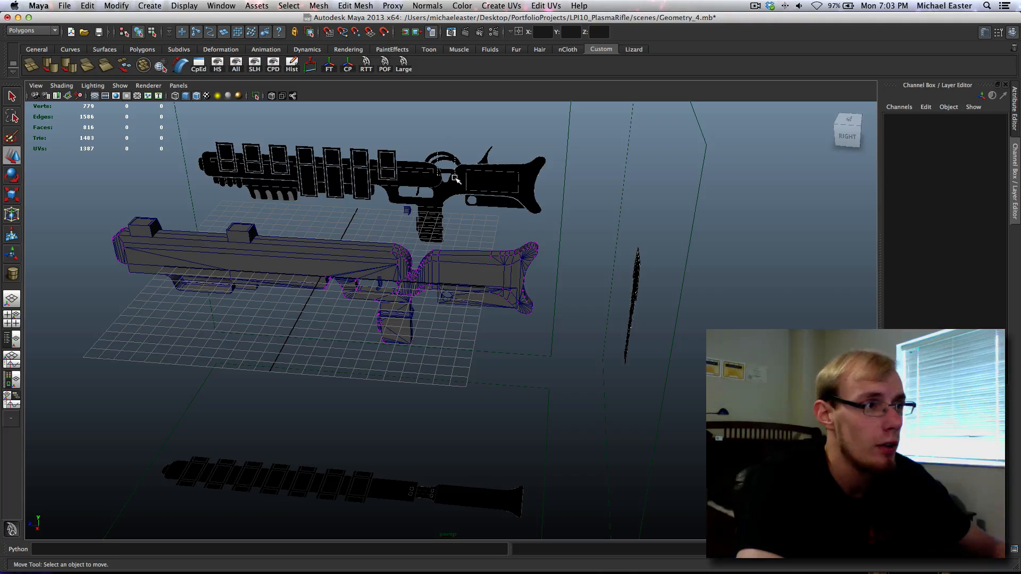
Examine the rifle blockout and its reference image planes, ending near the front underside of the barrel.
alt+middle_drag(443, 162, 522, 132)
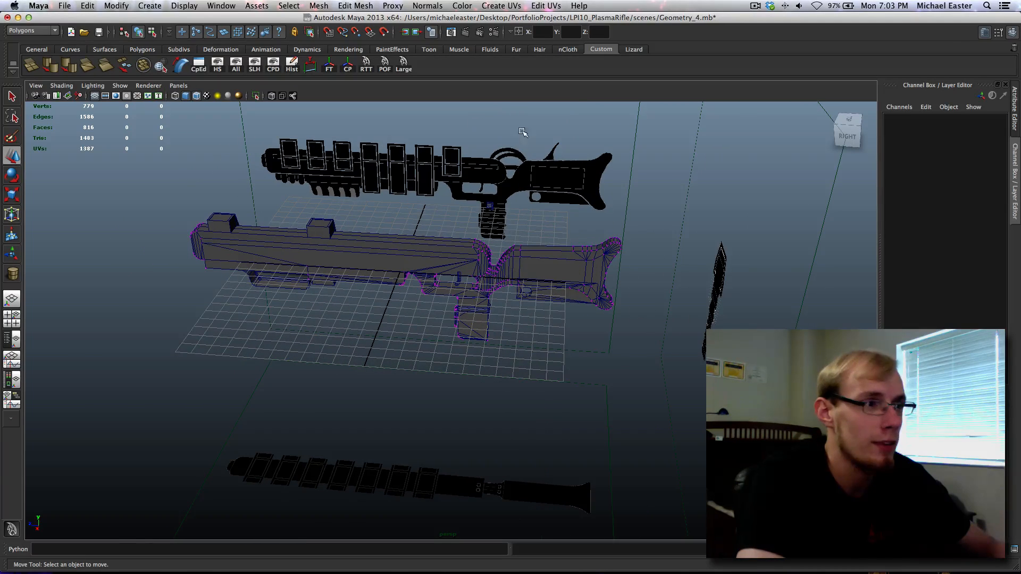
click(515, 169)
alt+middle_drag(484, 169, 516, 158)
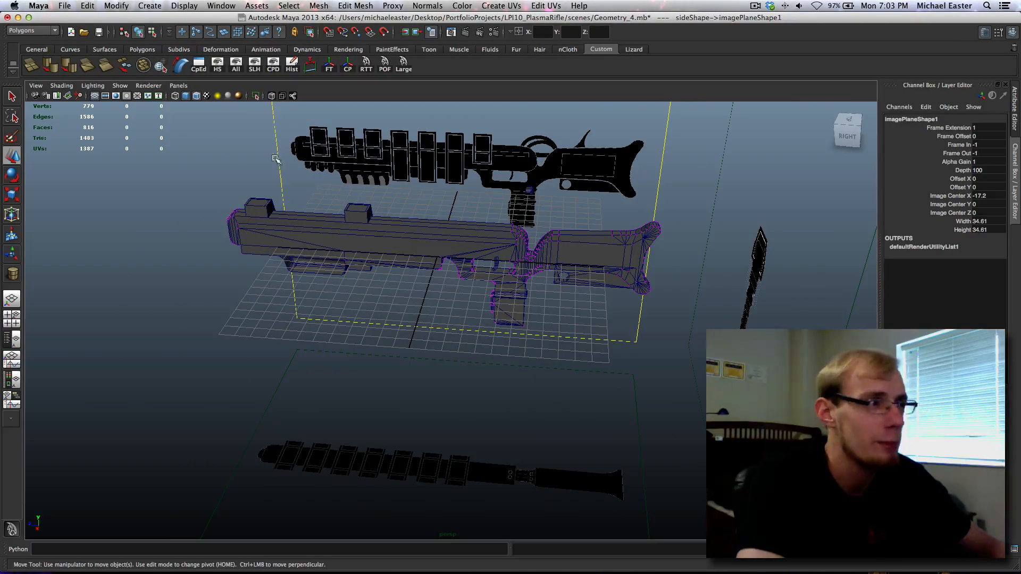
click(265, 178)
alt+drag(265, 179, 553, 296)
alt+middle_drag(553, 295, 389, 293)
alt+drag(362, 317, 394, 224)
scroll(396, 223, up, 5)
In the side view, create a polygon cylinder about 0.27 in radius and 0.38 high over the first round peg under the barrel.
key(space)
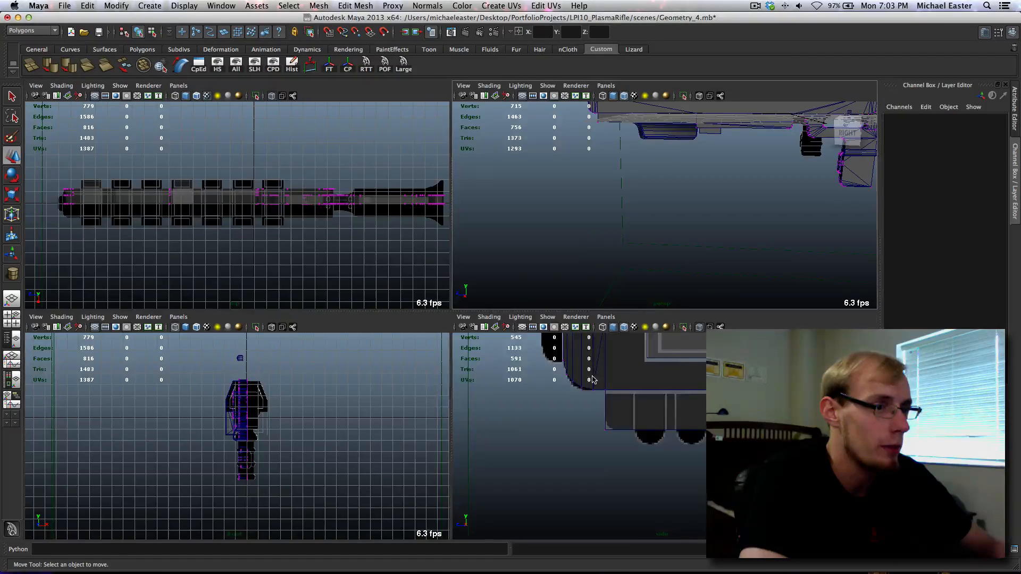
key(space)
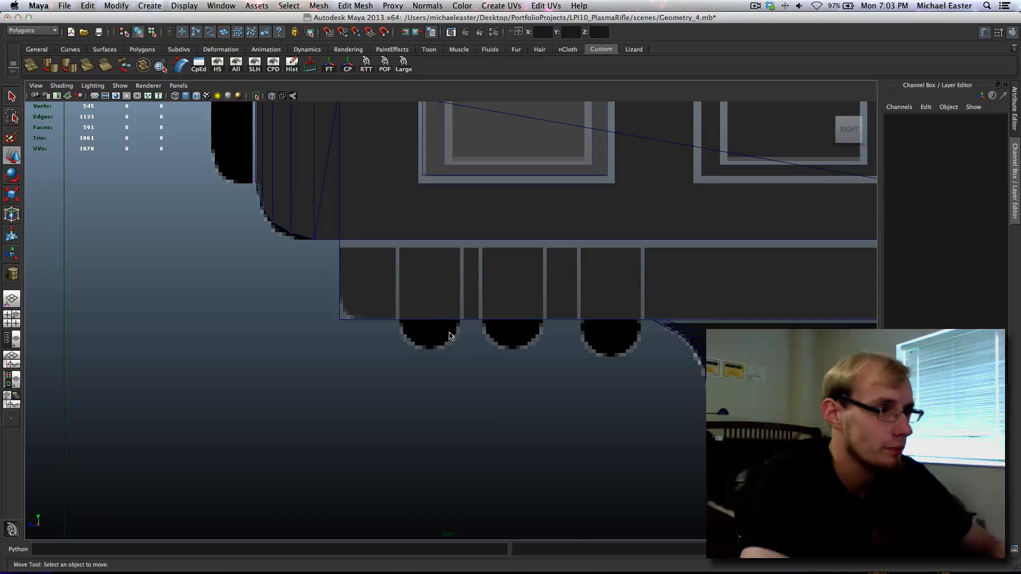
shift+right_drag(450, 336, 427, 337)
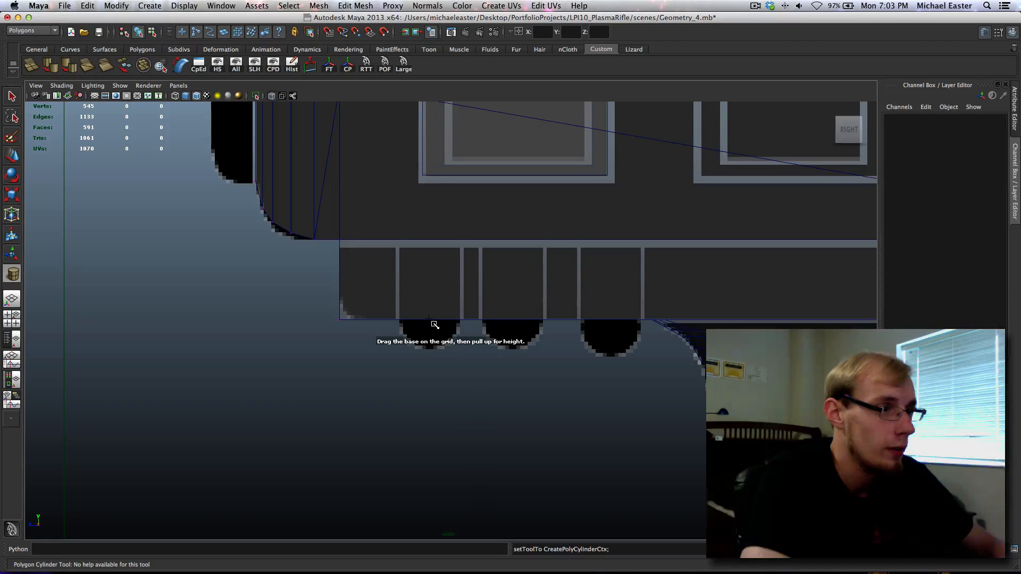
drag(429, 319, 436, 344)
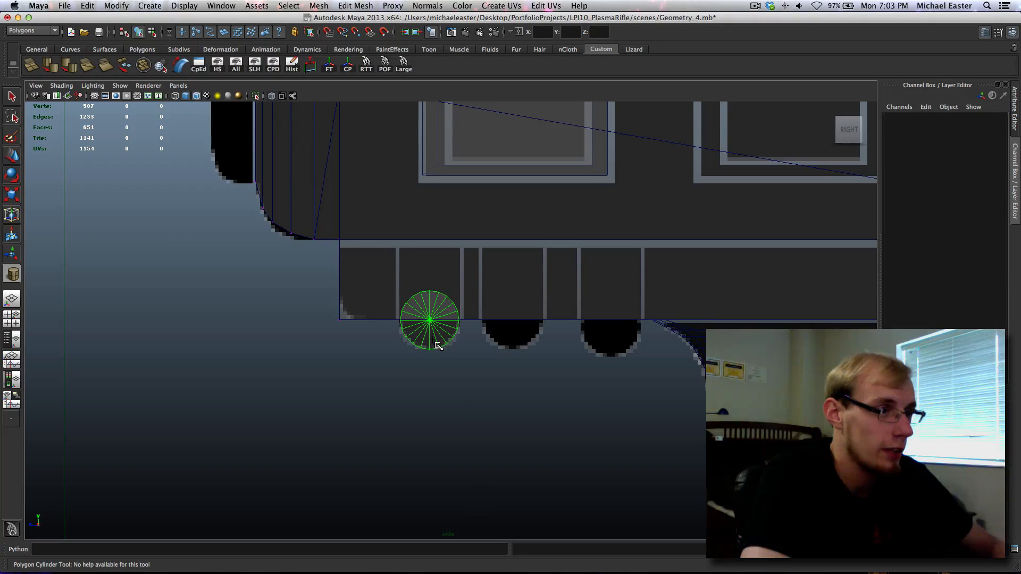
key(w)
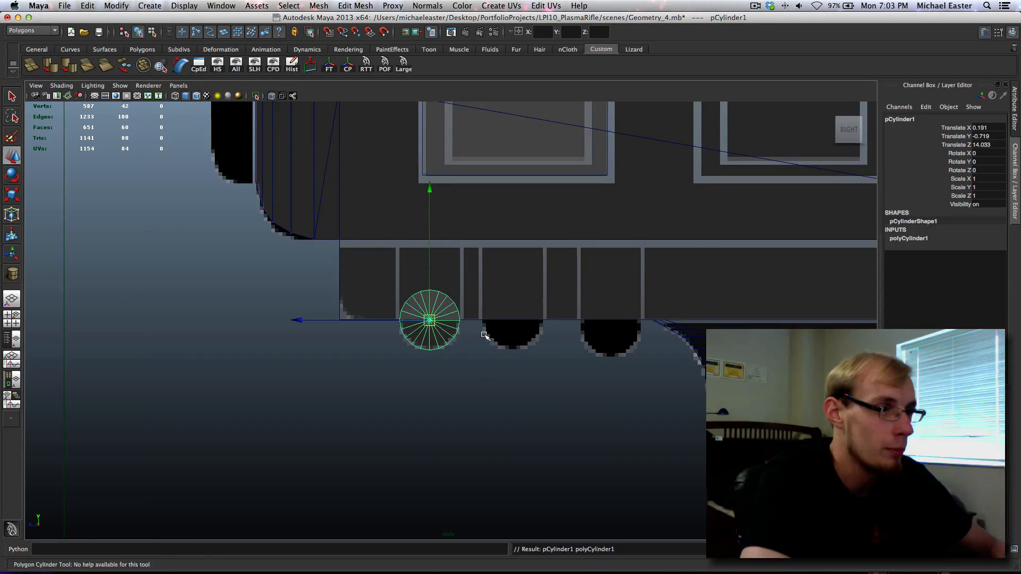
Set the new cylinder's axis subdivisions to 16.
scroll(438, 347, down, 4)
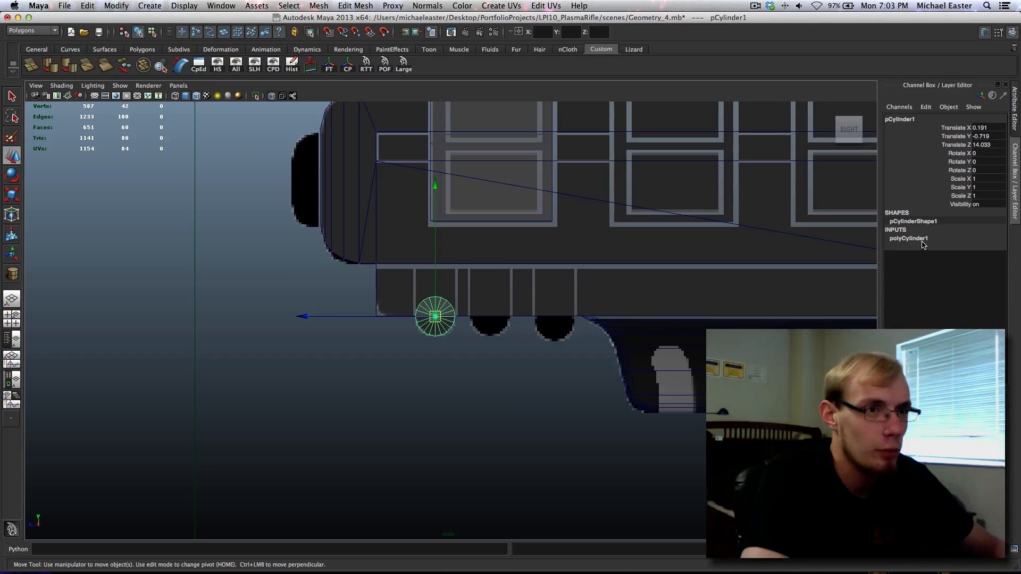
click(909, 239)
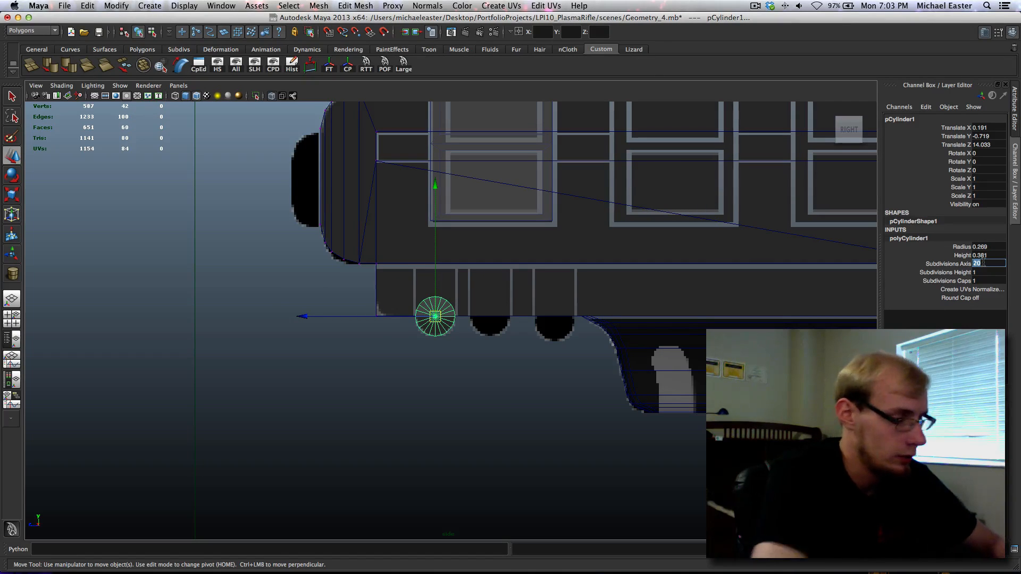
text(16)
key(Return)
scroll(400, 388, up, 4)
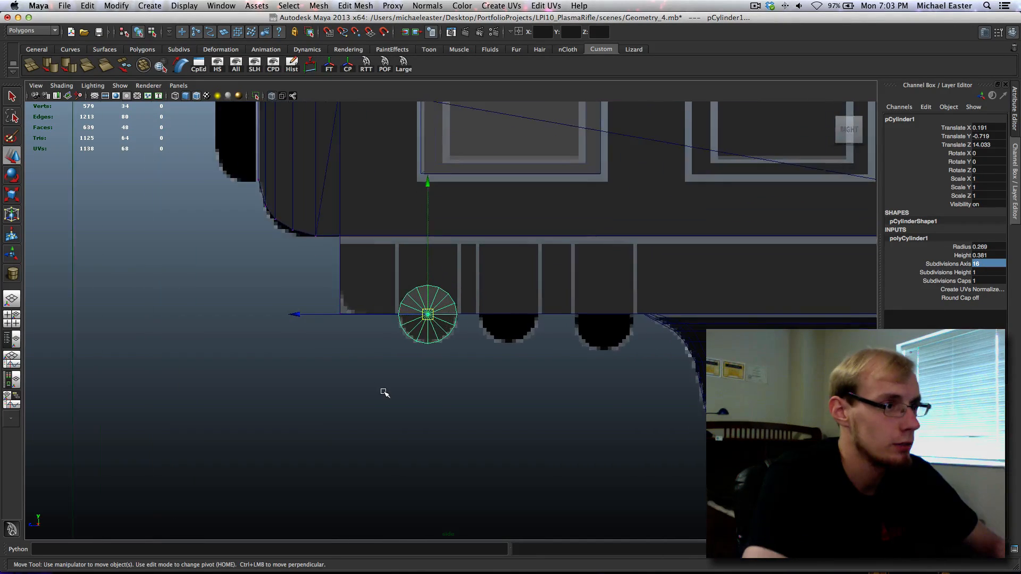
right_drag(431, 334, 468, 319)
key(q)
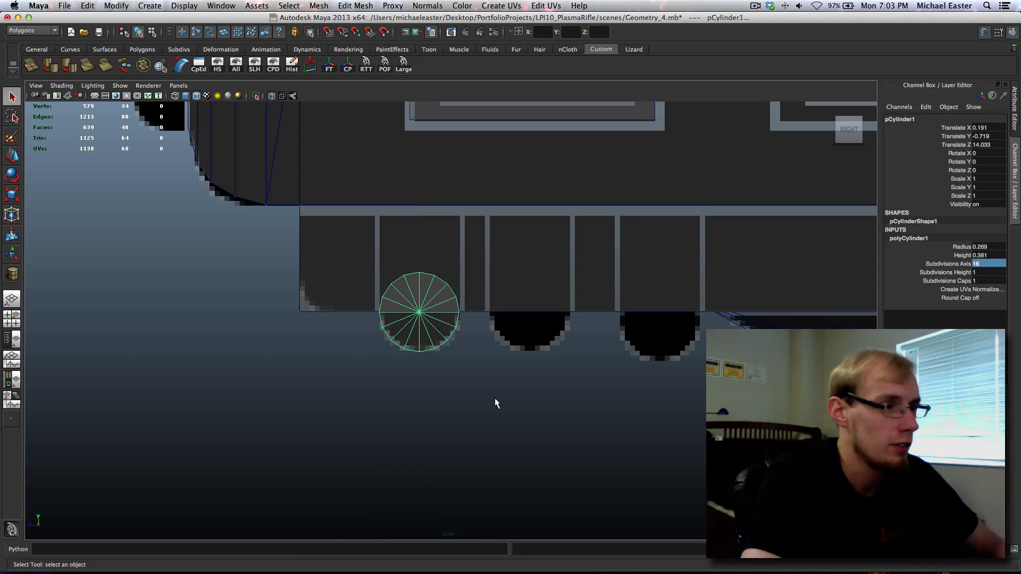
Nudge the cylinder up to Translate Y -0.717 to align it with the first peg in the side reference.
scroll(501, 400, down, 8)
scroll(502, 385, down, 1)
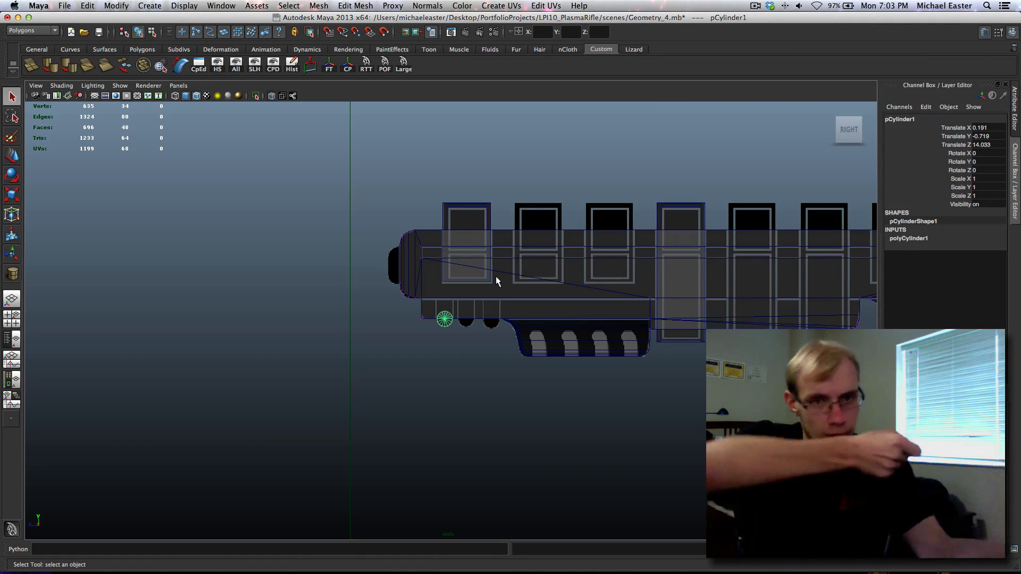
key(f)
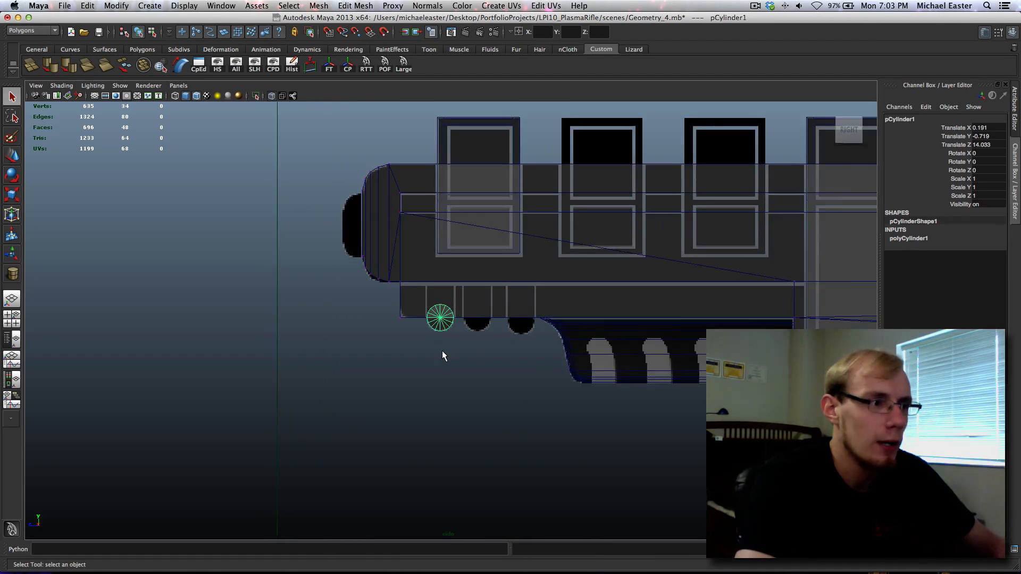
scroll(431, 356, down, 5)
scroll(429, 351, down, 5)
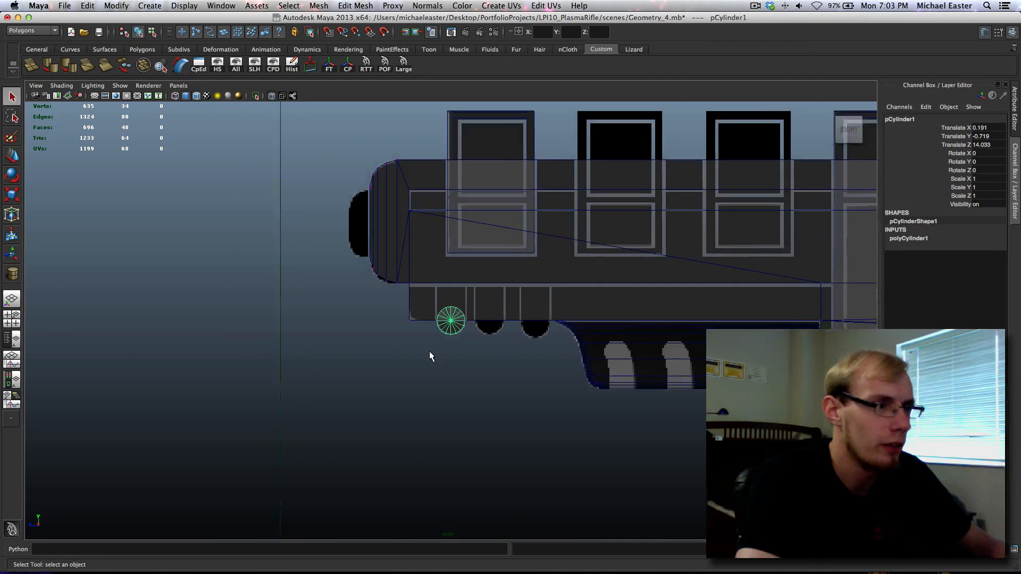
scroll(429, 351, up, 8)
key(w)
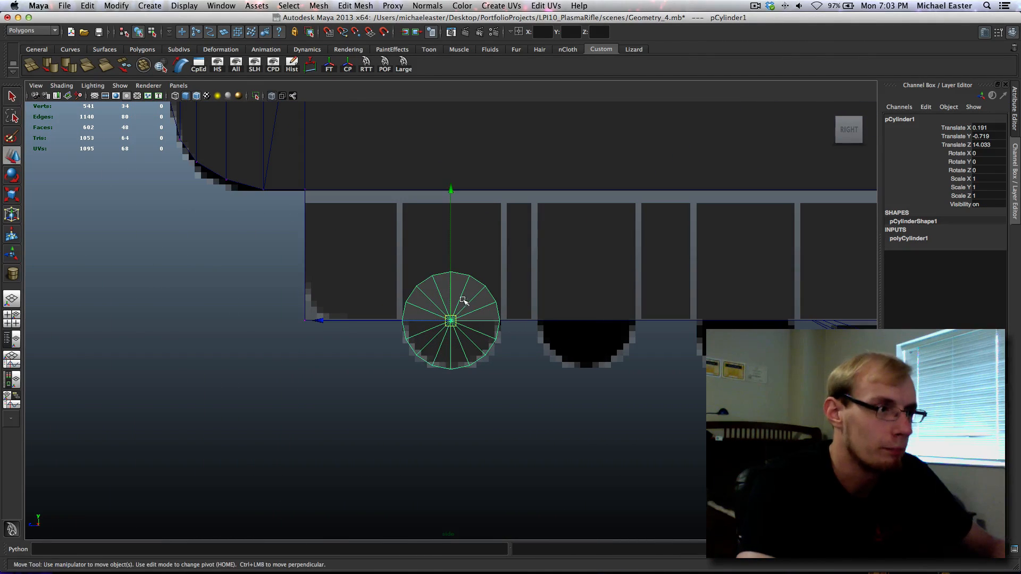
middle_drag(497, 353, 324, 357)
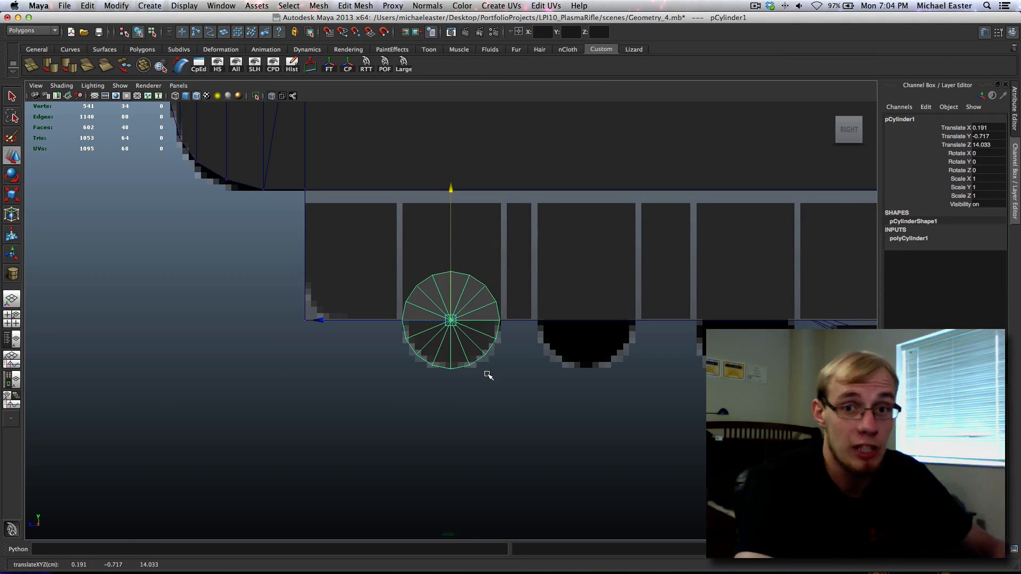
alt+middle_drag(486, 429, 433, 388)
scroll(353, 319, up, 4)
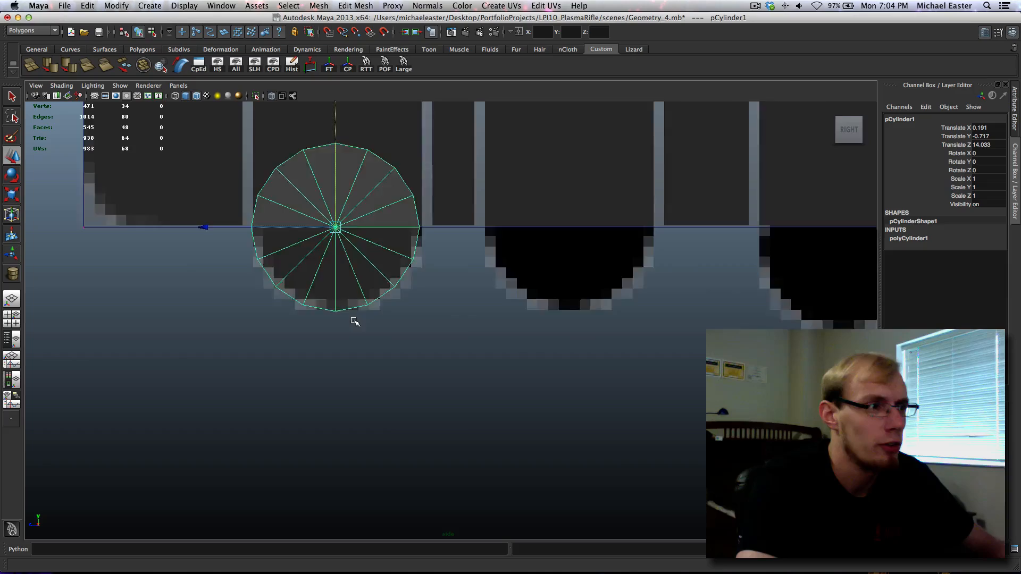
alt+middle_drag(353, 319, 460, 325)
Duplicate the cylinder and move the copy outward along X to about 0.862 in the perspective view.
key(space)
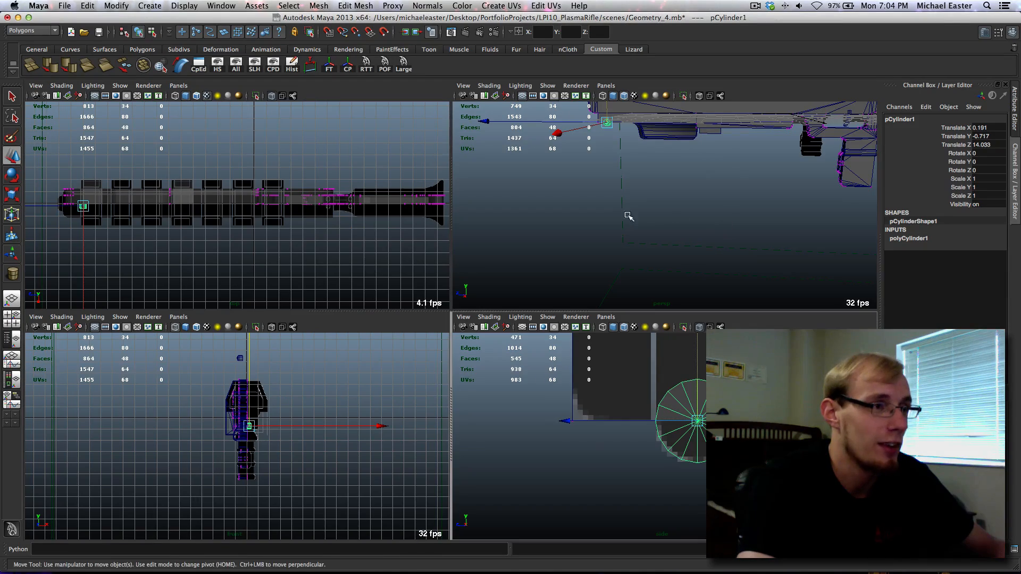
key(space)
alt+drag(542, 221, 492, 285)
key(f)
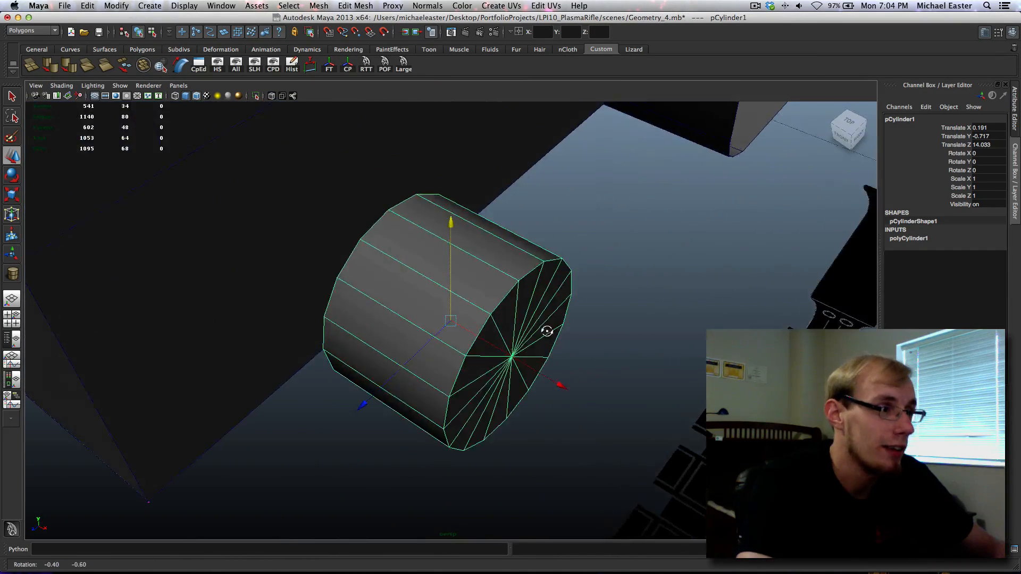
alt+drag(547, 330, 486, 326)
key(ctrl+d)
middle_drag(643, 358, 596, 369)
Place the copy's pivot at its inner cap centre and snap it to the original cylinder's outer cap centre.
alt+drag(597, 369, 589, 363)
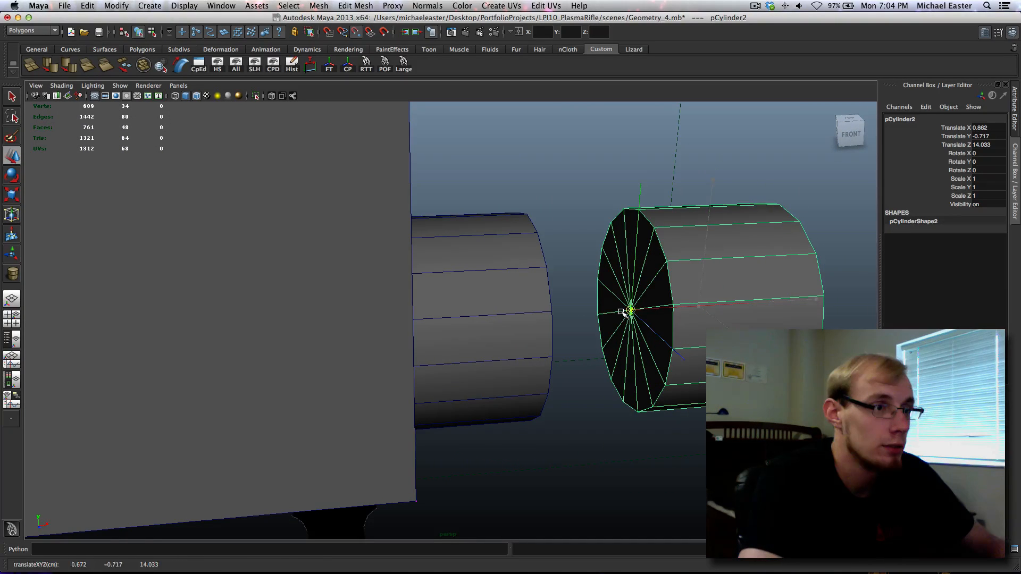
alt+drag(611, 324, 554, 335)
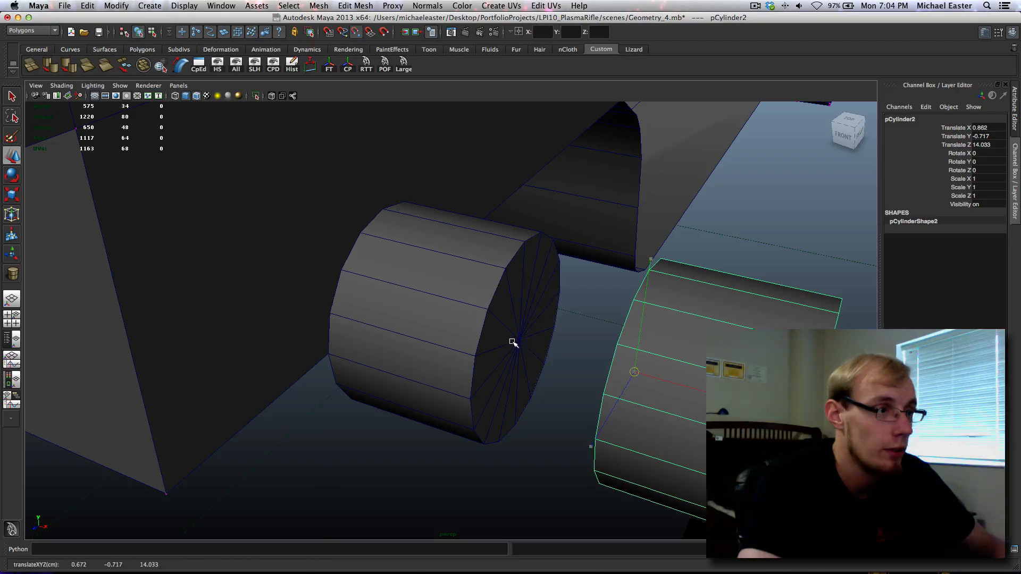
middle_drag(515, 342, 516, 340)
mouse_move(702, 290)
alt+mouse_down()
mouse_move(729, 287)
mouse_move(688, 298)
alt+mouse_up()
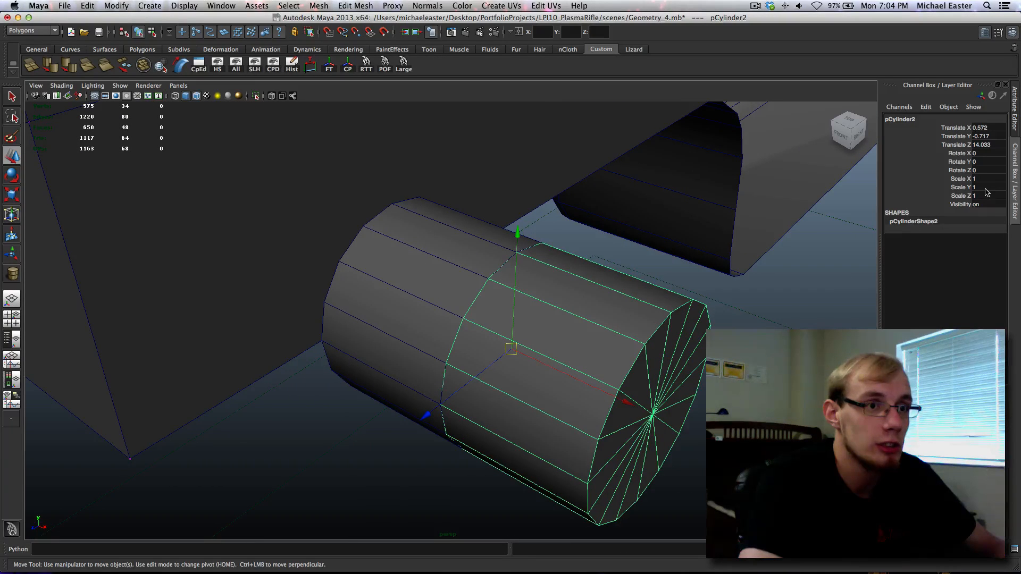
Set the duplicated cylinder's Rotate Z to 90 so that it stands upright.
text(90)
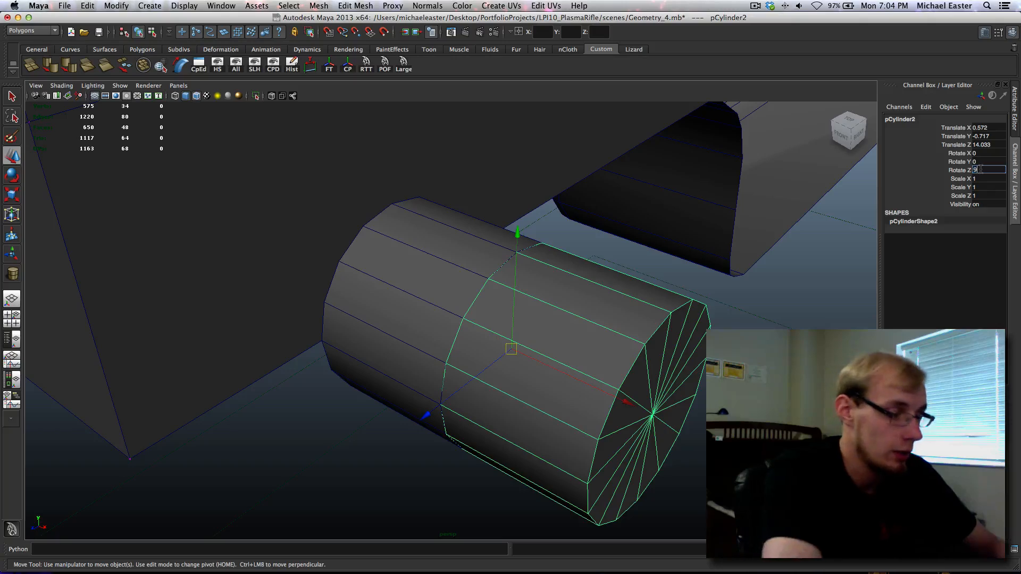
key(Return)
mouse_move(613, 296)
alt+mouse_down()
mouse_move(588, 257)
mouse_move(629, 283)
mouse_move(617, 289)
alt+mouse_up()
click(495, 324)
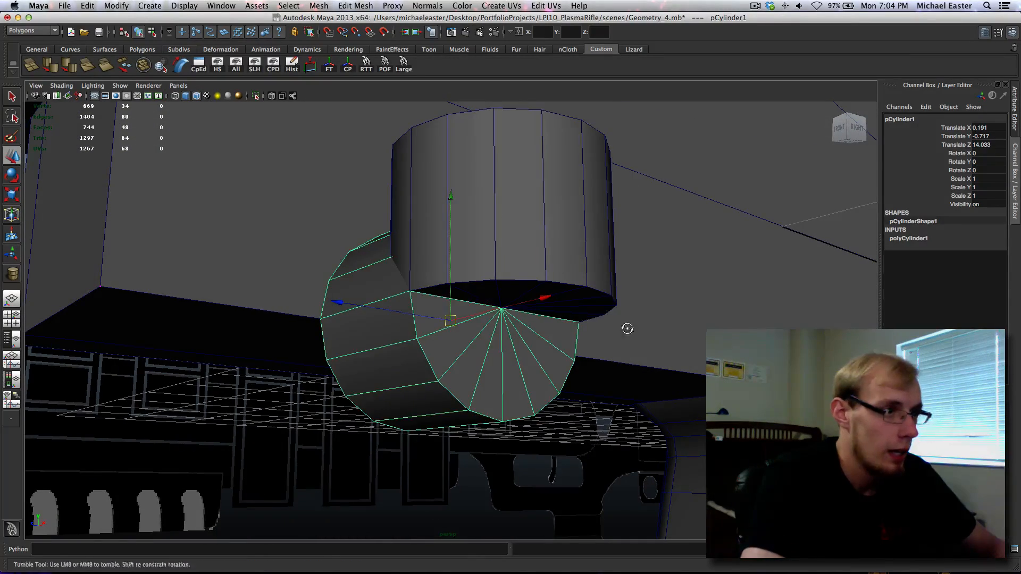
alt+drag(626, 326, 672, 351)
Delete the faces on the inner half of the upright cylinder, on the side facing the gun body.
click(512, 239)
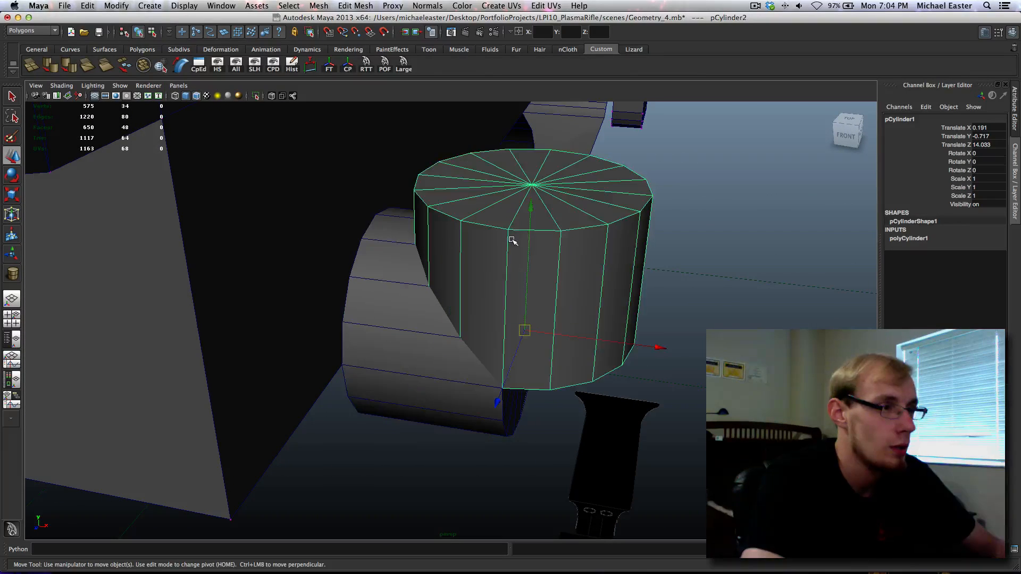
alt+middle_drag(558, 278, 546, 258)
right_drag(481, 215, 480, 238)
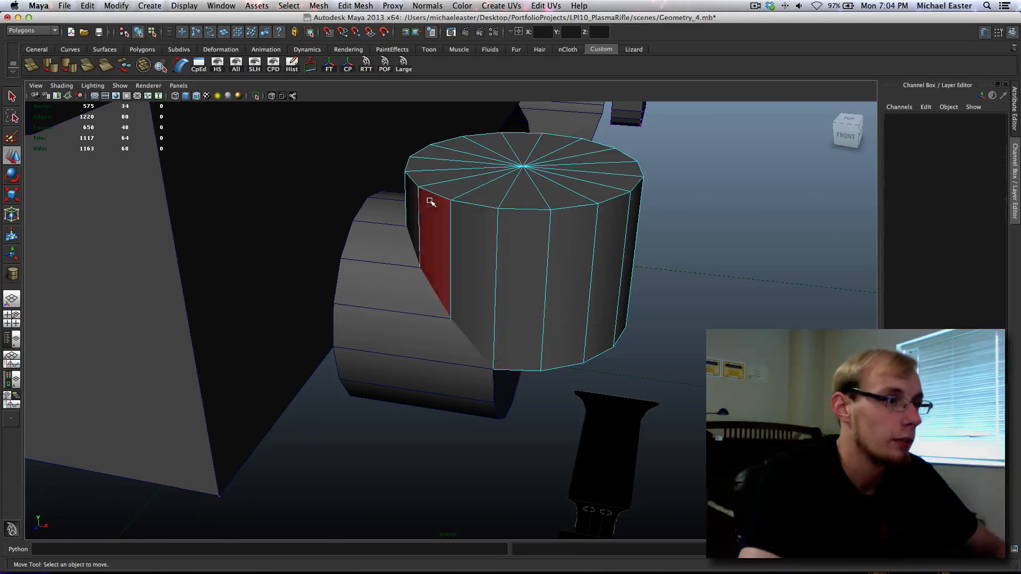
alt+drag(426, 134, 436, 138)
drag(501, 216, 501, 216)
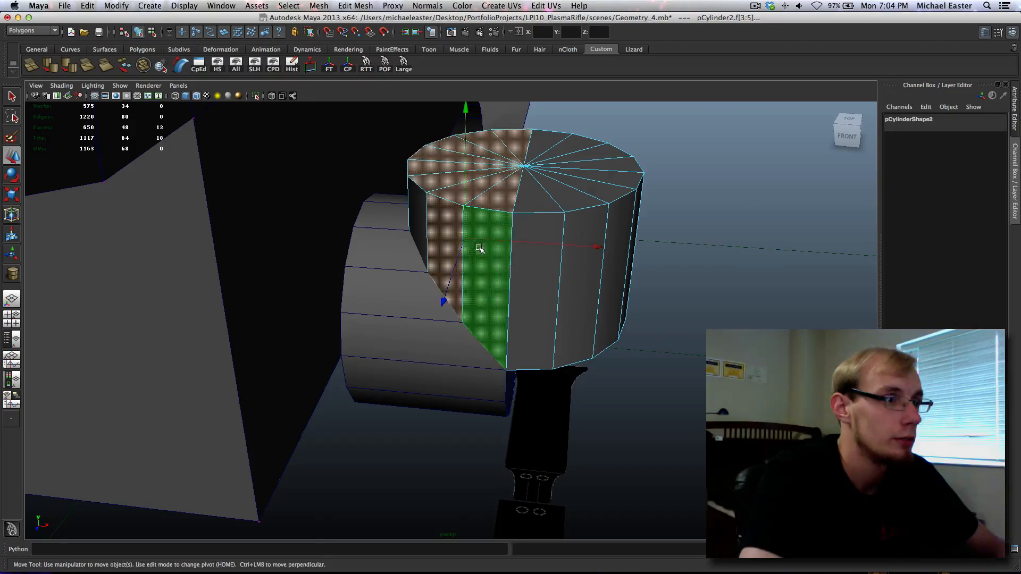
key(4)
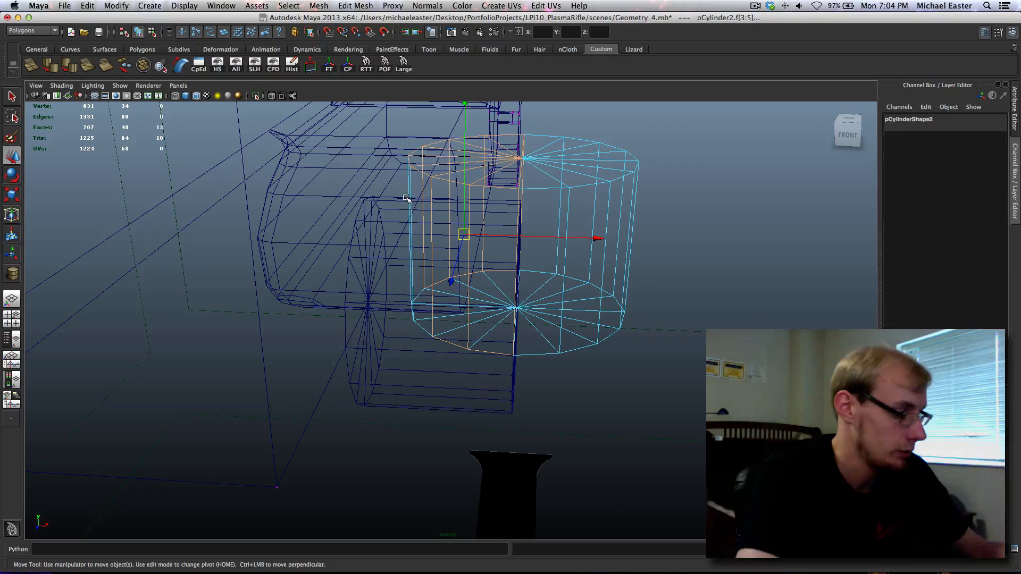
drag(497, 371, 498, 372)
key(Delete)
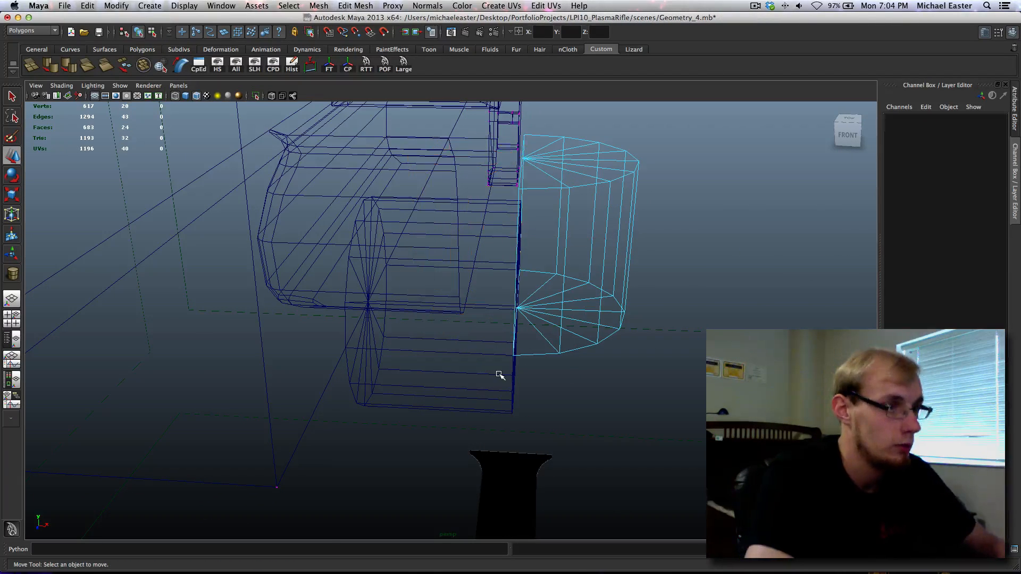
Delete the faces on the upper half of the horizontal cylinder, leaving its lower half.
right_drag(597, 295, 594, 281)
key(q)
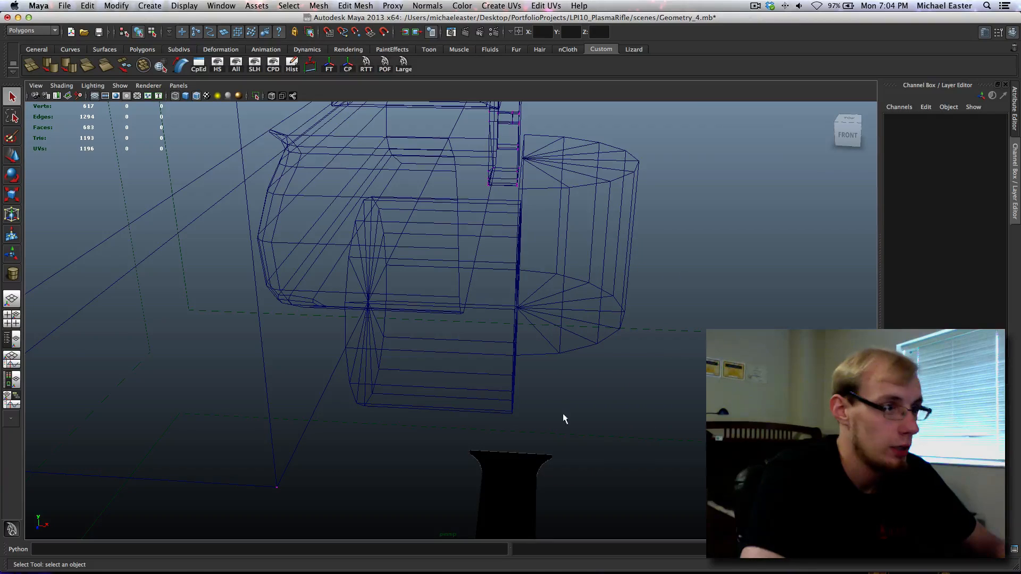
key(5)
click(472, 380)
mouse_move(432, 298)
right_down()
mouse_move(433, 313)
mouse_move(488, 346)
right_up()
alt+drag(494, 352, 492, 327)
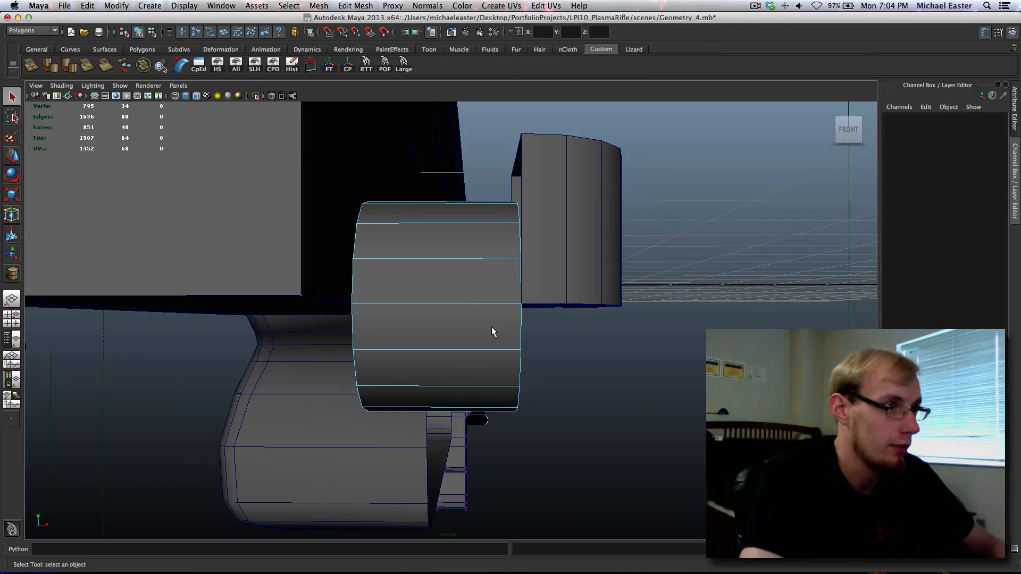
drag(573, 277, 576, 275)
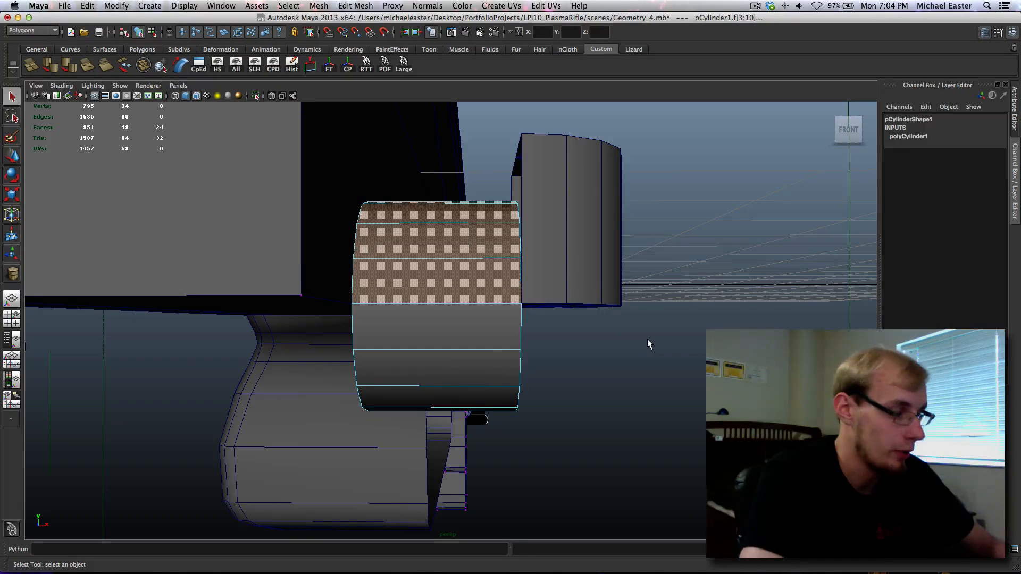
key(4)
alt+drag(647, 339, 603, 342)
click(602, 341)
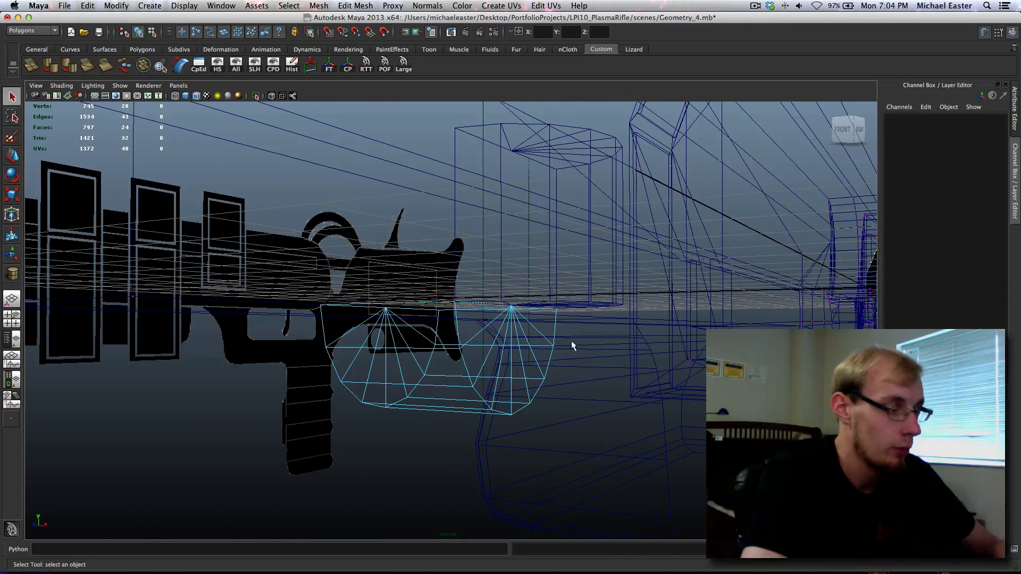
key(5)
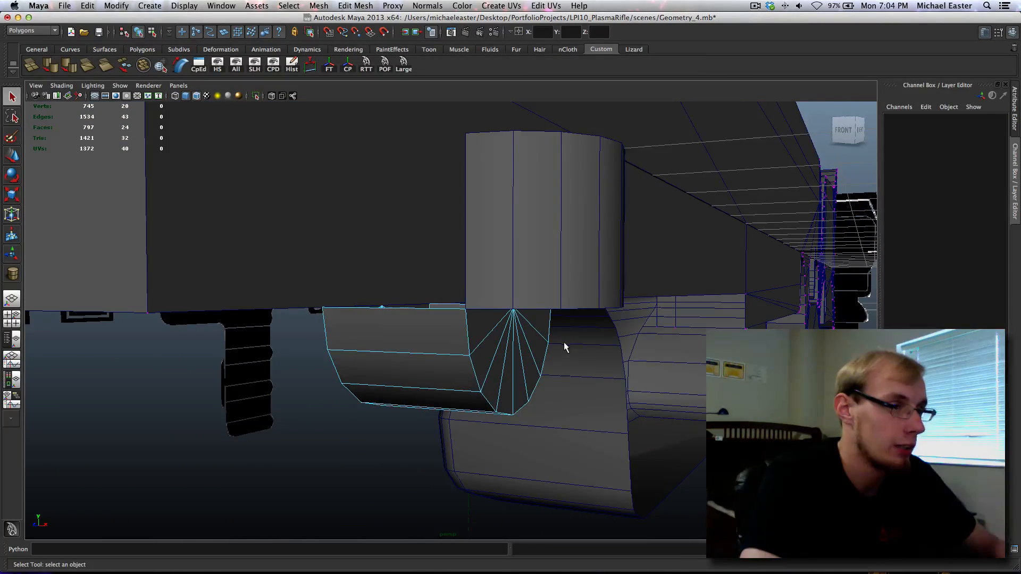
Delete the end-cap faces of the horizontal half-cylinder on the side under the upright one.
alt+drag(565, 346, 460, 307)
click(460, 306)
shift+click(474, 328)
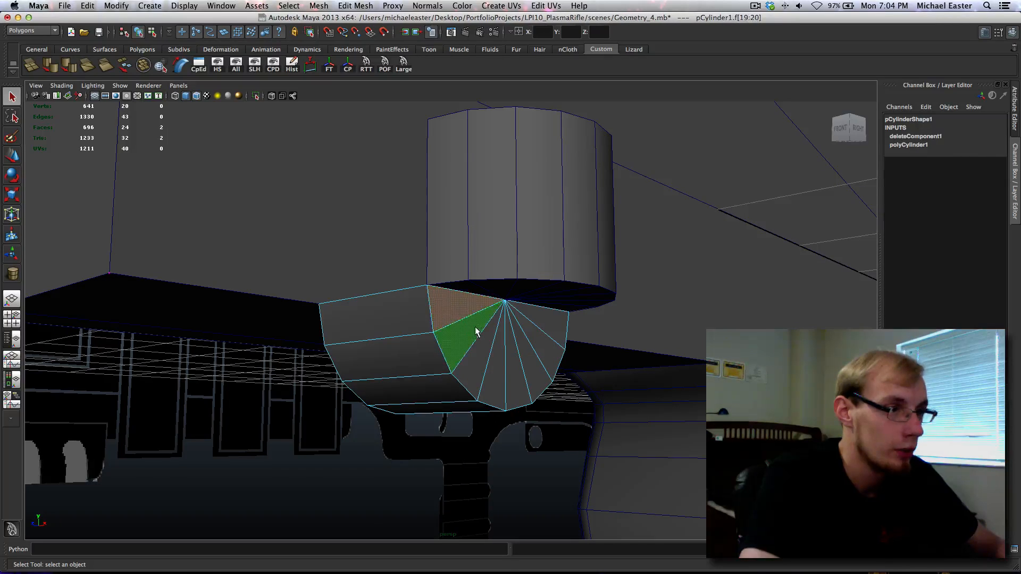
shift+click(478, 335)
shift+click(480, 343)
shift+click(474, 342)
shift+click(497, 372)
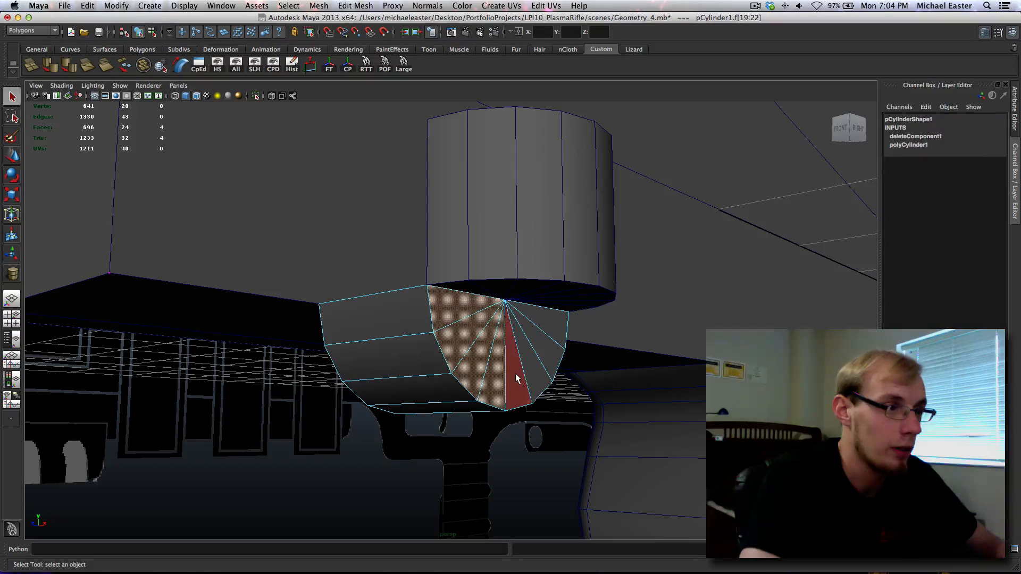
shift+click(517, 378)
shift+click(533, 371)
shift+click(550, 352)
shift+click(552, 320)
key(Delete)
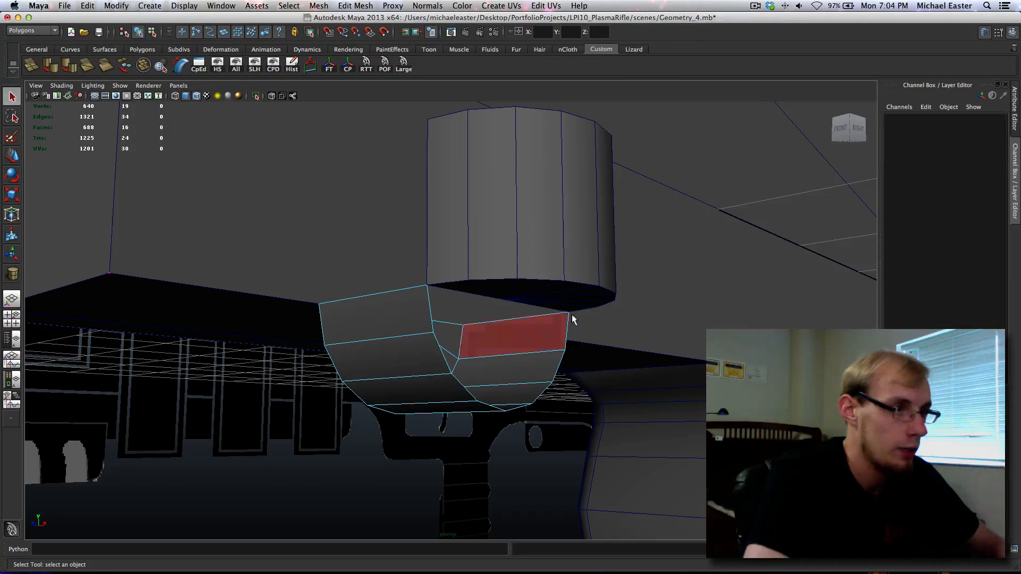
Delete the bottom cap faces of the upright half-cylinder.
click(571, 299)
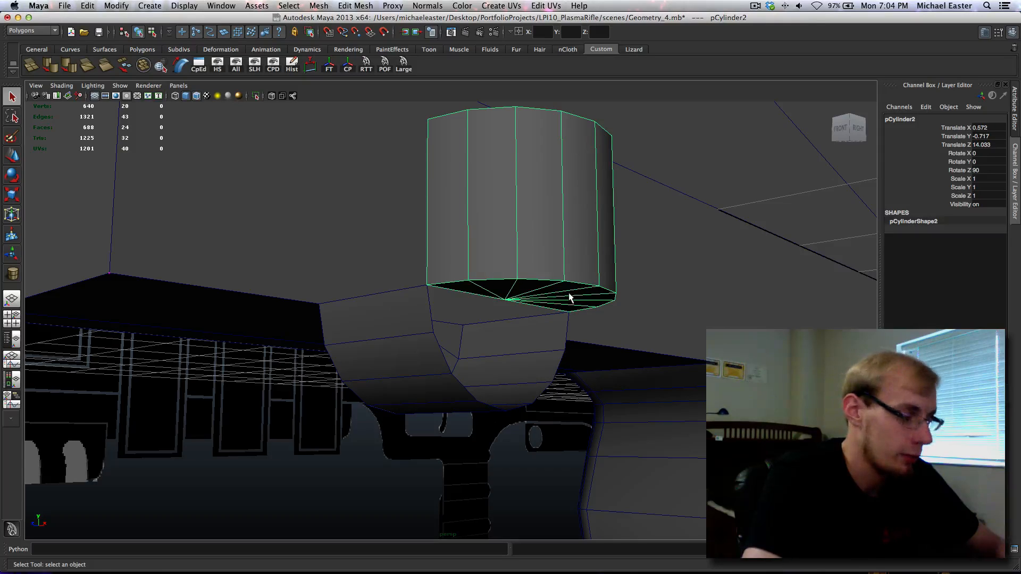
alt+drag(568, 294, 576, 274)
right_drag(492, 239, 492, 263)
click(485, 257)
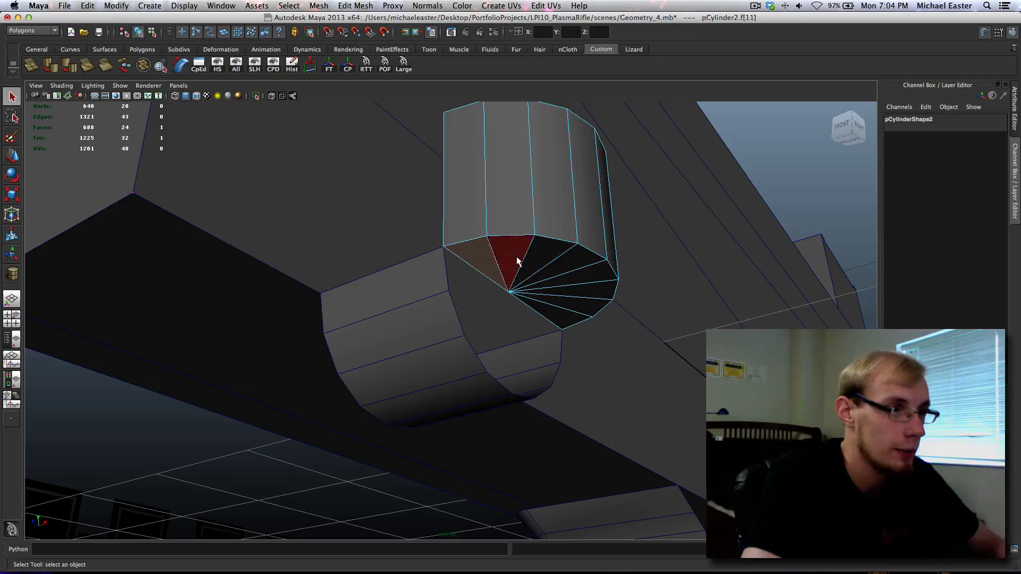
shift+click(517, 260)
shift+click(567, 281)
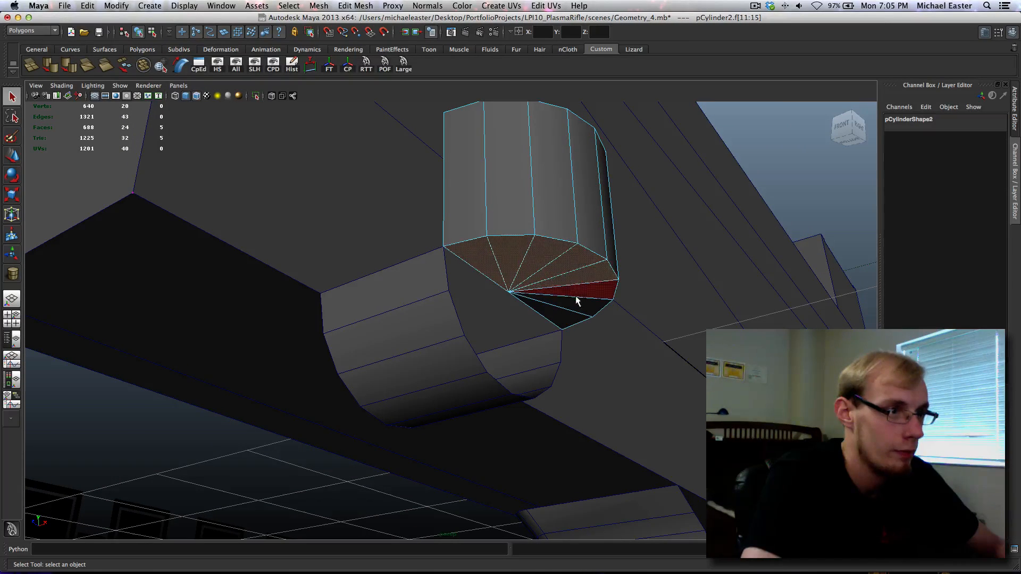
shift+click(575, 297)
shift+click(574, 310)
shift+click(573, 318)
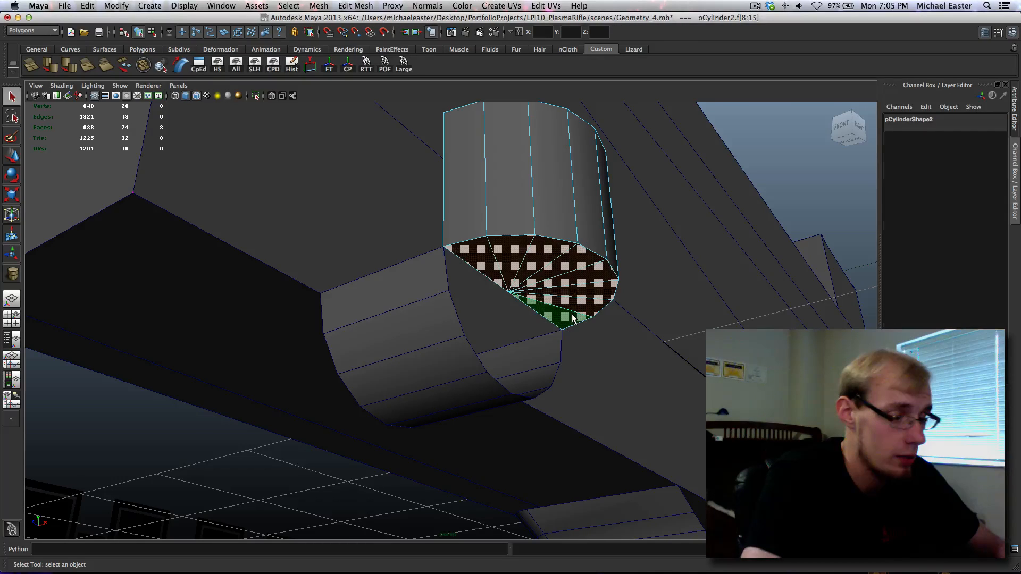
key(Delete)
Combine the upright and horizontal half-cylinders into a single mesh.
key(F8)
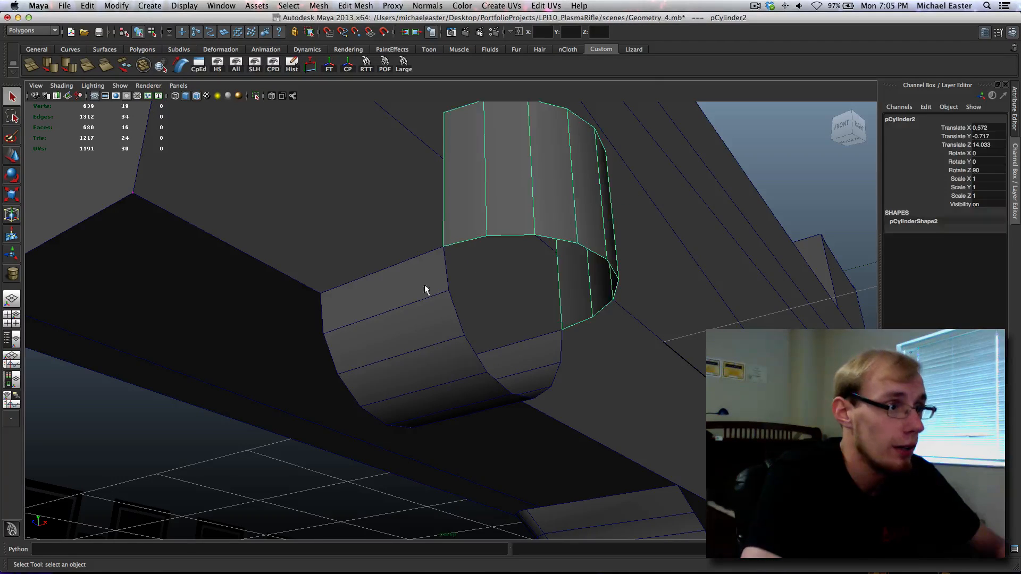
shift+click(426, 289)
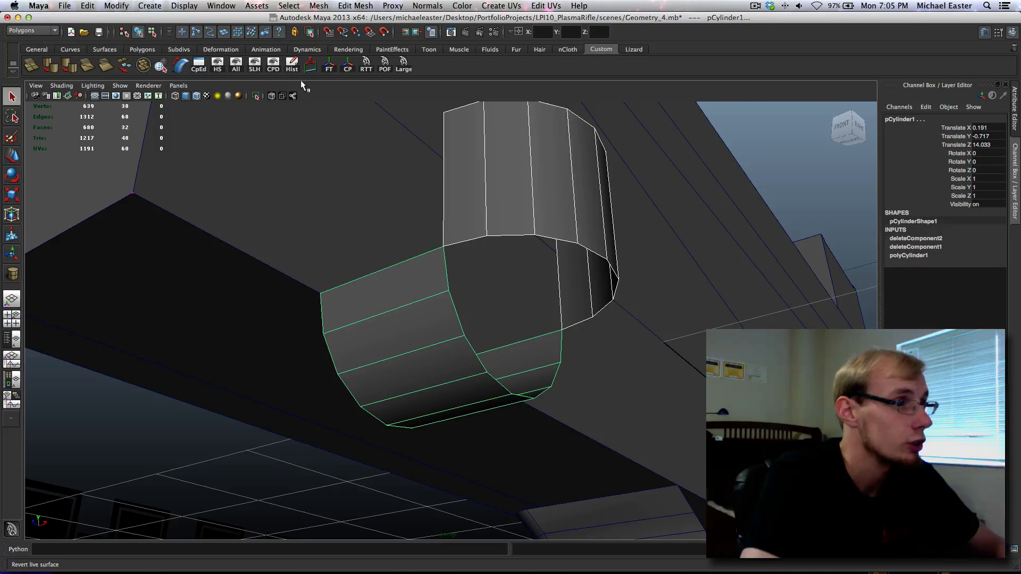
click(143, 66)
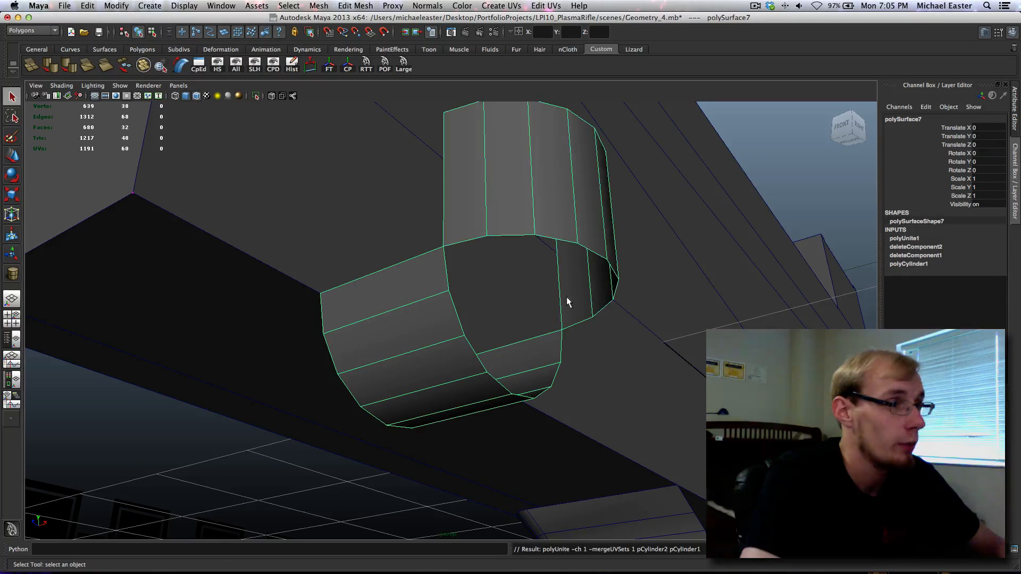
Merge the coincident vertices at both corners where the two half-cylinders touch.
right_drag(423, 261, 390, 244)
drag(397, 208, 451, 257)
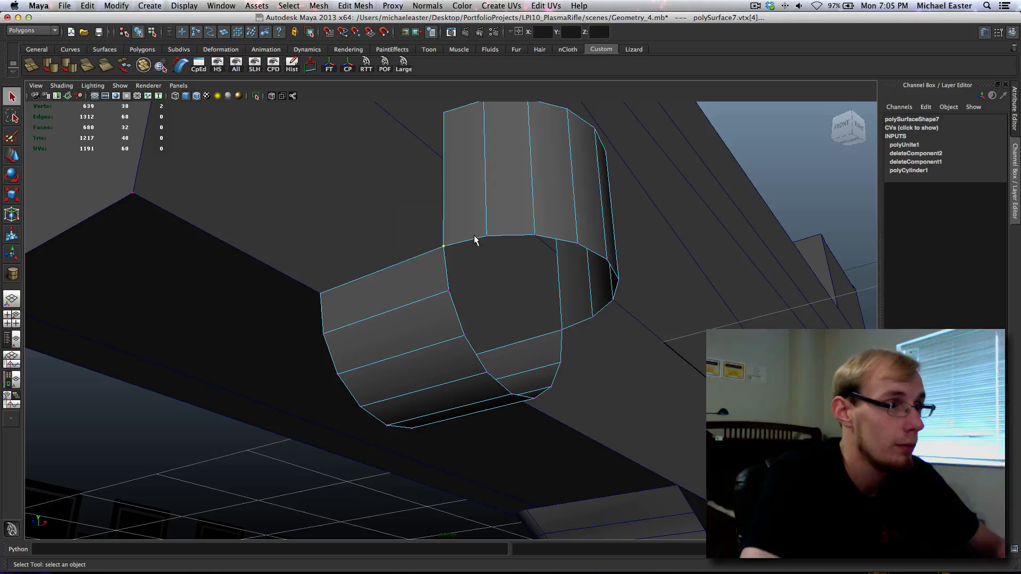
key(g)
drag(570, 333, 570, 335)
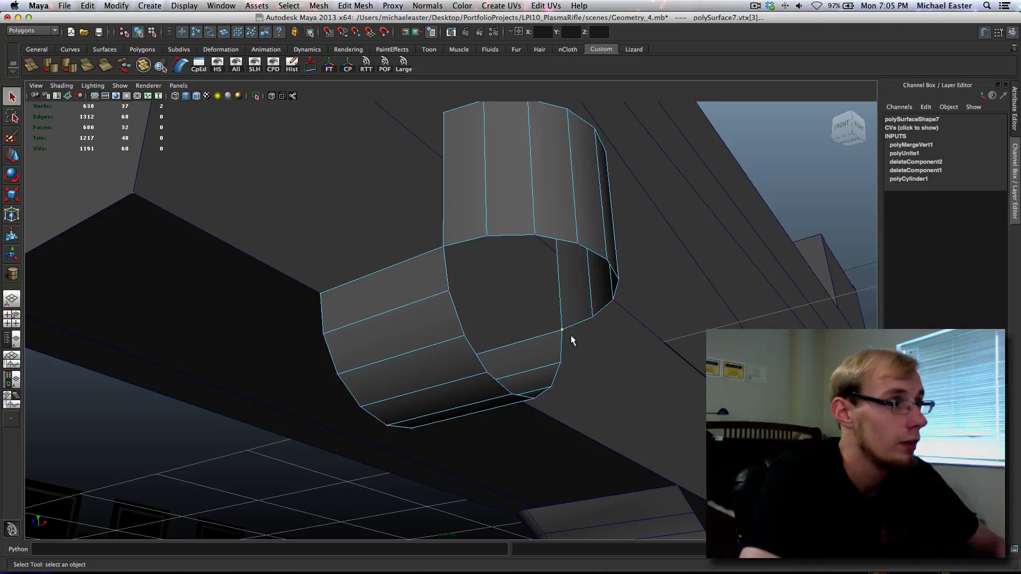
key(g)
Bridge one pair of facing border edges between the half-cylinders using a smooth path with 3 divisions.
alt+drag(626, 307, 442, 237)
shift+click(438, 375)
alt+drag(438, 375, 408, 356)
shift+right_drag(440, 190, 482, 278)
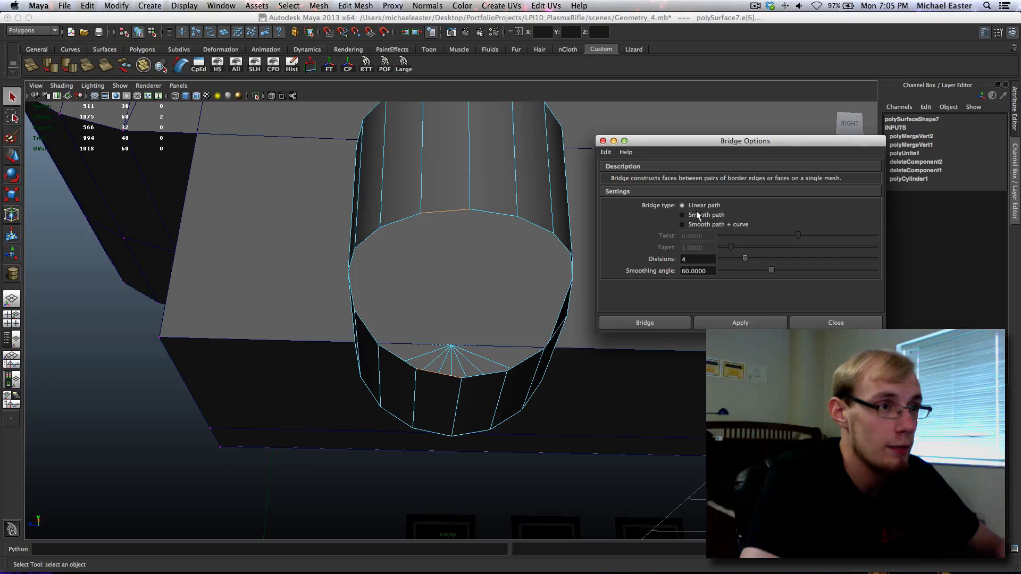
drag(741, 257, 739, 258)
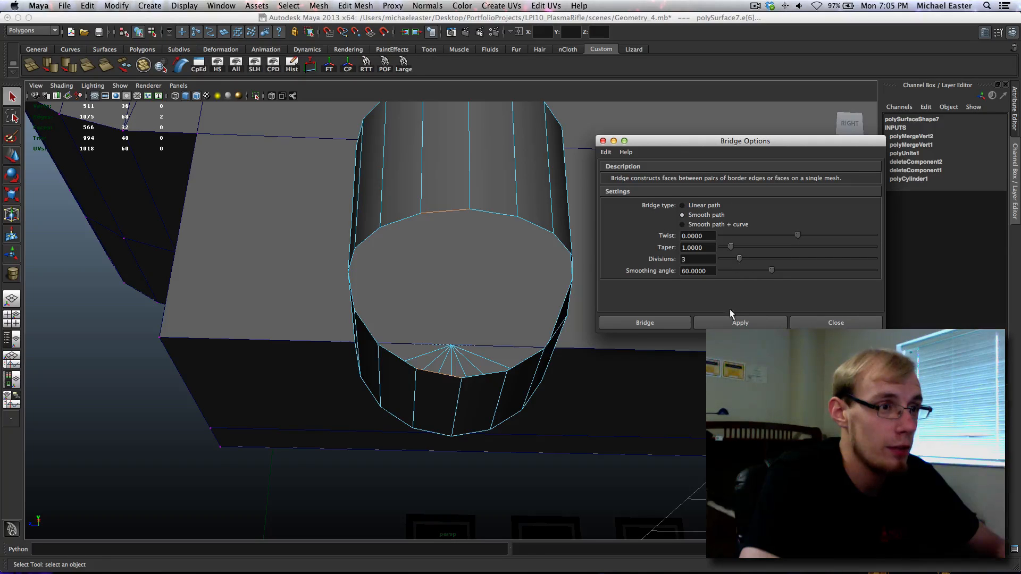
click(729, 322)
Bridge the remaining facing edge pairs on the back half of the bend, up to the inner corner, with the same settings.
alt+drag(400, 311, 420, 222)
click(425, 224)
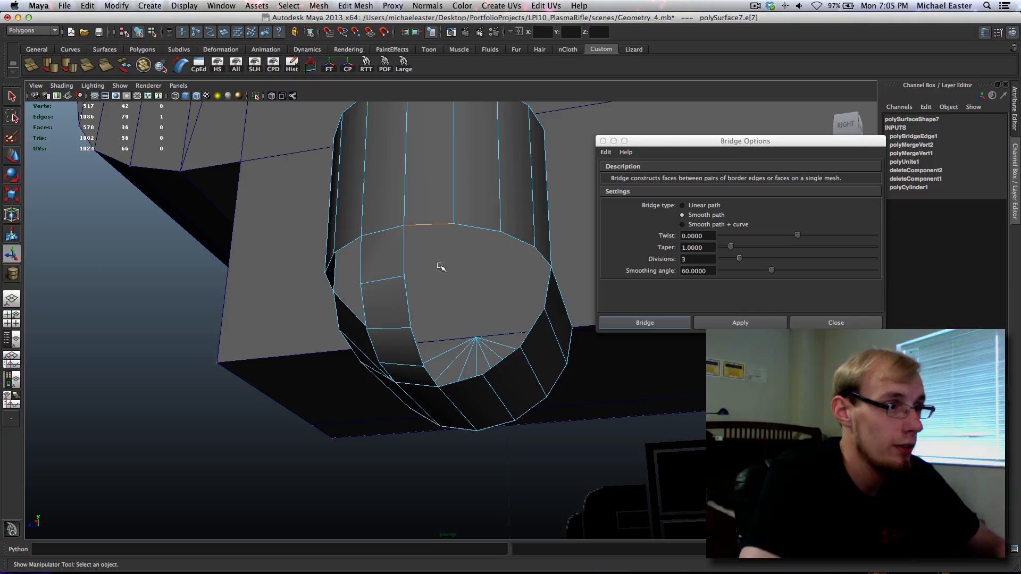
shift+click(468, 379)
key(g)
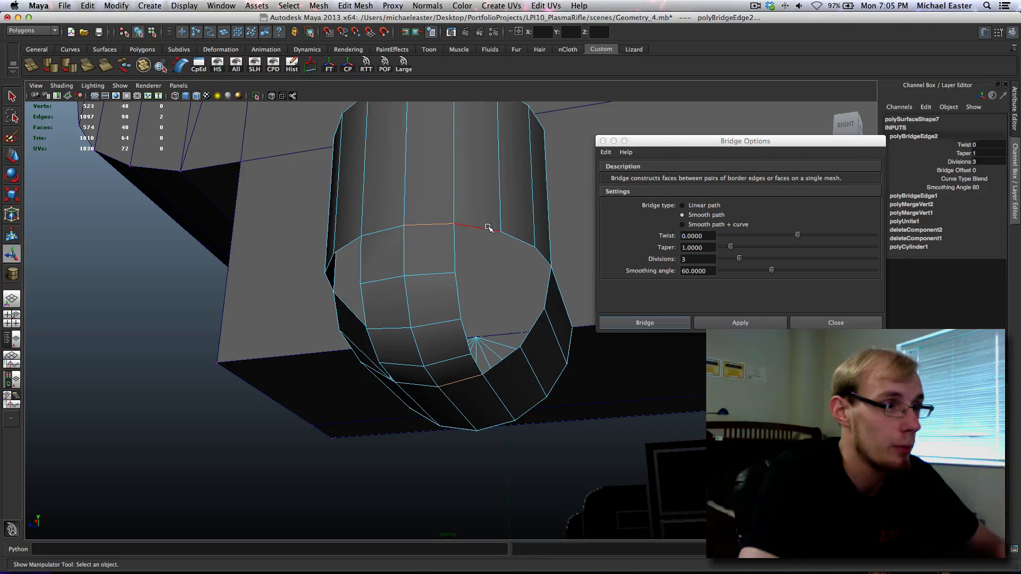
click(488, 227)
shift+click(510, 353)
key(g)
click(529, 246)
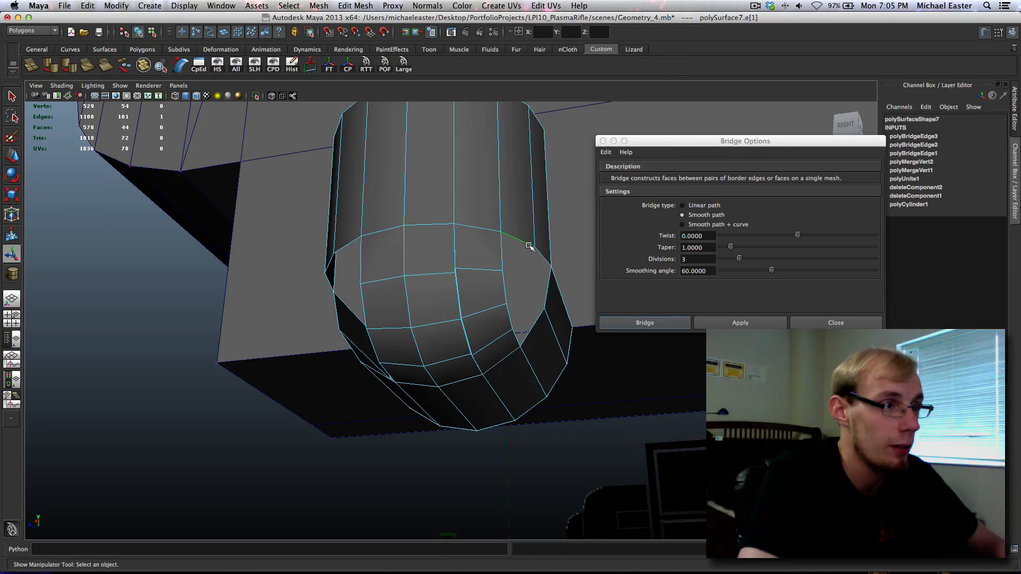
shift+click(533, 321)
key(g)
alt+drag(541, 296, 512, 296)
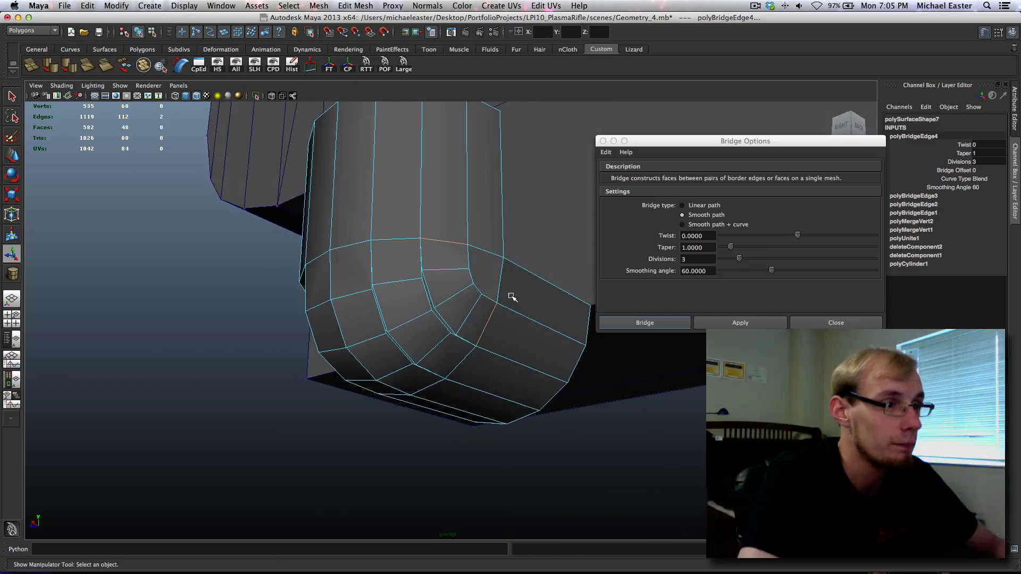
click(501, 283)
shift+click(489, 253)
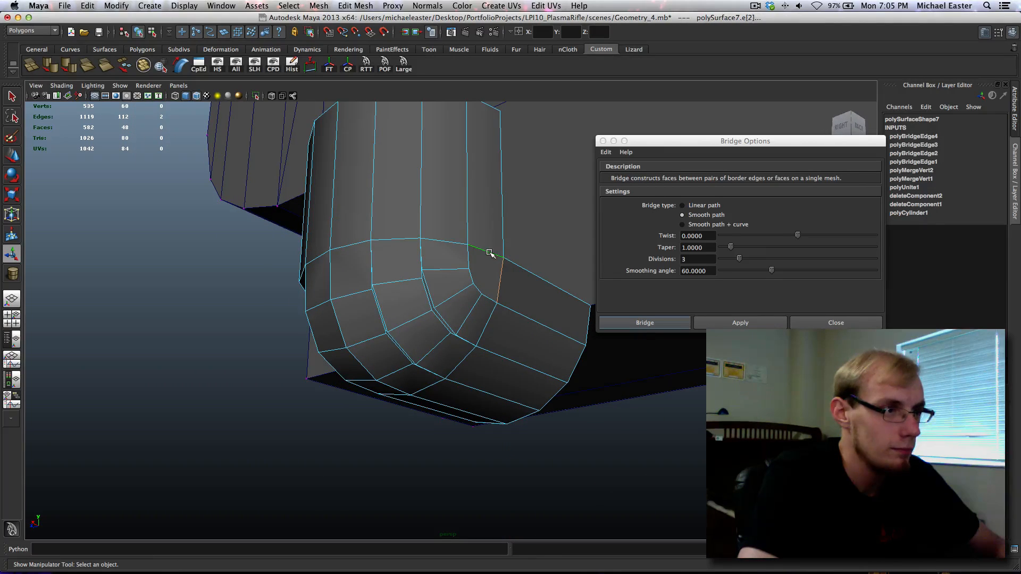
key(g)
Bridge the open edge pairs on the front half of the bend, up to the front inner corner, with the same settings.
alt+drag(410, 273, 454, 246)
click(453, 255)
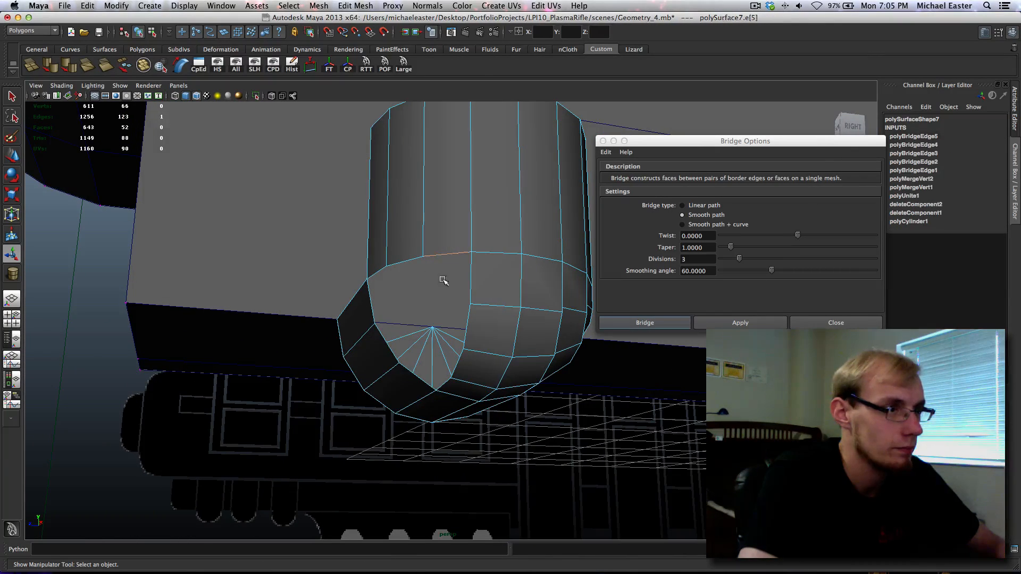
shift+click(423, 383)
key(g)
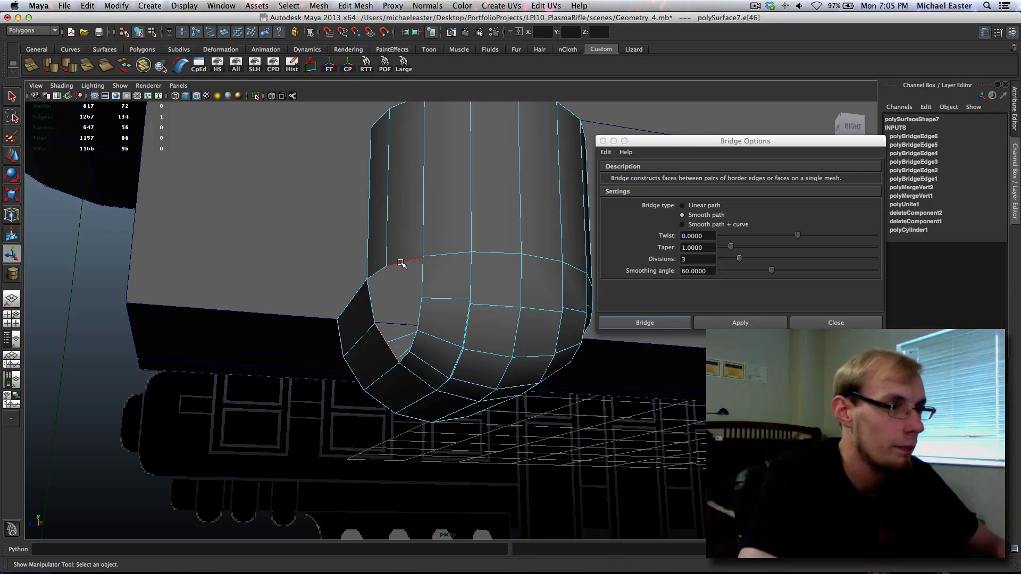
shift+click(401, 263)
key(g)
click(381, 270)
shift+click(371, 296)
key(g)
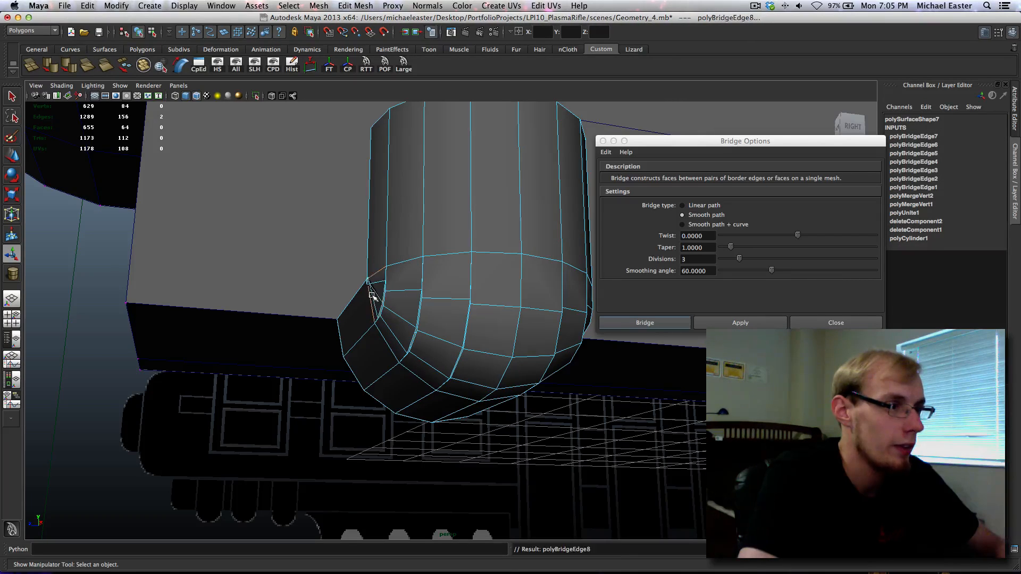
Merge the twisted bridge vertices at the front inner corner into one vertex.
alt+drag(371, 295, 408, 295)
scroll(408, 295, up, 6)
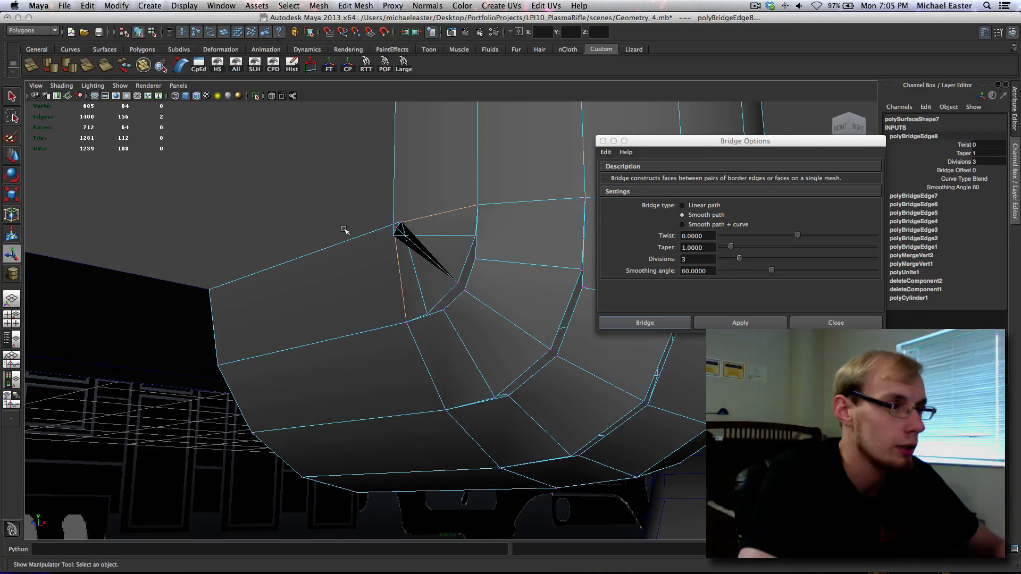
key(q)
drag(351, 197, 425, 256)
shift+right_drag(425, 252, 432, 91)
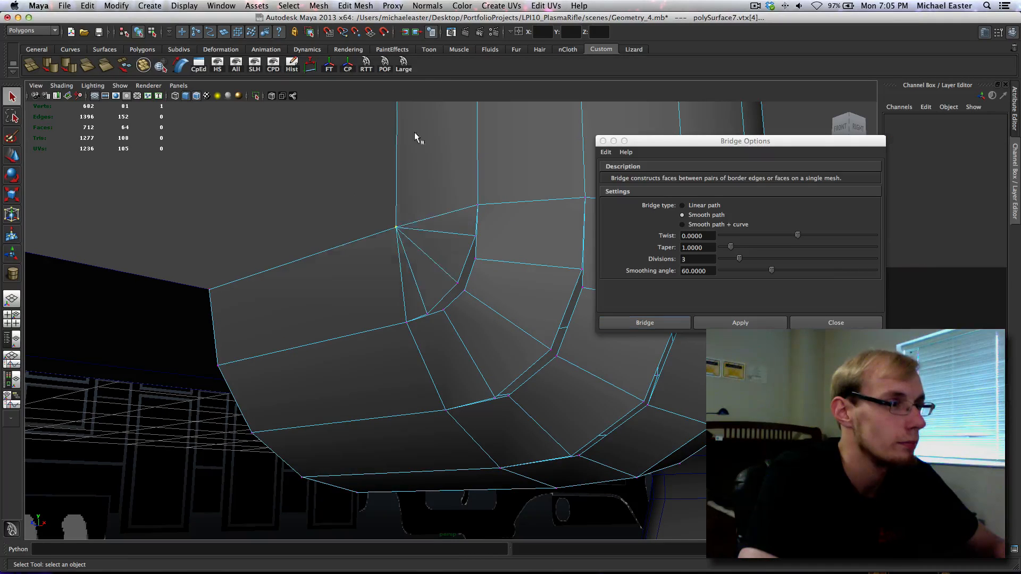
Merge the twisted bridge vertices at the back inner corner into one vertex.
scroll(413, 221, down, 5)
key(w)
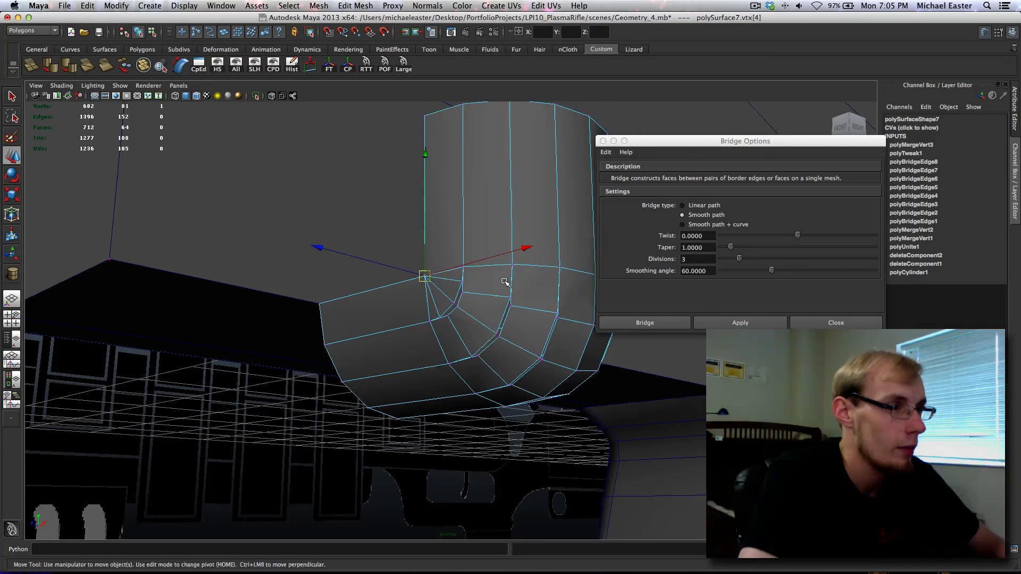
alt+drag(505, 282, 421, 295)
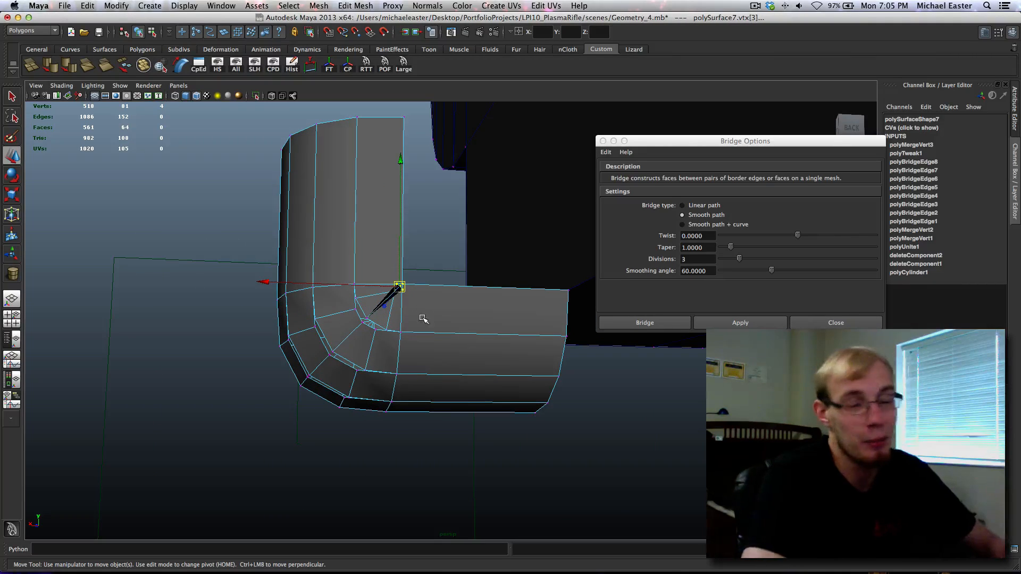
shift+right_drag(422, 317, 428, 202)
alt+drag(370, 275, 394, 172)
shift+click(406, 290)
alt+drag(378, 277, 532, 297)
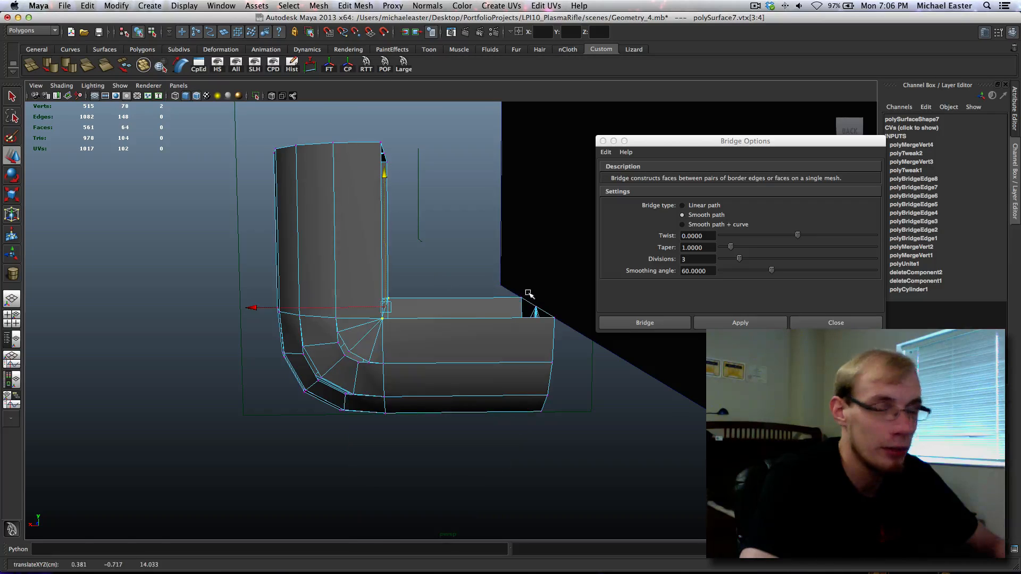
Show the model in wireframe and merge the split vertex pairs along the bend's seam nearest the back inner corner.
alt+drag(366, 321, 408, 304)
scroll(414, 308, up, 5)
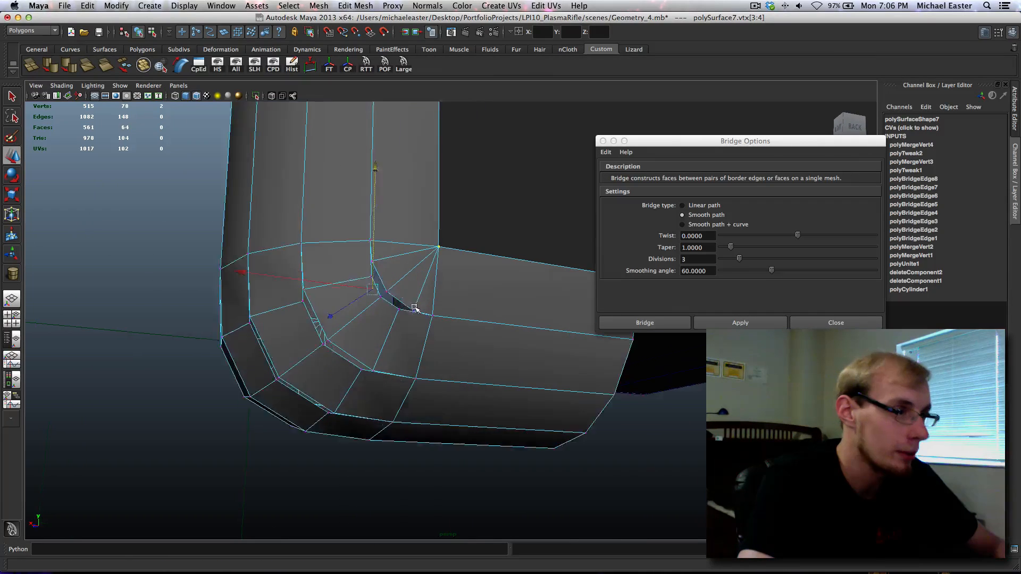
key(4)
mouse_move(306, 260)
alt+mouse_down()
mouse_move(353, 278)
mouse_move(380, 270)
alt+mouse_up()
drag(453, 270, 455, 270)
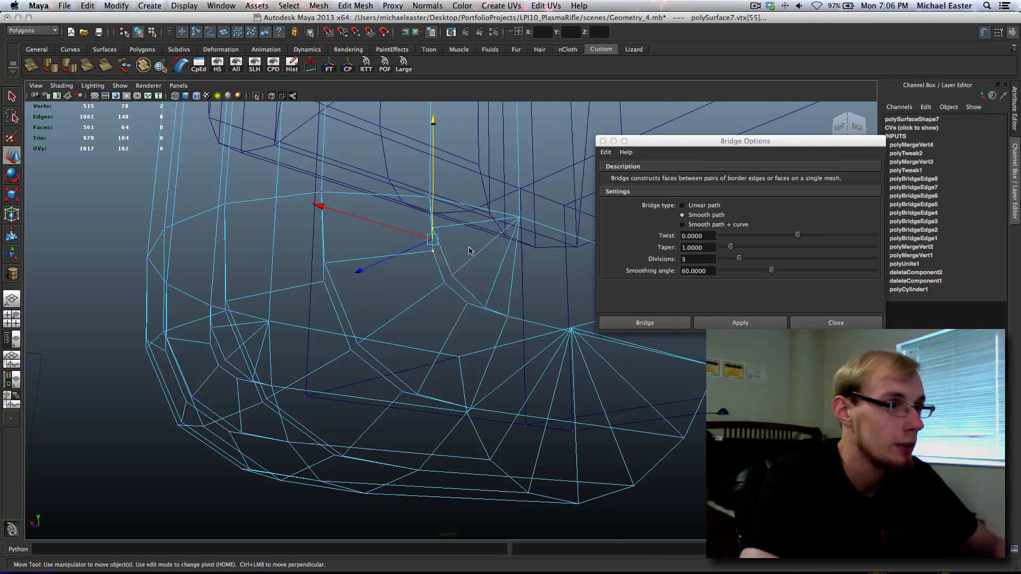
shift+right_drag(470, 250, 473, 184)
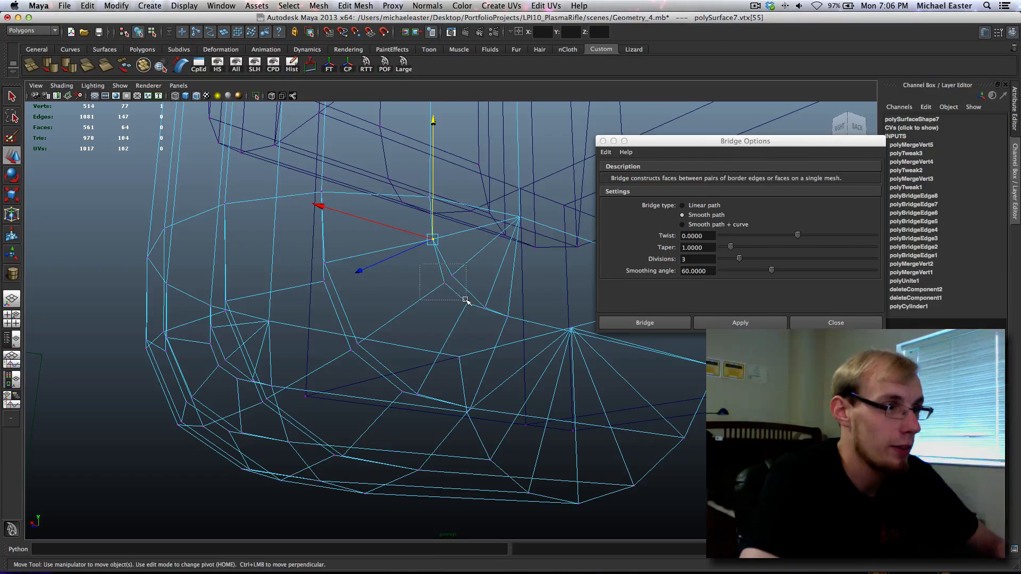
key(g)
drag(465, 300, 437, 371)
key(g)
key(g)
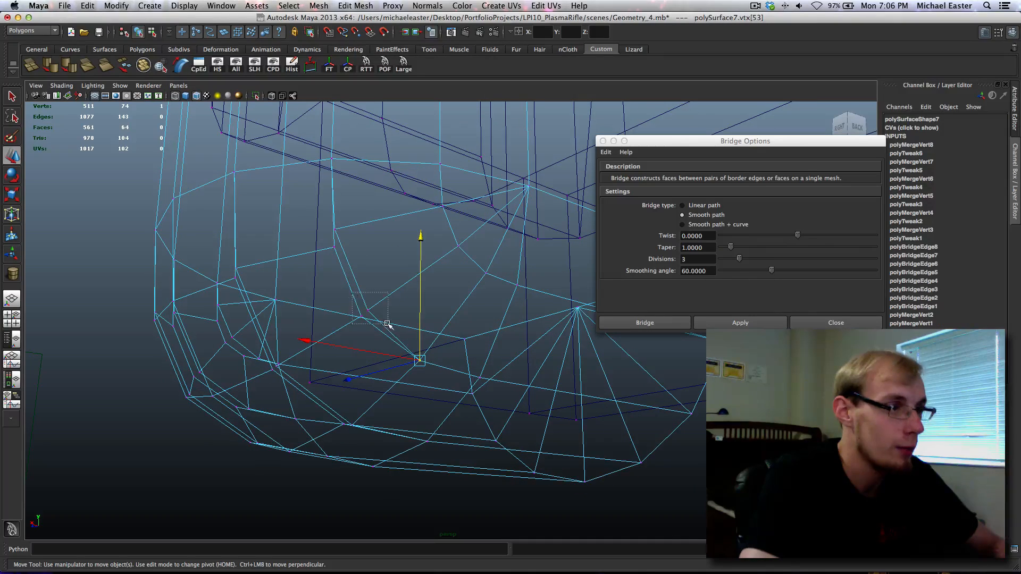
Merge the split vertex pairs along the next seam toward the middle of the bend.
drag(387, 324, 388, 325)
key(g)
key(g)
mouse_move(359, 255)
mouse_down()
mouse_move(345, 253)
mouse_move(371, 249)
mouse_up()
drag(476, 268, 477, 267)
key(g)
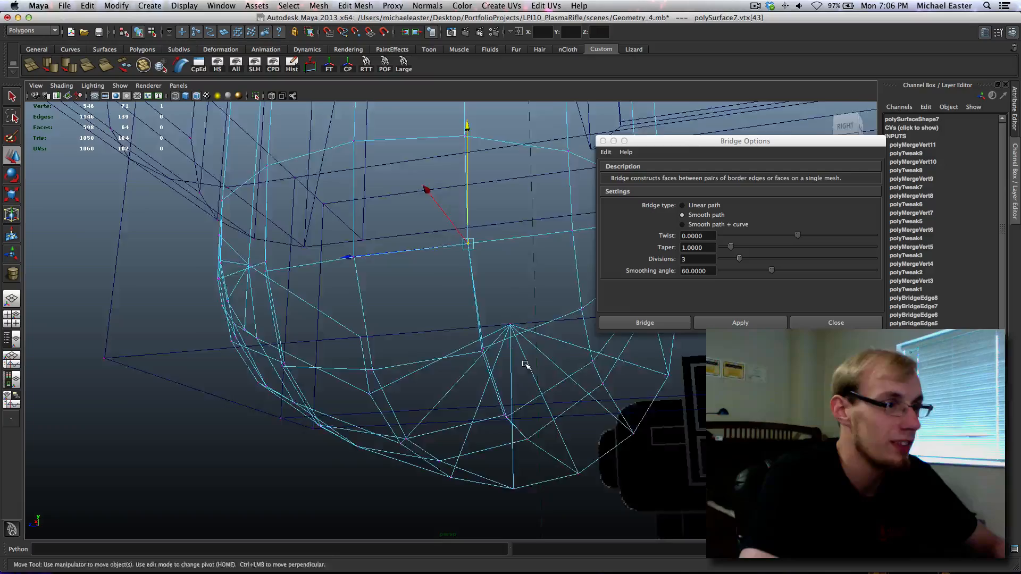
Merge the doubled vertices along the seams in the middle of the bridged bend.
alt+drag(525, 365, 477, 333)
key(g)
drag(415, 320, 408, 219)
drag(452, 289, 453, 290)
key(g)
alt+drag(487, 326, 464, 321)
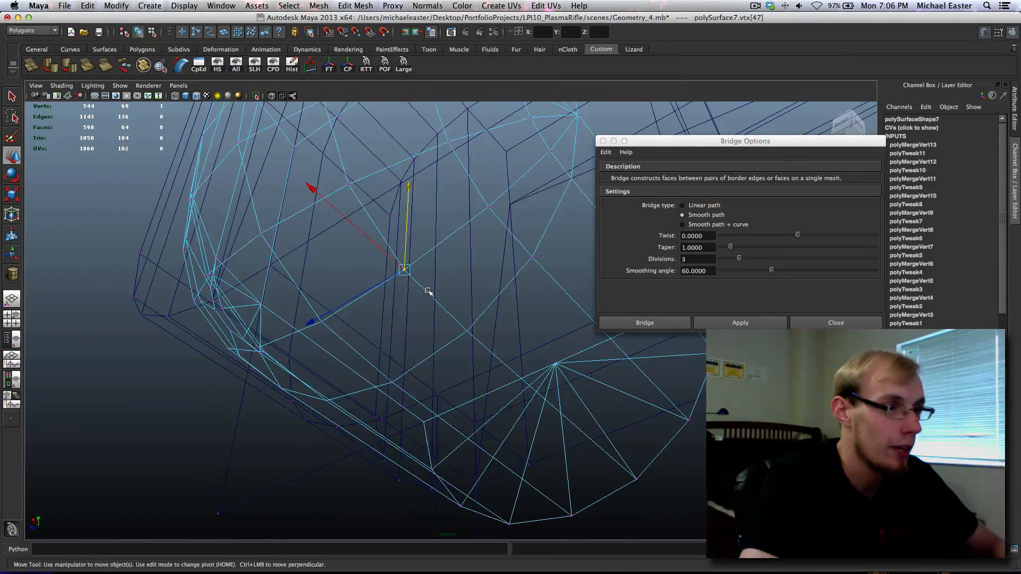
drag(429, 291, 503, 348)
alt+drag(308, 313, 359, 282)
key(g)
Merge the remaining split vertex pairs along the seam just past the middle of the bend.
alt+drag(442, 258, 391, 203)
shift+right_drag(442, 254, 467, 217)
alt+drag(468, 217, 458, 246)
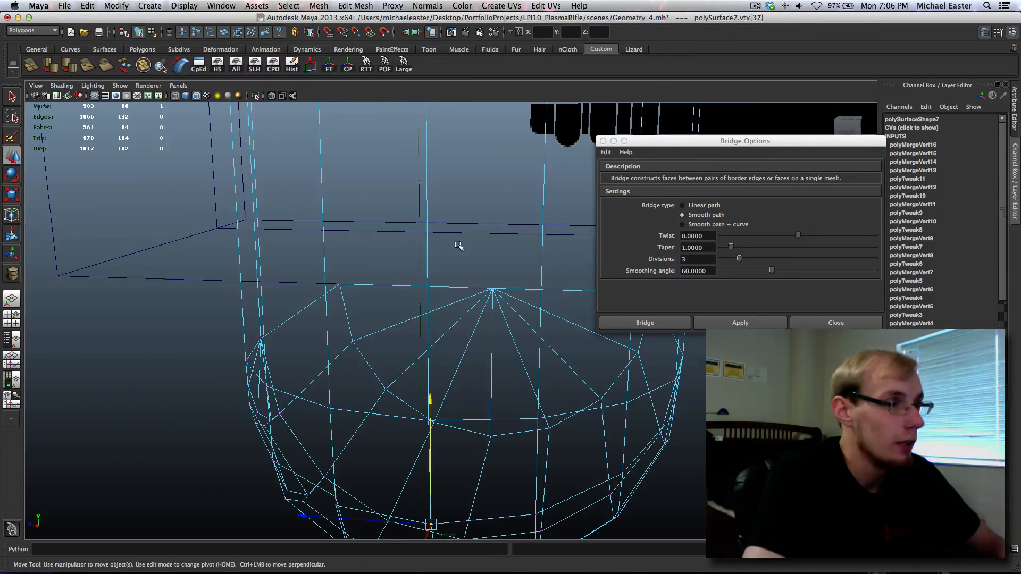
shift+drag(404, 355, 461, 436)
alt+drag(461, 436, 411, 346)
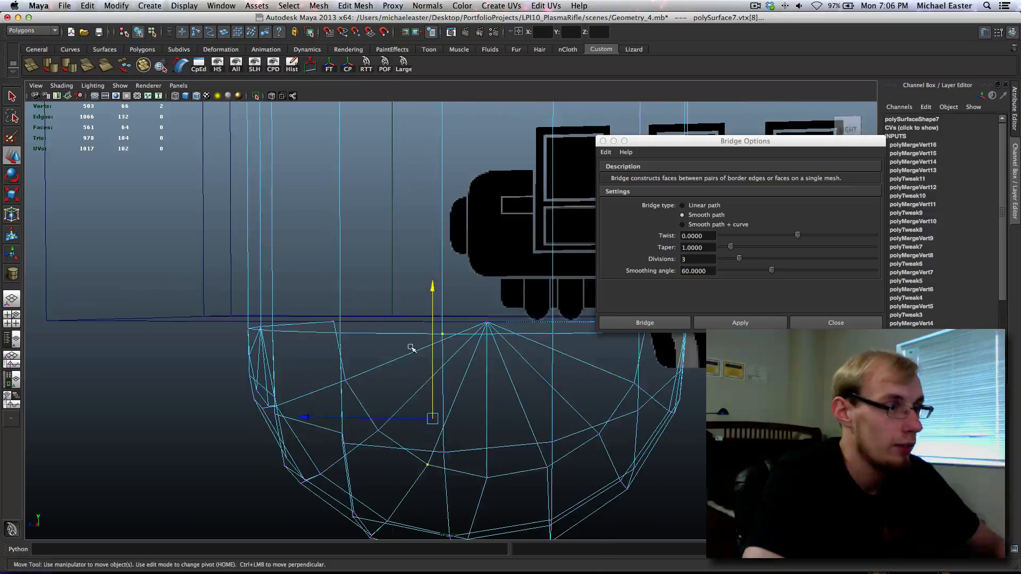
shift+right_drag(466, 341, 491, 303)
alt+drag(362, 394, 392, 387)
click(432, 287)
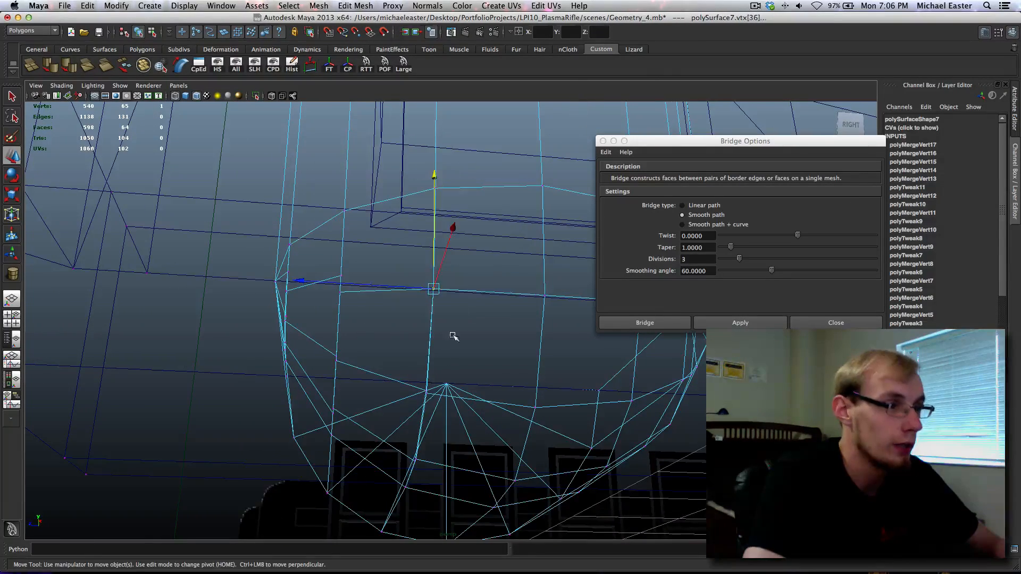
Move the split vertices of the last seam onto their neighbours and merge each pair, working up toward the inner corner.
alt+drag(451, 337, 412, 330)
shift+right_drag(413, 330, 462, 392)
alt+drag(463, 392, 414, 355)
alt+drag(414, 354, 413, 293)
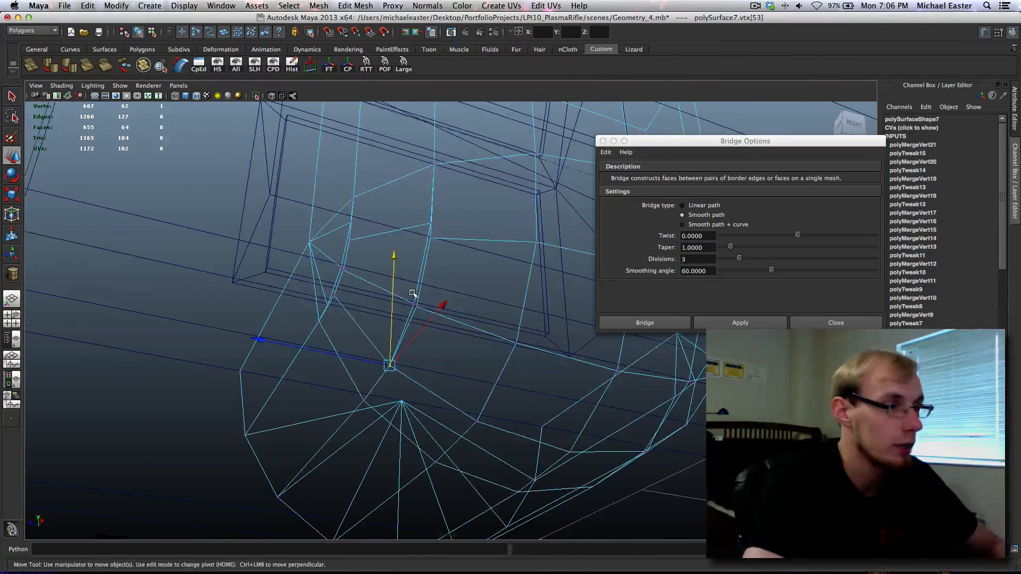
middle_drag(433, 333, 423, 225)
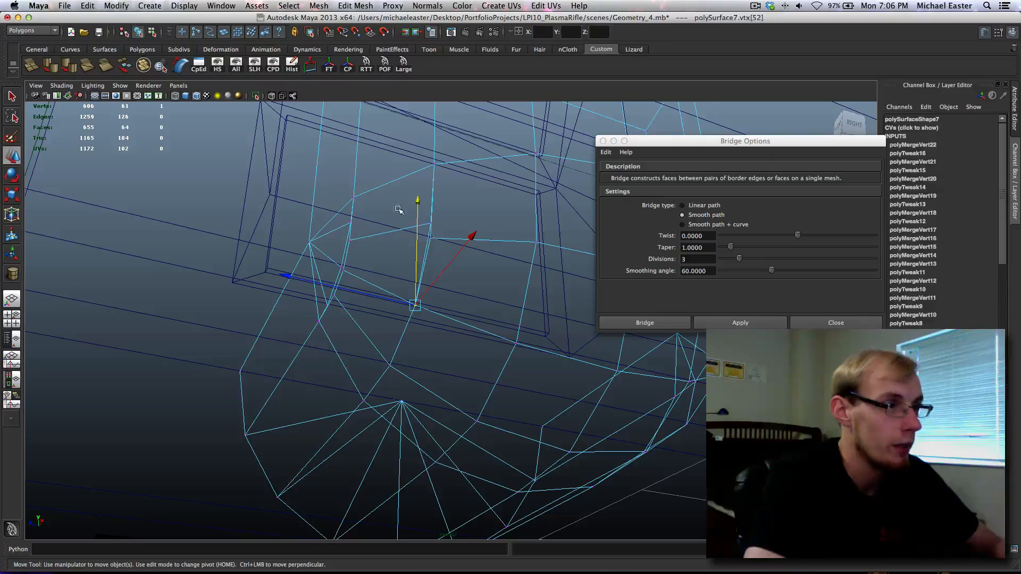
middle_drag(464, 279, 463, 273)
alt+drag(463, 274, 404, 291)
middle_drag(387, 338, 383, 319)
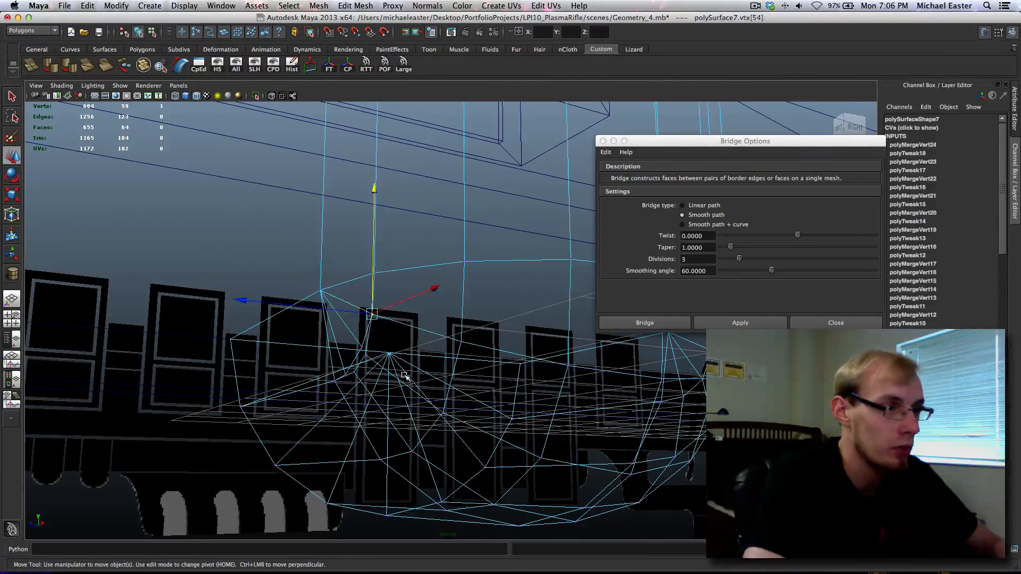
Merge the last split vertex pairs beside the inner corner and return the model to shaded display.
alt+drag(383, 319, 410, 349)
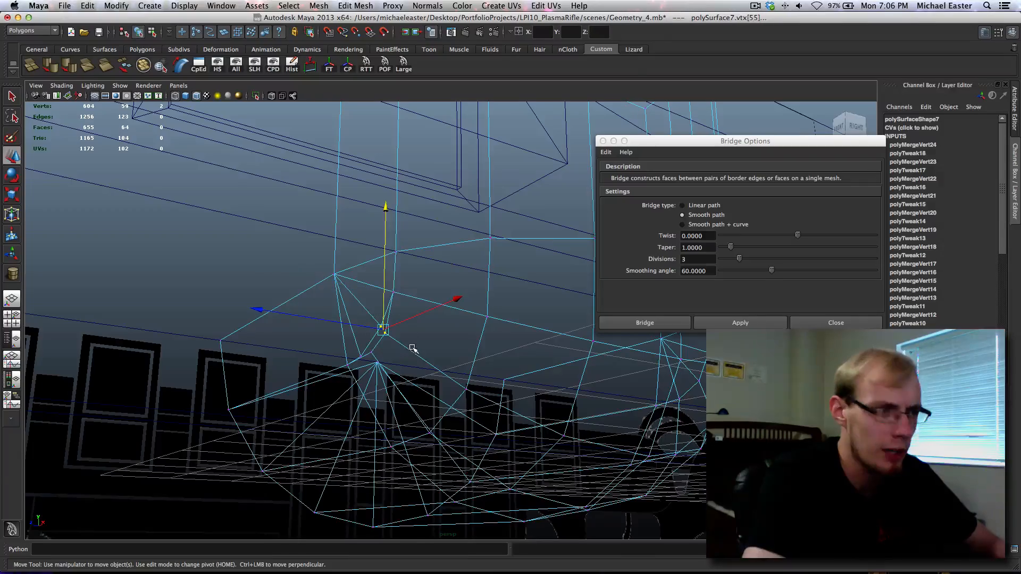
middle_drag(411, 348, 375, 359)
alt+drag(375, 359, 380, 337)
middle_drag(379, 337, 387, 342)
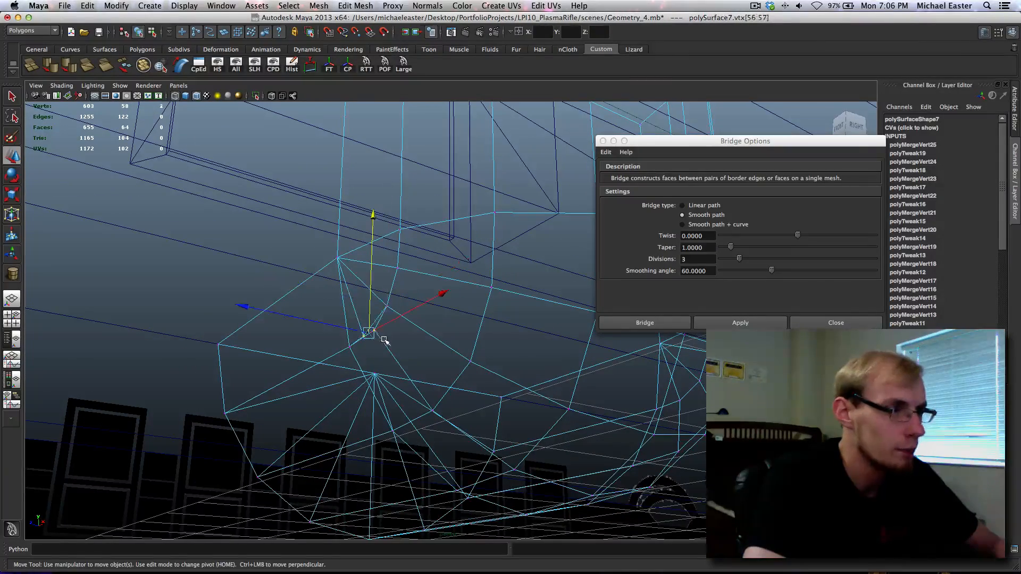
alt+drag(388, 342, 424, 391)
alt+drag(558, 340, 565, 360)
key(5)
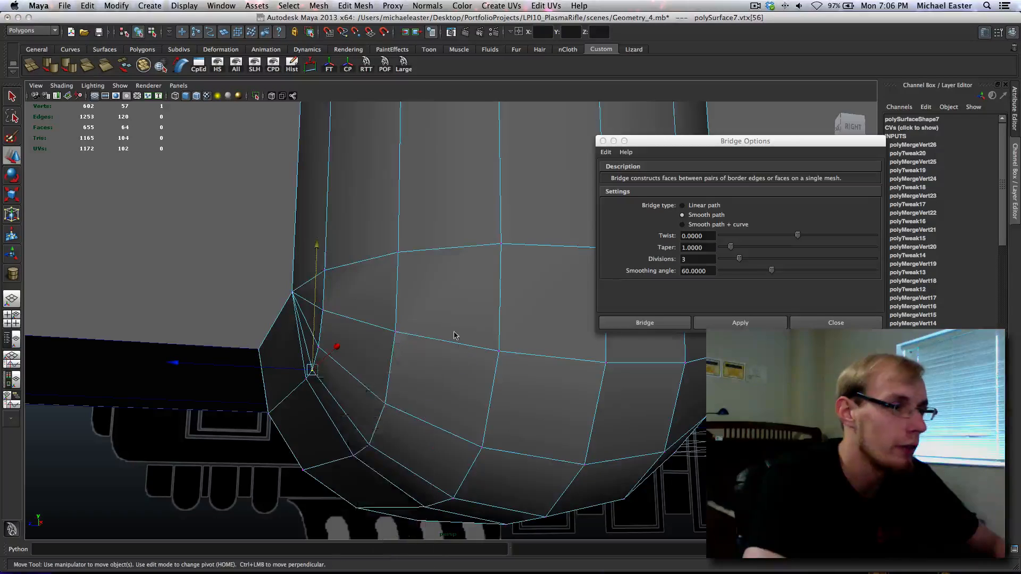
Return to object mode, move the whole peg along X to Translate X -0.381 beside the underbarrel block, and close the Bridge options.
key(q)
key(F8)
alt+drag(455, 338, 460, 365)
scroll(450, 421, down, 10)
key(w)
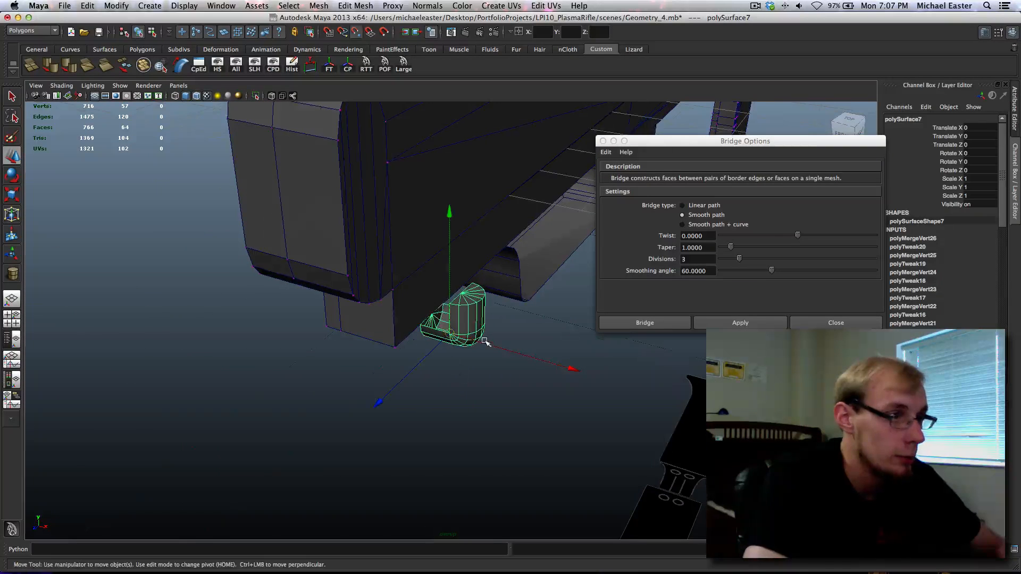
drag(569, 368, 434, 369)
drag(419, 326, 421, 325)
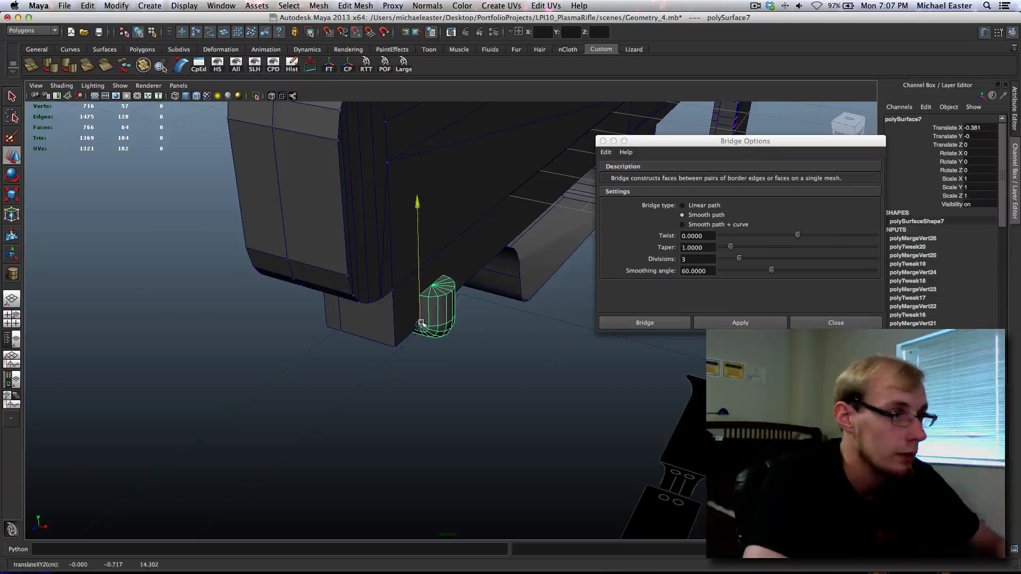
alt+drag(472, 375, 434, 367)
key(f)
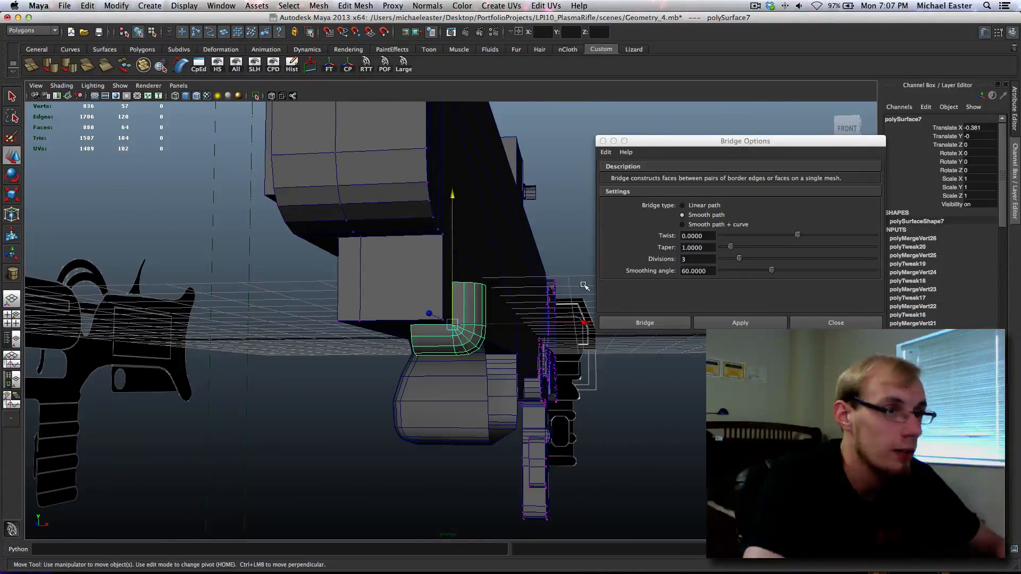
click(865, 324)
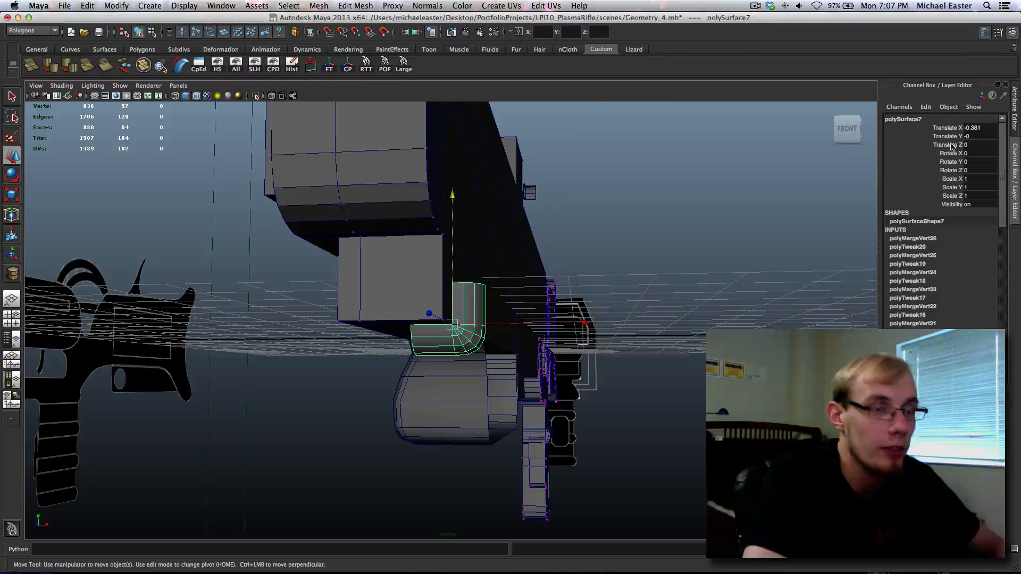
Try mirroring the peg by setting its Scale Z to -1, and undo that change.
alt+drag(710, 251, 720, 246)
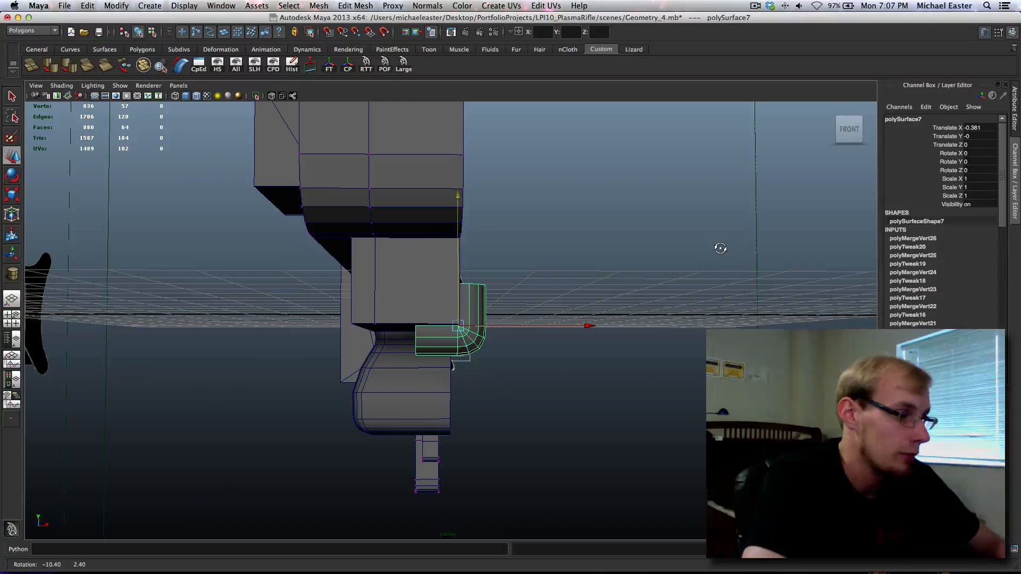
double_click(968, 196)
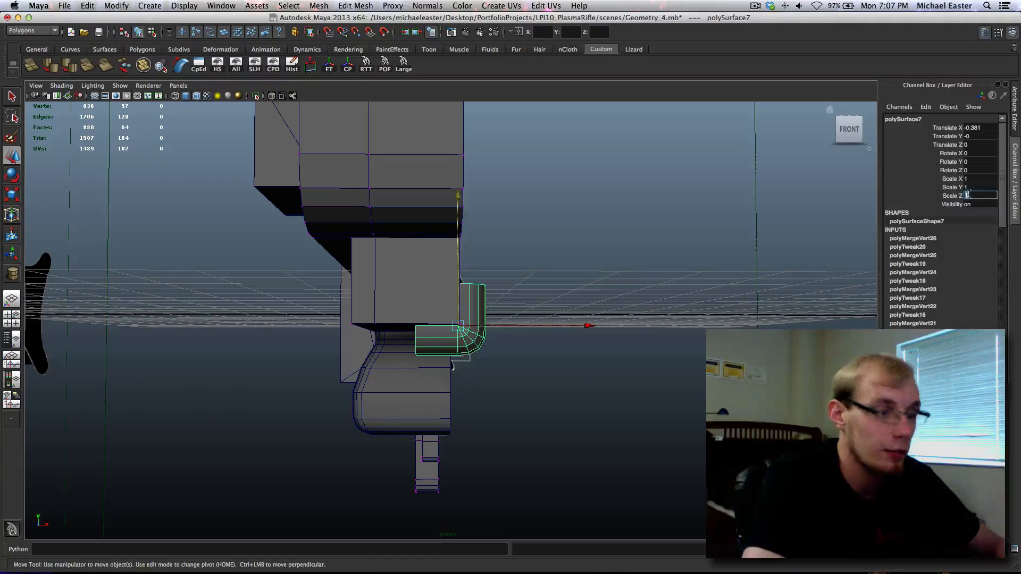
text(-1)
key(Return)
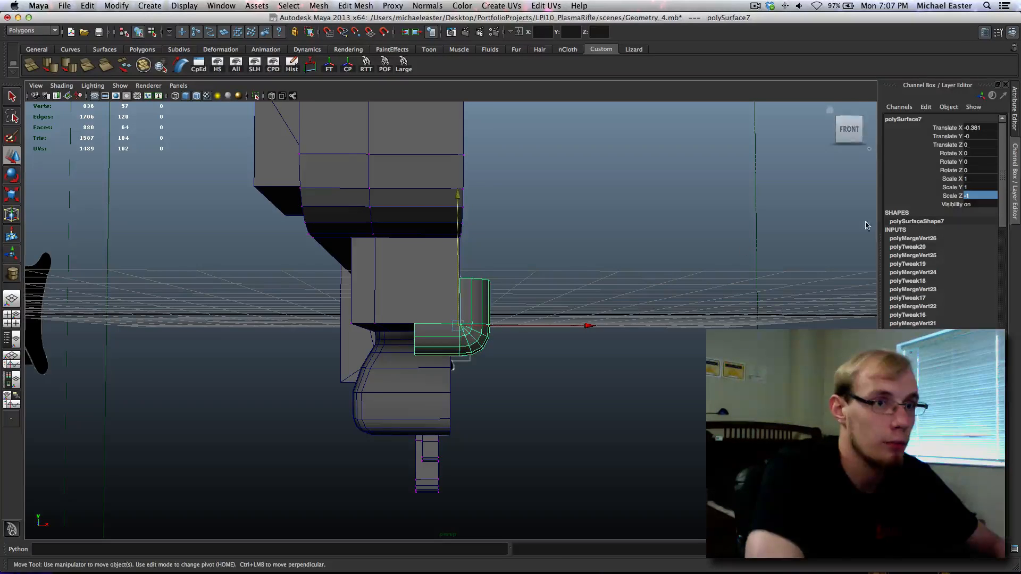
click(615, 303)
key(ctrl+z)
key(ctrl+z)
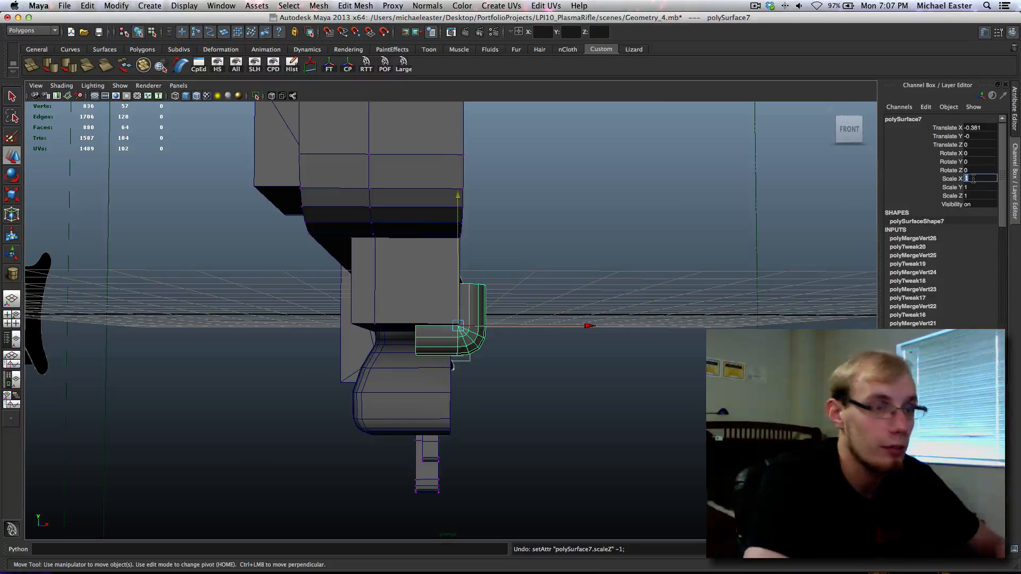
Mirror the peg with Scale X -1 and move it to Translate X -1.287 on the block's outer side.
key(Return)
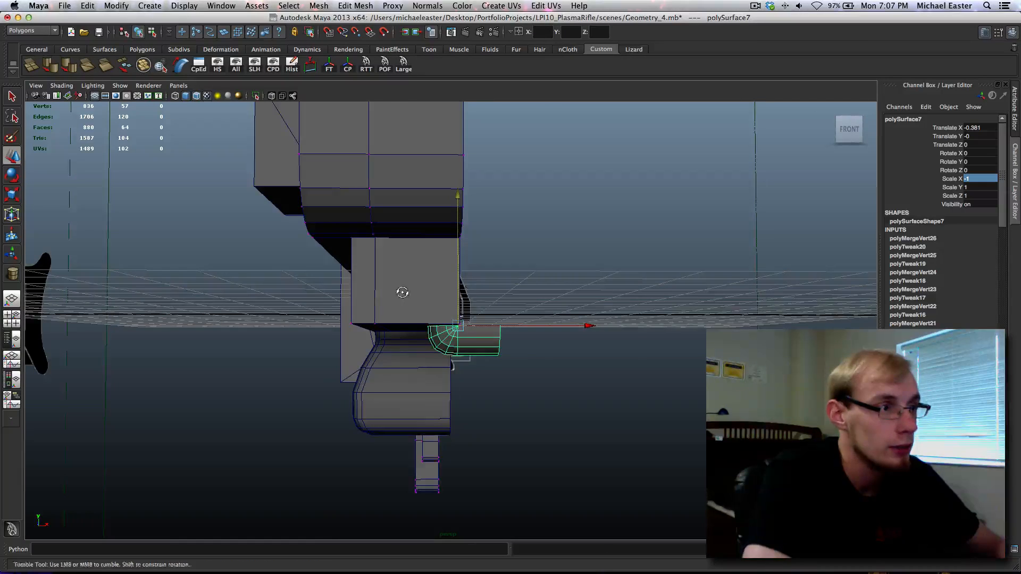
alt+drag(401, 289, 503, 363)
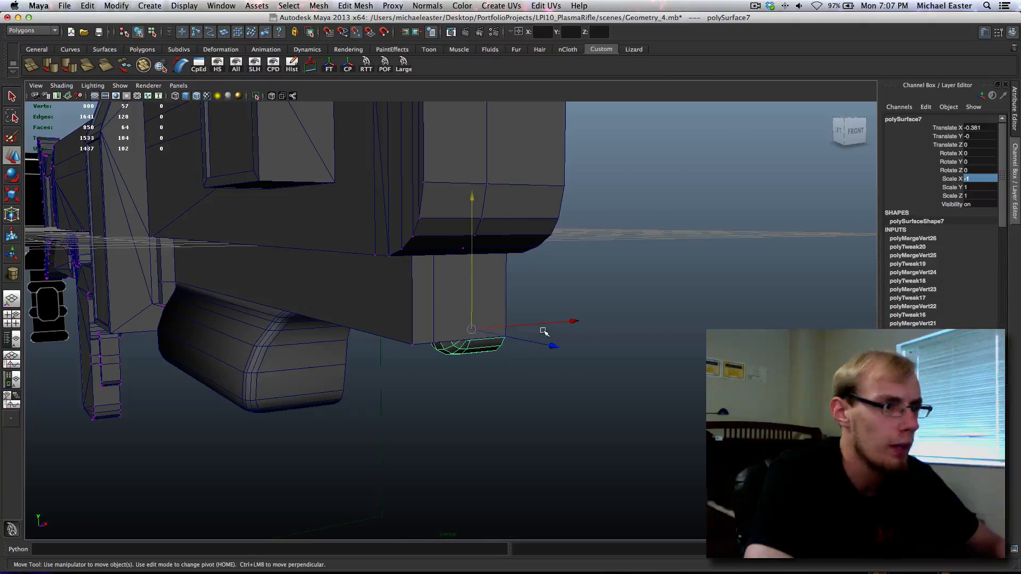
drag(545, 323, 401, 341)
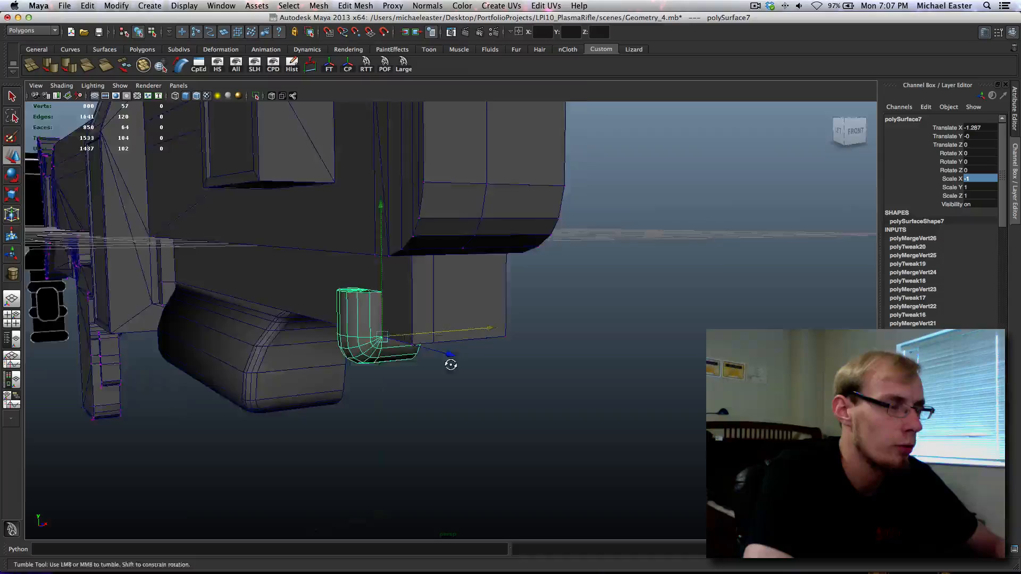
alt+drag(451, 365, 420, 345)
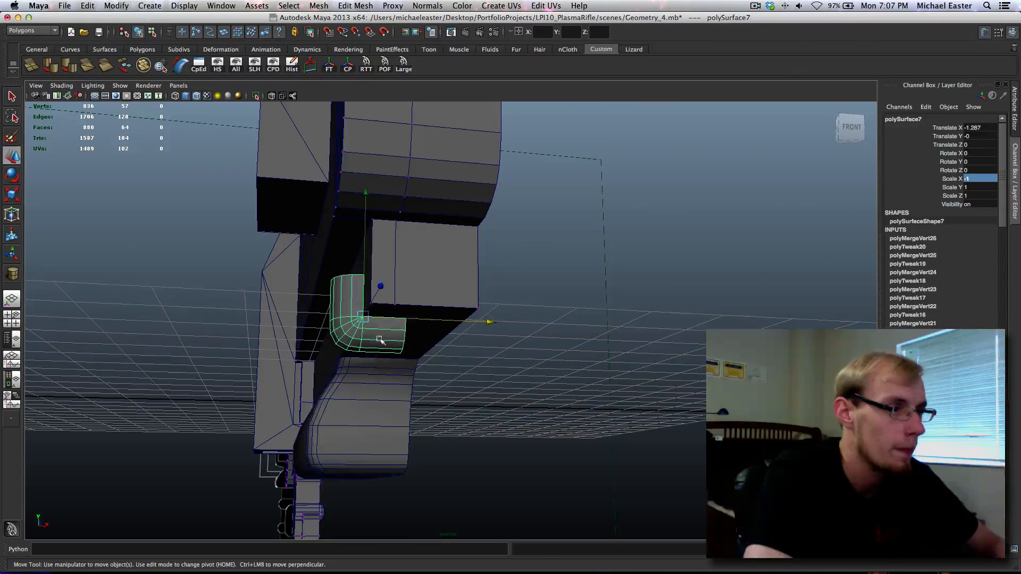
Extend the peg's horizontal leg to the block's inner edge and select the vertices at its vertical leg's upper end.
key(q)
alt+drag(487, 353, 427, 348)
alt+drag(358, 341, 460, 376)
key(w)
drag(534, 340, 595, 312)
mouse_move(397, 309)
alt+mouse_down()
mouse_move(452, 330)
mouse_move(435, 301)
mouse_move(416, 314)
alt+mouse_up()
alt+drag(402, 234, 473, 298)
right_drag(471, 297, 481, 292)
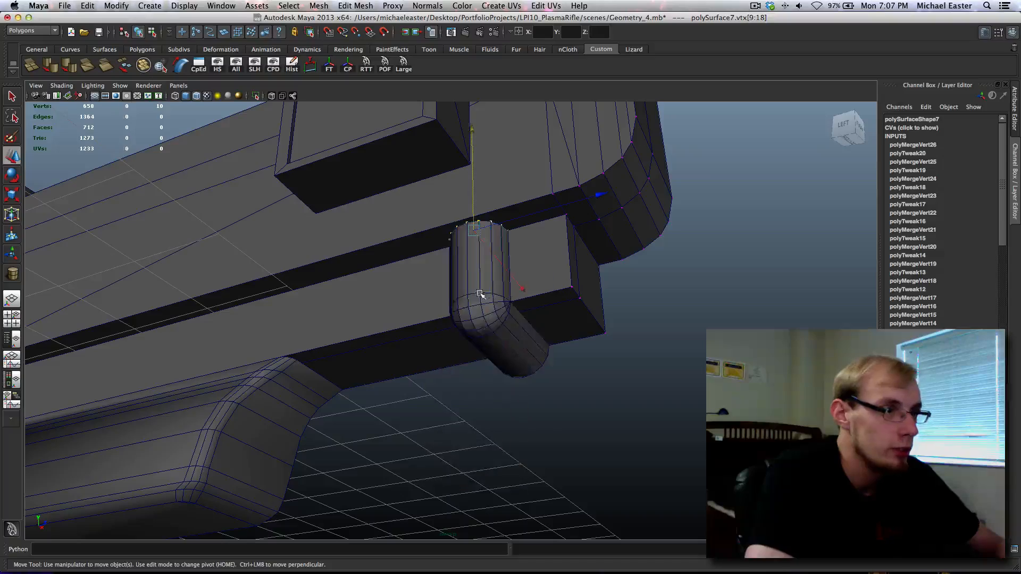
key(q)
Inspect the placed peg from several angles and examine it and the barrel's front tip against the side-view reference.
alt+drag(418, 340, 466, 303)
alt+drag(415, 351, 378, 392)
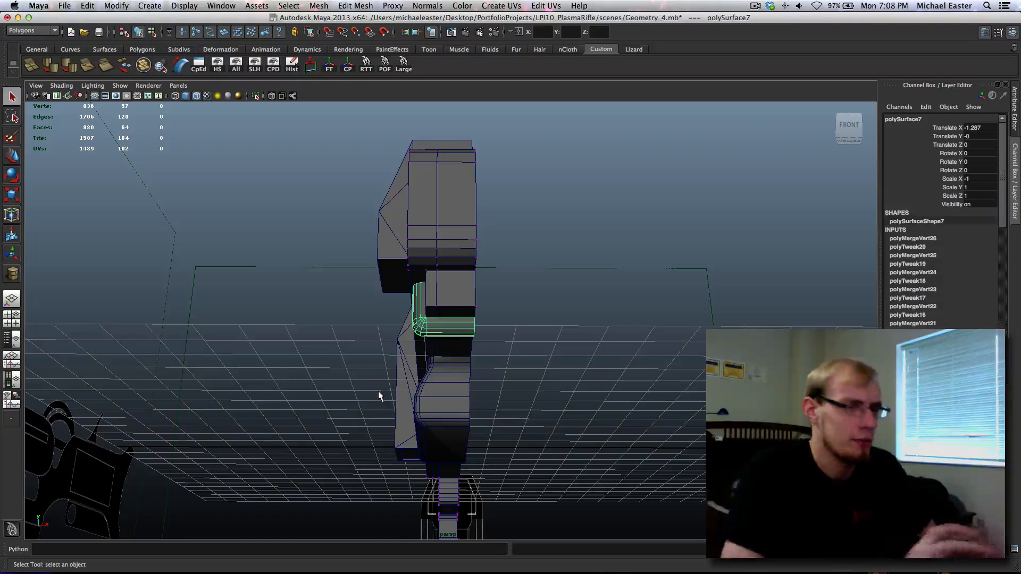
alt+drag(358, 354, 462, 362)
scroll(468, 380, up, 5)
mouse_move(463, 362)
alt+middle_down()
mouse_move(468, 380)
mouse_move(470, 353)
alt+middle_up()
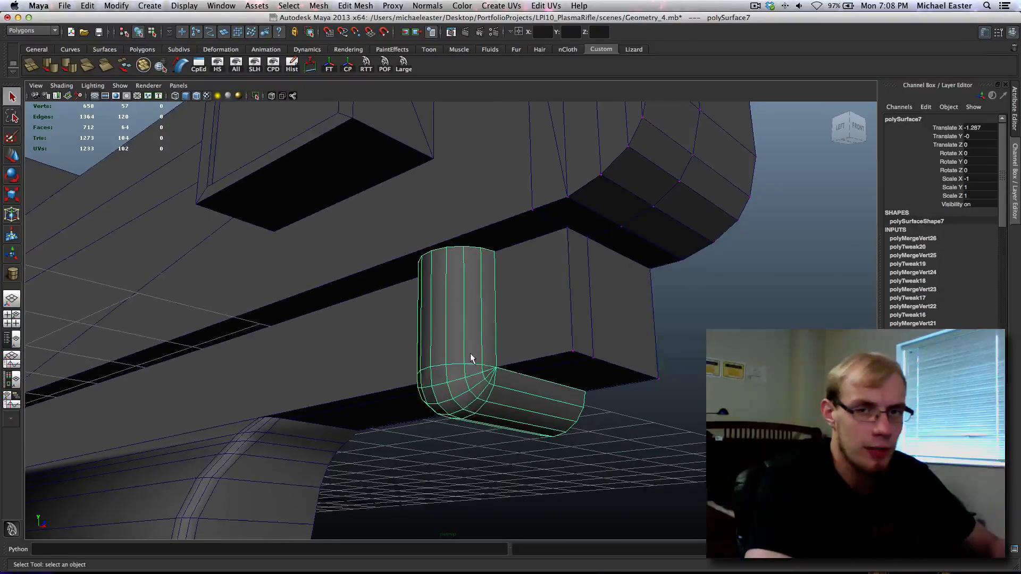
alt+middle_drag(500, 404, 500, 373)
mouse_move(500, 372)
alt+mouse_down()
mouse_move(486, 310)
mouse_move(451, 360)
mouse_move(485, 349)
mouse_move(469, 358)
mouse_move(494, 369)
alt+mouse_up()
key(space)
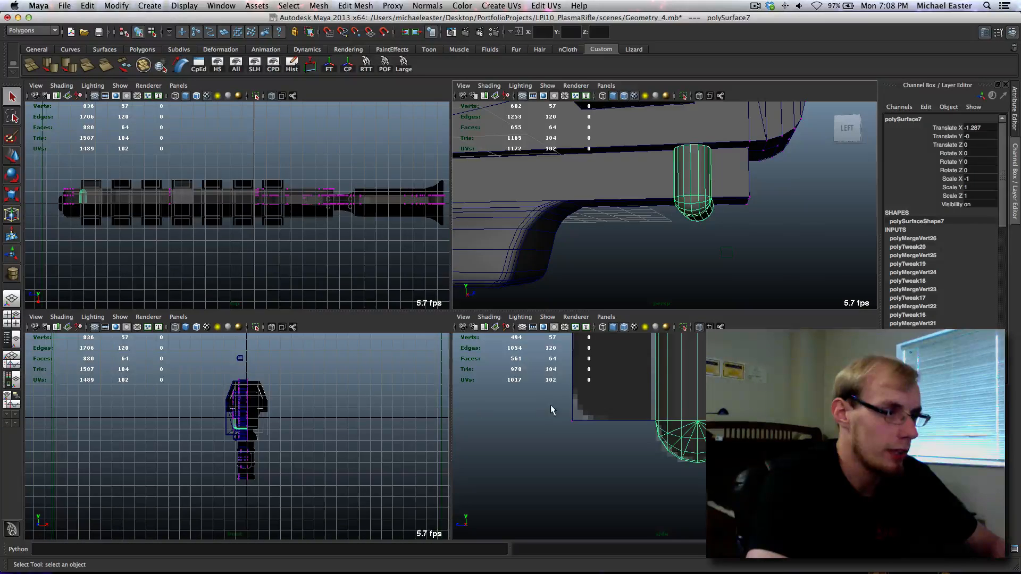
key(space)
scroll(526, 404, down, 10)
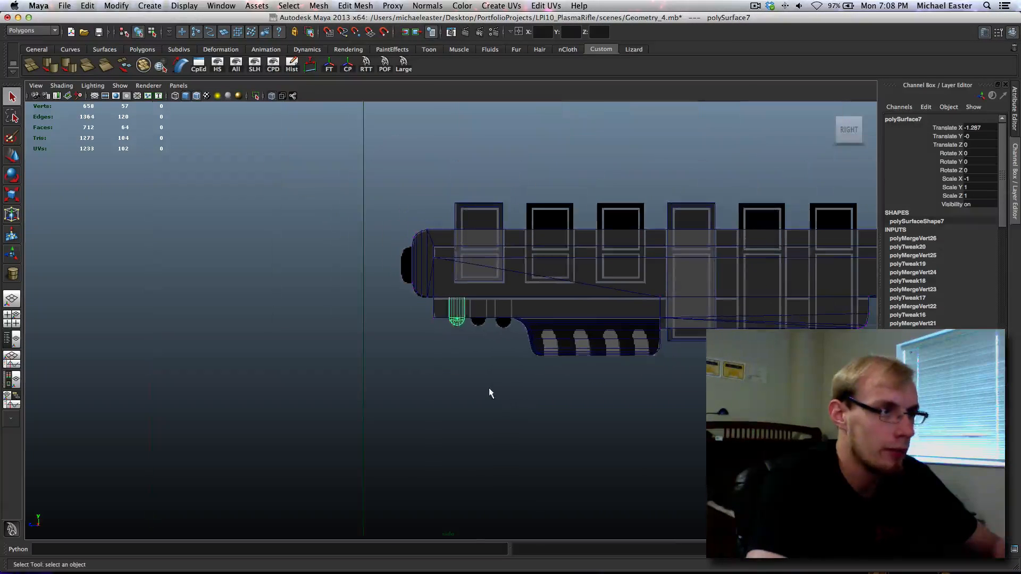
click(383, 313)
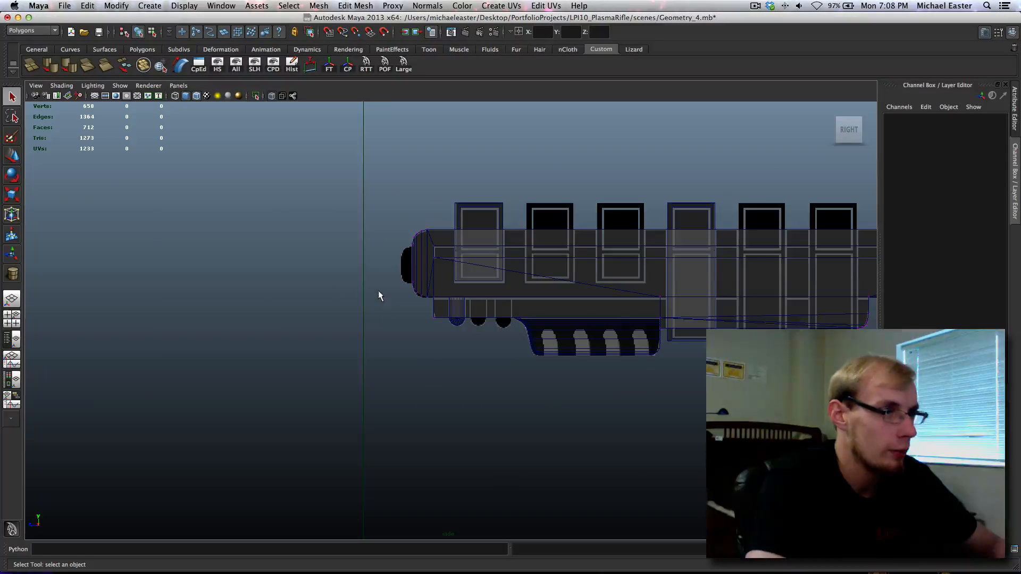
scroll(419, 328, up, 6)
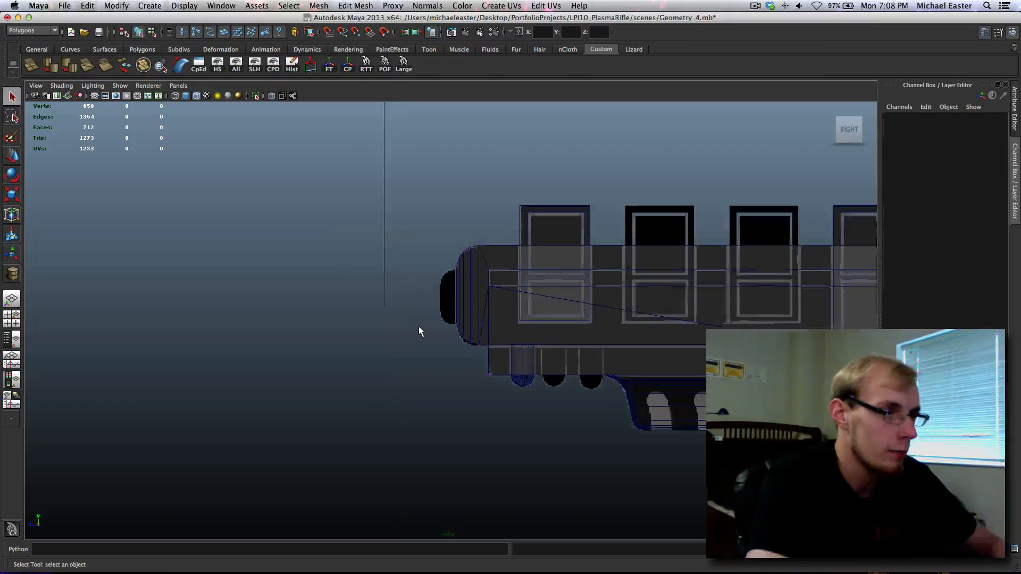
scroll(419, 332, up, 3)
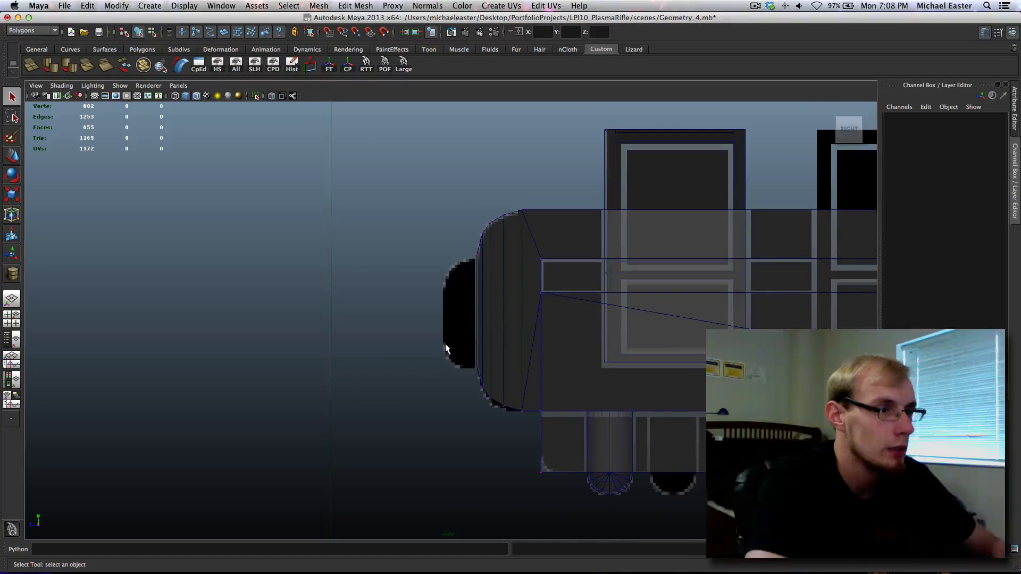
Draw a polygon cylinder in the front view, centred on the barrel outline of the reference, for the muzzle tip.
key(space)
key(space)
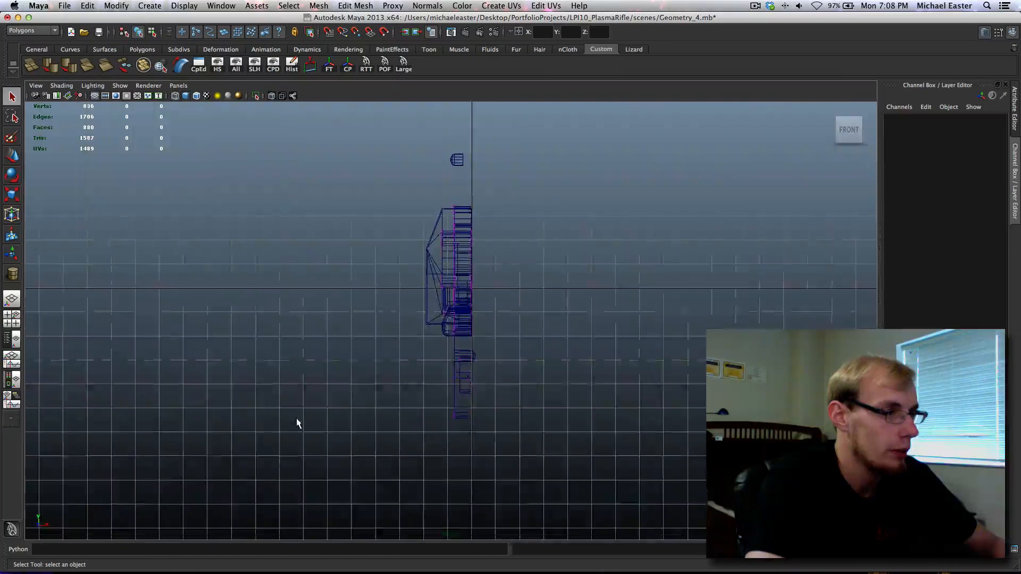
scroll(493, 356, up, 8)
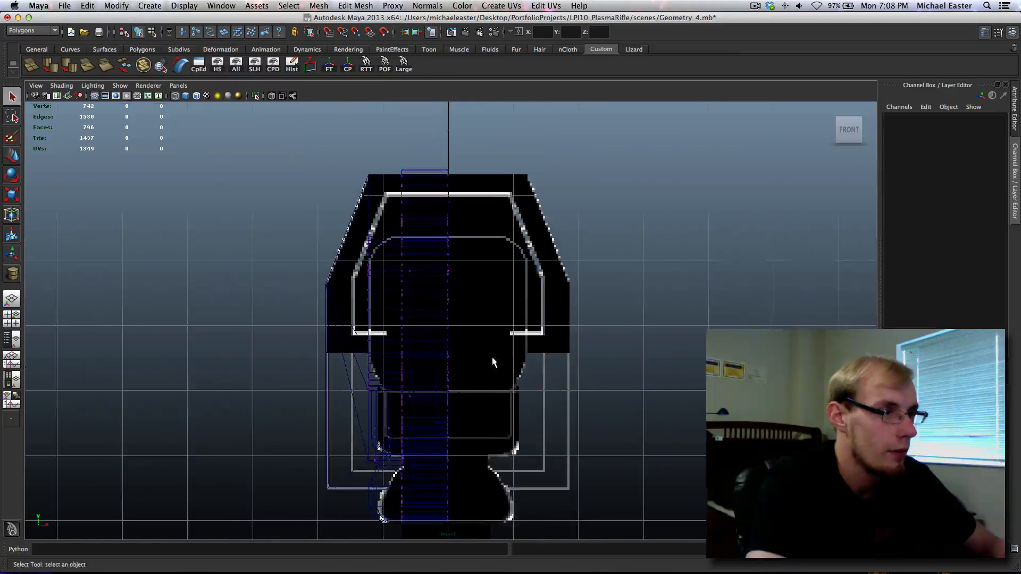
alt+middle_drag(504, 358, 510, 331)
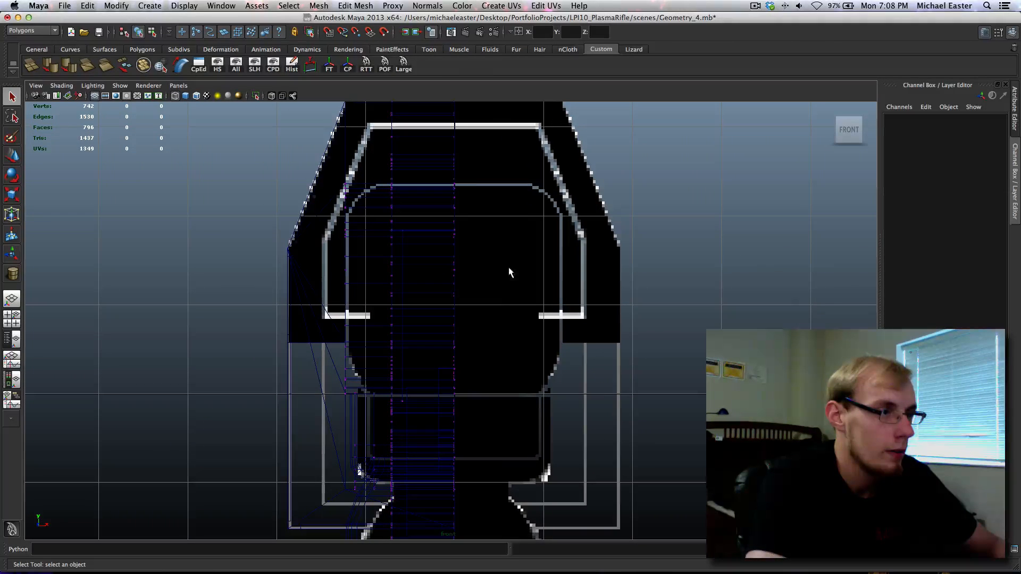
shift+right_click(490, 299)
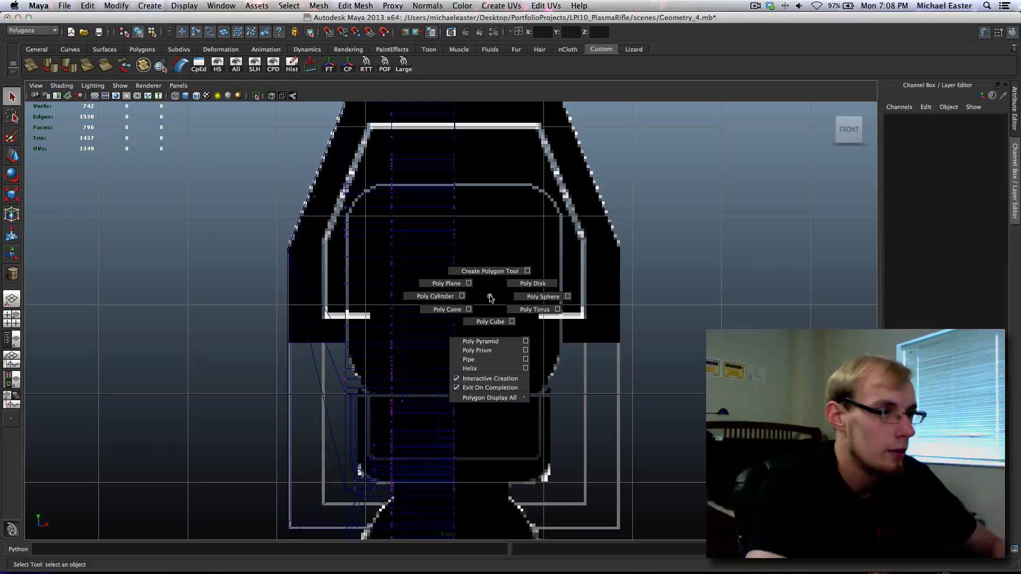
click(451, 297)
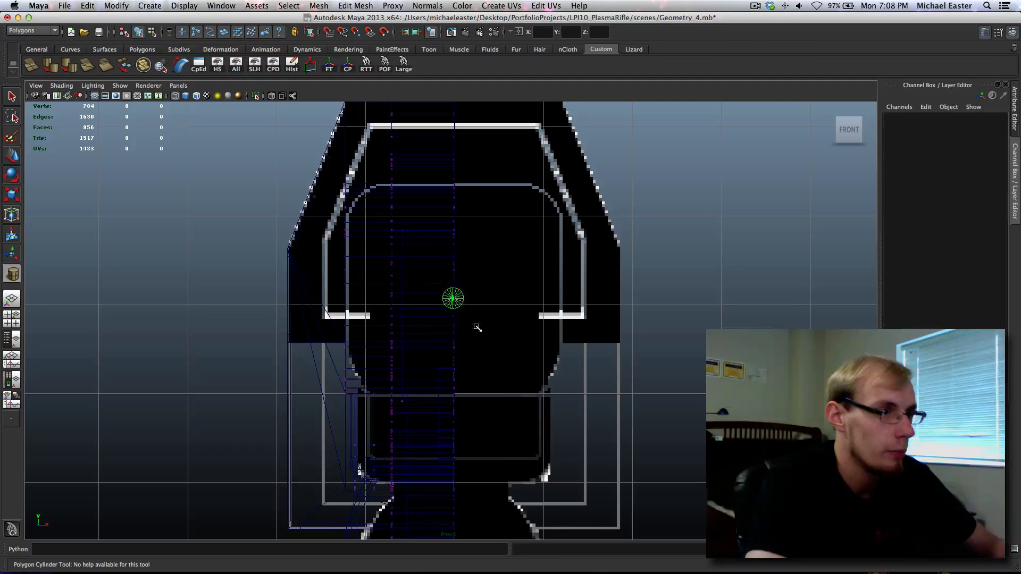
drag(477, 327, 502, 359)
key(space)
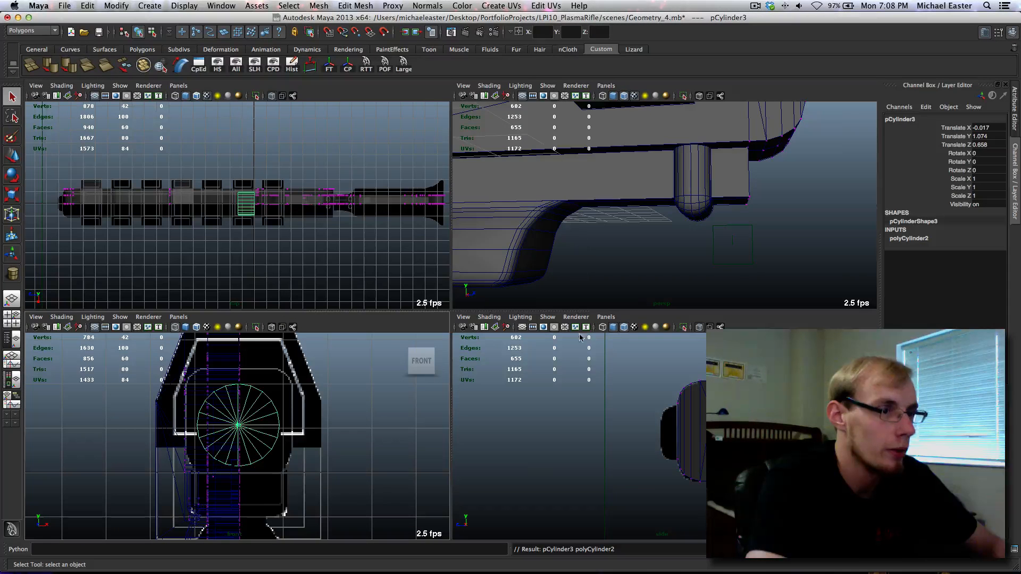
Move the cylinder along Z in the side view to the rifle's front end, at about Translate Z 16.32.
key(space)
scroll(551, 375, down, 5)
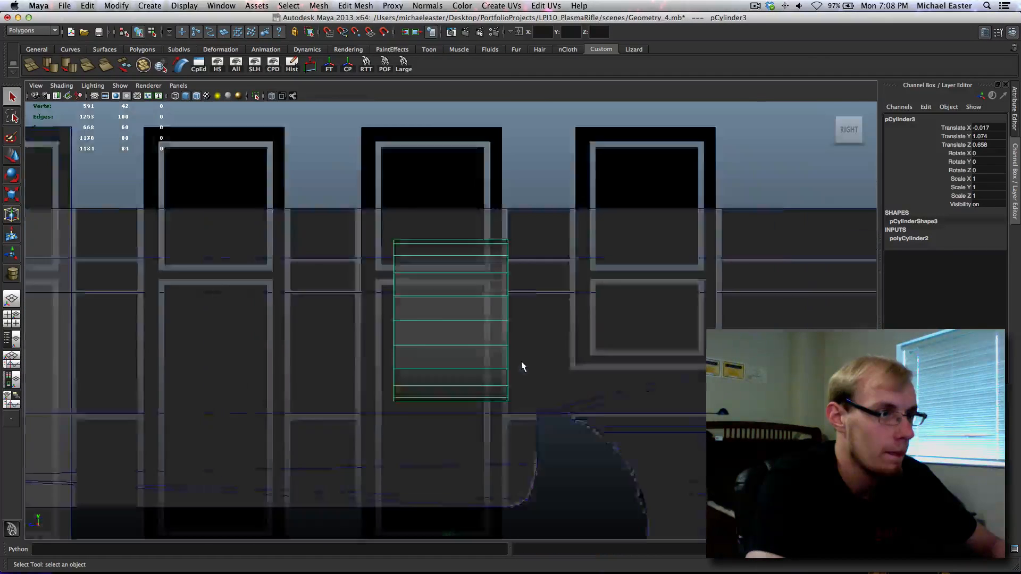
scroll(519, 360, down, 1)
key(w)
middle_drag(540, 337, 169, 303)
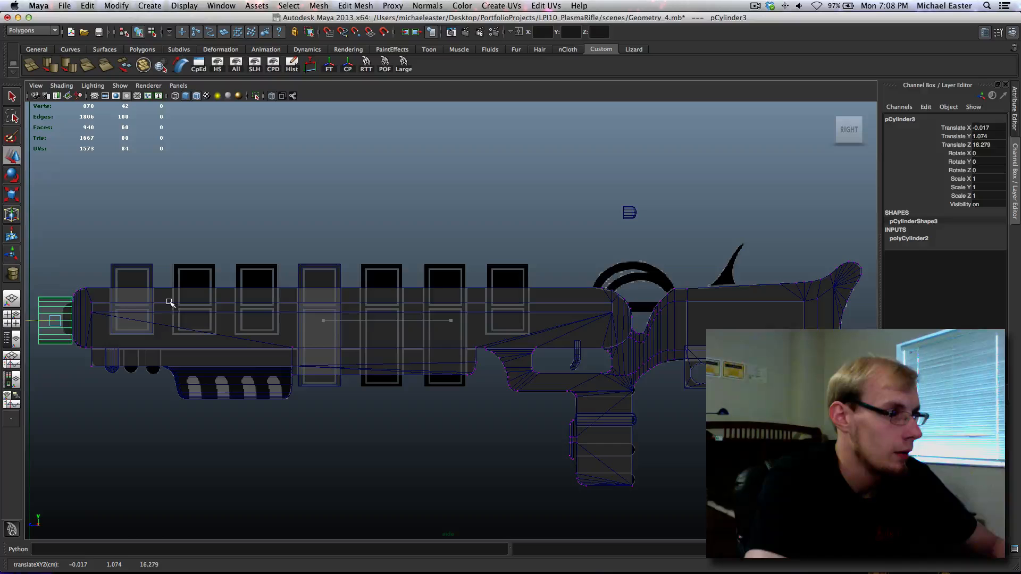
key(f)
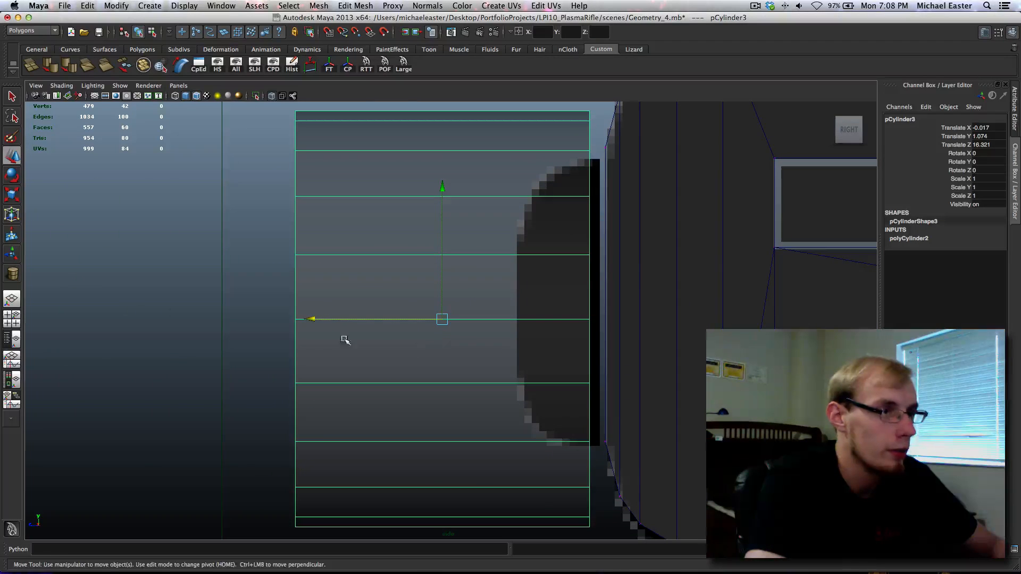
Fine-tune the cylinder's position in front of the barrel's rounded end to Translate Z 16.264.
alt+middle_drag(515, 348, 506, 349)
scroll(500, 345, down, 5)
scroll(427, 318, up, 1)
drag(430, 318, 434, 317)
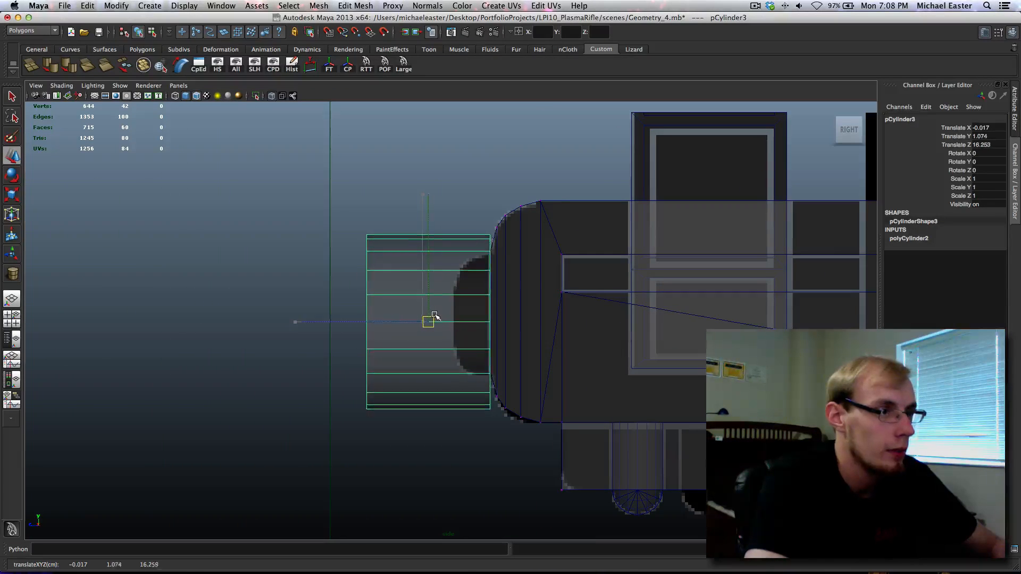
key(z)
scroll(445, 312, down, 3)
middle_drag(444, 311, 458, 311)
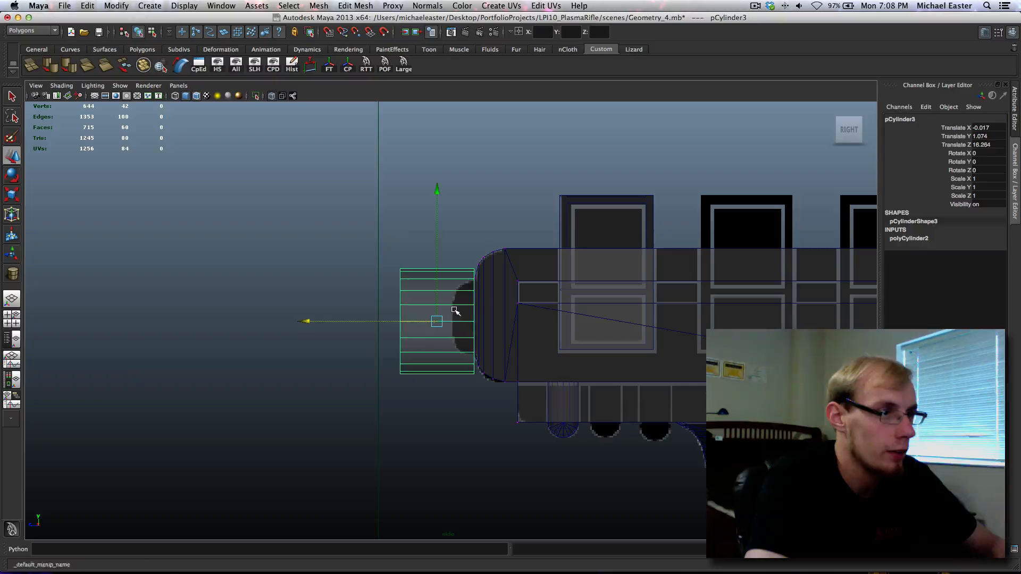
Scale the cylinder uniformly to 0.642 and place its rear end against the barrel at Translate Y 1.159, Z 16.015.
key(r)
drag(438, 323, 408, 329)
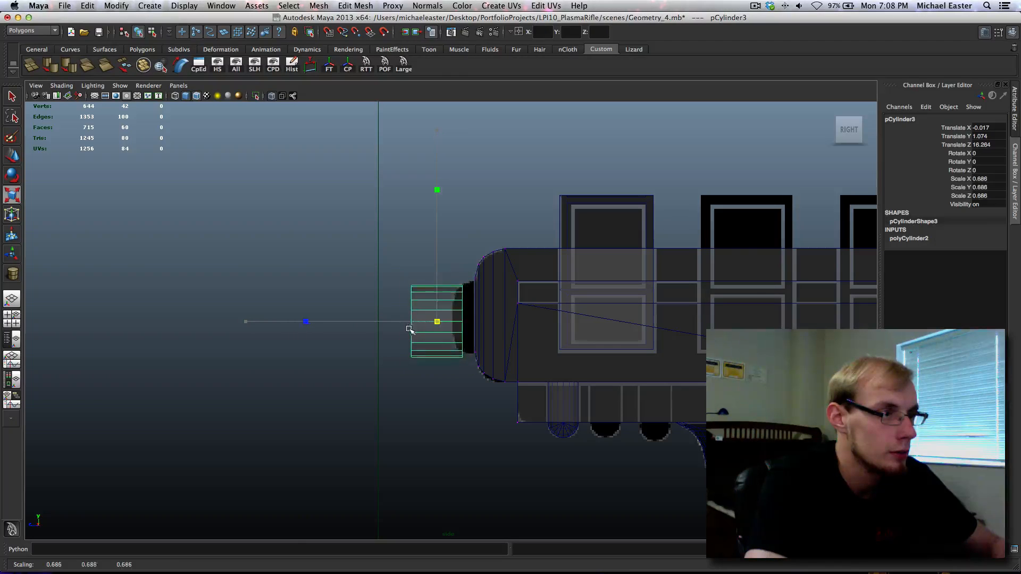
key(w)
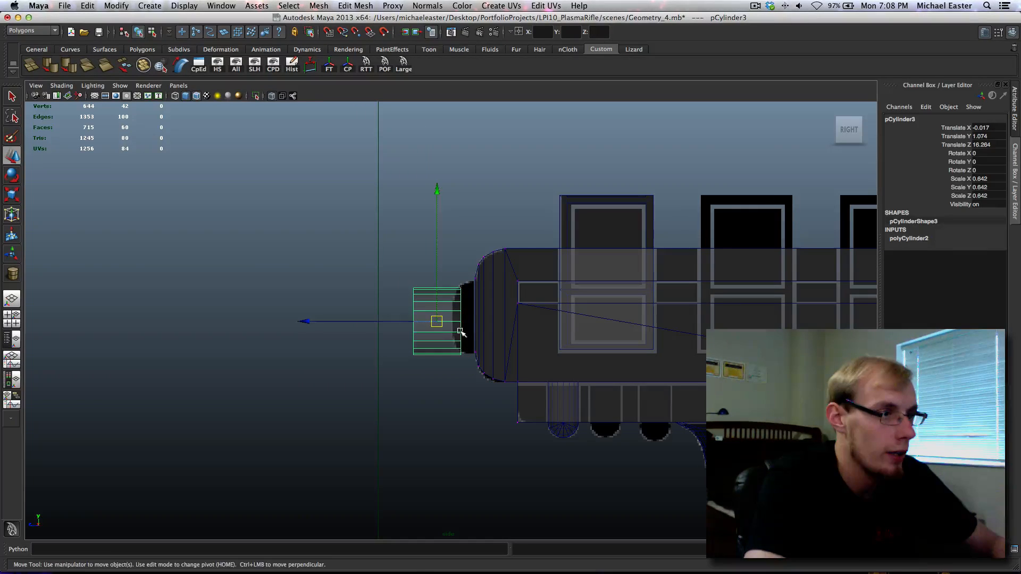
middle_drag(457, 332, 474, 326)
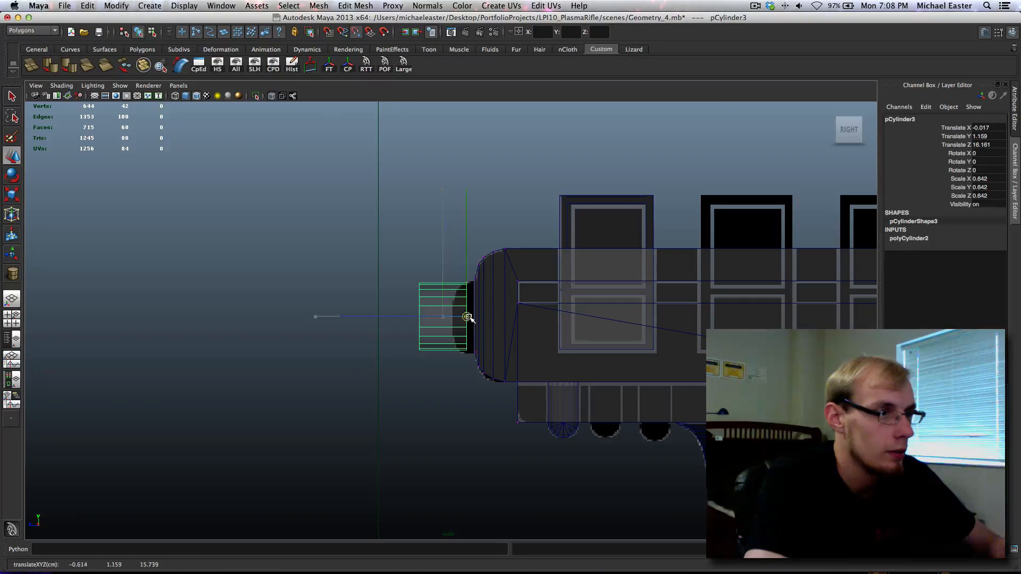
drag(453, 316, 460, 315)
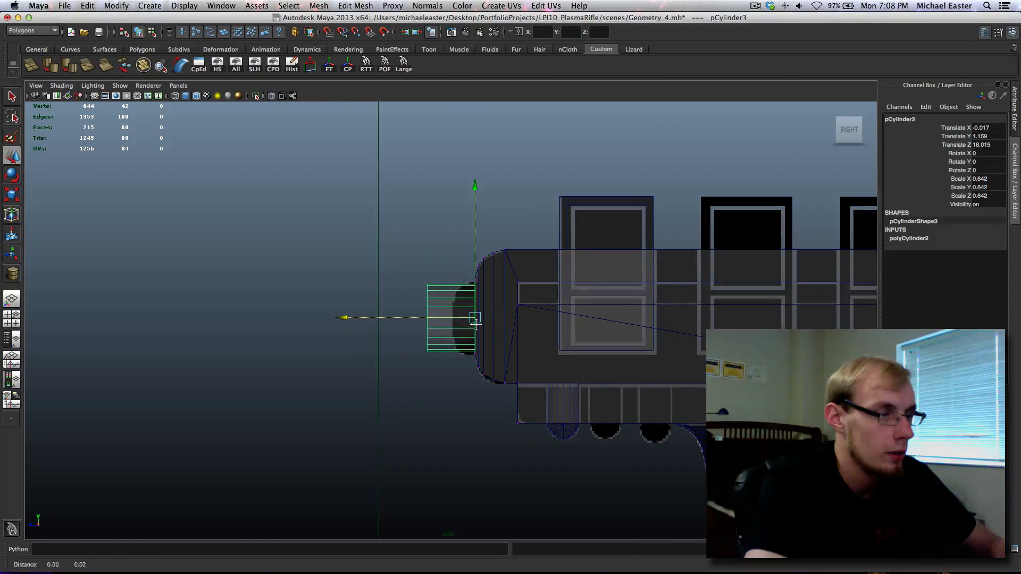
Try shortening the cylinder along Z from its rear end to match the muzzle tip's length in the reference.
scroll(463, 319, up, 5)
key(r)
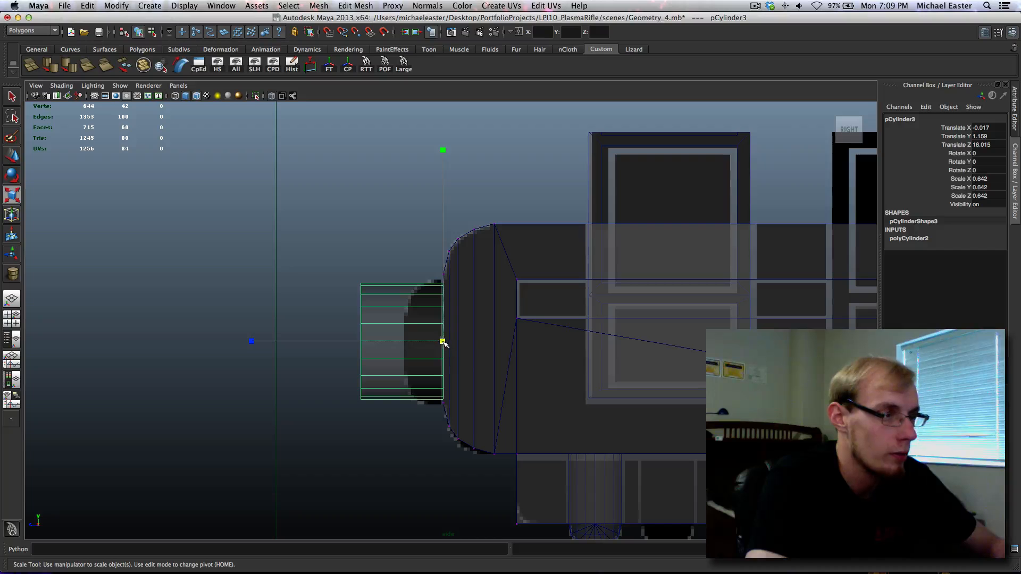
scroll(421, 330, up, 4)
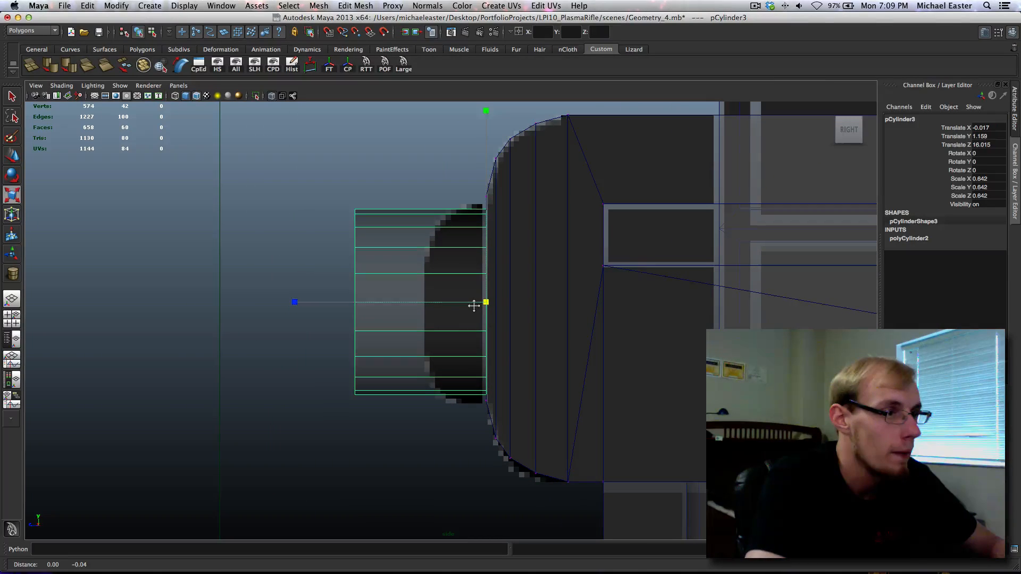
alt+middle_drag(474, 306, 473, 303)
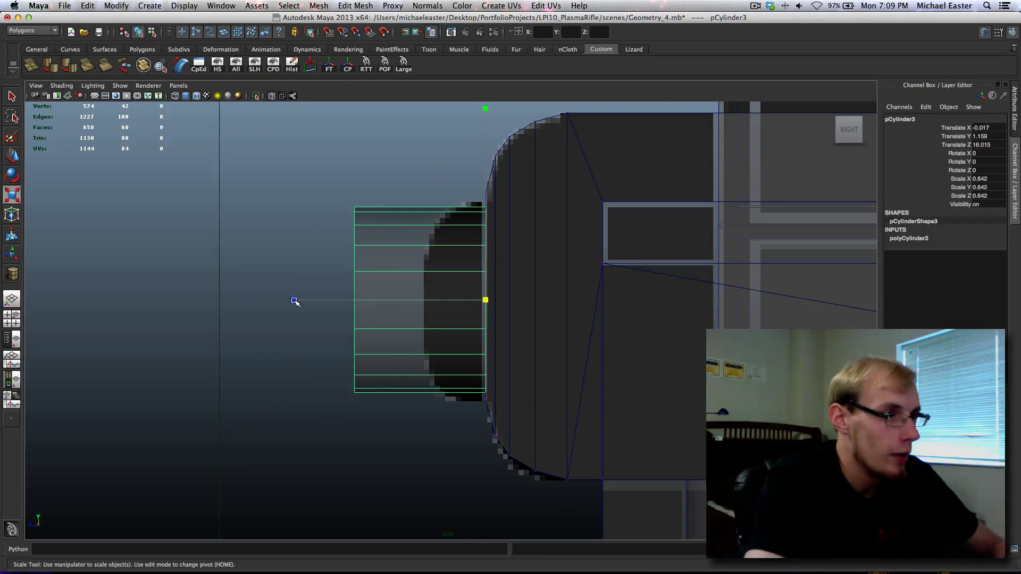
drag(294, 300, 394, 320)
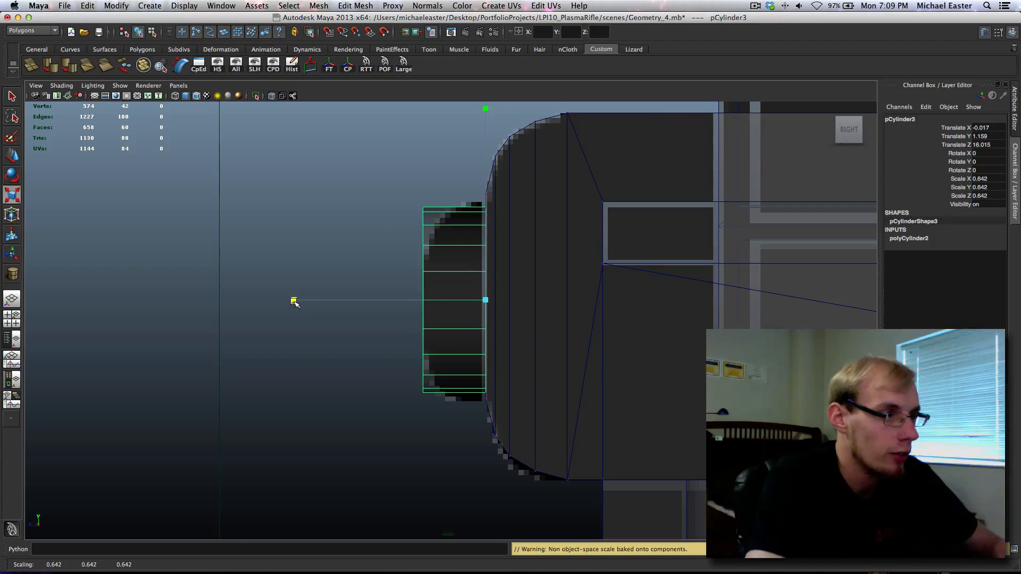
drag(294, 301, 294, 299)
Try setting the shortened cylinder's Subdivisions Axis to 18.
key(space)
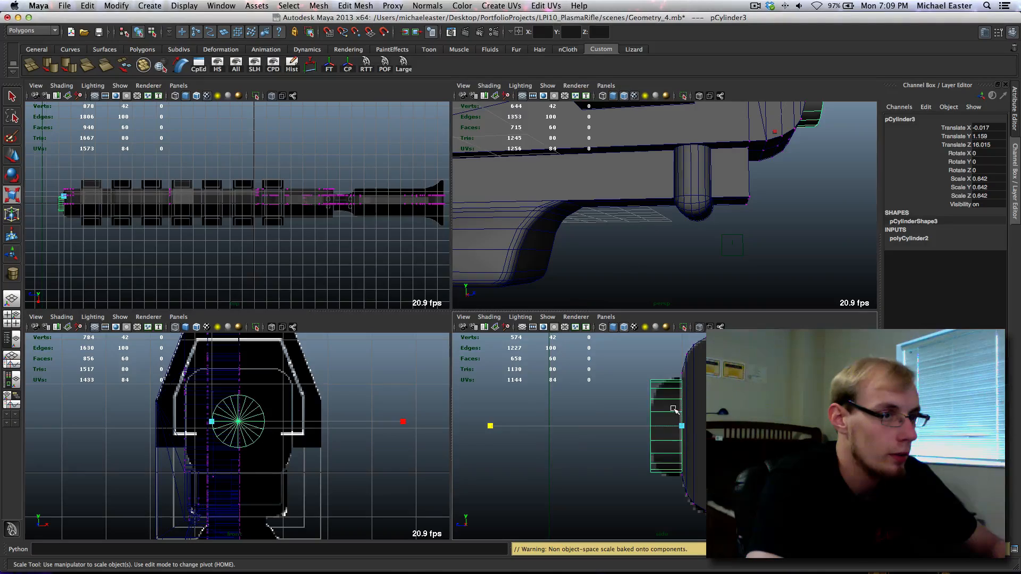
key(space)
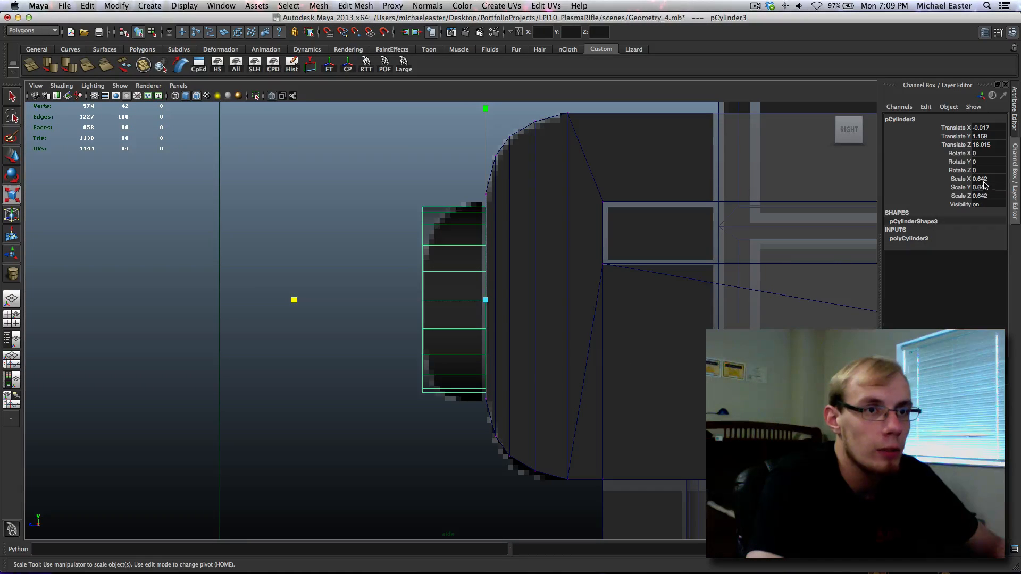
click(907, 238)
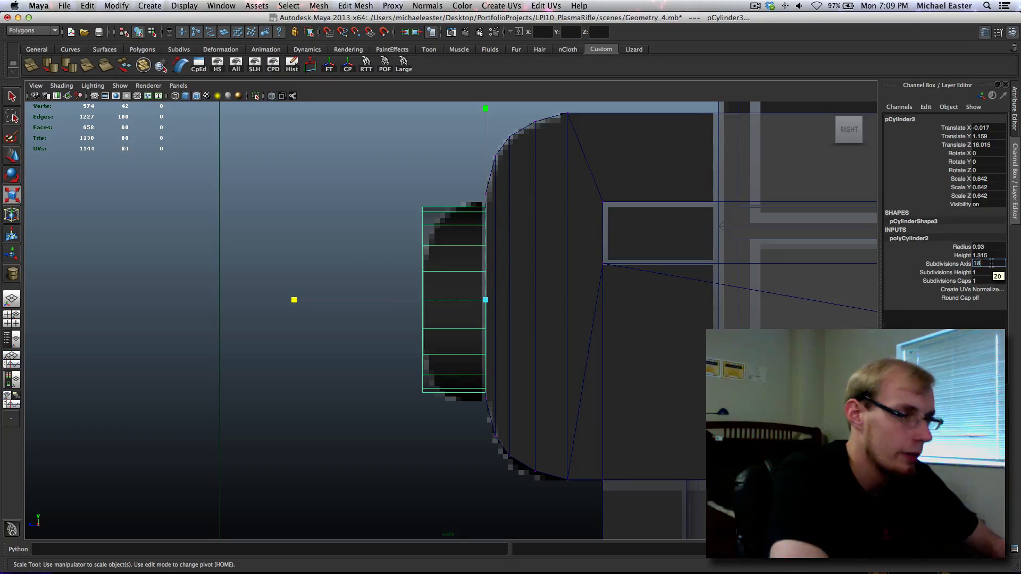
click(991, 262)
text(18)
key(Return)
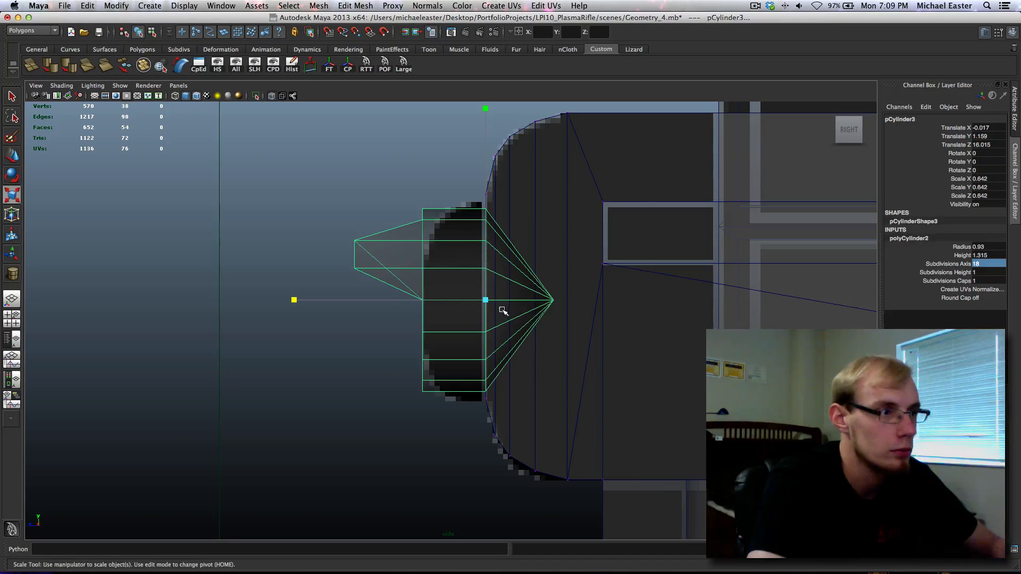
Undo the cylinder's changes back to before its Z move against the barrel, keeping Translate Y at 1.159.
key(space)
key(space)
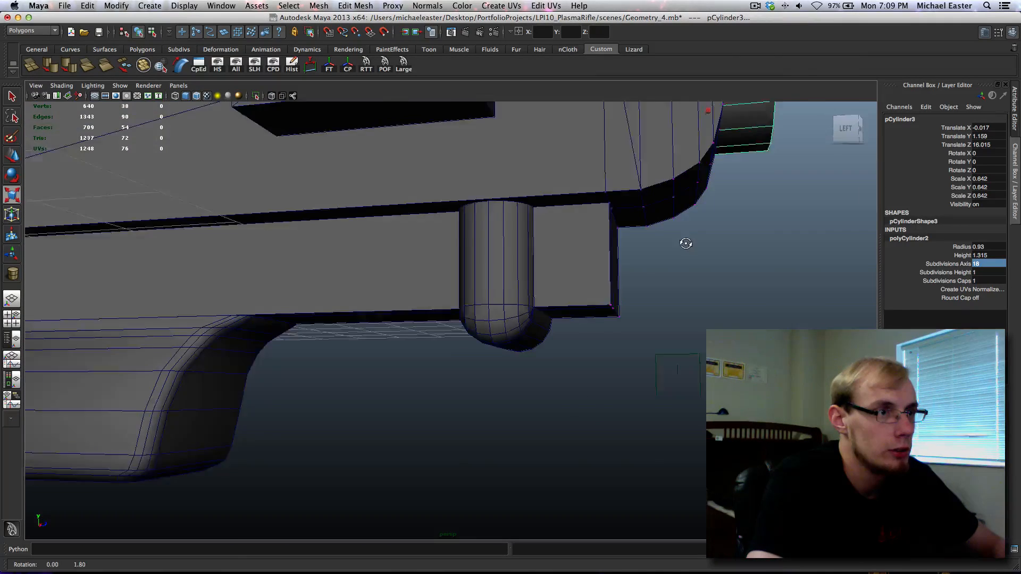
key(f)
key(z)
key(z)
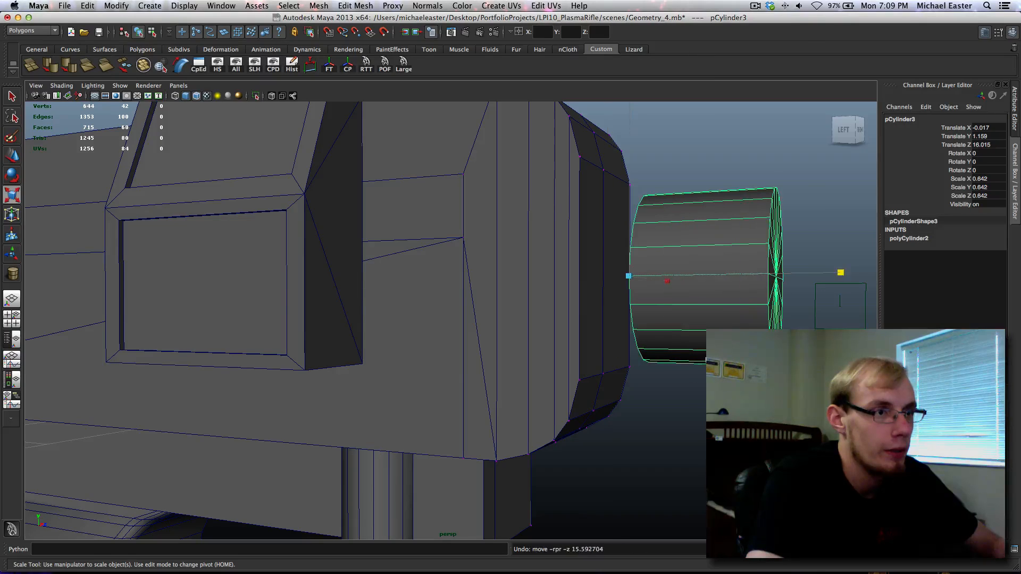
key(z)
key(z)
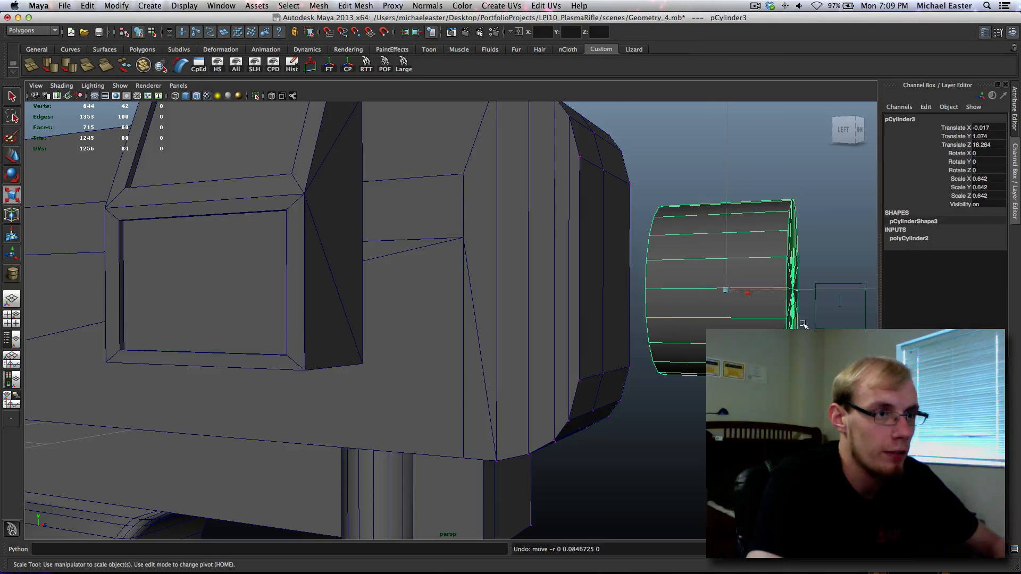
key(shift+z)
Set the unshortened cylinder's Subdivisions Axis to 18 and compare it with the previous division from the front.
click(931, 240)
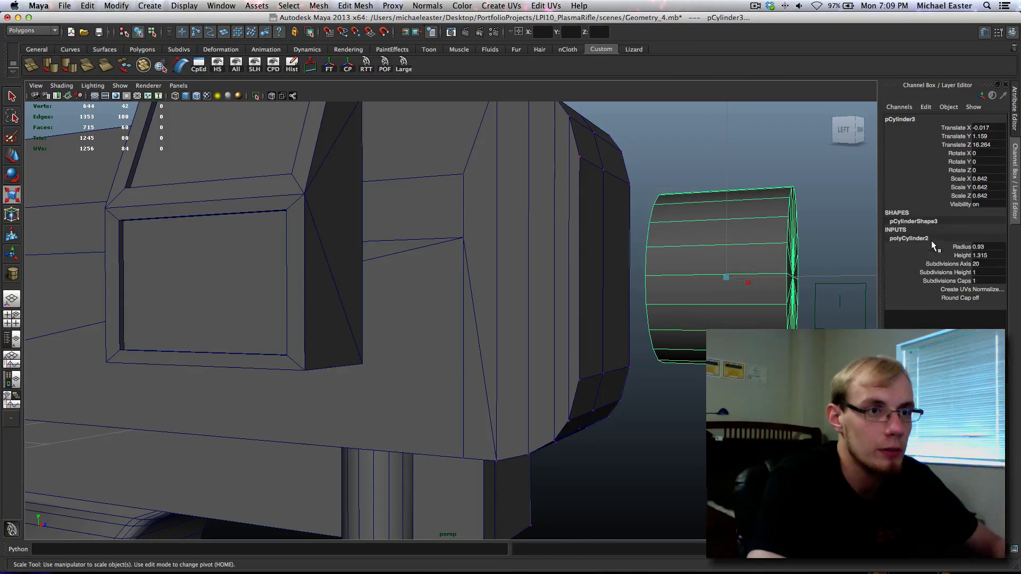
double_click(991, 264)
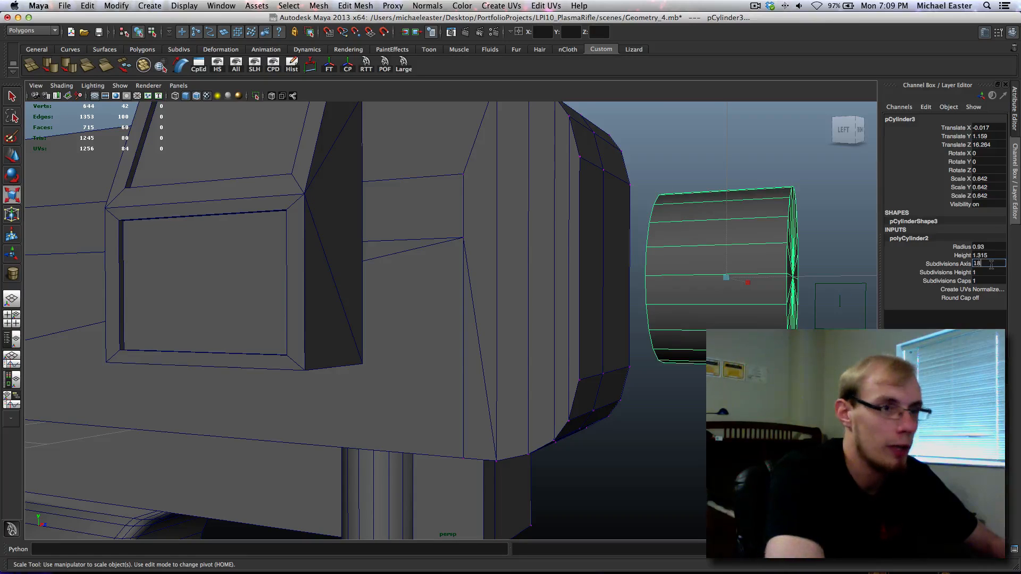
text(18)
key(Return)
alt+drag(746, 267, 615, 264)
key(super+z)
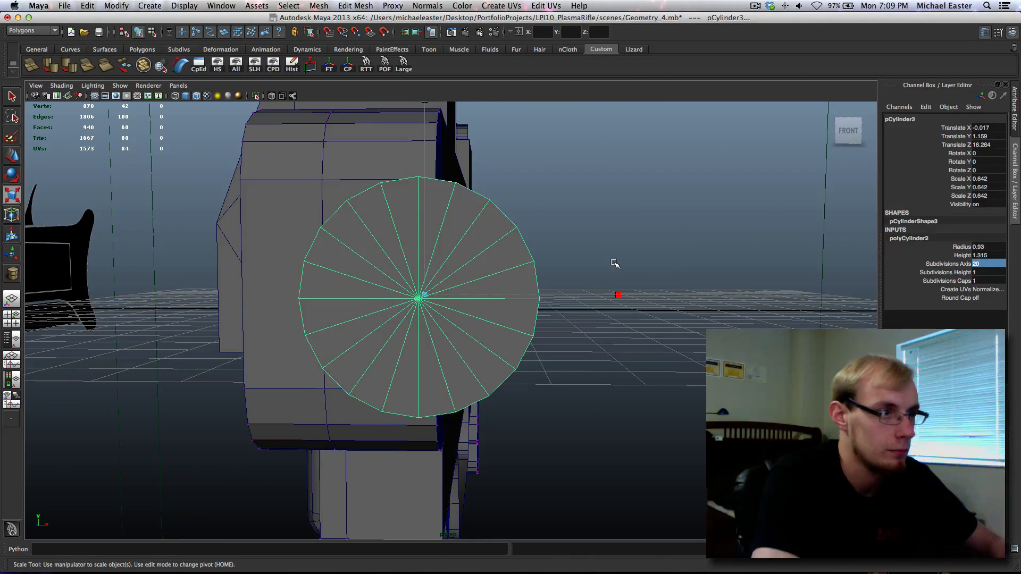
key(shift+z)
alt+drag(495, 278, 535, 284)
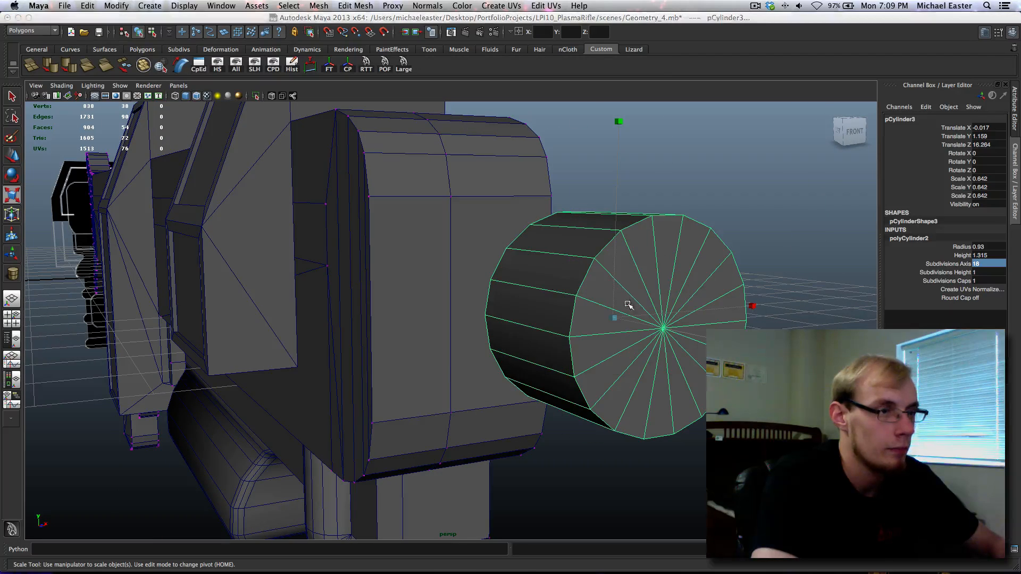
Place the cylinder's pivot at its rear end and snap it against the barrel's front face at Translate Z 16.015.
key(space)
key(space)
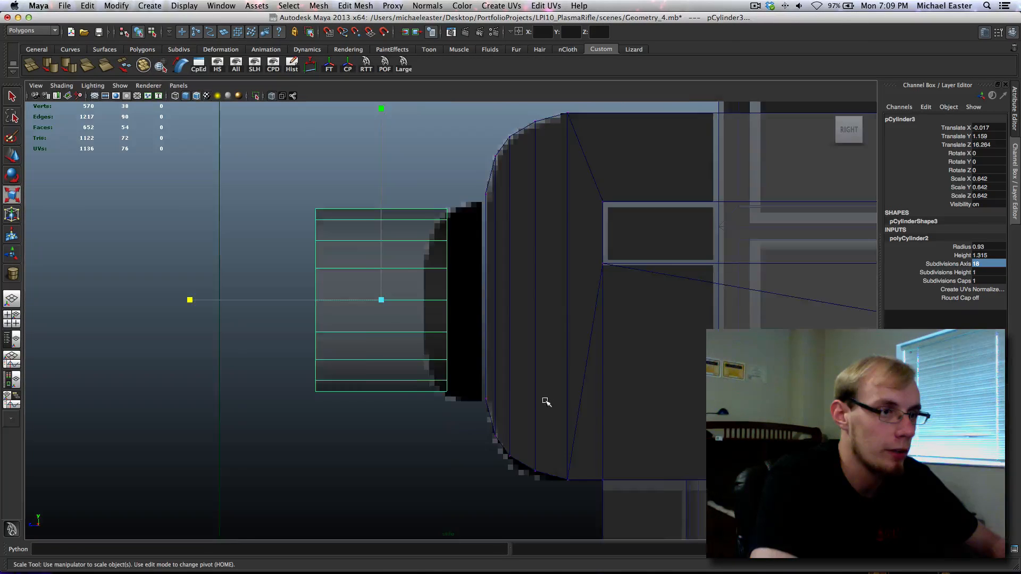
key(w)
mouse_move(471, 346)
middle_down()
mouse_move(477, 330)
mouse_move(486, 333)
mouse_move(453, 346)
middle_up()
key(Home)
scroll(452, 292, down, 3)
Shorten the 18-sided cylinder along Z from its rear end to the muzzle tip's length in the reference.
key(r)
alt+right_drag(420, 346, 505, 340)
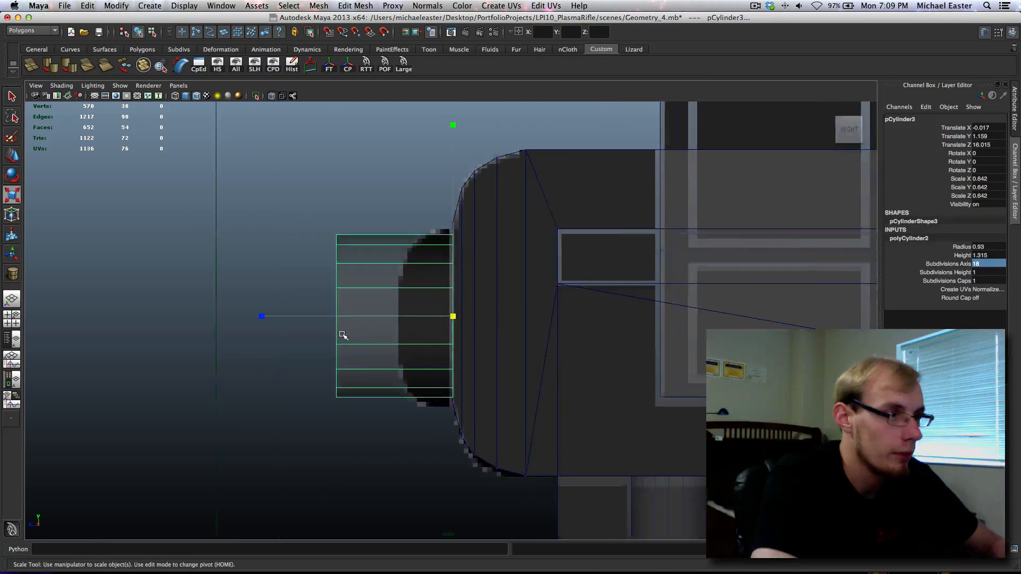
alt+right_drag(342, 335, 658, 355)
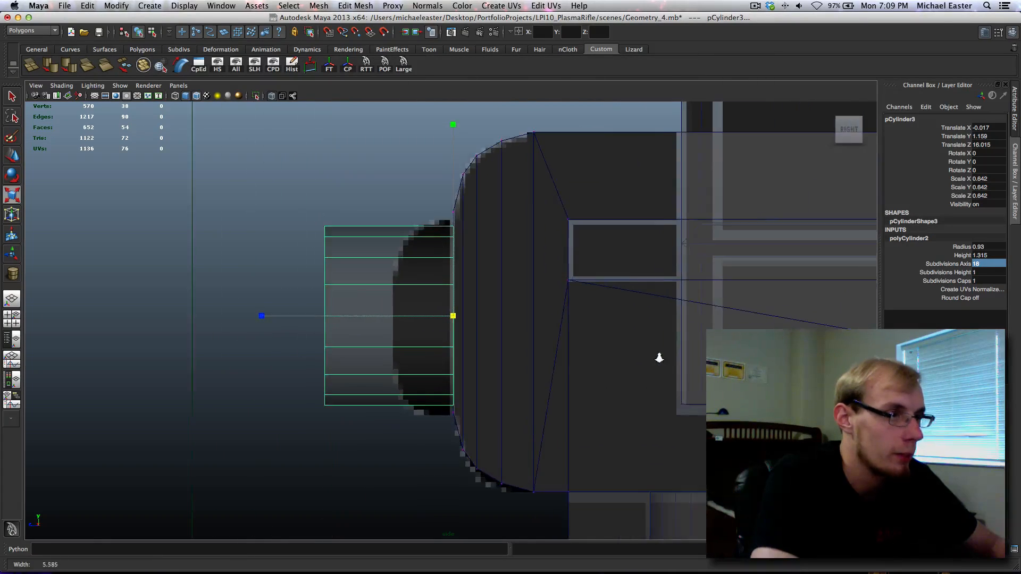
drag(264, 316, 363, 328)
alt+right_drag(383, 283, 376, 234)
scroll(376, 237, down, 5)
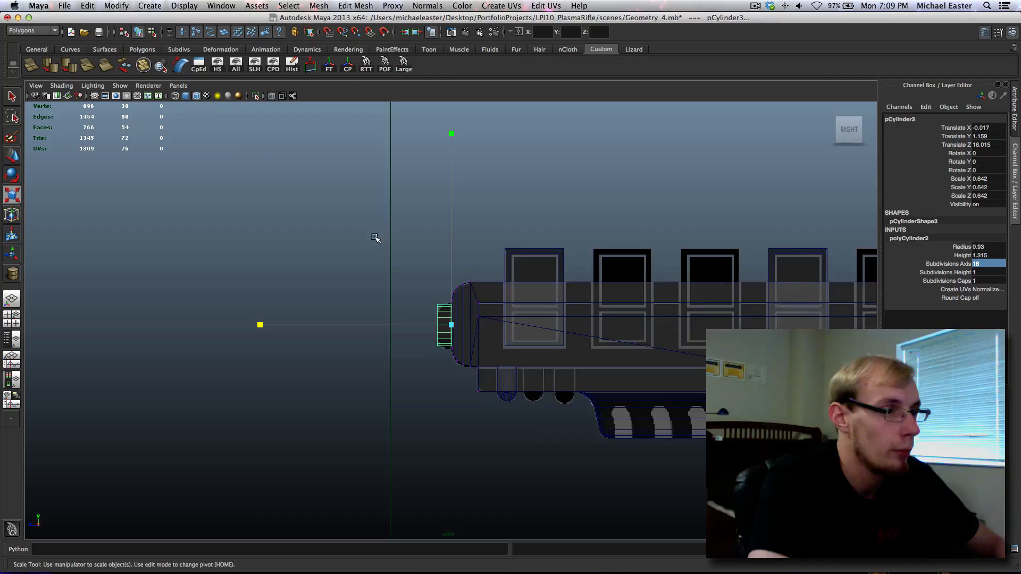
Snap the muzzle cylinder's pivot to the centre of its front cap and move the cylinder to Translate X 0.
key(space)
key(space)
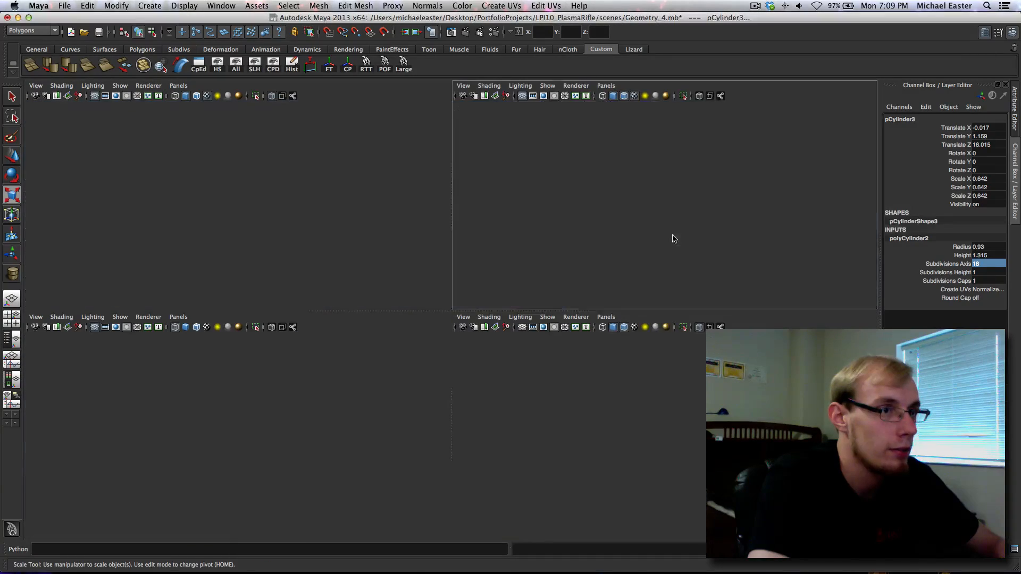
alt+drag(672, 234, 515, 311)
key(w)
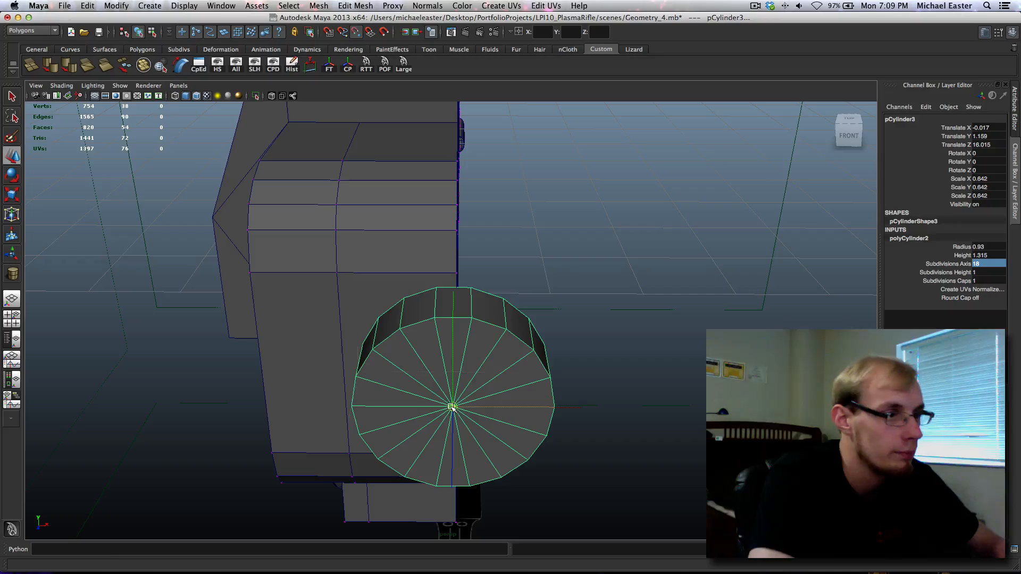
key(Home)
middle_drag(486, 394, 488, 395)
alt+drag(548, 359, 420, 378)
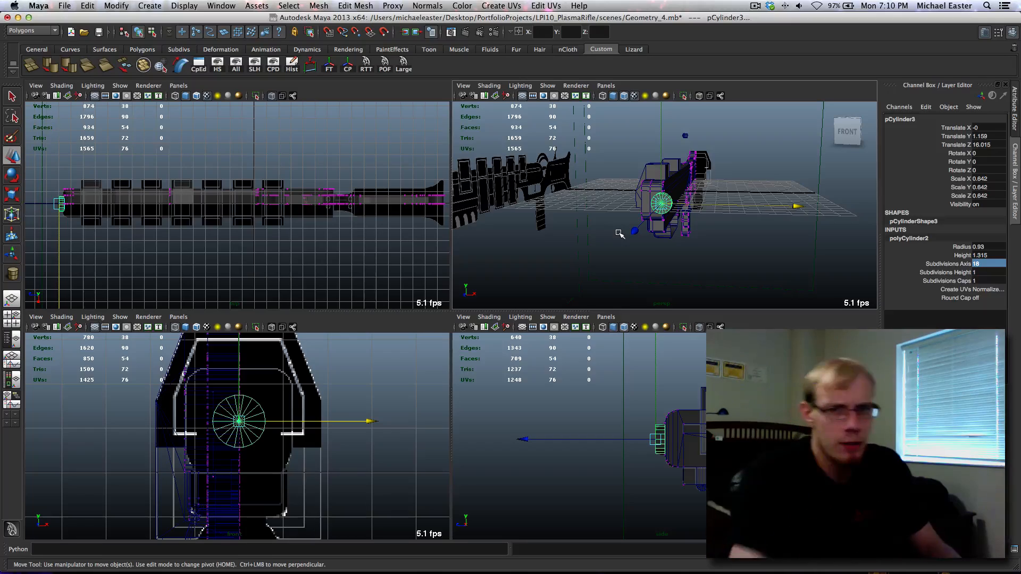
Select the muzzle cylinder's rear cap faces against the barrel in face mode and delete them.
key(f)
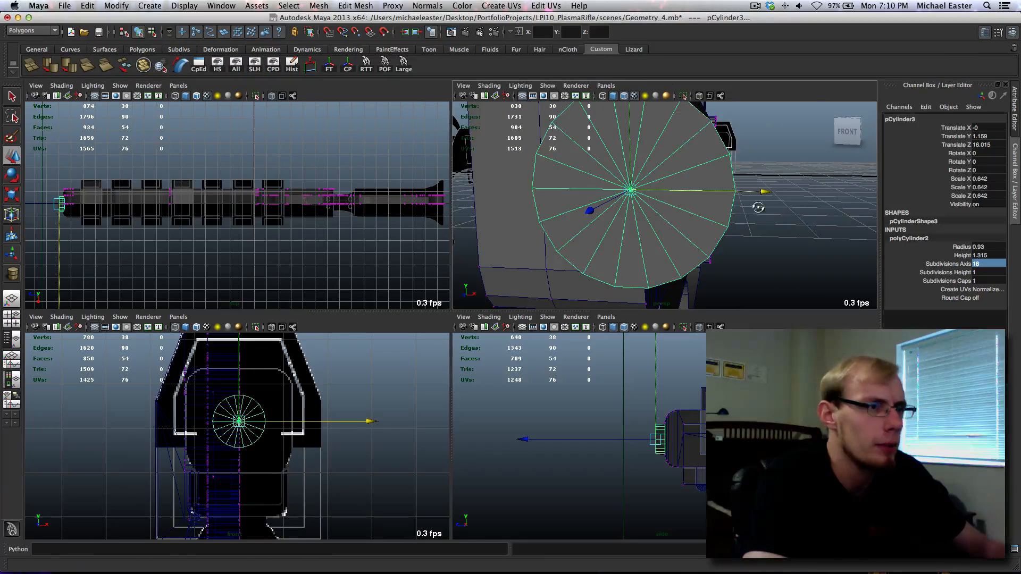
alt+drag(759, 207, 680, 216)
key(space)
alt+drag(743, 246, 454, 336)
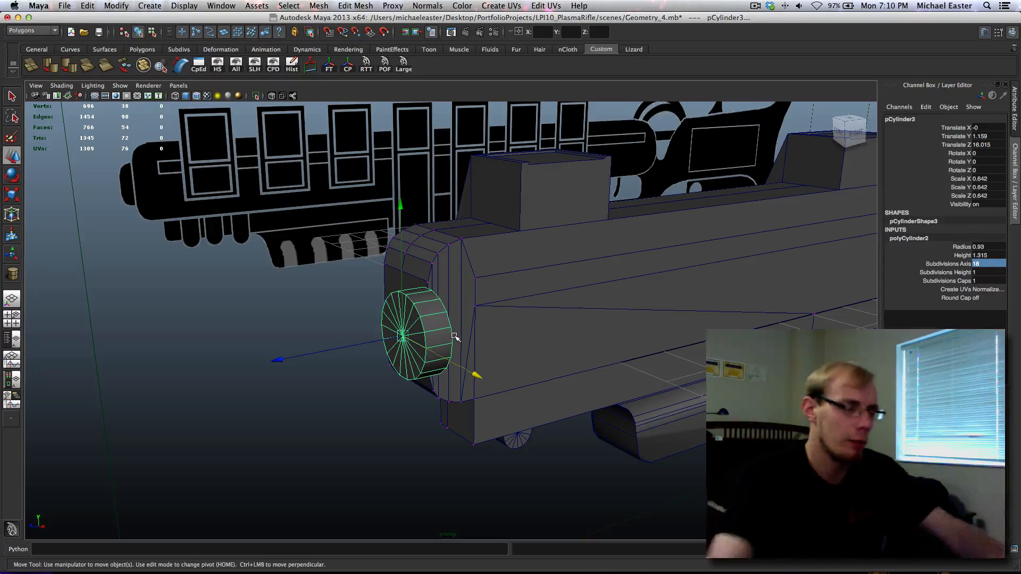
alt+drag(467, 319, 381, 350)
right_click(510, 330)
click(510, 352)
key(space)
drag(630, 378, 661, 467)
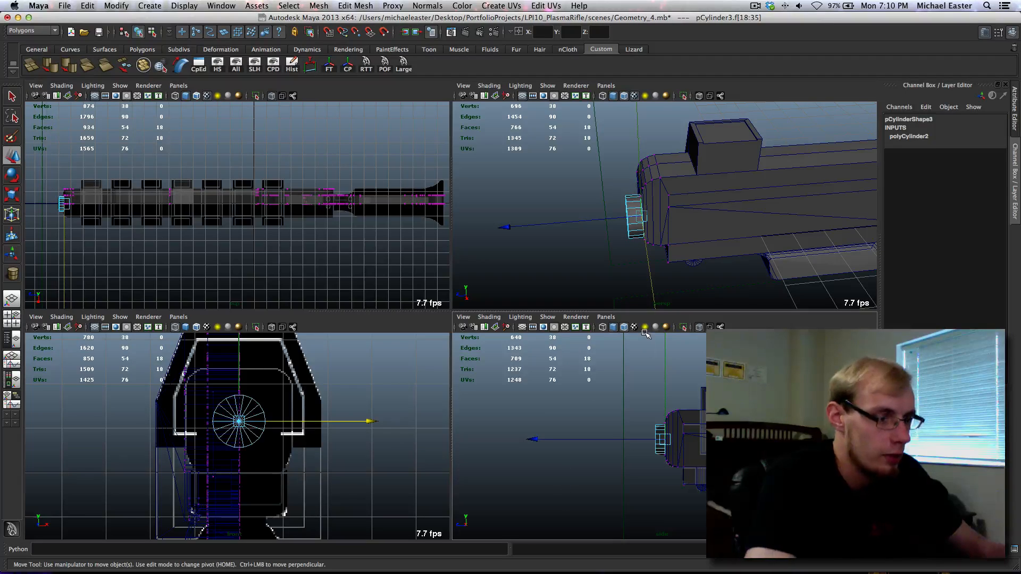
key(Delete)
right_drag(632, 210, 624, 214)
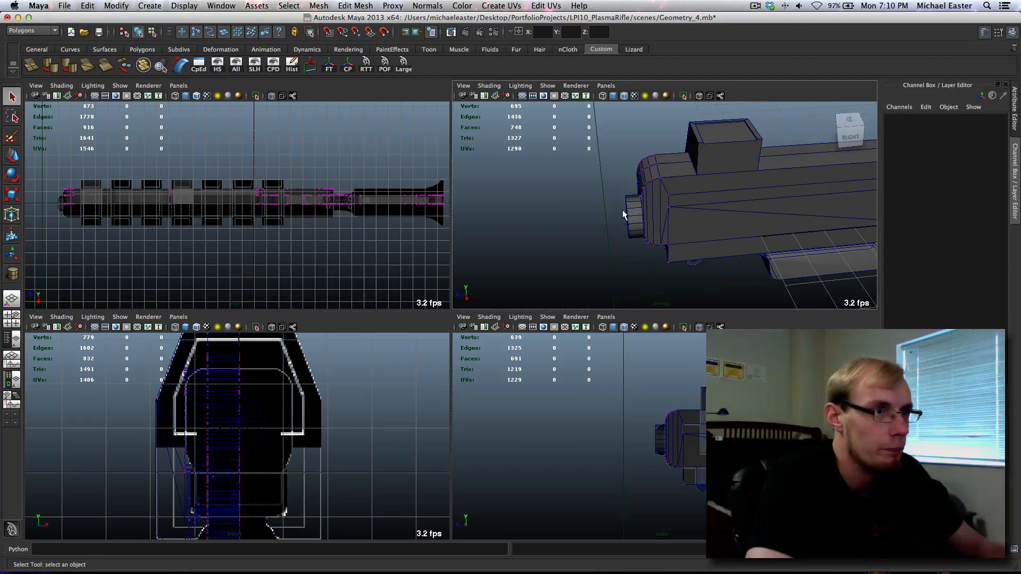
Extrude the muzzle cylinder's front cap faces and scale them inward to about 0.796 to form a rim.
click(628, 212)
key(space)
alt+drag(682, 266, 525, 251)
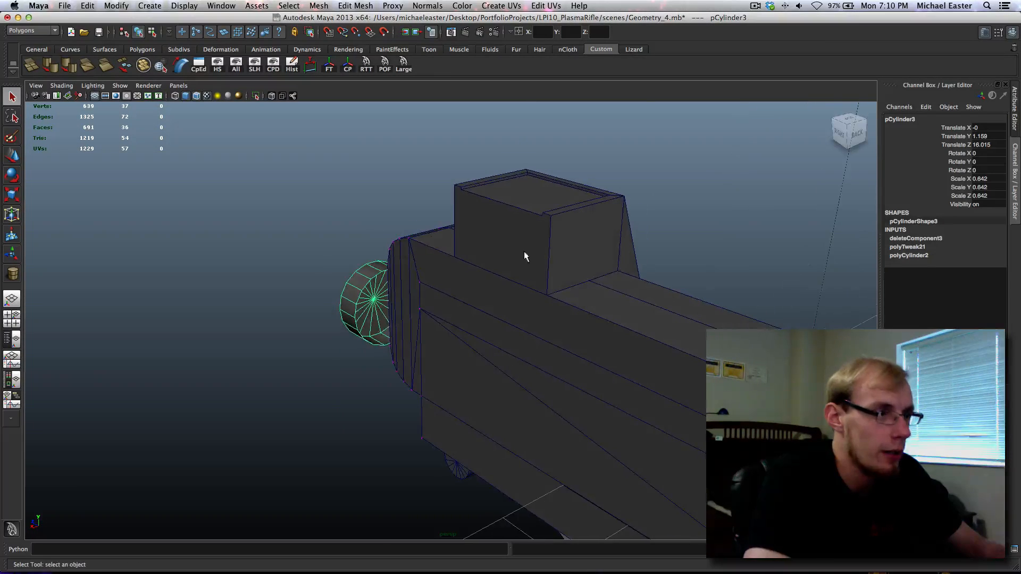
alt+drag(383, 325, 499, 306)
right_drag(499, 306, 498, 318)
drag(482, 304, 499, 318)
shift+right_drag(490, 418, 491, 415)
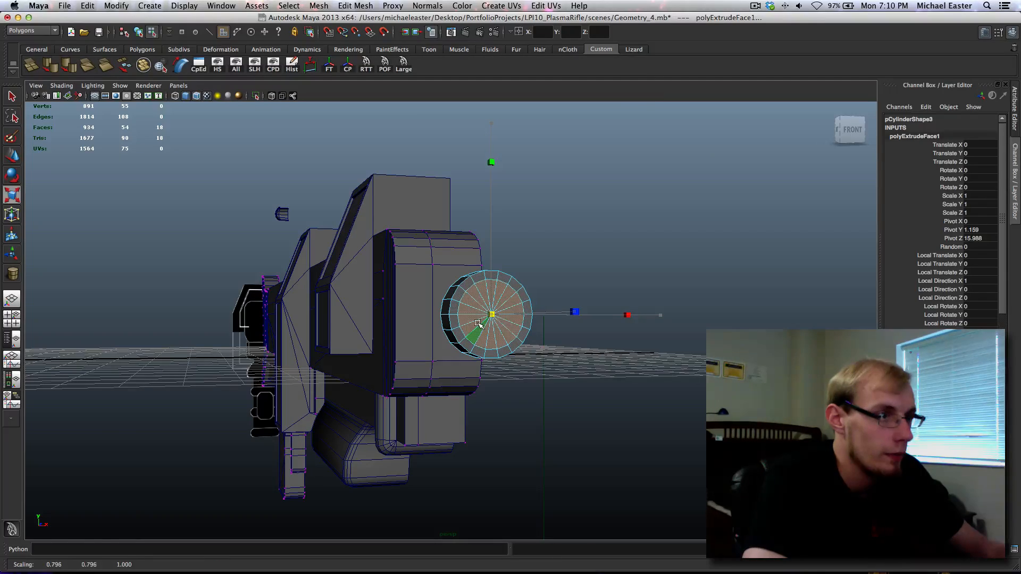
key(f)
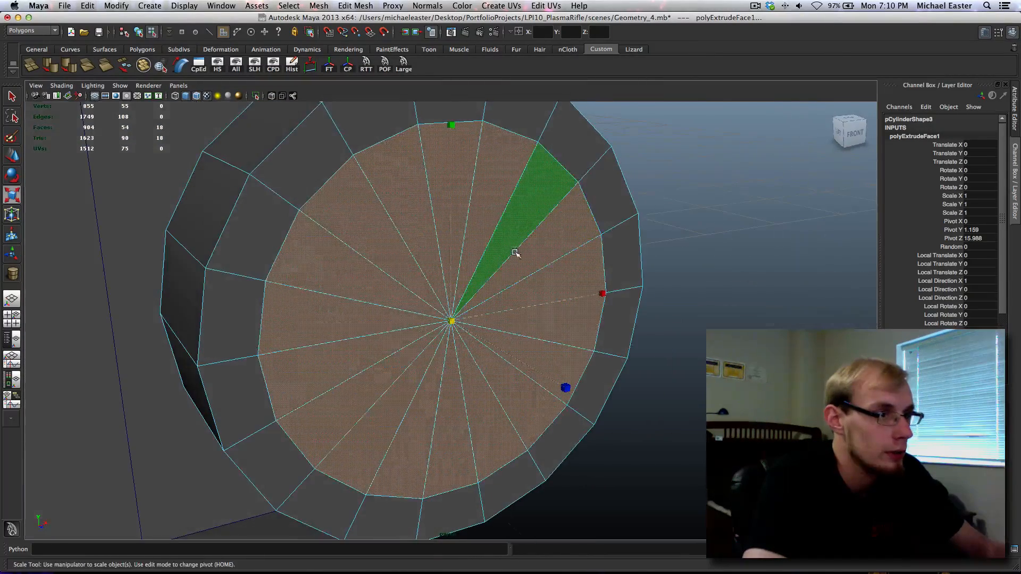
Extrude the inner cap faces again, push them back along Z to hollow out the muzzle, and return to object mode.
shift+right_drag(514, 297, 514, 335)
key(w)
alt+drag(582, 376, 617, 383)
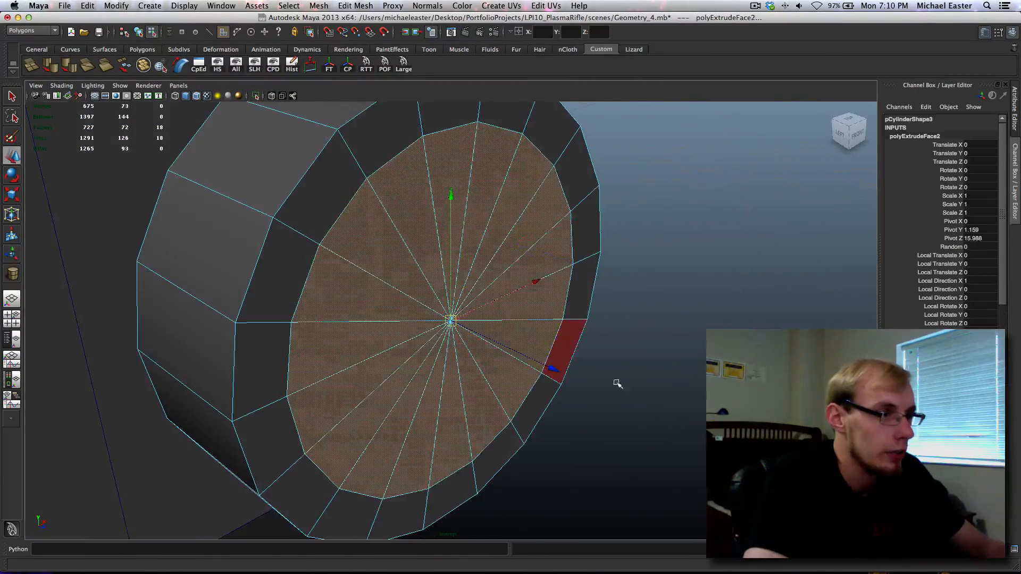
middle_drag(698, 428, 636, 411)
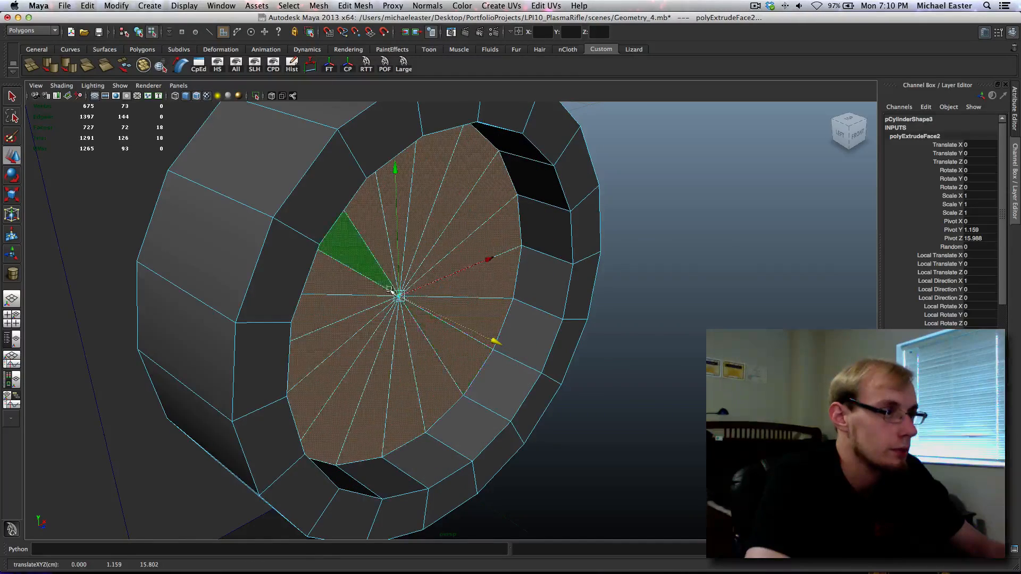
scroll(389, 291, down, 6)
middle_drag(470, 332, 458, 223)
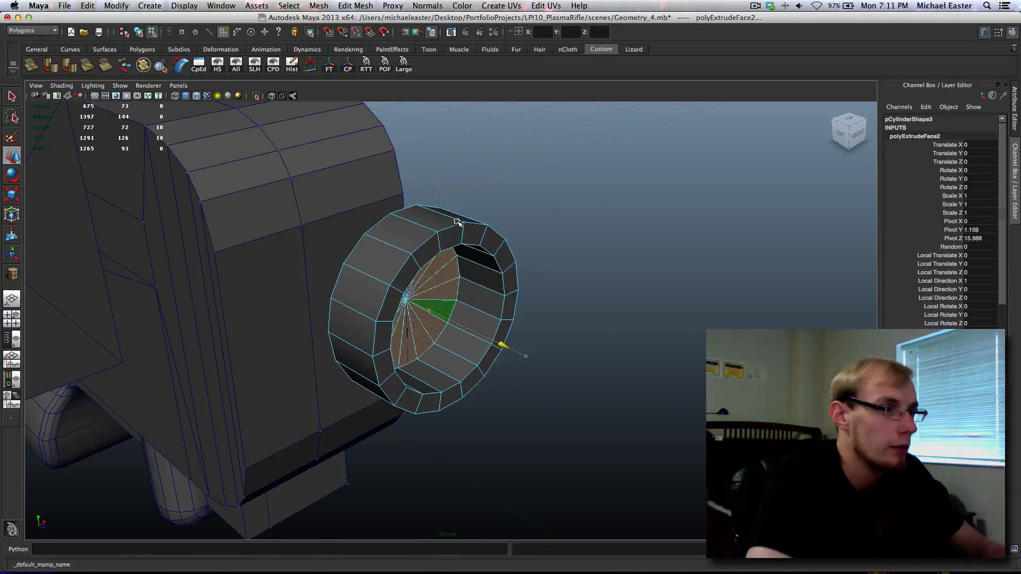
alt+drag(509, 343, 439, 323)
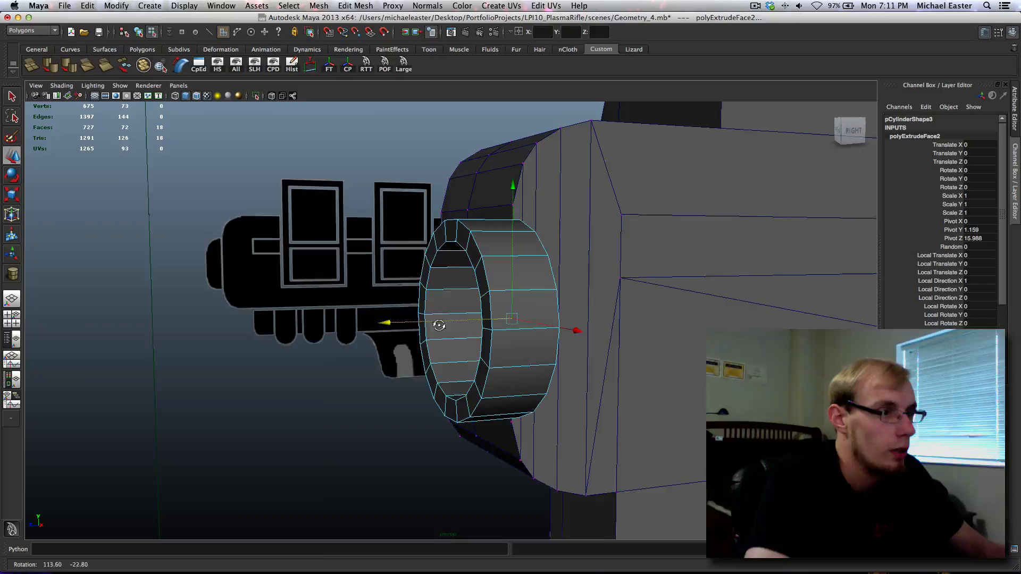
right_drag(485, 247, 519, 239)
key(q)
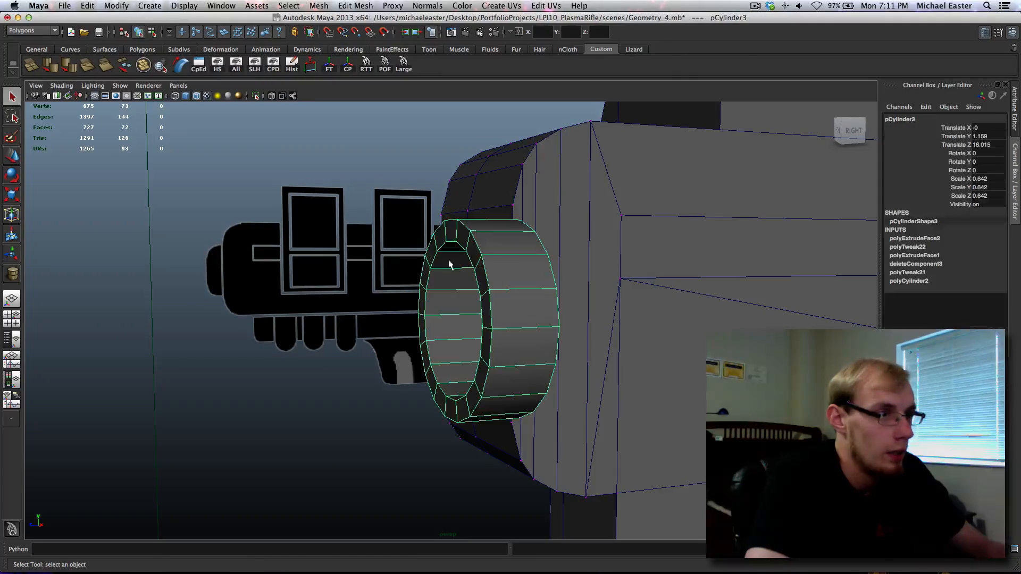
Examine the modelled rifle from several angles against the side, top and front reference images.
alt+drag(359, 289, 468, 350)
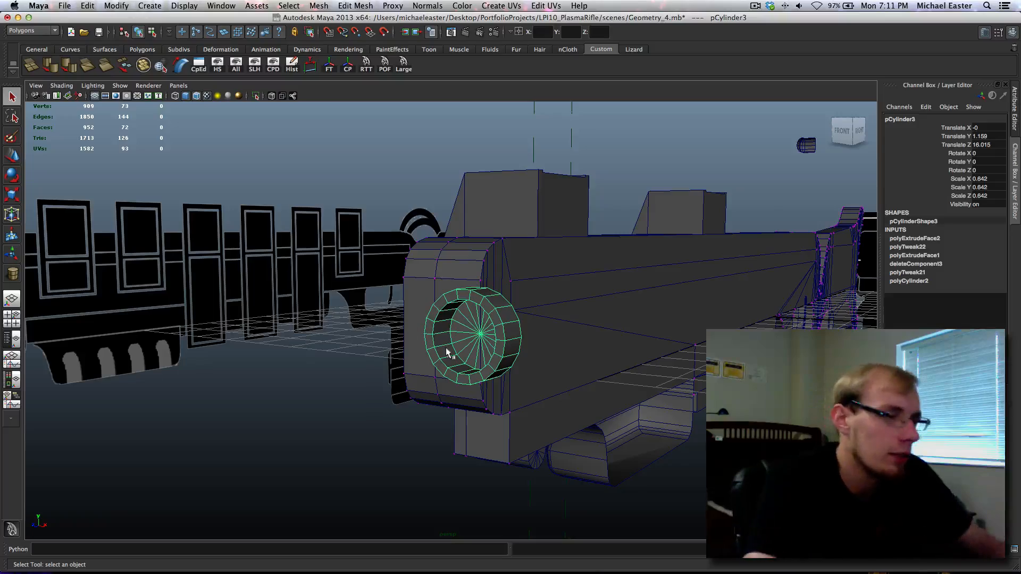
alt+drag(446, 352, 465, 316)
scroll(604, 352, down, 10)
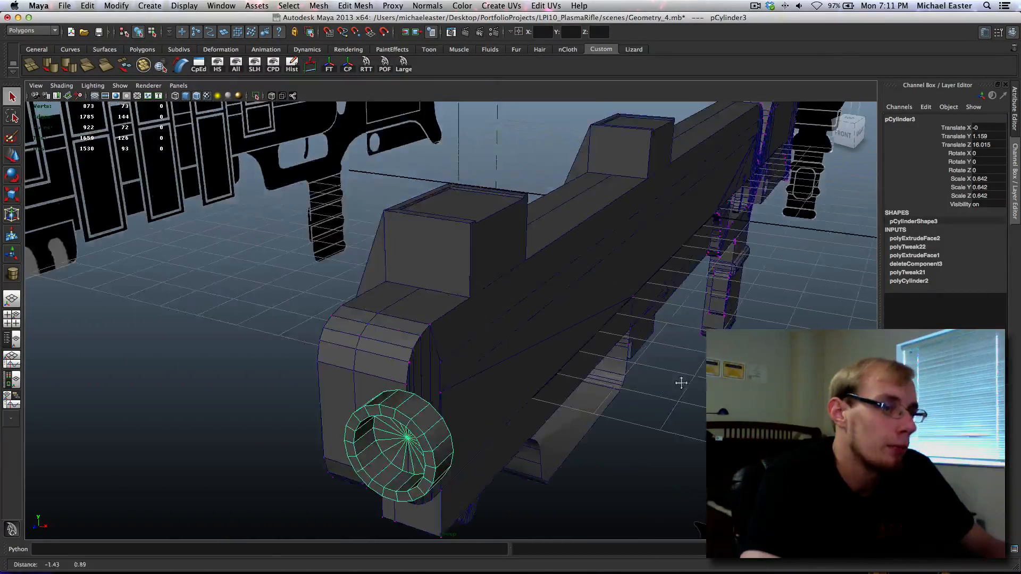
scroll(544, 345, up, 4)
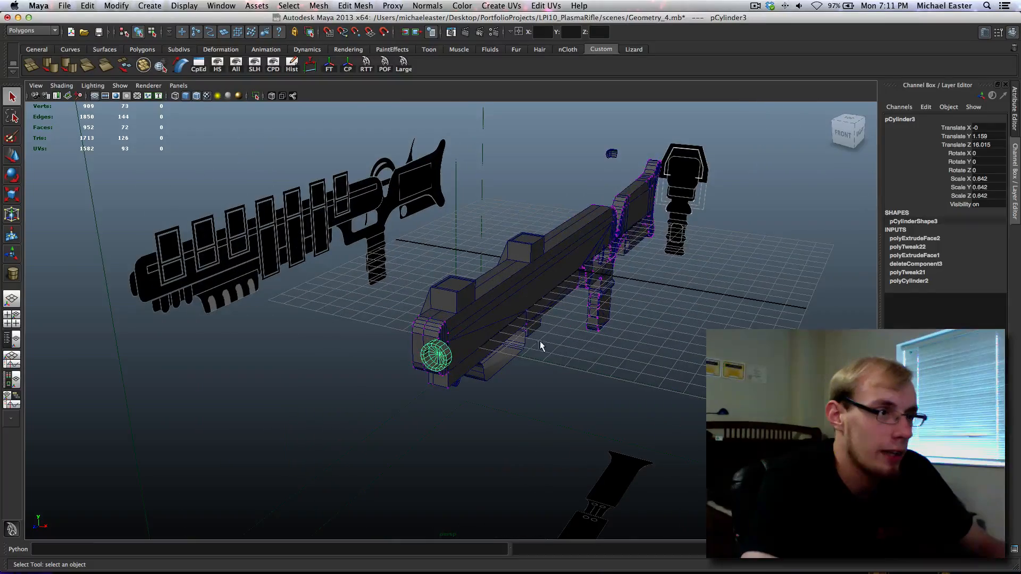
click(512, 295)
alt+drag(670, 343, 494, 349)
alt+middle_drag(728, 381, 321, 257)
scroll(388, 270, down, 5)
alt+drag(298, 260, 566, 267)
click(714, 319)
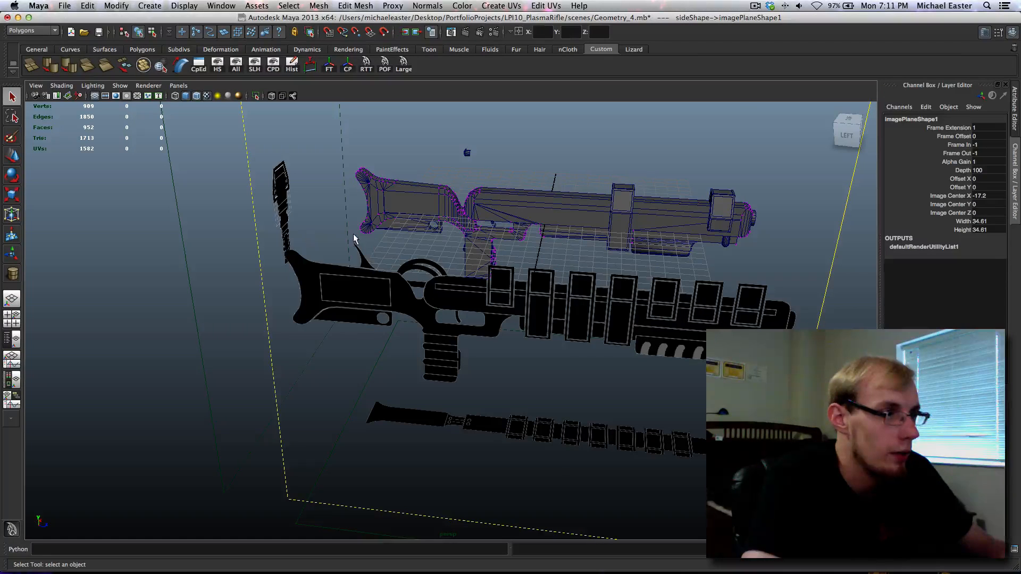
drag(385, 275, 385, 274)
alt+drag(733, 268, 505, 229)
click(541, 314)
alt+drag(541, 314, 479, 257)
Inspect the side-view reference for the parts still missing, especially the curved arches and the fin above the stock.
key(space)
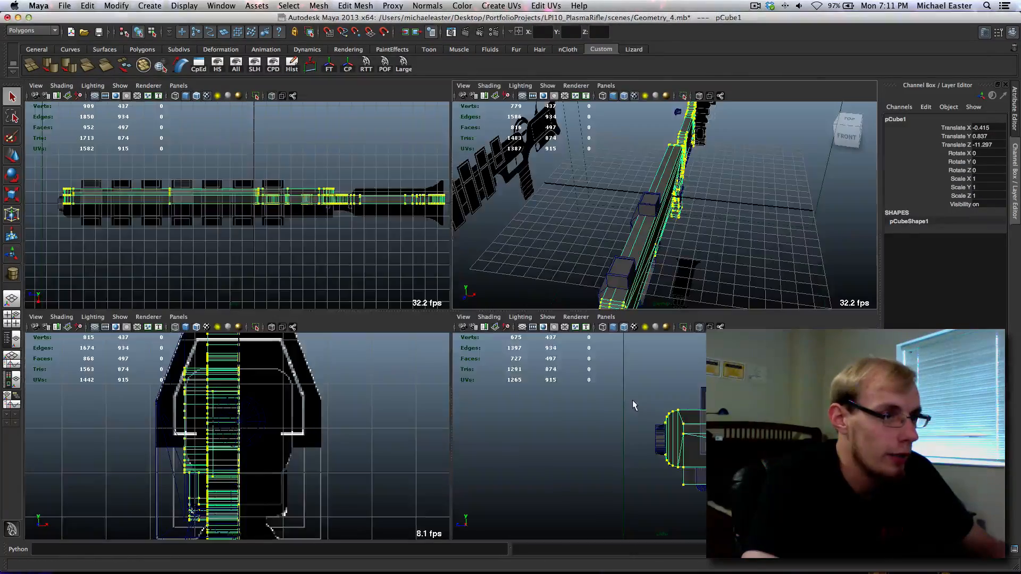
key(space)
key(f)
alt+middle_drag(686, 334, 499, 371)
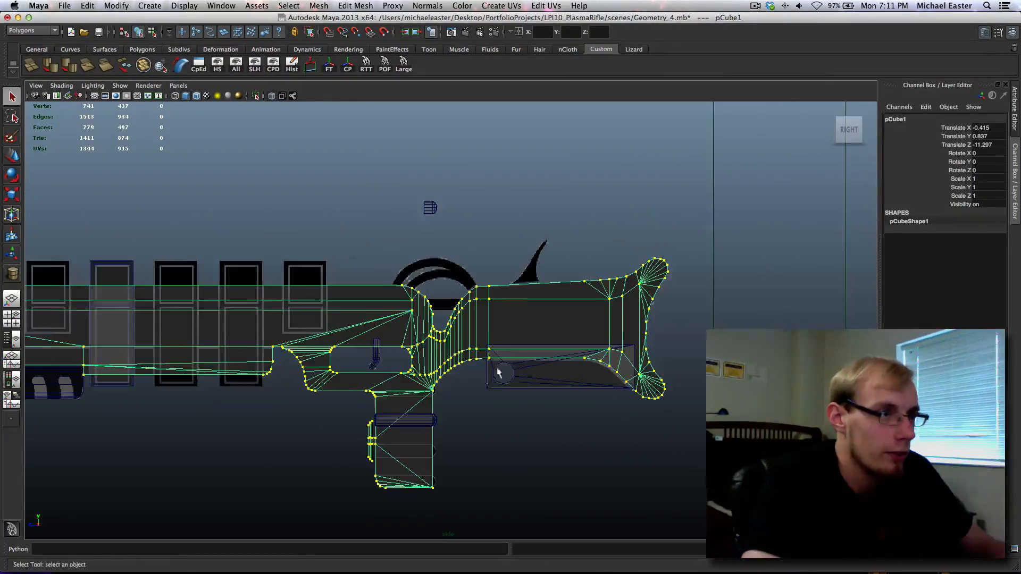
scroll(499, 372, up, 4)
click(592, 215)
alt+middle_drag(538, 284, 441, 353)
scroll(404, 372, up, 2)
scroll(403, 368, up, 4)
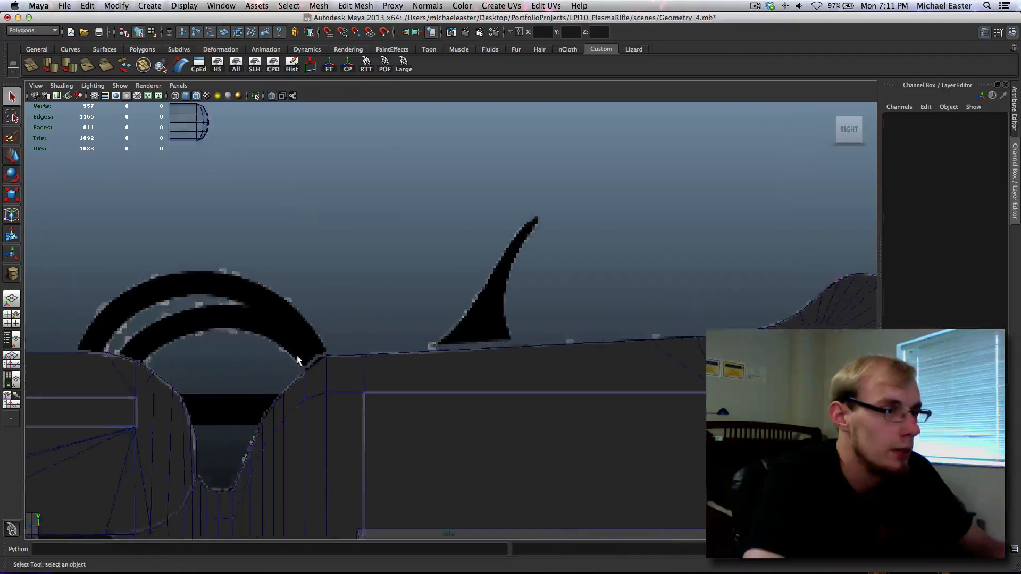
alt+middle_drag(298, 357, 745, 365)
scroll(584, 333, down, 10)
alt+middle_drag(347, 331, 493, 346)
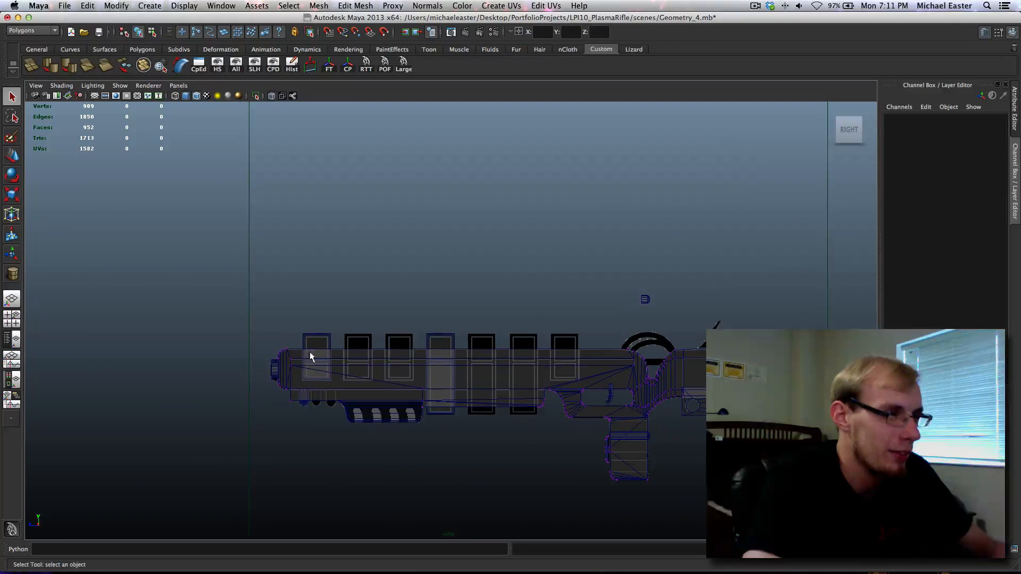
alt+middle_drag(579, 381, 346, 367)
alt+middle_drag(456, 377, 381, 374)
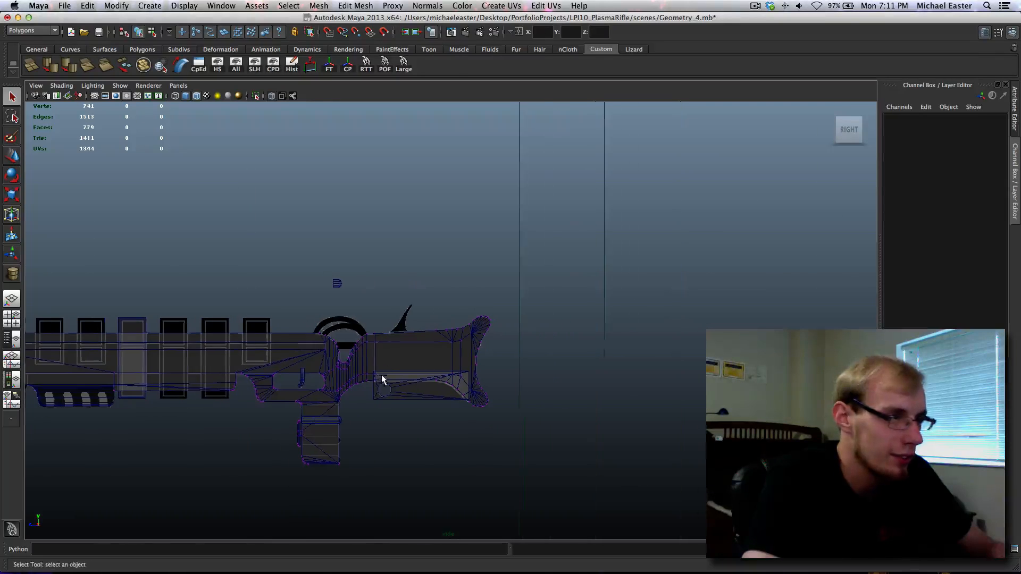
scroll(382, 378, up, 5)
alt+middle_drag(321, 323, 683, 318)
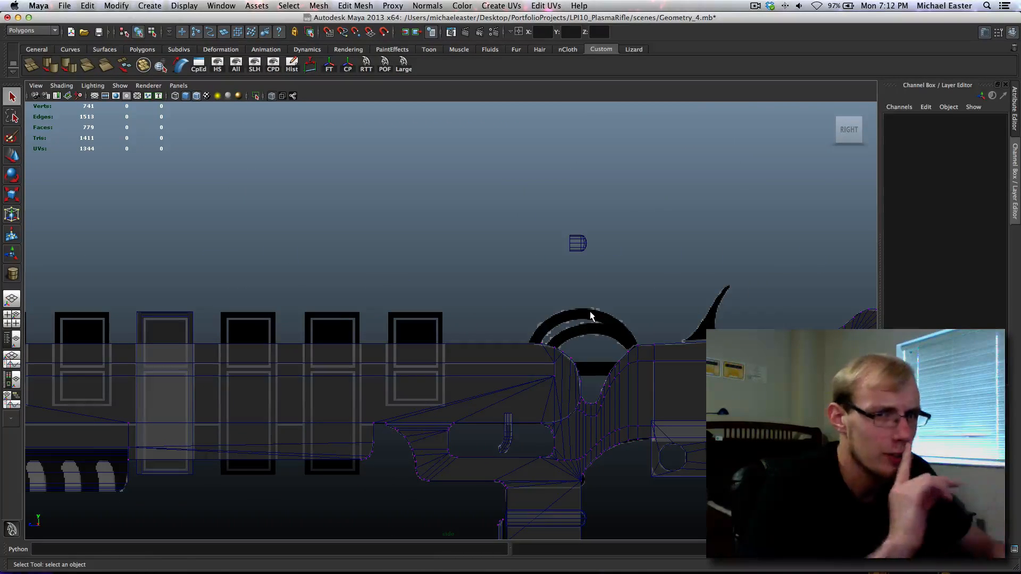
alt+middle_drag(582, 314, 477, 311)
scroll(515, 319, up, 3)
alt+middle_drag(739, 320, 574, 319)
scroll(567, 327, up, 3)
scroll(532, 340, down, 3)
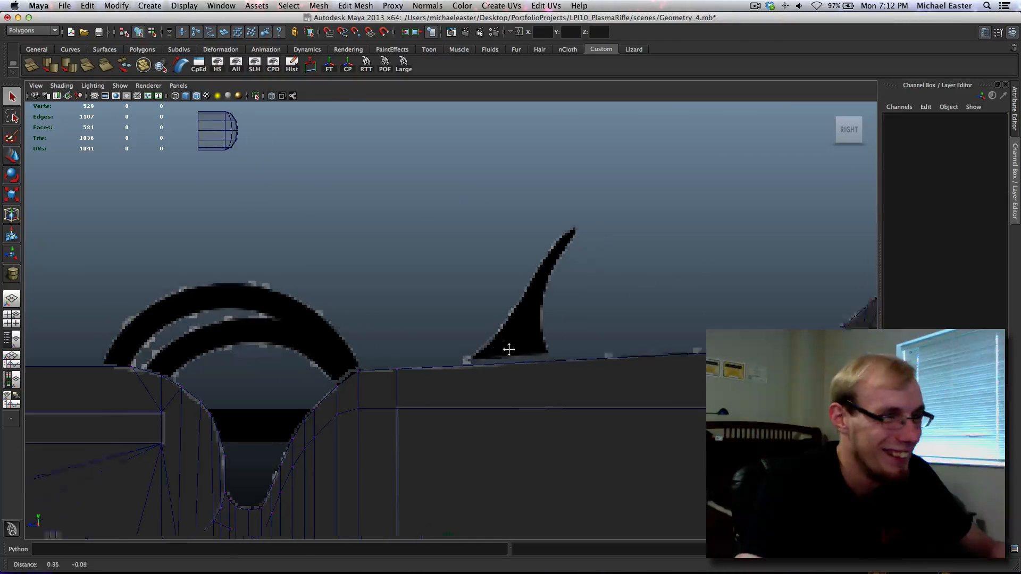
Try raising the stock's long top face beneath the reference fin, and undo the move.
click(490, 371)
scroll(486, 327, up, 2)
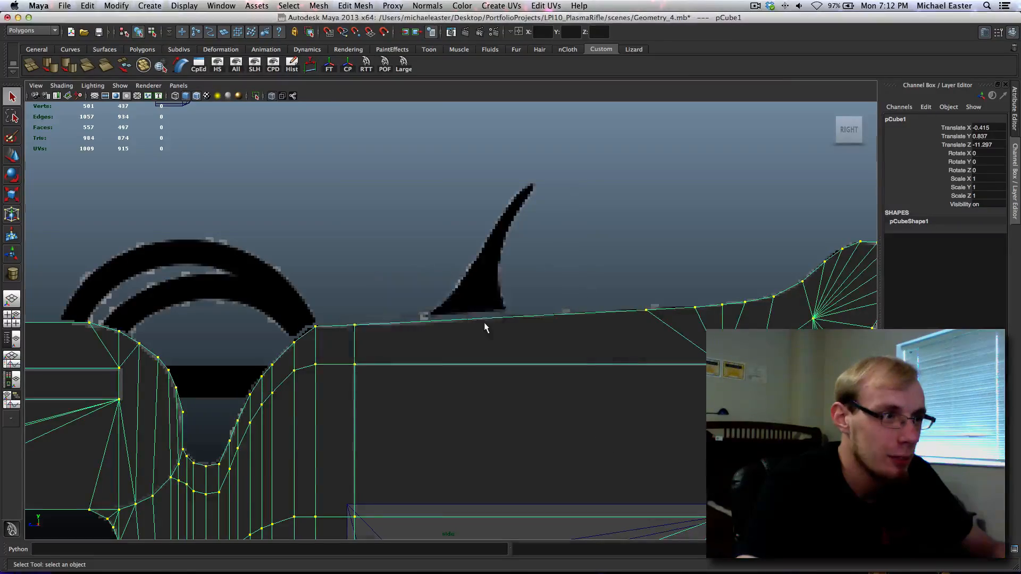
key(space)
key(space)
alt+drag(595, 260, 540, 397)
right_drag(489, 355, 488, 367)
click(489, 358)
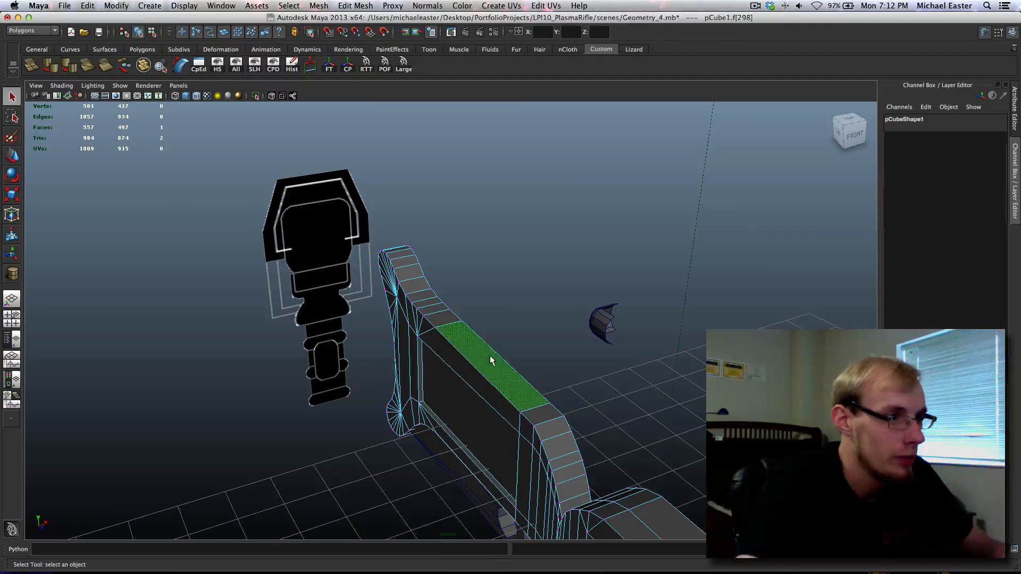
key(space)
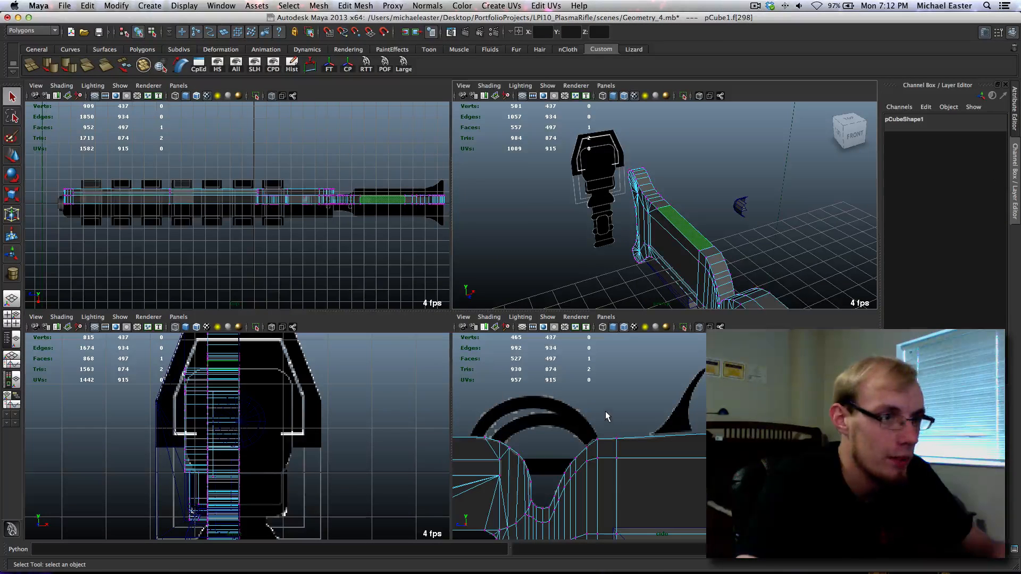
key(w)
drag(689, 410, 689, 350)
key(z)
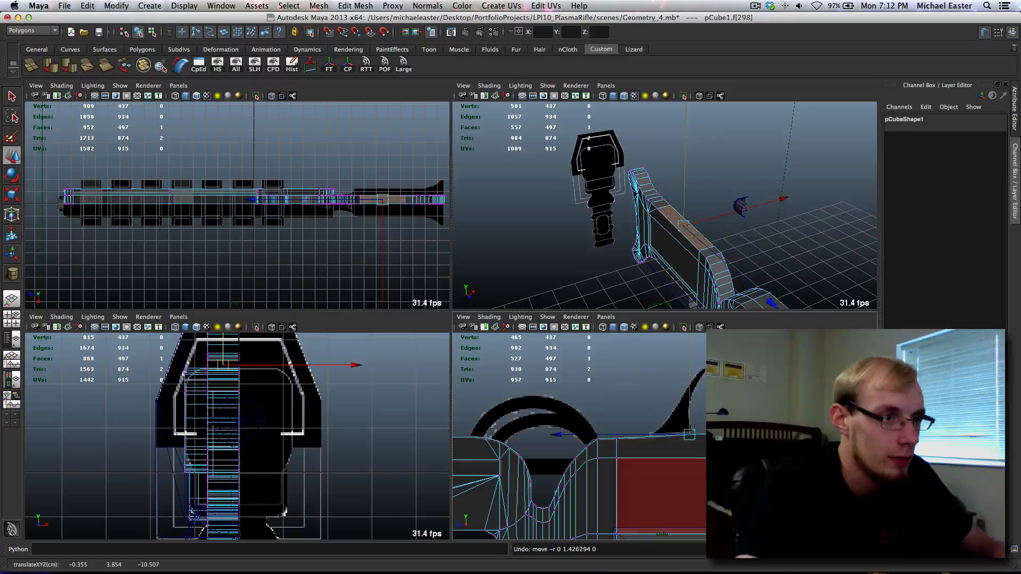
Split the stock's long top face lengthwise with an off-centre edge, running it diagonally into the neighbouring faces' corners at both ends.
key(space)
alt+drag(633, 297, 563, 345)
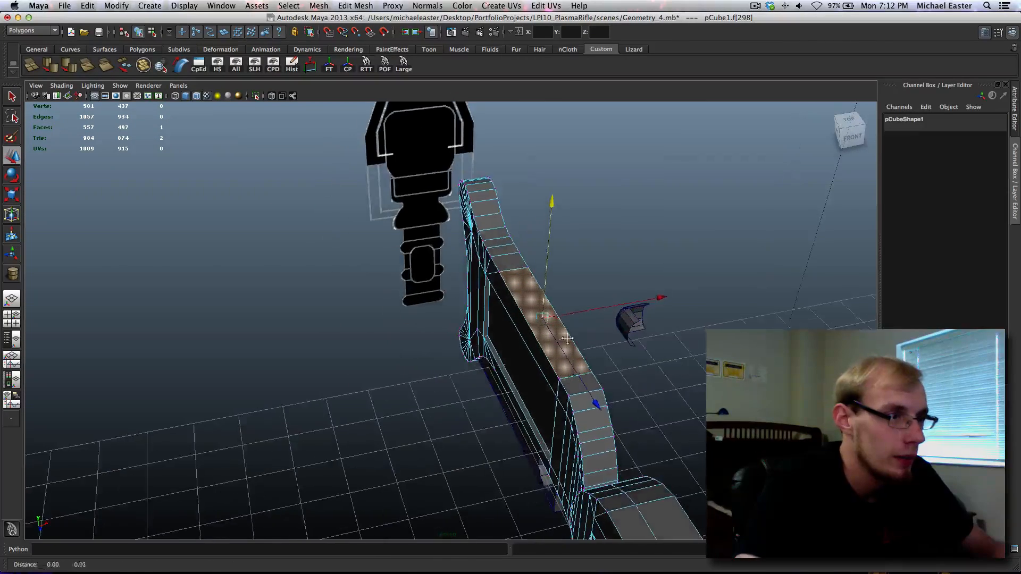
alt+right_drag(524, 359, 553, 367)
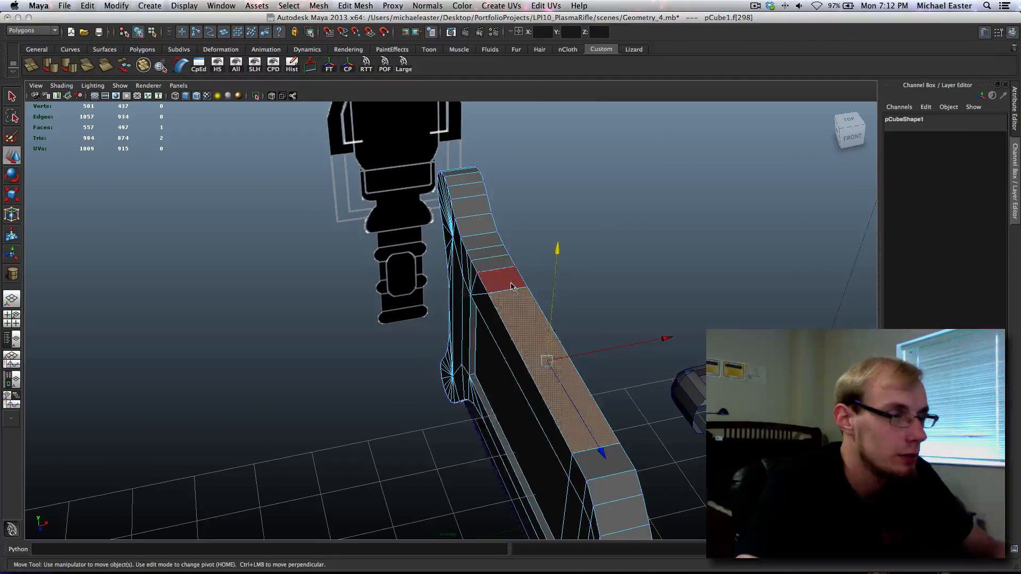
key(q)
key(F8)
shift+right_drag(544, 288, 517, 286)
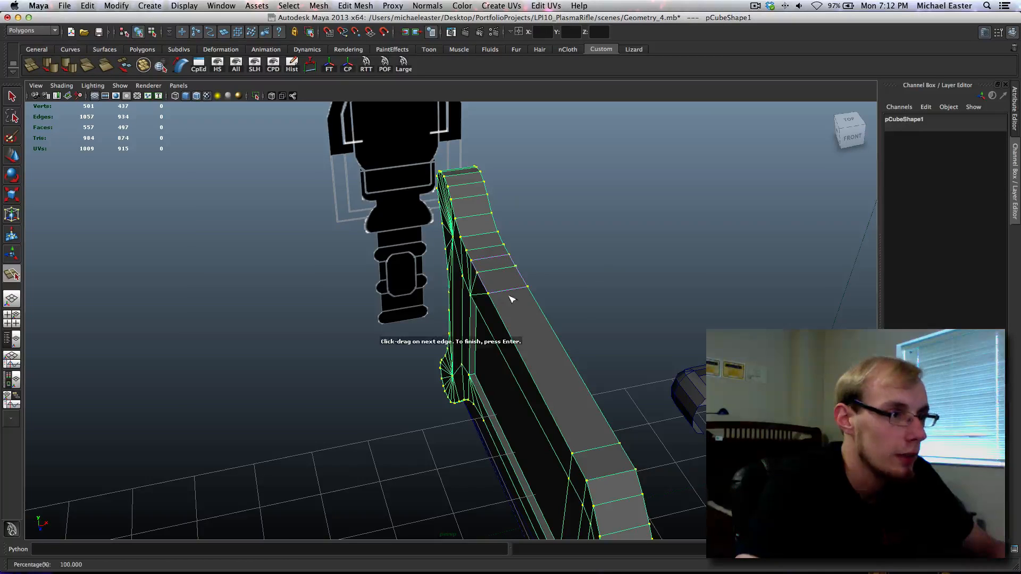
alt+middle_drag(606, 414, 597, 401)
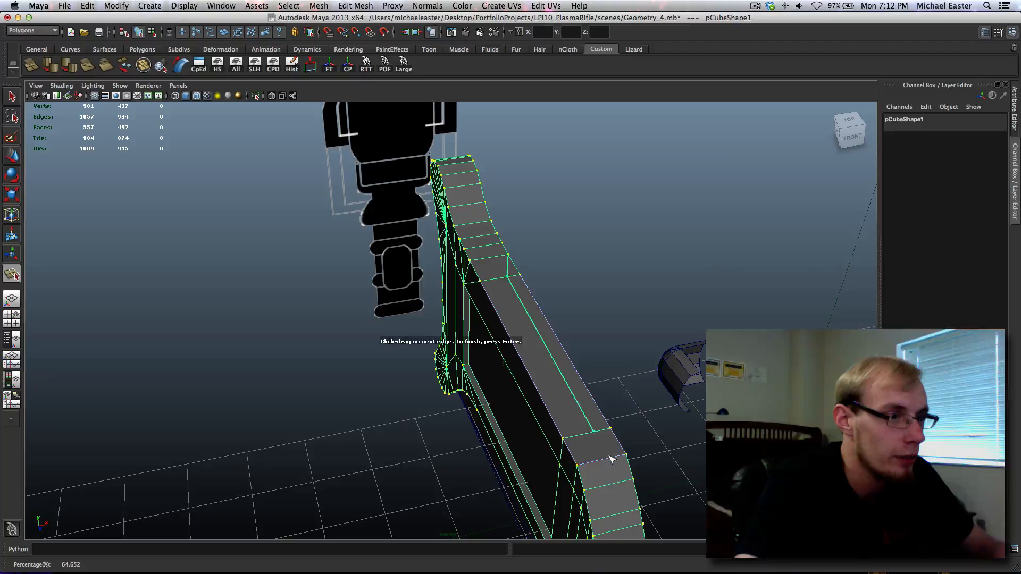
key(Return)
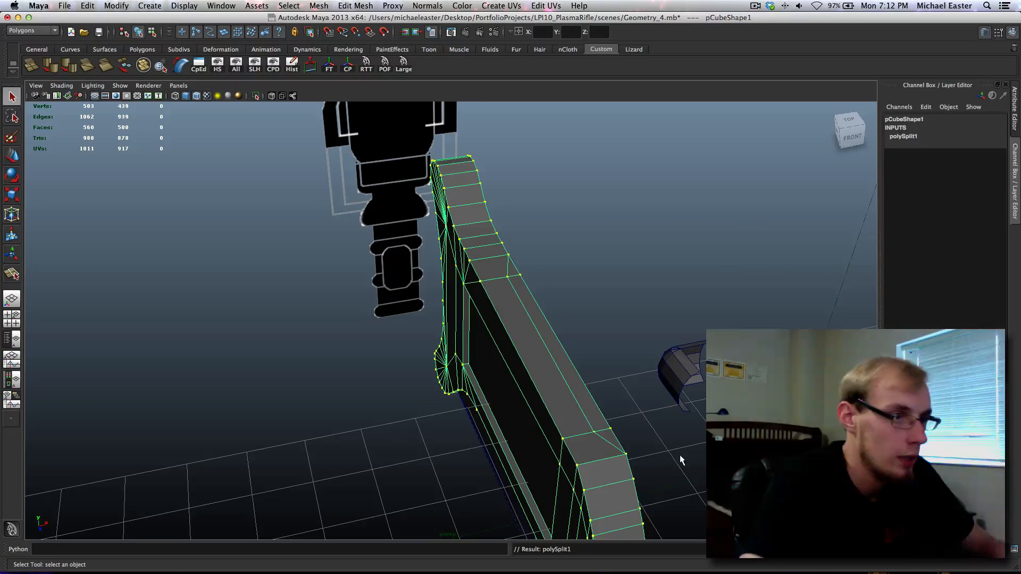
Select the rear vertex of the new lengthwise edge for moving and check the Move tool's axis settings.
alt+middle_drag(639, 270, 539, 331)
right_drag(489, 314, 452, 314)
click(481, 296)
key(w)
drag(516, 294, 555, 462)
right_drag(466, 315, 442, 310)
key(q)
click(530, 407)
key(w)
key(q)
click(480, 295)
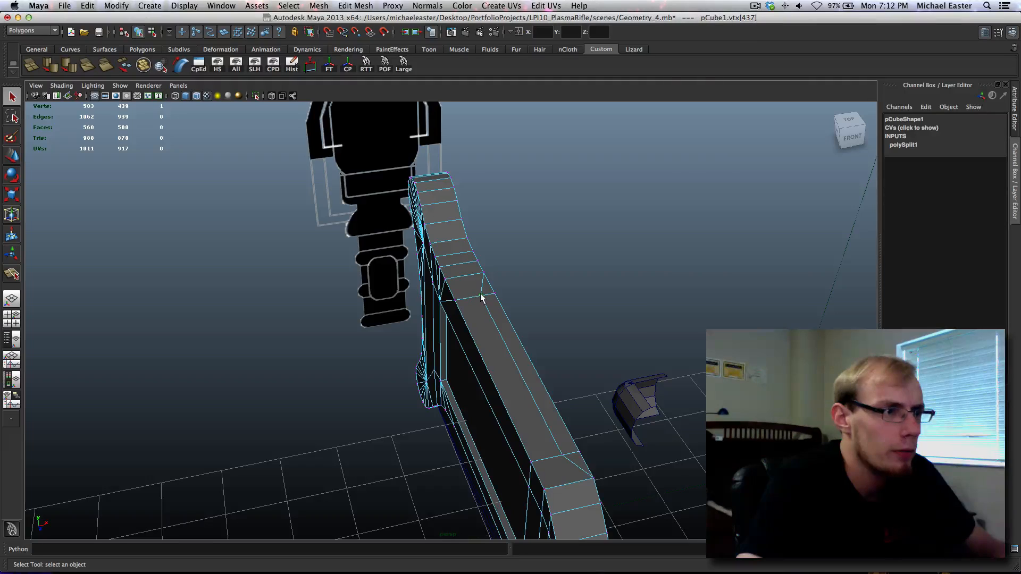
key(w)
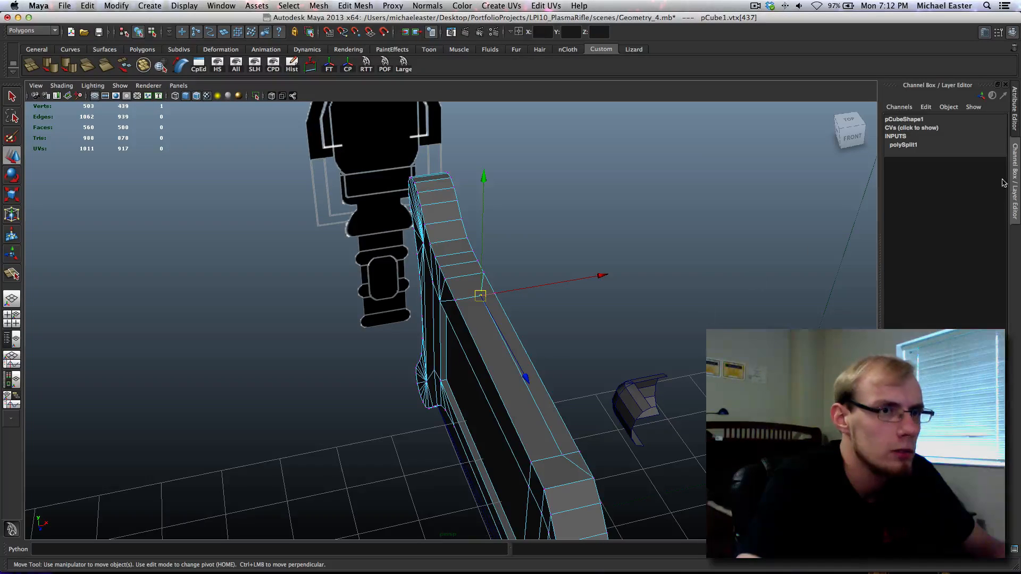
click(1012, 33)
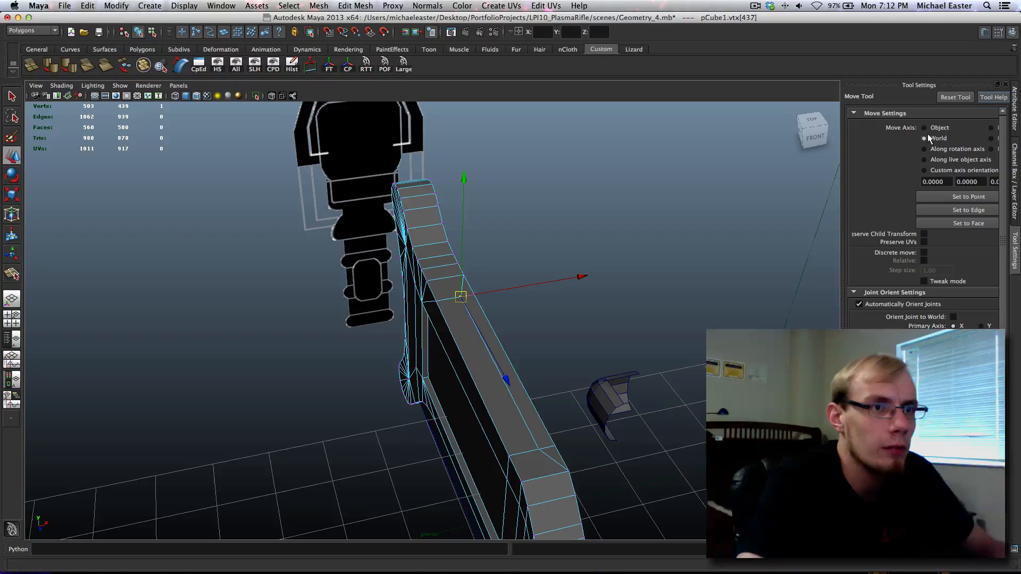
click(1004, 85)
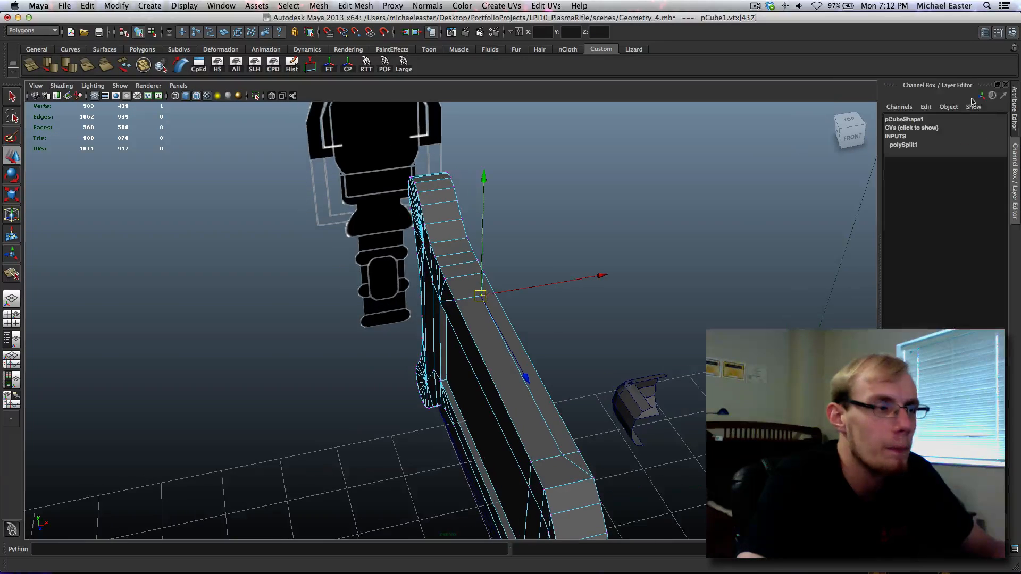
Examine the rear vertex of the new lengthwise edge from above and in perspective, checking its alignment with the neighbouring edges.
alt+drag(596, 324, 546, 339)
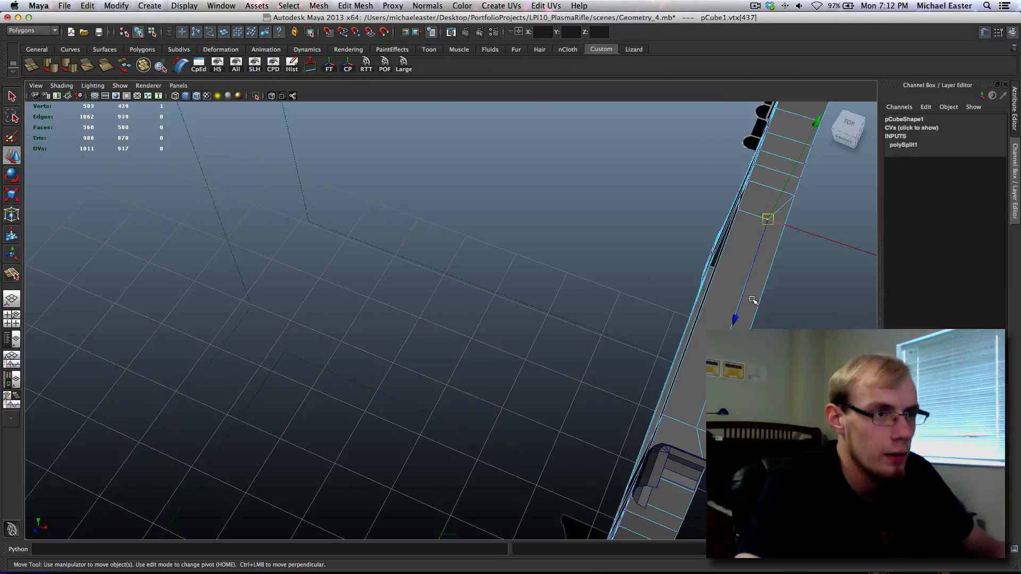
key(space)
key(space)
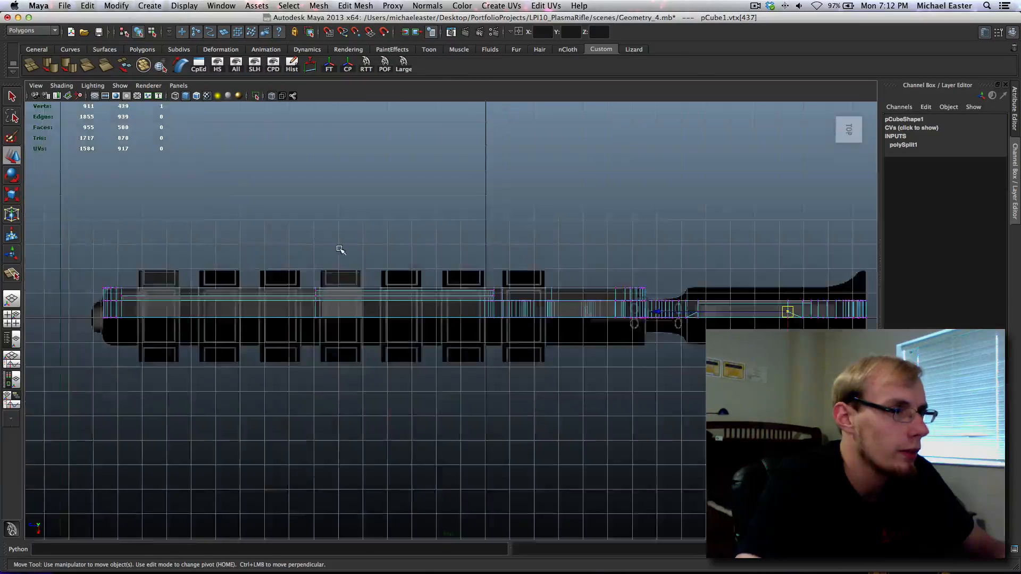
key(f)
alt+middle_drag(452, 301, 574, 286)
alt+right_drag(246, 294, 498, 305)
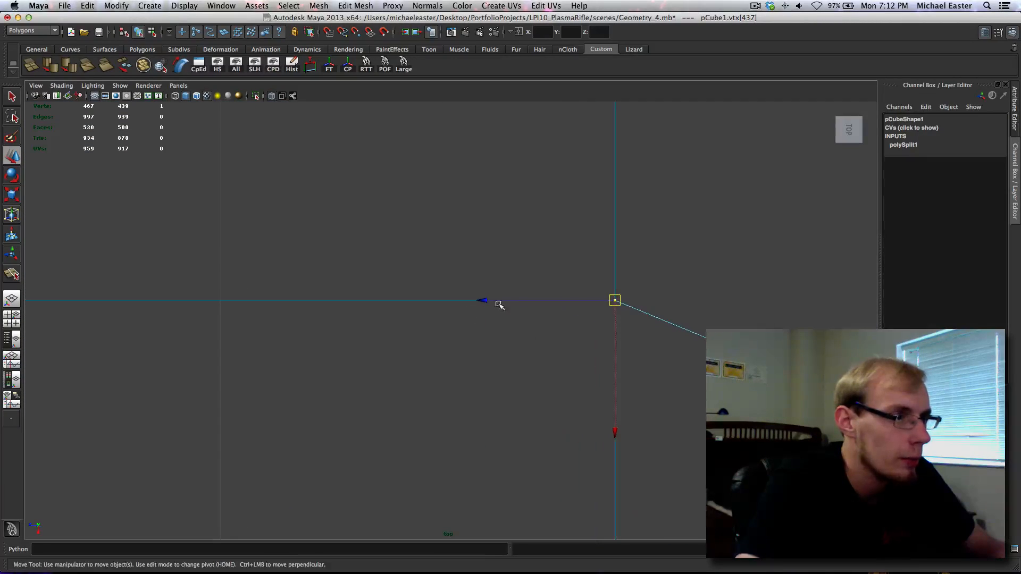
scroll(481, 305, down, 5)
key(space)
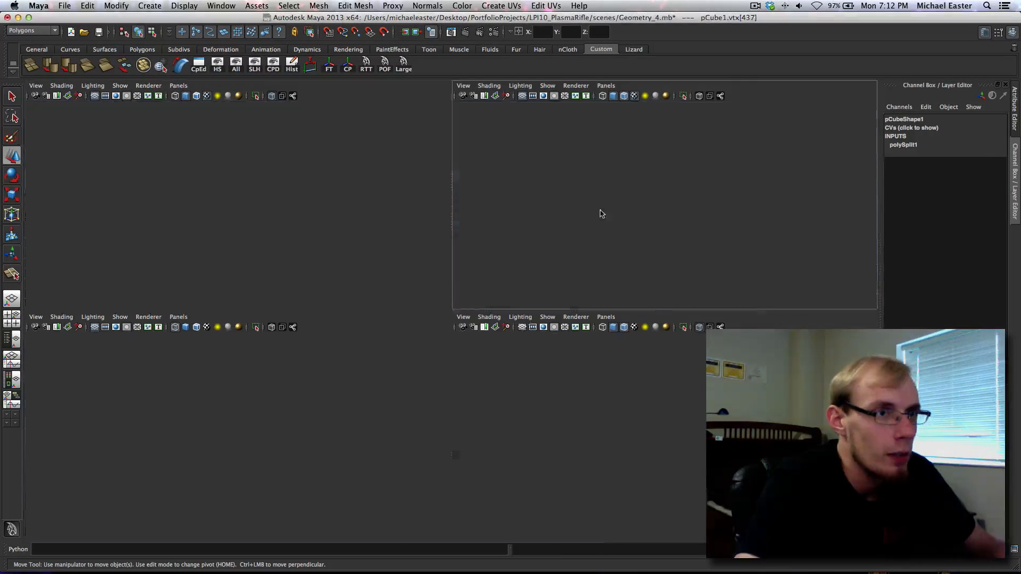
key(space)
alt+drag(606, 212, 570, 198)
alt+middle_drag(454, 282, 526, 319)
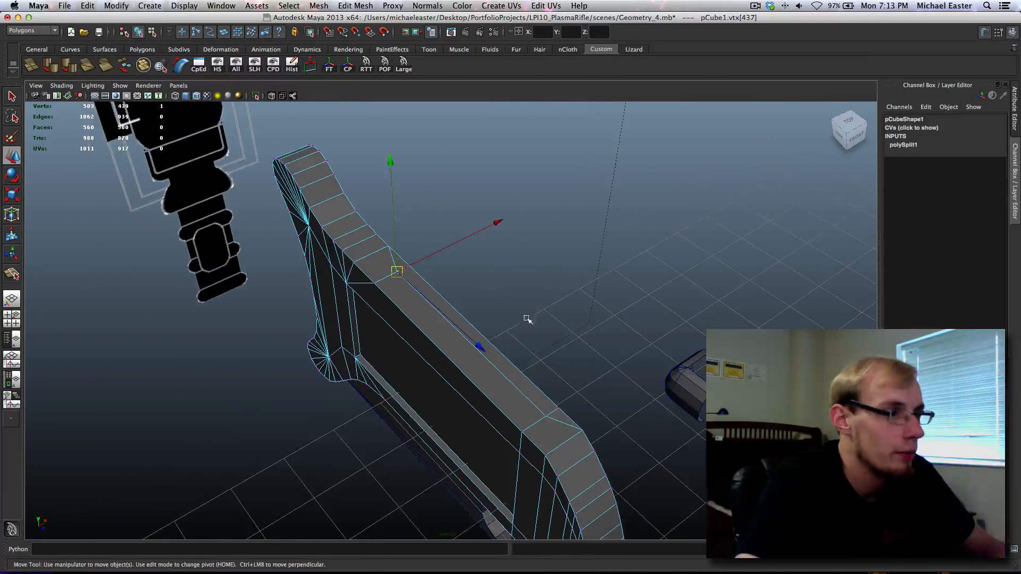
alt+middle_drag(453, 325, 449, 312)
scroll(450, 314, up, 5)
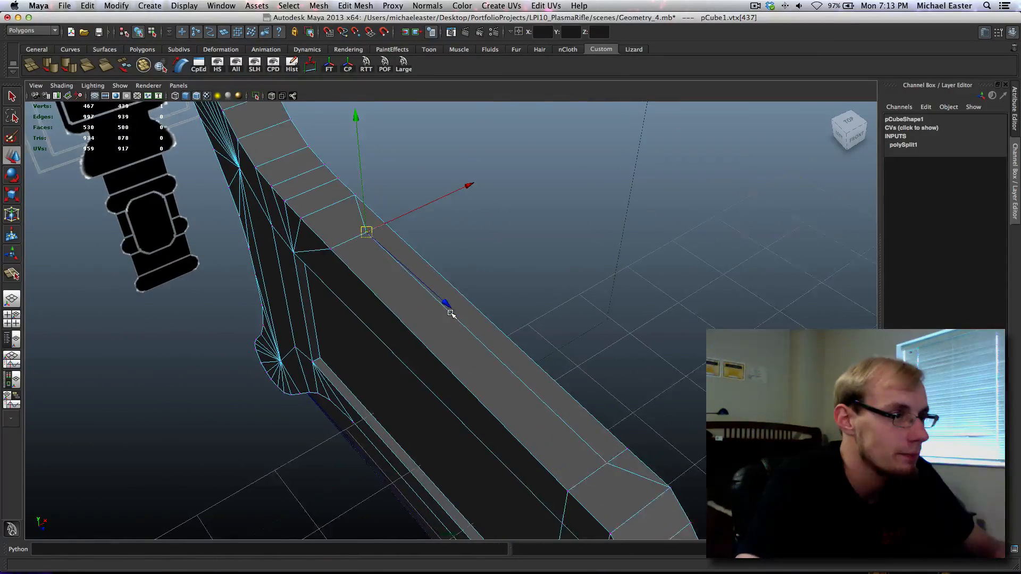
Try selecting the narrow strip beside the lengthwise edge for scaling, and undo the last polygon subdivision.
right_drag(425, 304, 475, 295)
key(q)
click(503, 339)
scroll(435, 336, down, 4)
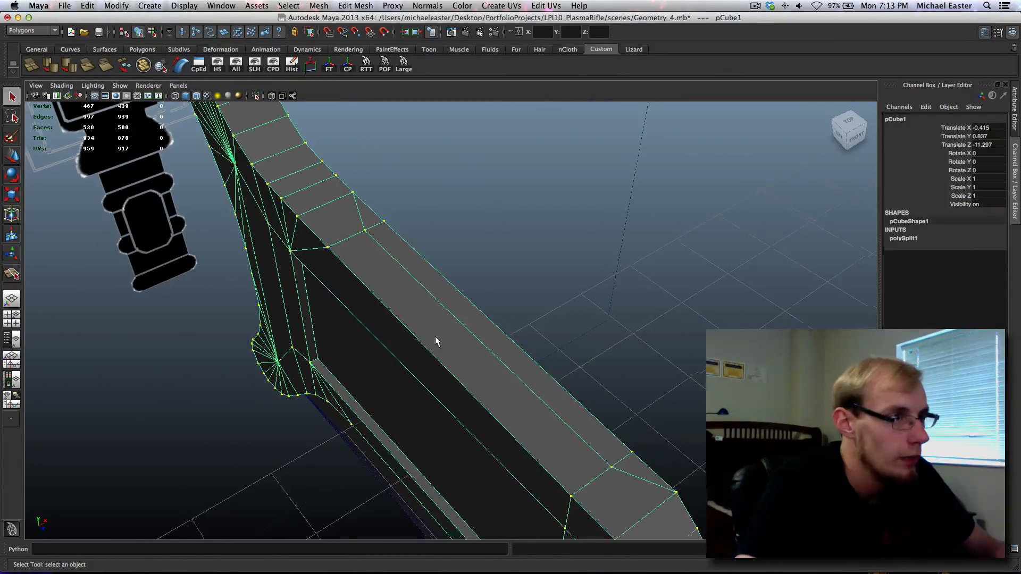
alt+middle_drag(432, 335, 474, 340)
right_drag(479, 330, 481, 360)
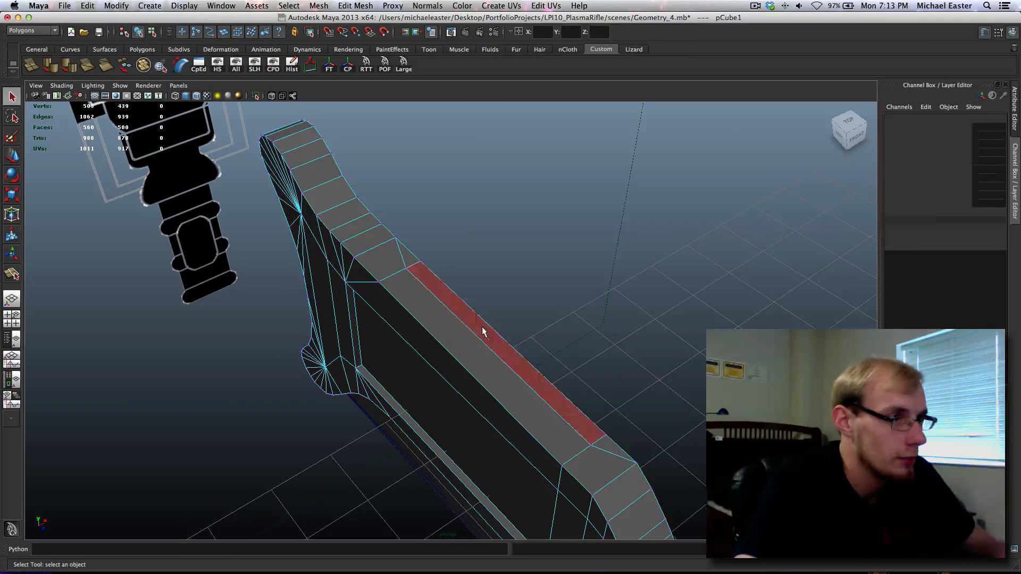
click(483, 330)
key(r)
key(ctrl+z)
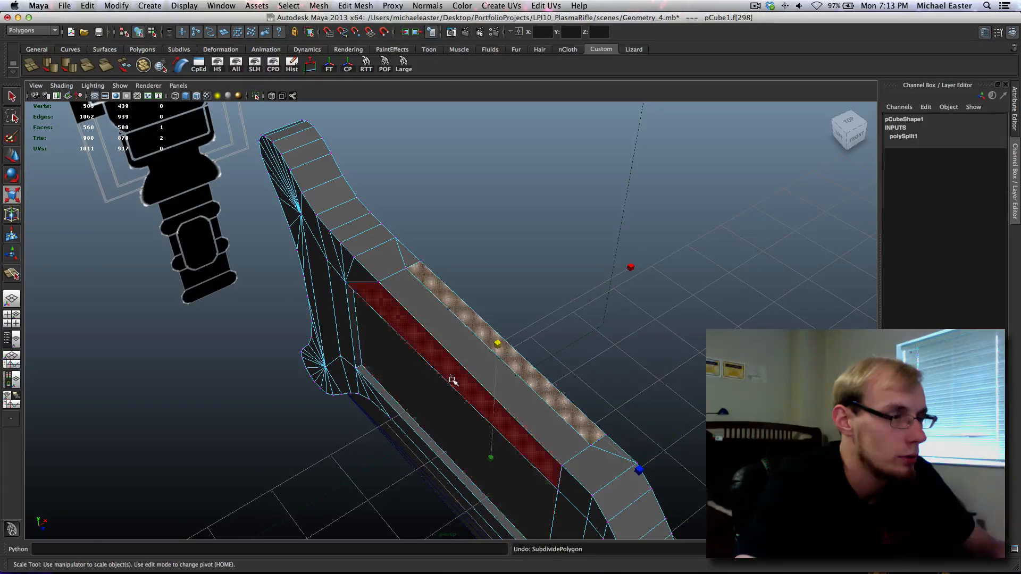
Cut both strips of the stock's split top face crosswise at the front and rear ends of the reference fin's base.
alt+drag(458, 402, 462, 329)
right_click(461, 329)
click(508, 316)
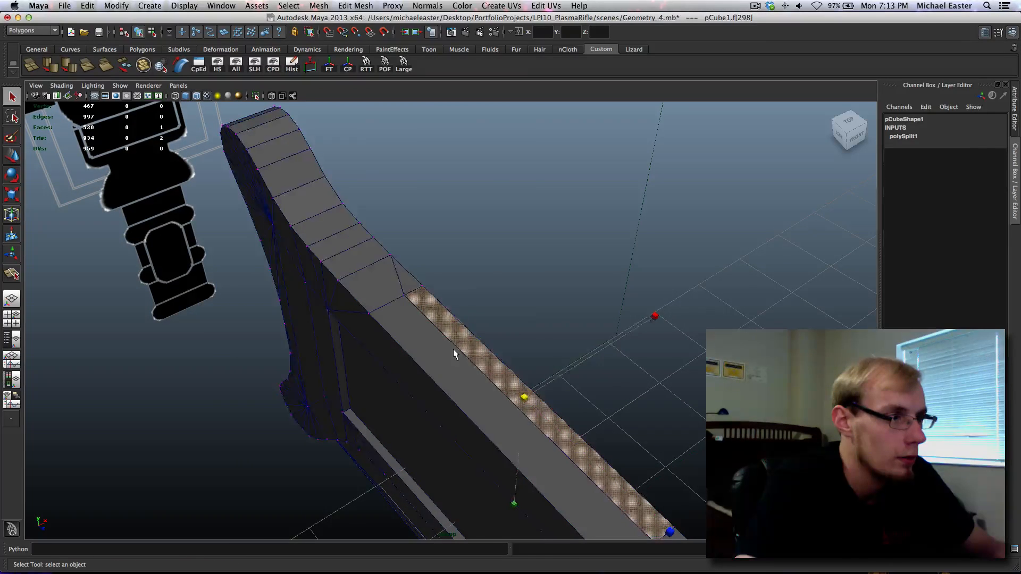
click(455, 353)
right_click(466, 353)
click(466, 378)
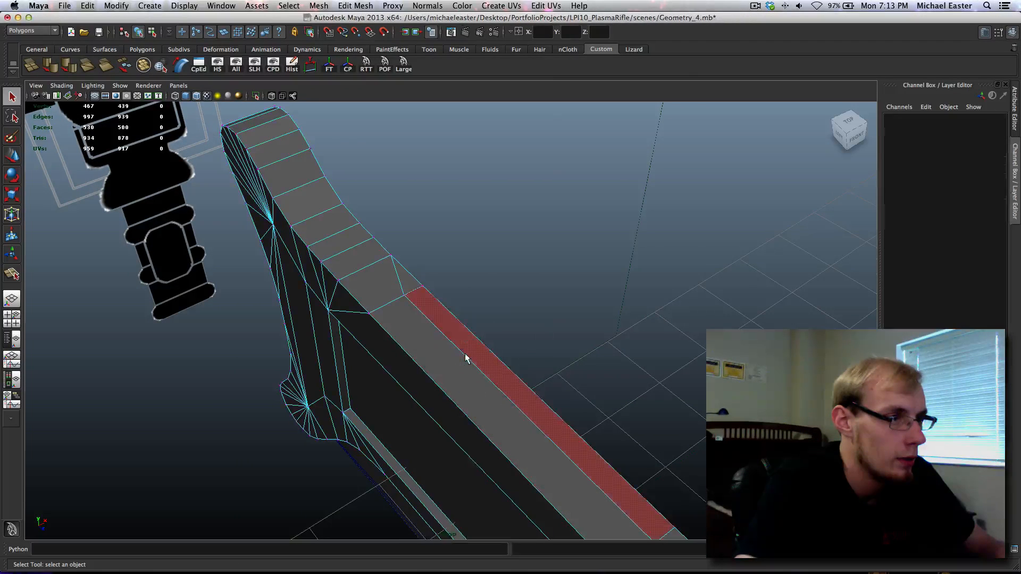
click(455, 359)
key(space)
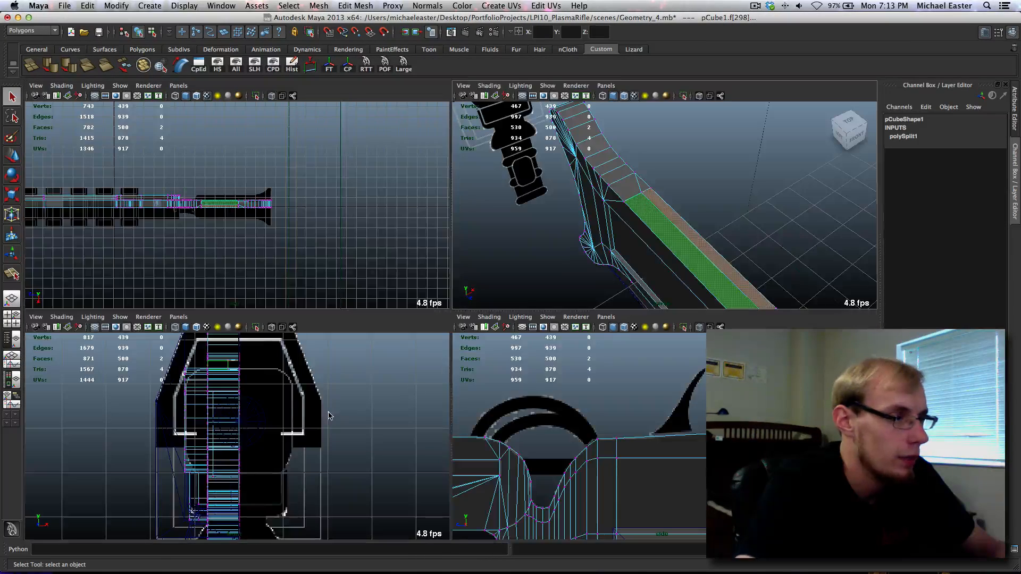
key(space)
key(space)
key(space)
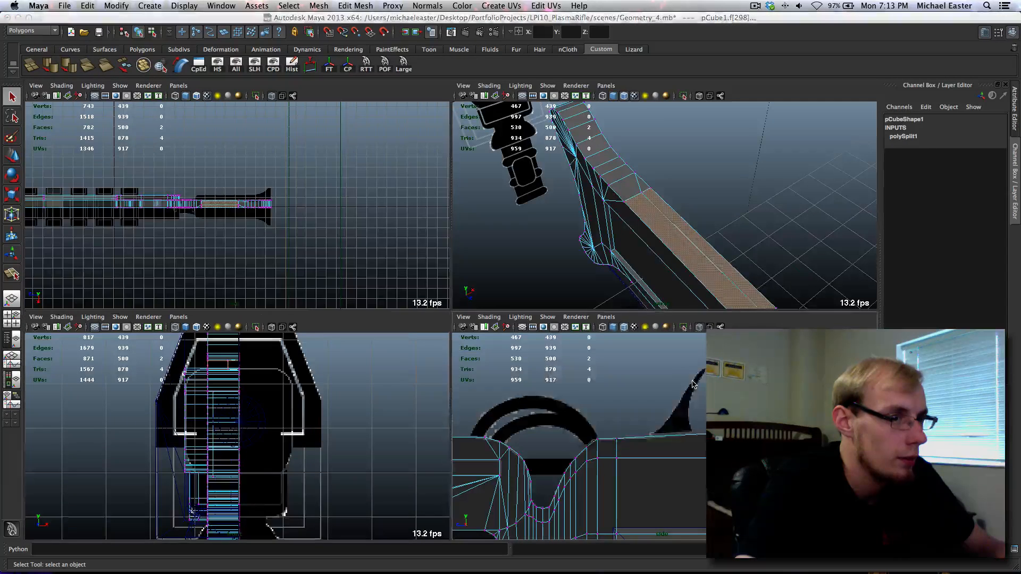
shift+right_drag(451, 349, 424, 307)
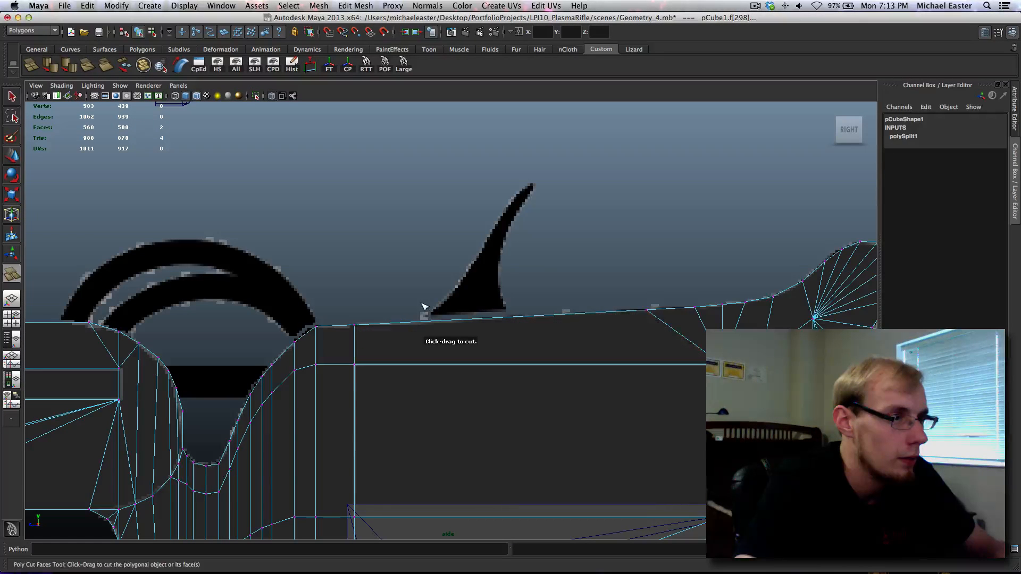
drag(420, 314, 420, 317)
drag(508, 313, 510, 321)
key(space)
key(space)
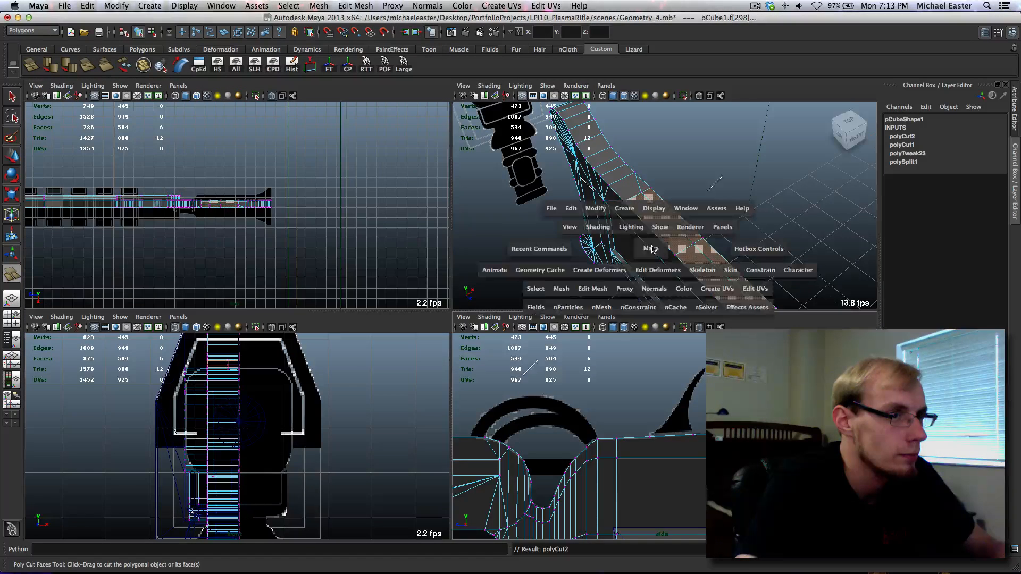
Merge the rear cut's vertex on the stock's outer edge into the front cut's outer-edge vertex.
shift+right_drag(466, 361, 469, 406)
key(q)
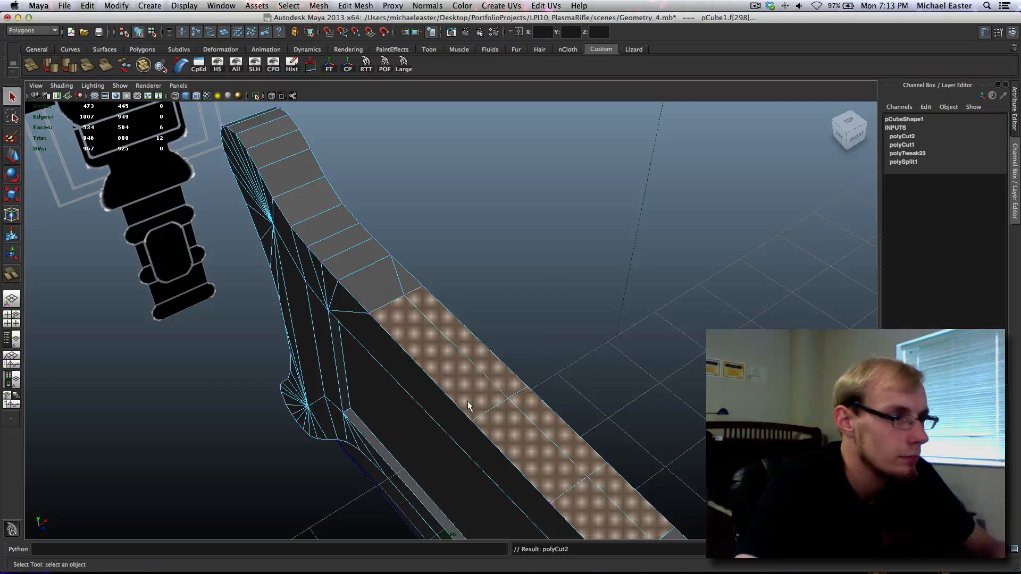
drag(478, 428, 484, 421)
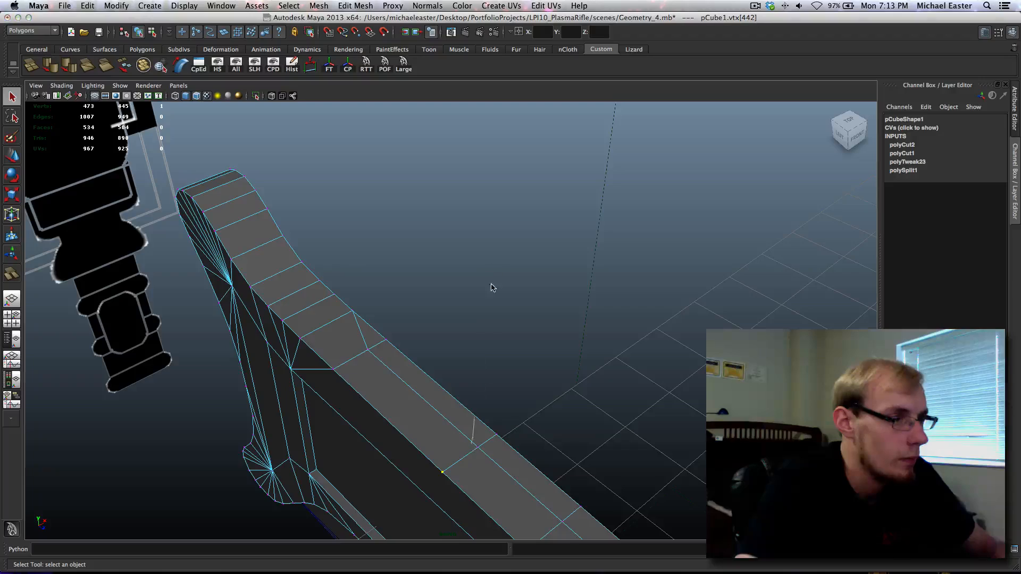
shift+right_drag(492, 287, 433, 364)
alt+drag(433, 364, 468, 440)
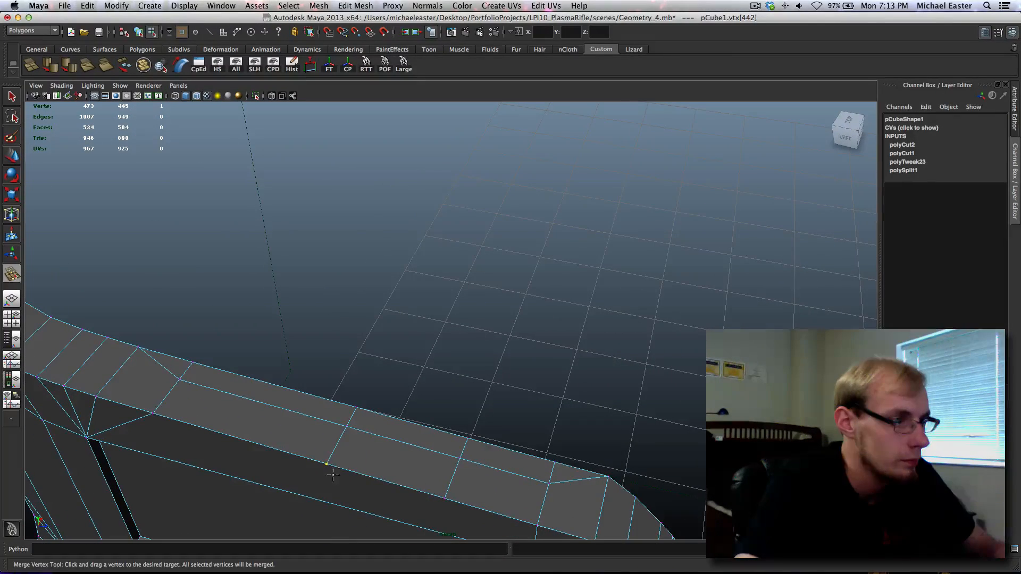
drag(449, 493, 445, 496)
Try extruding the narrow strip segment behind the rear cut upward, and undo the extrusion.
right_drag(309, 456, 310, 406)
click(311, 407)
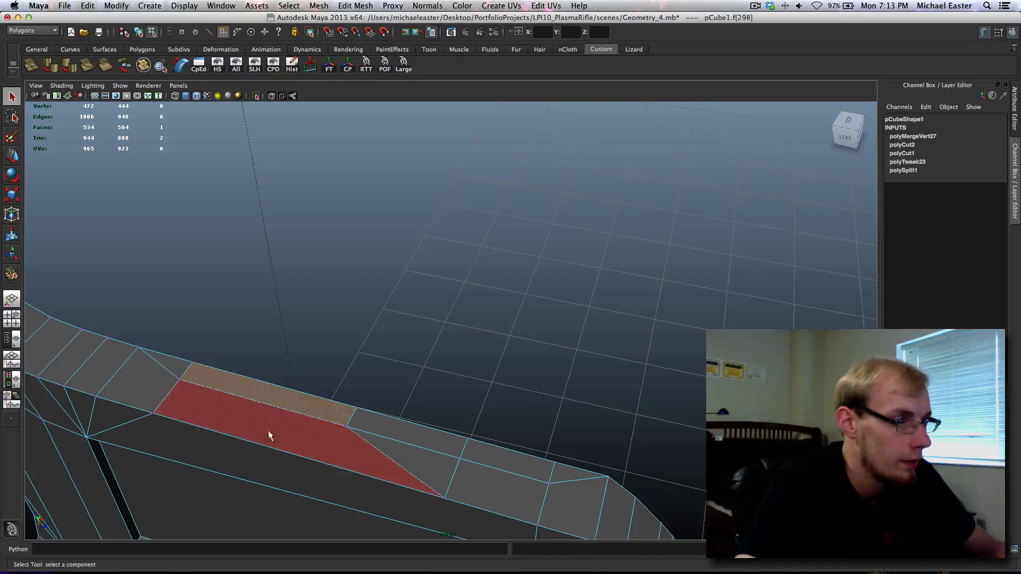
alt+right_drag(344, 436, 434, 423)
key(space)
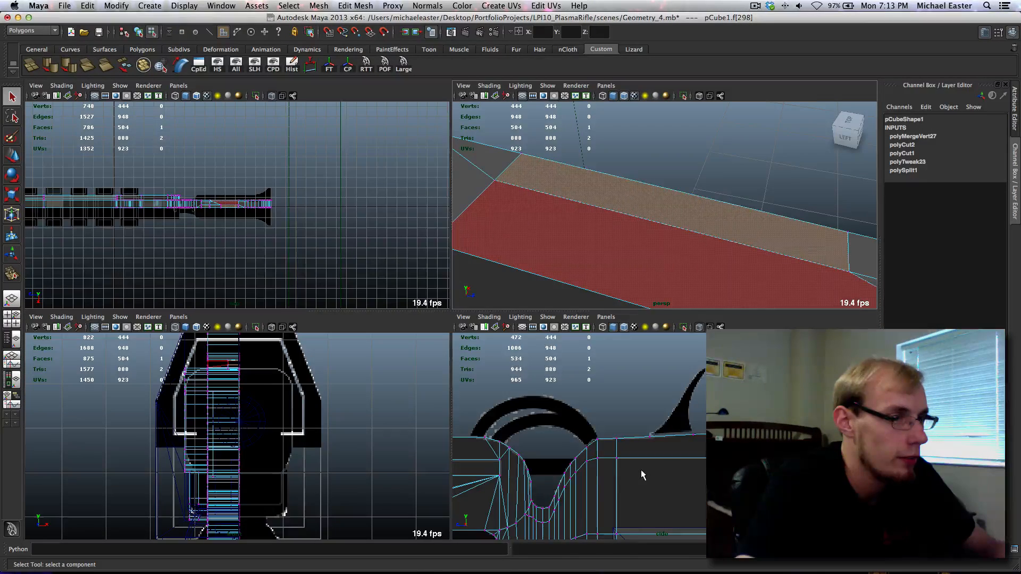
key(space)
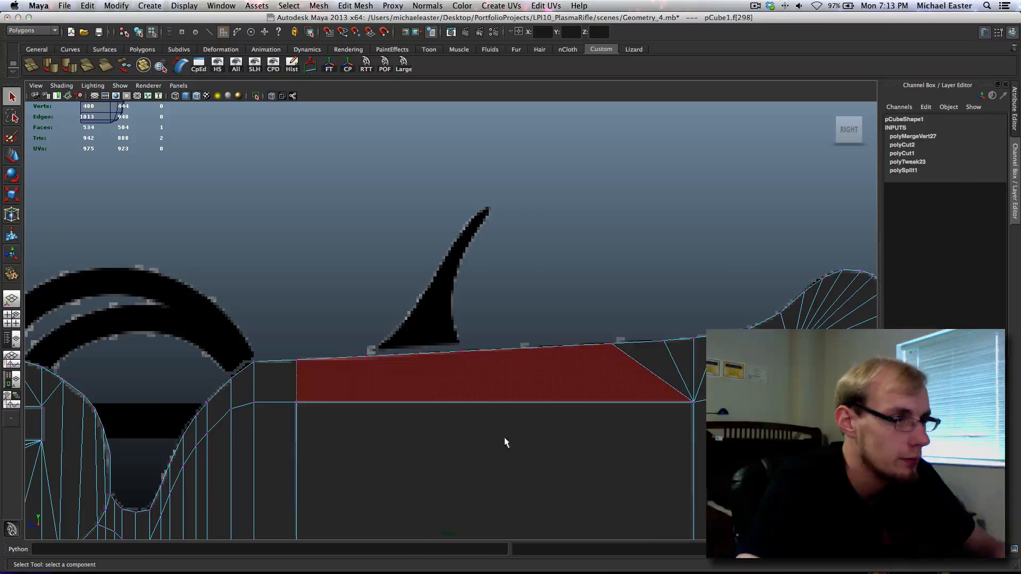
key(ctrl+e)
middle_drag(486, 438, 499, 392)
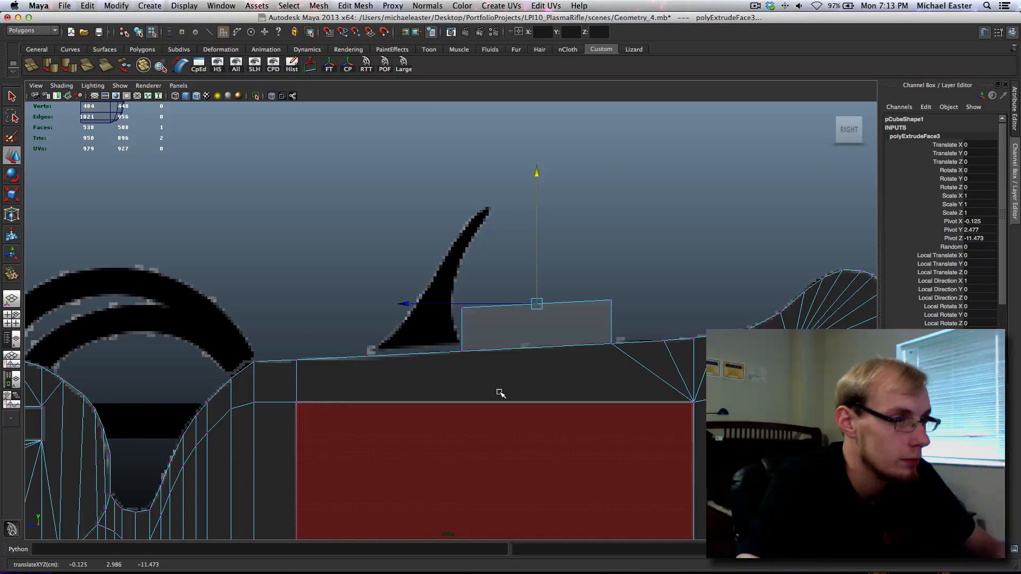
key(ctrl+z)
key(ctrl+z)
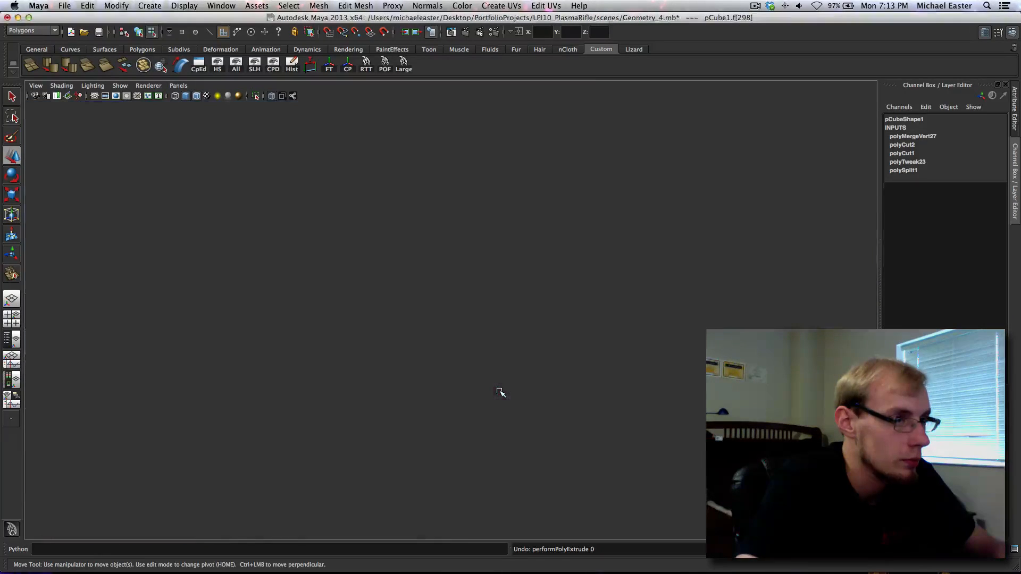
Extrude the narrow strip face between the two cuts upward in four stacked segments, reaching the reference fin's tip height.
key(space)
alt+drag(822, 252, 655, 252)
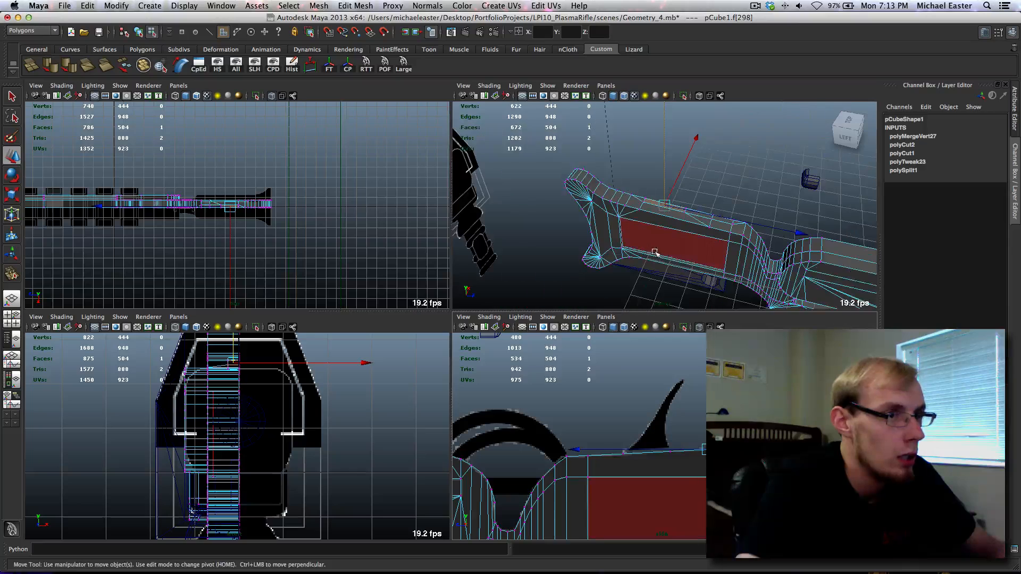
alt+middle_drag(655, 252, 622, 242)
click(665, 216)
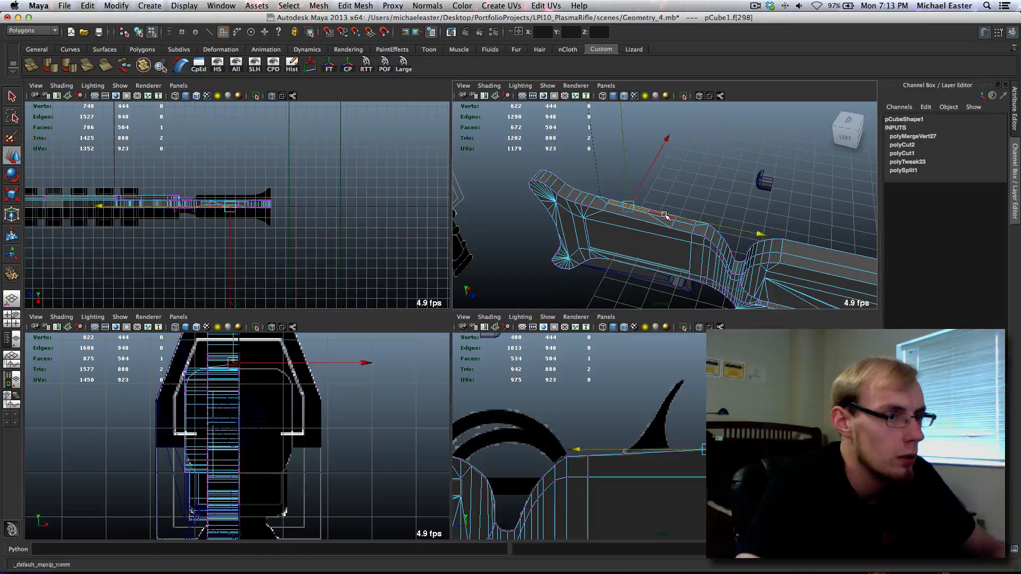
key(z)
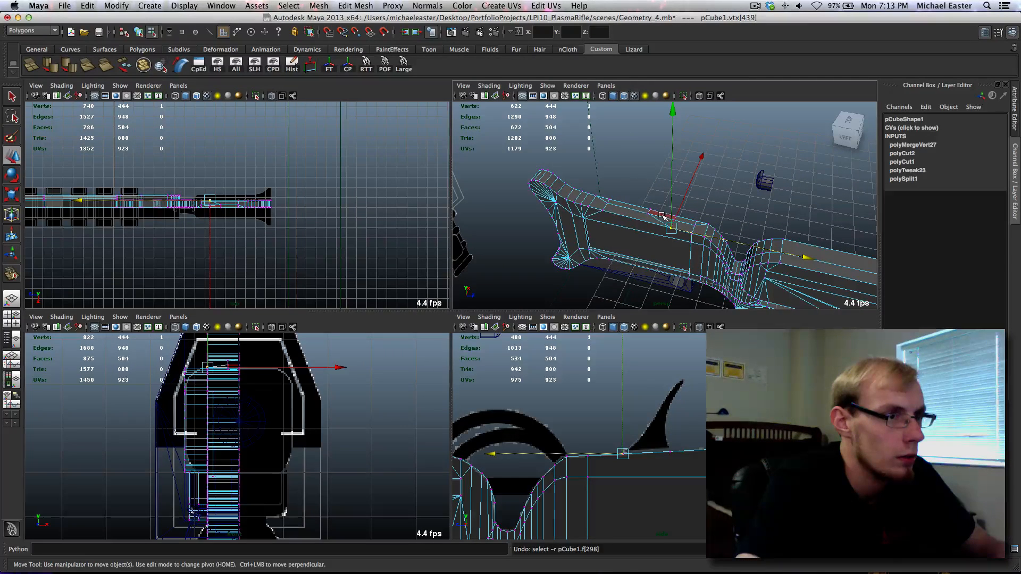
click(662, 215)
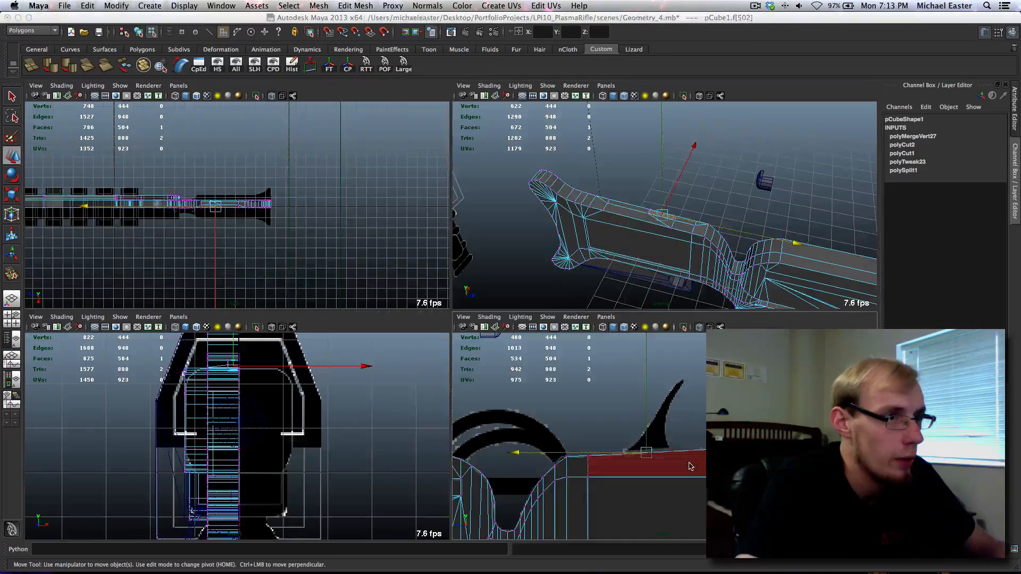
key(space)
key(ctrl+e)
middle_drag(556, 426, 550, 322)
scroll(574, 375, up, 4)
middle_drag(590, 242, 581, 199)
key(ctrl+e)
scroll(584, 266, down, 4)
key(ctrl+e)
key(ctrl+e)
scroll(534, 303, up, 3)
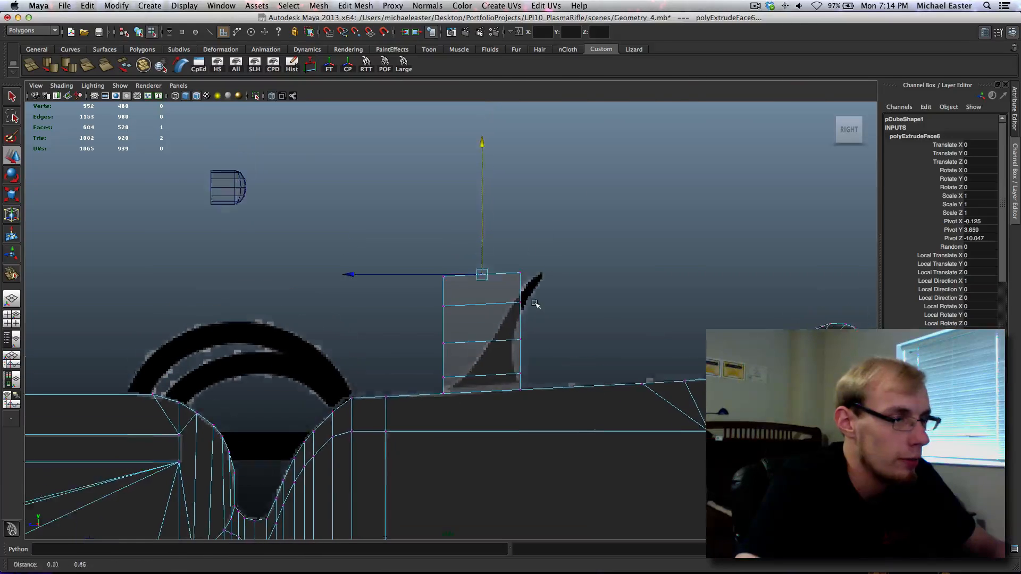
Move the front and rear vertex pairs of the fin's lowest segment line inward onto the reference outline.
scroll(531, 319, up, 4)
alt+middle_drag(516, 423, 520, 378)
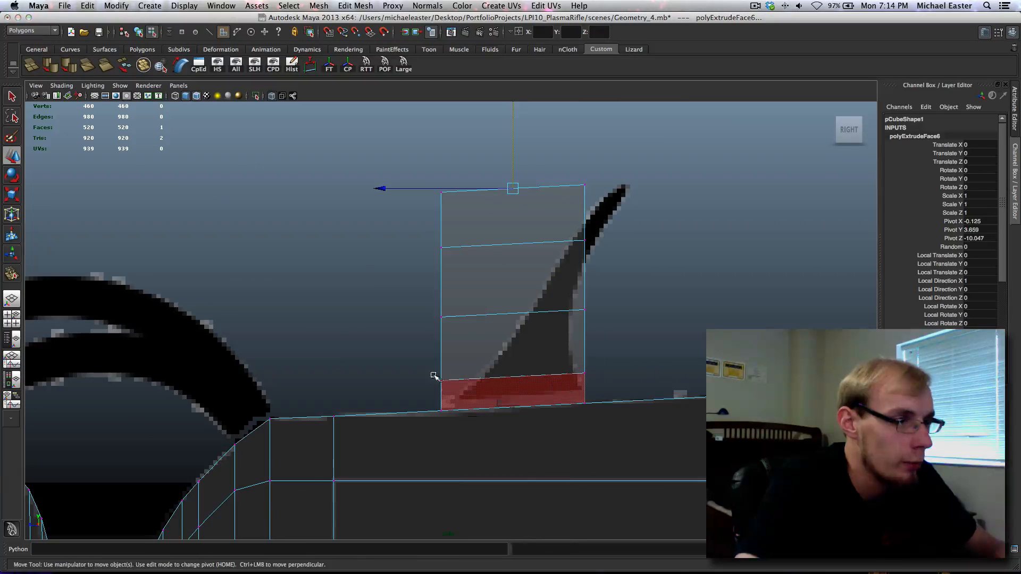
key(F9)
drag(396, 348, 453, 404)
middle_drag(488, 390, 537, 381)
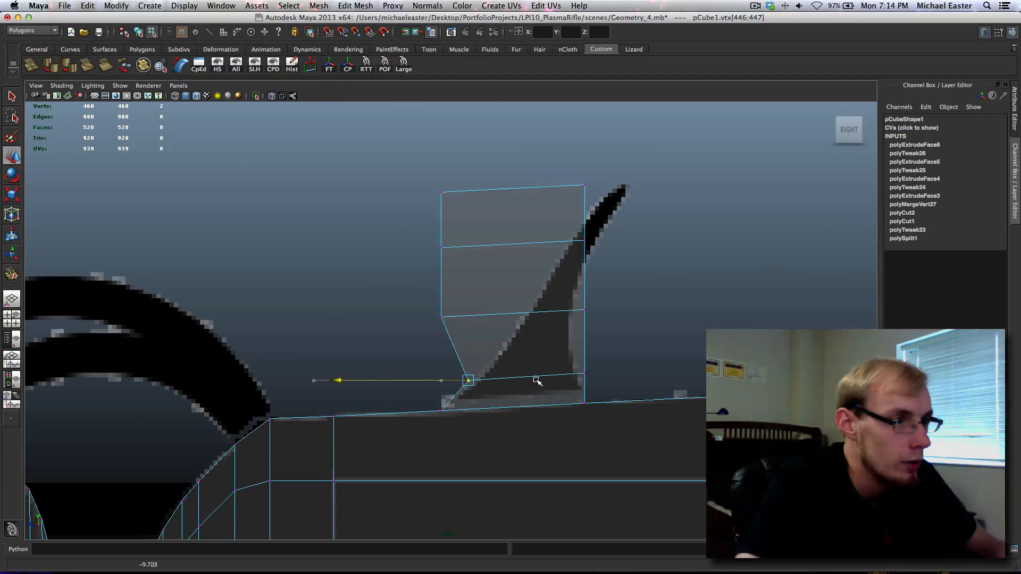
drag(565, 364, 606, 383)
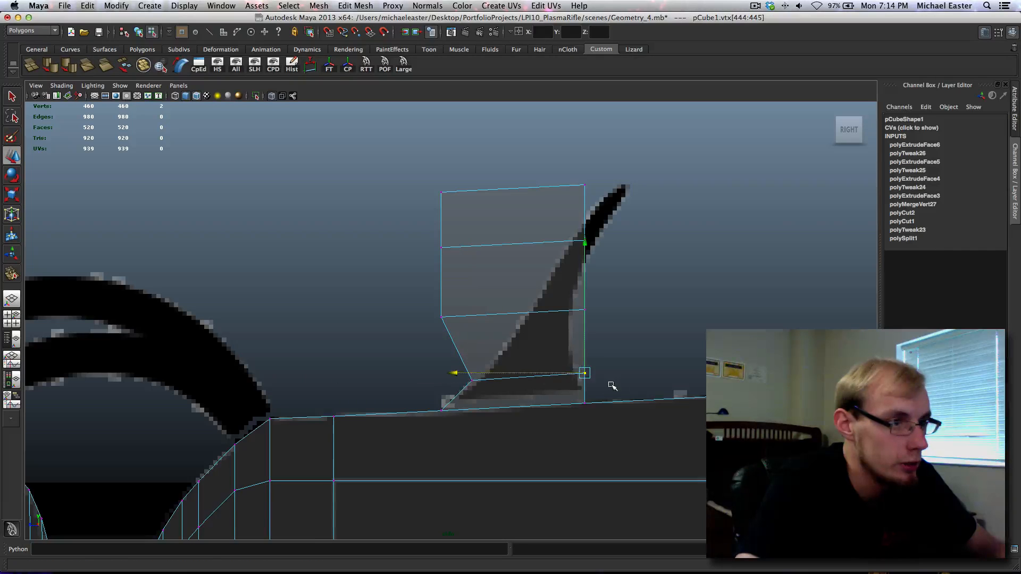
middle_drag(616, 384, 610, 384)
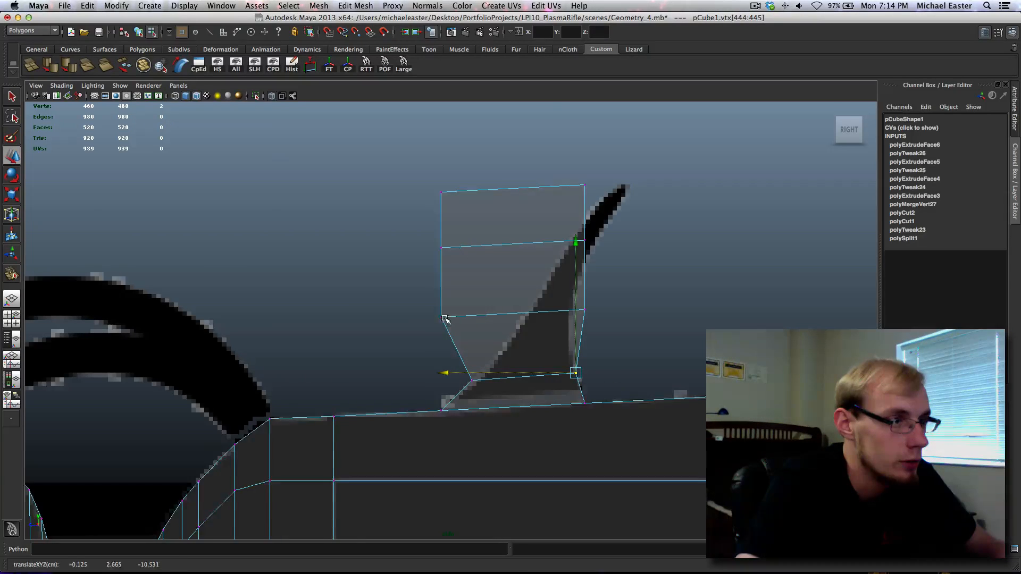
Fit the fin's second segment line to the reference outline, lowering both vertex pairs to the same height and moving them inward.
alt+middle_drag(445, 319, 440, 350)
drag(417, 326, 480, 365)
middle_drag(505, 367, 581, 384)
shift+middle_drag(520, 352, 529, 376)
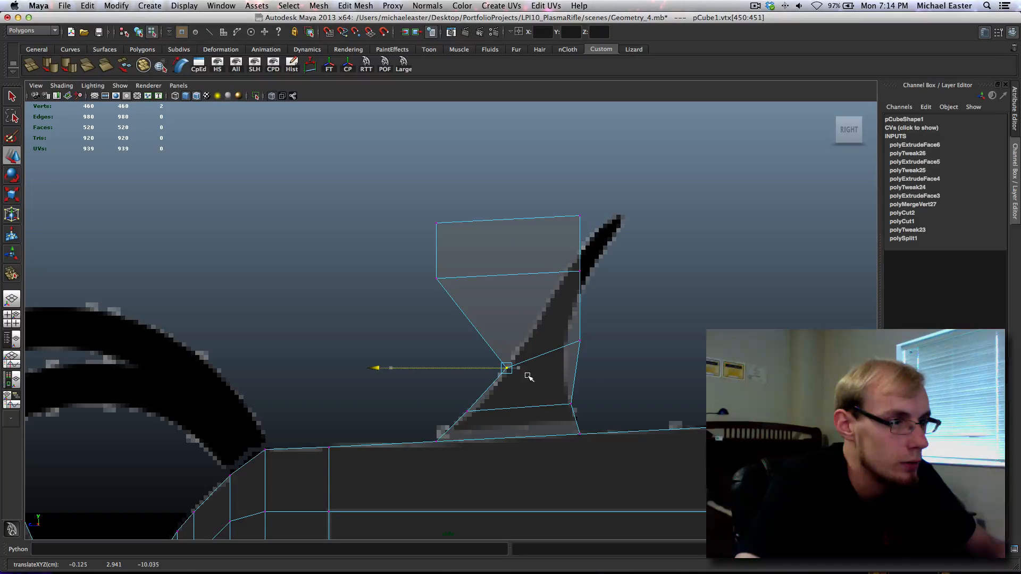
drag(563, 324, 611, 372)
shift+middle_drag(611, 372, 480, 357)
key(v)
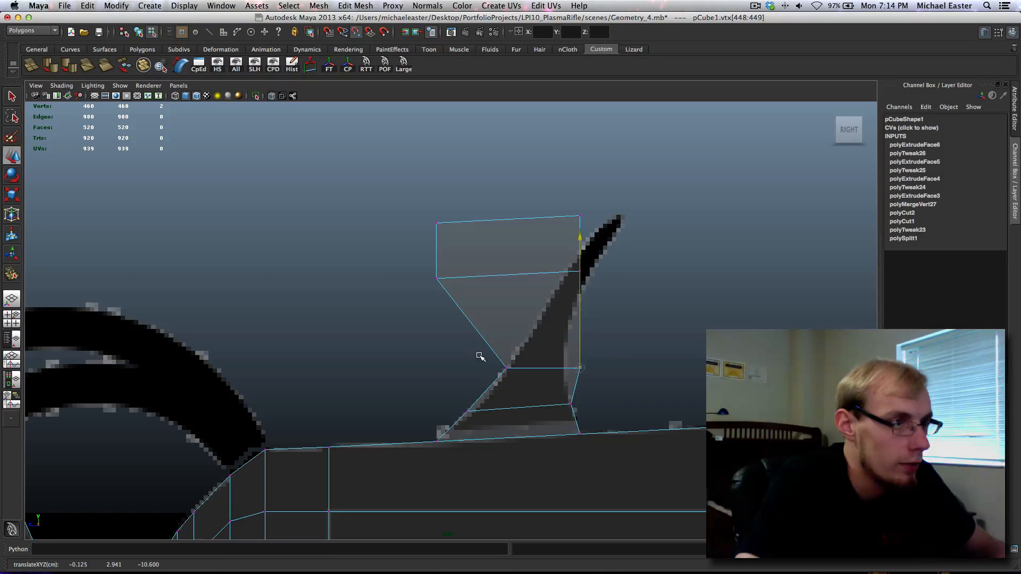
shift+middle_drag(641, 371, 636, 371)
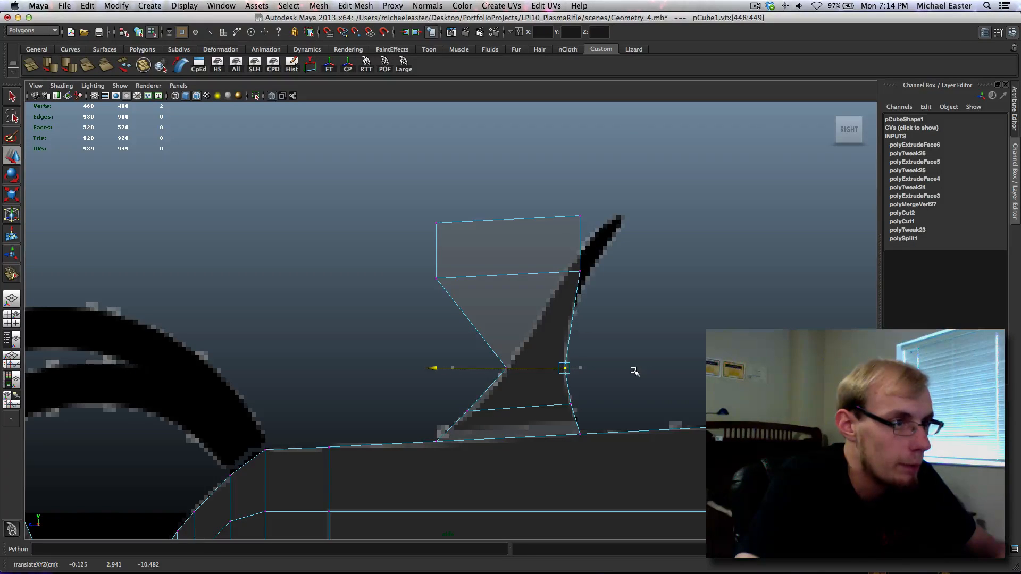
Lower the rear vertex pair of the fin's lowest segment line level with its front pair and fit it to the reference outline.
drag(596, 399, 554, 420)
shift+middle_drag(611, 384, 612, 399)
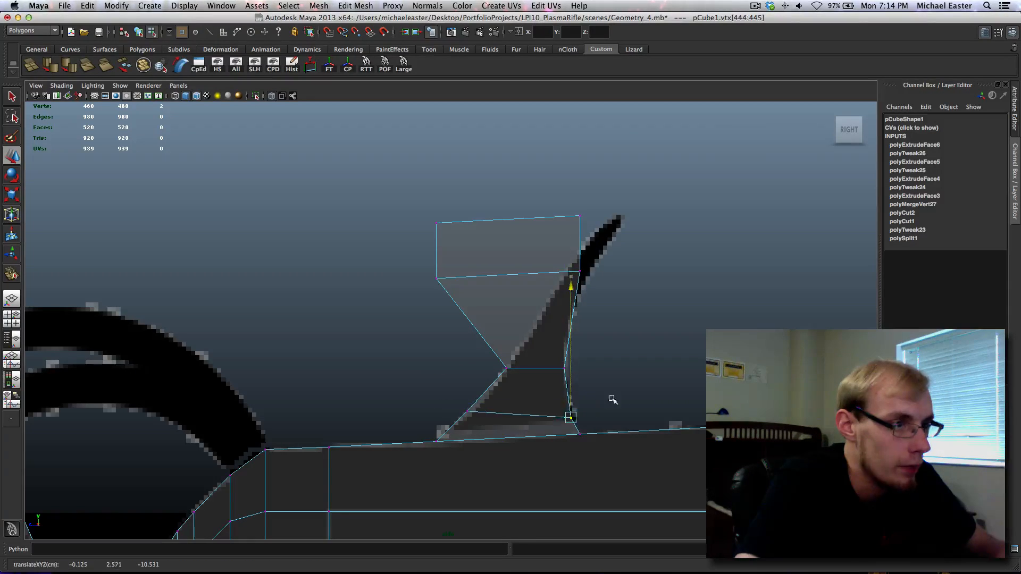
shift+middle_drag(525, 400, 531, 397)
key(v)
middle_drag(658, 383, 482, 404)
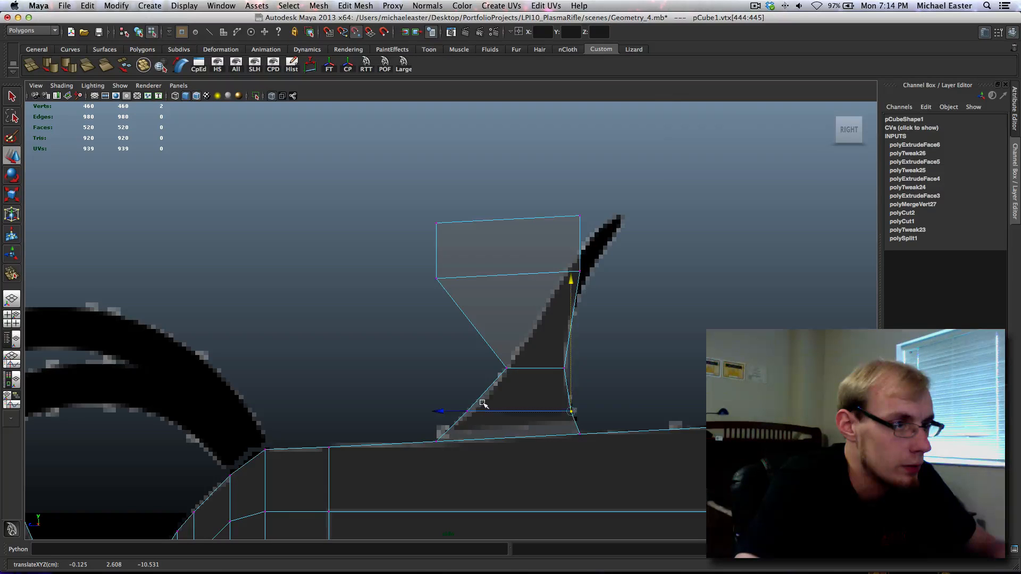
scroll(634, 396, up, 5)
alt+middle_drag(666, 392, 610, 320)
scroll(640, 378, down, 8)
scroll(511, 352, up, 10)
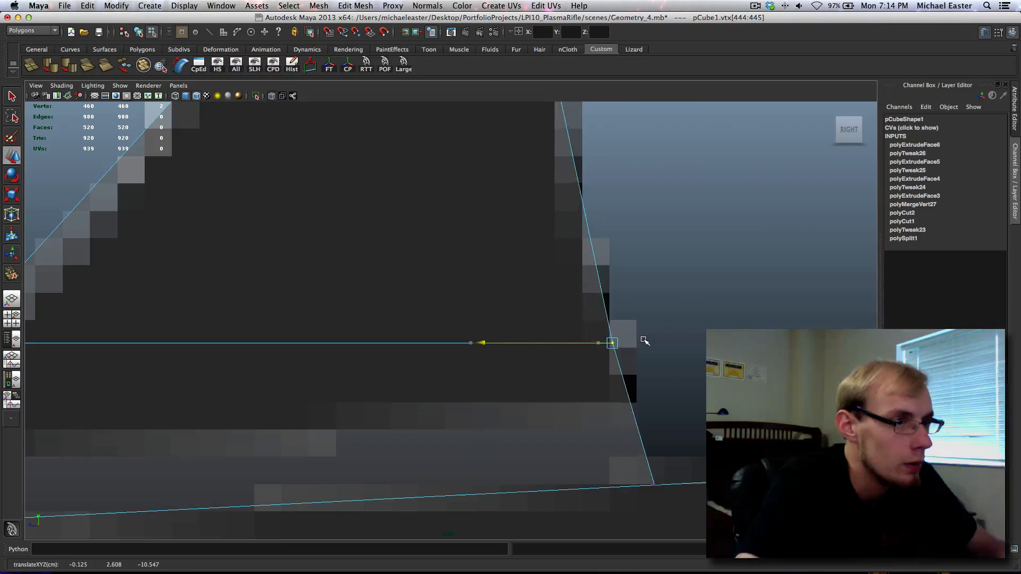
scroll(641, 339, down, 10)
scroll(452, 315, up, 5)
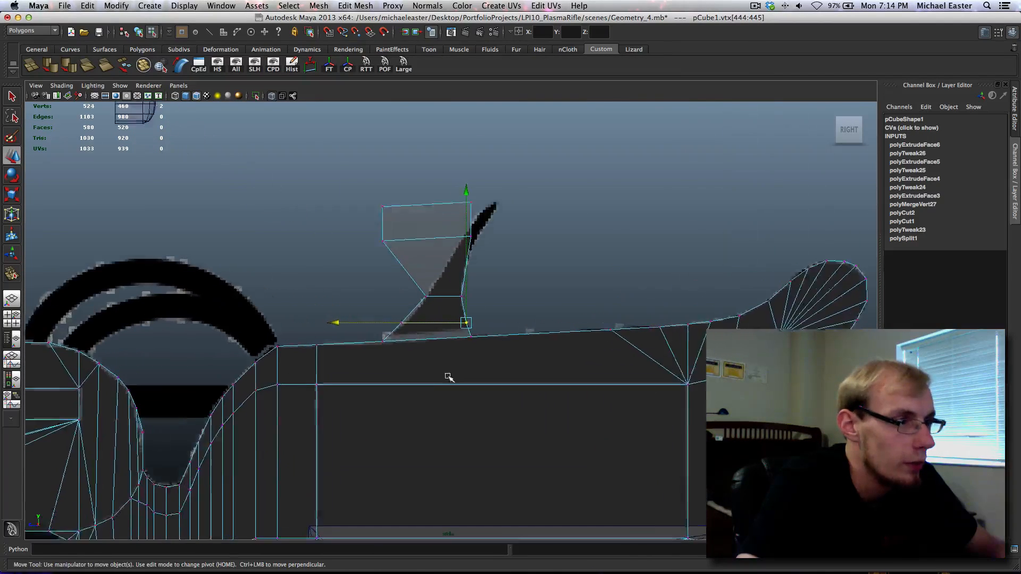
Move the rear vertex pair of the fin's base outward and fit the lowest segment line's front pair to the reference outline.
middle_drag(508, 336, 514, 338)
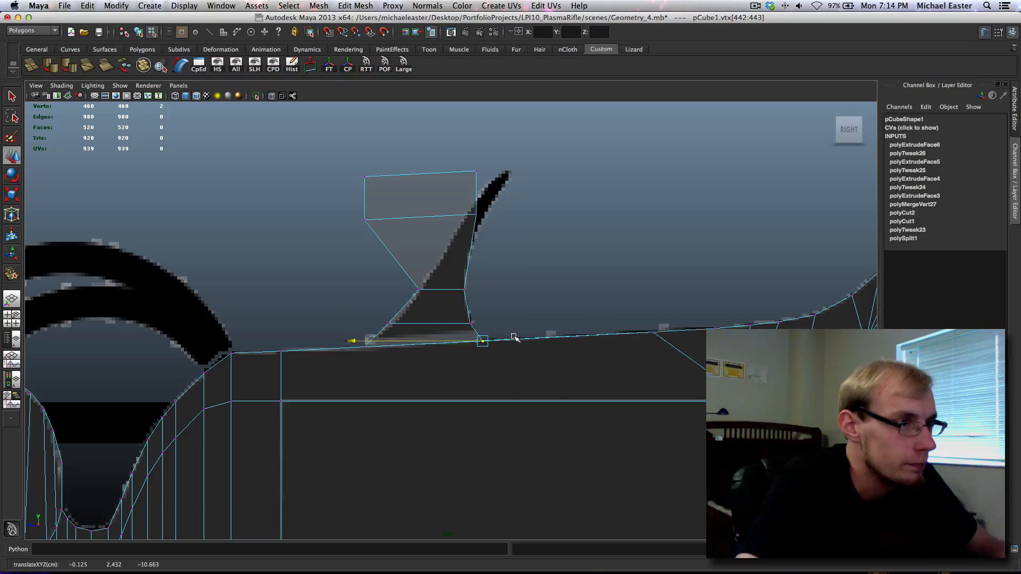
scroll(494, 309, up, 3)
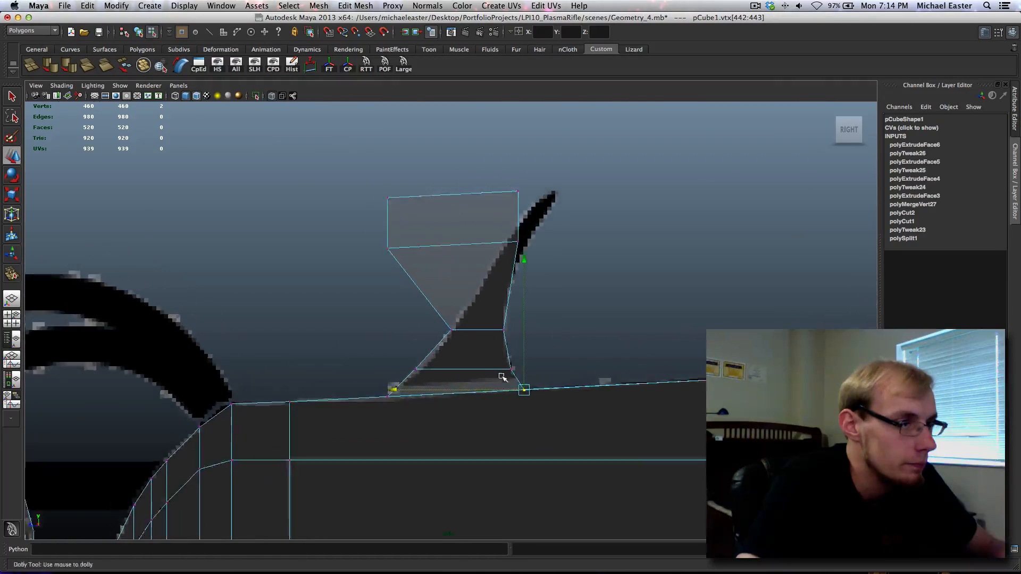
drag(412, 390, 413, 389)
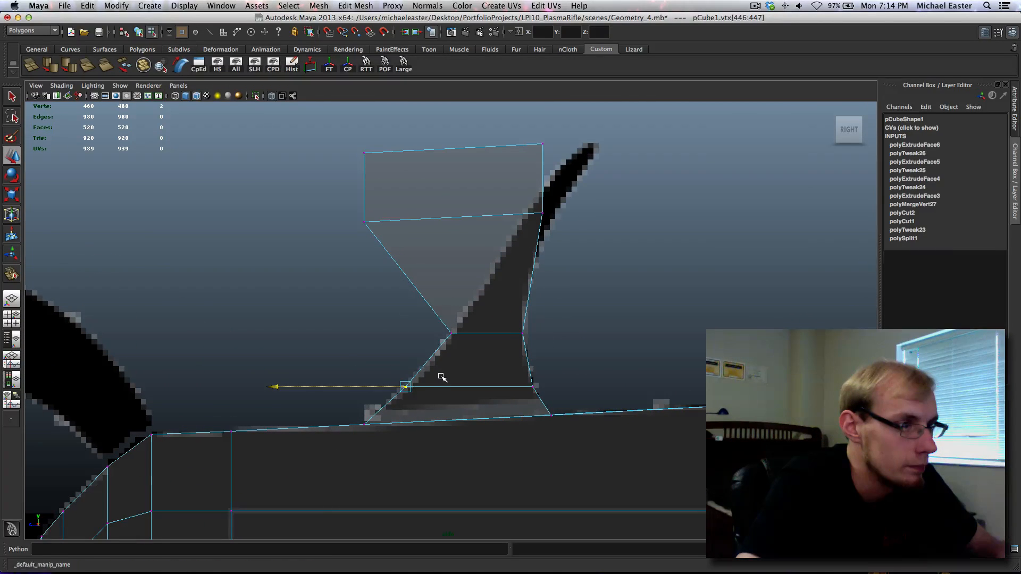
Cut the fin segment between the two lowest segment lines horizontally near its middle, through both sides.
right_click(455, 353)
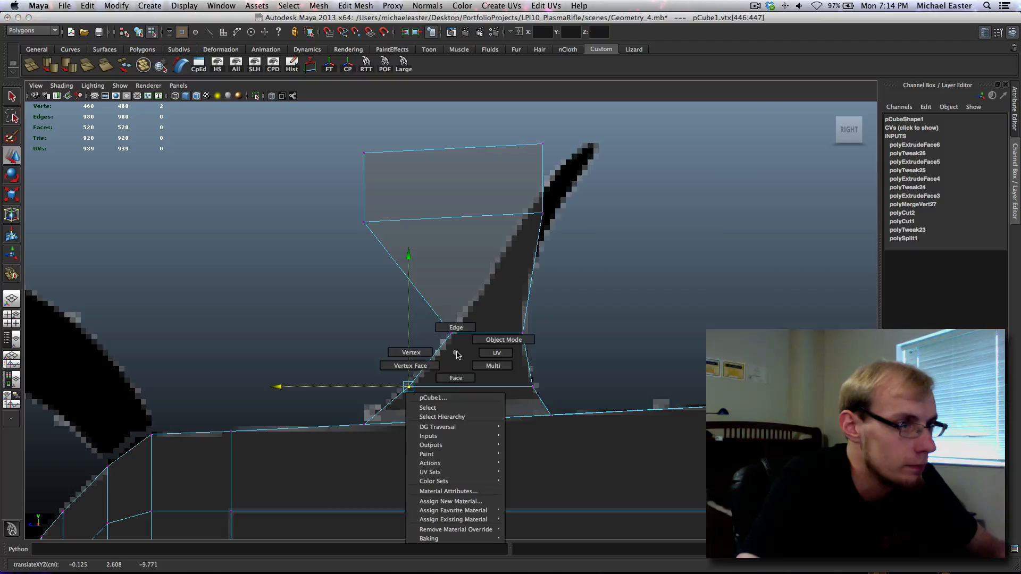
right_drag(459, 365, 417, 343)
drag(495, 366, 568, 369)
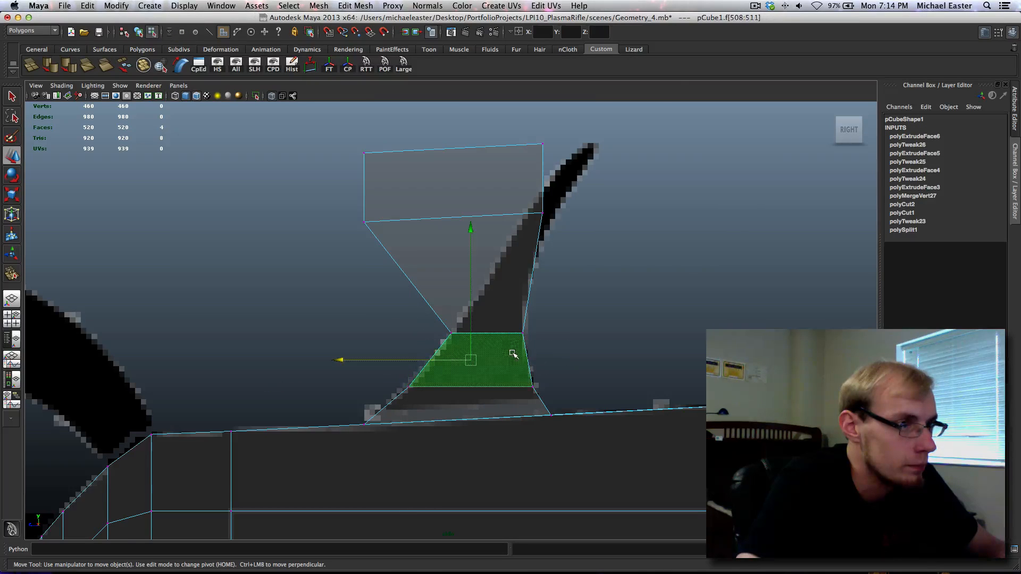
shift+right_drag(512, 353, 556, 335)
shift+drag(462, 364, 493, 363)
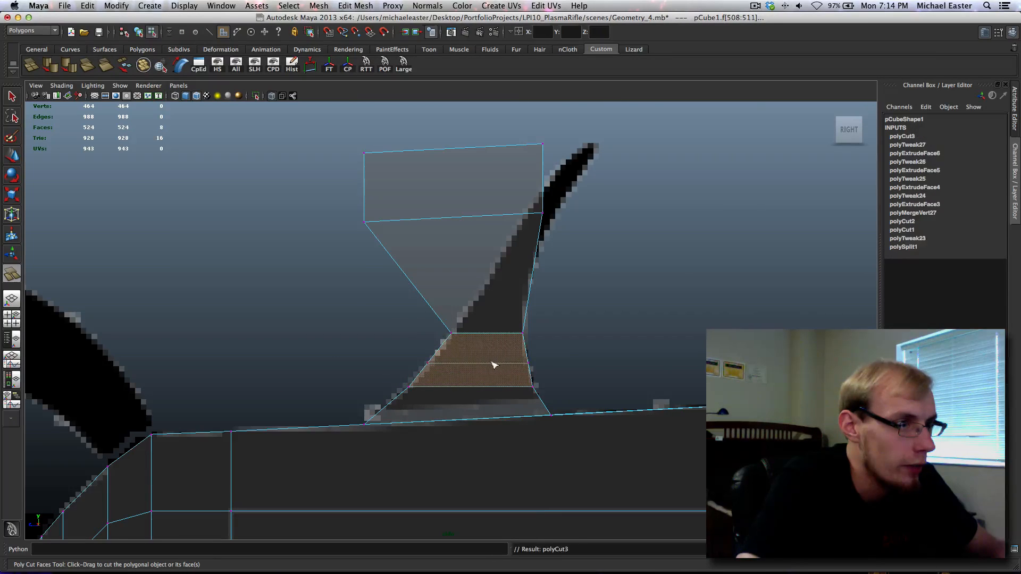
Move the front and rear vertex pairs of the new horizontal cut onto the reference outline.
right_drag(486, 362, 431, 362)
drag(405, 343, 441, 366)
key(w)
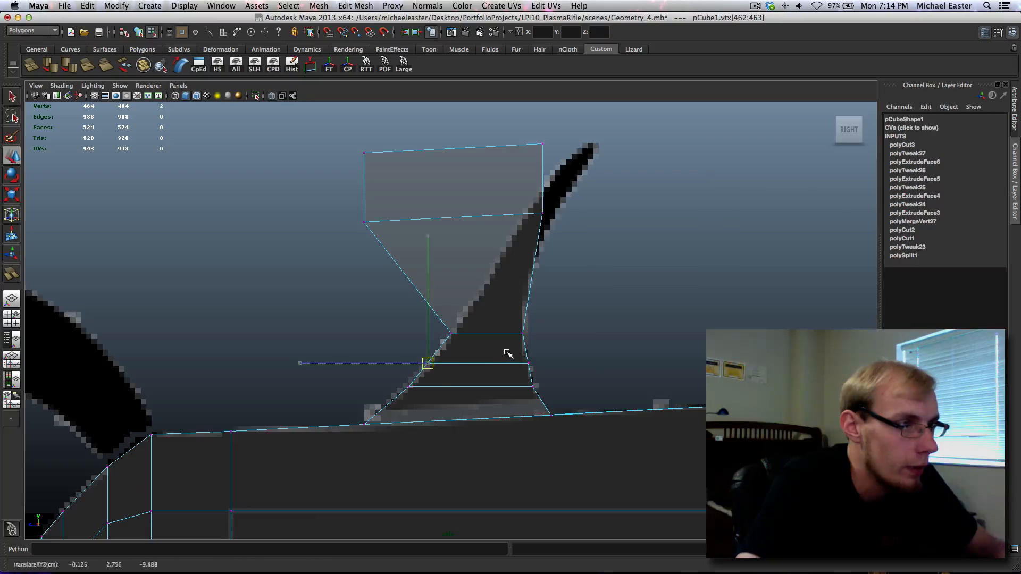
drag(508, 353, 550, 372)
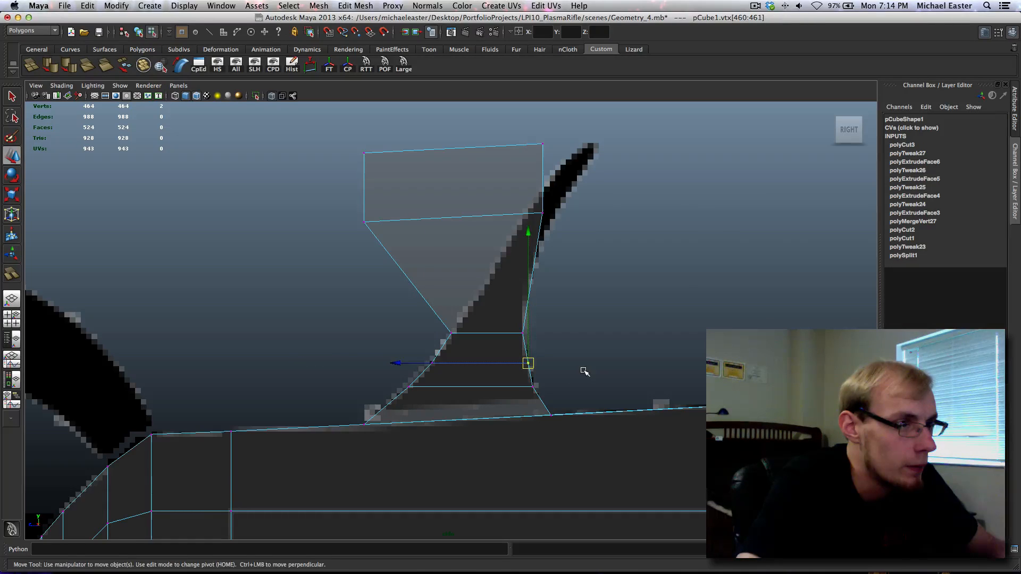
Level the fin's two uppermost lines by snapping their rear vertex pairs to the height of their front pairs.
alt+middle_drag(464, 294, 452, 348)
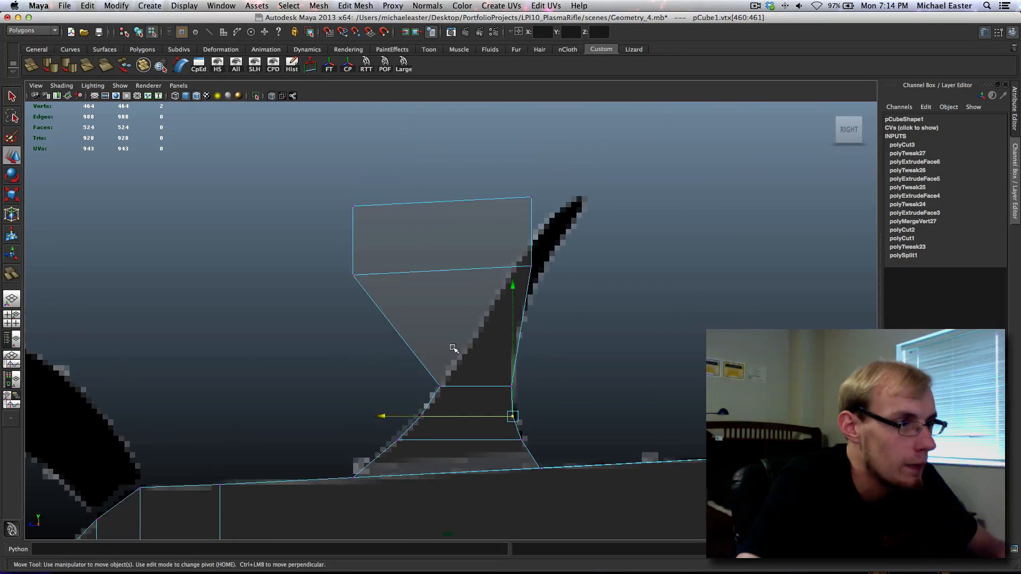
drag(492, 237, 573, 316)
shift+middle_drag(569, 303, 381, 280)
drag(502, 157, 567, 227)
shift+middle_drag(563, 225, 360, 210)
Lower the segment line below the fin's top edge and move its front and rear vertex pairs onto the reference outline.
drag(296, 240, 601, 328)
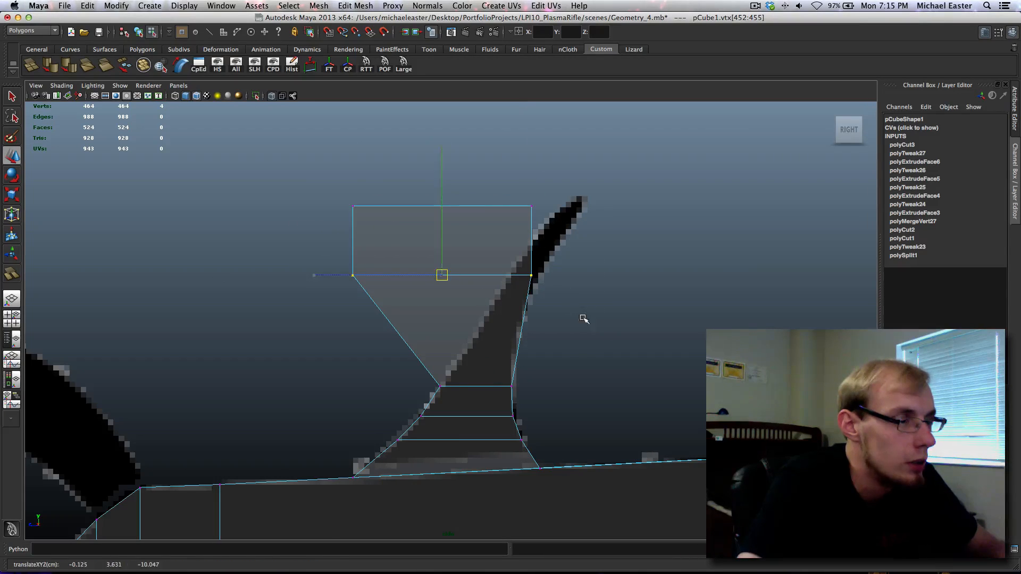
shift+middle_drag(583, 317, 565, 388)
shift+middle_drag(504, 388, 571, 397)
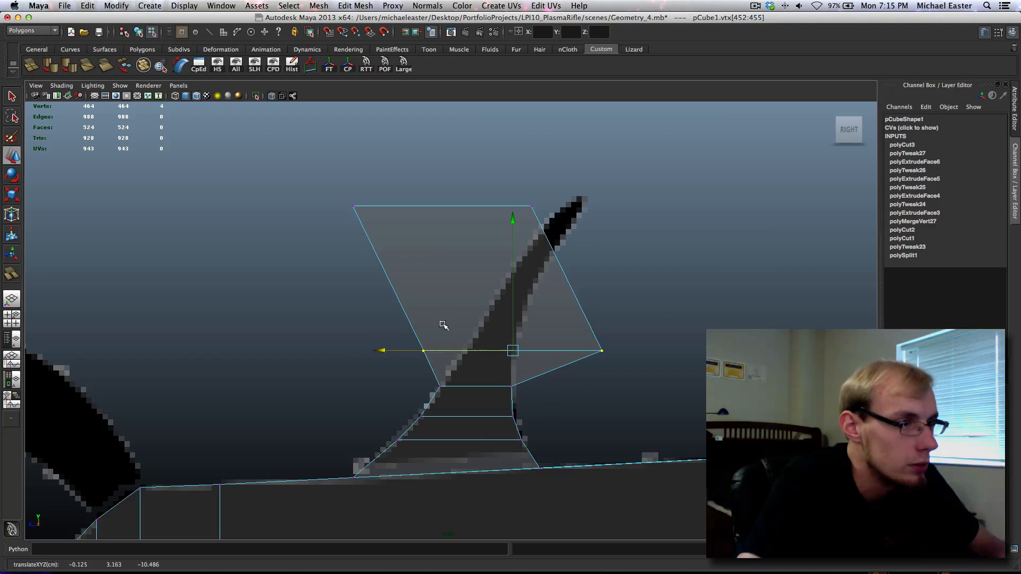
drag(449, 311, 405, 355)
shift+middle_drag(525, 384, 591, 392)
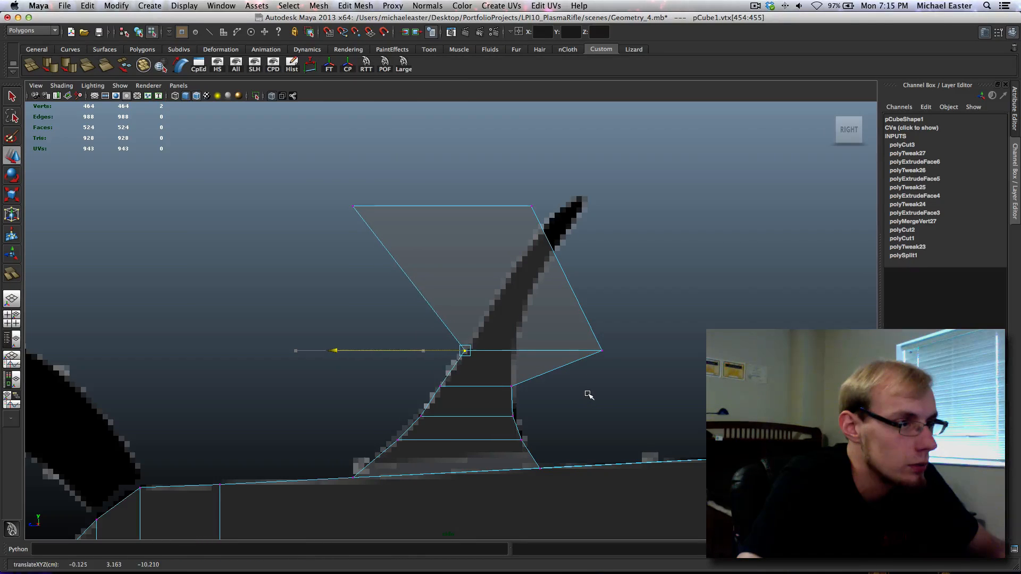
drag(585, 338, 649, 365)
shift+middle_drag(649, 365, 566, 365)
Lower the same segment line further, just above the line beneath it, and refit both vertex pairs to the outline.
drag(436, 336, 397, 328)
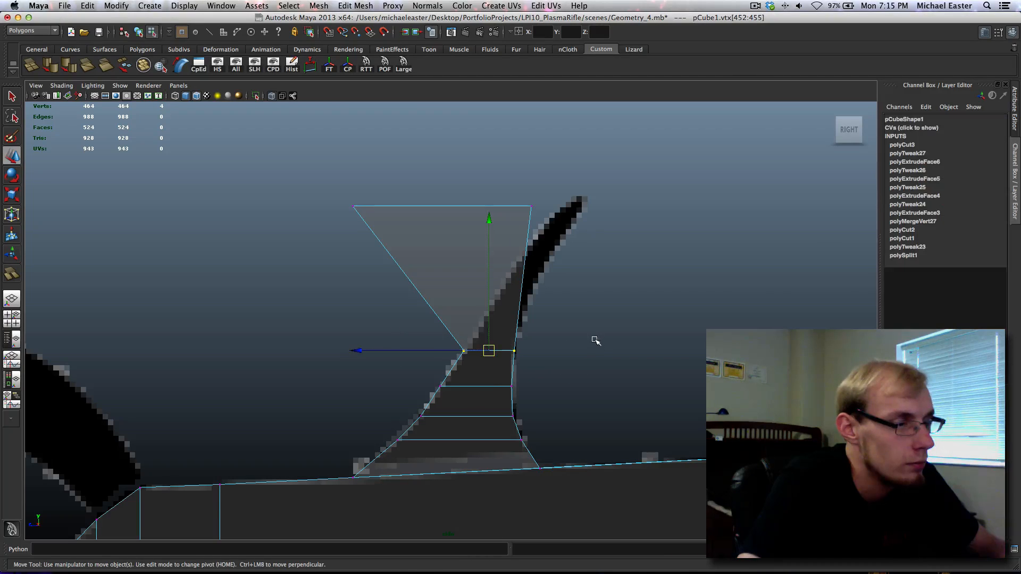
shift+middle_drag(593, 337, 585, 339)
drag(405, 331, 425, 350)
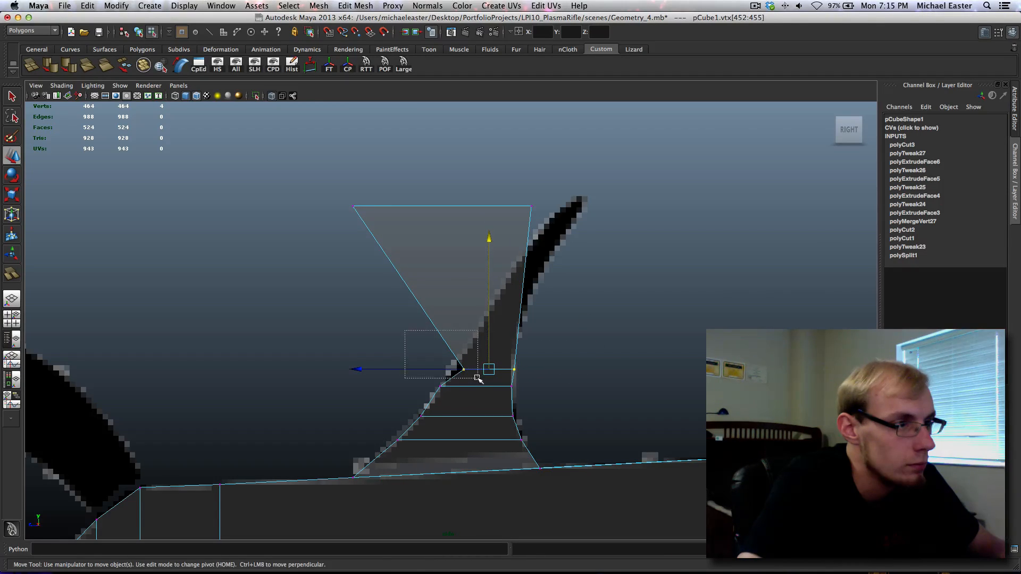
drag(477, 379, 478, 379)
shift+middle_drag(616, 369, 608, 366)
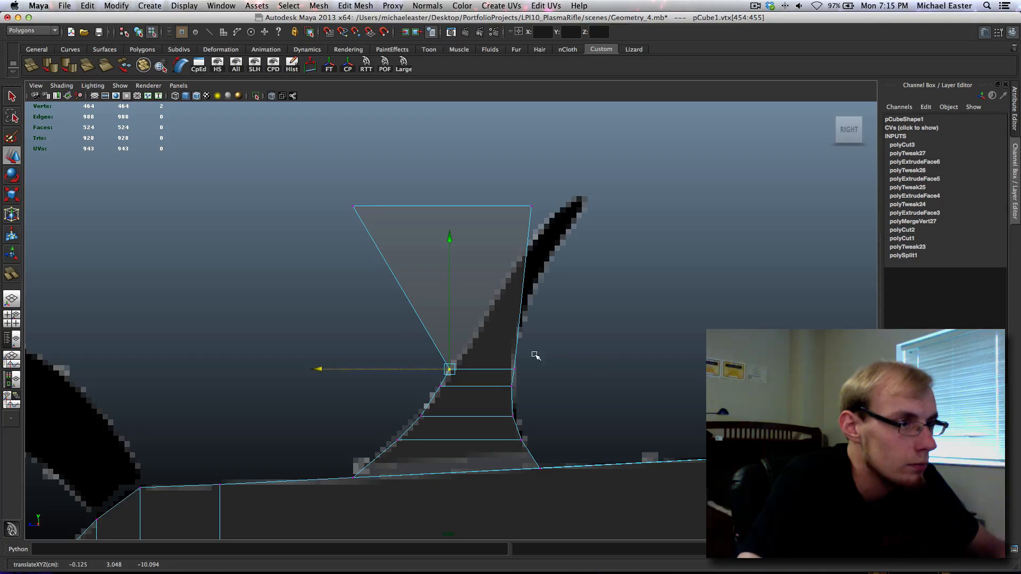
drag(506, 351, 530, 373)
middle_drag(589, 375, 587, 374)
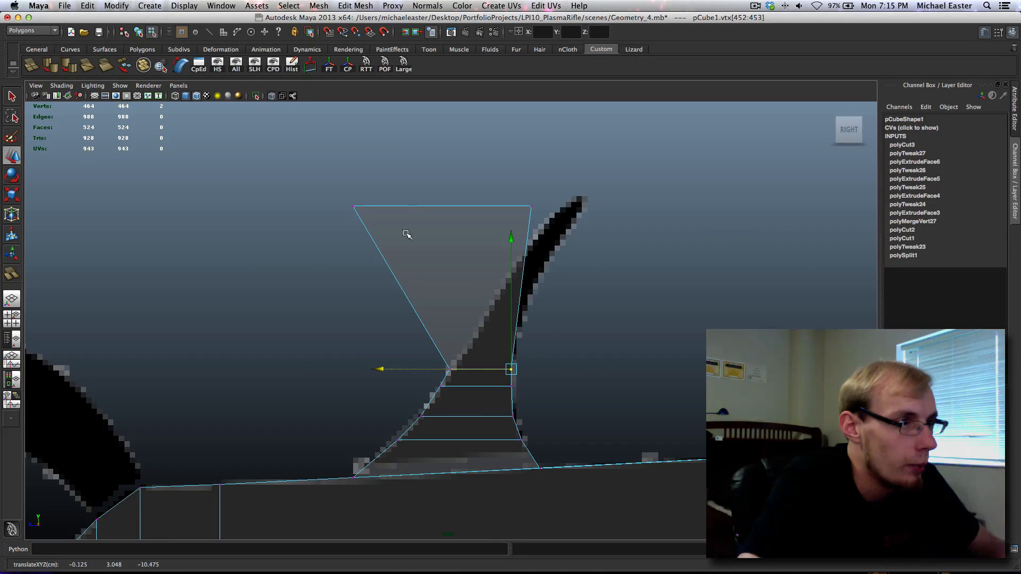
Move the fin's top vertex pairs closer together and shift the whole top edge to the reference fin's tip.
middle_drag(559, 248, 506, 339)
drag(295, 288, 411, 346)
middle_drag(560, 341, 689, 361)
drag(417, 282, 590, 346)
middle_drag(590, 344, 661, 228)
alt+middle_drag(622, 262, 550, 354)
alt+right_drag(550, 354, 547, 319)
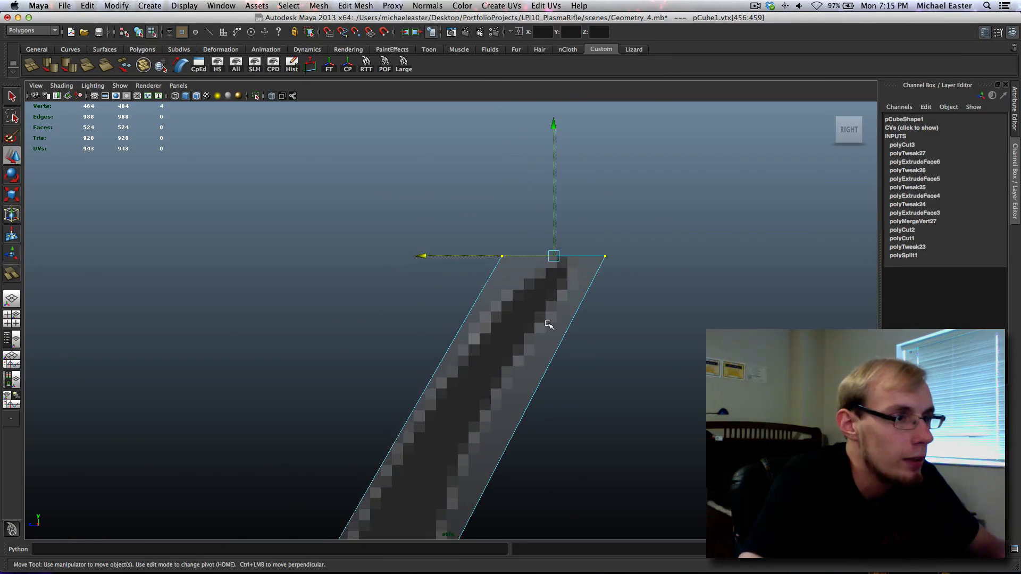
Scale the fin's top edge narrower lengthwise and shift it slightly rearward over the reference tip.
key(r)
middle_drag(679, 294, 441, 278)
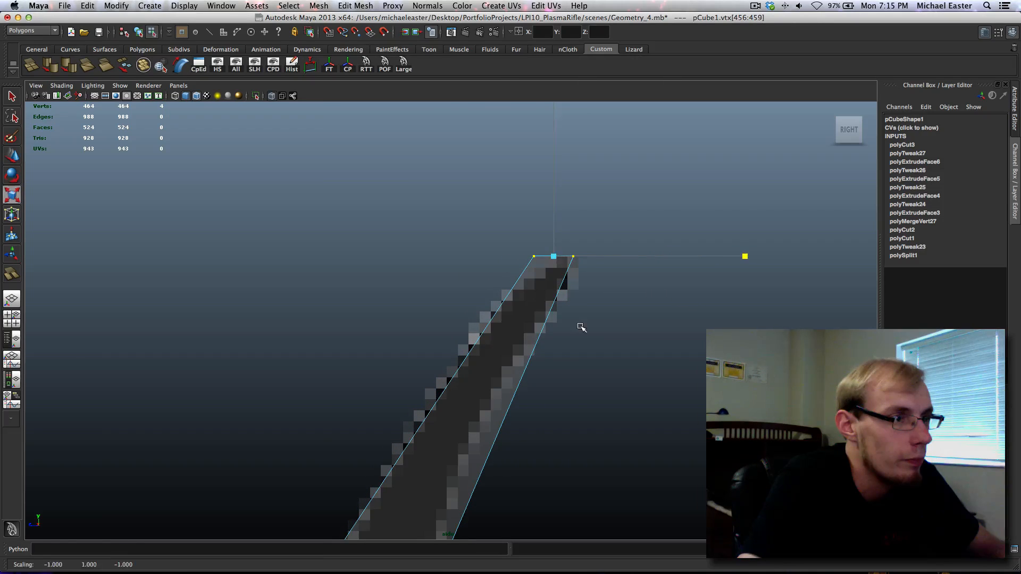
key(w)
mouse_move(617, 325)
middle_down()
mouse_move(642, 327)
mouse_move(633, 327)
middle_up()
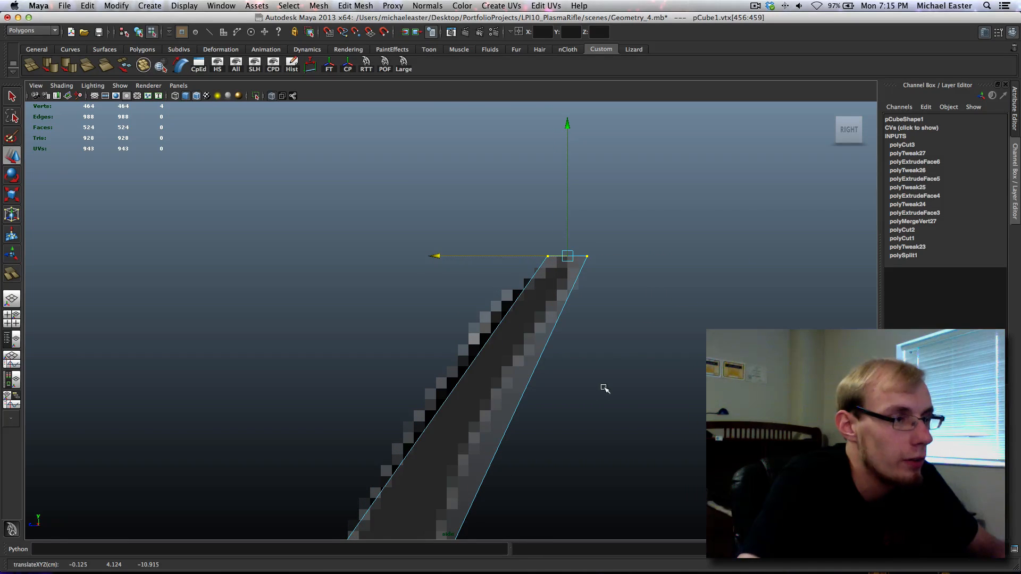
Cut the fin's long uppermost segment with five horizontal cuts spread between its lower line and the tip.
alt+middle_drag(509, 335, 615, 123)
alt+middle_drag(516, 305, 479, 326)
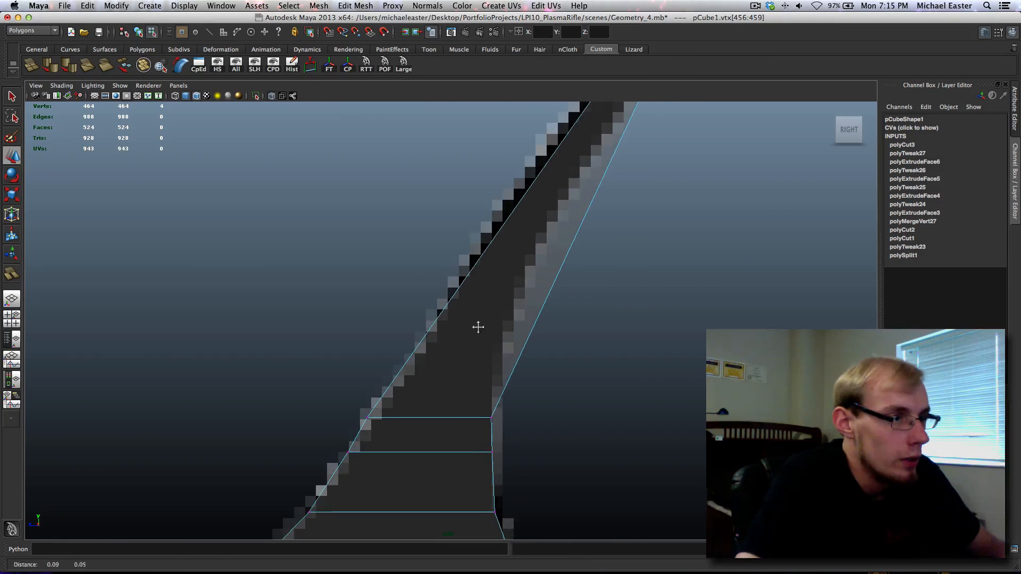
right_drag(458, 315, 450, 269)
key(q)
right_drag(462, 319, 534, 294)
drag(461, 336, 683, 310)
shift+right_drag(519, 265, 590, 238)
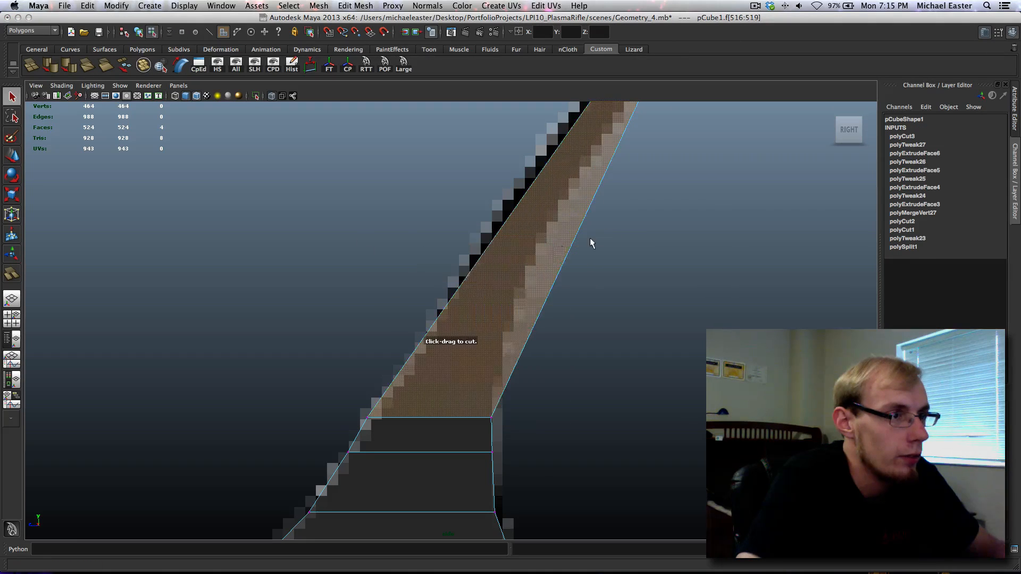
click(595, 275)
click(596, 199)
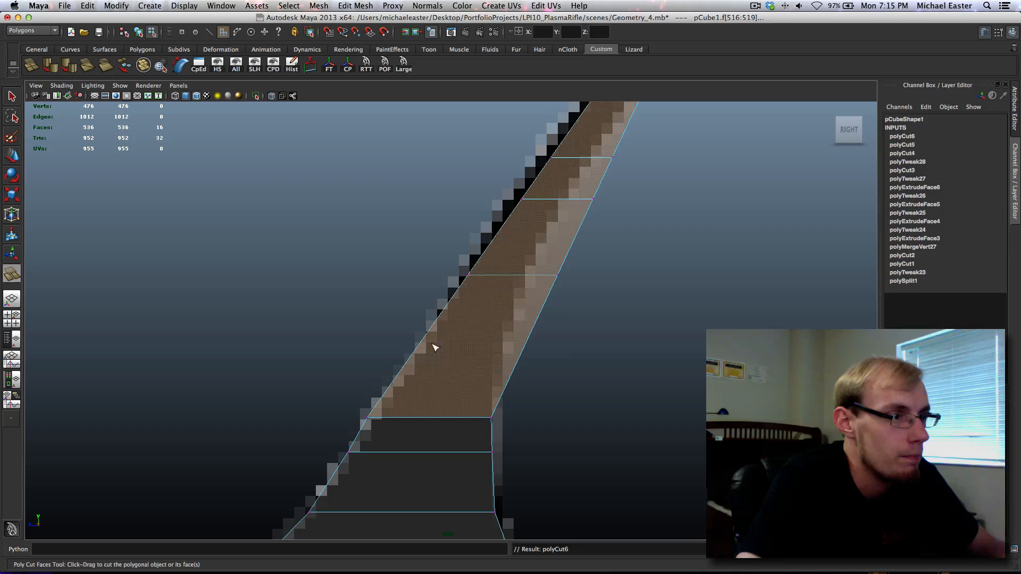
shift+drag(433, 348, 632, 360)
alt+middle_drag(648, 249, 600, 405)
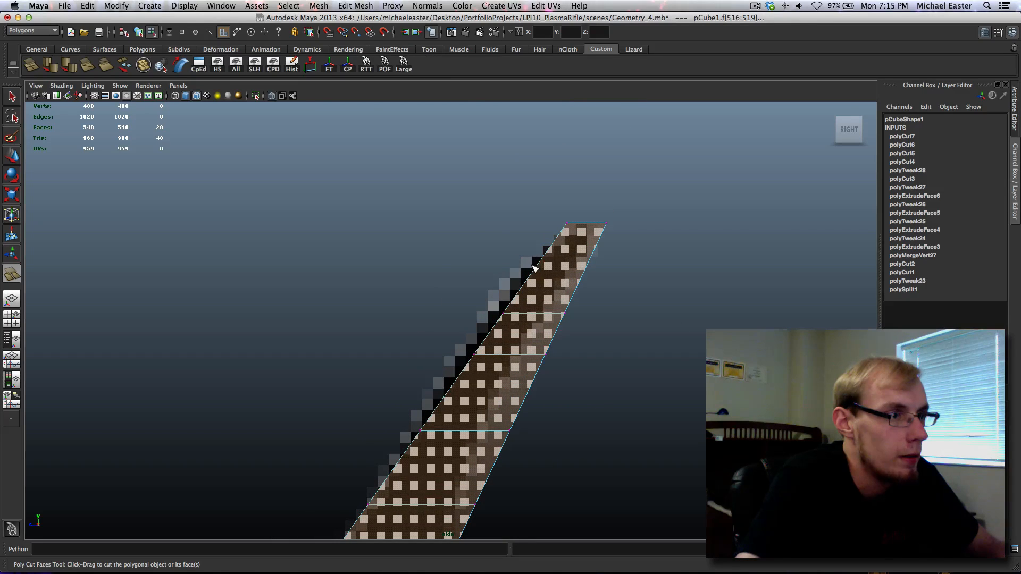
click(533, 266)
Fit the front and rear vertex pairs of the lowest of the five new cuts to the reference outline.
alt+middle_drag(551, 377, 564, 321)
right_drag(564, 317, 502, 316)
key(q)
drag(501, 312, 539, 358)
key(w)
drag(402, 343, 397, 343)
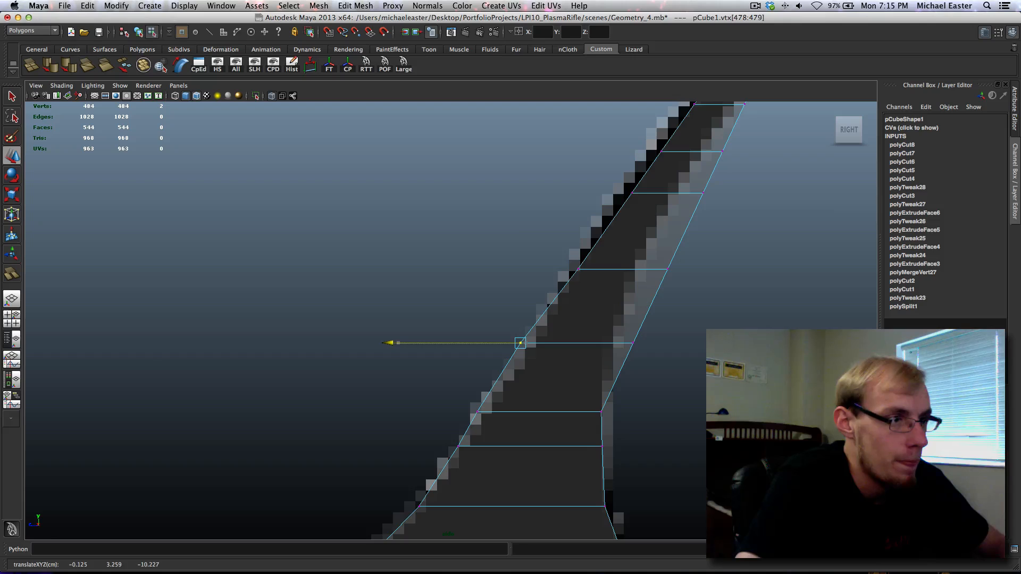
drag(630, 336, 672, 360)
drag(500, 343, 477, 343)
Move the front vertex pair of the second new cut outward and its rear pair inward onto the reference outline.
drag(572, 248, 609, 283)
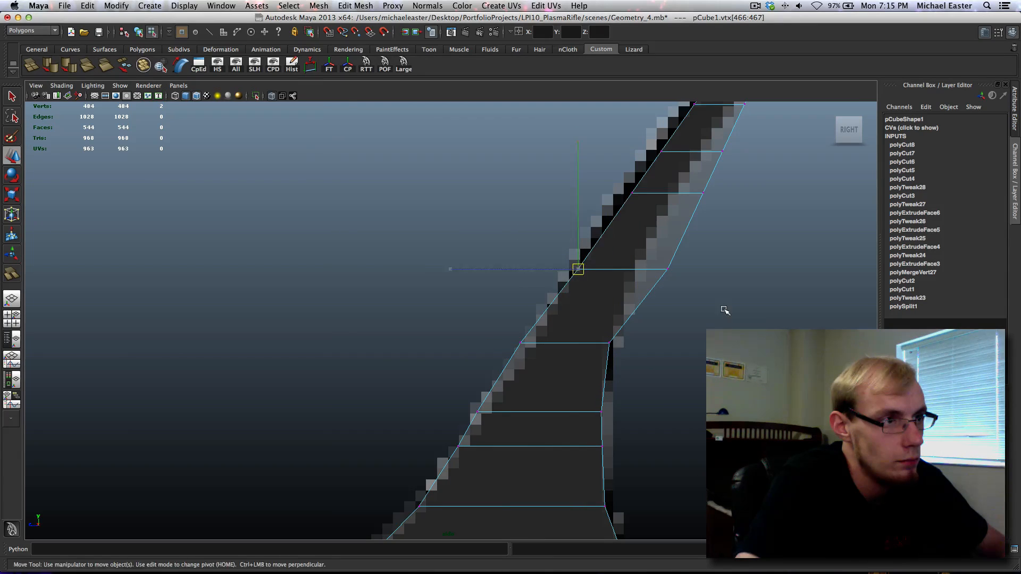
middle_drag(725, 308, 716, 309)
drag(645, 237, 775, 303)
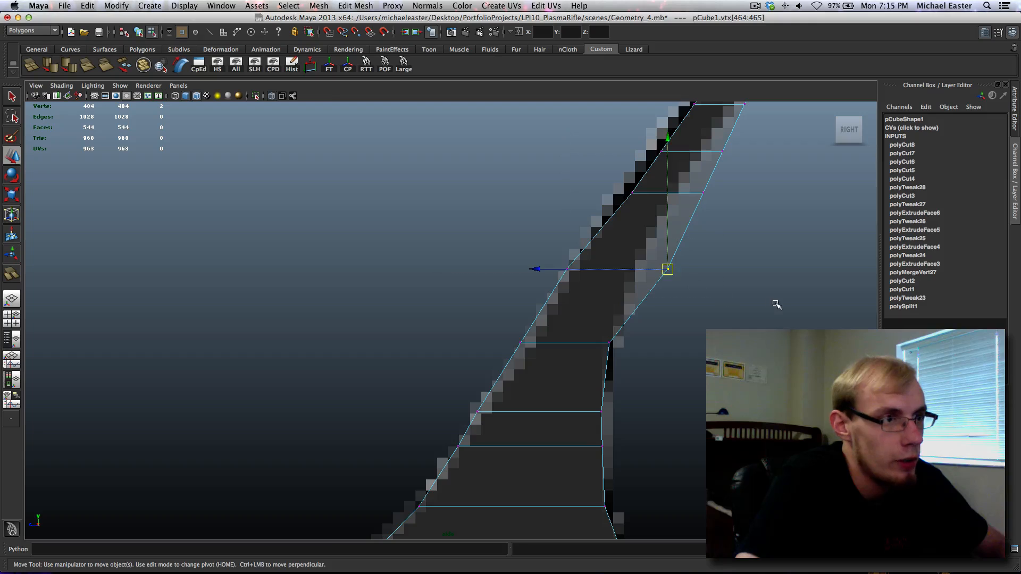
middle_drag(775, 303, 637, 404)
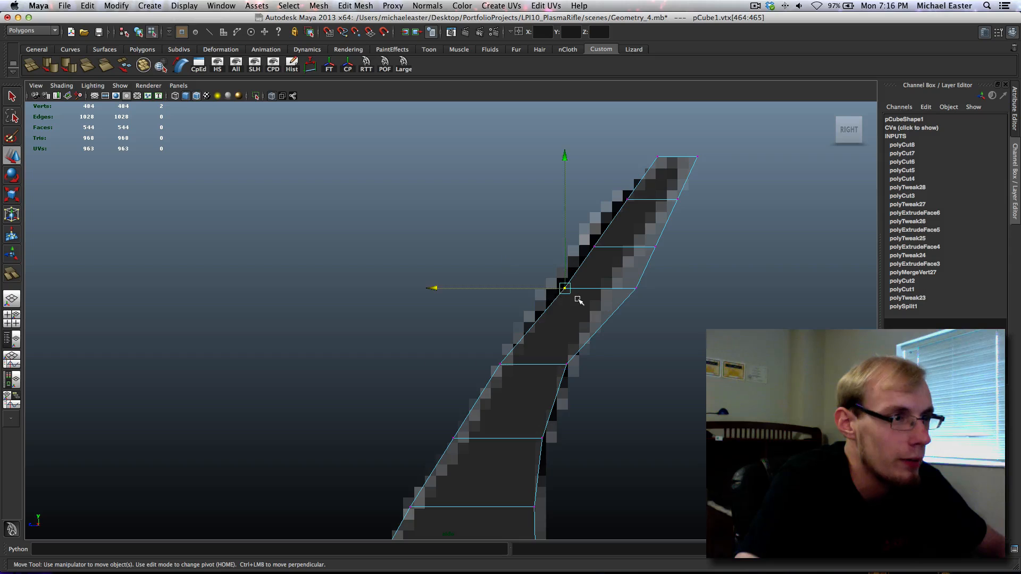
Move the third new cut's front vertex pair outward to the outline and fine-tune the second cut's front pair.
middle_drag(579, 301, 563, 301)
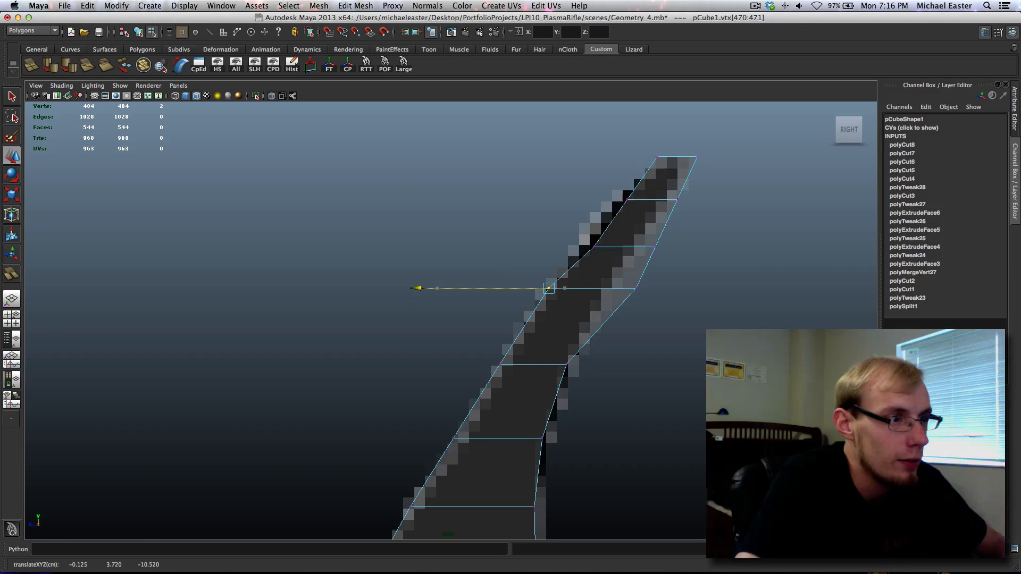
drag(446, 342, 521, 376)
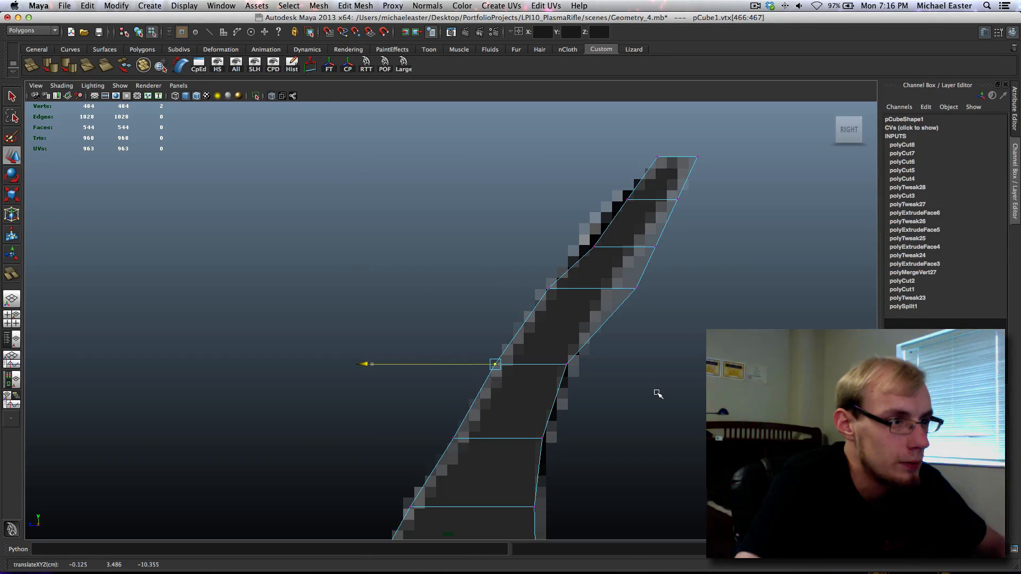
middle_drag(657, 393, 658, 394)
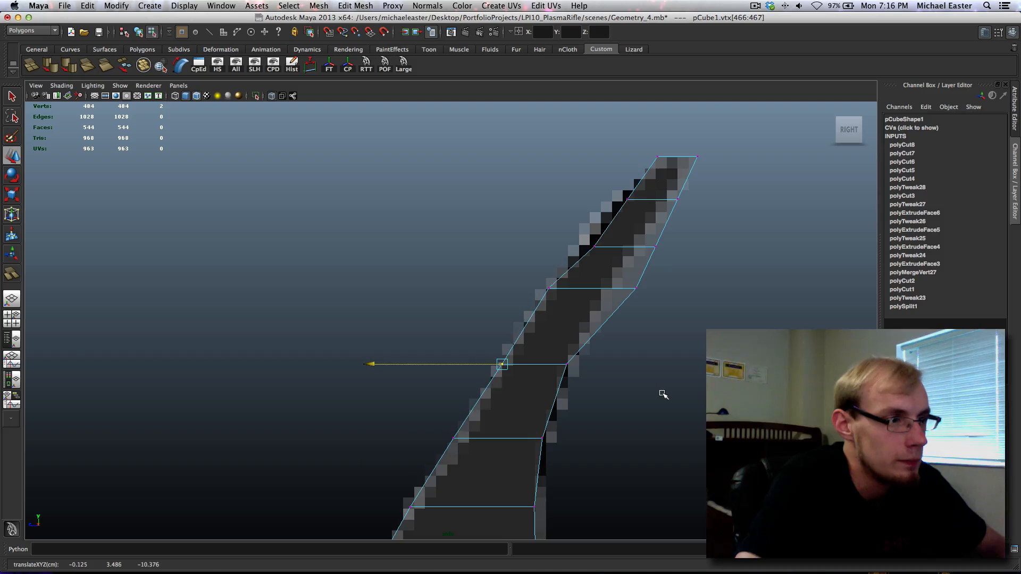
drag(541, 273, 563, 301)
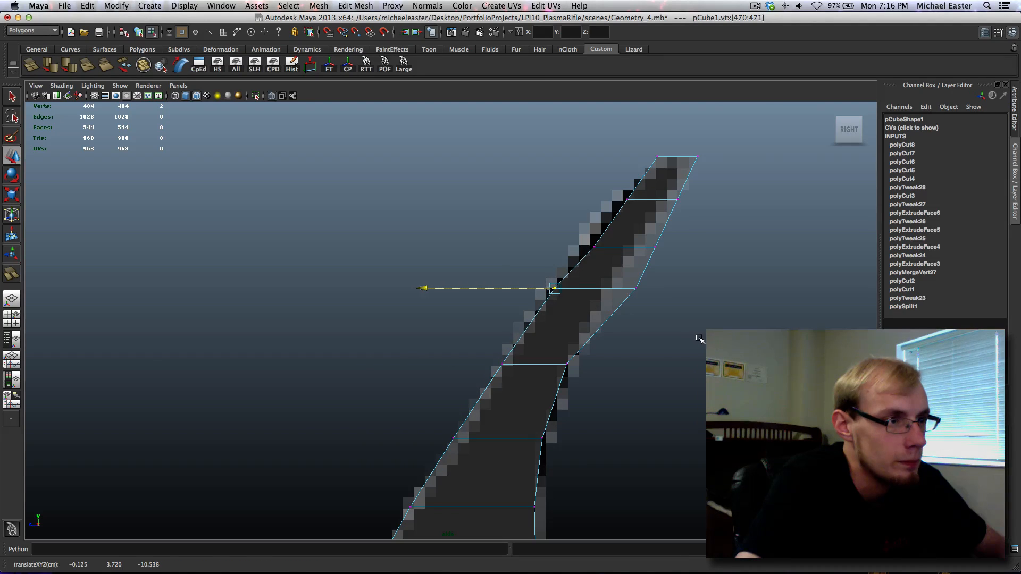
Fit the front and rear vertex pairs of the remaining cuts up to the tip onto the fin's reference outline.
middle_drag(699, 339, 691, 335)
drag(552, 348, 581, 376)
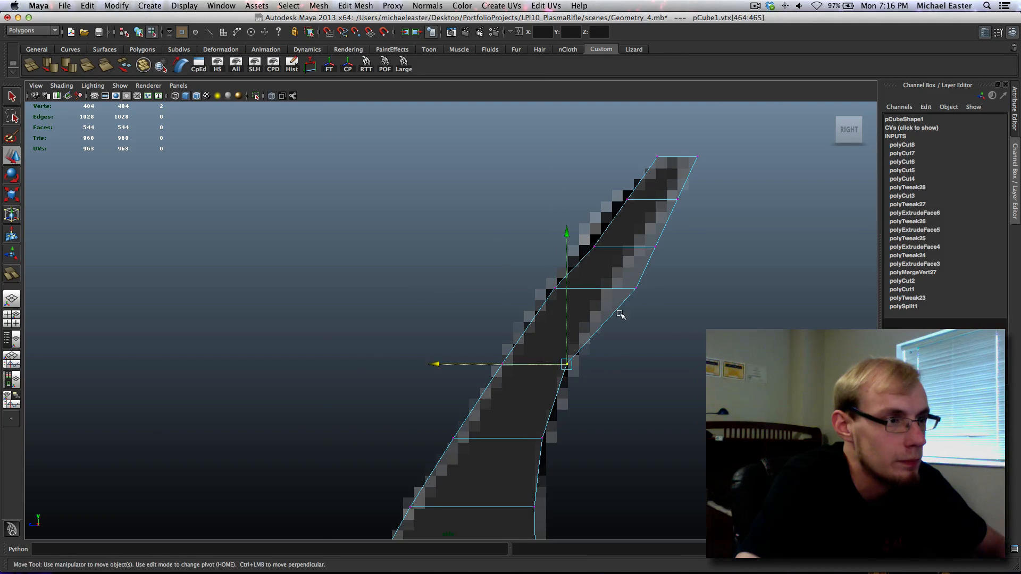
middle_drag(730, 319, 702, 383)
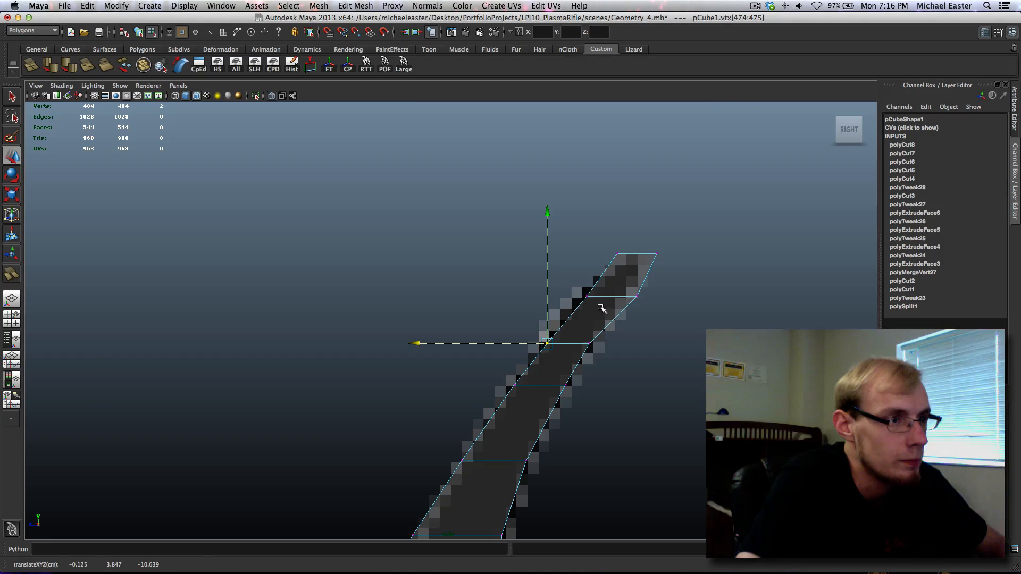
drag(558, 269, 617, 315)
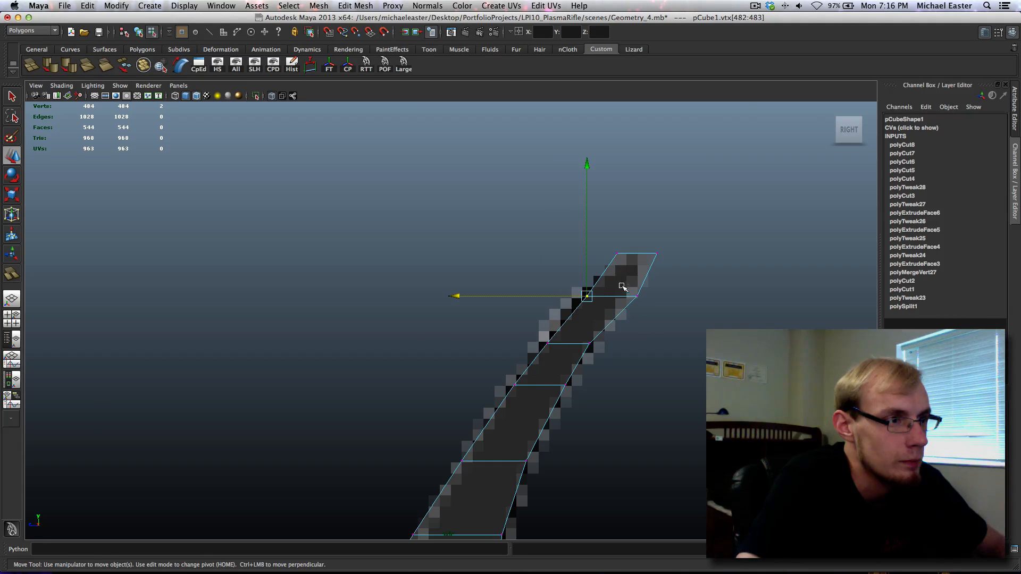
middle_drag(702, 330, 666, 337)
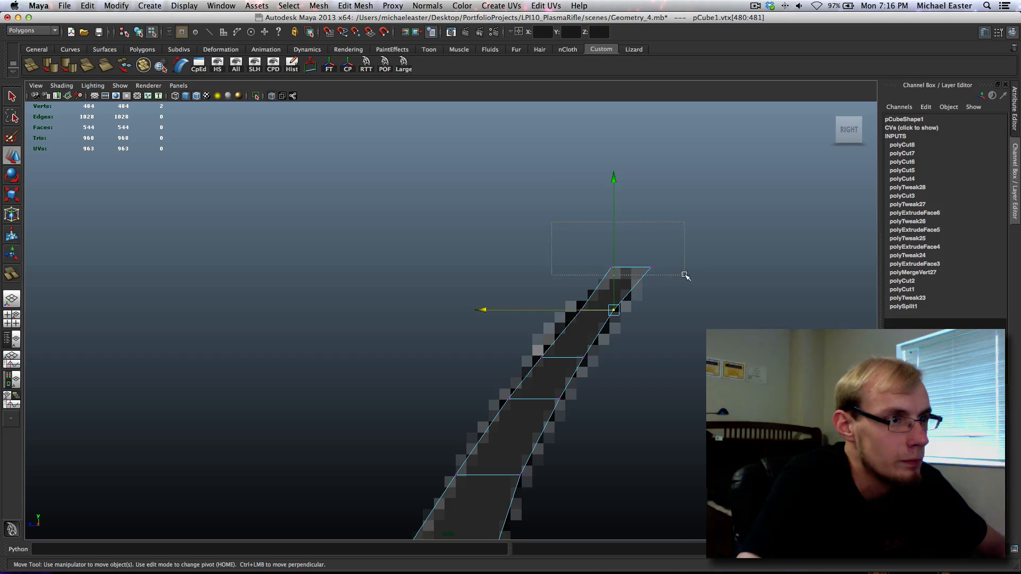
Merge the front and rear vertices on each side of the fin's tip so that it ends in a single edge.
key(space)
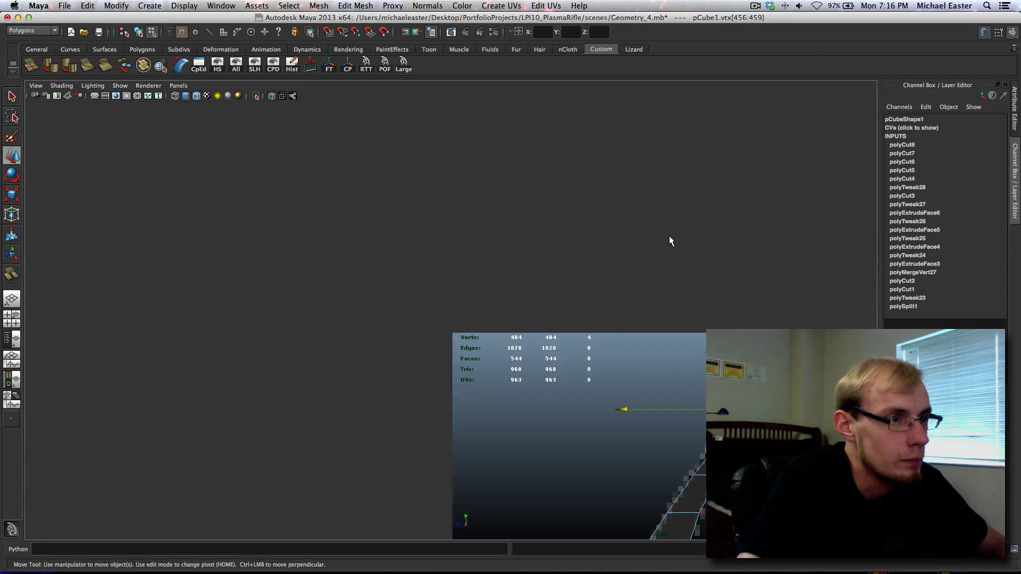
key(space)
key(f)
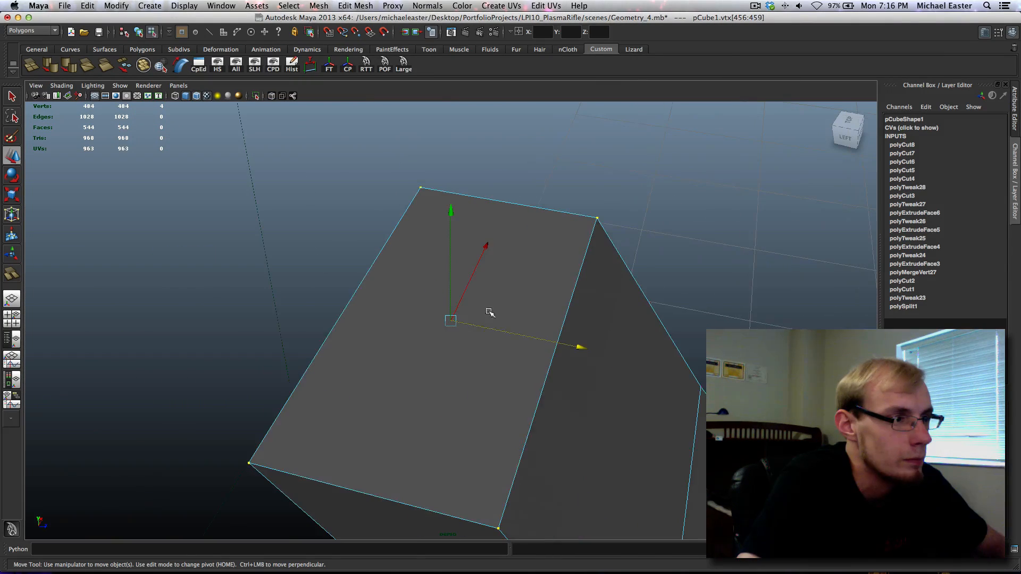
alt+drag(419, 381, 502, 389)
alt+drag(426, 358, 379, 297)
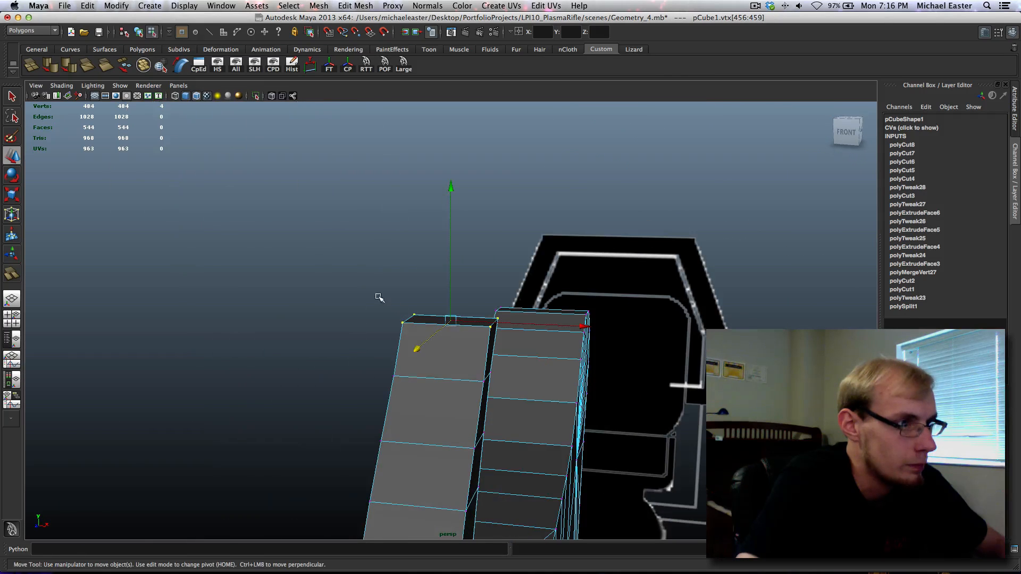
drag(423, 325, 623, 311)
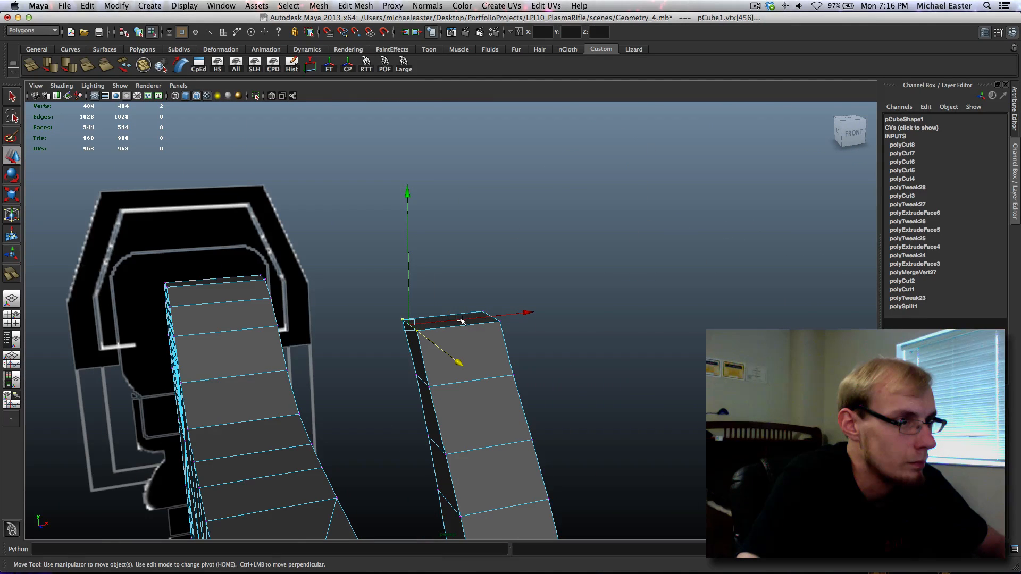
shift+right_drag(624, 323, 660, 207)
drag(433, 251, 528, 316)
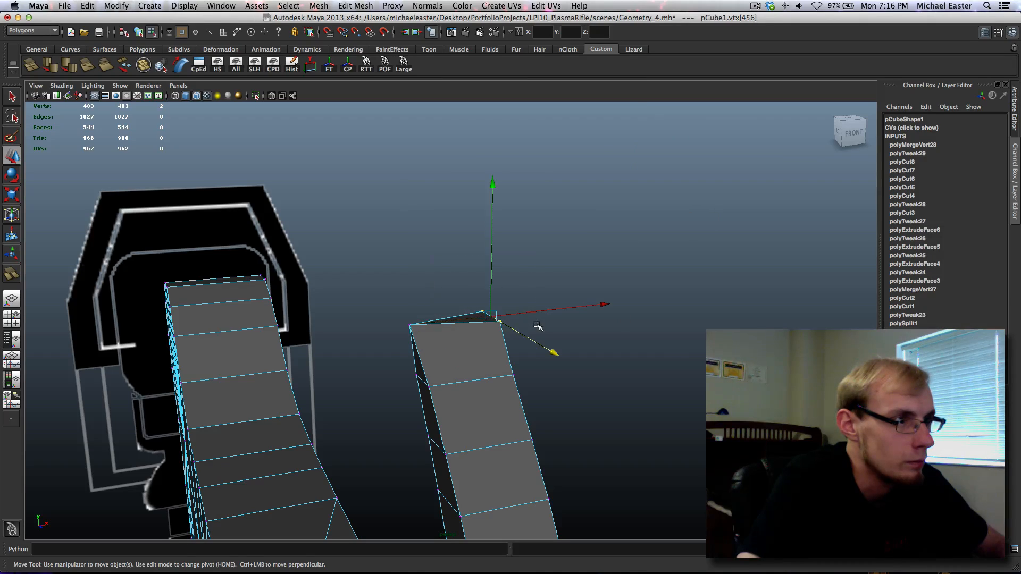
shift+right_drag(537, 325, 534, 313)
alt+drag(534, 314, 513, 239)
Move the two merged tip vertices slightly rearward to match the reference in the side view, and return to object mode.
key(space)
key(space)
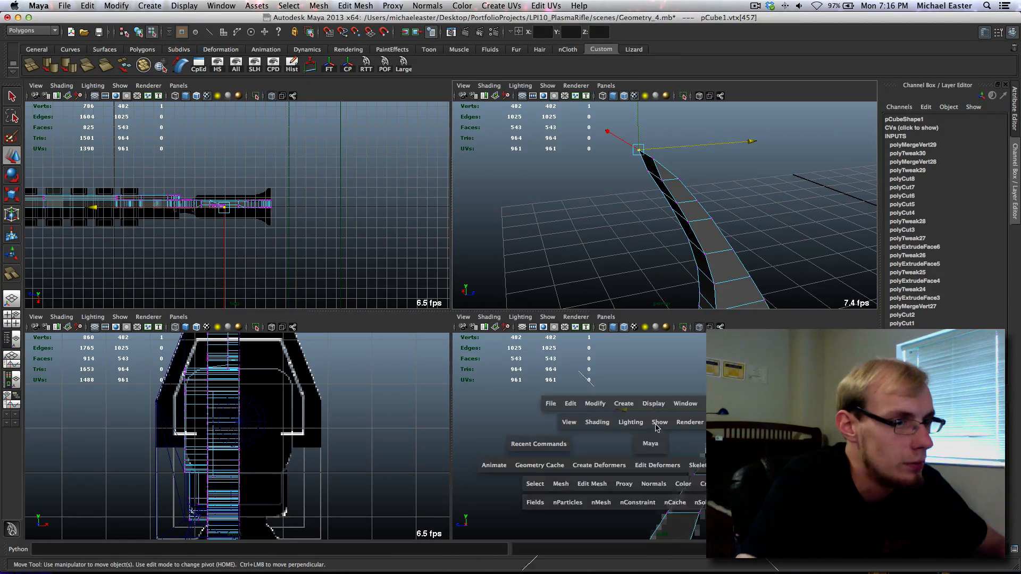
key(space)
shift+right_drag(581, 342, 597, 230)
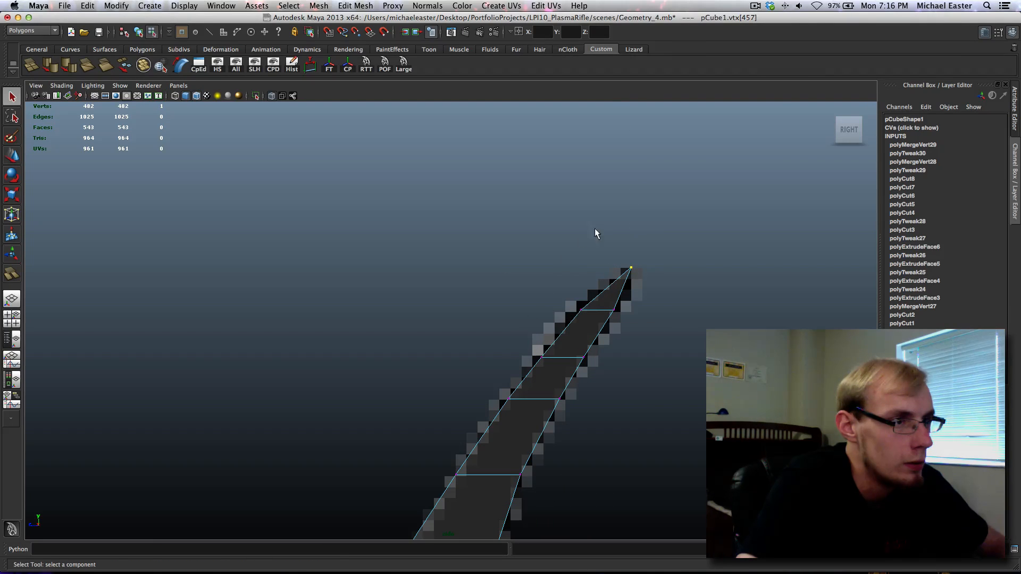
drag(597, 230, 661, 282)
middle_drag(671, 276, 675, 277)
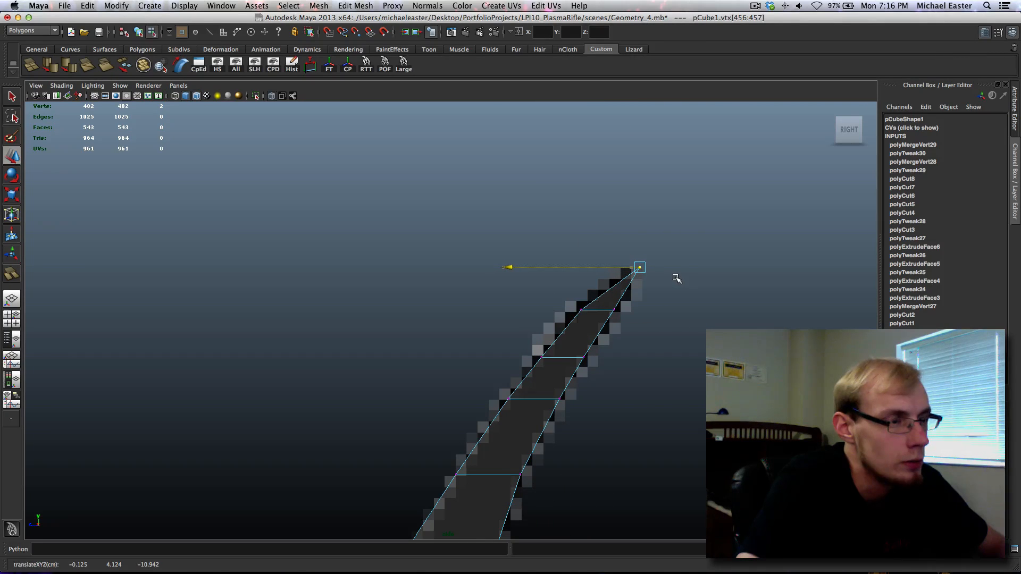
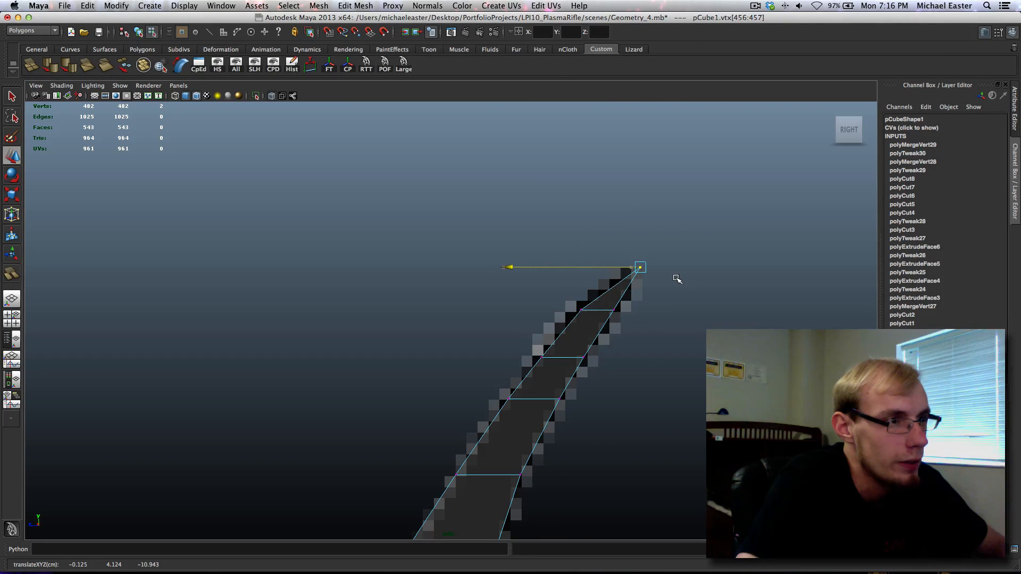
scroll(676, 279, down, 6)
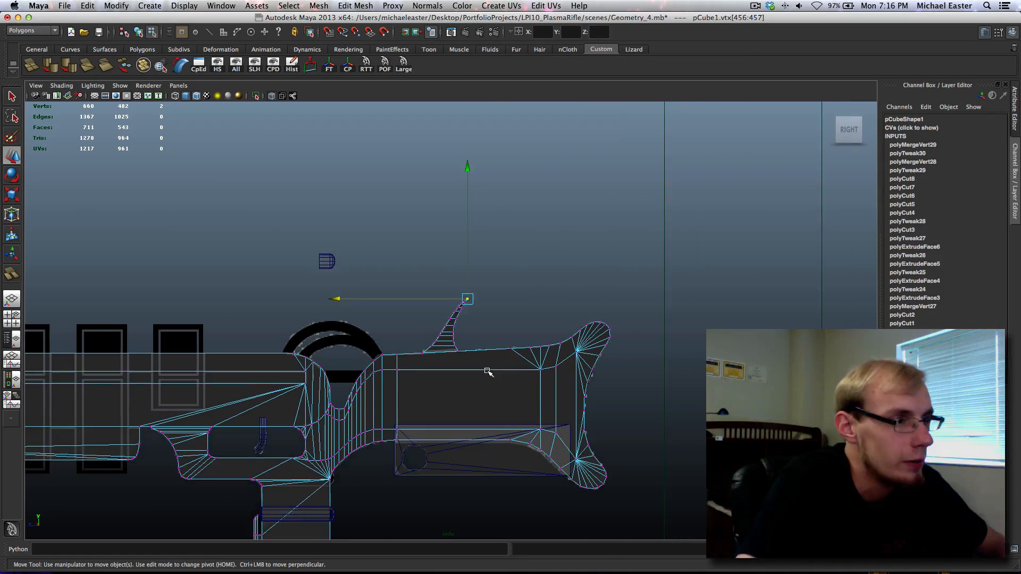
alt+middle_drag(474, 348, 585, 308)
key(F8)
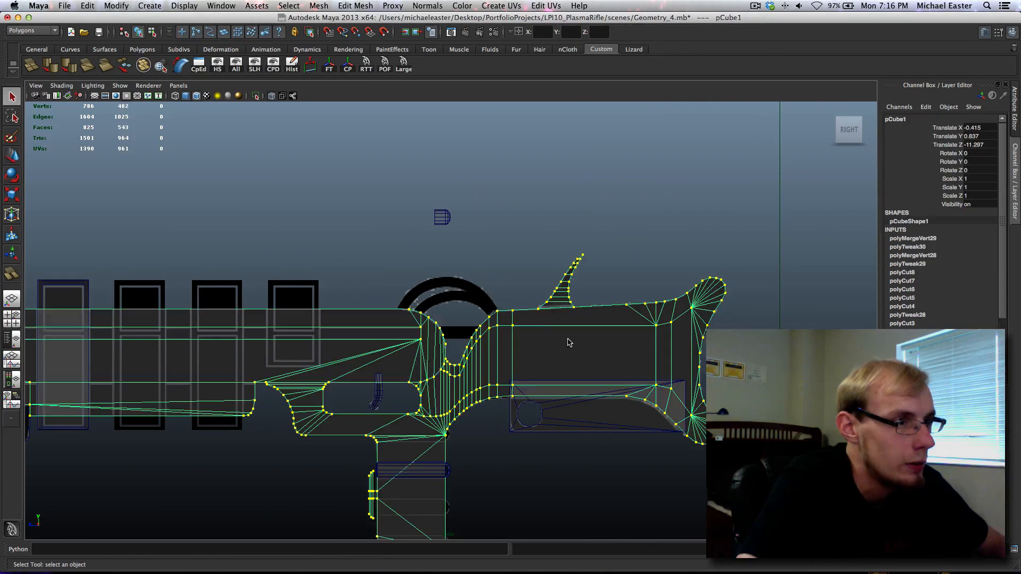
Split the fin's lowest rear face diagonally from its outer bottom corner to the opposite upper corner.
key(space)
key(space)
alt+drag(617, 207, 474, 315)
scroll(589, 304, down, 5)
scroll(474, 314, up, 5)
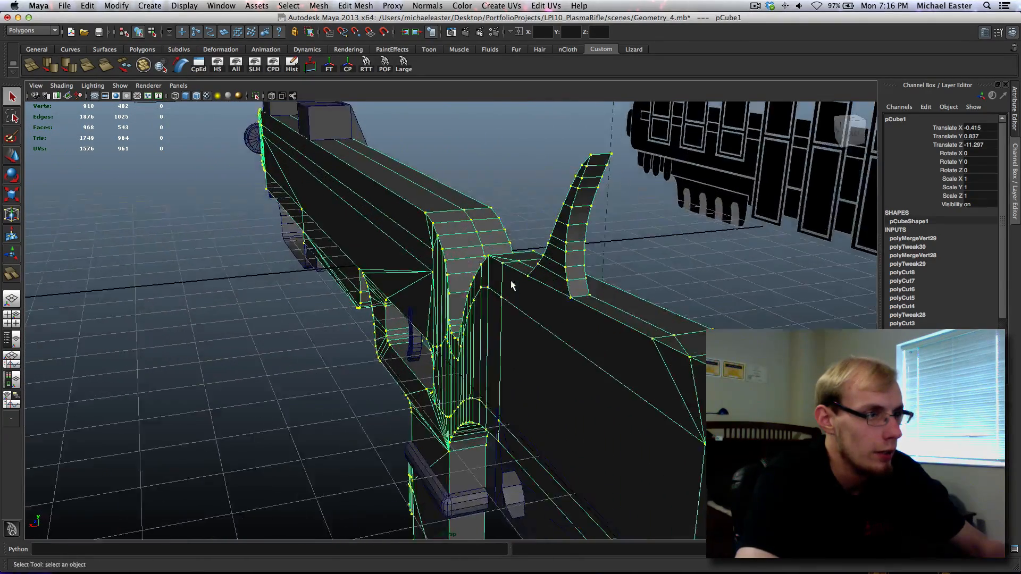
alt+drag(510, 280, 505, 234)
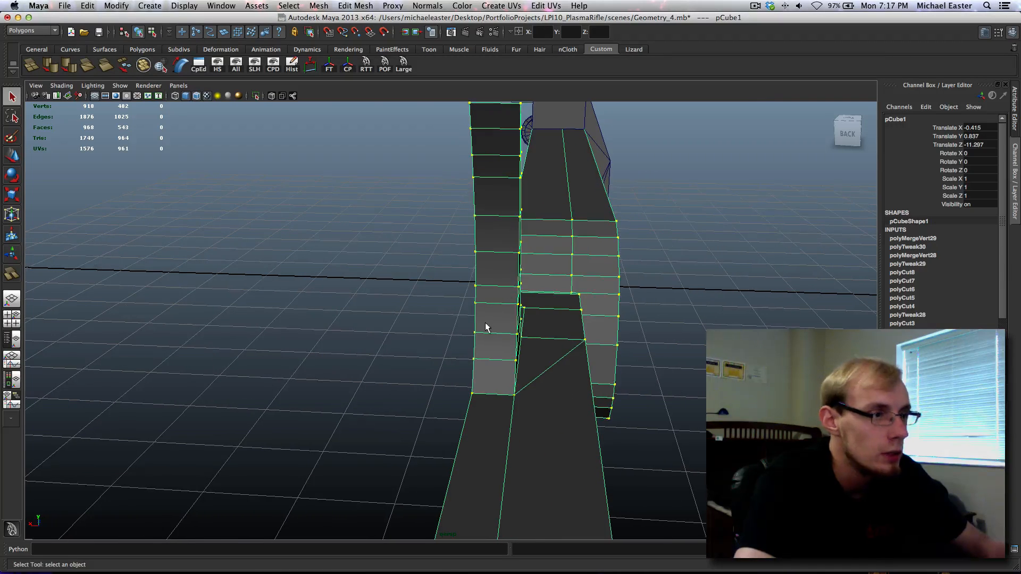
shift+right_drag(497, 346, 478, 349)
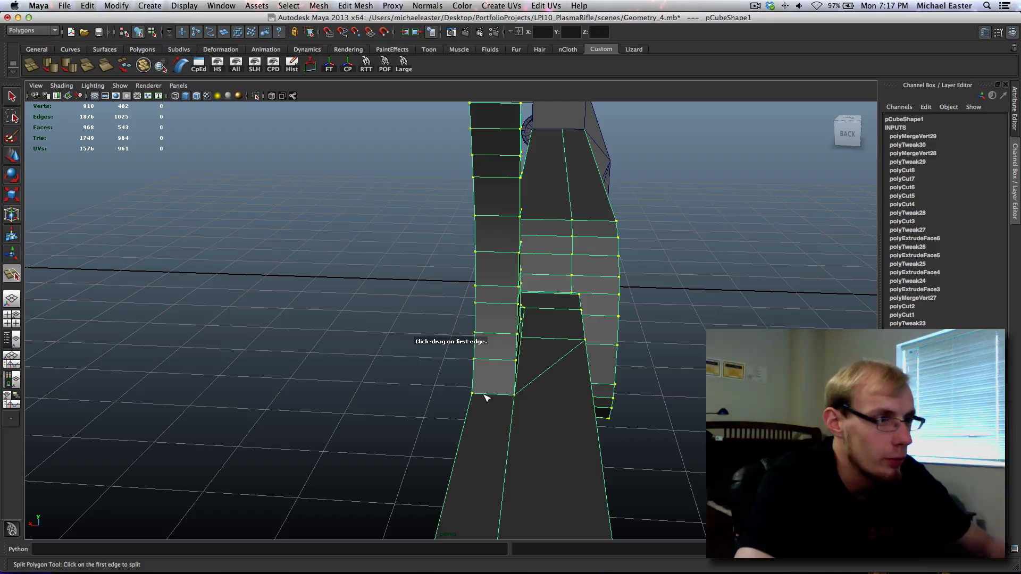
drag(488, 396, 468, 394)
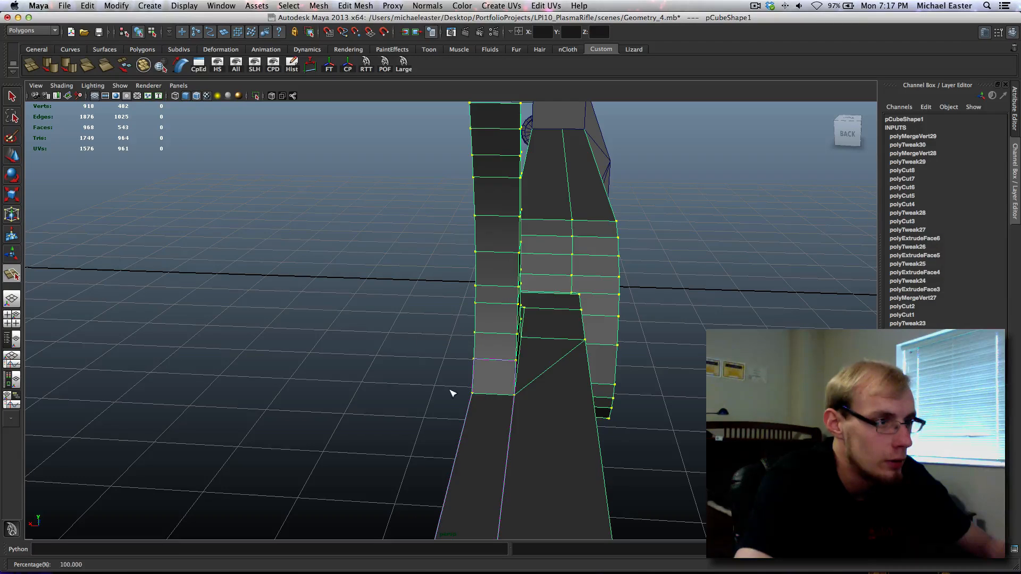
drag(501, 361, 413, 353)
key(Return)
Split the fin's lowest front face diagonally from its outer bottom corner to the opposite upper corner.
key(y)
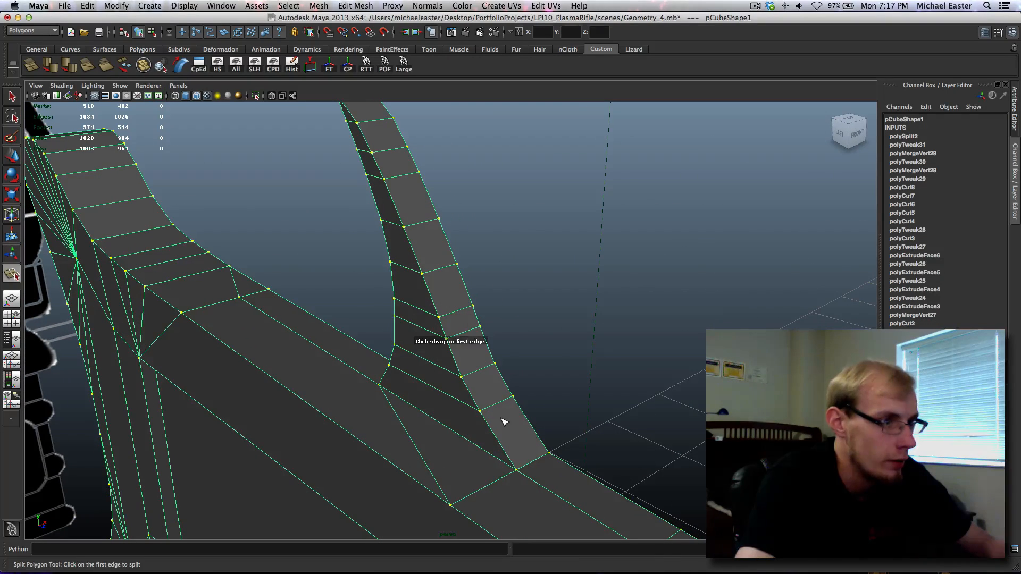
click(549, 461)
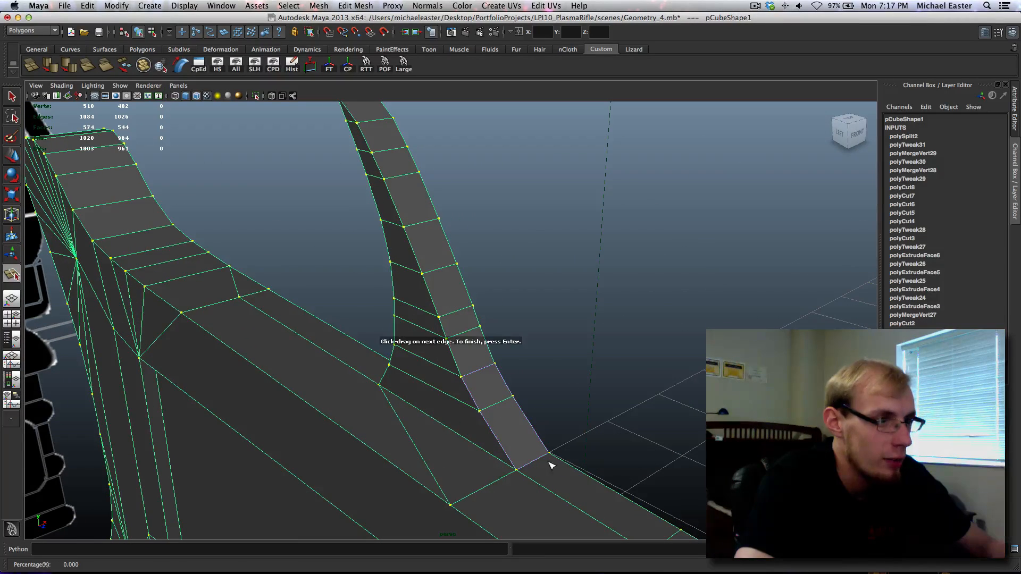
click(540, 460)
key(Return)
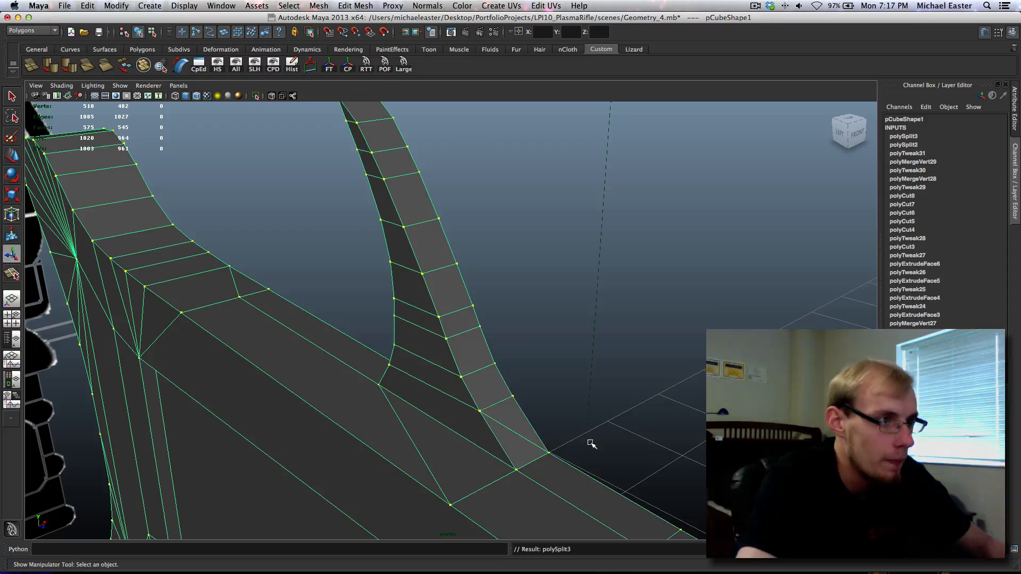
Try to insert a lengthwise edge loop along the fin's front and rear faces.
shift+right_drag(488, 404, 449, 392)
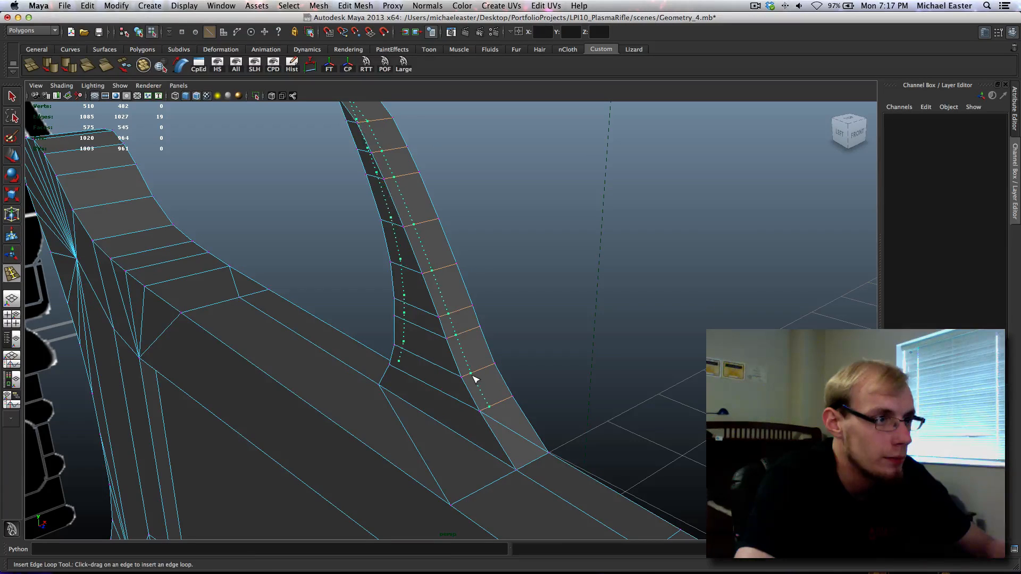
click(474, 379)
alt+drag(566, 388, 519, 382)
key(z)
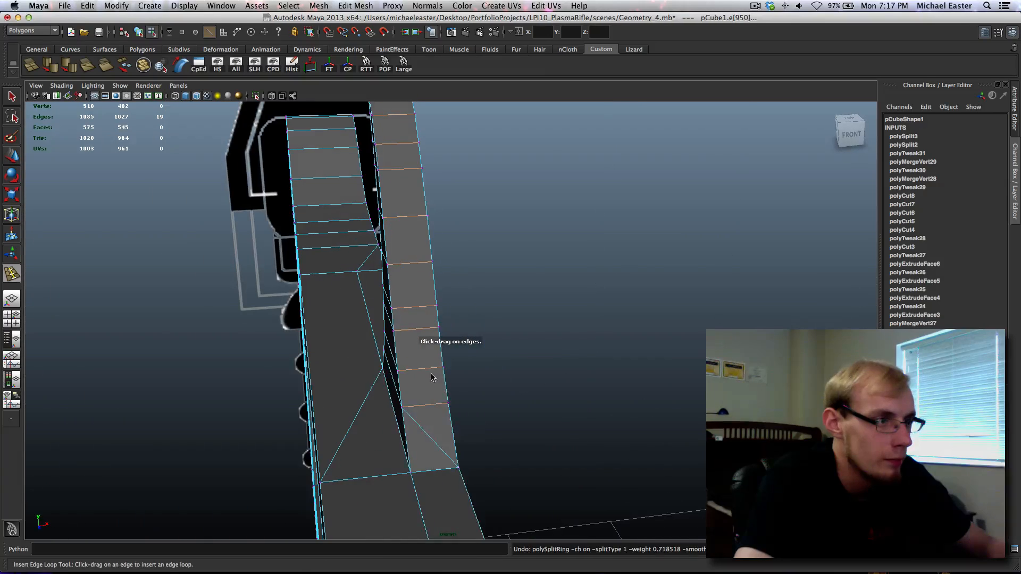
Select the fin's front faces from just above the diagonally split face up to the tip.
key(q)
click(428, 388)
shift+click(419, 340)
shift+click(414, 319)
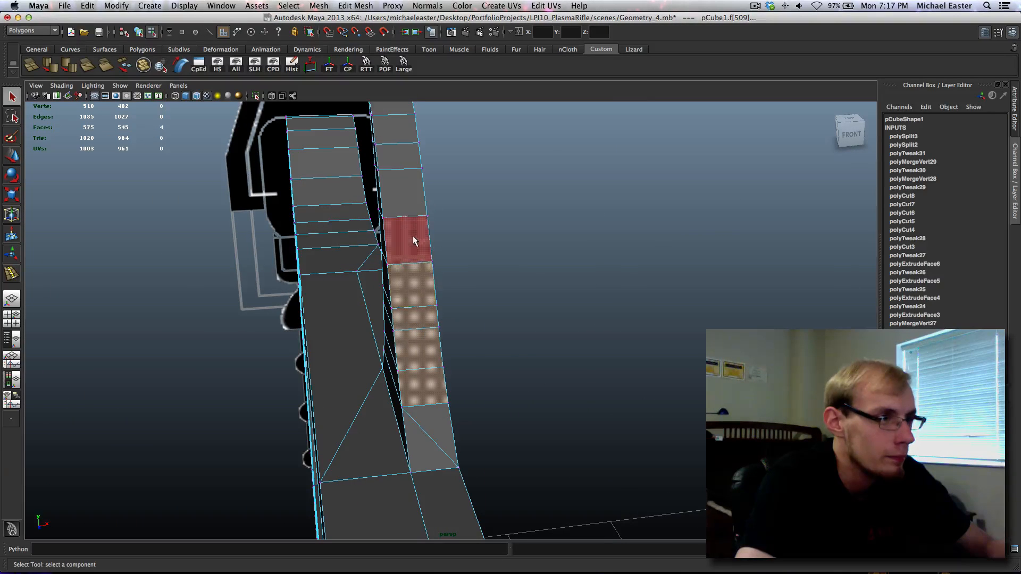
alt+middle_drag(436, 291, 451, 372)
shift+click(451, 367)
shift+click(454, 296)
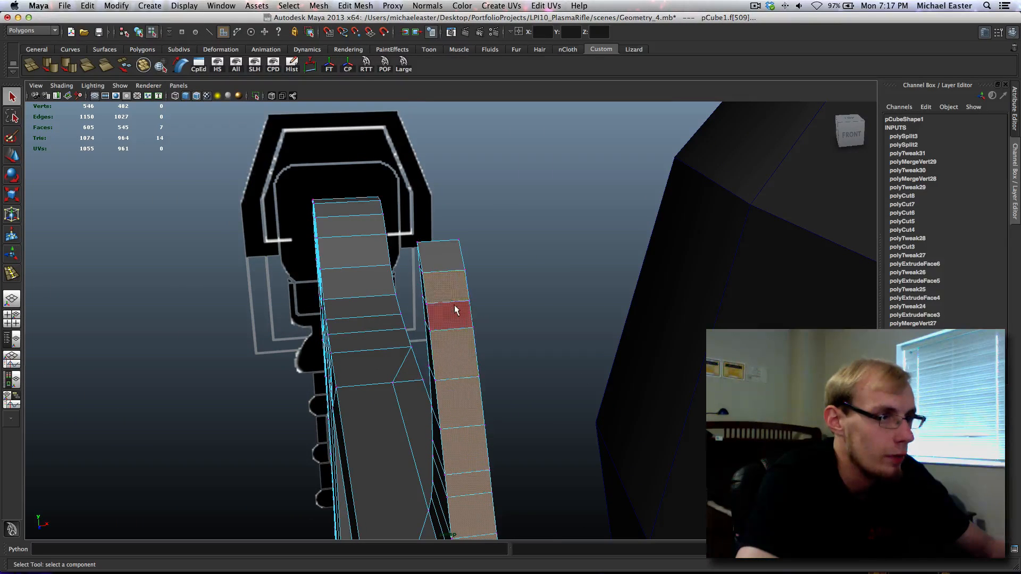
shift+click(454, 309)
shift+click(436, 248)
Add the matching rear faces to the selection and subdivide all of them linearly with 3 divisions in U and 1 in V.
alt+drag(360, 346, 441, 257)
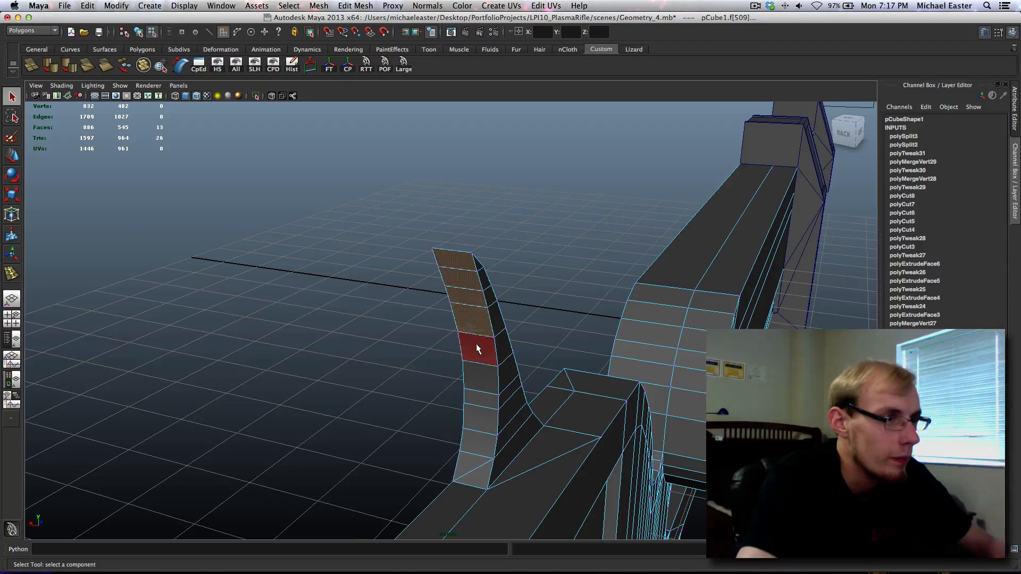
shift+click(480, 399)
shift+click(484, 420)
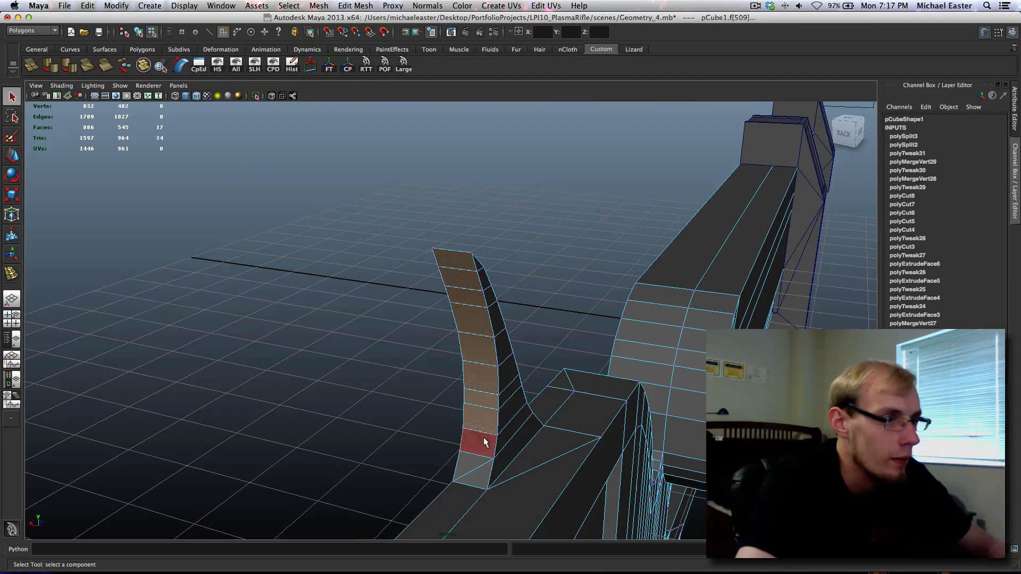
shift+right_drag(482, 376, 523, 436)
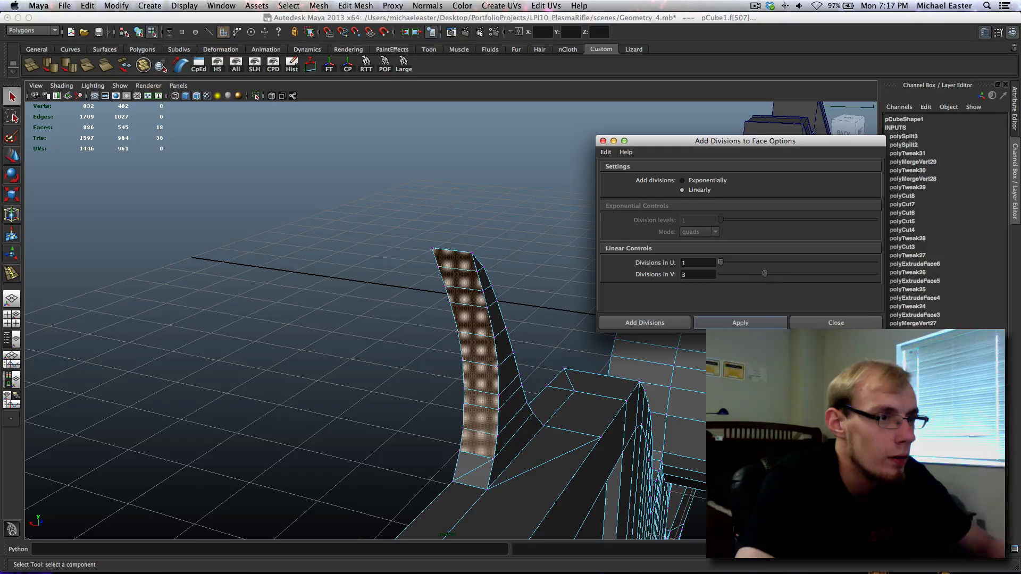
key(w)
key(z)
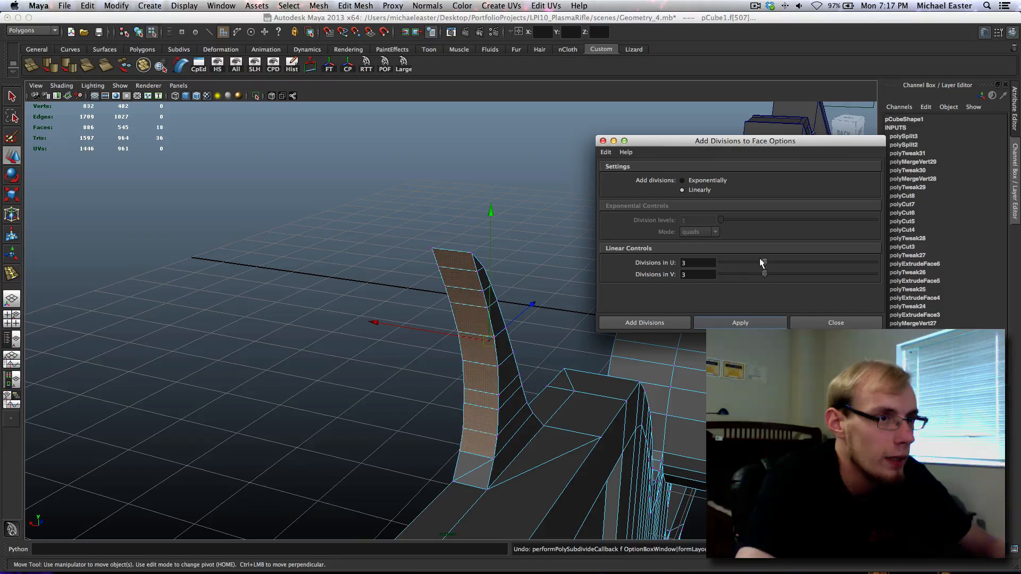
drag(746, 273, 672, 273)
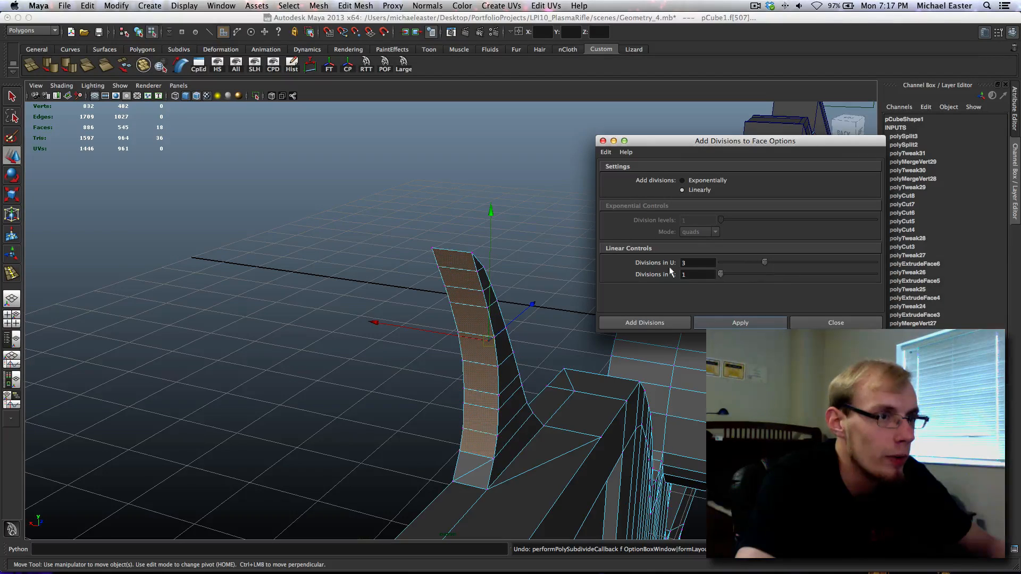
click(738, 323)
click(847, 322)
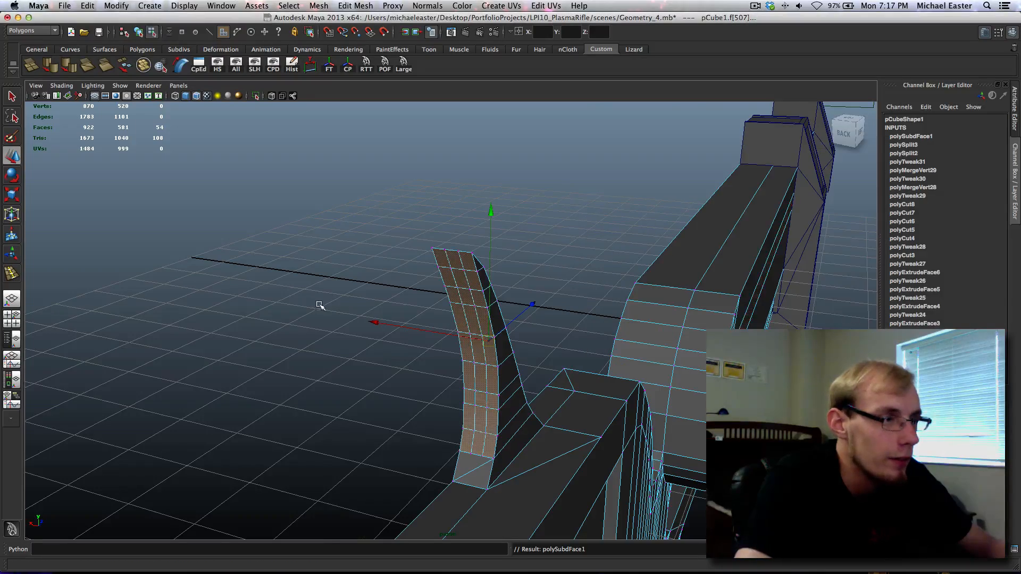
Shift the two lengthwise edge loops on the fin's front and rear faces slightly sideways toward the fin's outer side.
alt+drag(319, 304, 432, 287)
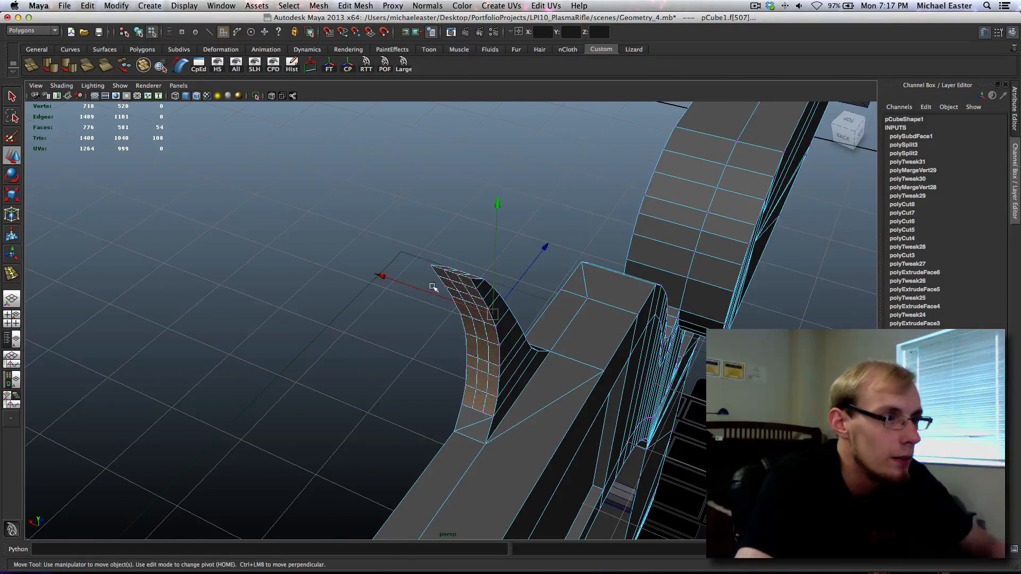
key(F10)
key(q)
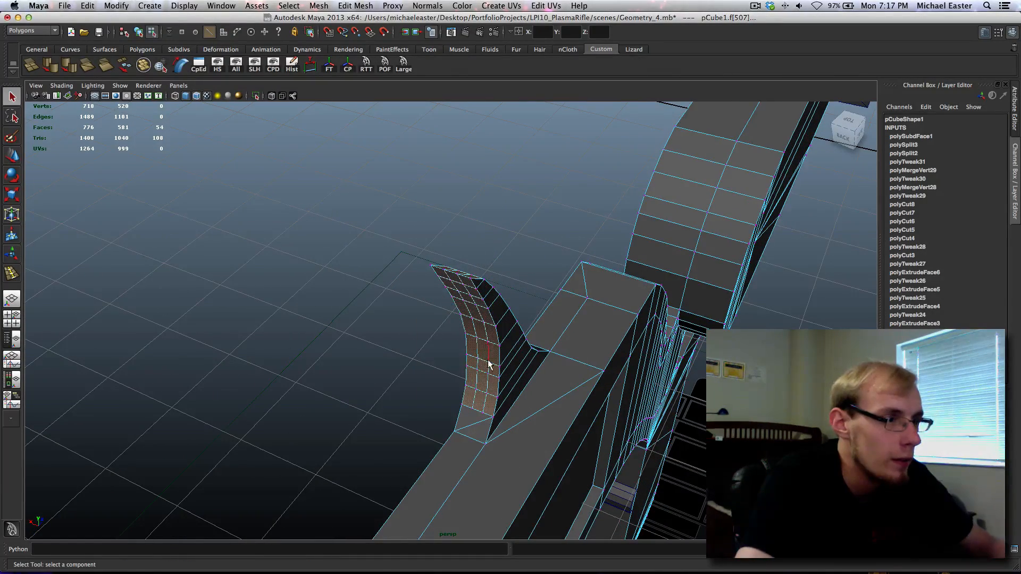
double_click(489, 364)
shift+double_click(478, 358)
alt+drag(433, 370, 468, 351)
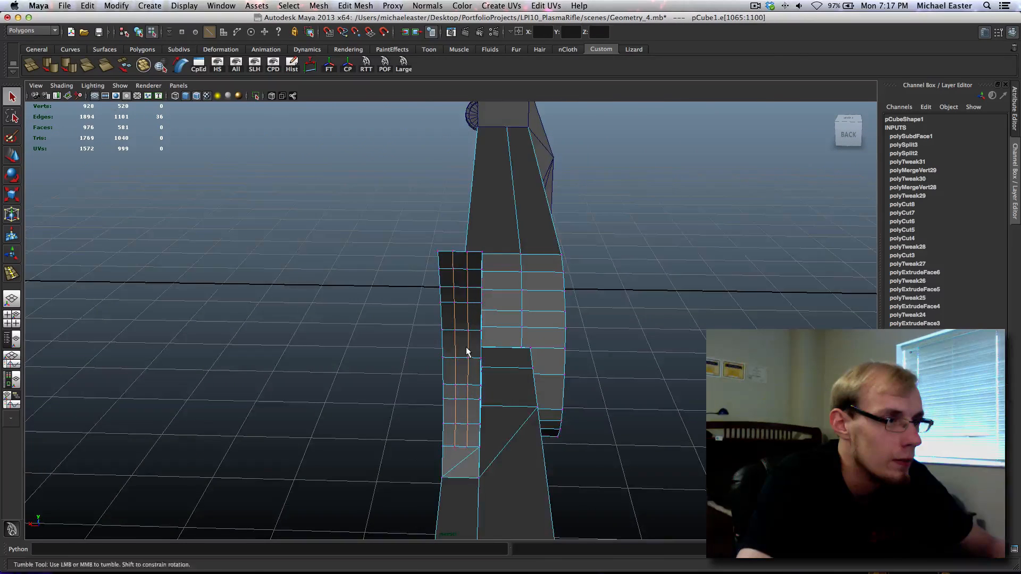
scroll(467, 351, up, 5)
key(w)
middle_drag(563, 334, 555, 334)
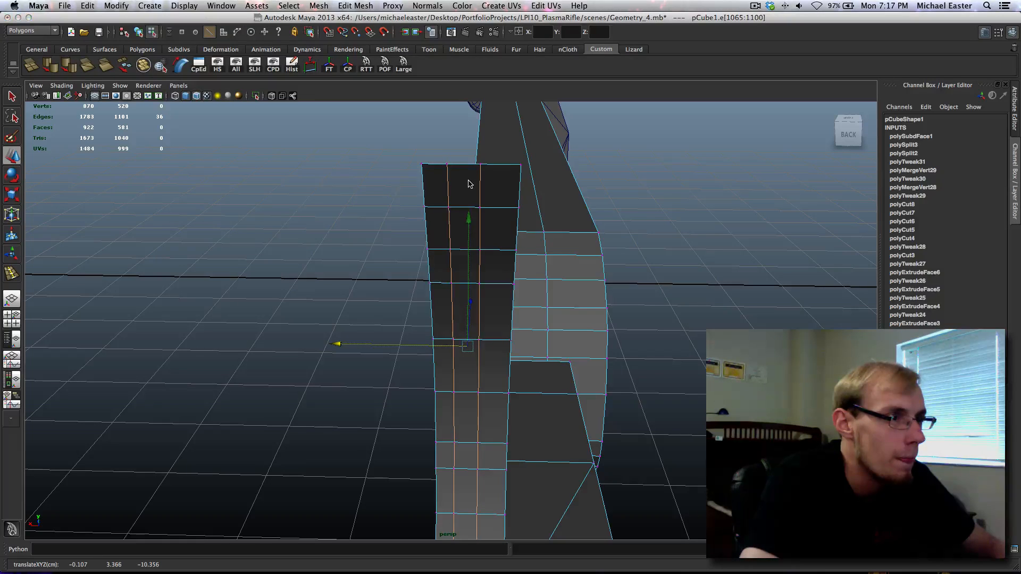
Delete the topmost middle faces on both sides of the fin's tip to open a notch.
right_drag(469, 183, 468, 227)
alt+drag(467, 228, 459, 143)
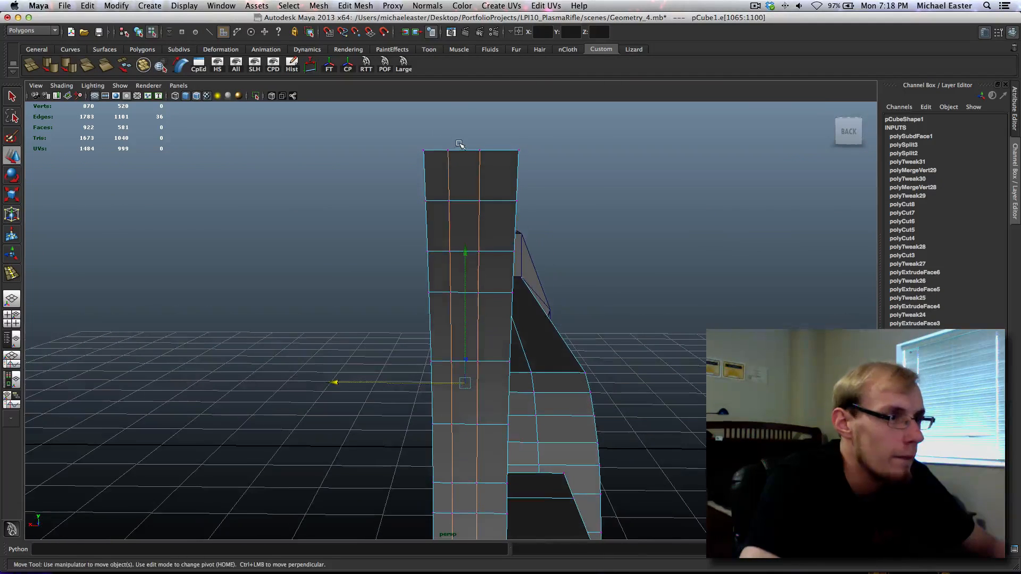
double_click(462, 169)
key(Delete)
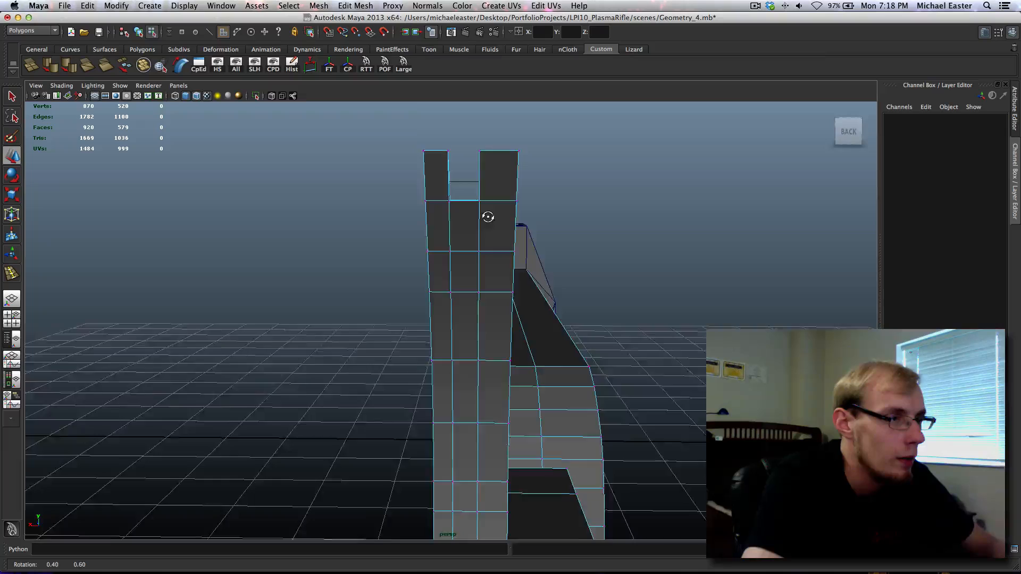
Bridge the front and rear border edges along the bottom of the tip notch with a linear path.
alt+drag(485, 216, 462, 226)
right_drag(461, 226, 468, 211)
key(q)
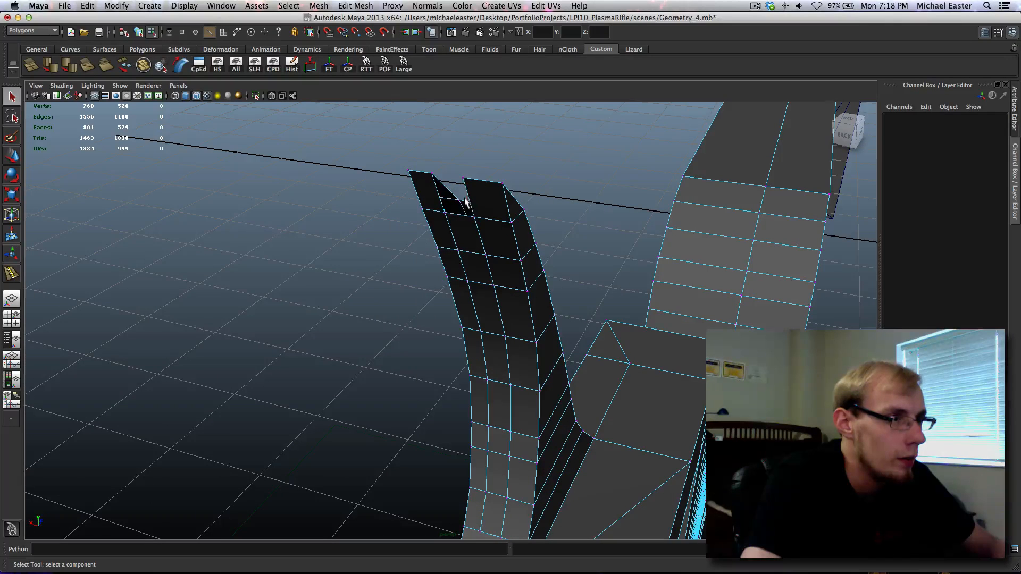
click(461, 206)
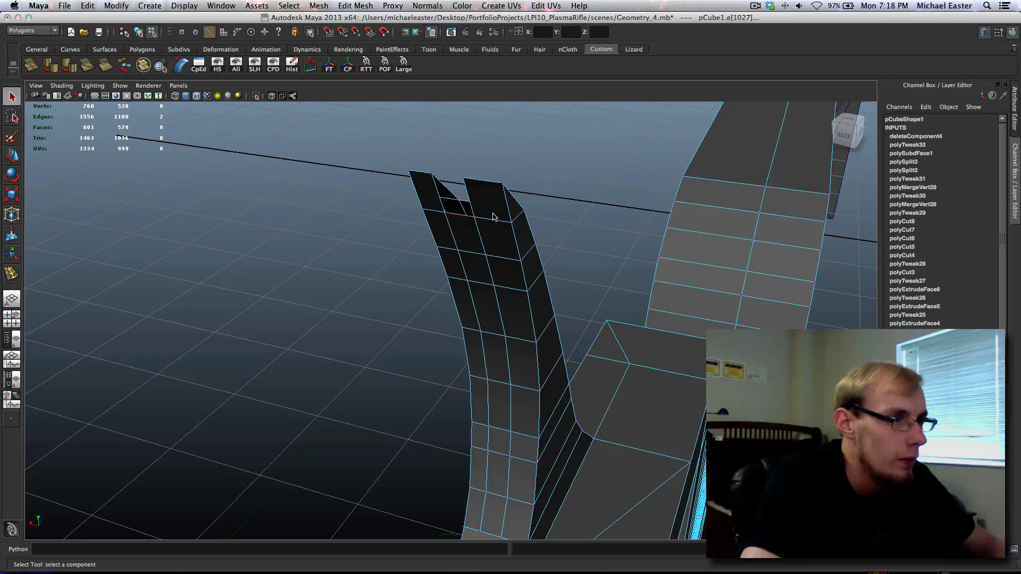
shift+right_drag(493, 215, 533, 307)
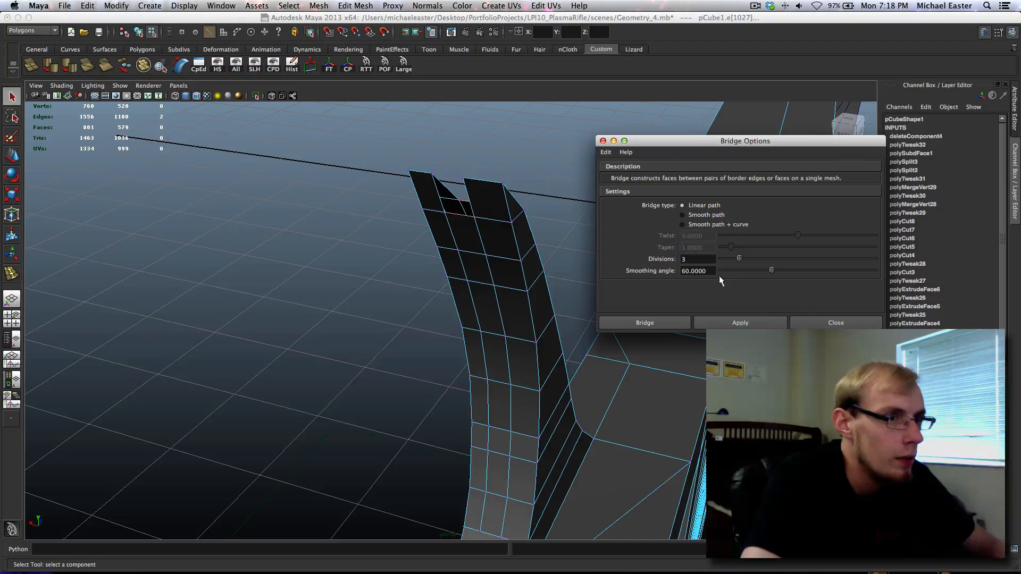
click(662, 322)
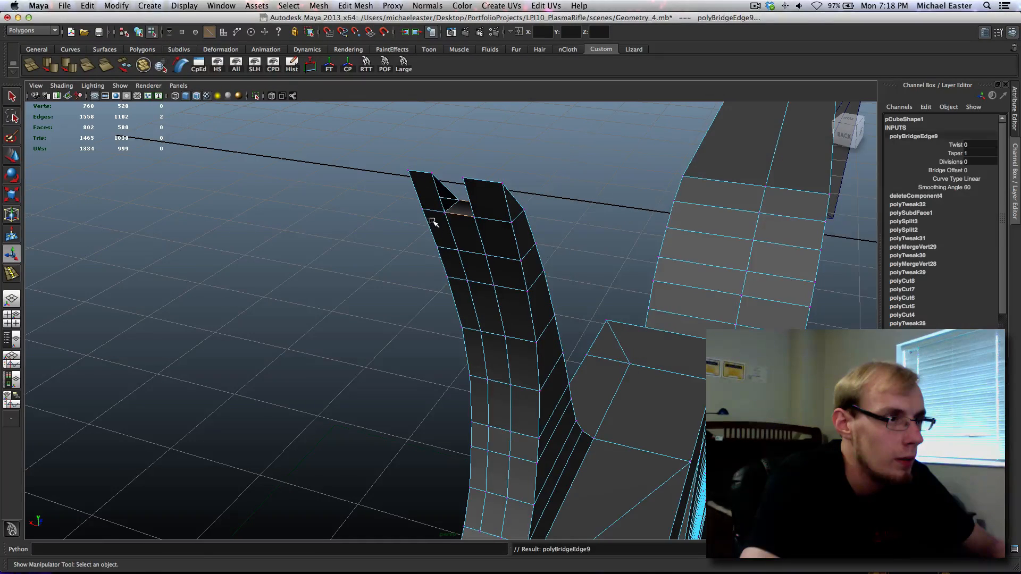
Fill the open holes on both inner side walls of the tip notch.
click(451, 206)
shift+right_drag(467, 221, 466, 326)
alt+drag(435, 250, 485, 202)
double_click(486, 196)
key(g)
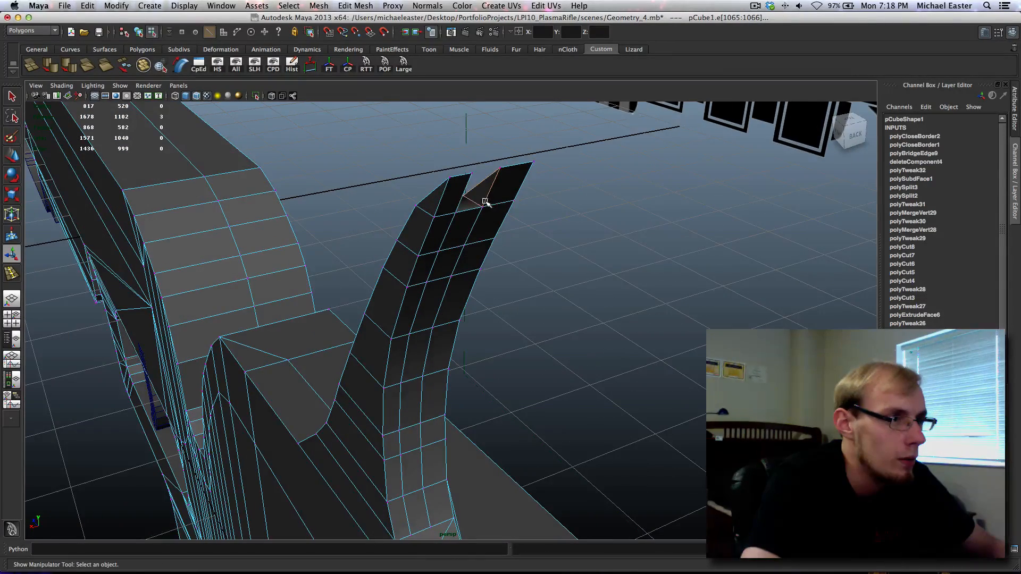
Harden the two edges where the notch floor meets its side walls.
click(473, 202)
alt+drag(522, 241, 458, 204)
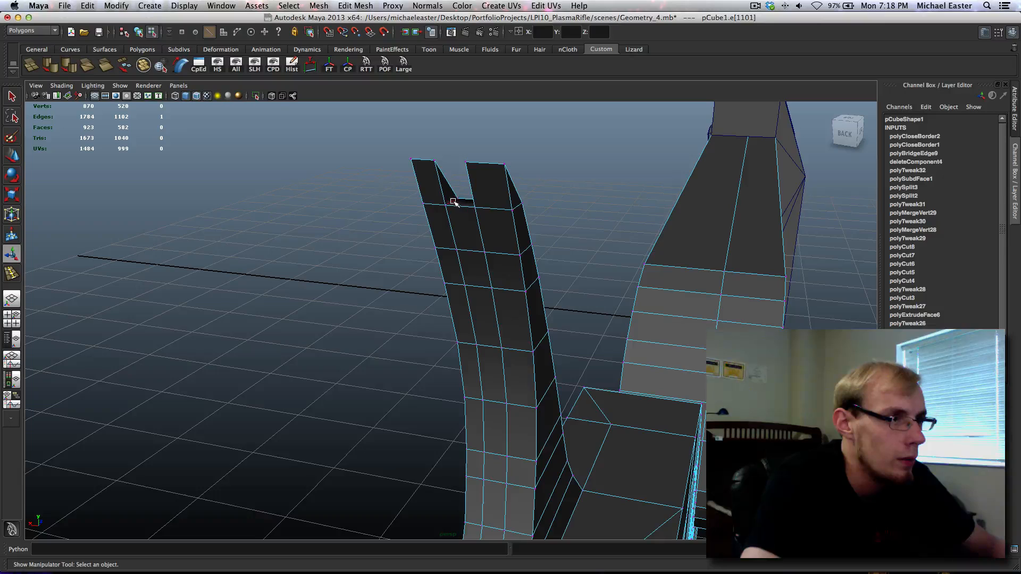
shift+click(453, 202)
click(66, 66)
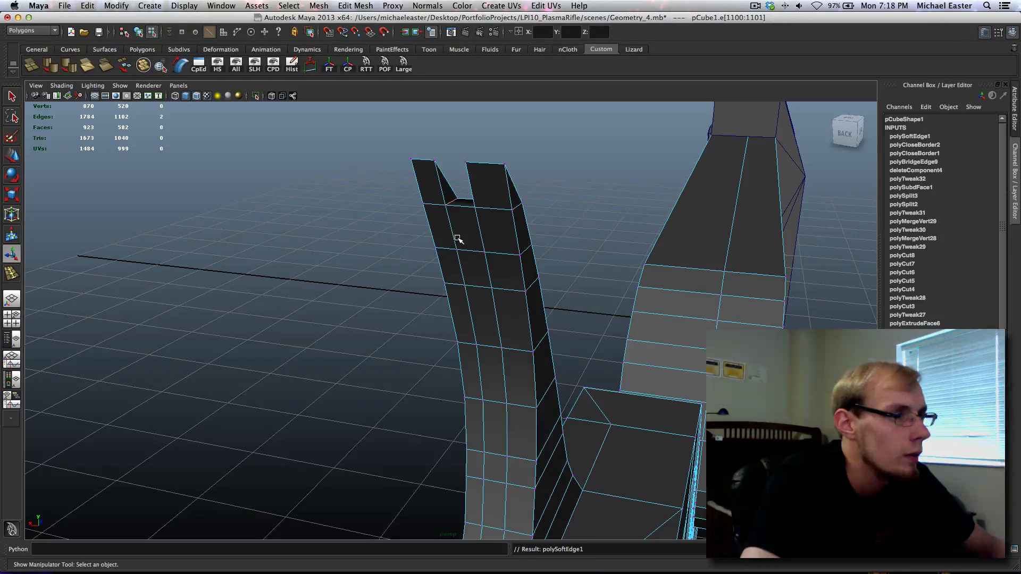
Harden the front and rear edges of the notch floor at the fin's tip.
right_drag(459, 240, 488, 218)
alt+drag(489, 218, 466, 230)
scroll(466, 231, up, 5)
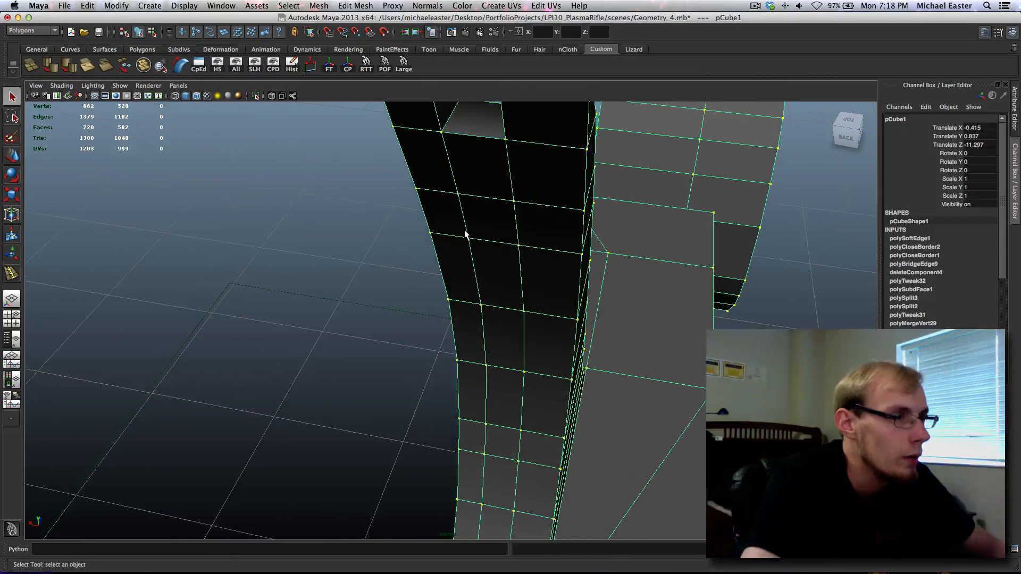
right_drag(473, 162, 476, 138)
click(479, 135)
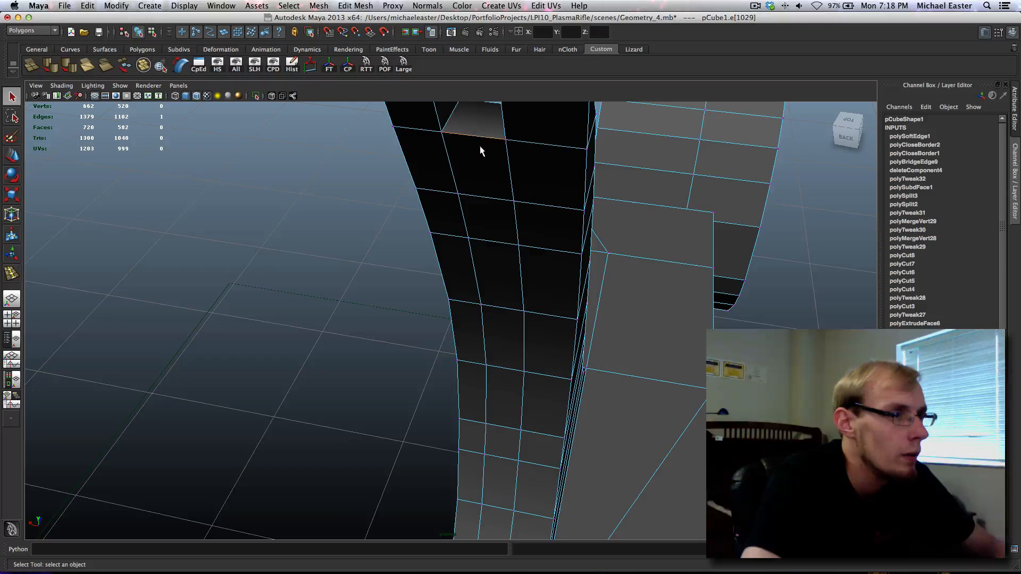
alt+drag(480, 151, 479, 175)
shift+click(479, 171)
key(g)
alt+middle_drag(479, 175, 478, 254)
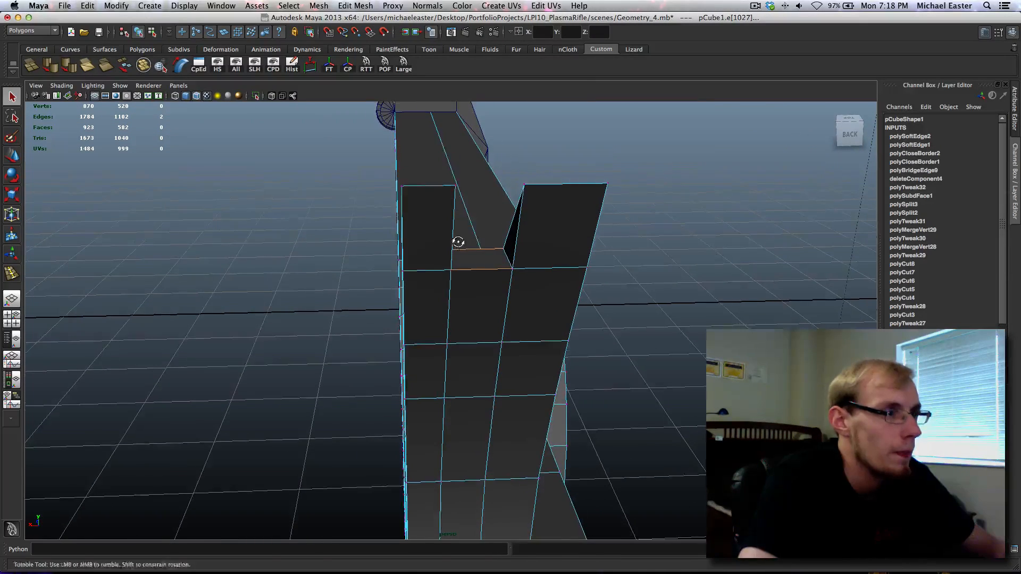
Move the outer prong's inner top vertex sideways almost to its outer corner, tapering that prong to a point.
alt+drag(458, 241, 416, 225)
right_drag(416, 225, 391, 226)
click(429, 187)
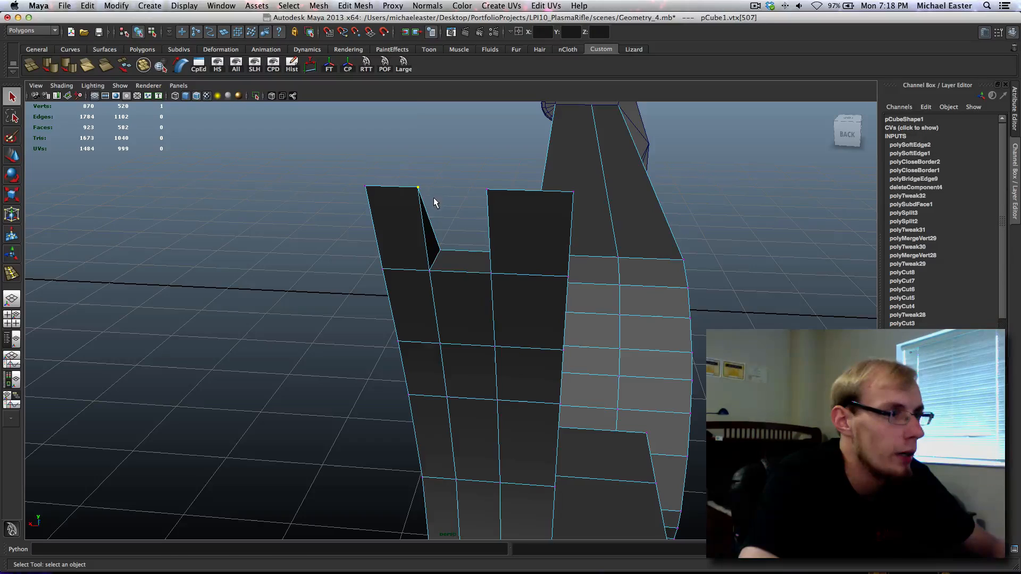
key(w)
middle_drag(495, 213, 460, 208)
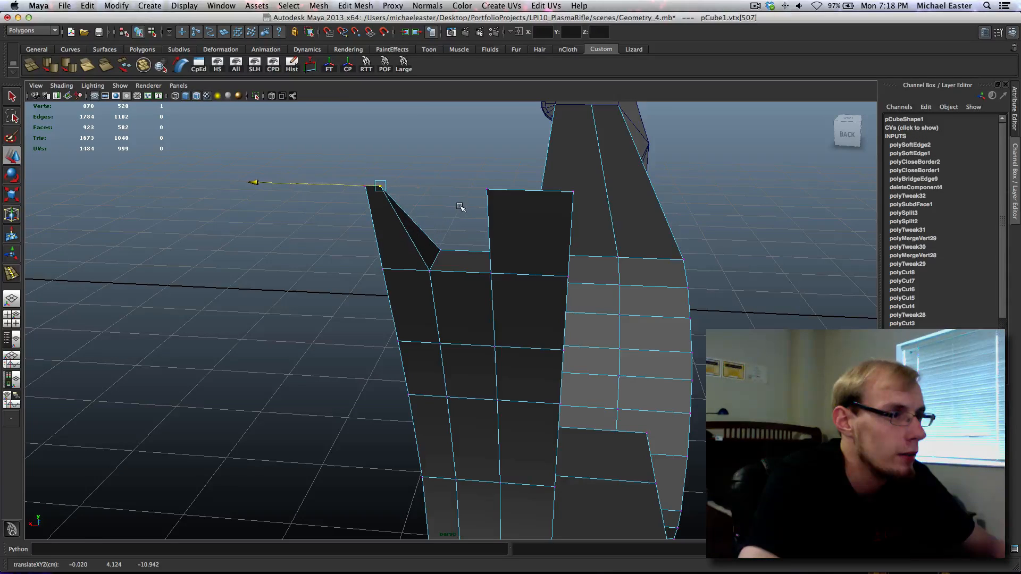
alt+drag(490, 284, 476, 355)
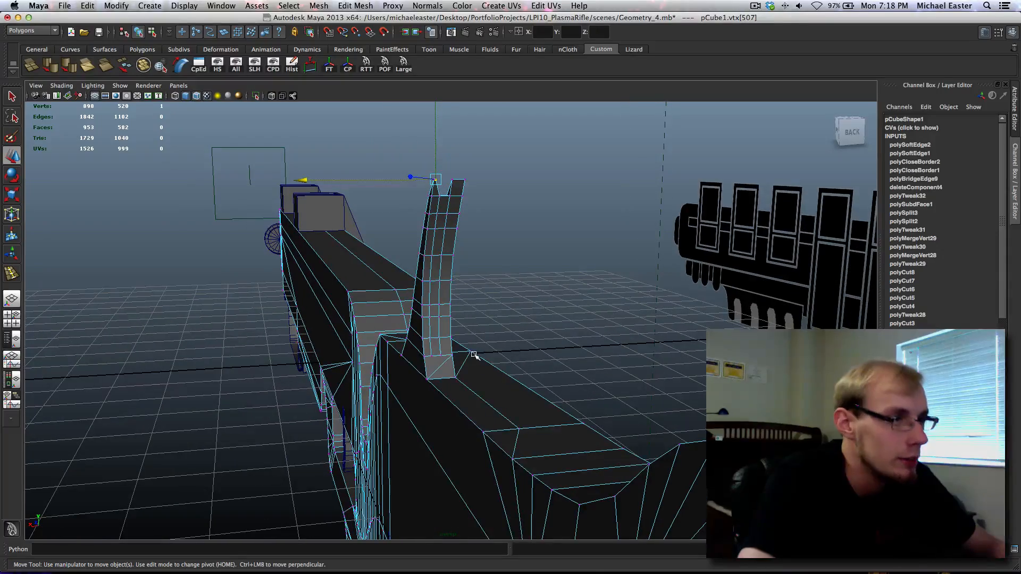
Examine the stock's end, its side profile and the base of the fin from several angles.
right_drag(476, 356, 518, 341)
key(q)
alt+drag(517, 342, 559, 365)
alt+middle_drag(574, 366, 476, 234)
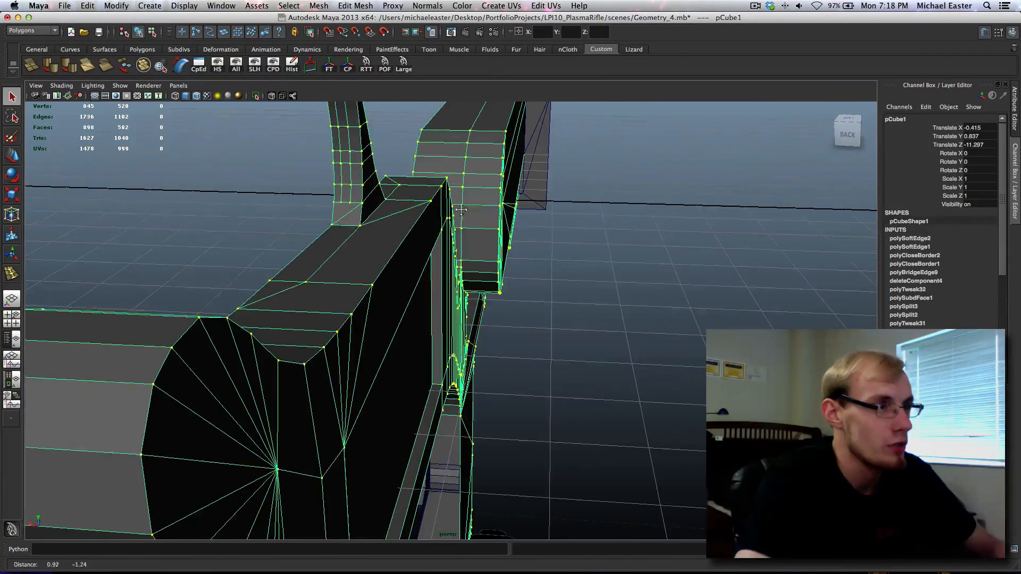
alt+drag(476, 234, 462, 228)
alt+middle_drag(375, 212, 361, 146)
alt+drag(372, 266, 530, 341)
scroll(531, 340, down, 10)
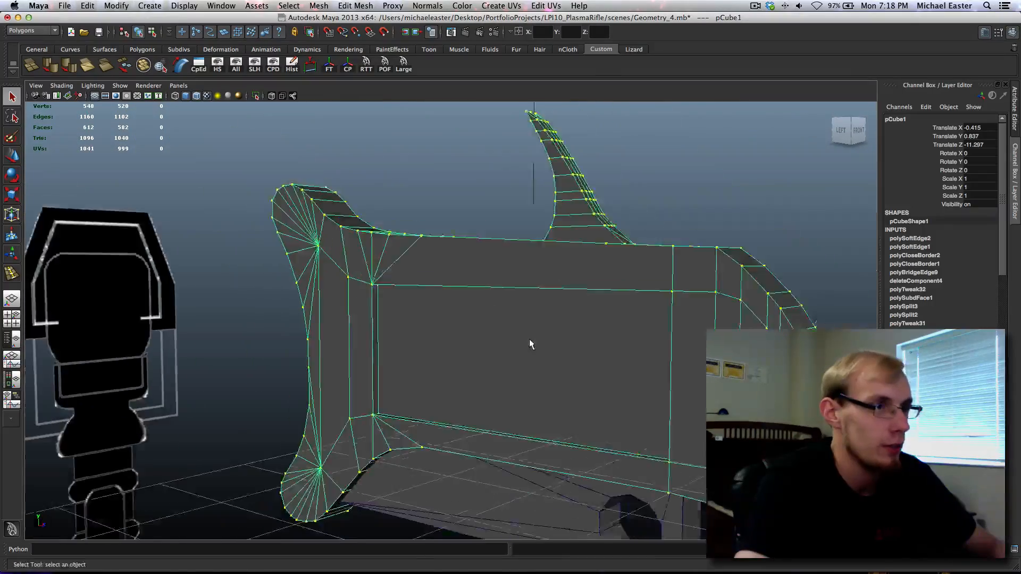
alt+drag(436, 265, 593, 338)
alt+middle_drag(593, 340, 528, 367)
scroll(527, 370, up, 8)
alt+middle_drag(329, 293, 462, 333)
scroll(461, 333, up, 6)
Delete the diagonal edges across the fin's lowest faces on both the back and front sides.
right_drag(425, 328, 422, 295)
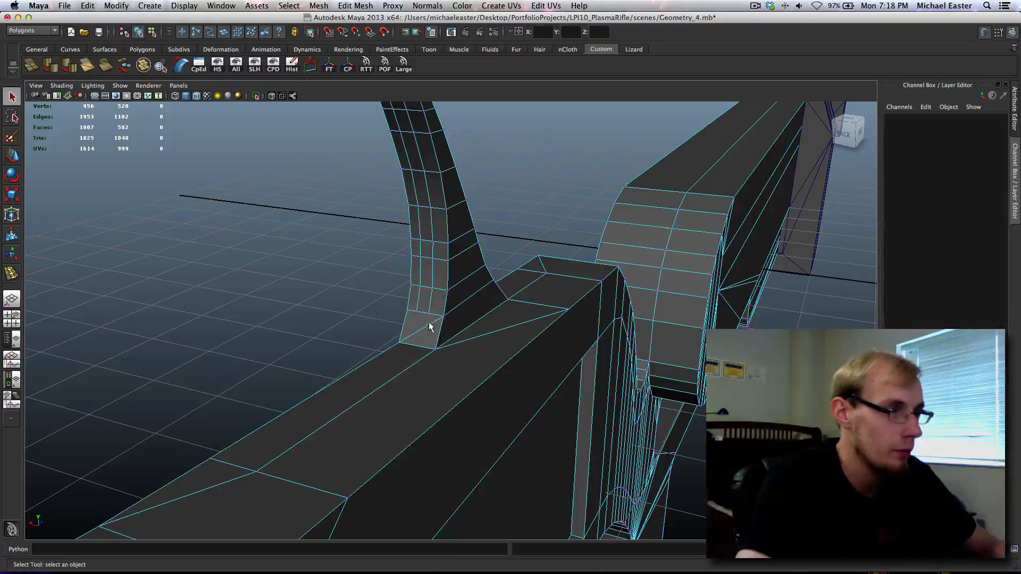
click(439, 329)
key(Delete)
alt+drag(432, 351, 398, 394)
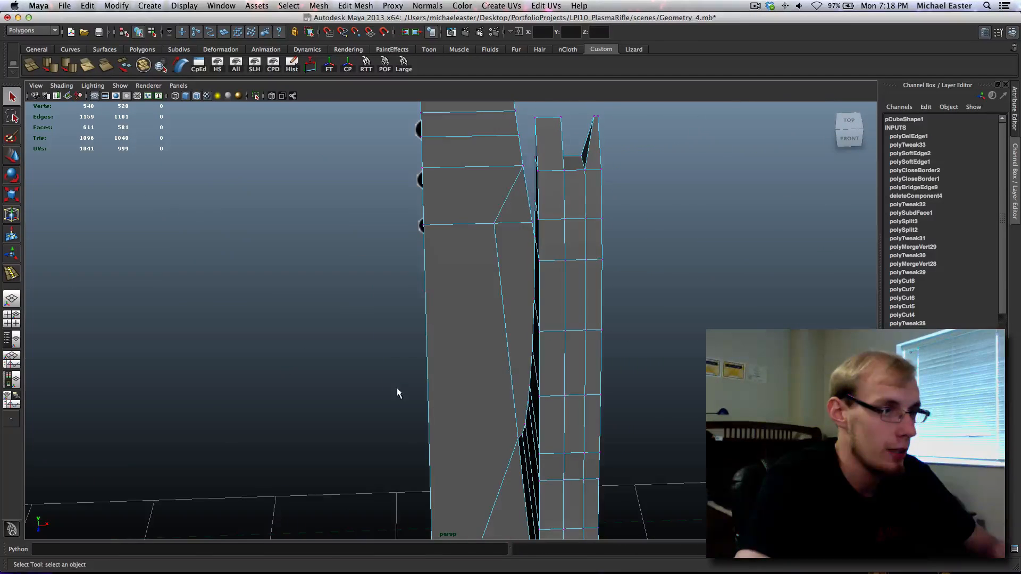
alt+drag(578, 492, 544, 369)
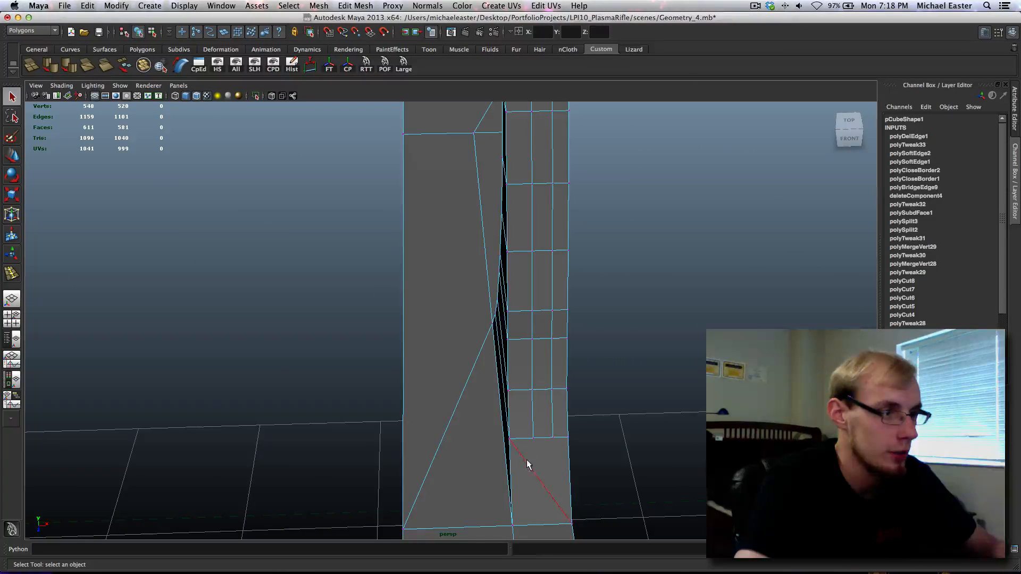
key(Delete)
Split the fin's lowest front-side face from its two upper middle vertices down to the inner bottom corner.
right_drag(532, 388, 416, 371)
click(545, 425)
shift+right_drag(531, 367, 532, 369)
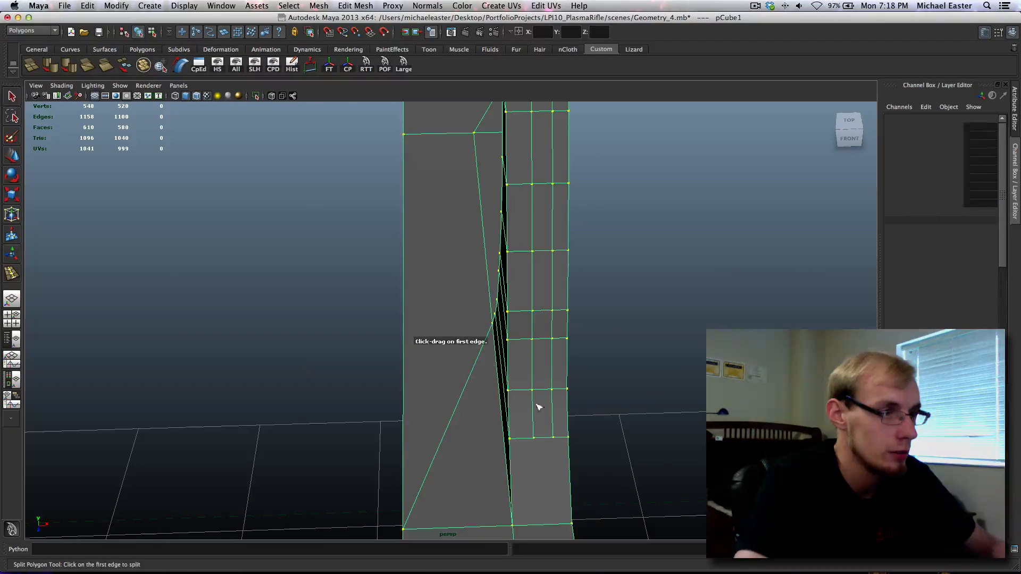
click(543, 438)
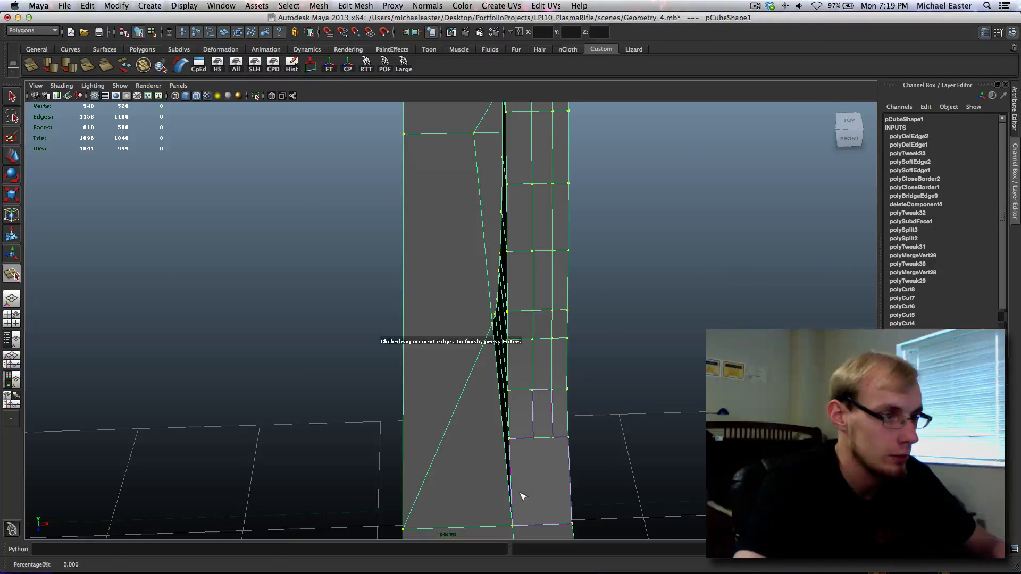
drag(532, 525, 403, 522)
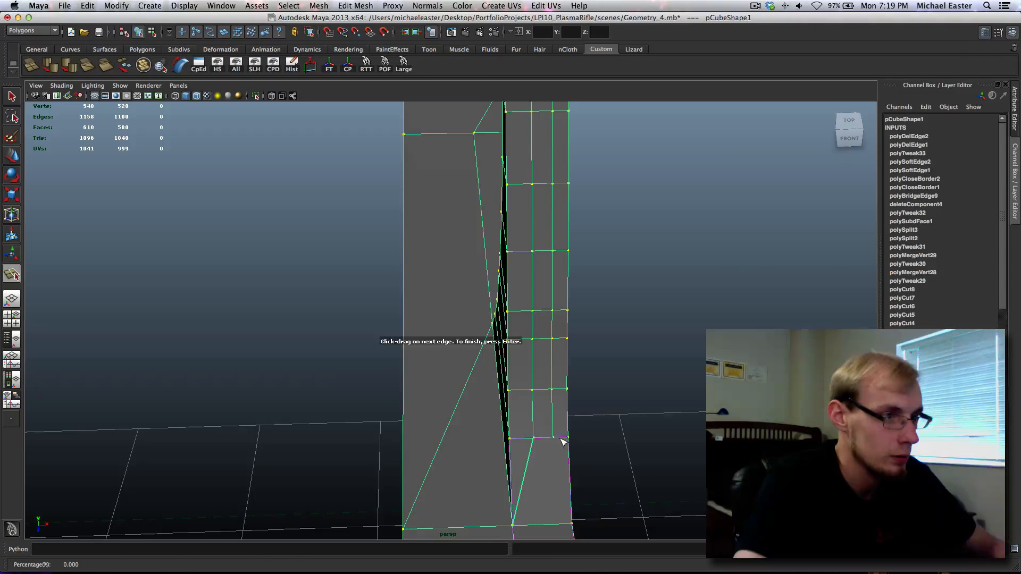
drag(547, 438, 549, 438)
key(Return)
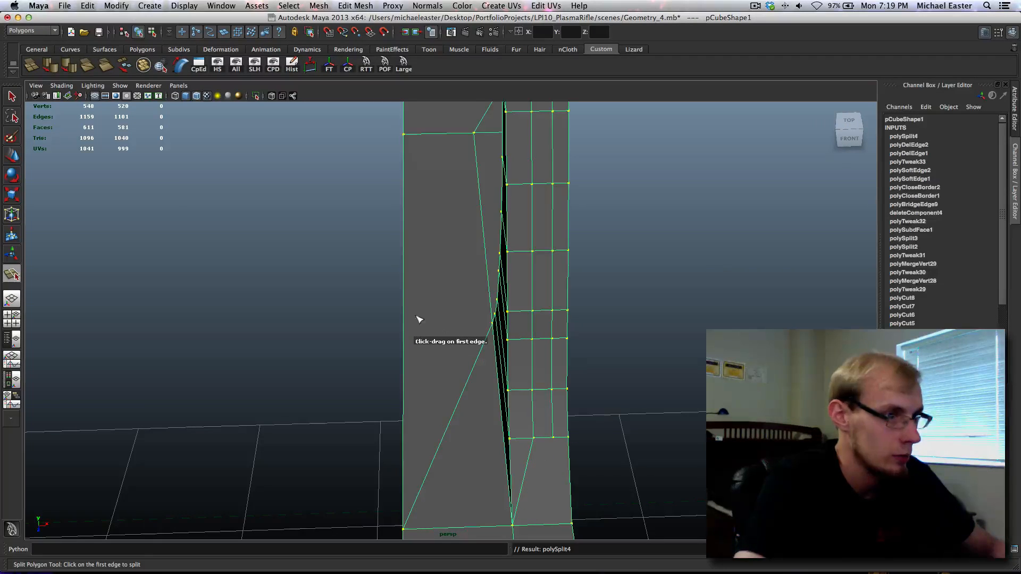
drag(542, 438, 602, 442)
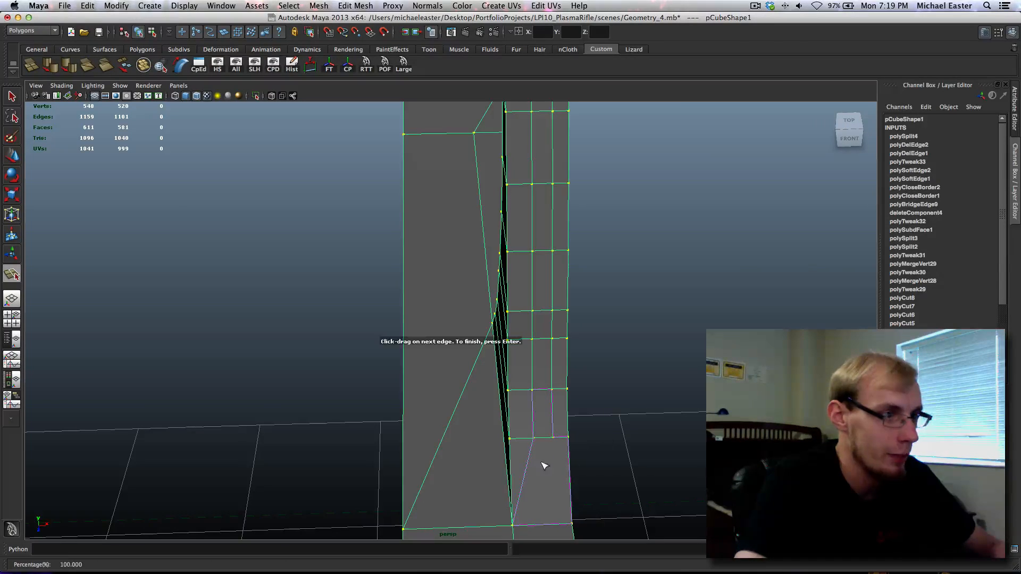
drag(517, 525, 512, 526)
key(Return)
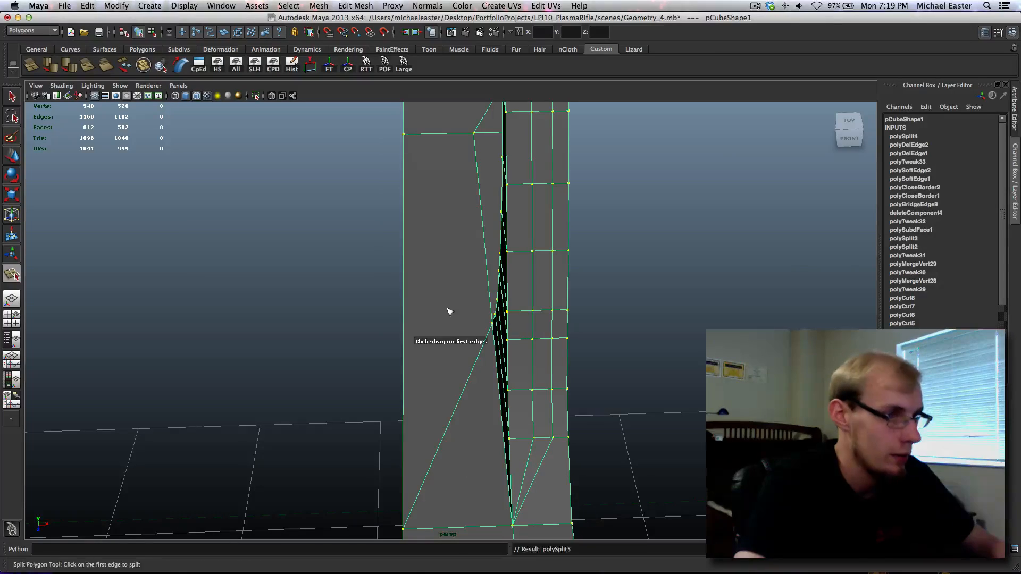
Split the fin's lowest back-side face from its two upper middle vertices down to the inner bottom corner.
alt+drag(388, 248, 531, 227)
alt+middle_drag(531, 227, 439, 275)
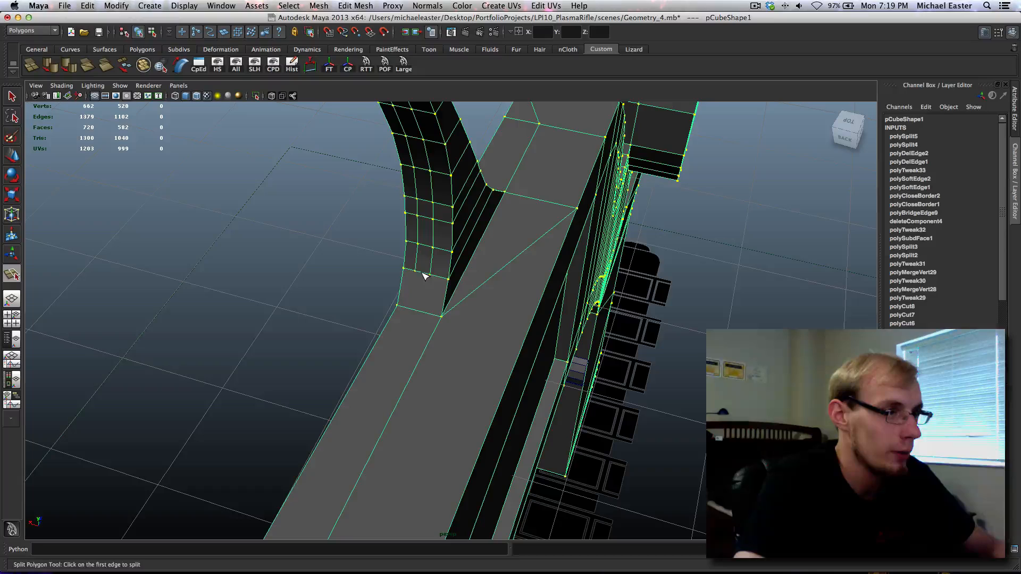
click(420, 313)
click(415, 270)
key(Return)
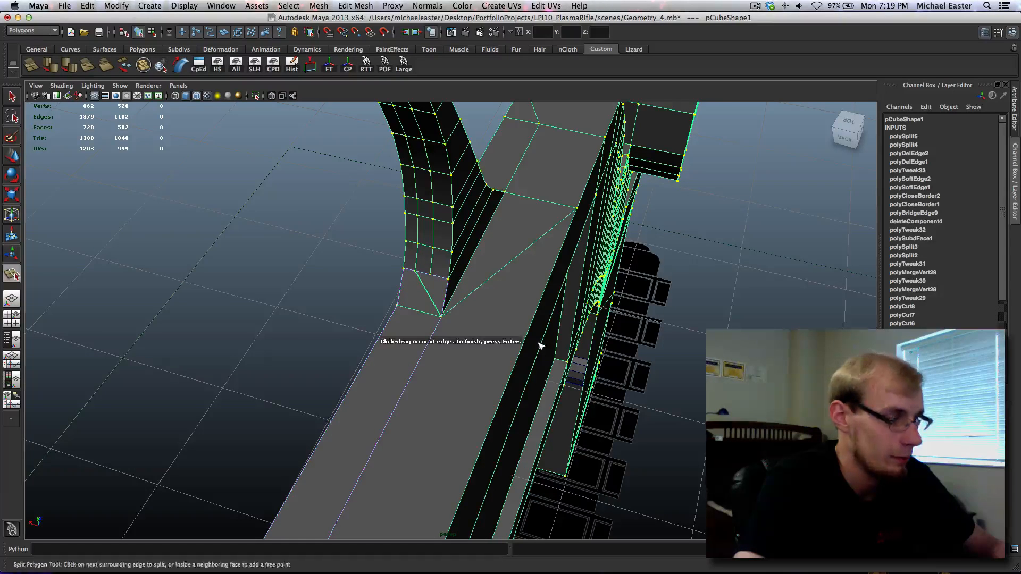
click(428, 280)
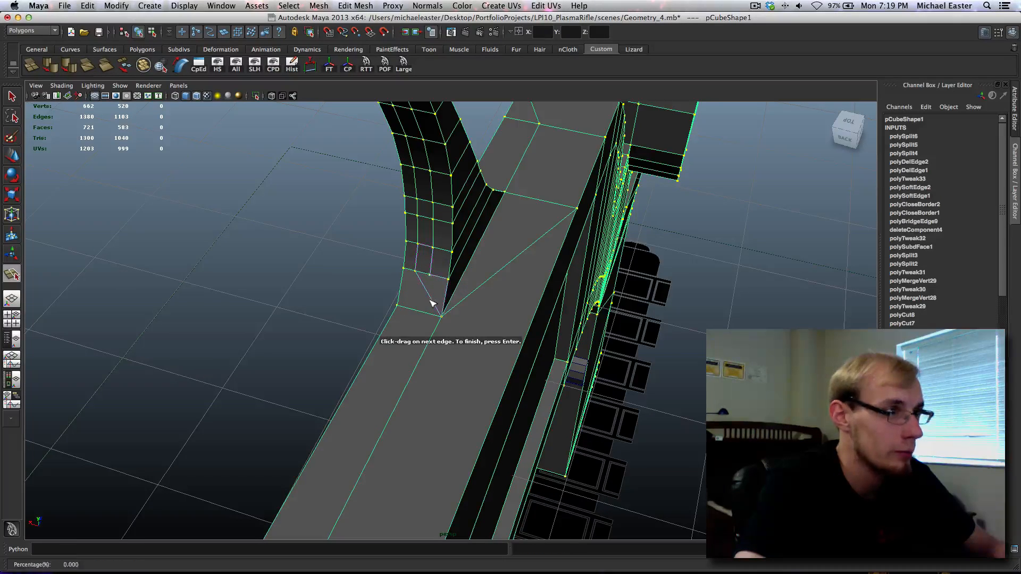
click(439, 314)
key(Return)
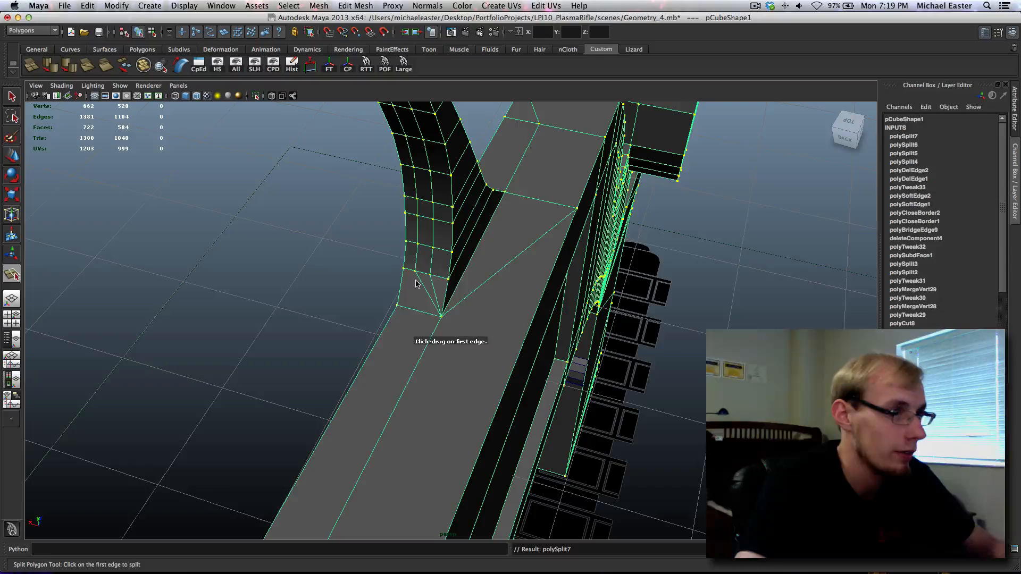
Examine the split faces at the fin's base and the stock and body's side profile from several angles.
key(q)
click(417, 276)
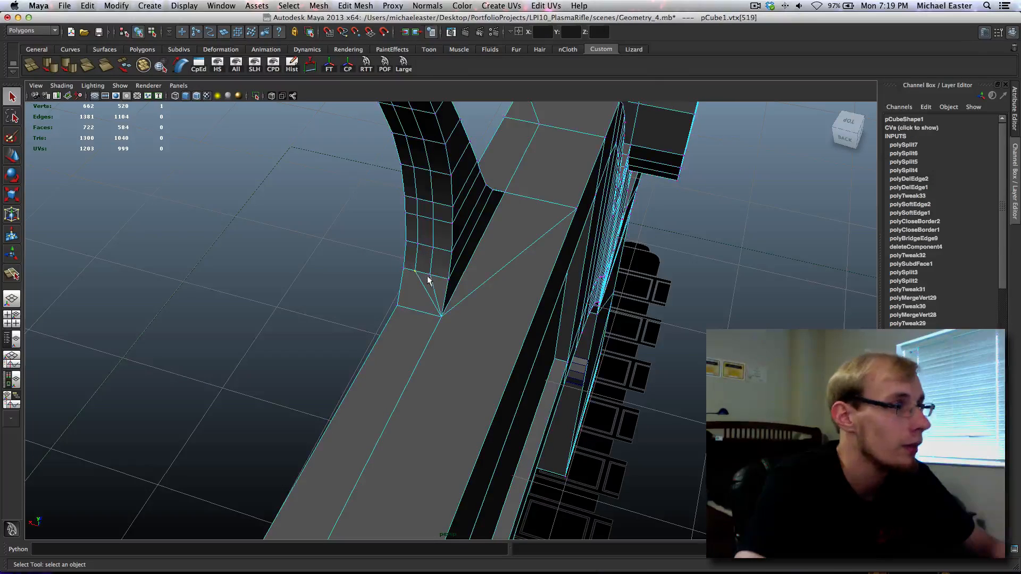
right_drag(420, 262, 442, 249)
click(441, 249)
alt+drag(632, 299, 548, 247)
alt+drag(608, 272, 542, 301)
scroll(639, 310, down, 10)
alt+middle_drag(652, 363, 517, 240)
alt+middle_drag(526, 287, 589, 329)
scroll(590, 330, up, 8)
alt+middle_drag(531, 243, 562, 333)
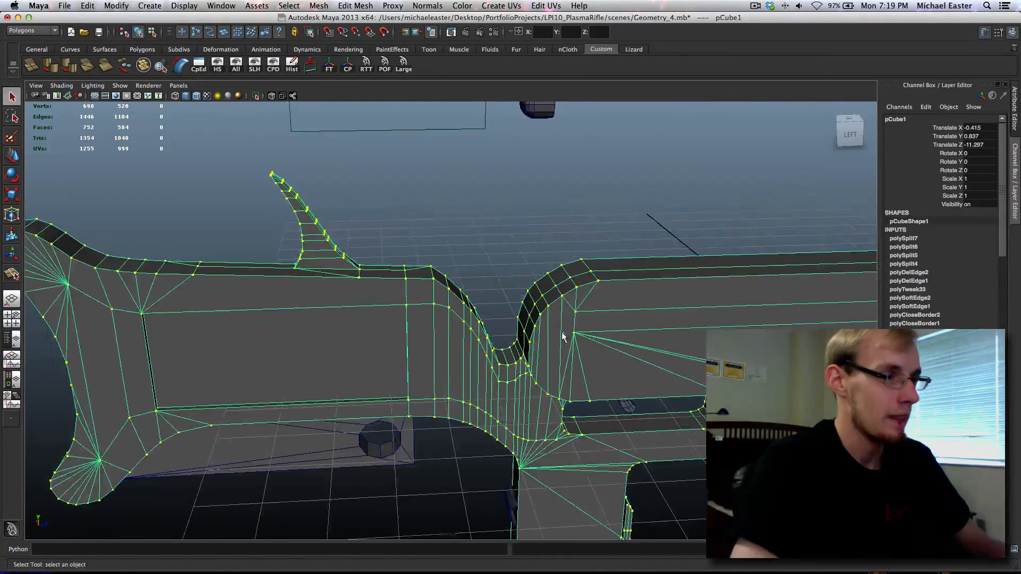
alt+drag(562, 336, 483, 337)
Examine the oval details and the narrow neck between stock and body in the top reference view.
key(space)
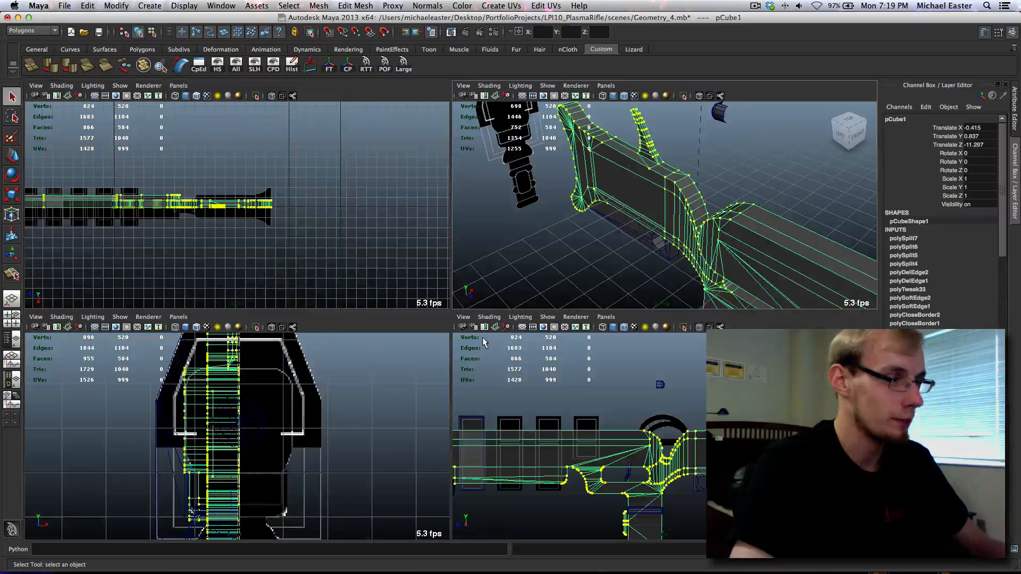
key(space)
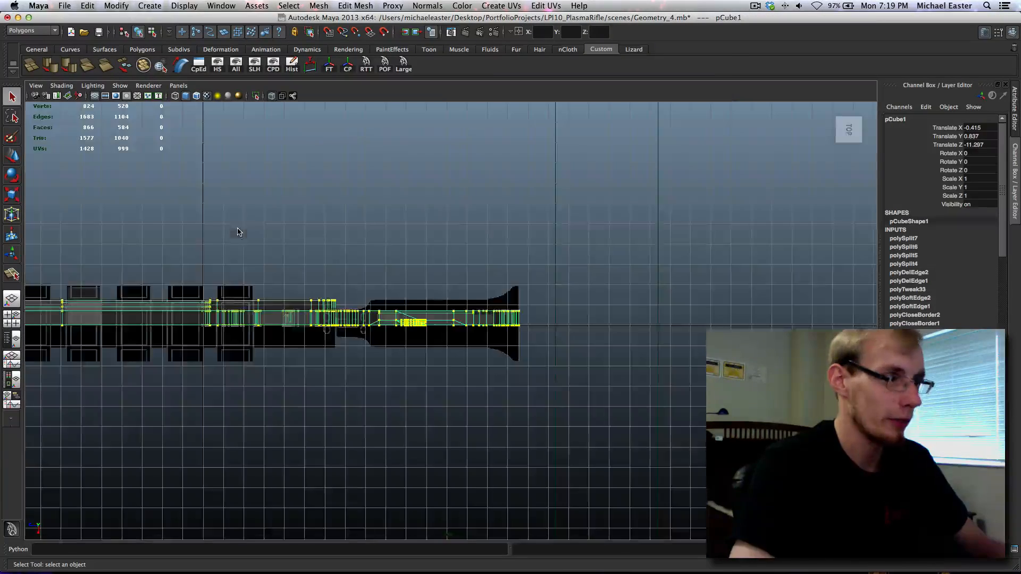
scroll(321, 256, up, 5)
scroll(320, 256, up, 5)
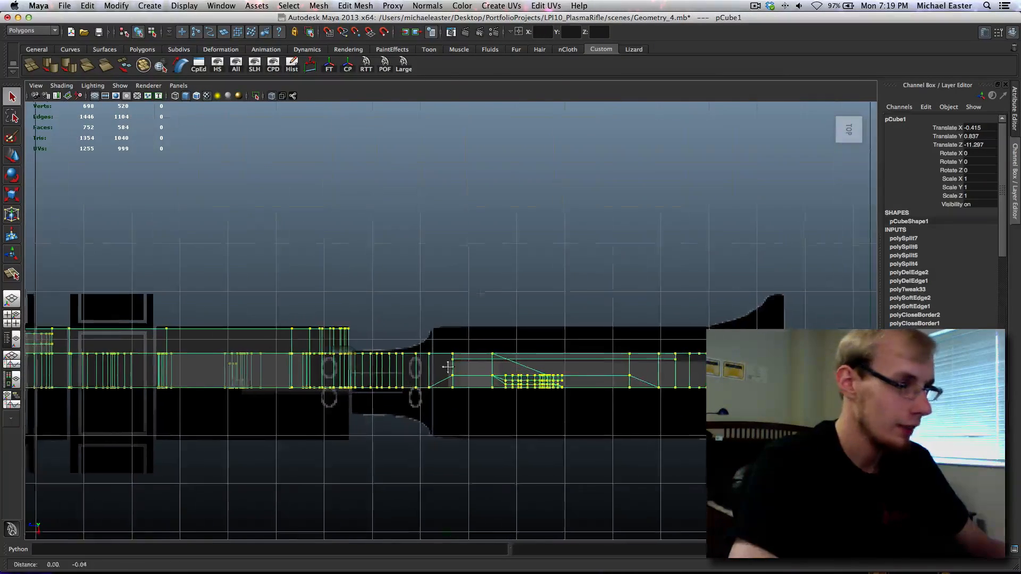
alt+middle_drag(423, 400, 495, 281)
scroll(495, 281, up, 5)
alt+middle_drag(516, 187, 514, 283)
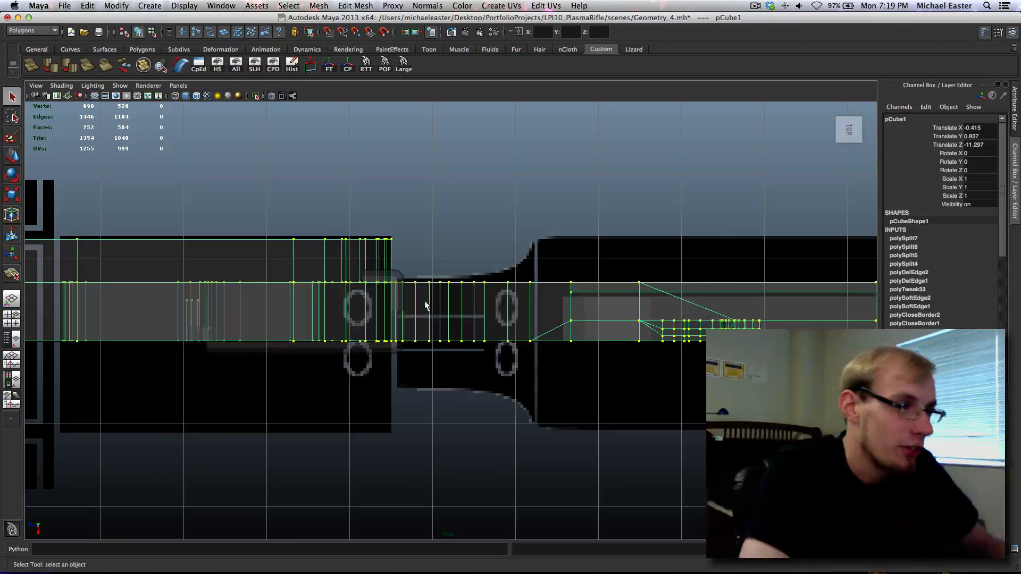
alt+middle_drag(393, 320, 436, 263)
click(435, 214)
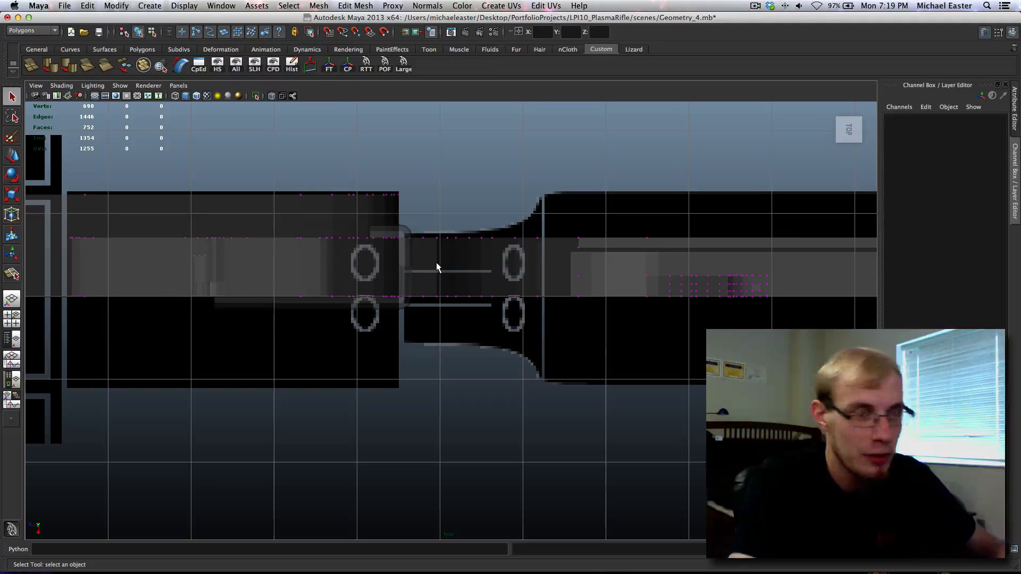
scroll(435, 281, up, 5)
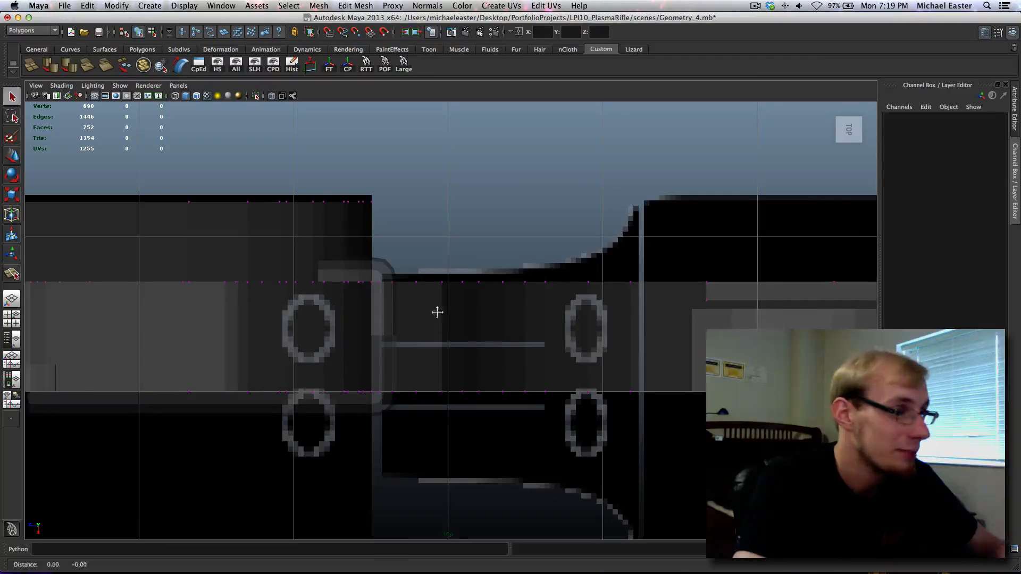
alt+middle_drag(435, 312, 490, 253)
alt+middle_drag(480, 216, 553, 205)
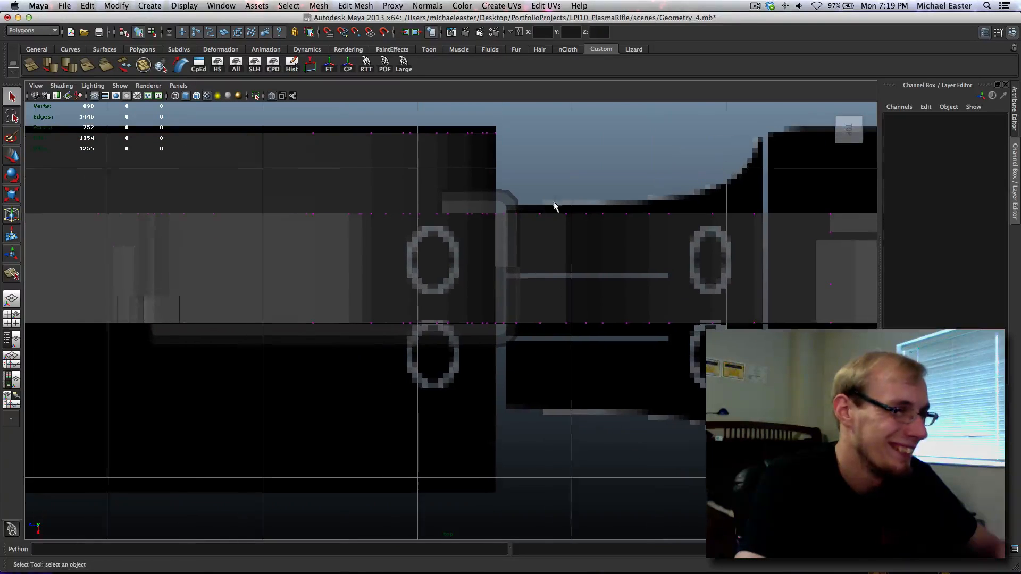
key(space)
key(space)
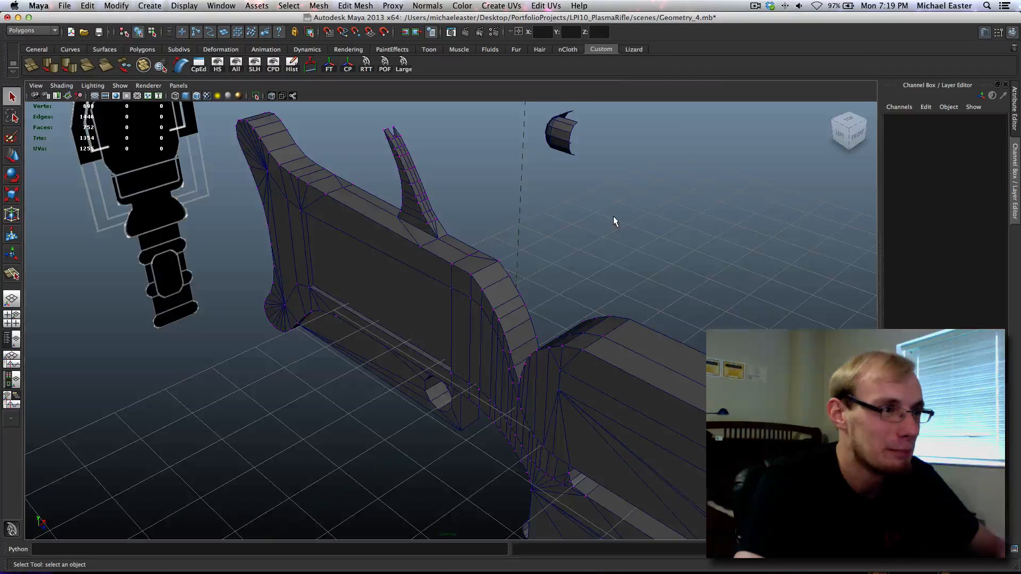
Select the two faces on the stock's curved upper front that line up with the oval nearest the stock in the top reference.
click(491, 291)
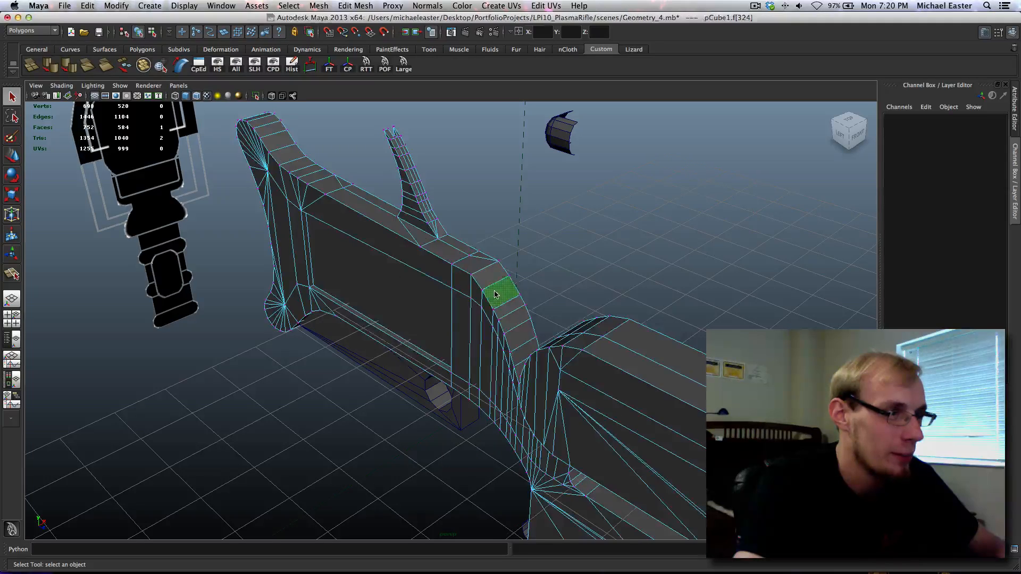
key(space)
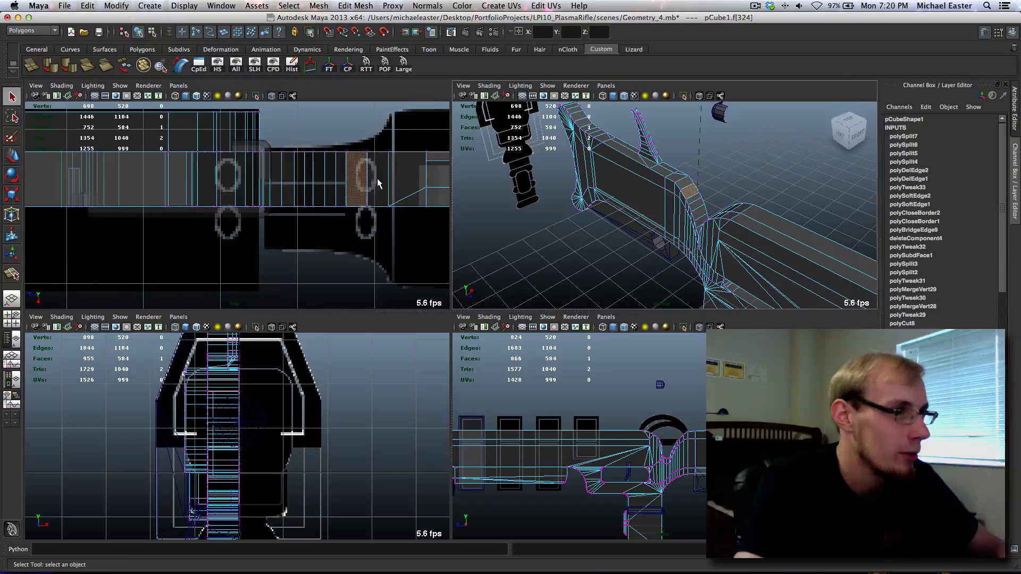
shift+click(377, 184)
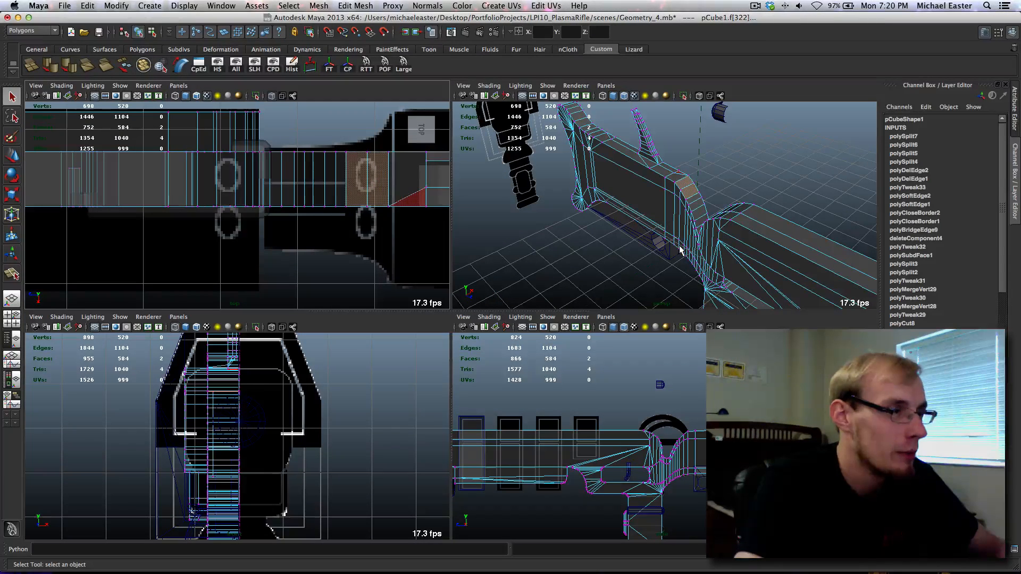
key(space)
key(space)
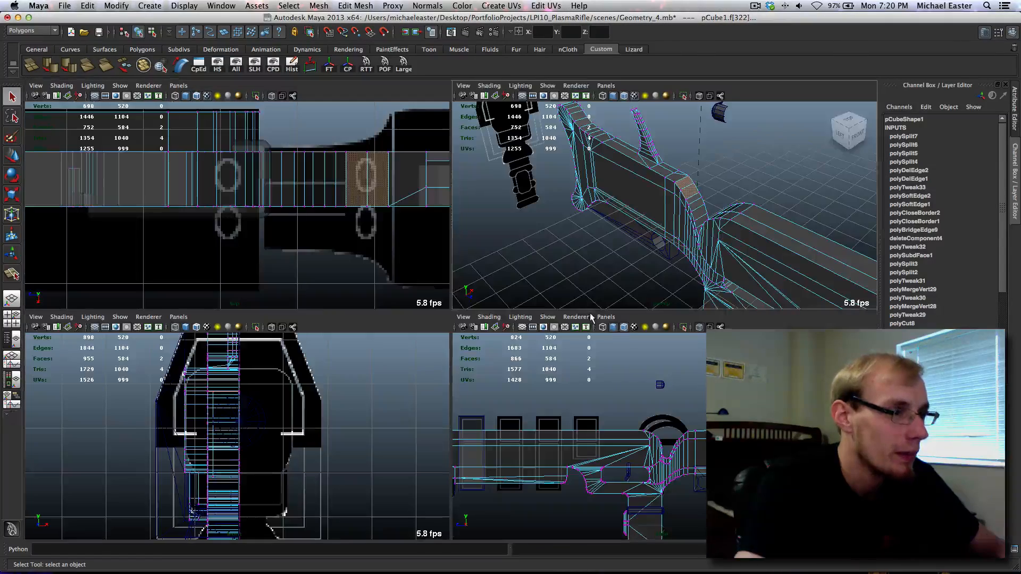
key(space)
alt+drag(586, 255, 490, 319)
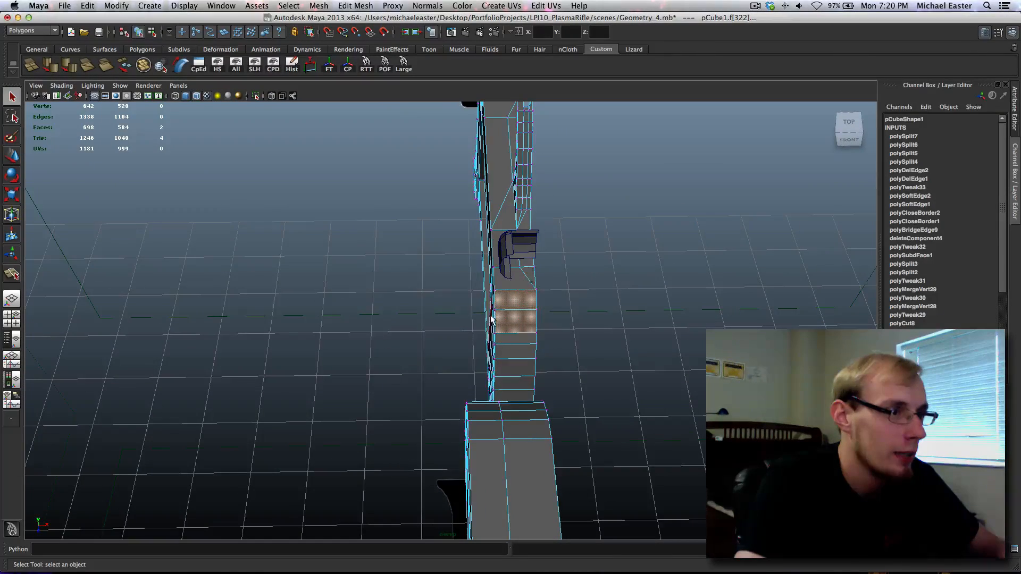
Delete the construction history of all the rifle's objects.
right_drag(490, 319, 538, 298)
click(658, 142)
drag(658, 141, 500, 65)
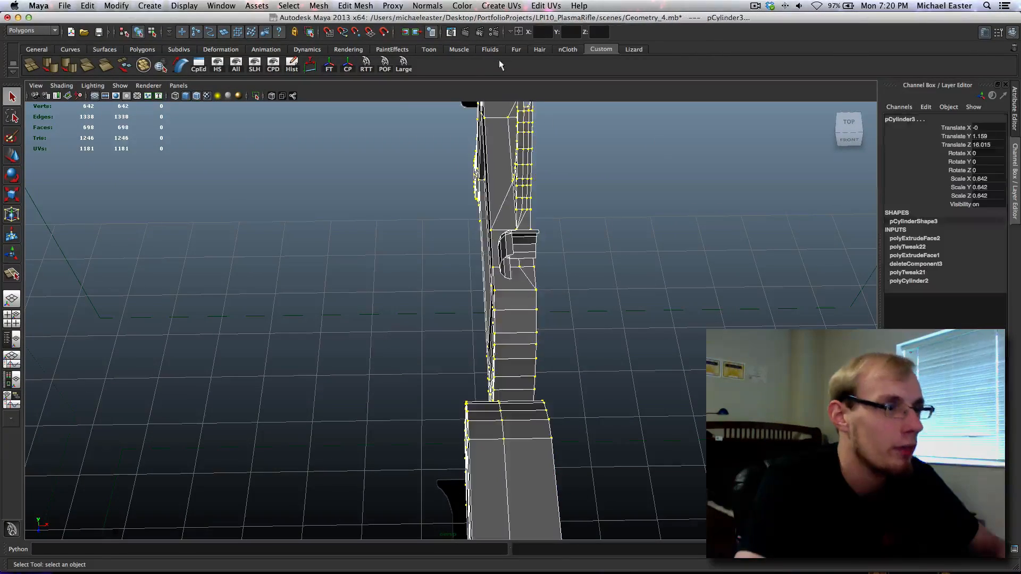
click(292, 63)
Save the scene as a new Maya Binary file named Geometry_5.
key(ctrl+shift+s)
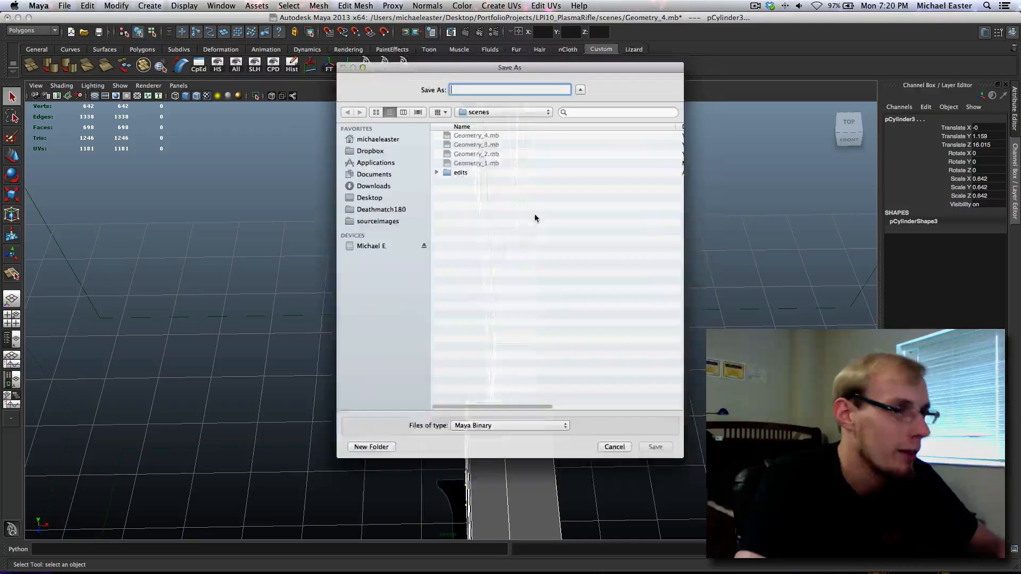
click(495, 126)
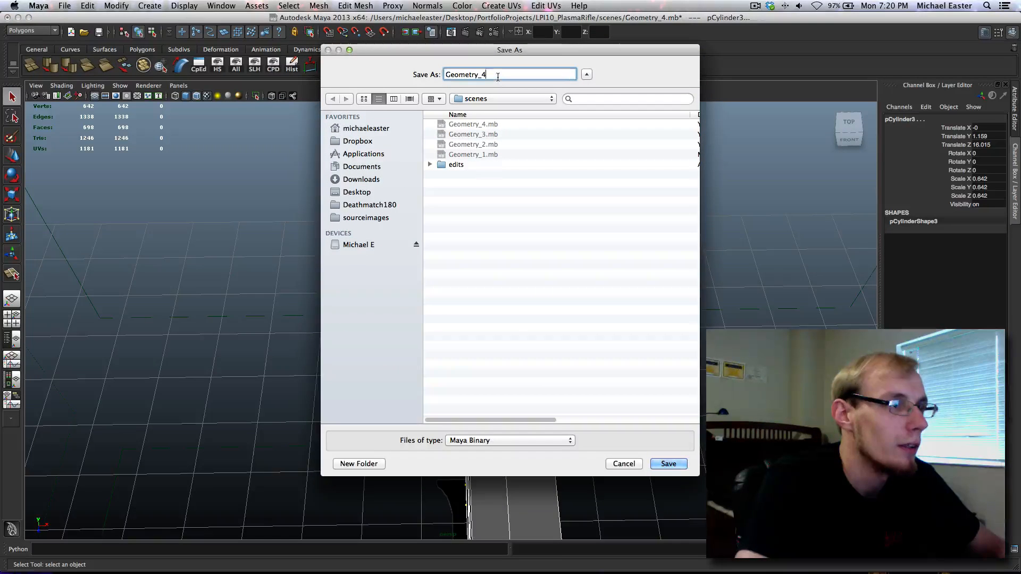
key(BackSpace)
text(5)
key(Return)
Compare the marked faces on the stock's curved front with the top reference's oval and inspect them up close.
alt+middle_drag(499, 298, 532, 231)
click(454, 287)
key(space)
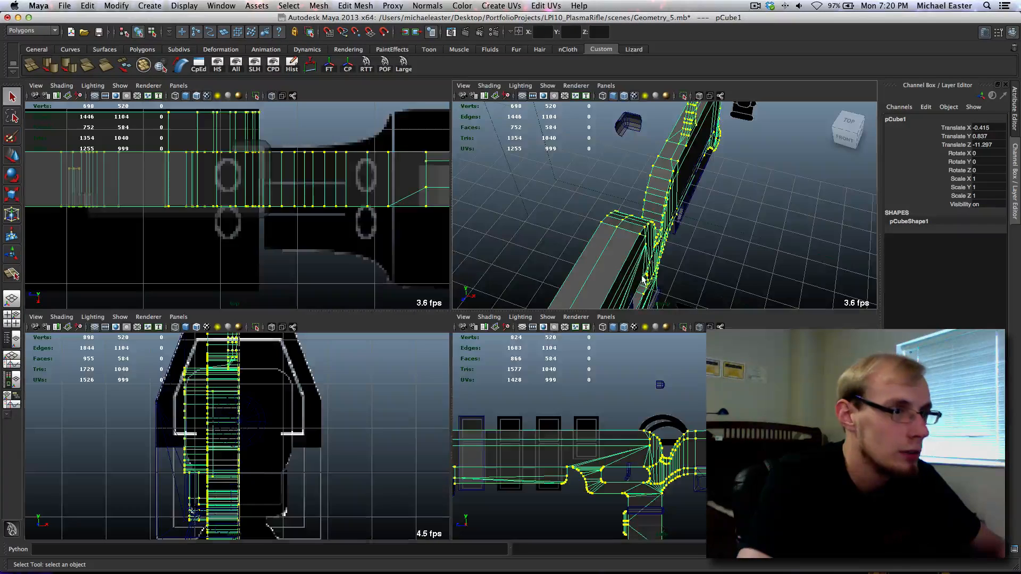
right_drag(367, 194, 366, 218)
click(367, 181)
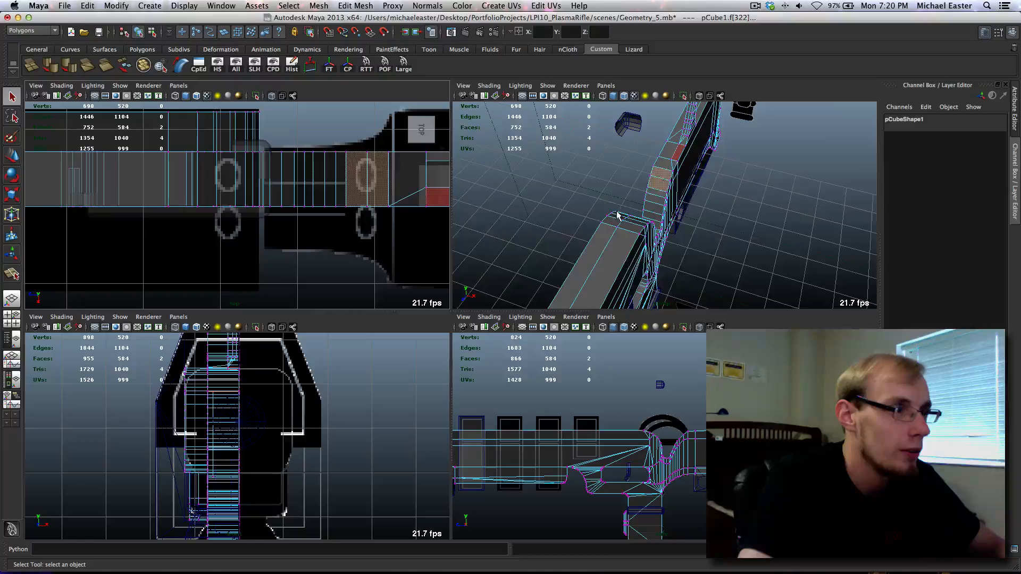
key(space)
scroll(395, 268, up, 5)
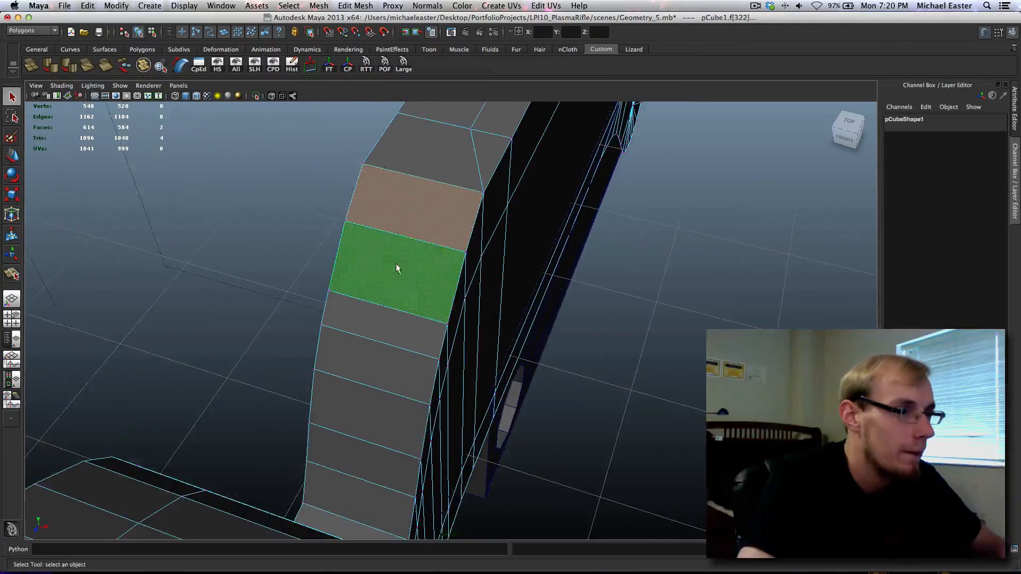
alt+drag(396, 268, 465, 239)
Make the rifle body a live surface and draw a cylinder on the stock's curved front, radius about 0.19 and height about 1.47.
right_click(445, 247)
click(484, 235)
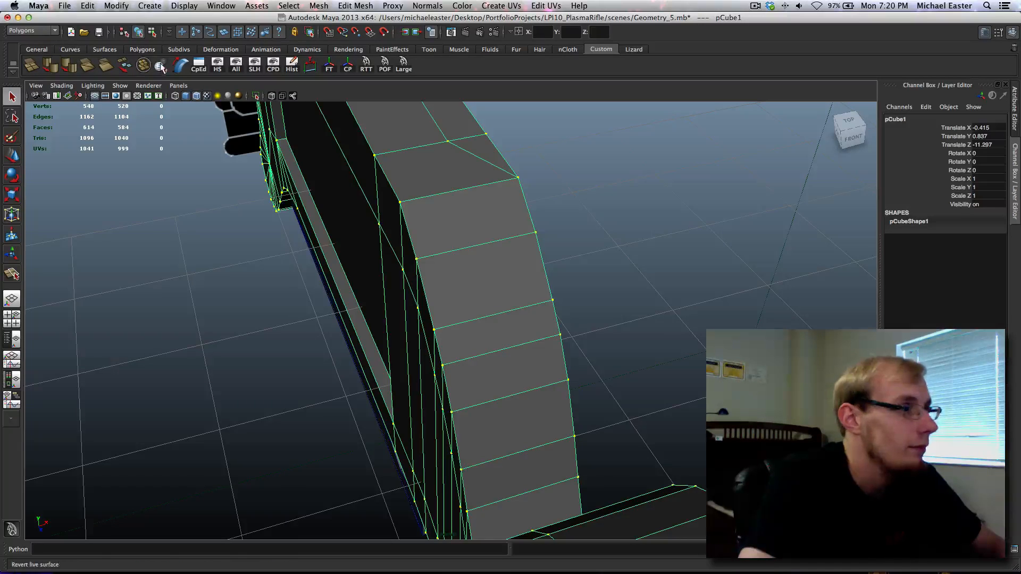
click(547, 262)
alt+drag(547, 262, 502, 281)
shift+right_drag(455, 264, 414, 258)
drag(417, 259, 451, 281)
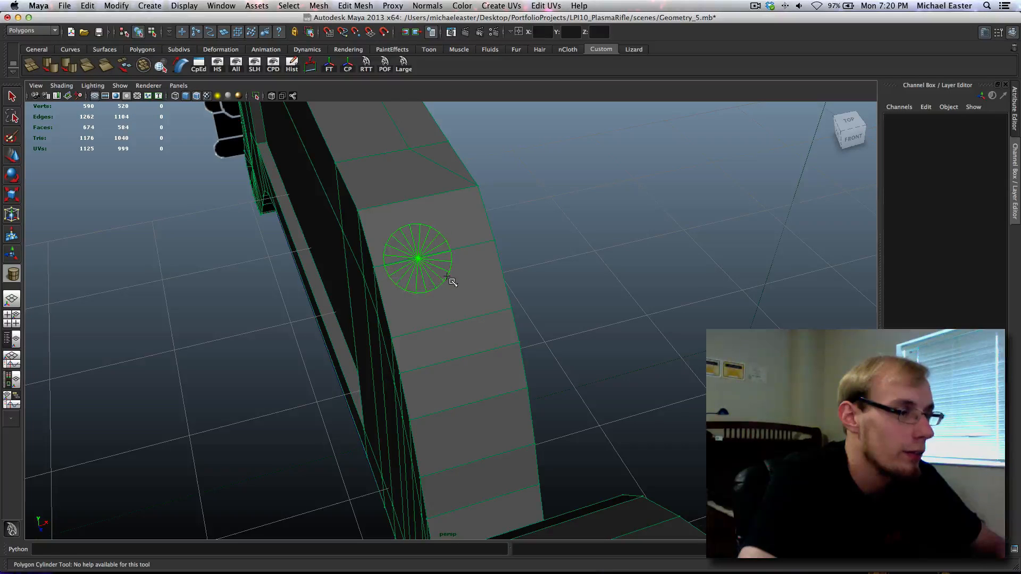
drag(418, 258, 520, 228)
Examine the cylinder's side, end cap and seating on the stock from several angles.
alt+drag(520, 228, 460, 234)
scroll(426, 292, down, 2)
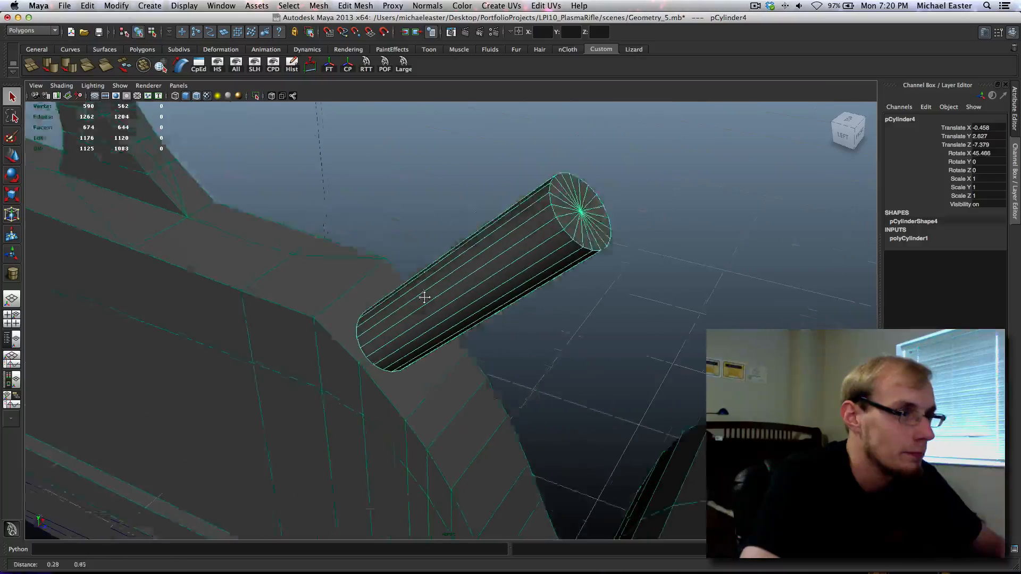
scroll(422, 319, up, 5)
scroll(442, 272, down, 3)
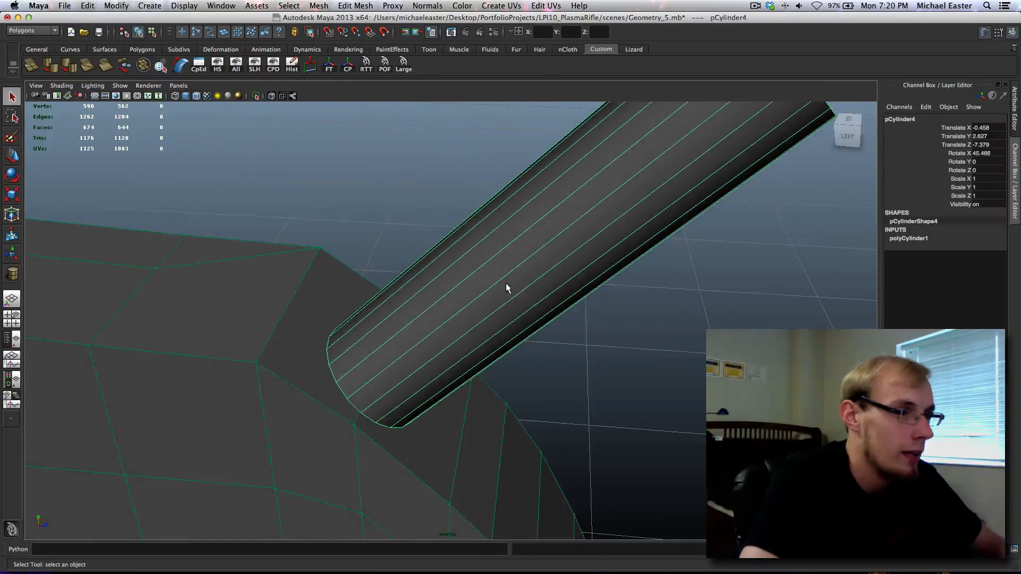
alt+middle_drag(506, 285, 417, 371)
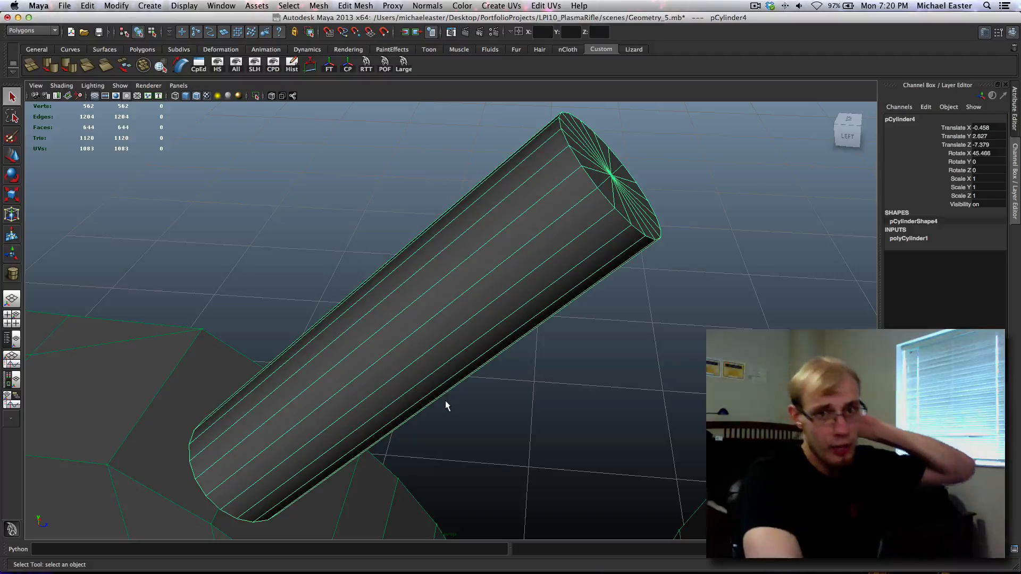
alt+drag(399, 290, 472, 239)
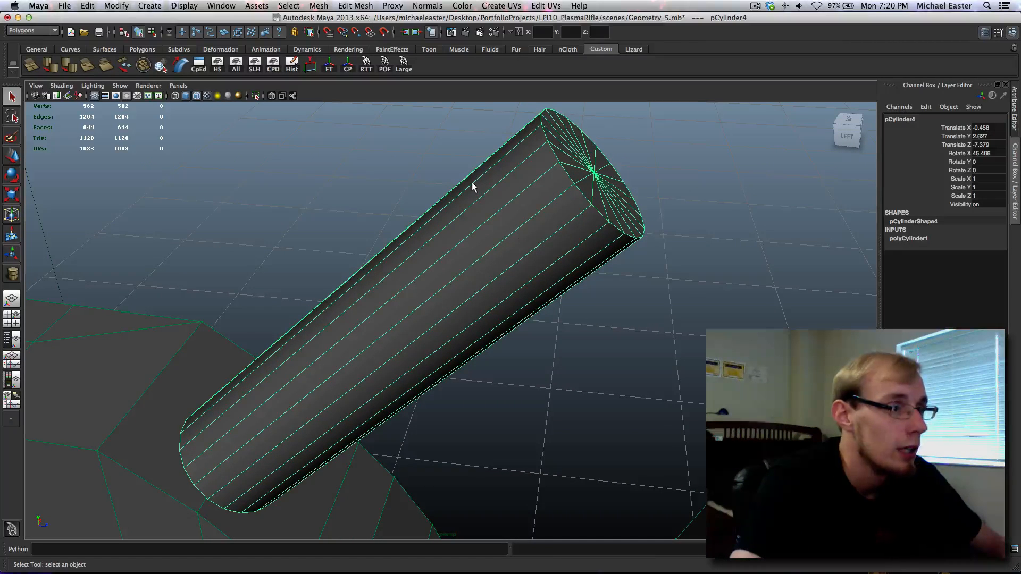
right_drag(629, 192, 629, 213)
alt+drag(629, 212, 608, 218)
right_drag(424, 271, 456, 253)
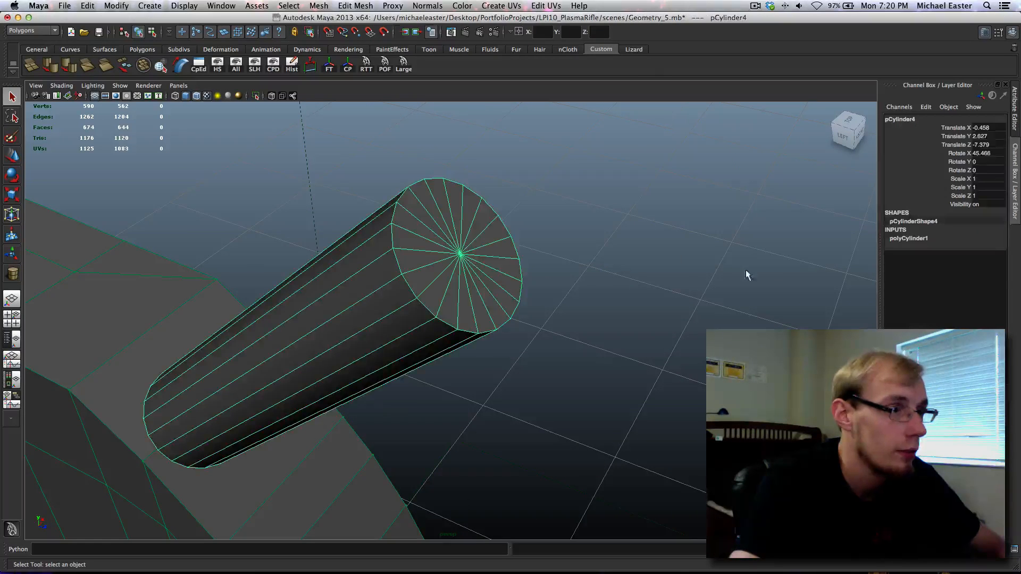
Set the cylinder's axis subdivisions to 10 and raise them to 12.
click(909, 239)
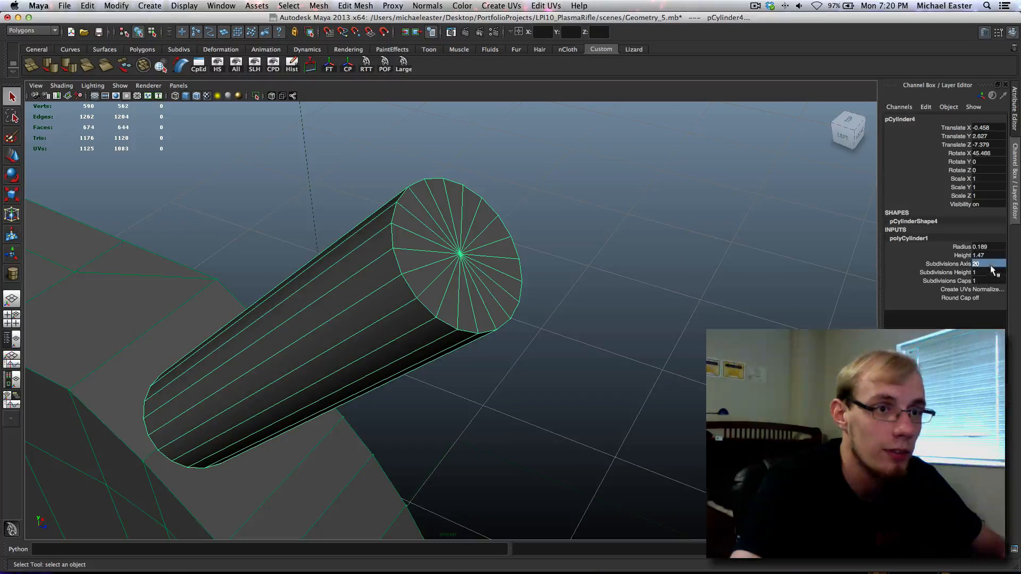
text(10)
key(Return)
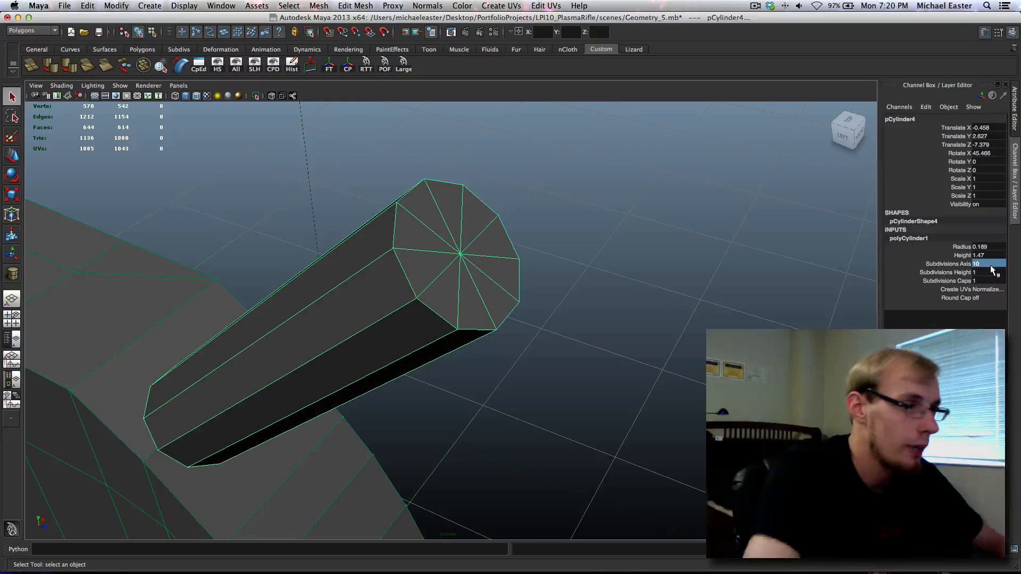
alt+middle_drag(560, 399, 572, 308)
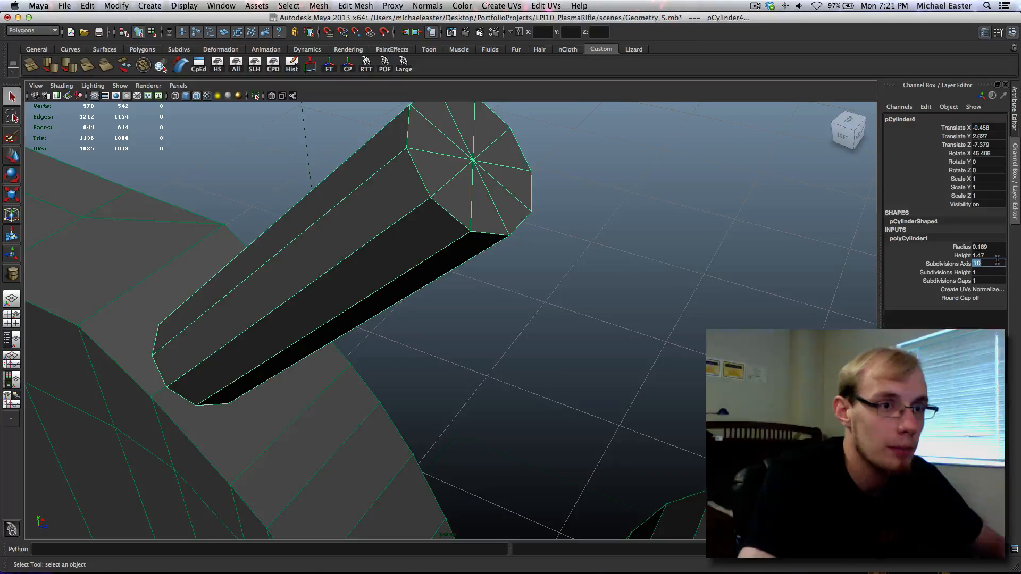
key(Return)
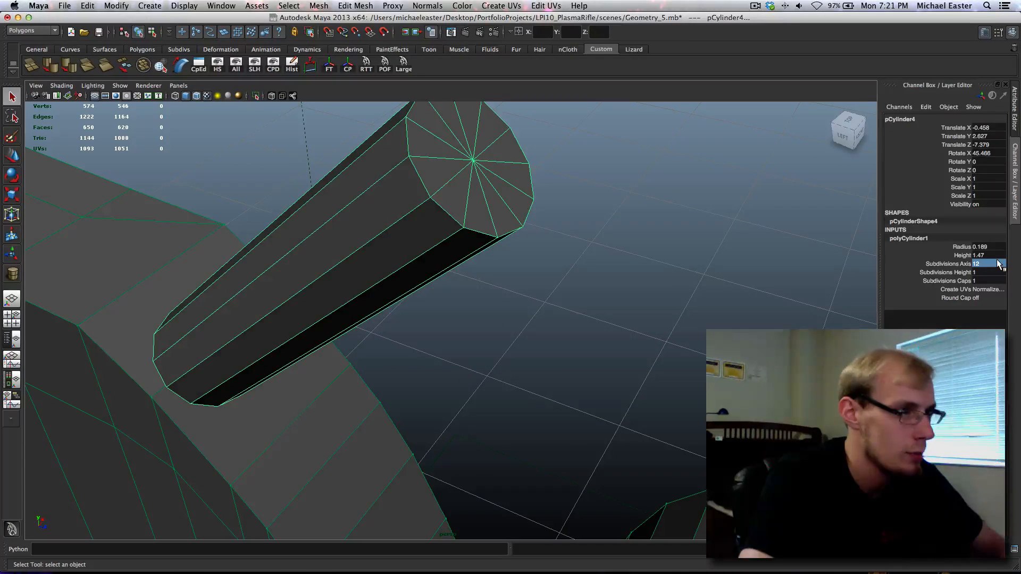
Select the lengthwise side edges of the cylinder on the stock's curved front and soften them.
alt+drag(590, 268, 525, 281)
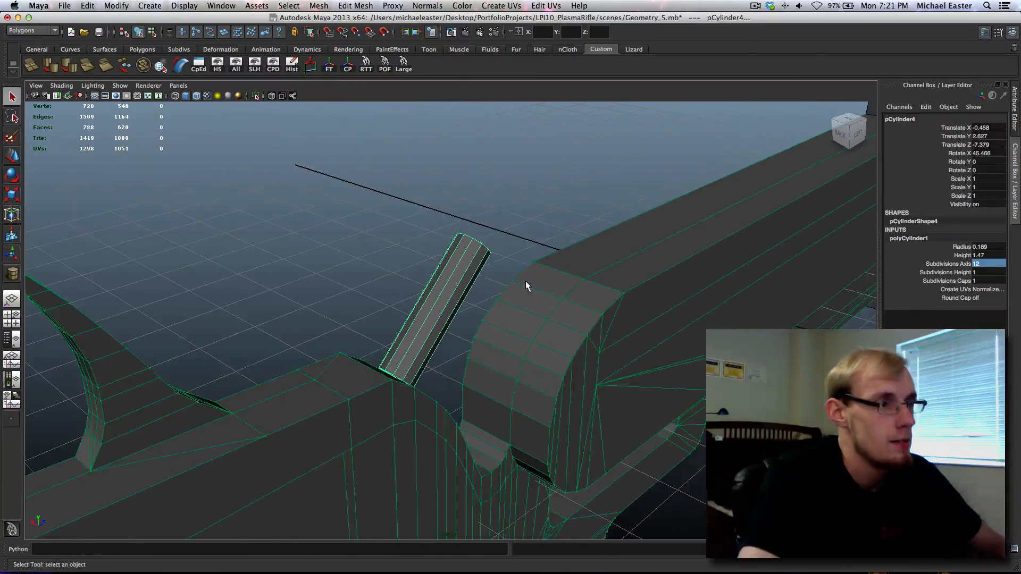
click(414, 257)
alt+drag(542, 322, 469, 307)
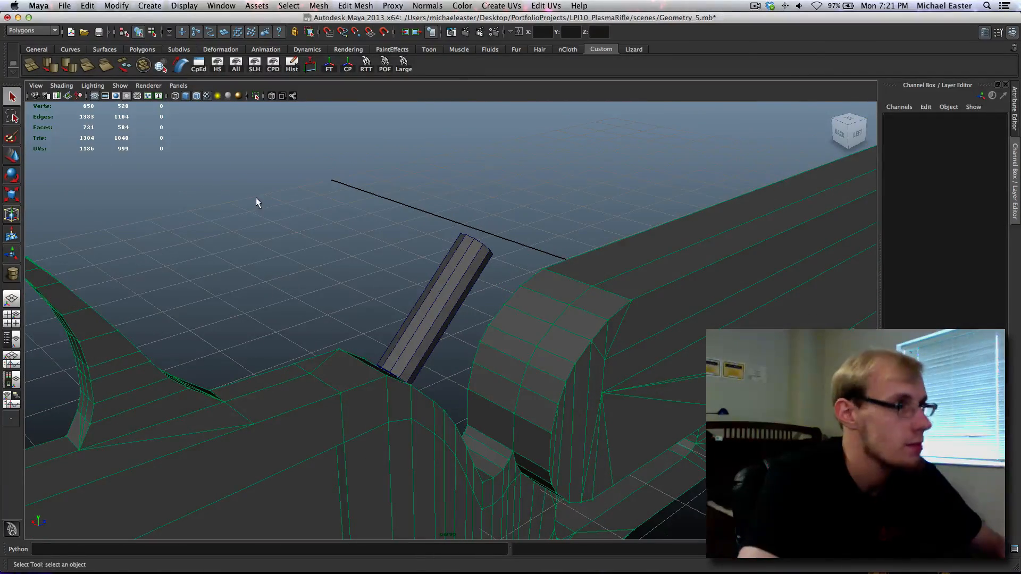
alt+drag(276, 159, 389, 275)
shift+click(446, 294)
drag(459, 329, 460, 330)
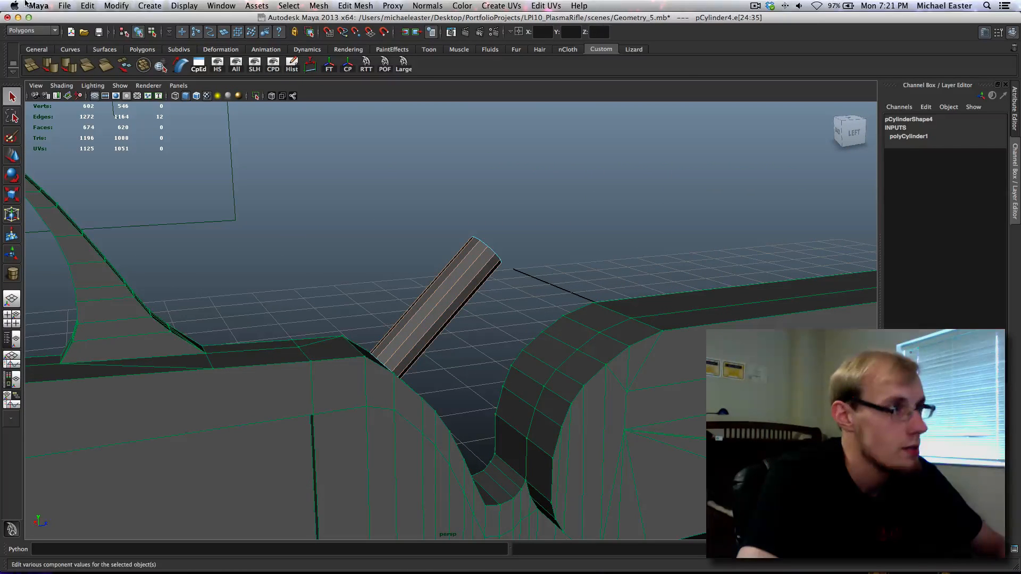
click(52, 65)
right_drag(441, 281, 492, 266)
click(553, 280)
key(ctrl+r)
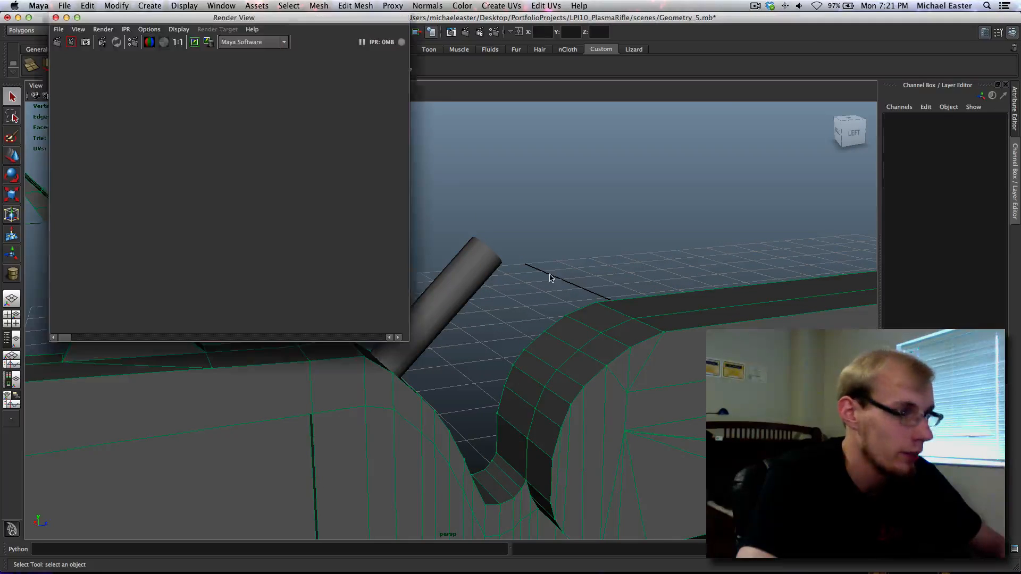
click(56, 18)
Reduce the cylinder's axis subdivisions to 10 through its construction history inputs.
click(452, 286)
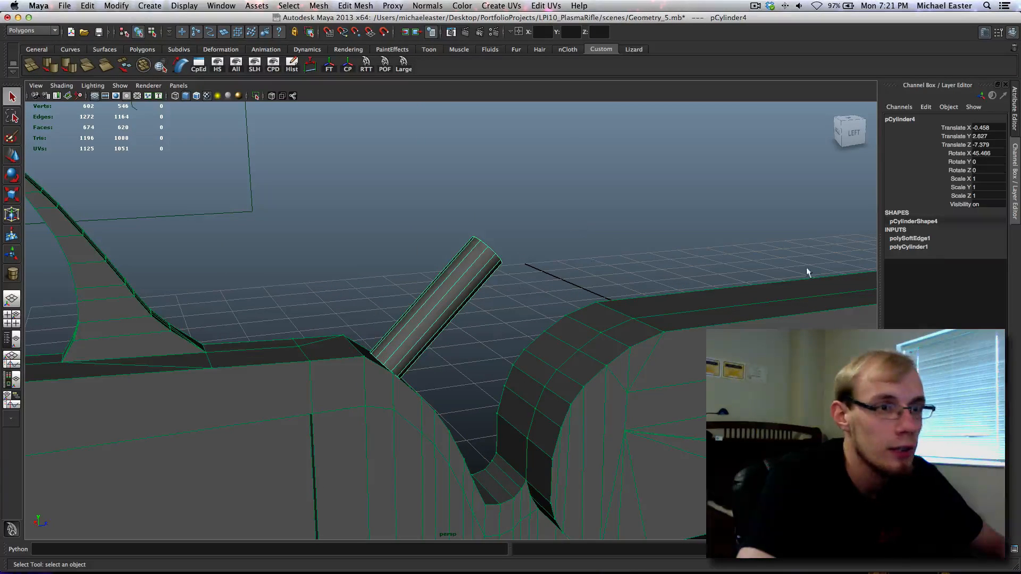
click(910, 238)
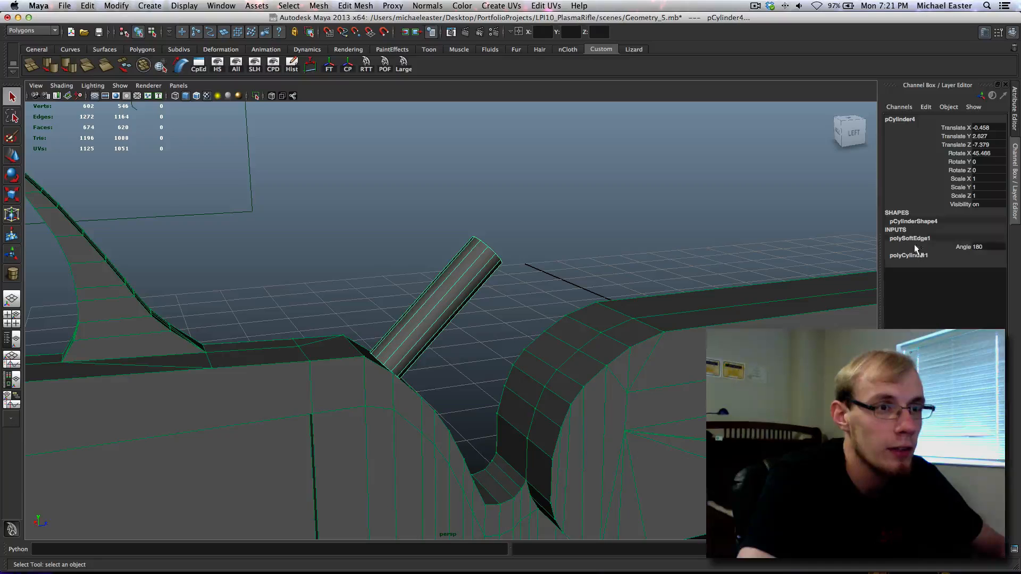
click(944, 256)
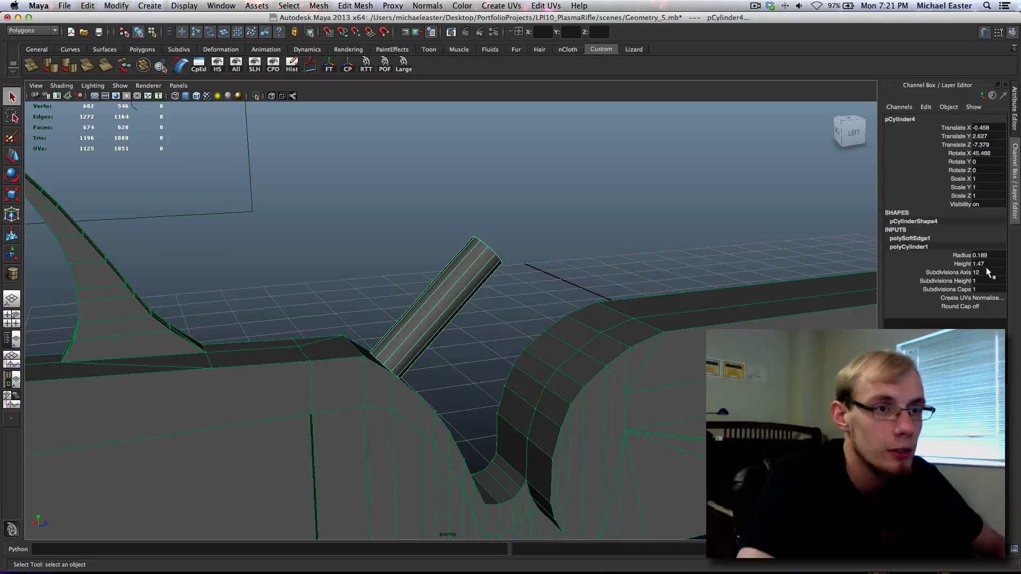
click(985, 272)
click(981, 272)
text(10)
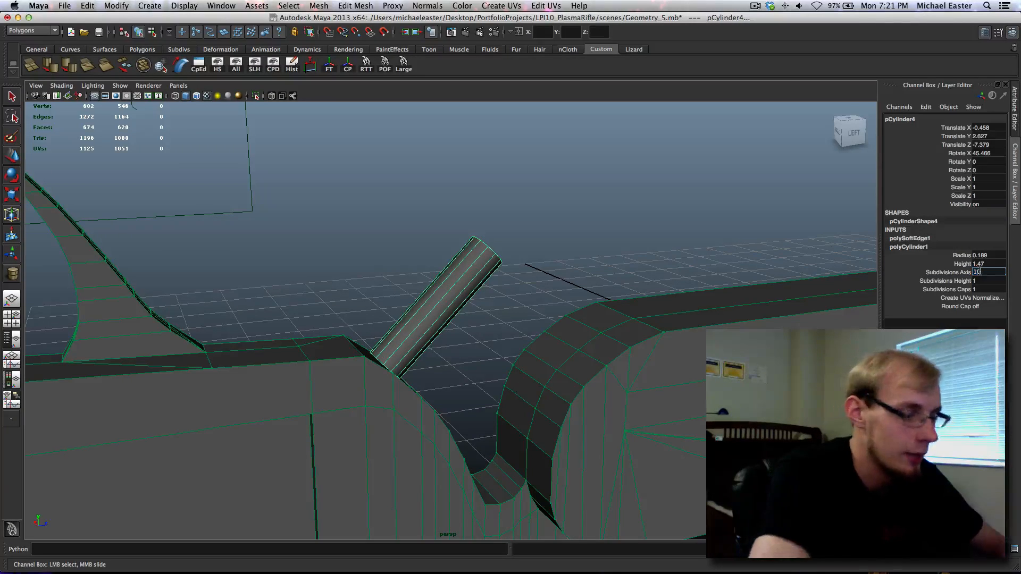
key(Return)
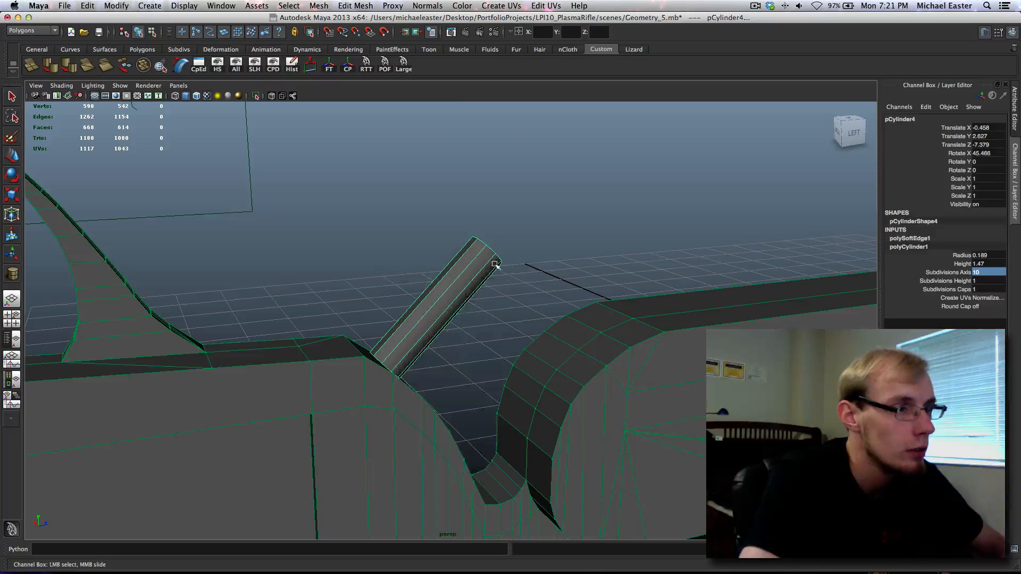
Reselect the side edges of the 10-sided cylinder and apply Soften Edge to them again.
key(q)
click(561, 260)
alt+middle_drag(615, 285, 558, 282)
right_drag(398, 293, 393, 265)
drag(391, 263, 438, 333)
shift+right_click(402, 287)
shift+right_drag(402, 287, 494, 339)
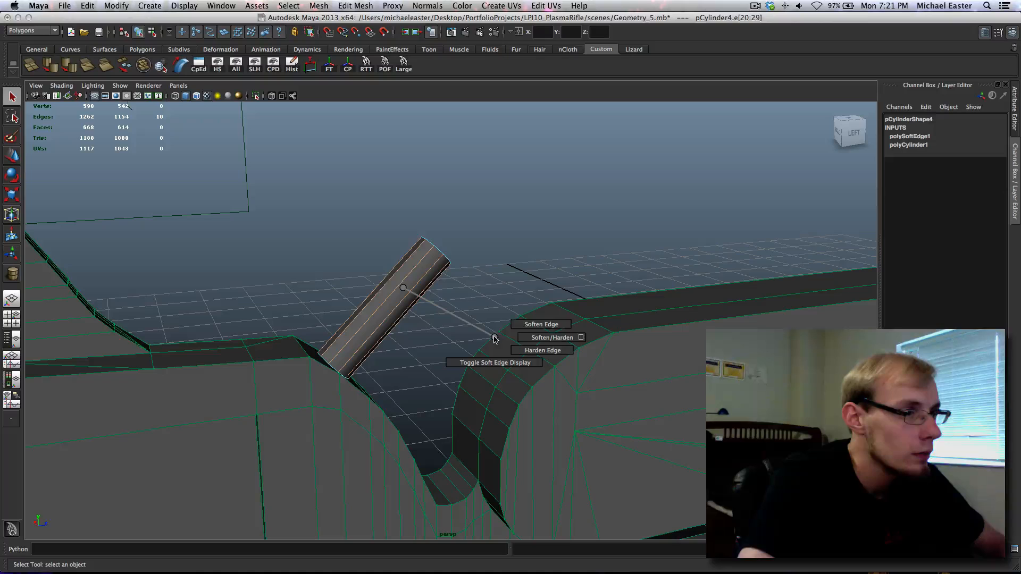
shift+right_drag(545, 302, 543, 304)
click(482, 263)
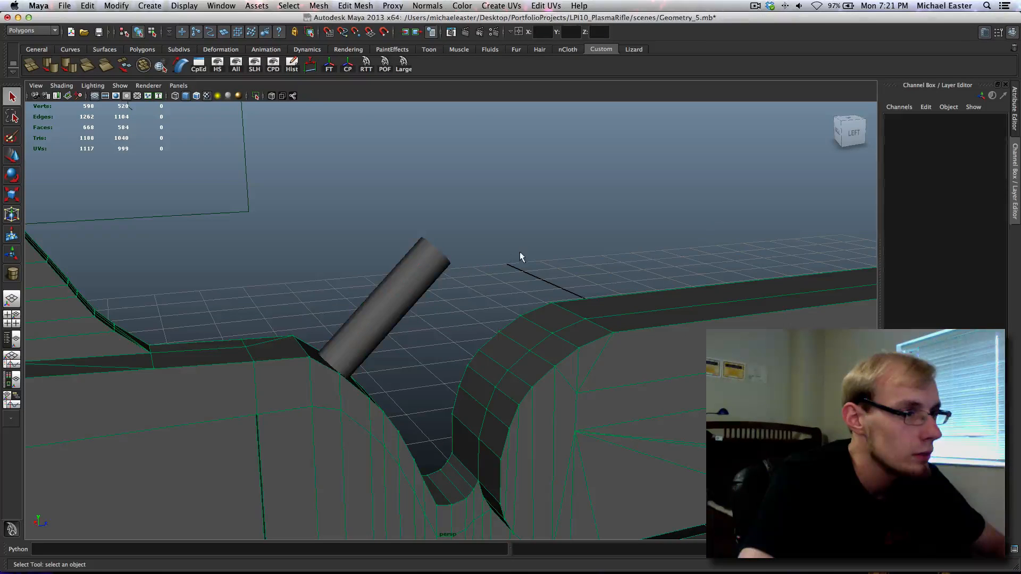
Render a preview of the current view and inspect the angled cylinder on the rifle body.
key(ctrl+r)
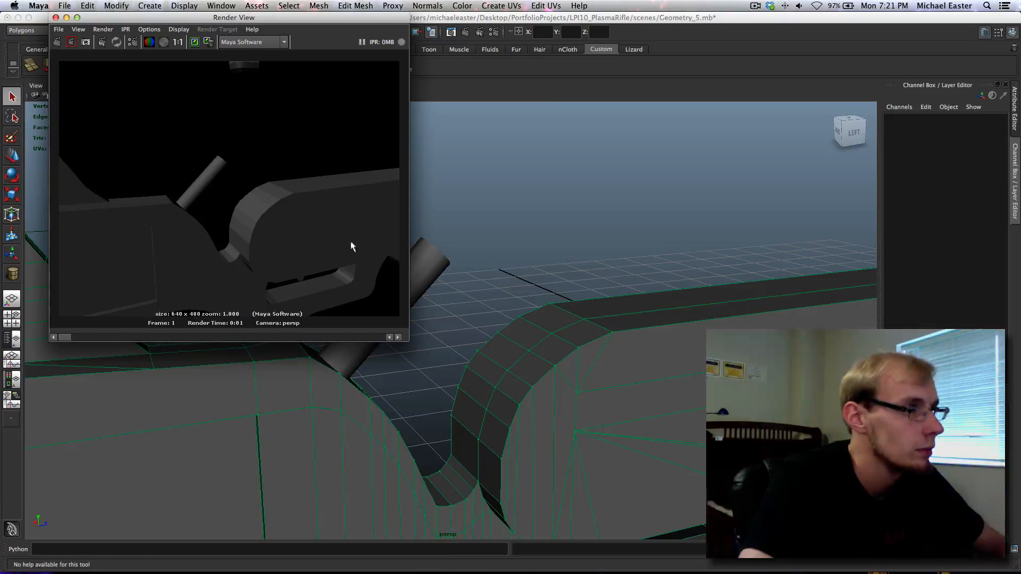
click(56, 18)
alt+drag(412, 314, 399, 295)
click(397, 294)
alt+drag(490, 311, 428, 319)
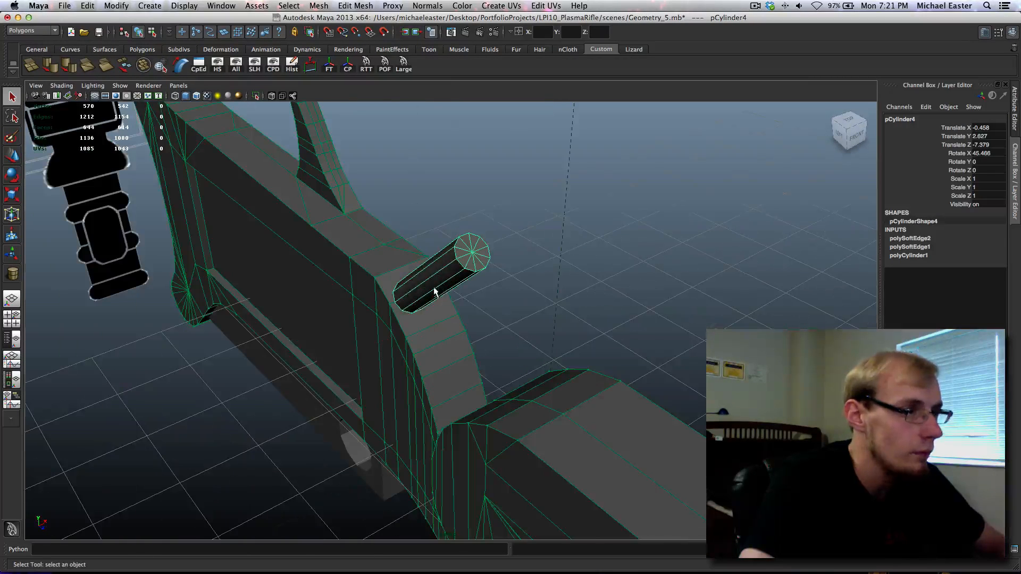
Snap the angled cylinder's pivot to the centre vertex of its lower end cap, working in wireframe display.
click(359, 238)
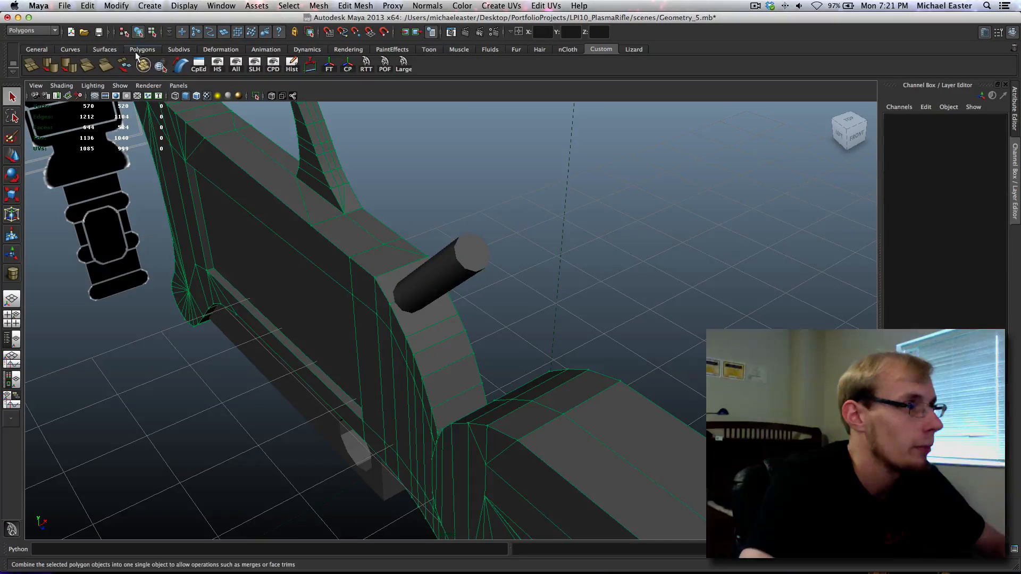
click(159, 65)
alt+drag(229, 197, 353, 269)
click(417, 285)
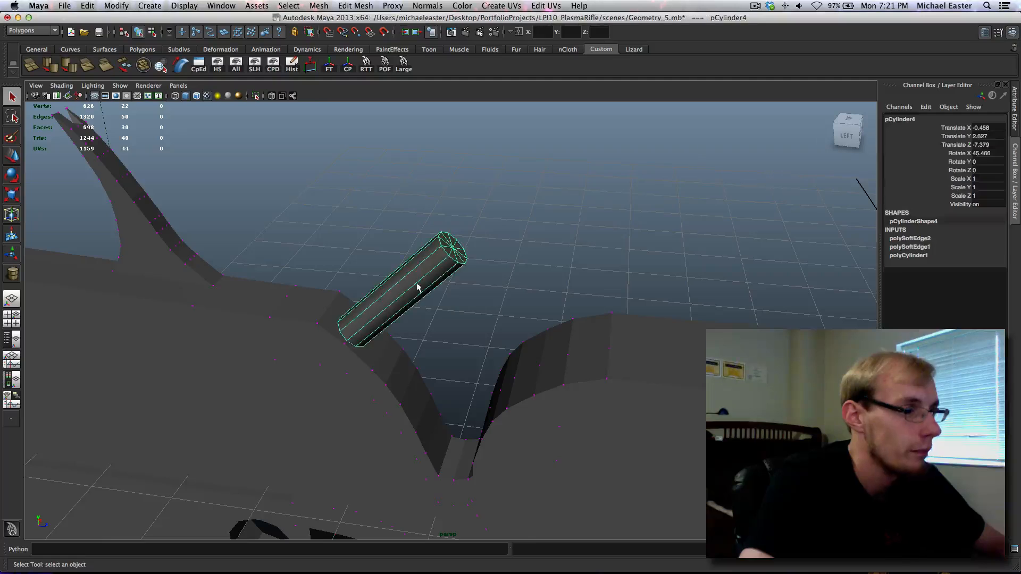
alt+drag(417, 285, 433, 246)
key(r)
alt+middle_drag(419, 249, 406, 292)
scroll(402, 295, up, 8)
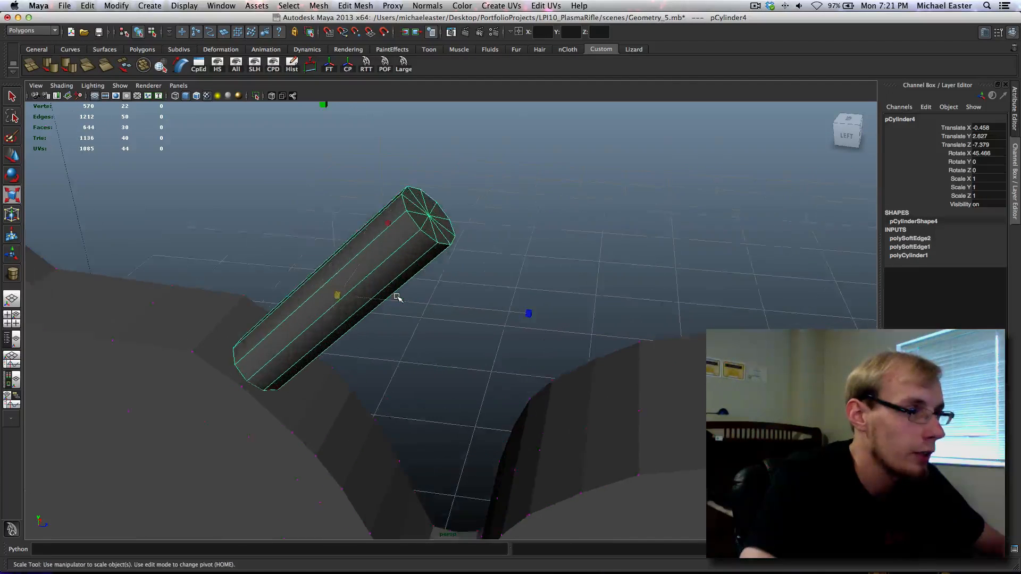
alt+middle_drag(333, 298, 378, 284)
key(4)
key(Home)
key(v)
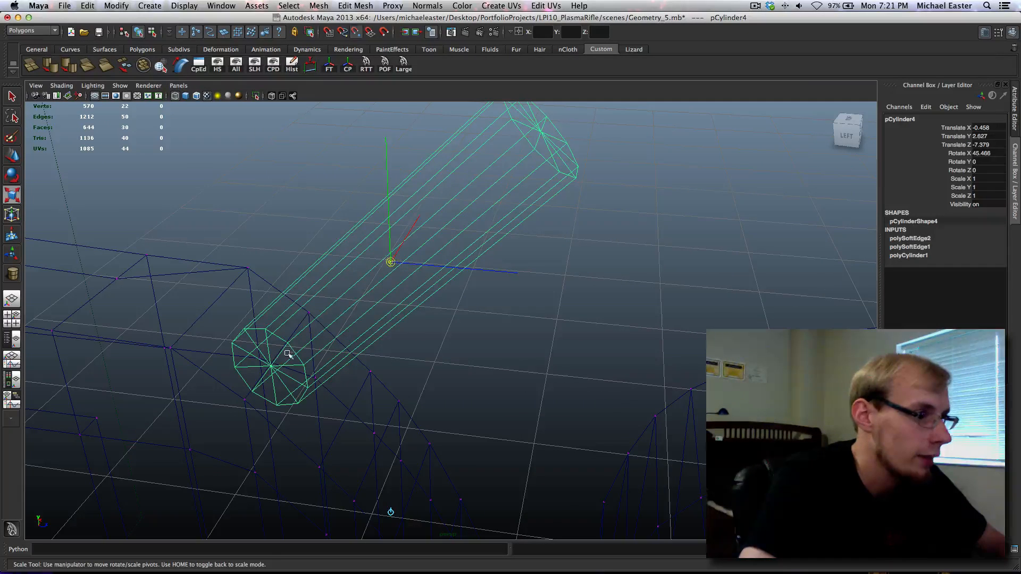
middle_drag(287, 354, 273, 366)
key(Home)
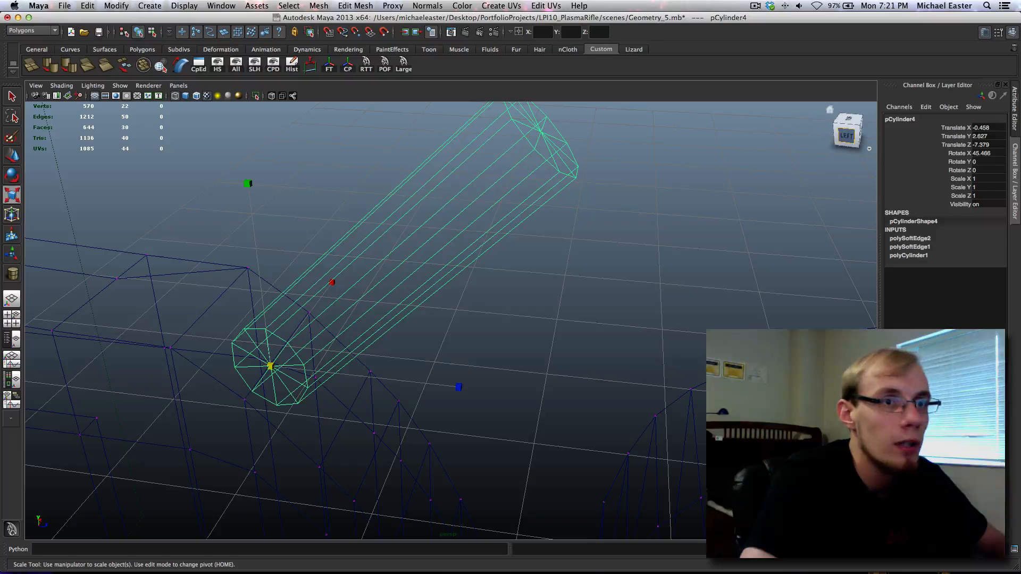
Try orienting the Move tool's axis to an edge at the cylinder's upper end with Set To Edge.
key(w)
click(513, 232)
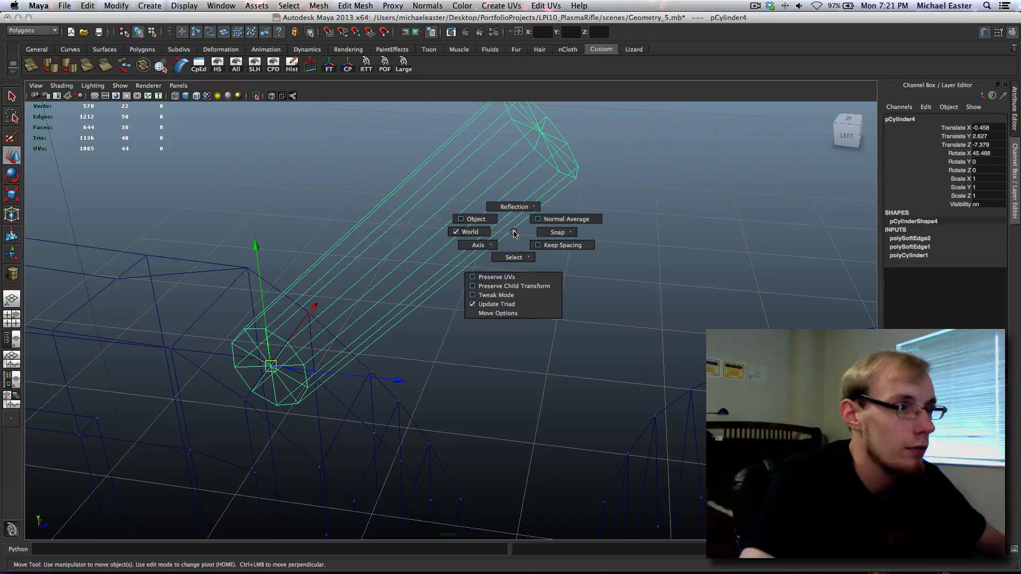
drag(513, 232, 499, 245)
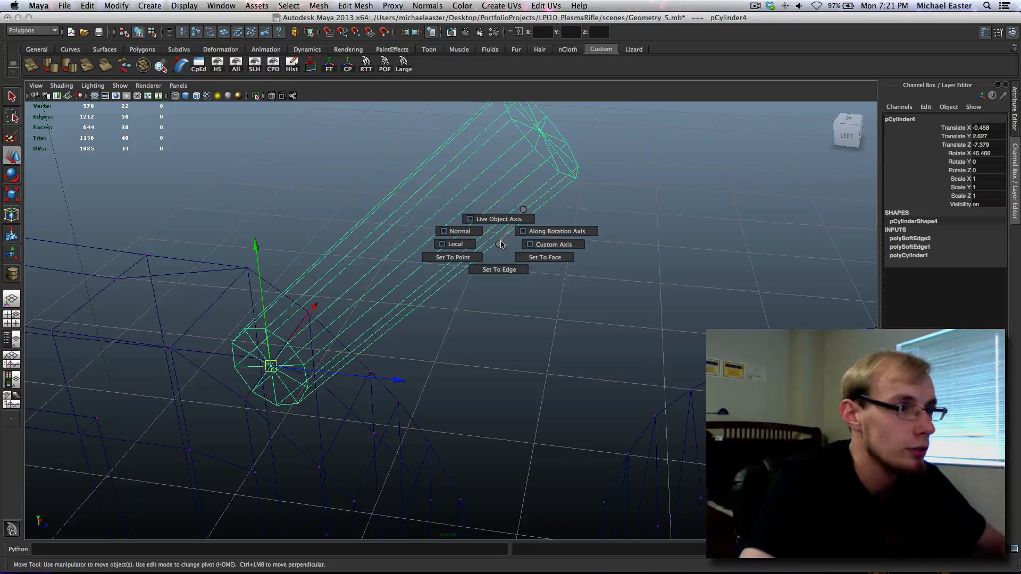
drag(496, 244, 441, 242)
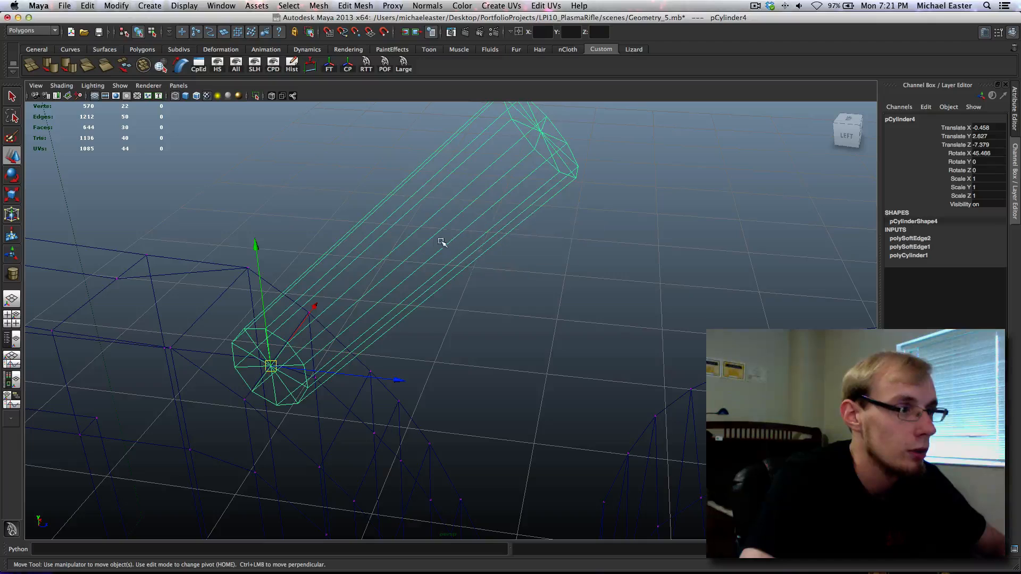
drag(496, 211, 514, 230)
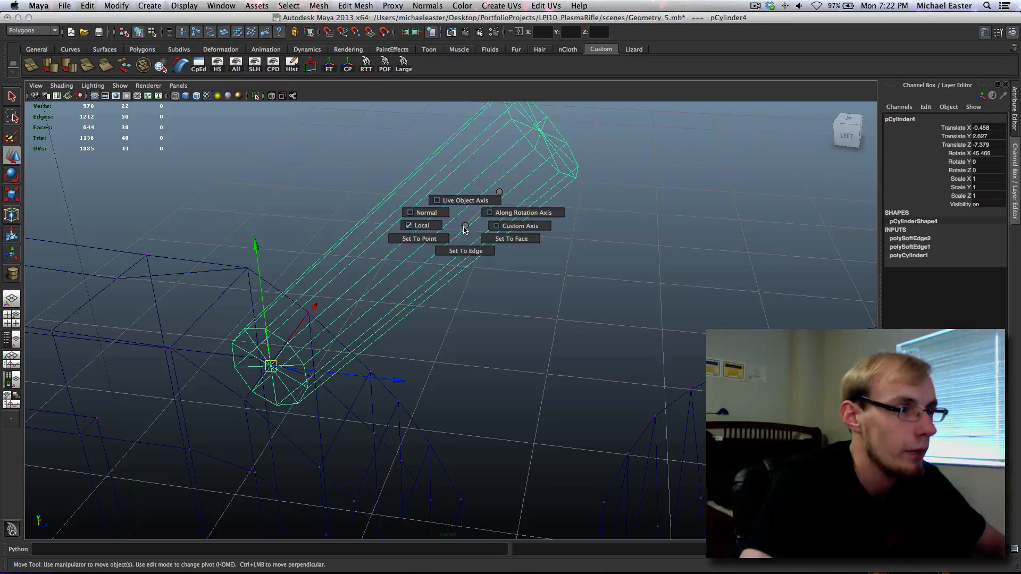
drag(465, 228, 466, 250)
key(5)
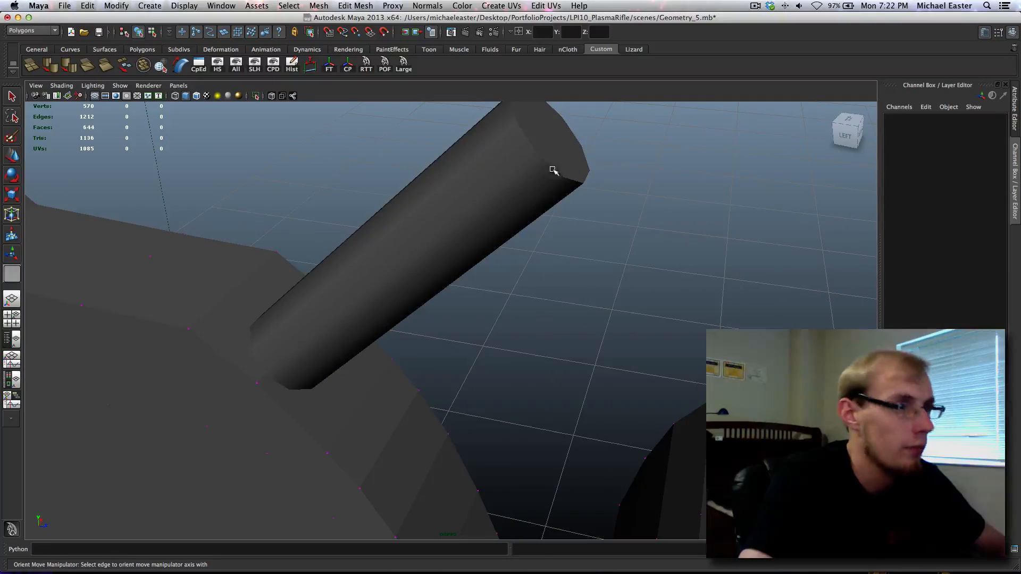
click(553, 170)
alt+drag(636, 198, 614, 203)
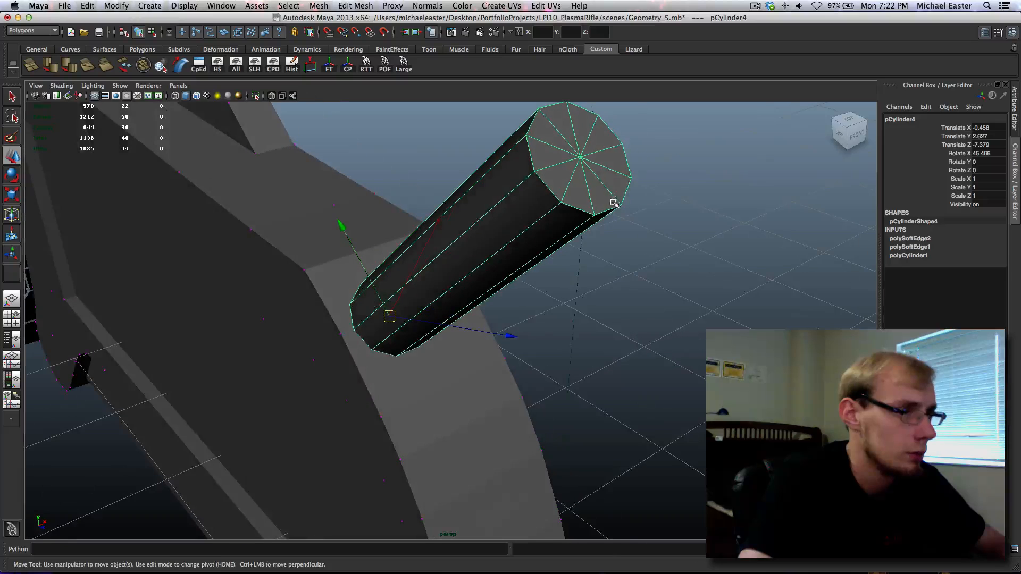
Orient the Move tool's axis to one of the cylinder's lengthwise edges with Set To Edge.
shift+click(488, 225)
shift+click(491, 226)
ctrl+shift+right_click(495, 226)
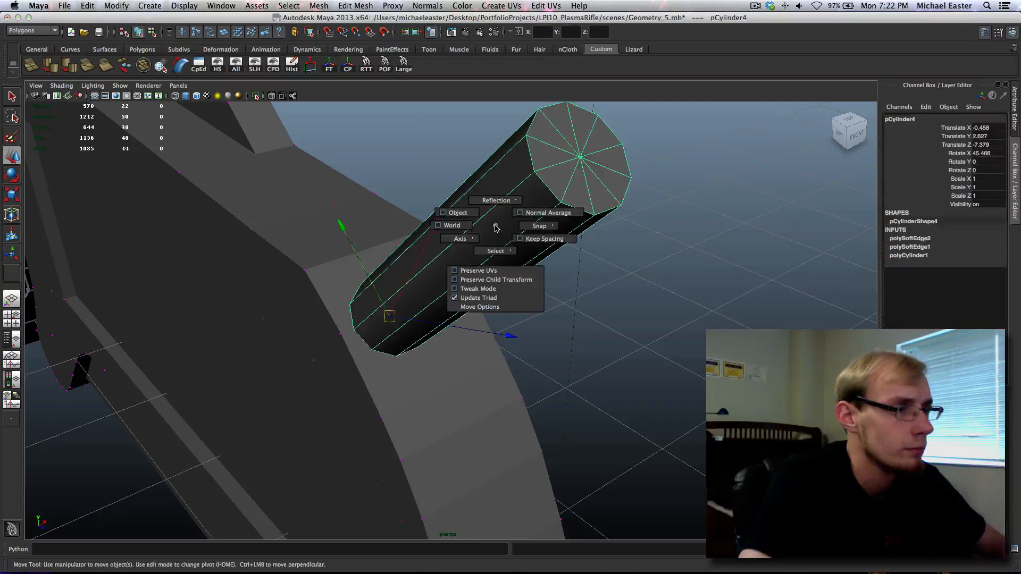
mouse_move(434, 245)
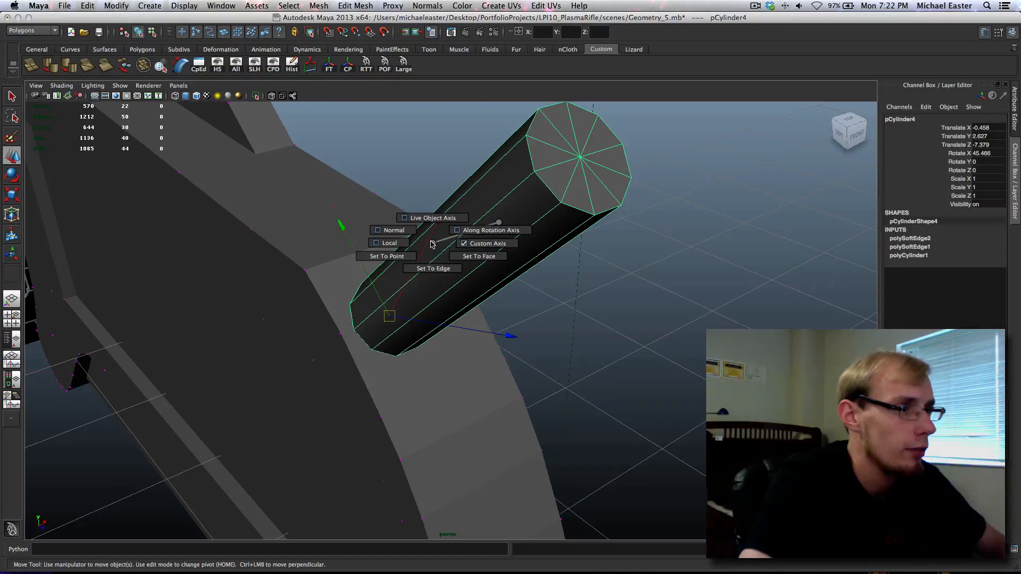
click(434, 269)
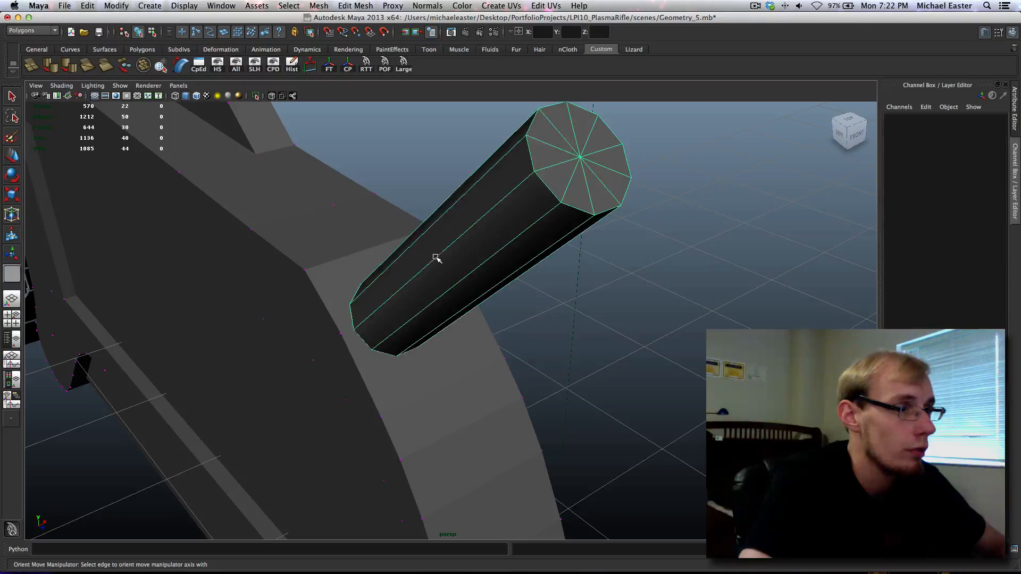
click(436, 258)
alt+drag(407, 262, 391, 288)
key(r)
key(w)
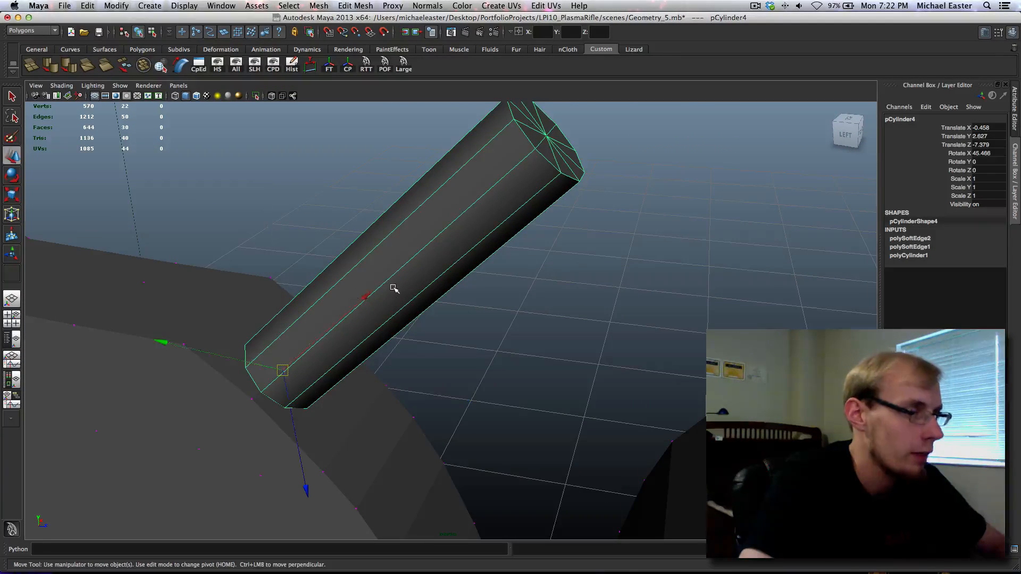
Orient the Scale tool to a lengthwise edge with Set To Edge and shorten the cylinder along its length to a short stub.
key(r)
click(396, 288)
key(w)
click(371, 299)
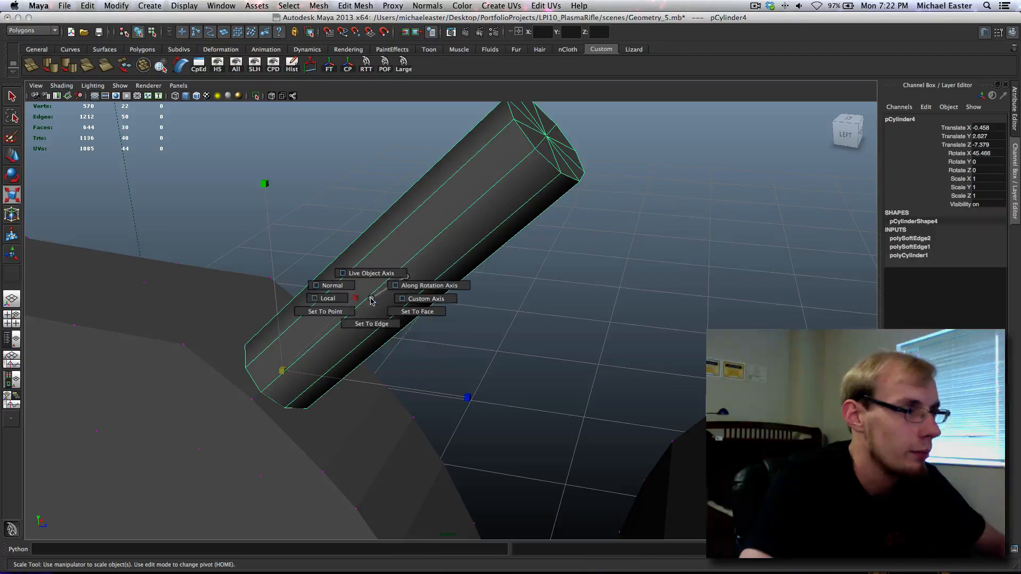
click(371, 323)
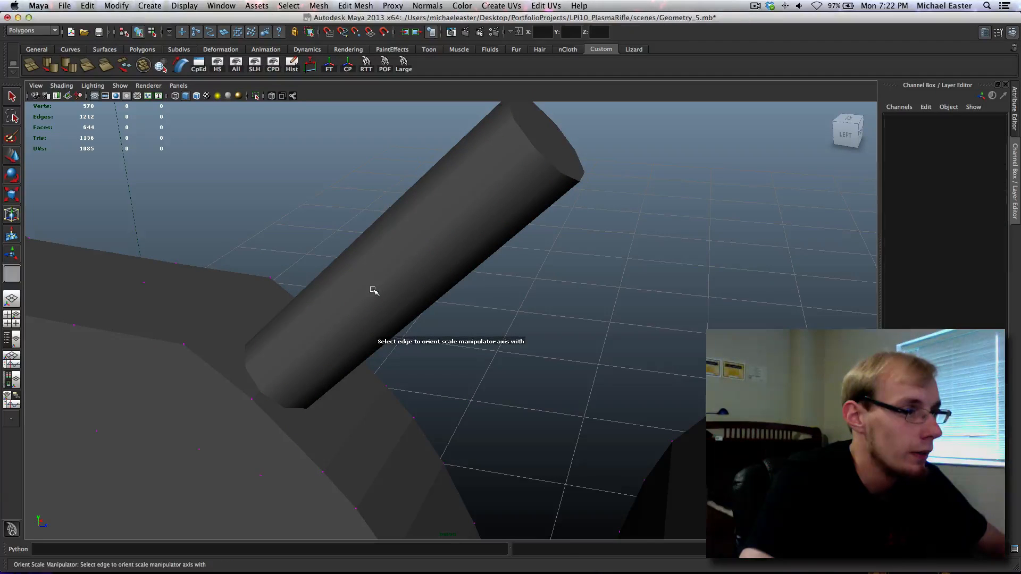
click(381, 290)
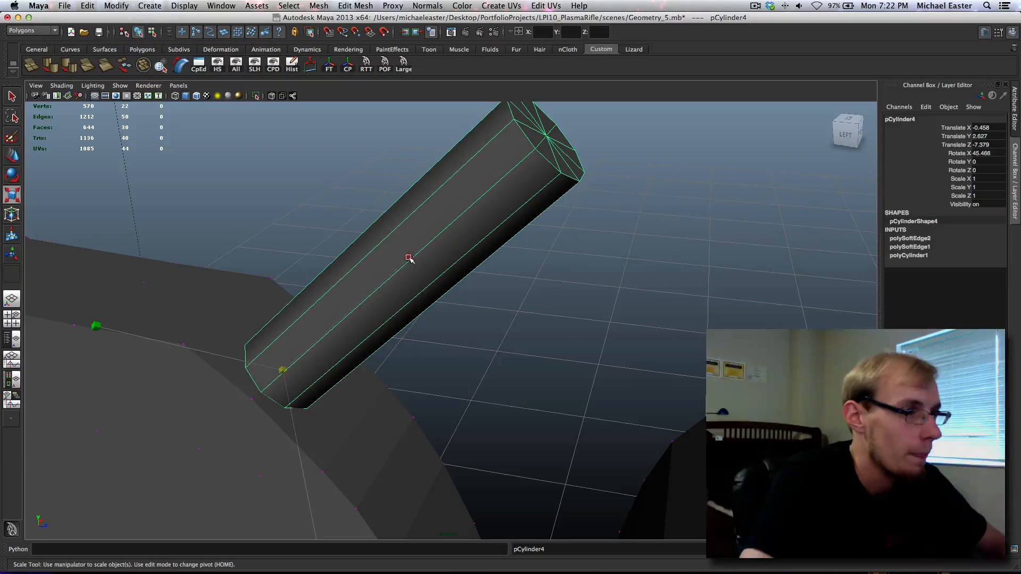
drag(409, 258, 337, 335)
alt+drag(234, 411, 186, 421)
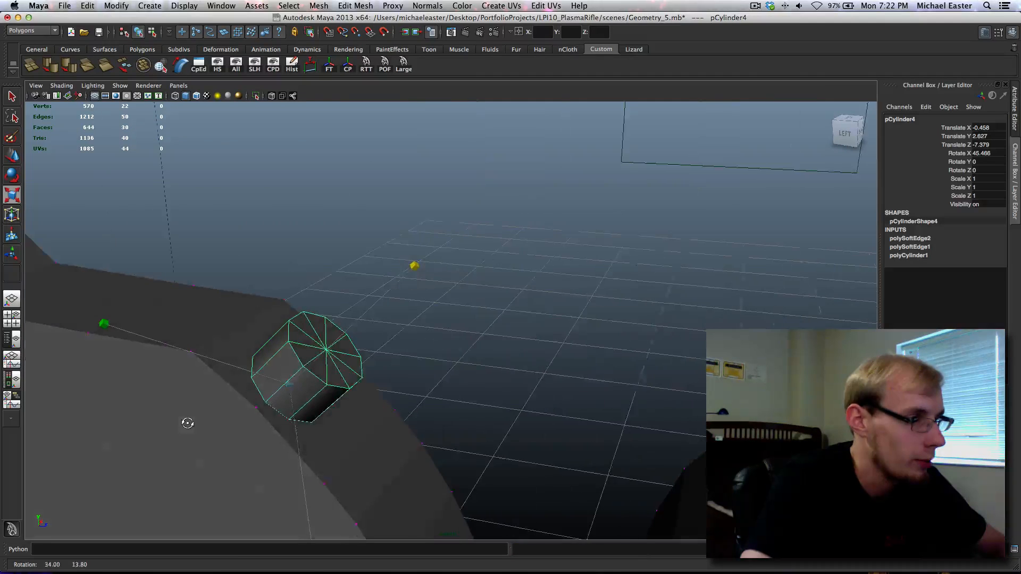
scroll(276, 393, up, 5)
alt+middle_drag(251, 365, 319, 345)
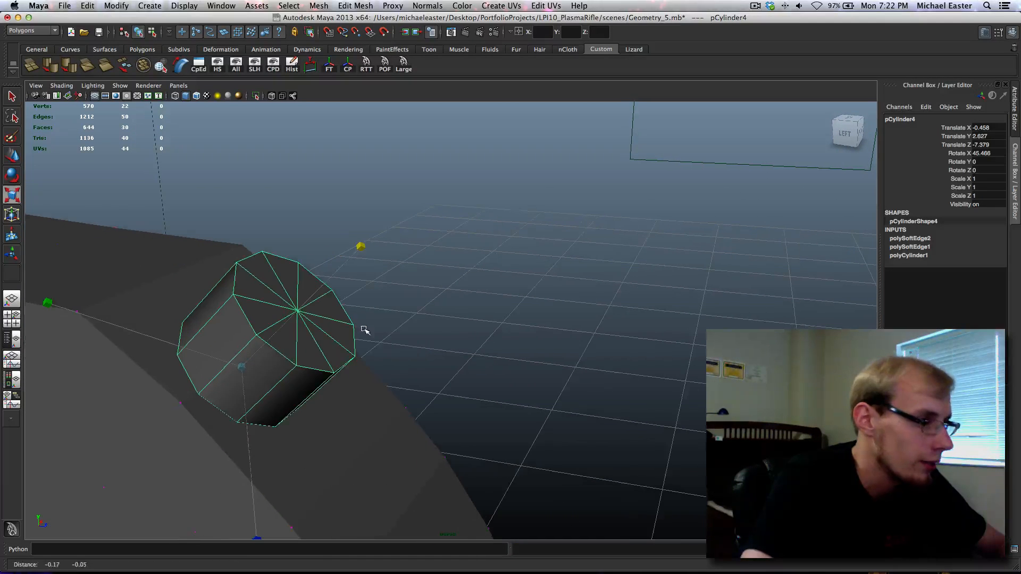
Select all ten triangular faces of the shortened cylinder's outer end cap.
key(q)
alt+drag(425, 355, 379, 346)
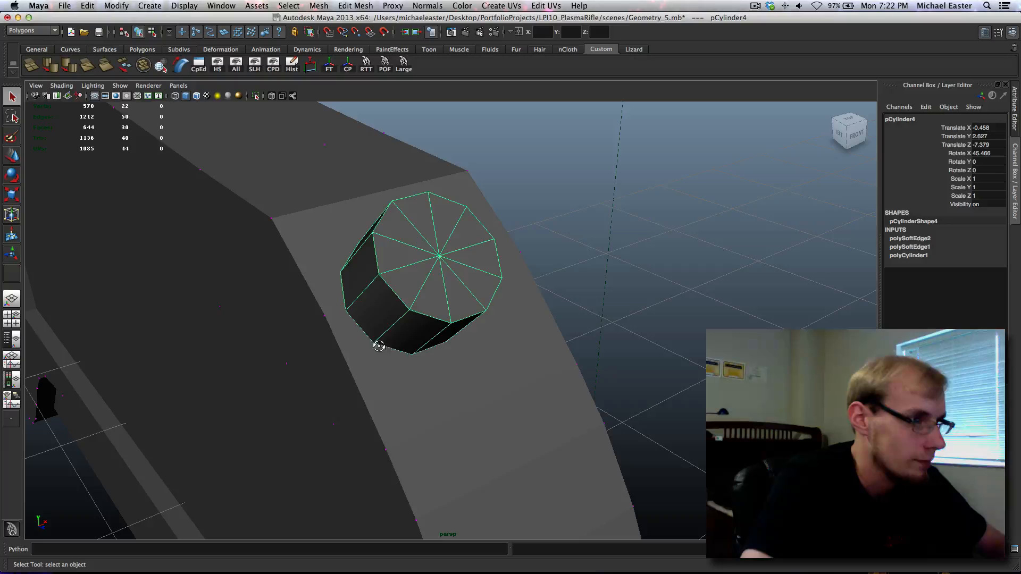
right_drag(421, 279, 423, 293)
click(414, 285)
shift+click(436, 296)
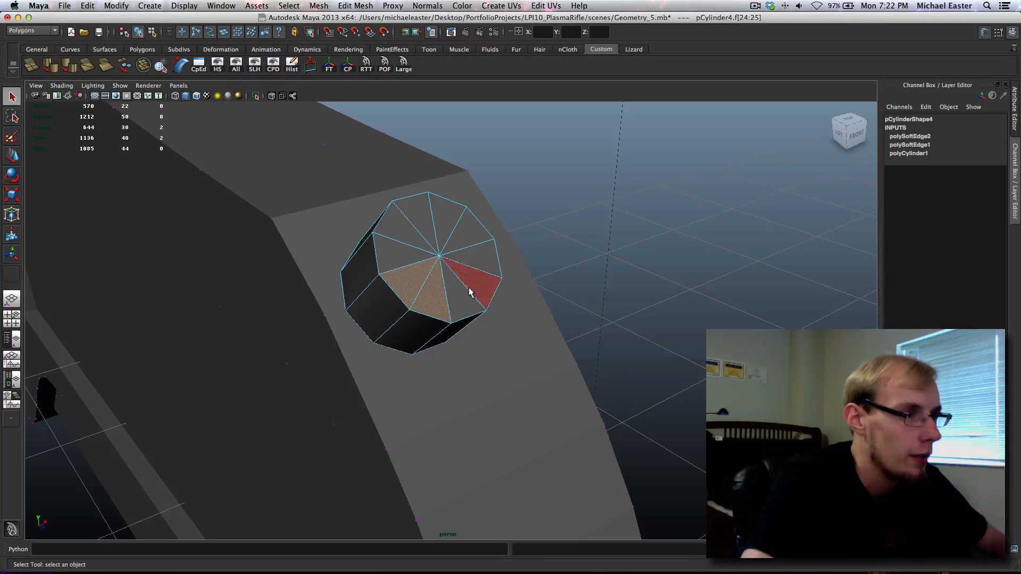
shift+click(462, 297)
shift+click(483, 284)
shift+click(480, 258)
shift+click(467, 227)
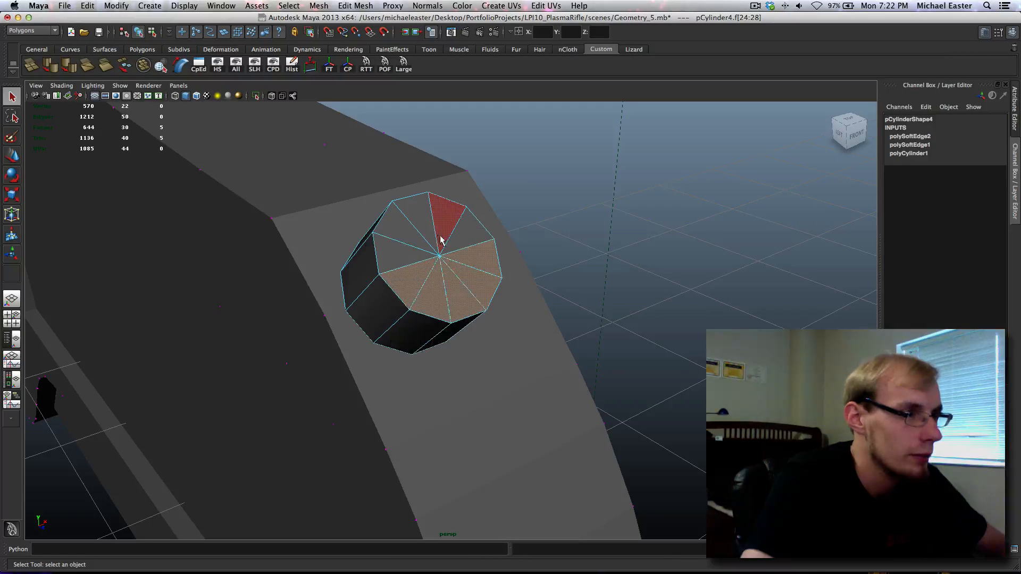
shift+click(458, 235)
shift+click(424, 232)
shift+click(406, 238)
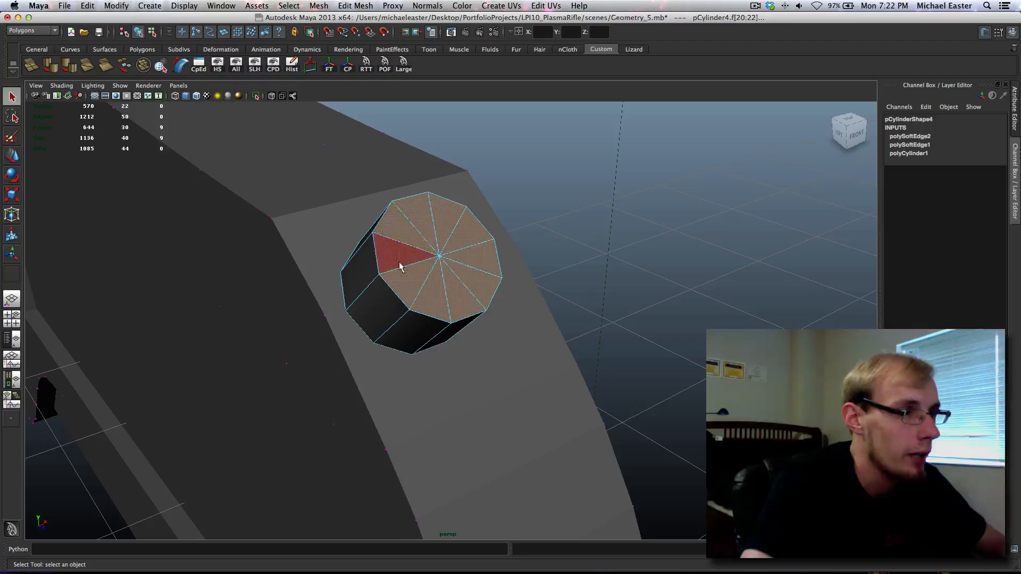
shift+click(400, 263)
alt+drag(421, 237, 250, 199)
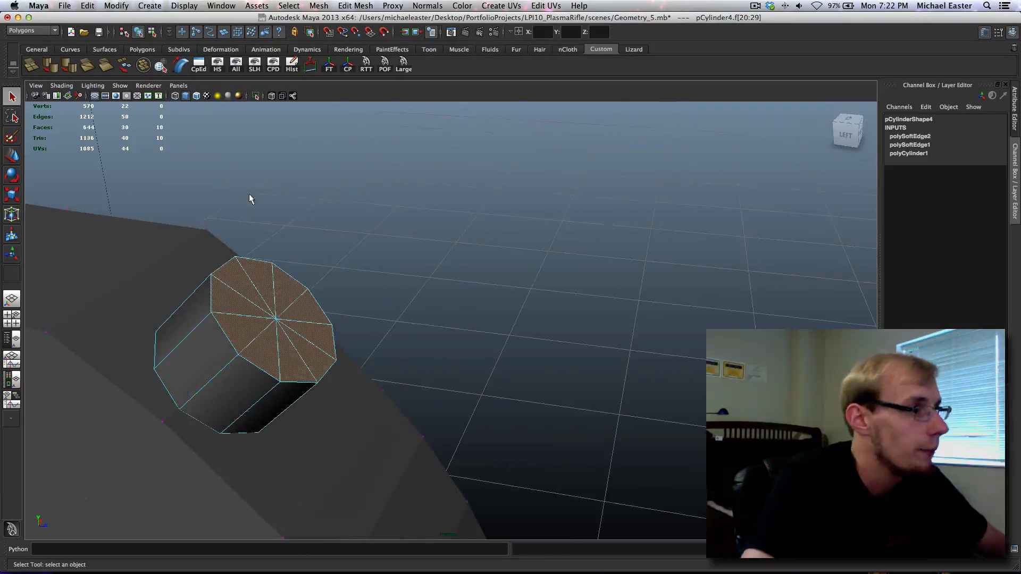
shift+right_drag(320, 272, 344, 295)
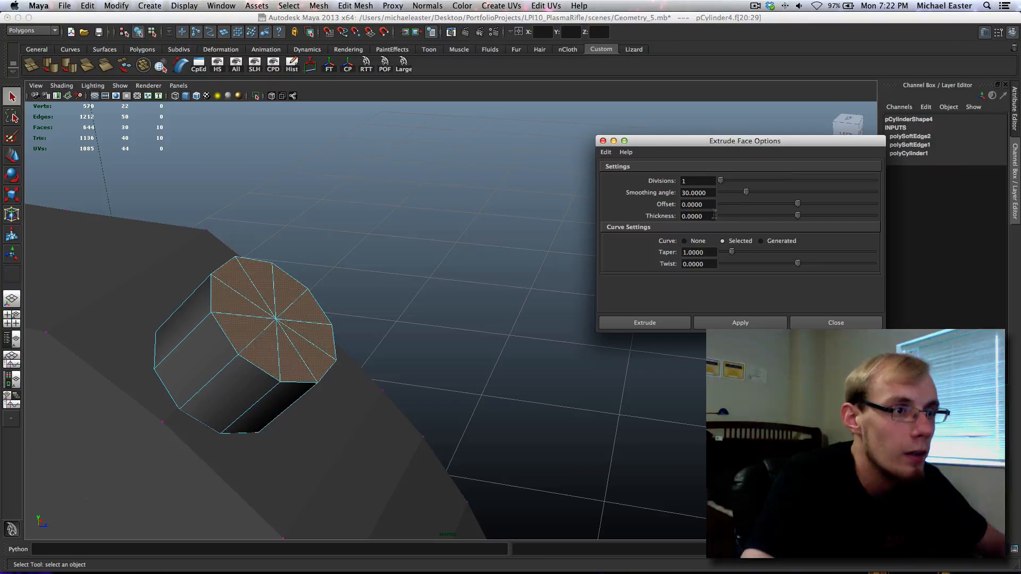
click(770, 242)
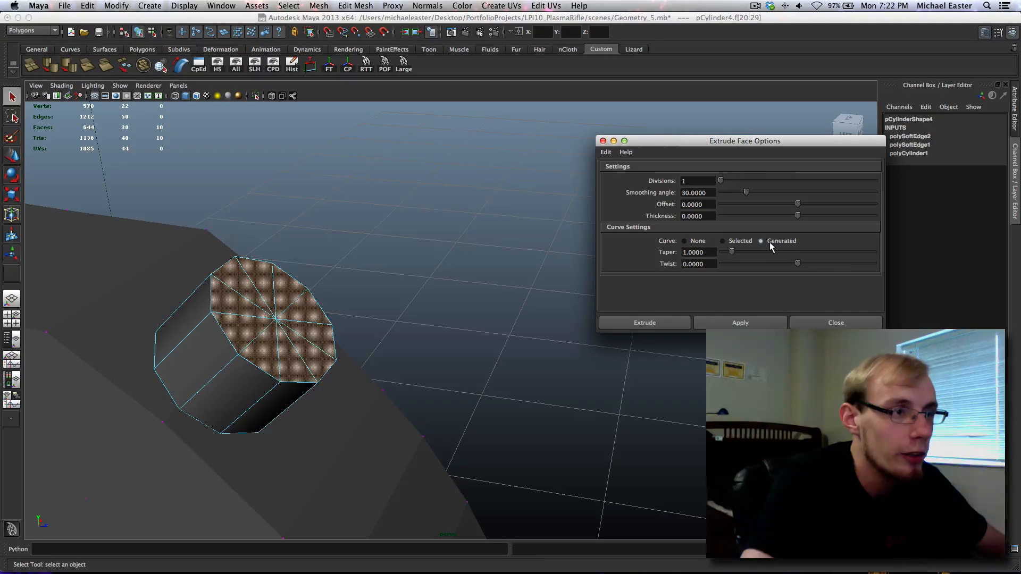
click(837, 323)
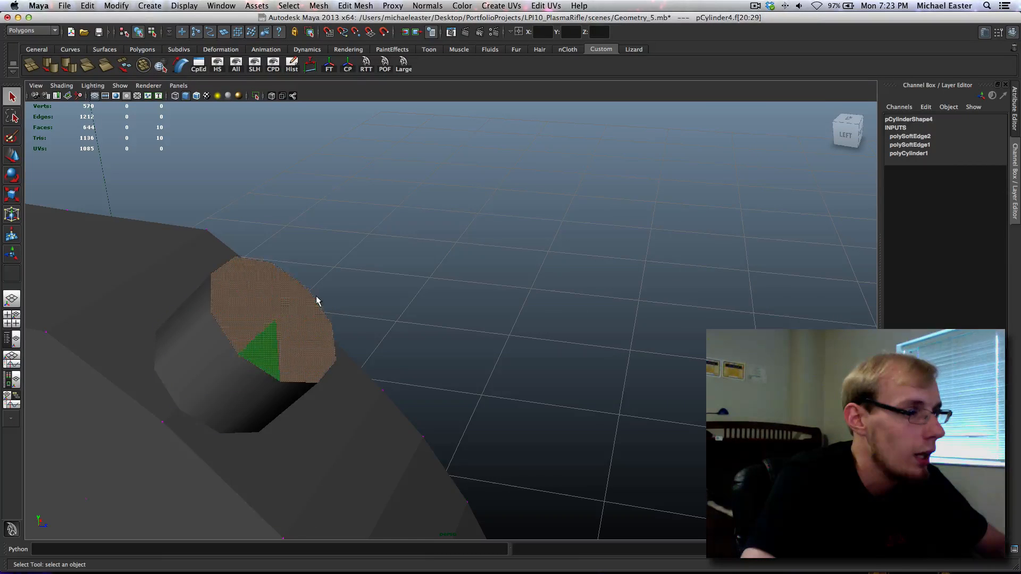
Leave face selection and frame the cylinder stub against the reference arcs in the right-side view.
key(F8)
key(space)
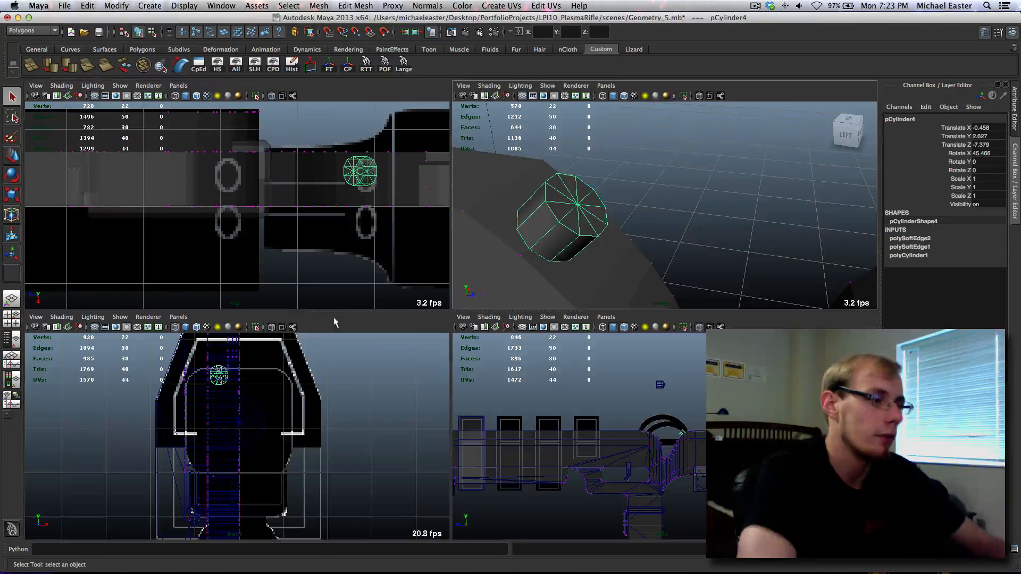
key(space)
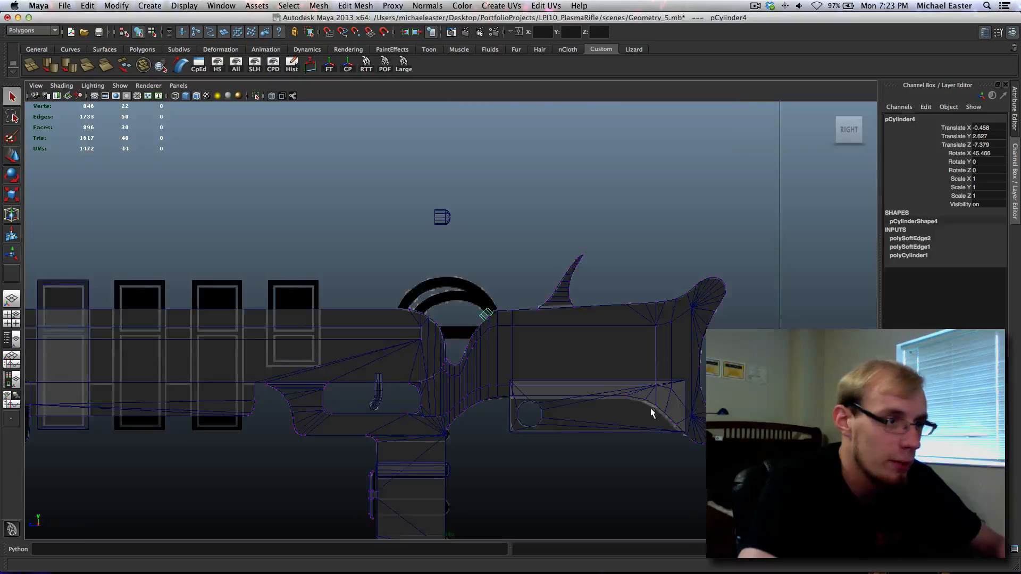
scroll(553, 414, up, 5)
scroll(447, 314, up, 5)
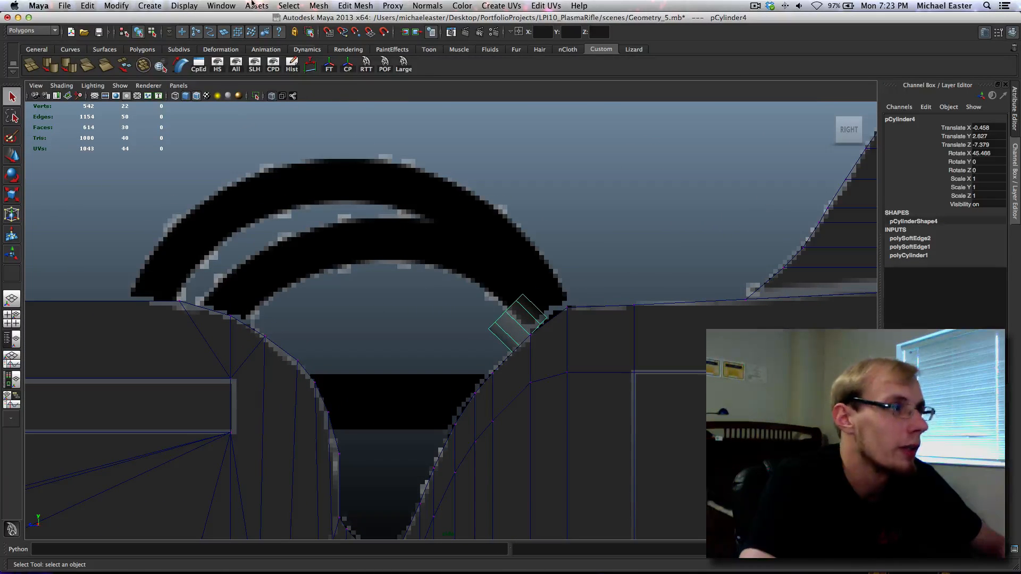
click(219, 5)
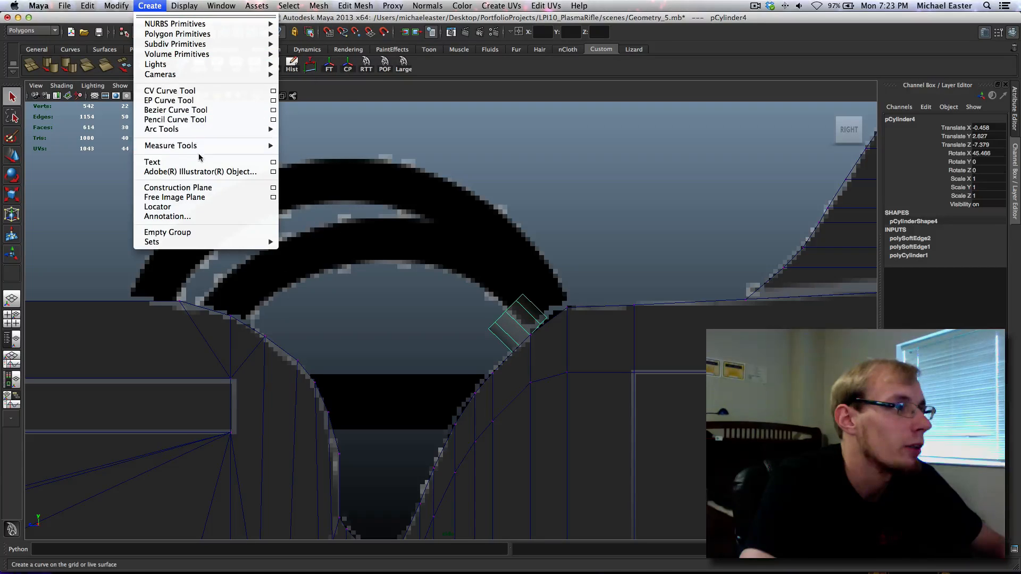
click(199, 96)
scroll(532, 306, up, 5)
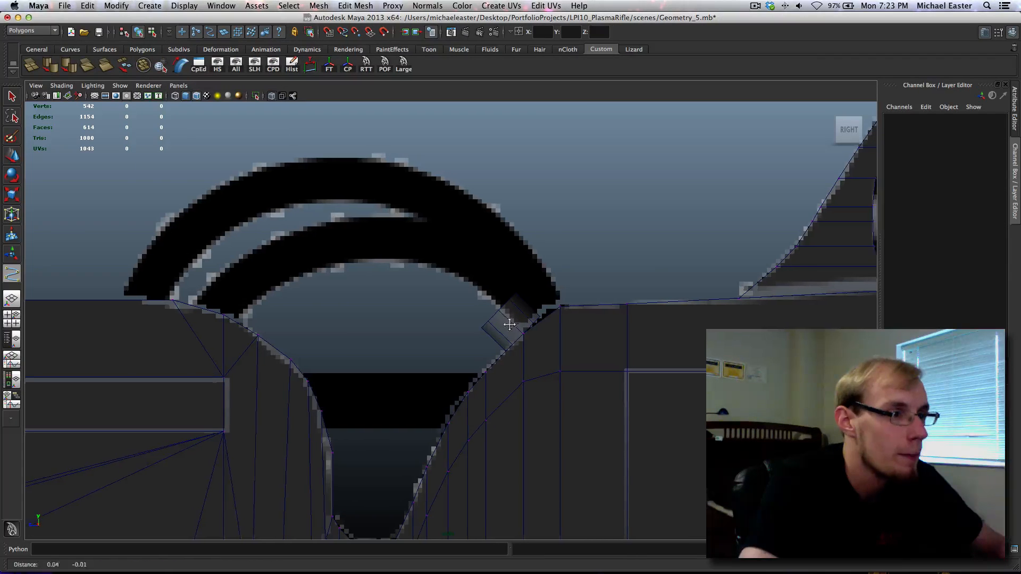
click(534, 303)
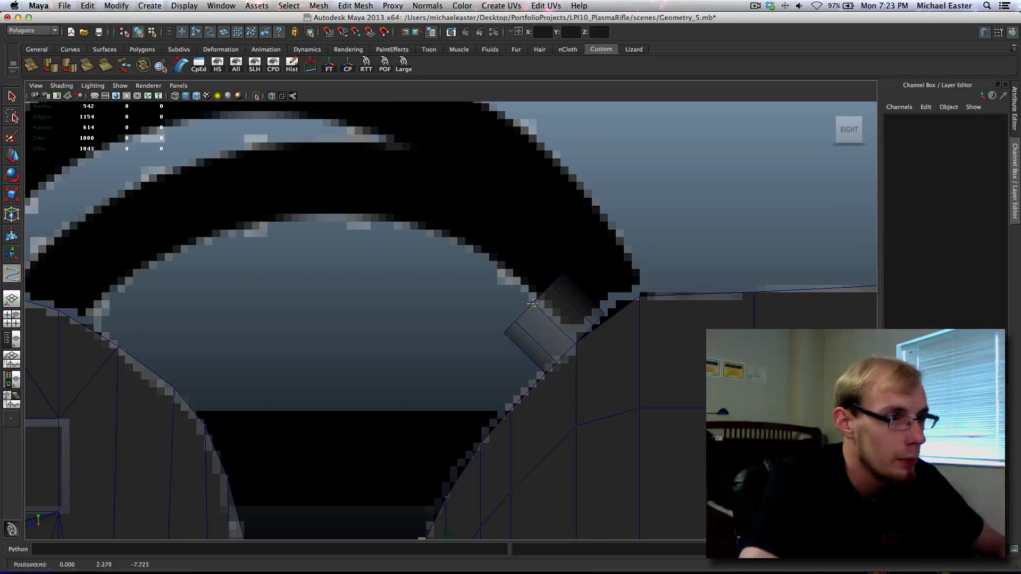
alt+middle_drag(533, 303, 611, 332)
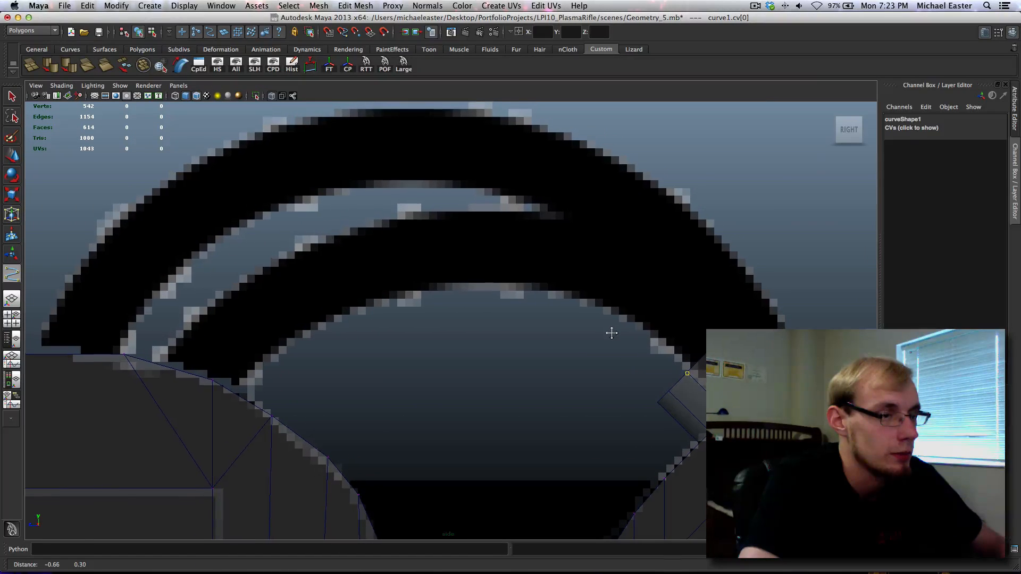
key(z)
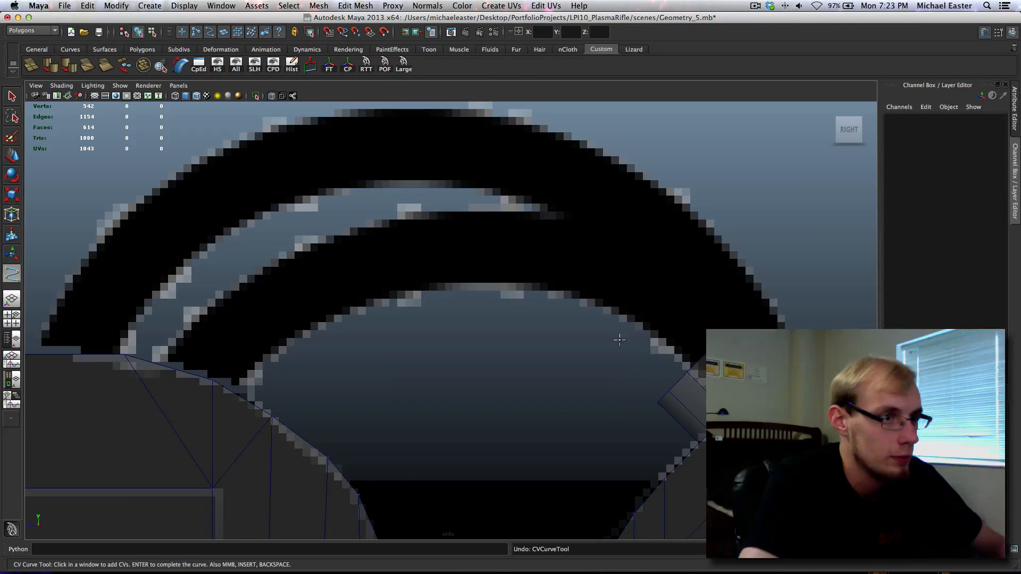
Select the cylinder stub and move it along its lengthwise axis onto the rear end of the reference arc.
right_click(691, 384)
key(q)
click(689, 386)
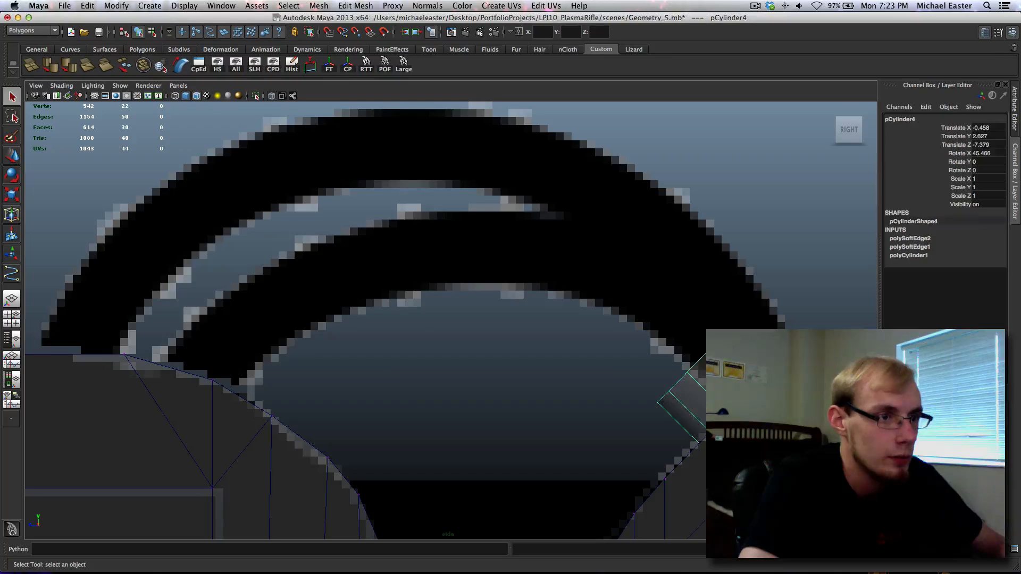
alt+middle_drag(689, 386, 595, 384)
key(w)
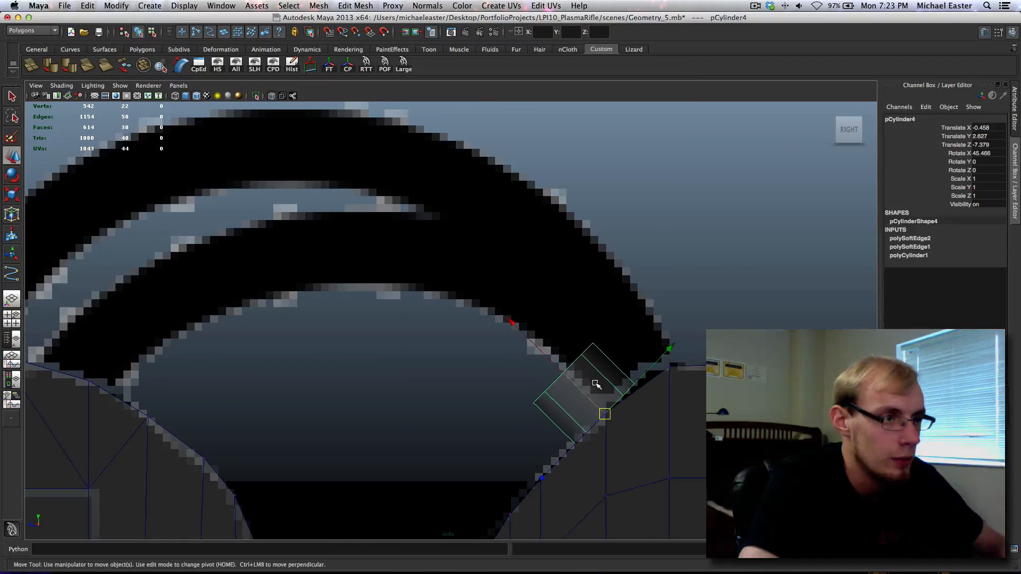
drag(667, 349, 690, 314)
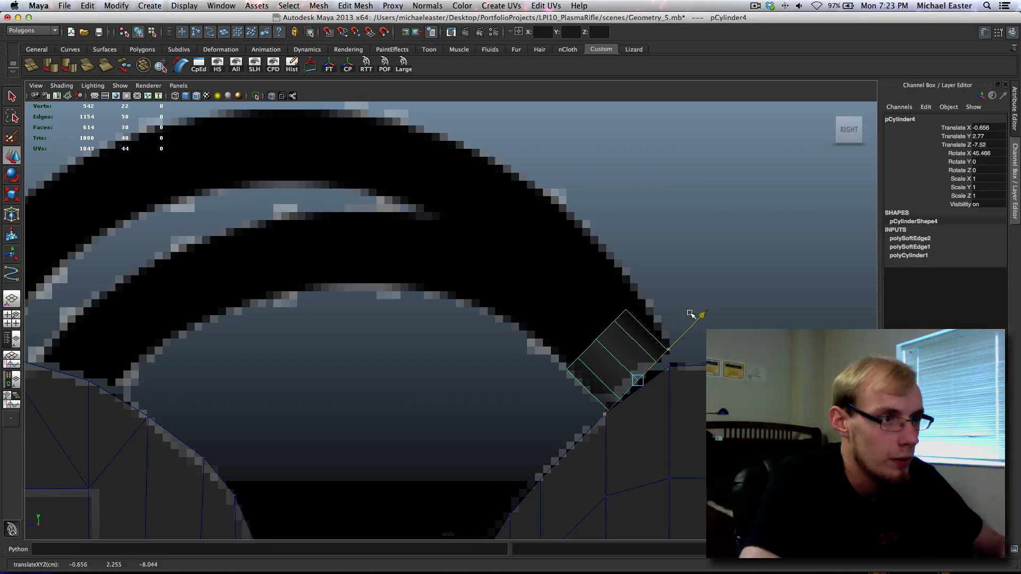
Rotate the cylinder stub to about 34 degrees in X to follow the slope of the reference arc's rear end.
key(e)
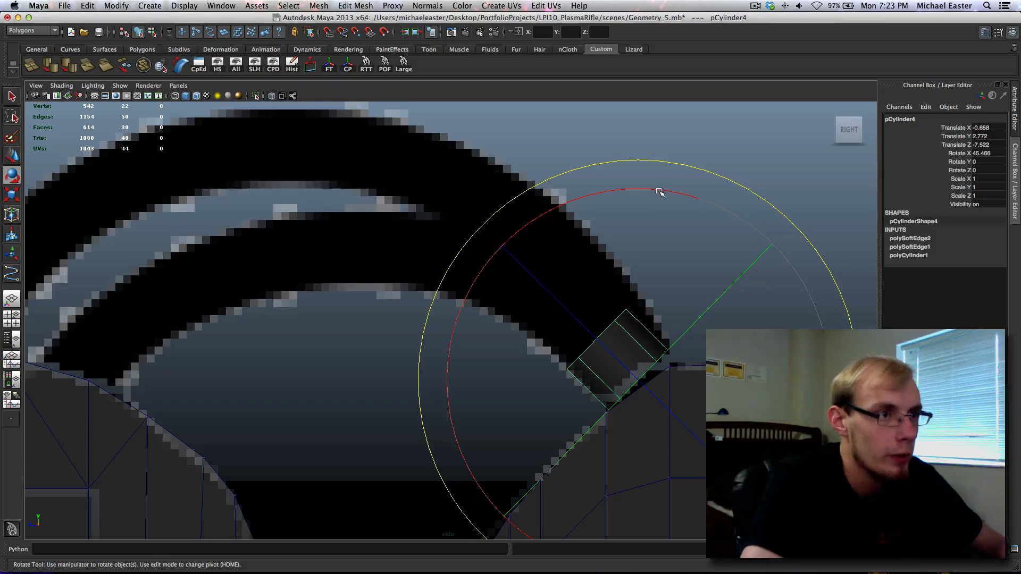
drag(659, 192, 693, 205)
key(w)
middle_drag(640, 200, 642, 204)
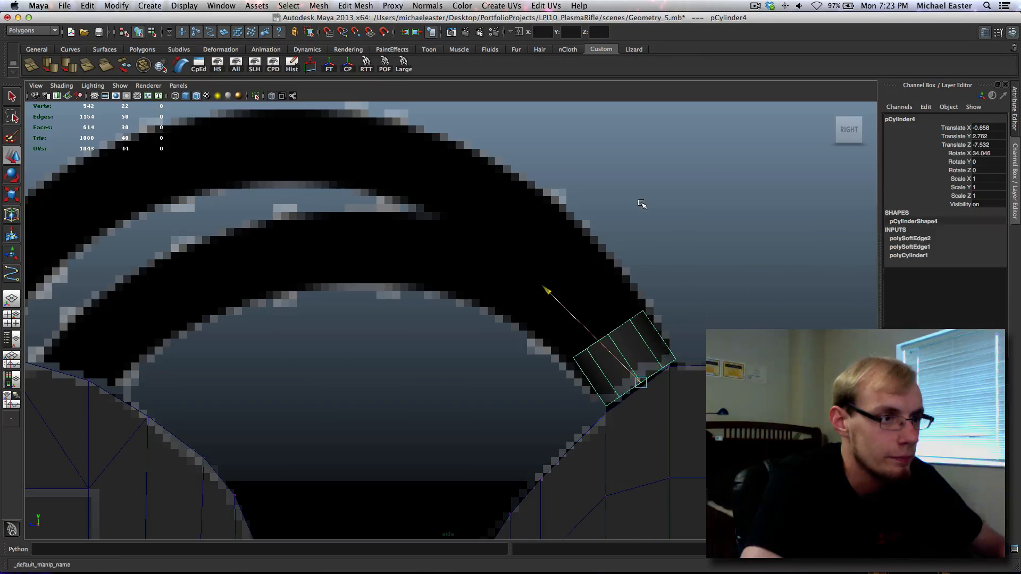
Set the Move tool's axis to World and lower the cylinder stub to about 2.715 in Translate Y.
click(634, 260)
mouse_move(621, 269)
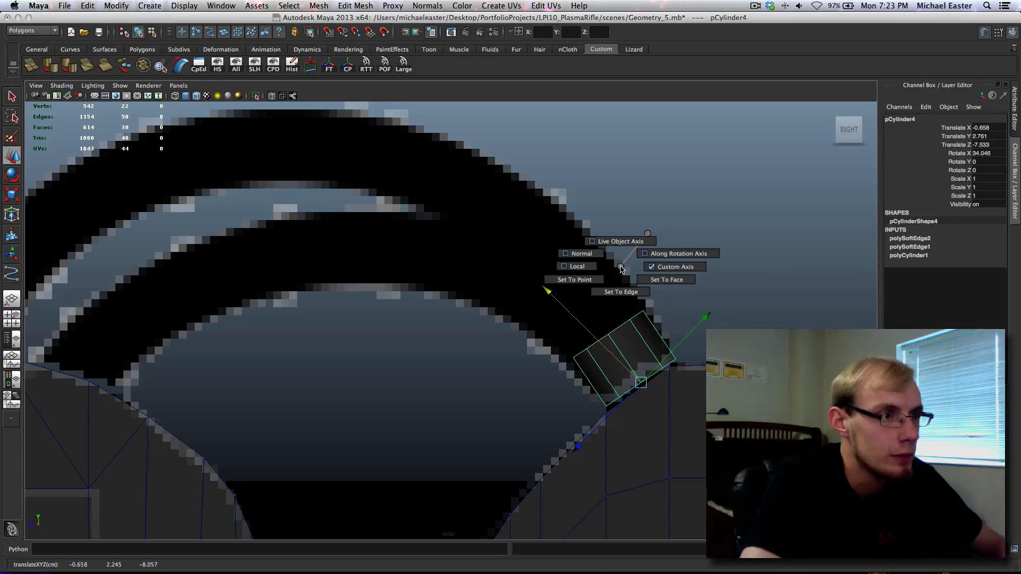
click(656, 271)
click(643, 296)
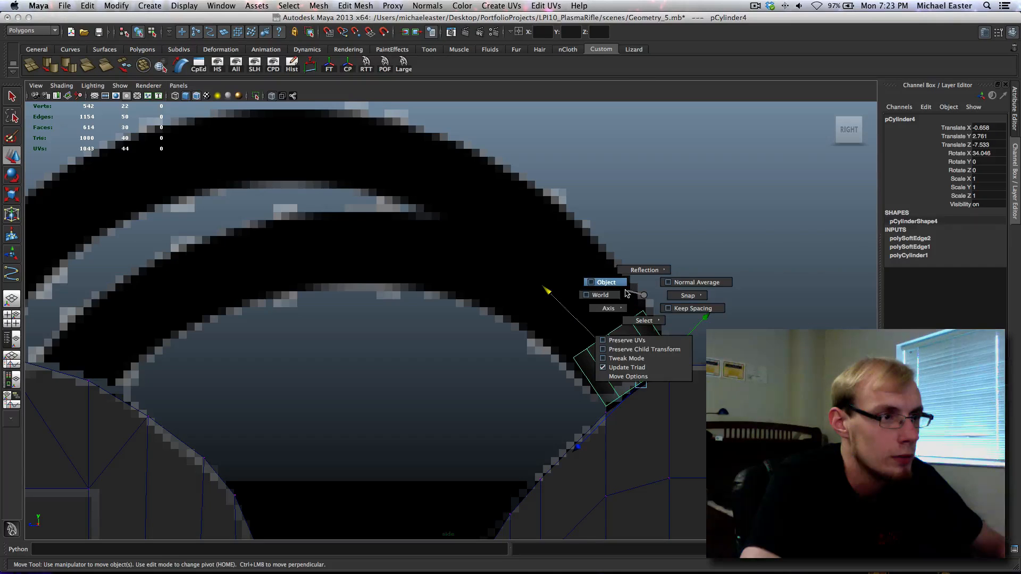
drag(627, 293, 618, 298)
mouse_move(665, 310)
middle_down()
mouse_move(665, 321)
mouse_move(670, 294)
middle_up()
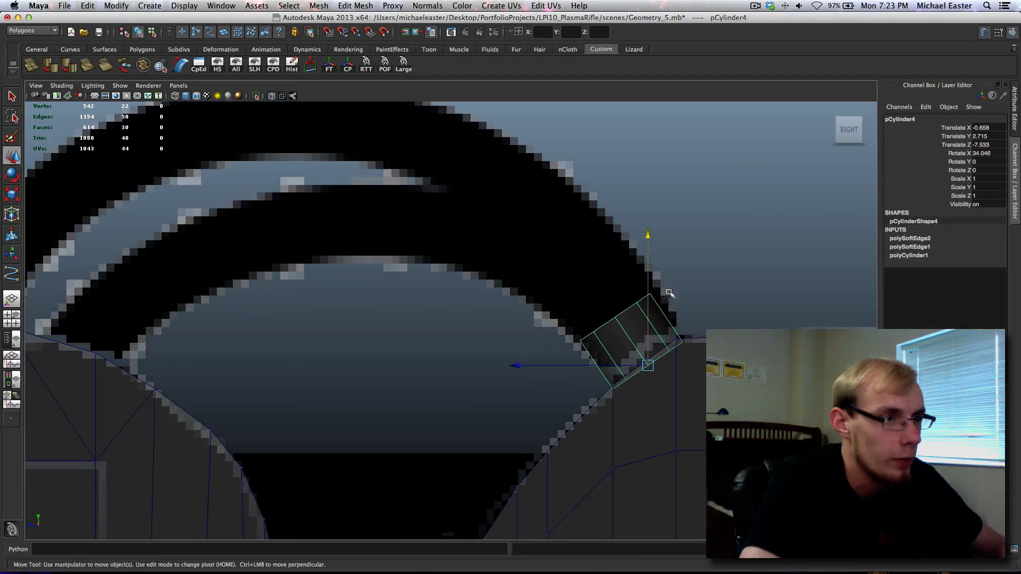
Draw a five-point CV curve from the stub's outer end along the lower reference arc to the rifle body at its far end.
click(584, 280)
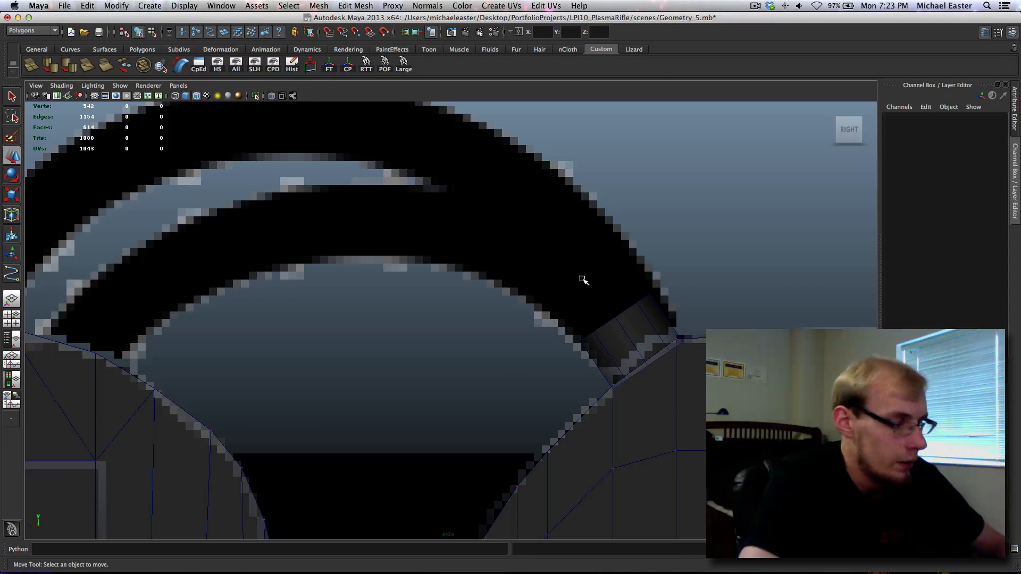
key(c)
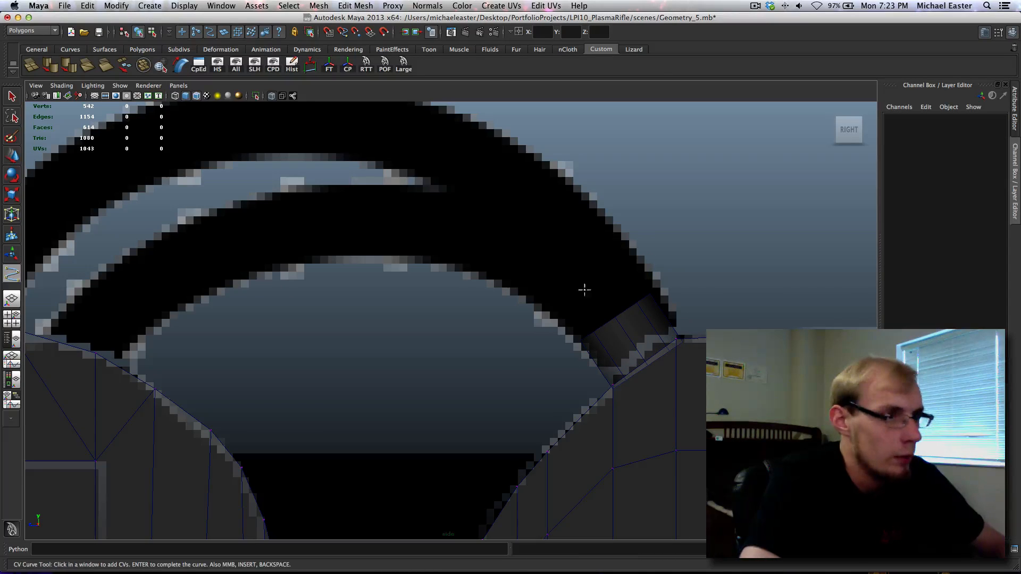
click(615, 317)
alt+middle_drag(433, 239, 458, 247)
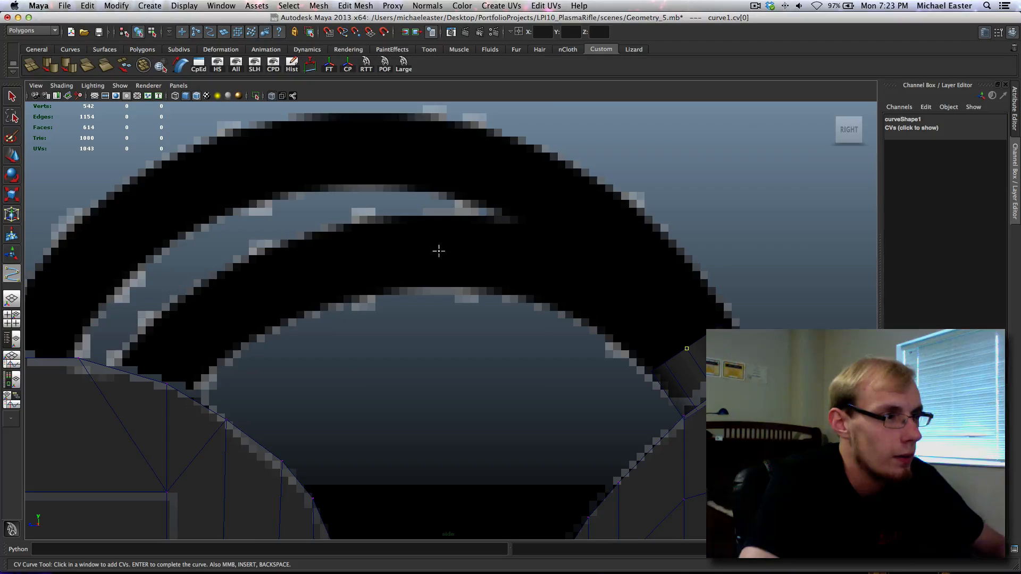
click(573, 275)
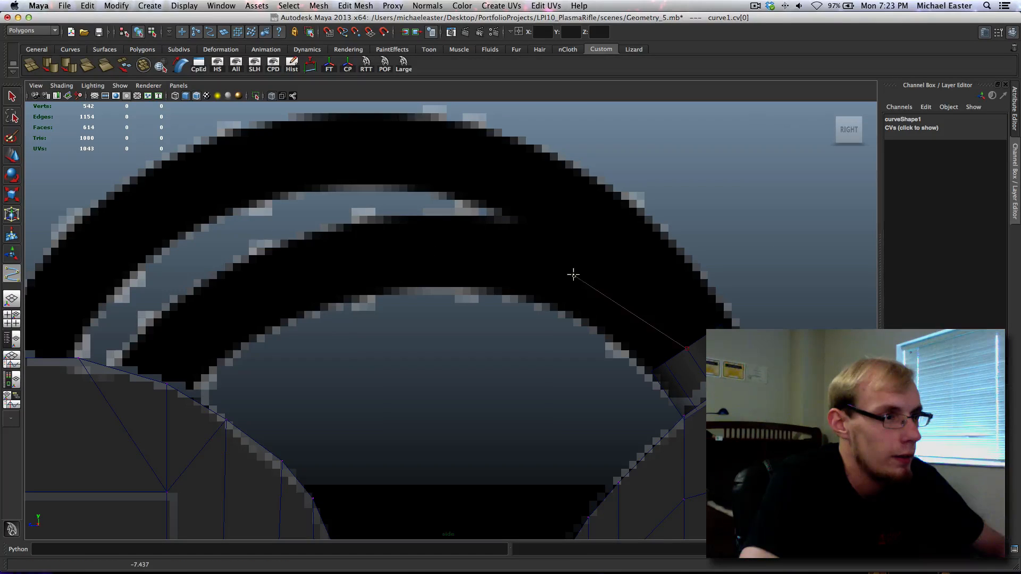
drag(573, 274, 572, 271)
click(574, 272)
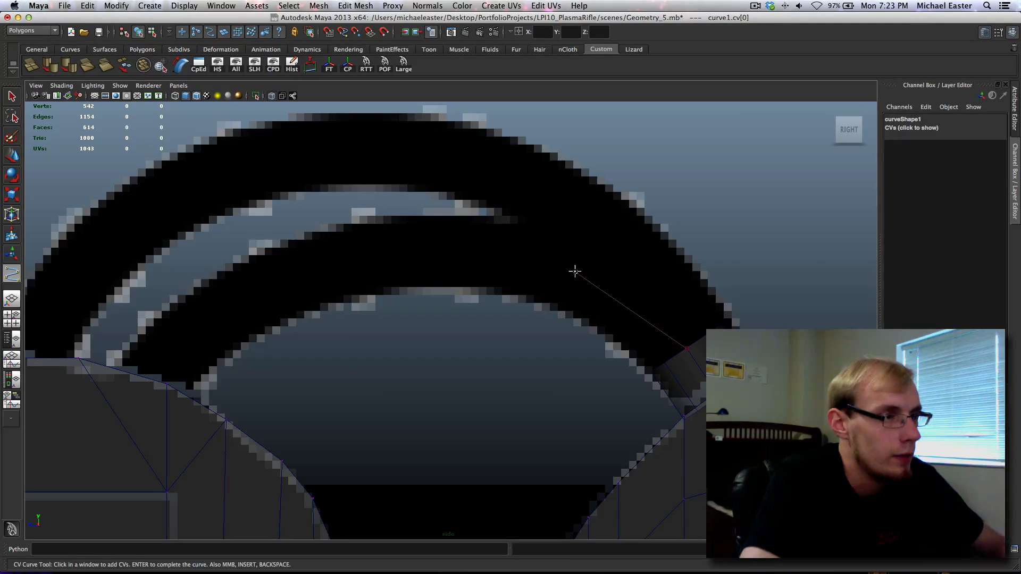
click(430, 248)
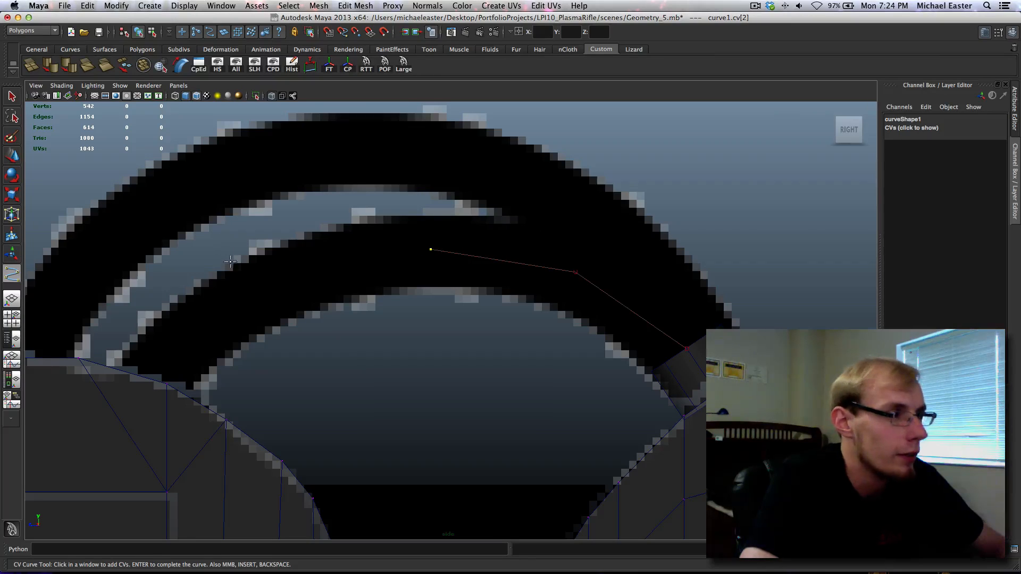
drag(257, 284, 260, 292)
drag(150, 378, 150, 381)
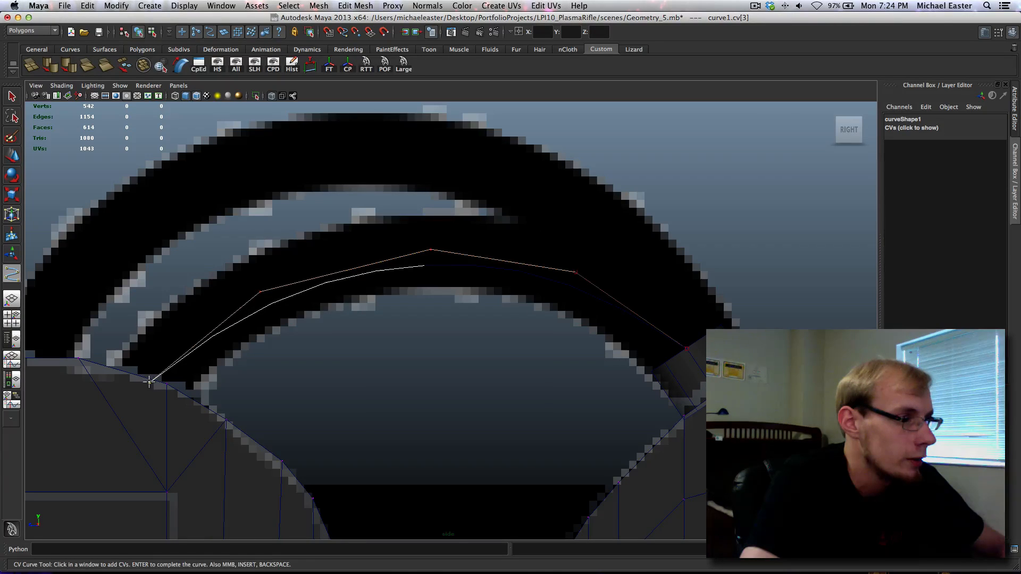
Finish the curve, select it and switch it to control vertex editing.
right_click(433, 250)
click(427, 275)
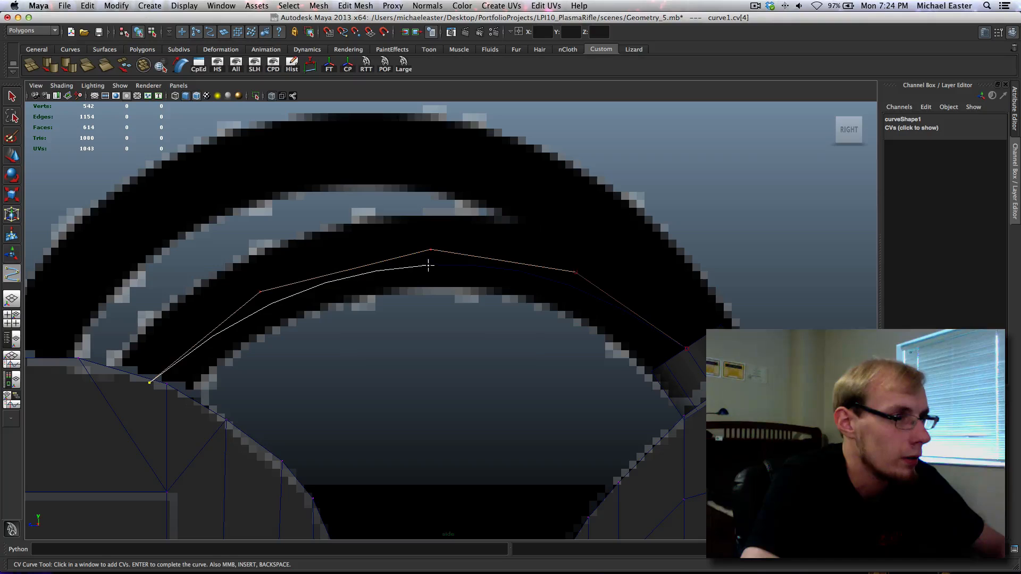
right_drag(429, 265, 352, 255)
key(q)
drag(409, 188, 440, 237)
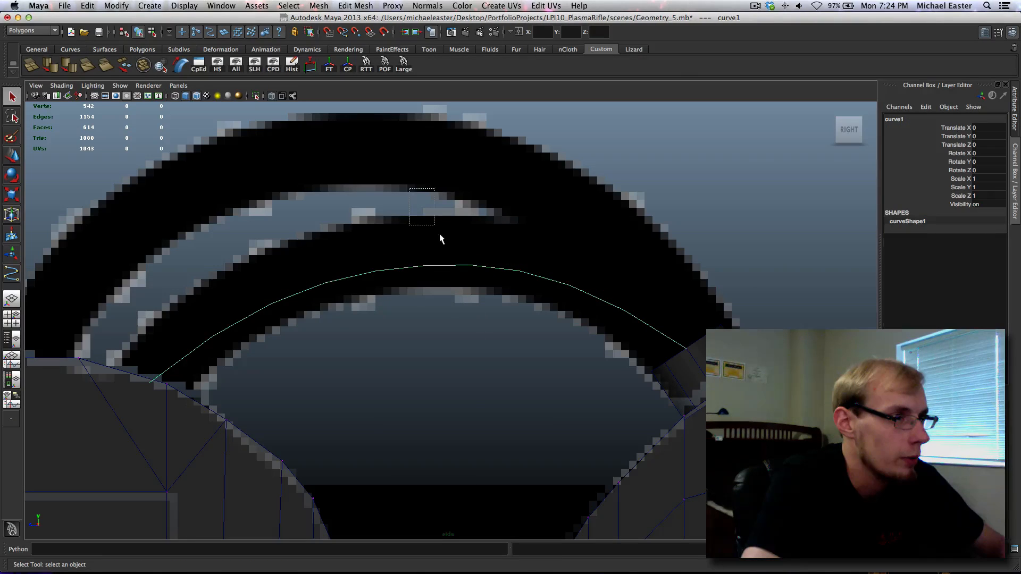
right_drag(454, 265, 369, 262)
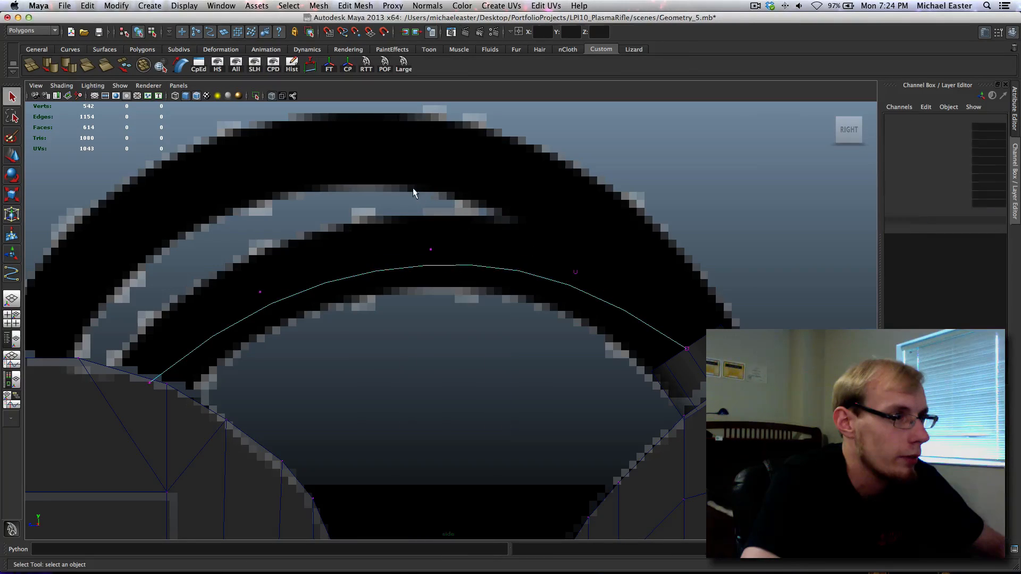
Raise the curve's middle control vertex and shift the one near its far end outward, away from the stub.
drag(412, 187, 455, 280)
key(w)
shift+middle_drag(469, 297, 470, 267)
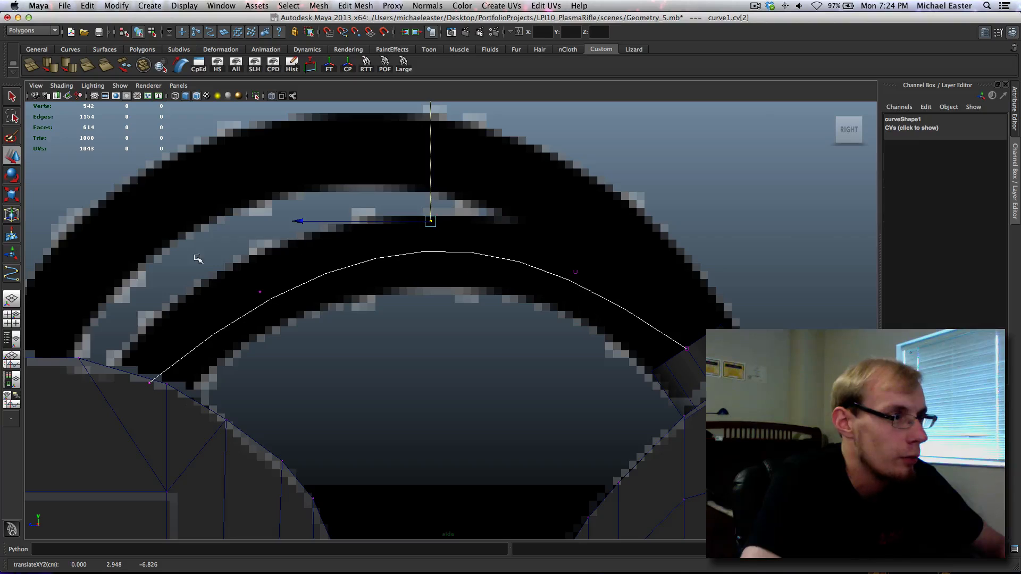
drag(197, 256, 302, 328)
shift+middle_drag(372, 323, 338, 324)
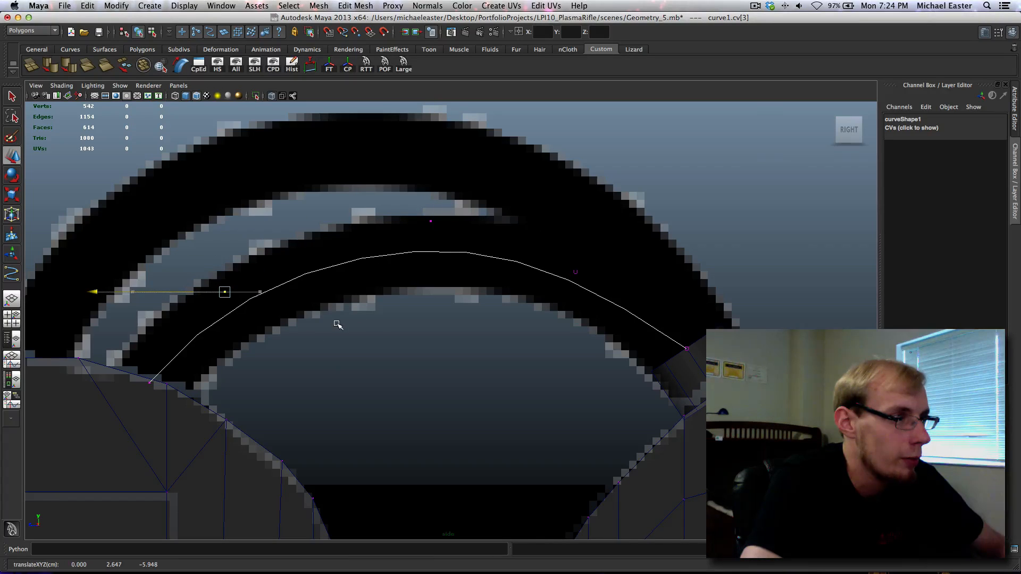
Raise the control vertex nearest the stub, shift it outward toward the stub, and nudge the middle one toward the far end.
drag(534, 233, 604, 301)
shift+middle_drag(605, 327, 605, 320)
drag(388, 182, 456, 235)
mouse_move(478, 292)
shift+middle_down()
mouse_move(485, 287)
mouse_move(463, 282)
mouse_move(486, 282)
shift+middle_up()
drag(538, 228, 603, 294)
shift+middle_drag(586, 320, 668, 330)
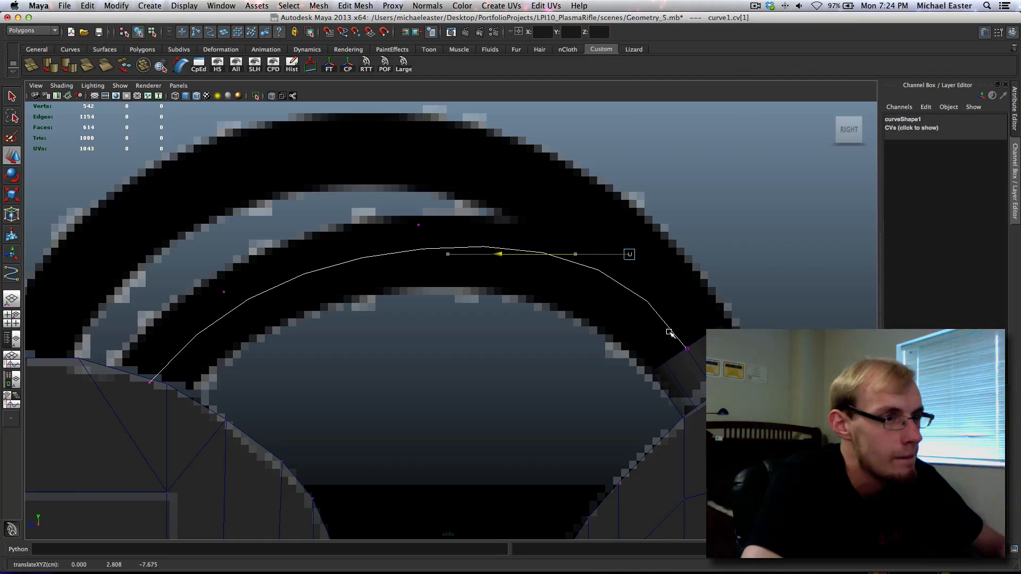
Fine-tune the three inner control vertices so the curve follows the centre of the lower reference arc, raising the middle one further.
drag(385, 213, 453, 256)
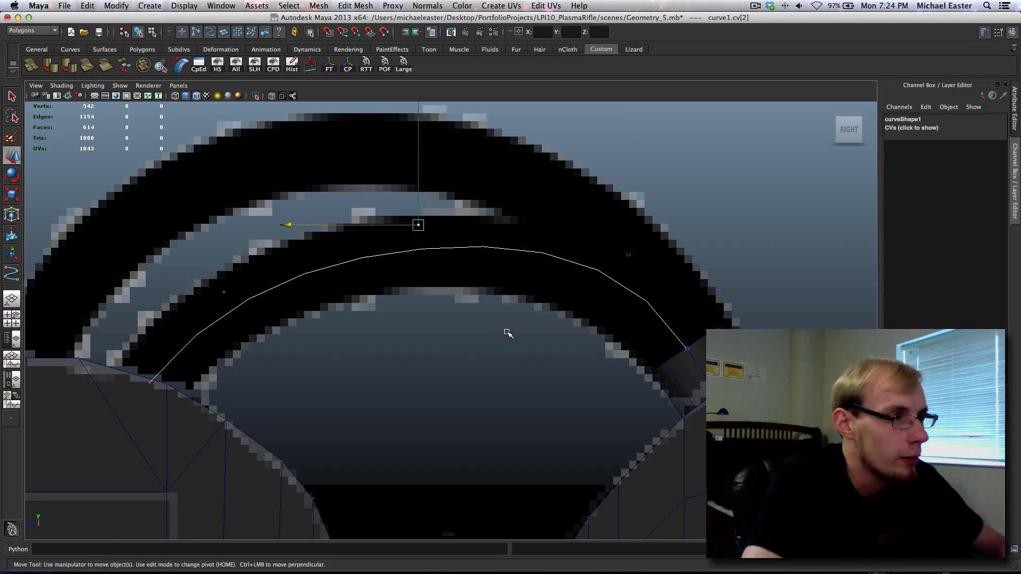
mouse_move(506, 333)
shift+middle_down()
mouse_move(506, 309)
mouse_move(507, 323)
shift+middle_up()
drag(181, 244, 310, 328)
shift+middle_drag(343, 320, 328, 318)
drag(608, 208, 697, 316)
shift+middle_drag(599, 352, 594, 349)
drag(387, 196, 472, 317)
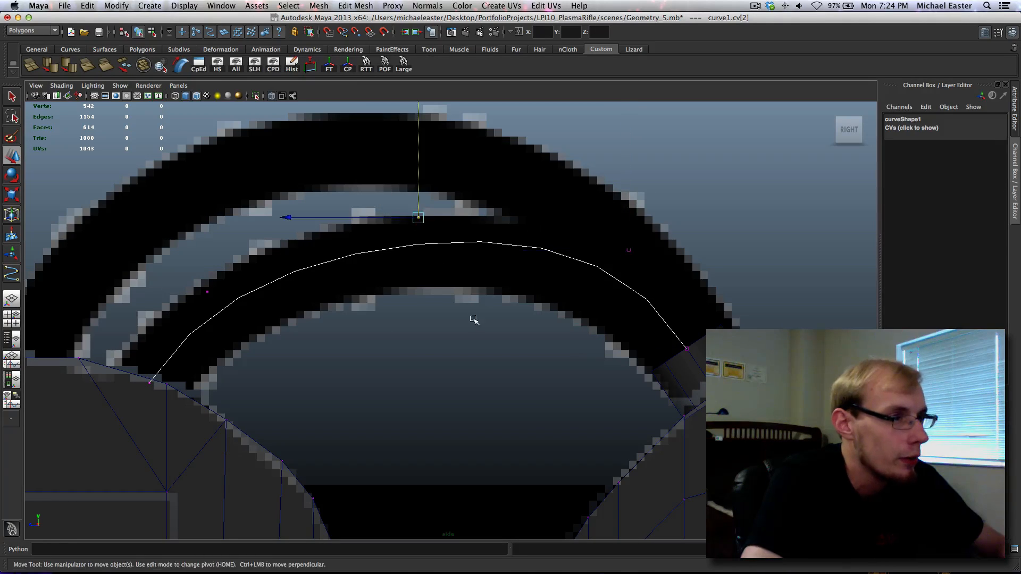
mouse_move(472, 316)
shift+middle_down()
mouse_move(479, 299)
mouse_move(482, 308)
shift+middle_up()
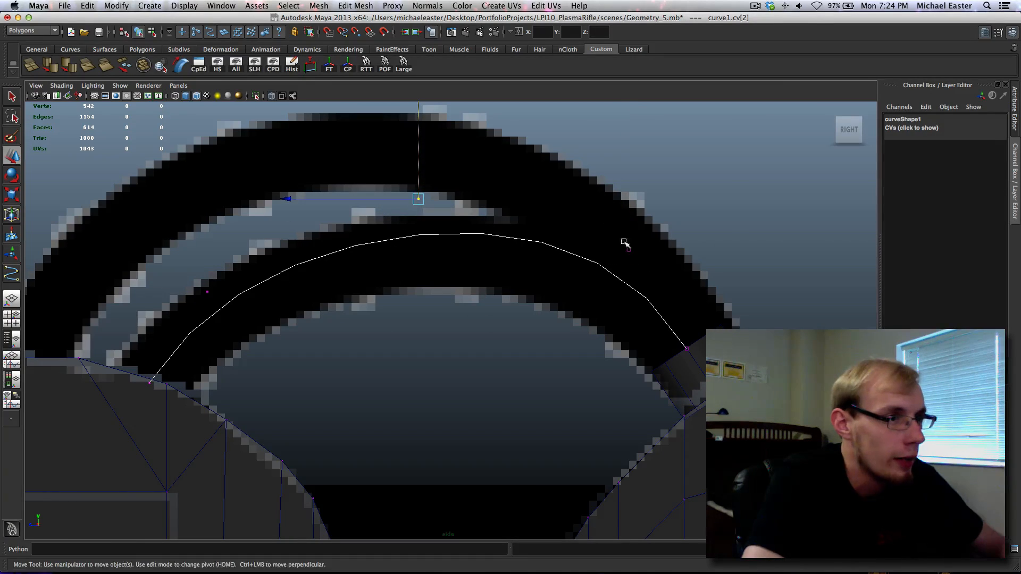
drag(621, 241, 646, 271)
shift+middle_drag(581, 370, 581, 377)
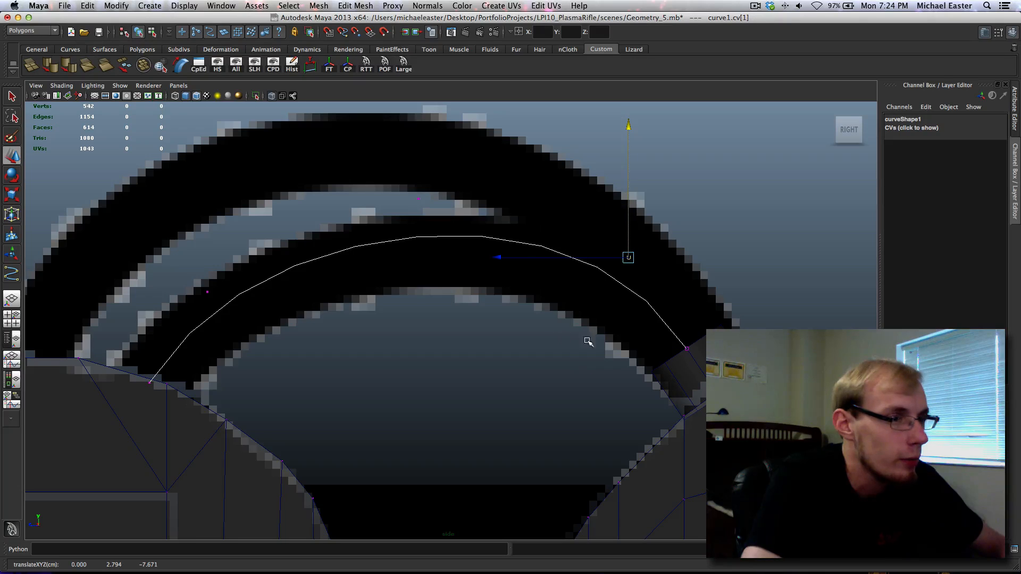
Leave control vertex editing and select the whole curve as an object in the perspective view.
key(space)
key(space)
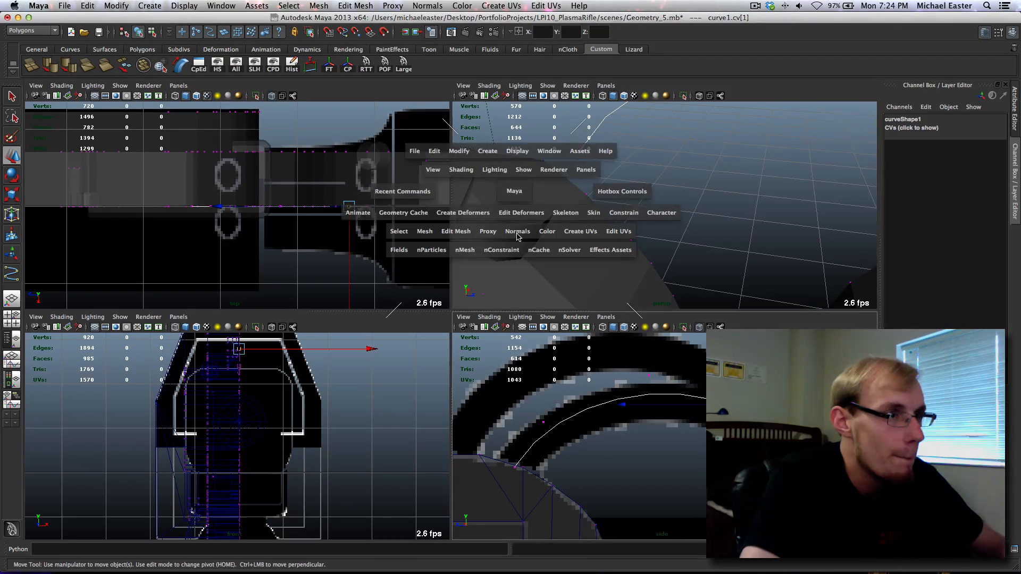
key(space)
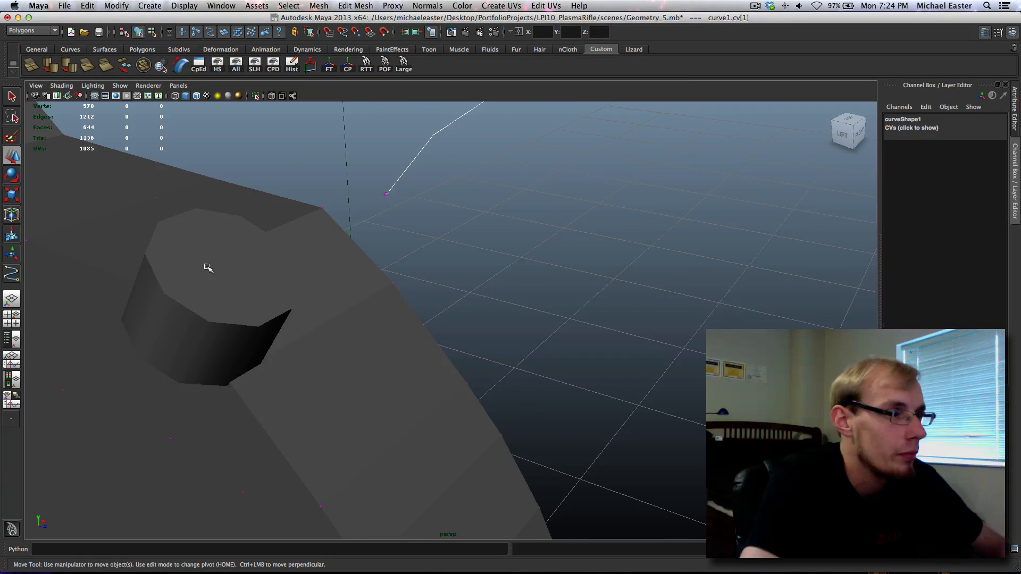
key(q)
drag(291, 204, 524, 243)
click(524, 243)
scroll(398, 133, down, 1)
drag(397, 133, 525, 230)
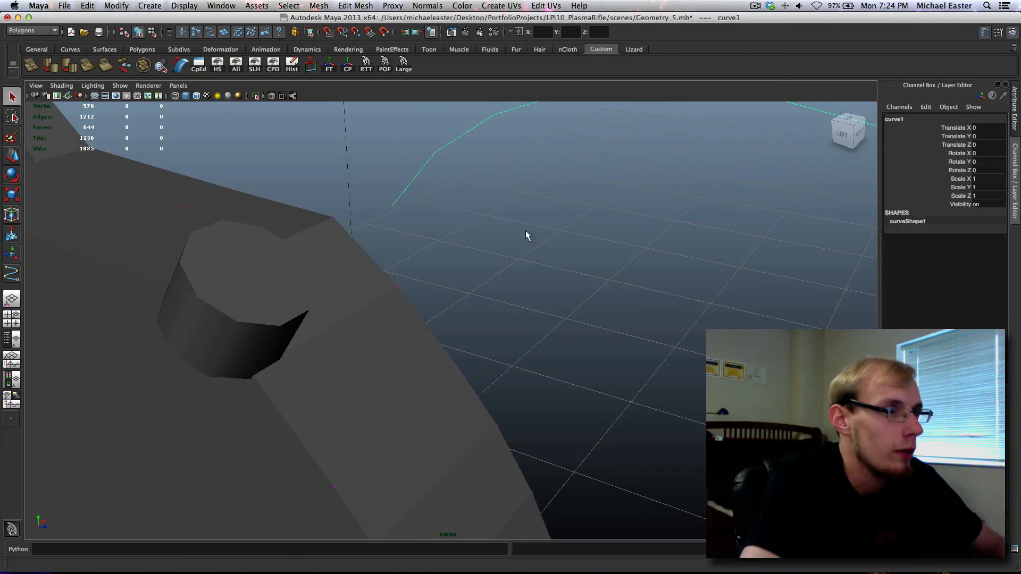
Centre the curve's pivot and move the curve along X to about -0.68, onto the middle of the cylinder stub's cap.
key(w)
key(d)
middle_drag(403, 209, 413, 210)
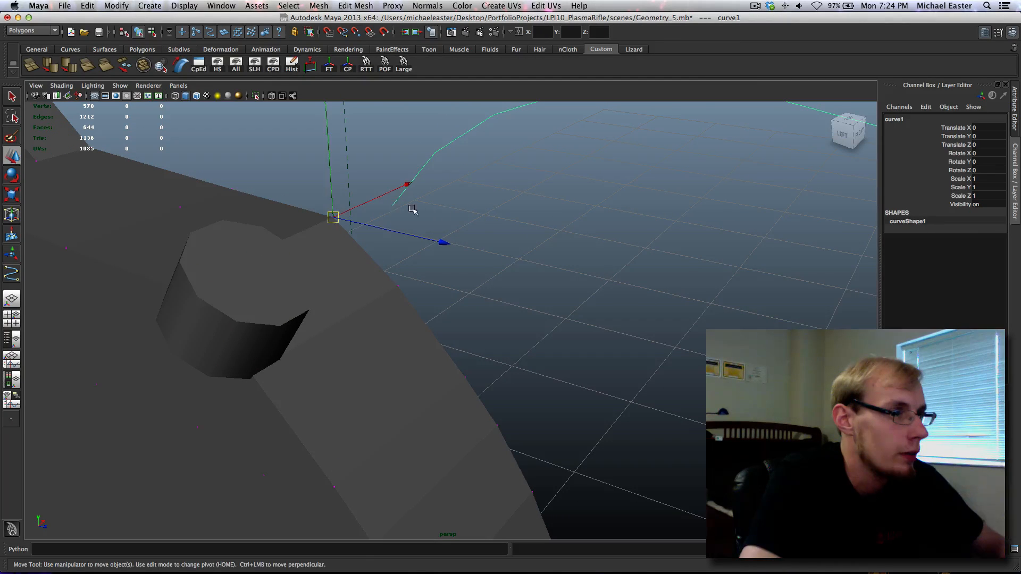
alt+drag(649, 220, 553, 297)
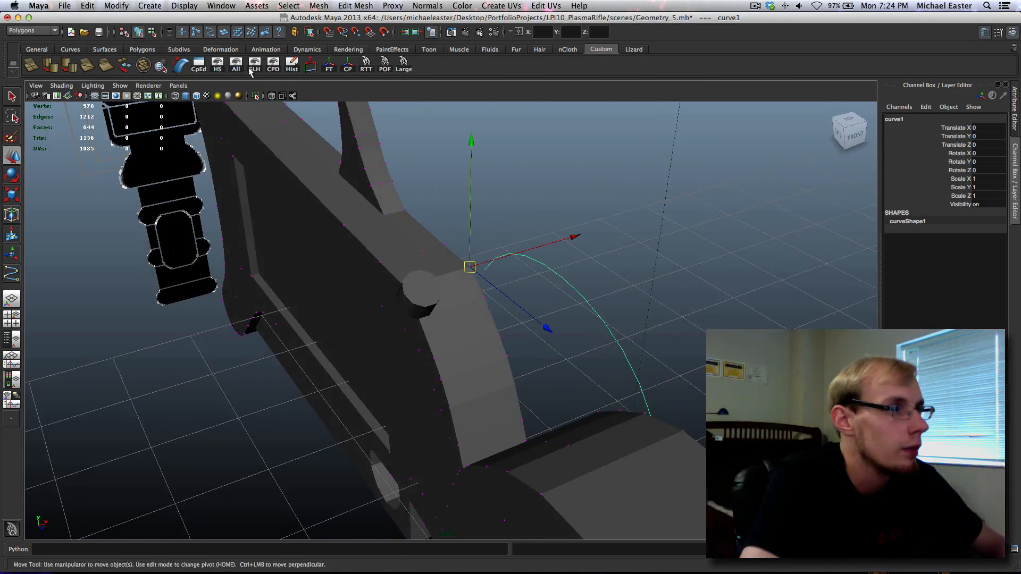
scroll(565, 303, up, 2)
middle_drag(565, 303, 458, 296)
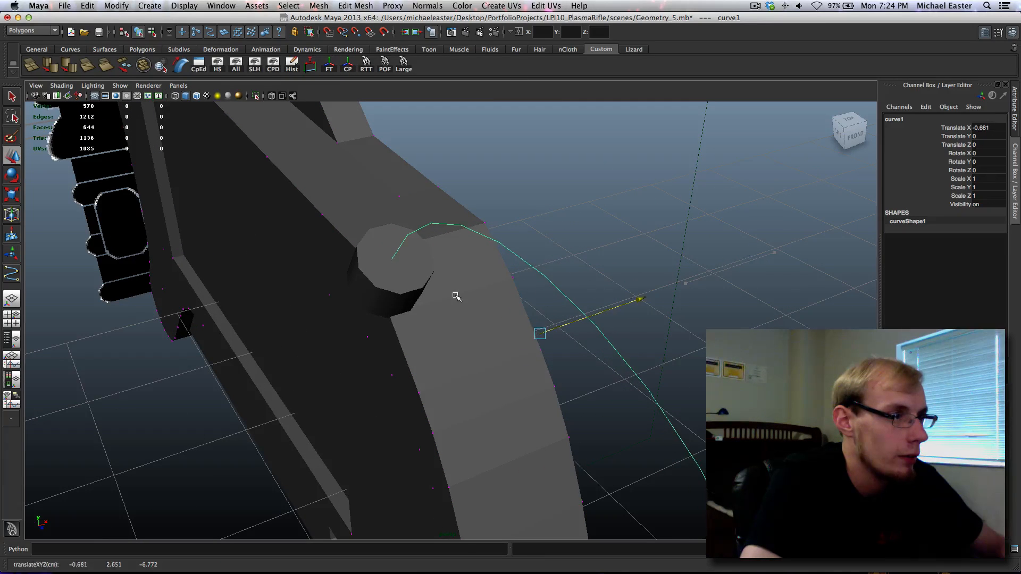
Fine-tune the curve's X position to about -0.666 in the top view so that it lines up with the stub's centre.
key(space)
key(space)
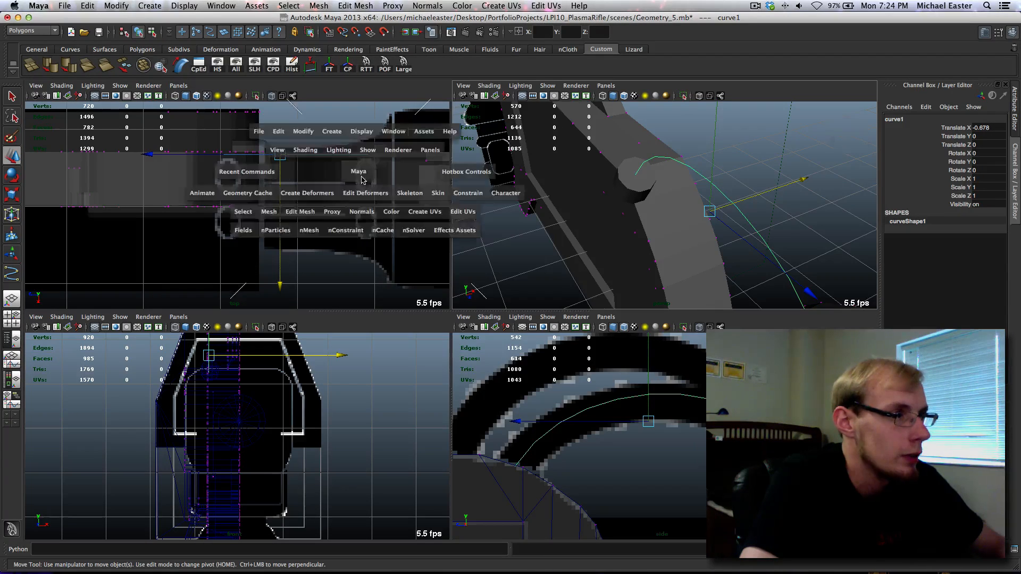
scroll(322, 308, up, 3)
scroll(678, 257, up, 2)
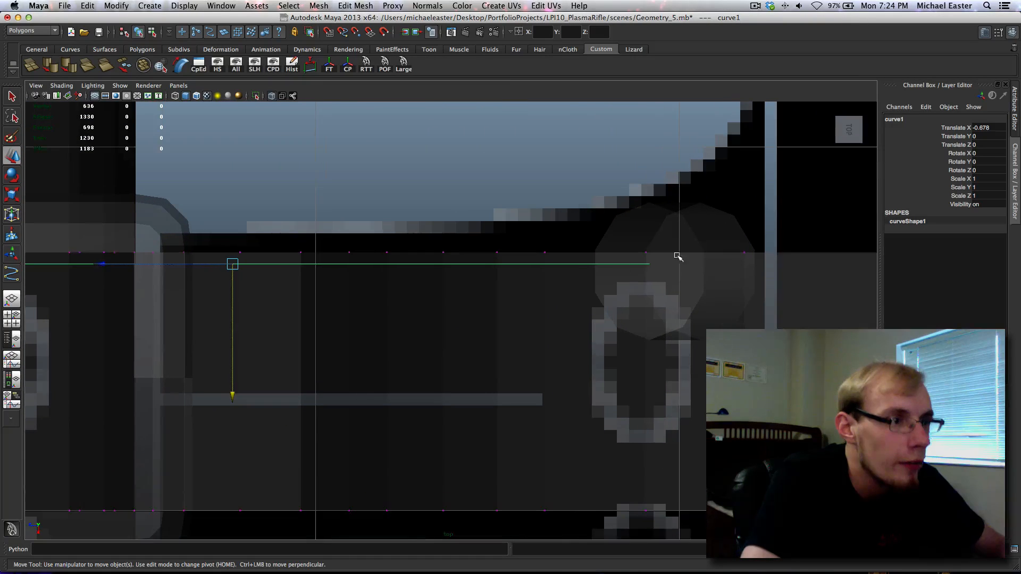
click(669, 218)
key(ctrl+z)
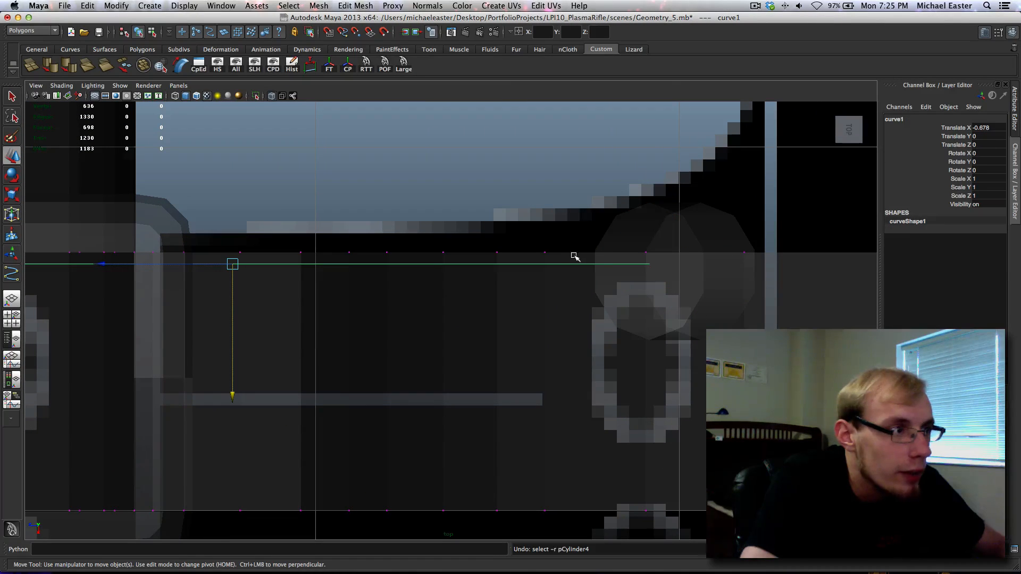
middle_drag(536, 194, 534, 200)
key(ctrl+z)
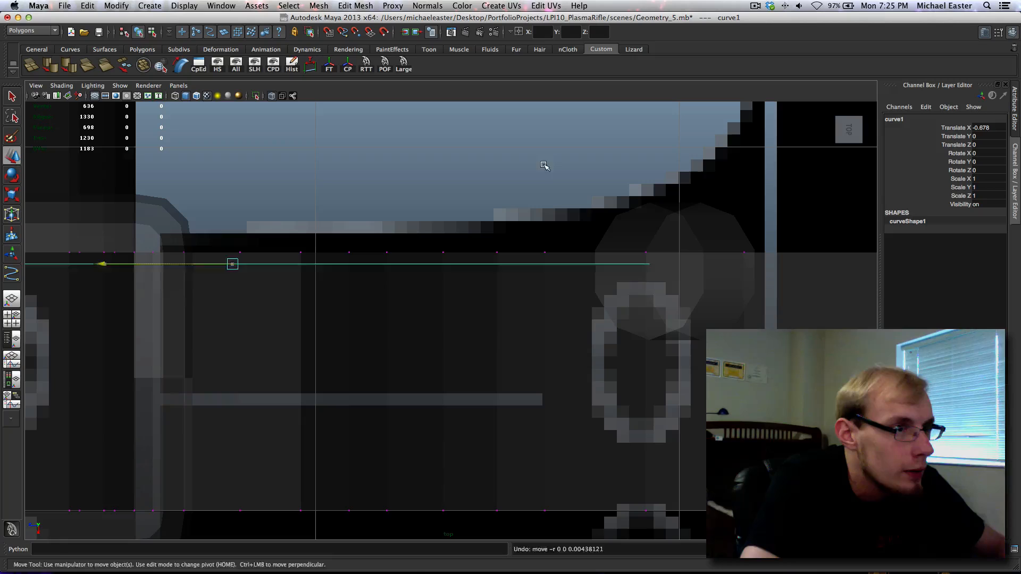
shift+middle_drag(545, 159, 546, 161)
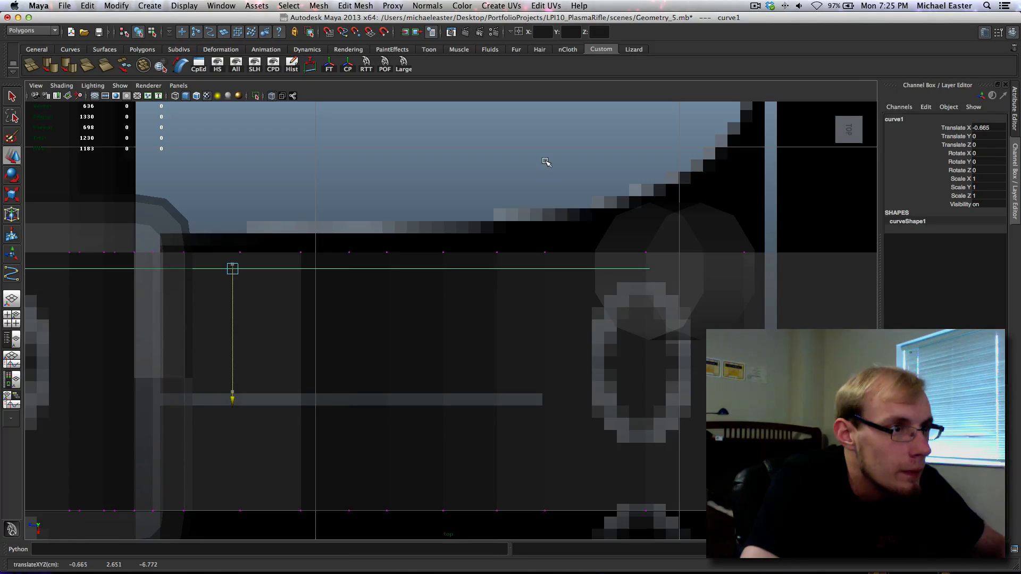
Switch the cylinder stub to face selection and select all ten triangular faces of its exposed end cap.
click(671, 225)
key(space)
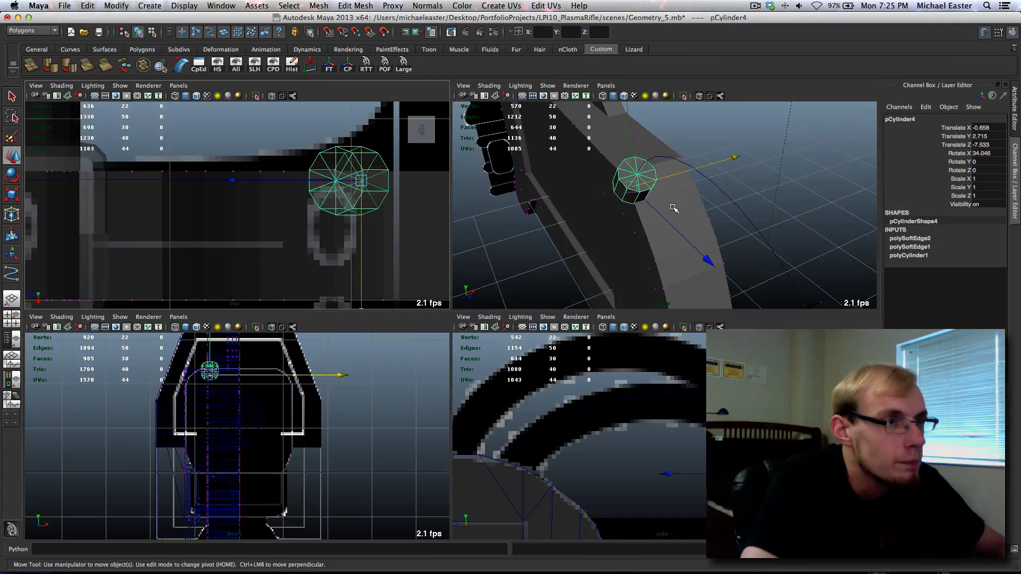
key(space)
alt+drag(479, 238, 353, 234)
right_drag(353, 234, 335, 219)
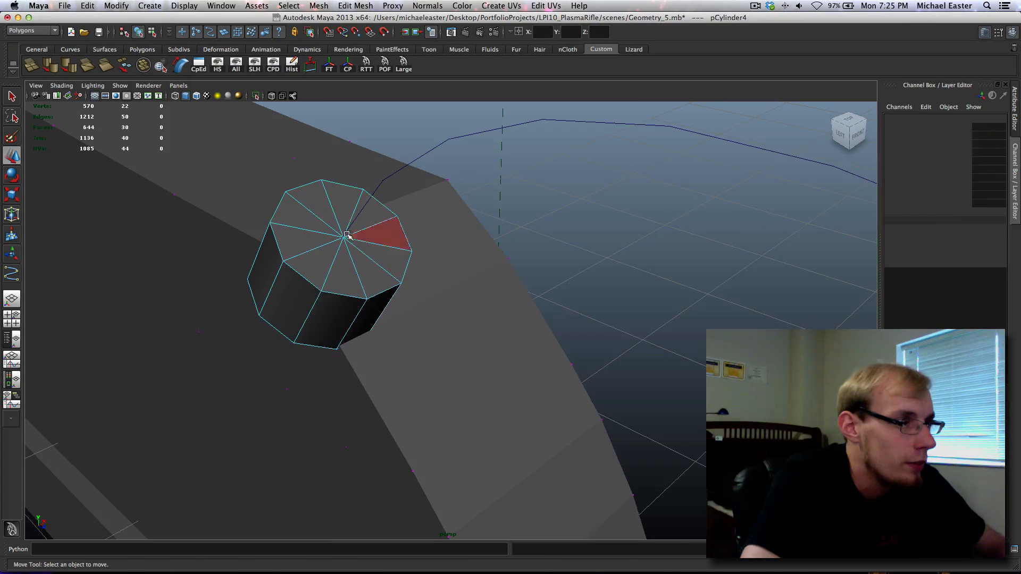
click(335, 219)
shift+click(318, 226)
shift+click(319, 239)
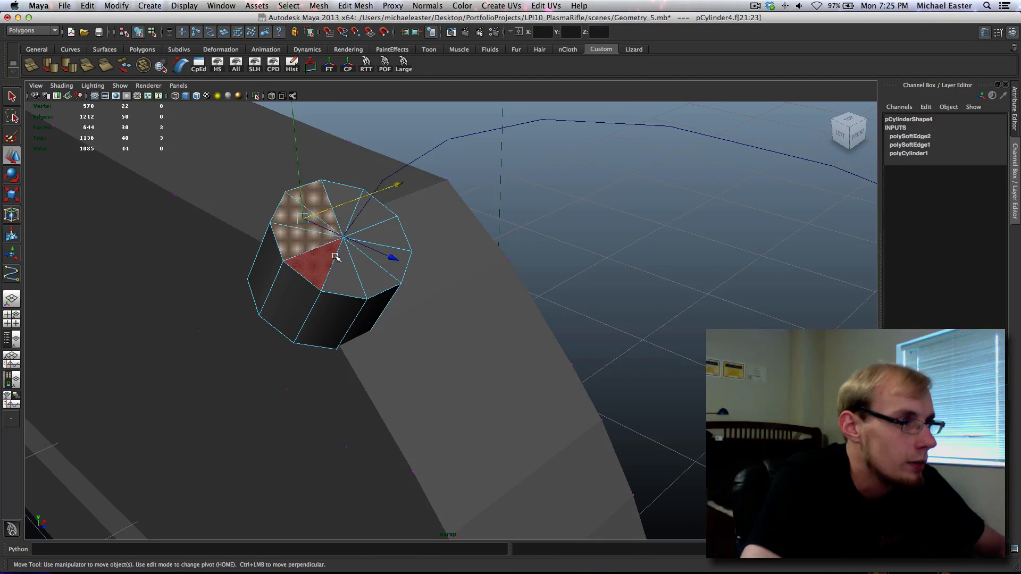
shift+click(332, 255)
shift+click(347, 263)
shift+click(377, 269)
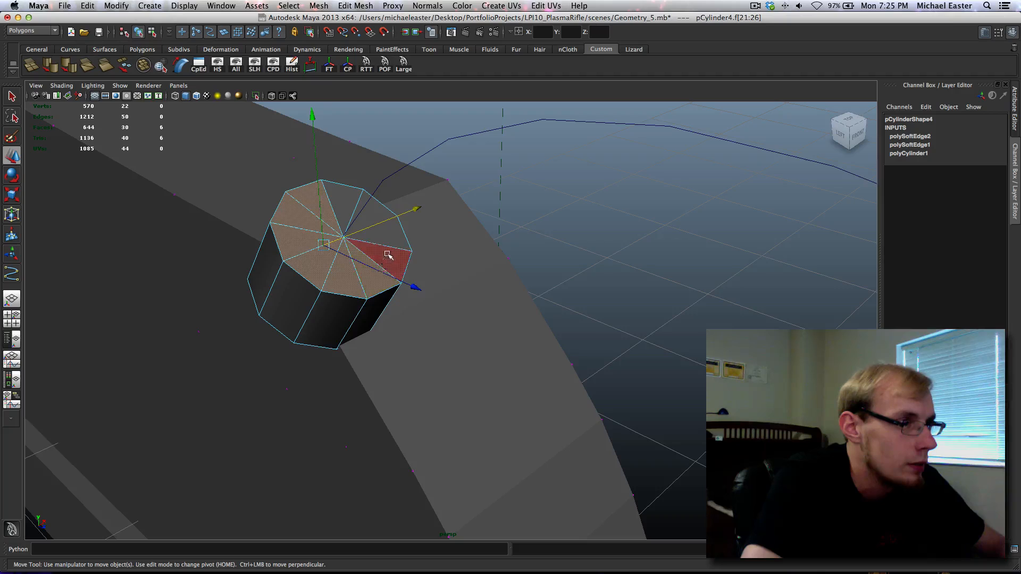
shift+click(387, 256)
shift+click(396, 234)
shift+click(376, 210)
shift+click(361, 199)
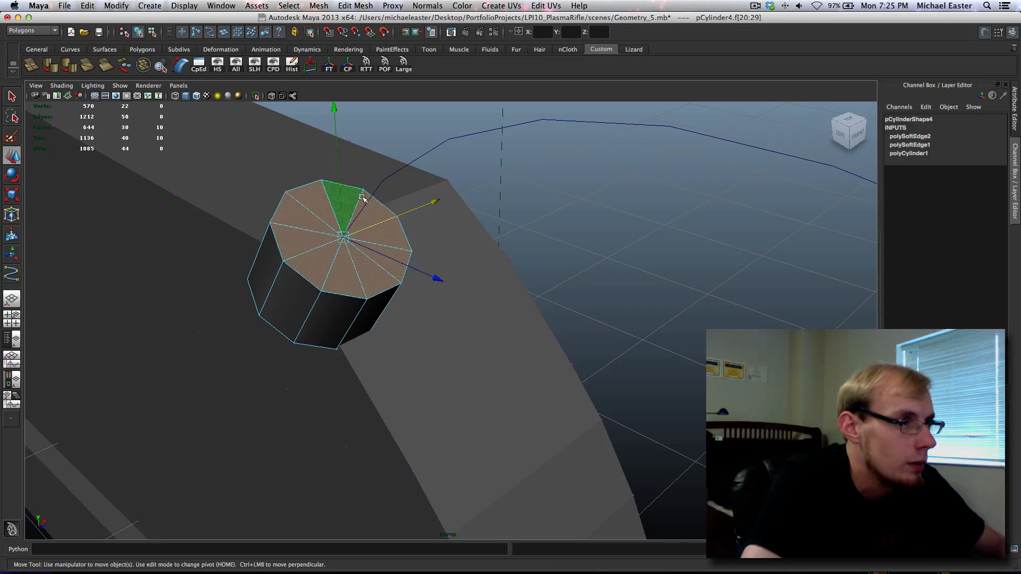
Add the curve to the selection and extrude the cap faces along it with 10 divisions, using the Selected curve option.
click(468, 137)
shift+right_drag(344, 192, 371, 217)
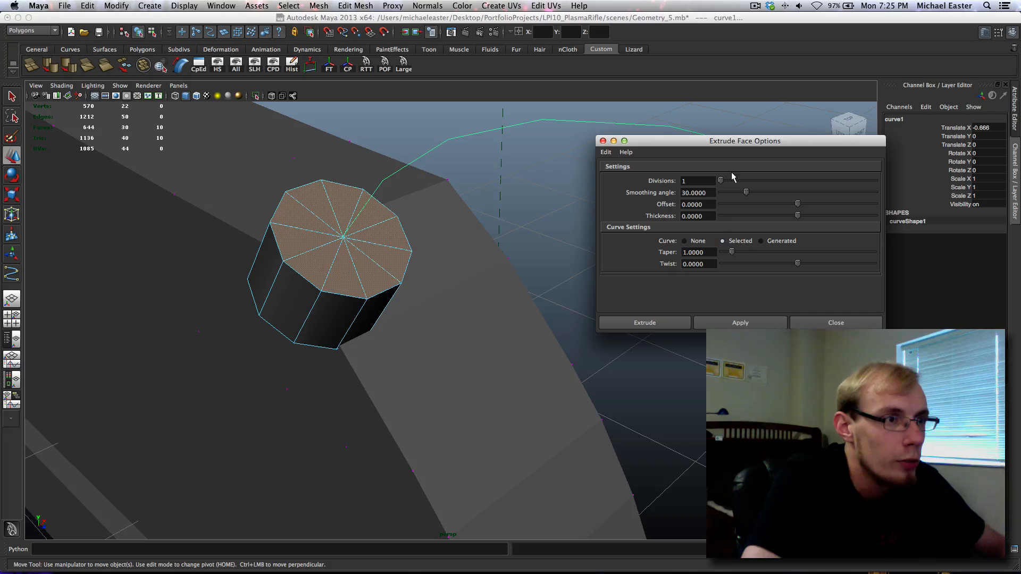
click(749, 181)
click(740, 323)
mouse_move(457, 298)
alt+mouse_down()
mouse_move(473, 308)
mouse_move(468, 295)
alt+mouse_up()
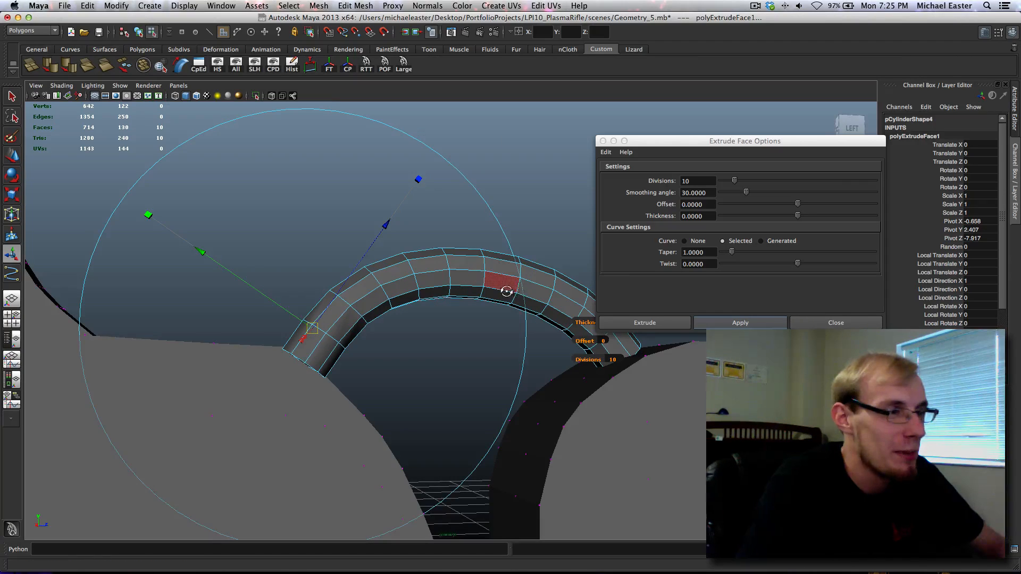
Return the extruded tube to object mode, select it and view it from the opposite side.
alt+drag(502, 284, 406, 291)
right_drag(406, 291, 418, 282)
click(418, 282)
alt+drag(417, 282, 390, 289)
alt+middle_drag(390, 289, 510, 287)
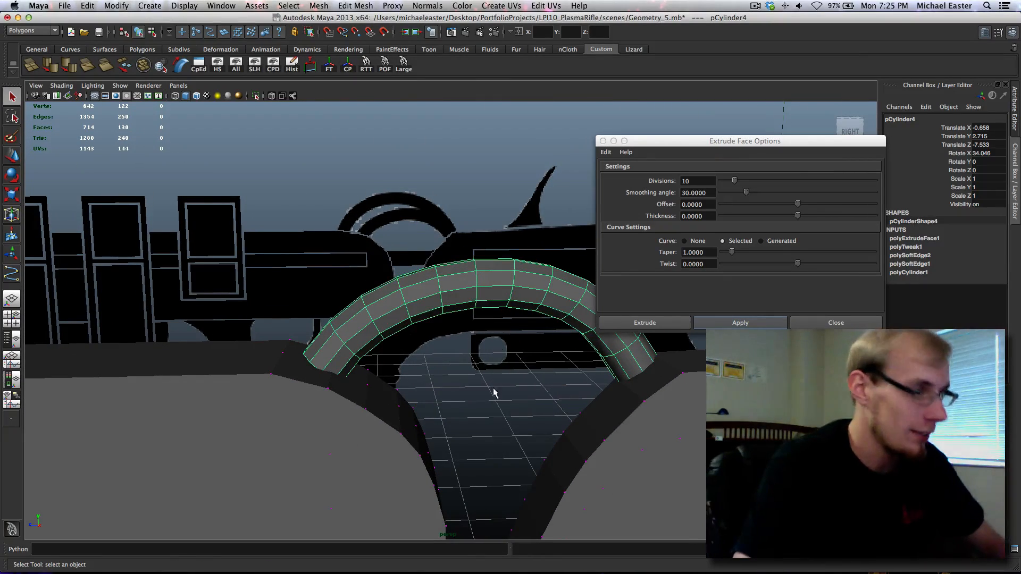
Close the Extrude Face options, deselect the tube and compare its outline with the lower reference arc in the side view.
key(space)
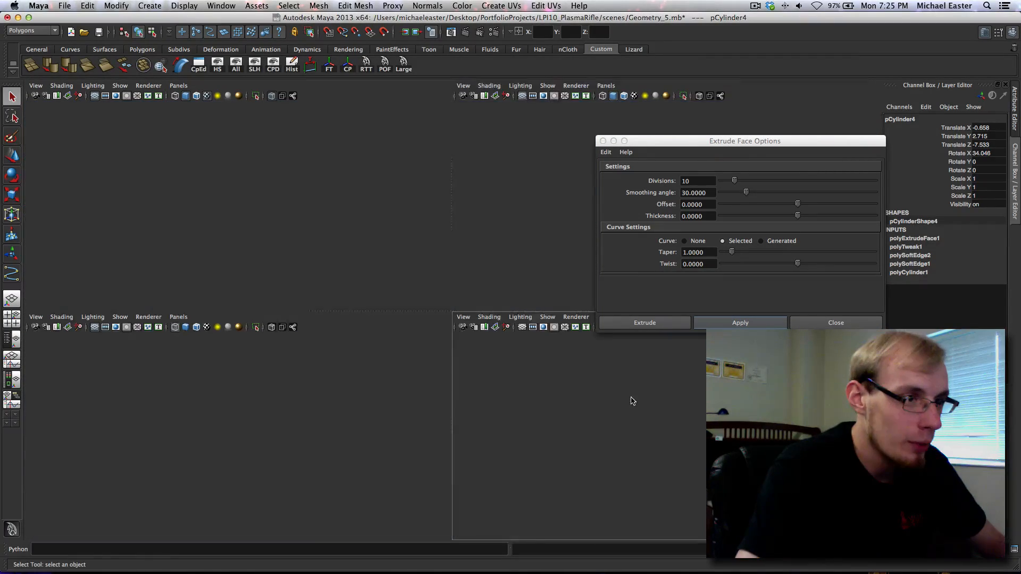
key(space)
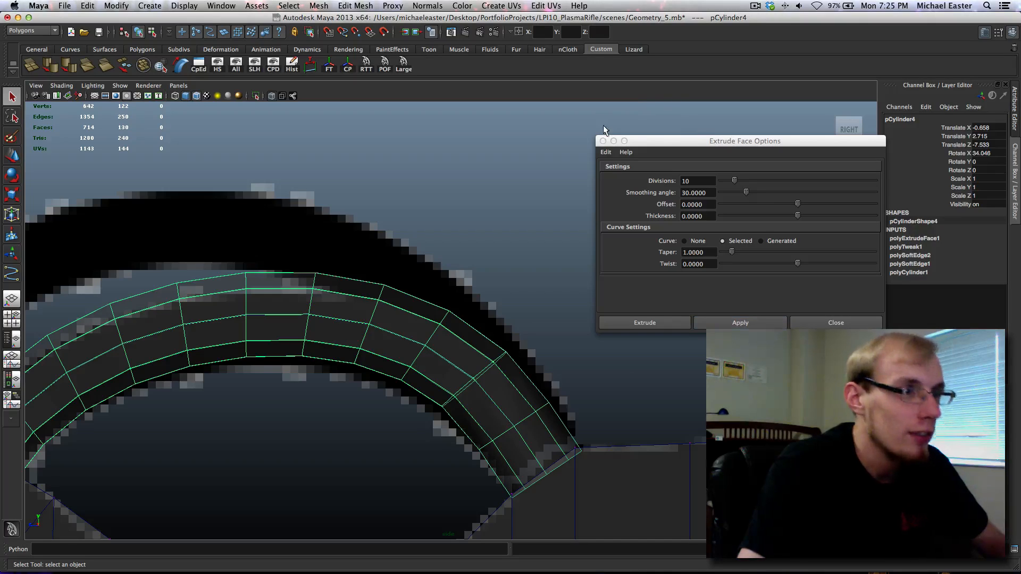
click(603, 141)
alt+middle_drag(401, 245, 546, 202)
scroll(542, 206, up, 3)
click(423, 403)
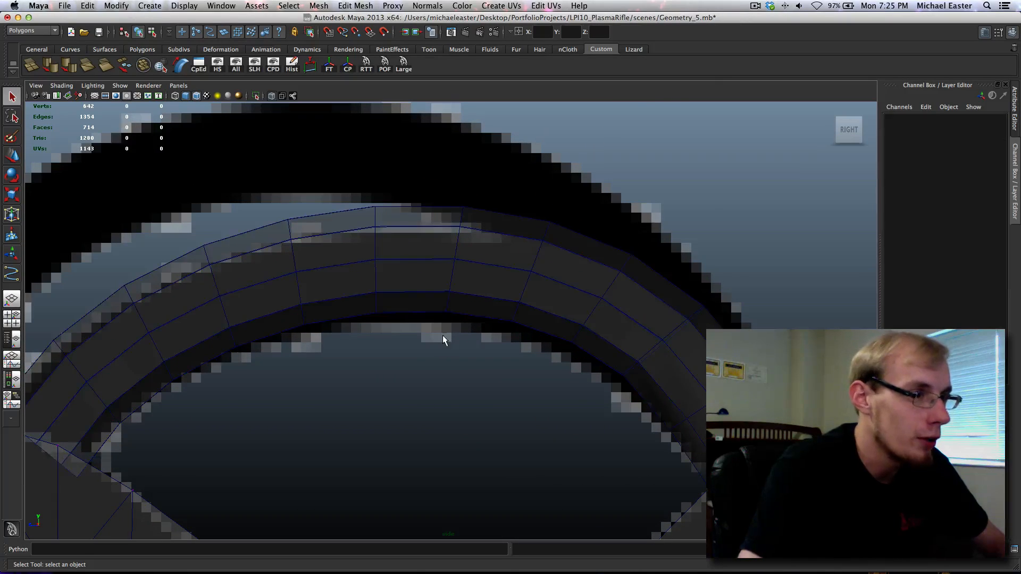
scroll(442, 336, up, 8)
key(space)
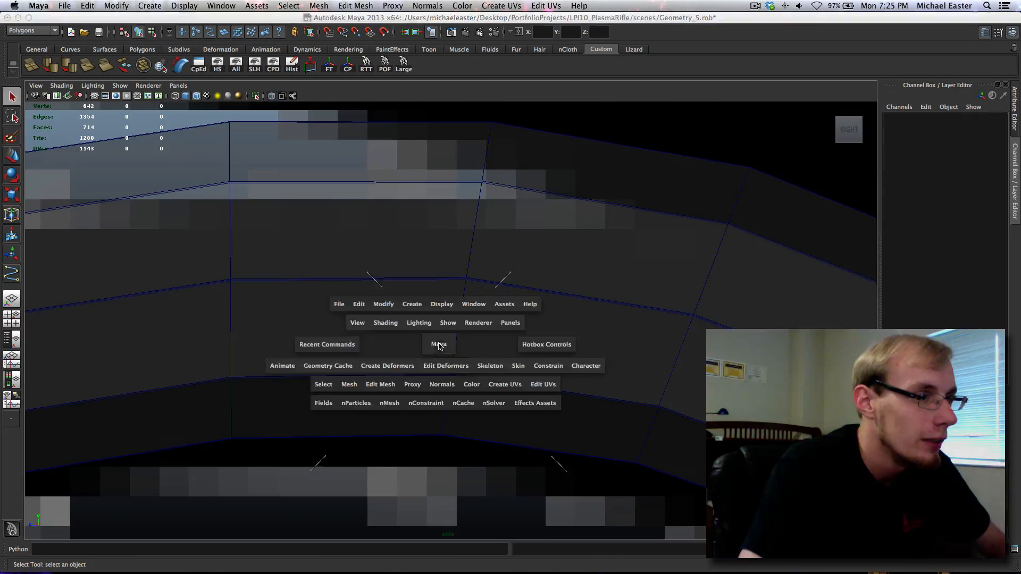
key(space)
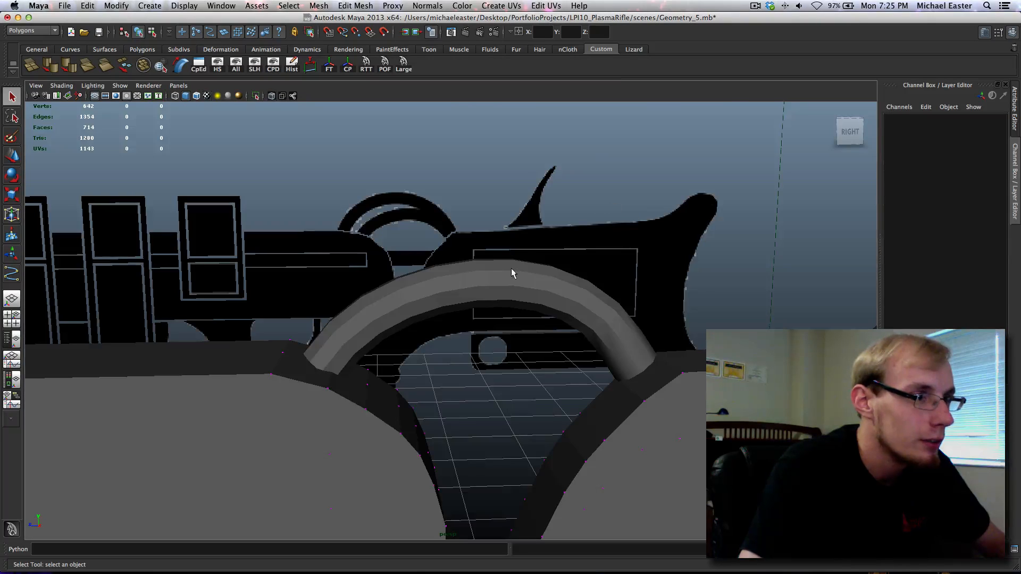
Select the tube's path curve, test moving it along X and undo the move.
click(540, 271)
alt+drag(572, 291, 553, 319)
key(w)
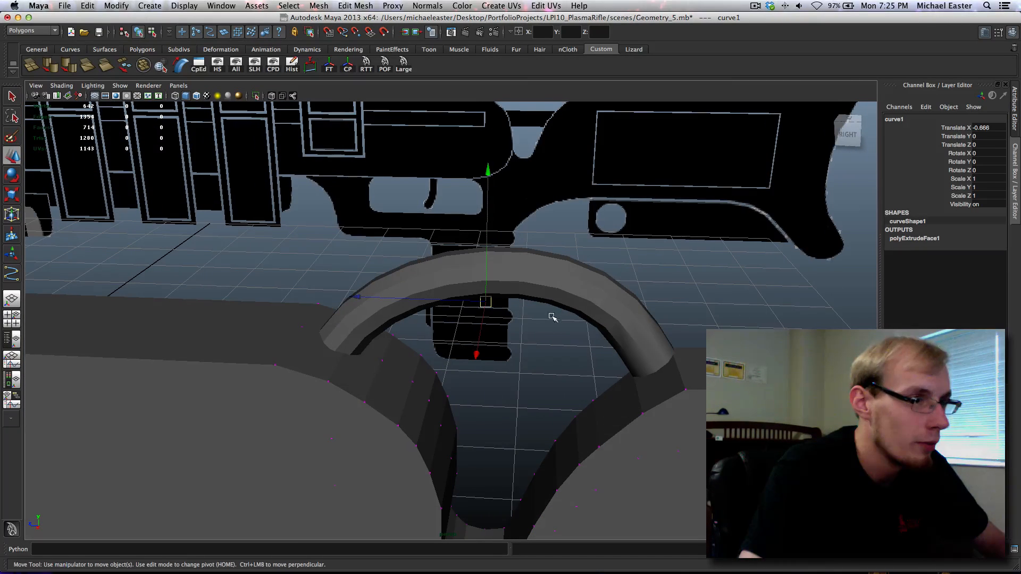
mouse_move(534, 289)
shift+middle_down()
mouse_move(549, 139)
mouse_move(545, 282)
shift+middle_up()
key(z)
alt+drag(525, 333, 544, 345)
Switch the path curve to control vertex editing in the side view and select its middle control vertex.
key(space)
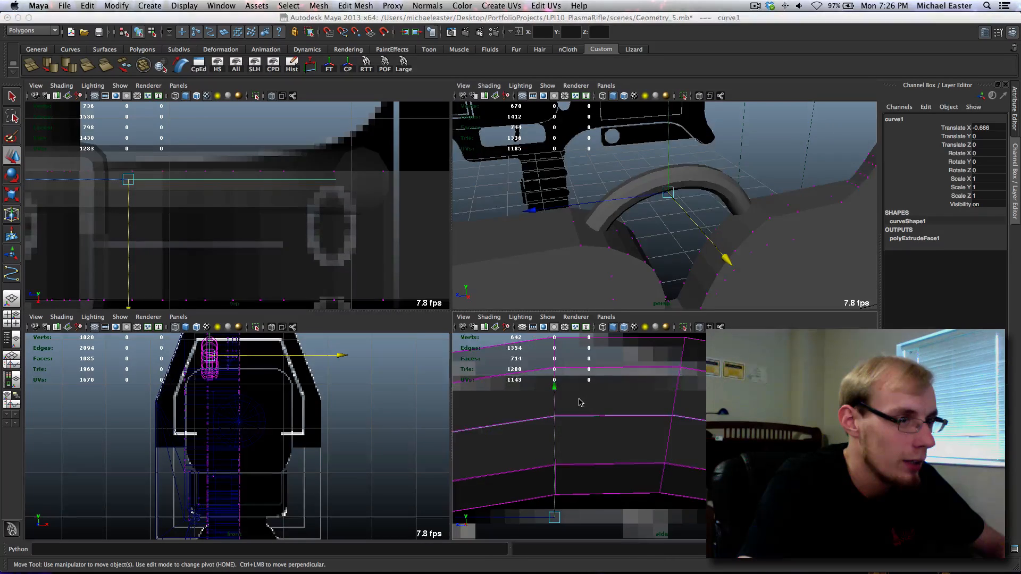
key(space)
alt+middle_drag(471, 326, 604, 310)
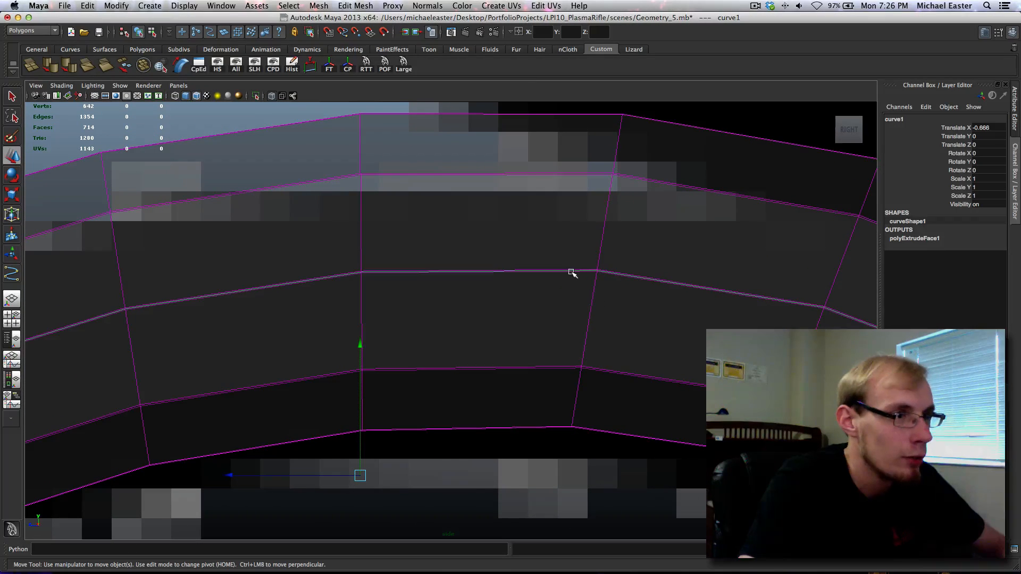
right_click(571, 272)
right_click(572, 280)
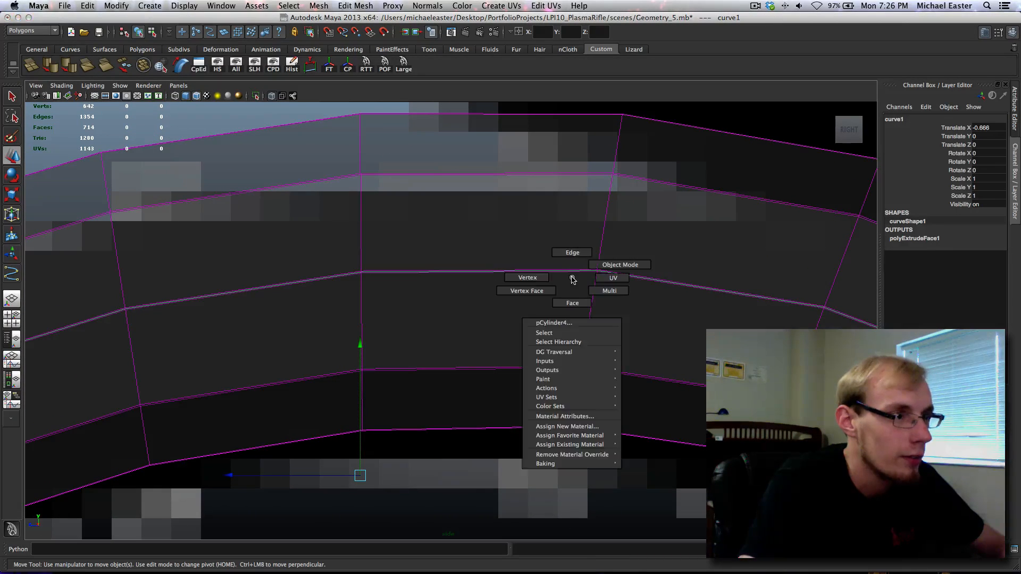
right_drag(528, 406, 501, 432)
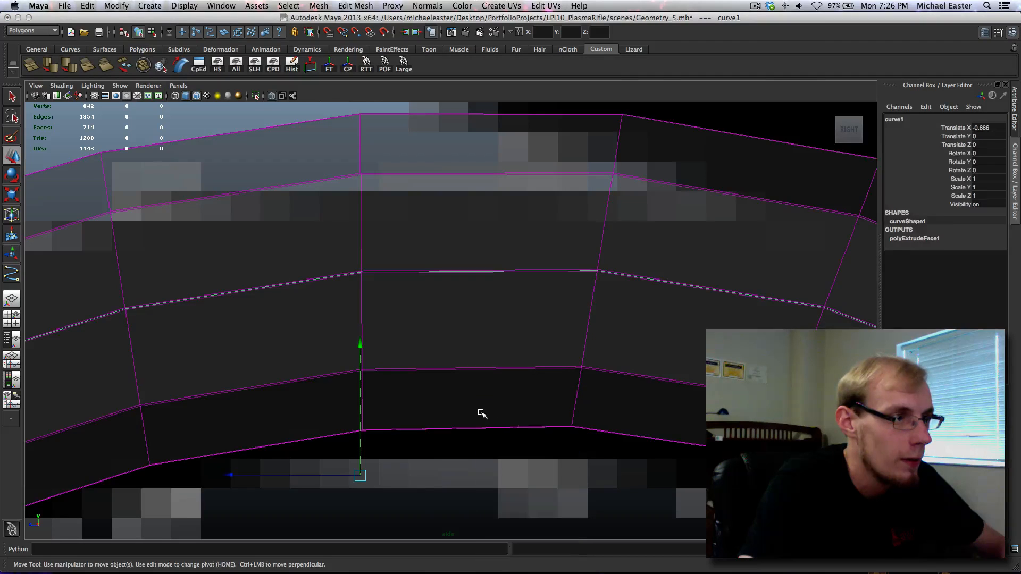
click(390, 300)
scroll(388, 299, down, 5)
drag(424, 292, 451, 327)
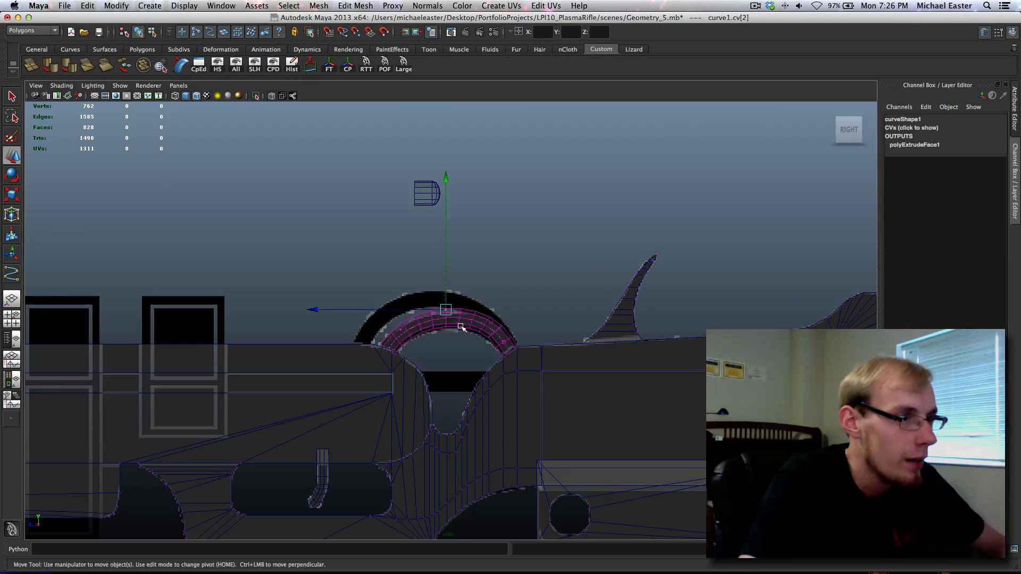
Adjust the height of the curve's middle control vertex and of the inner one nearest the stub to fit the reference arc.
scroll(453, 330, up, 2)
middle_drag(470, 357, 470, 351)
scroll(458, 403, up, 3)
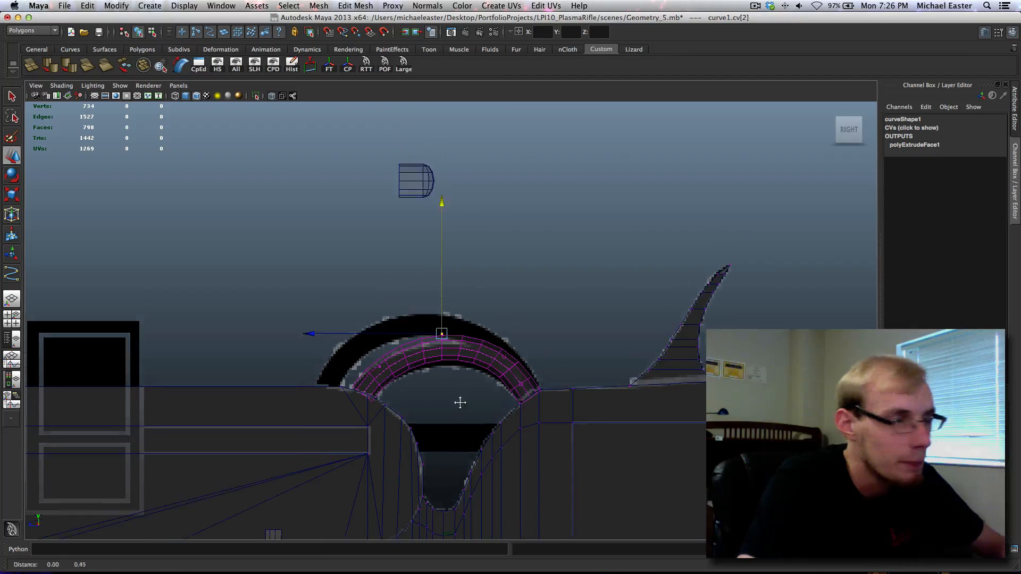
middle_drag(483, 386, 473, 386)
scroll(542, 344, down, 3)
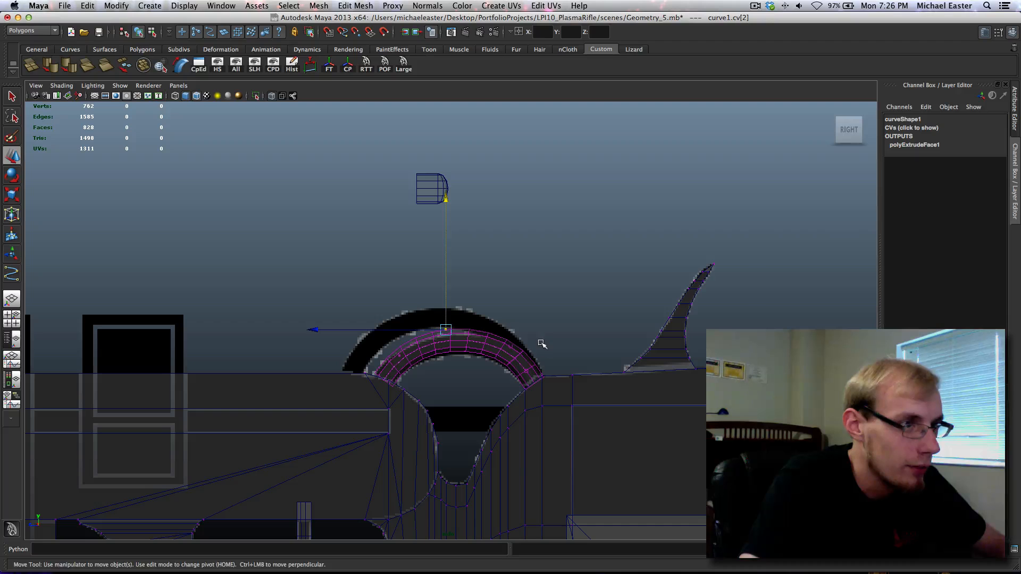
middle_drag(540, 353, 507, 357)
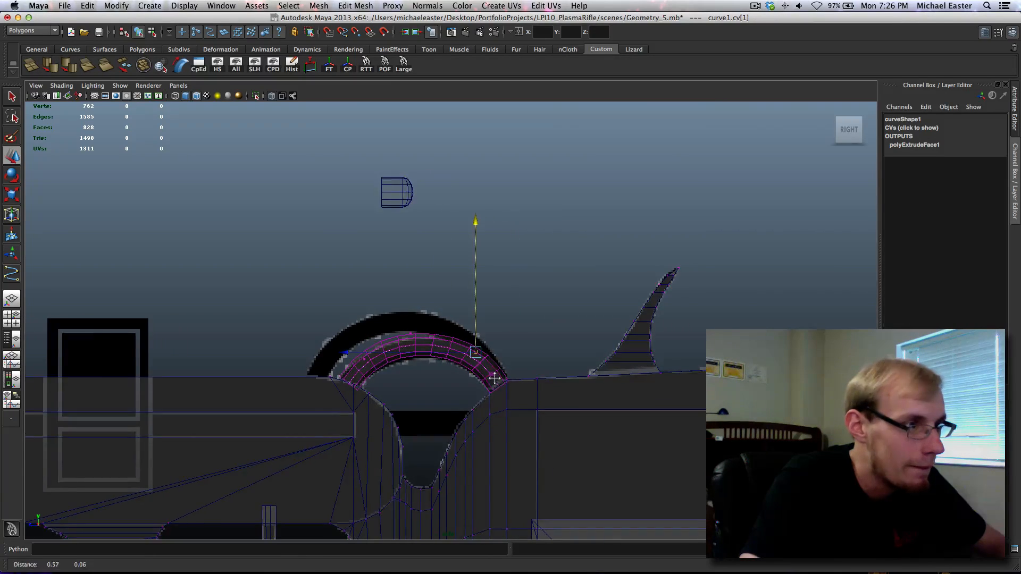
Select the control vertex at the curve's far end and lower it slightly so the tube's end sinks into the body.
scroll(505, 361, up, 5)
alt+middle_drag(198, 419, 246, 399)
drag(255, 385, 319, 442)
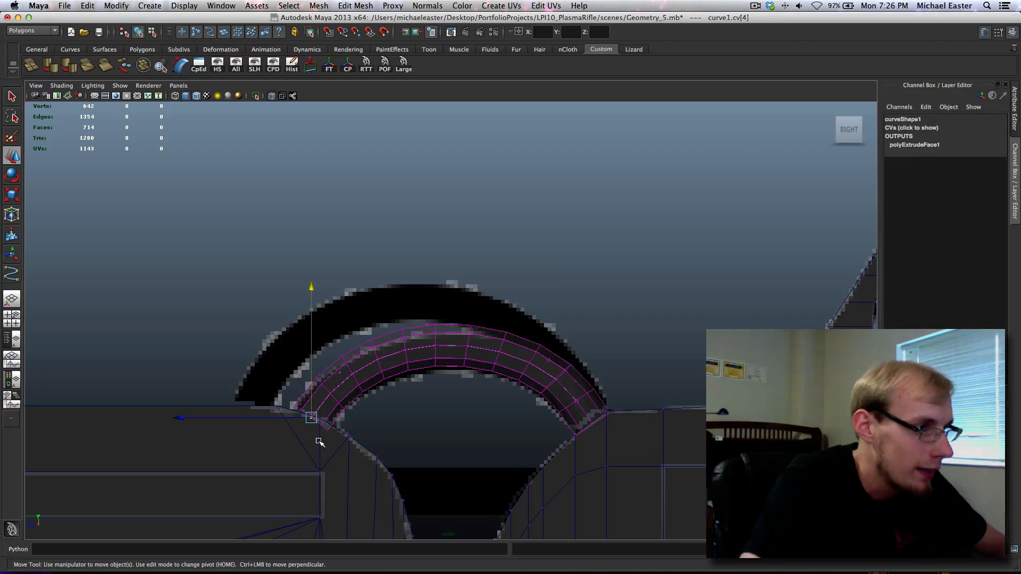
middle_drag(361, 408, 361, 413)
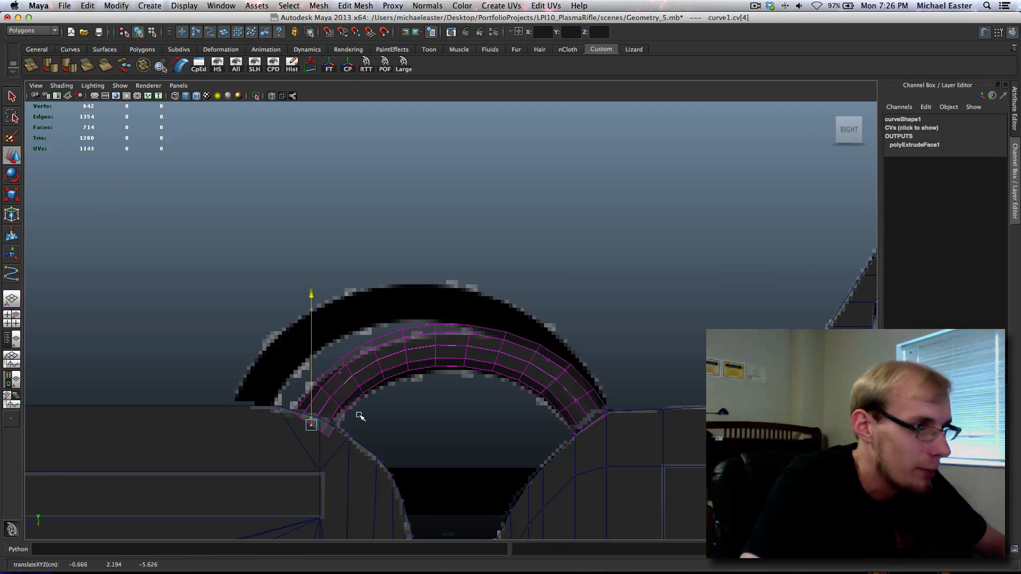
Lower the curve's middle control vertex slightly and raise the inner control vertex nearest the stub a little in the side view.
drag(325, 326, 375, 402)
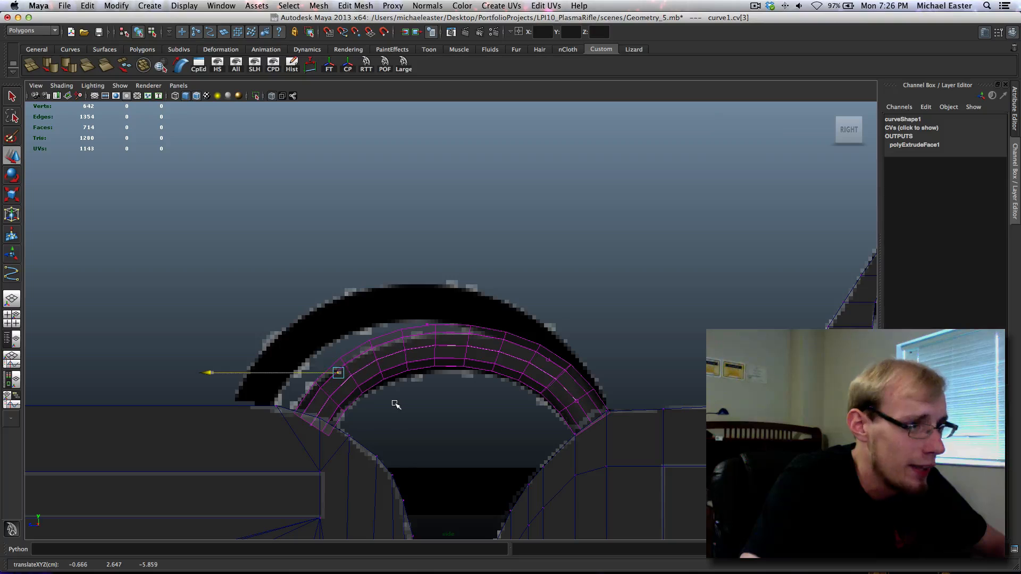
key(Left)
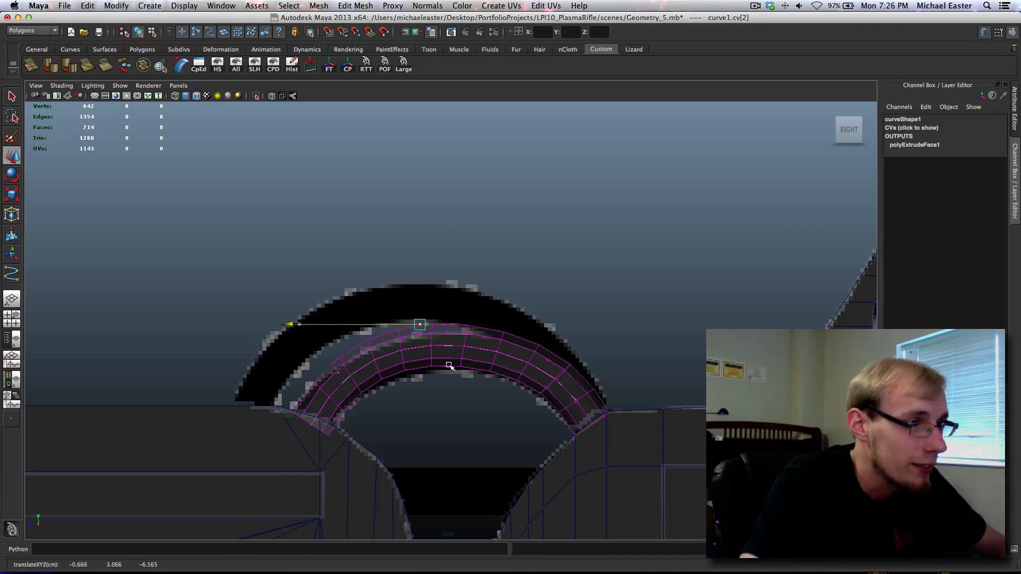
middle_drag(456, 293, 456, 299)
drag(504, 309, 550, 361)
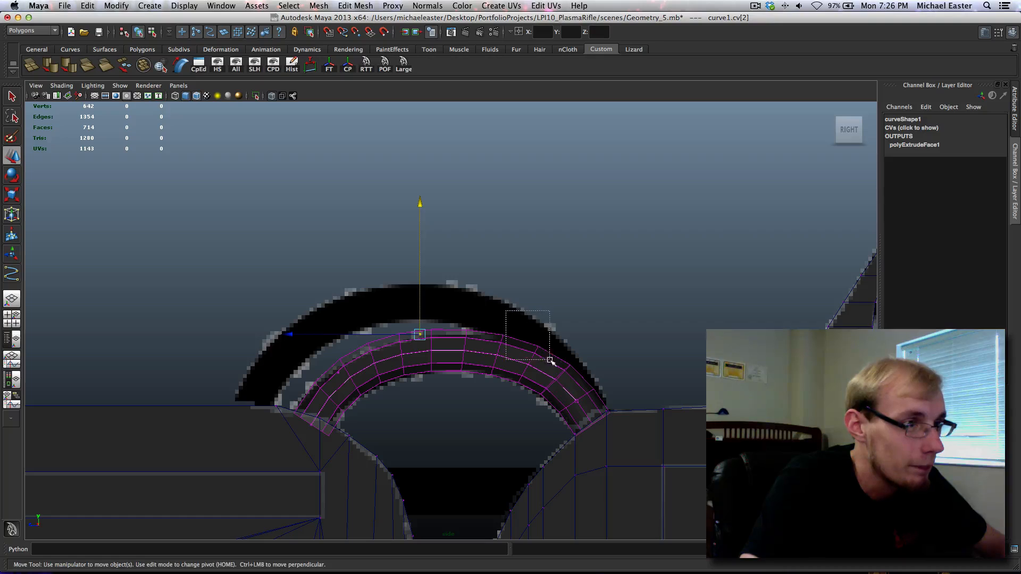
middle_drag(564, 290, 567, 286)
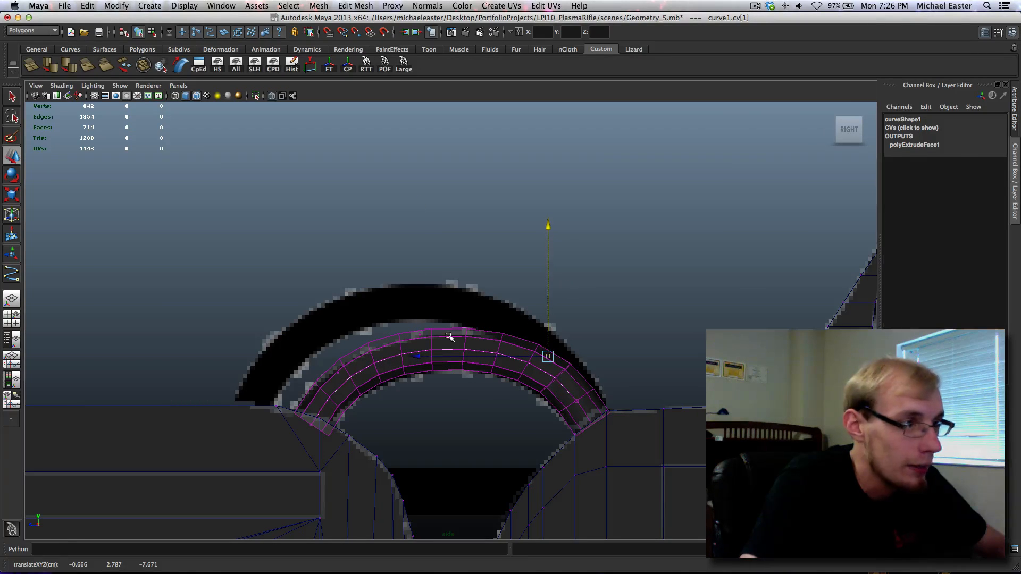
Nudge the inner control vertex near the curve's far end and the middle control vertex upward to fit the reference arc.
drag(293, 311, 367, 378)
middle_drag(371, 306, 372, 303)
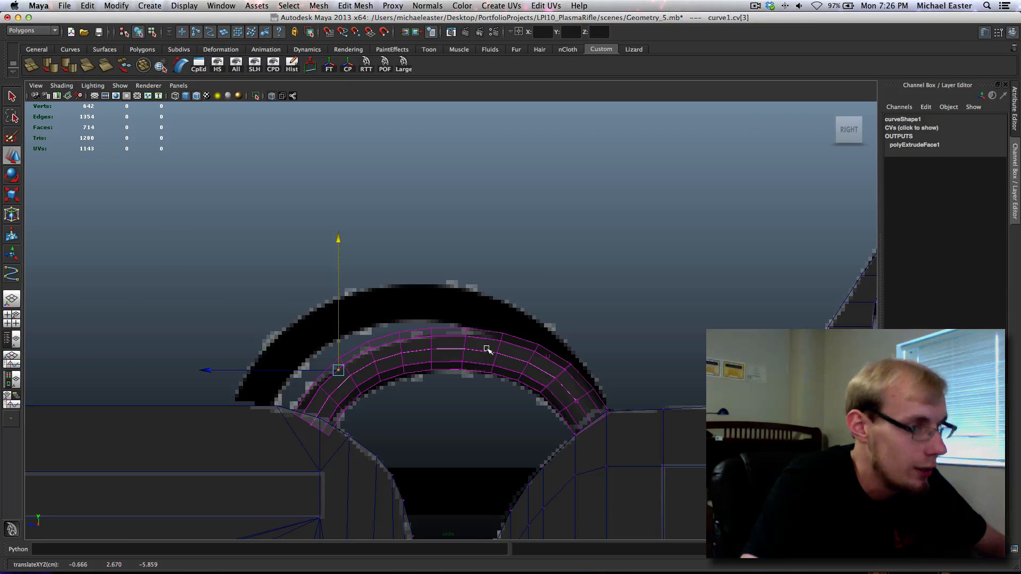
drag(404, 295, 456, 351)
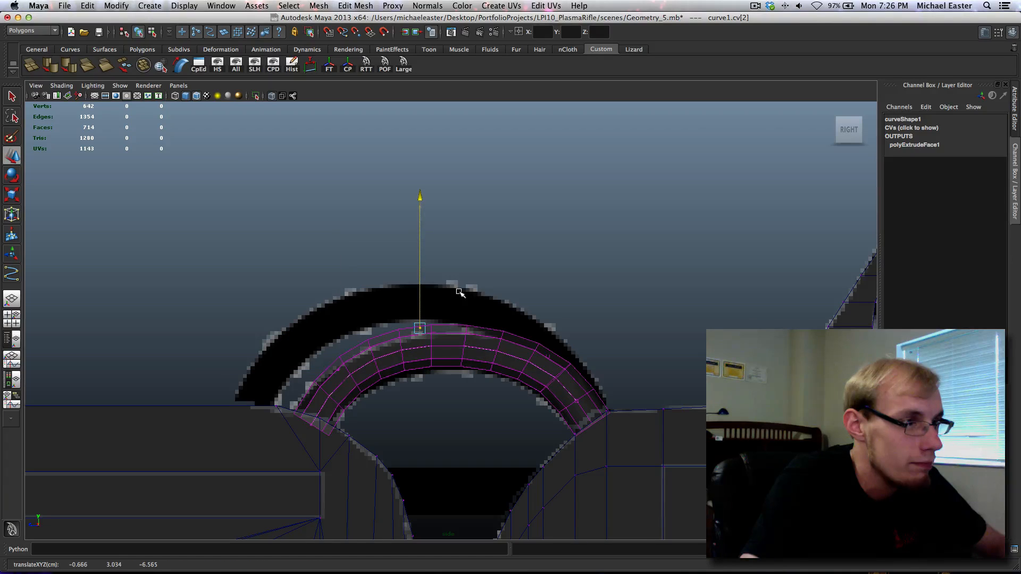
middle_drag(470, 301, 470, 300)
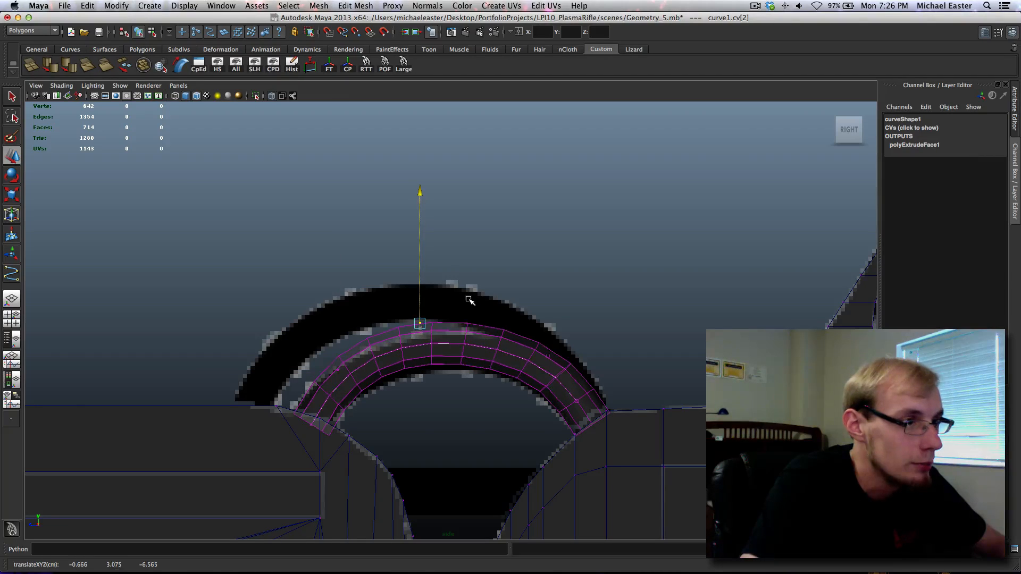
Return the path curve to object selection in the perspective view and clear the selection.
key(space)
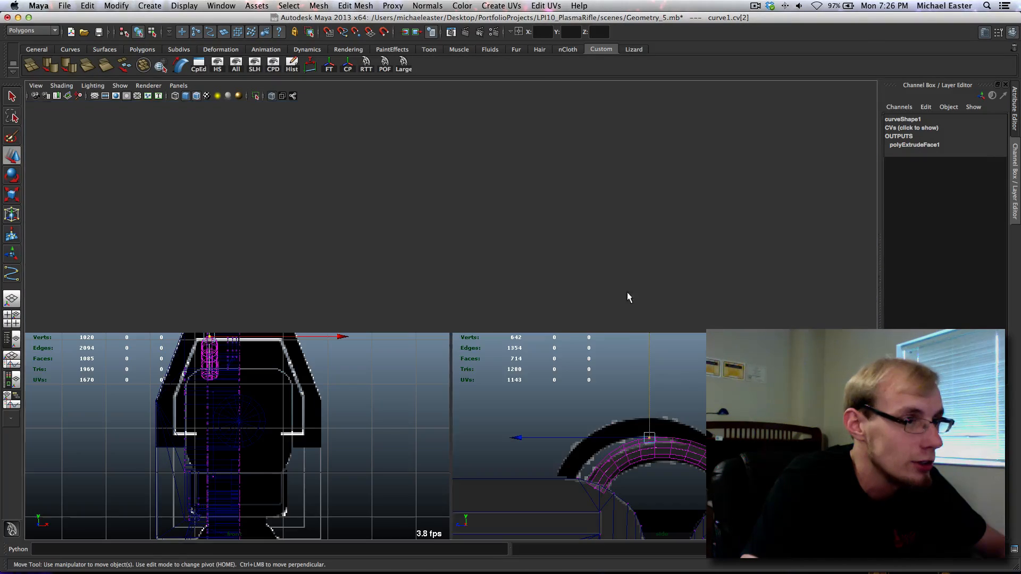
key(space)
alt+drag(579, 292, 418, 275)
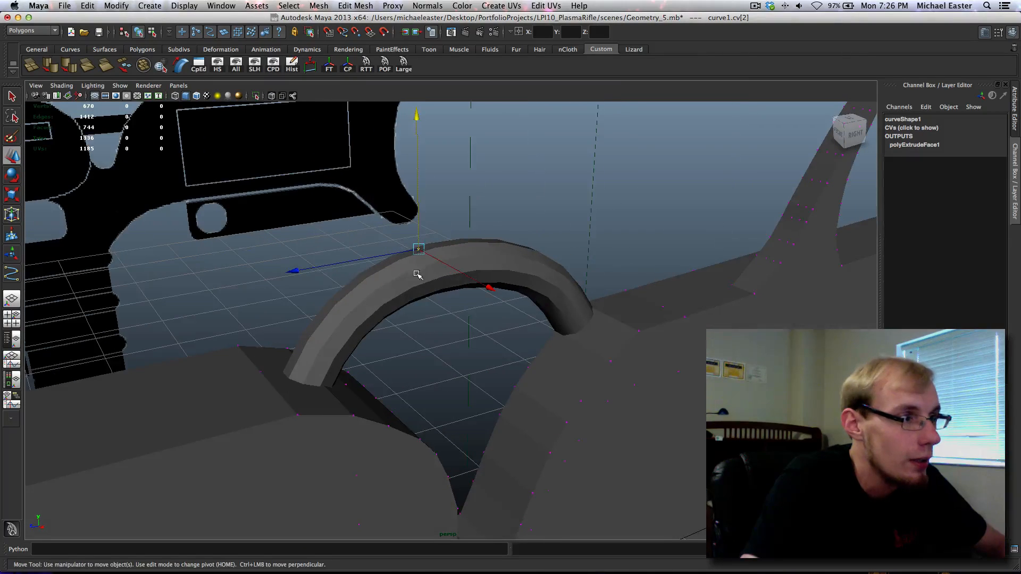
right_drag(418, 274, 399, 286)
key(q)
click(399, 286)
click(499, 371)
alt+drag(499, 371, 415, 268)
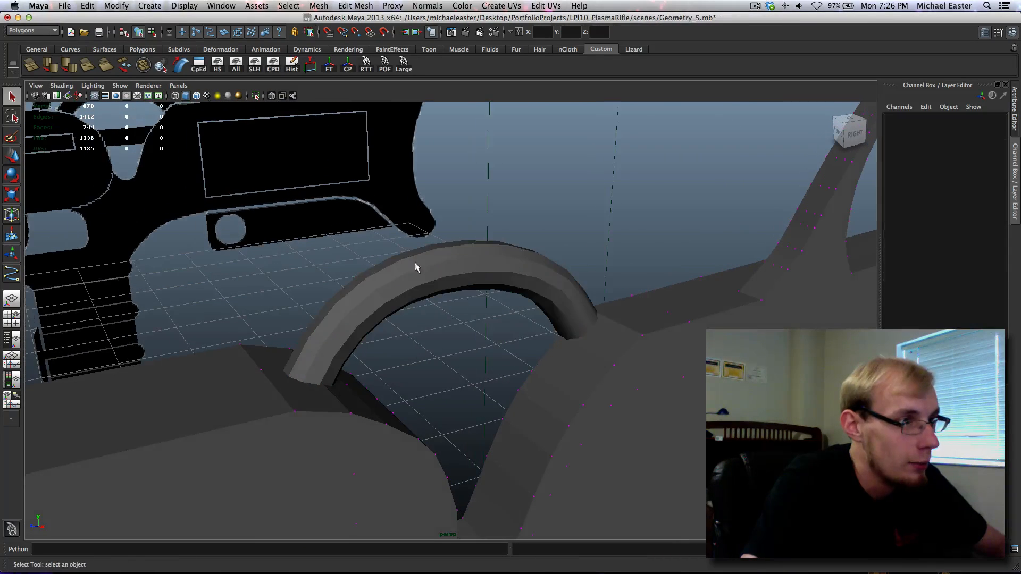
Duplicate the tube with its path curve, move both copies aside along X, and slide the copied tube alone to Translate X 2.954.
click(471, 316)
alt+drag(471, 315, 485, 326)
key(w)
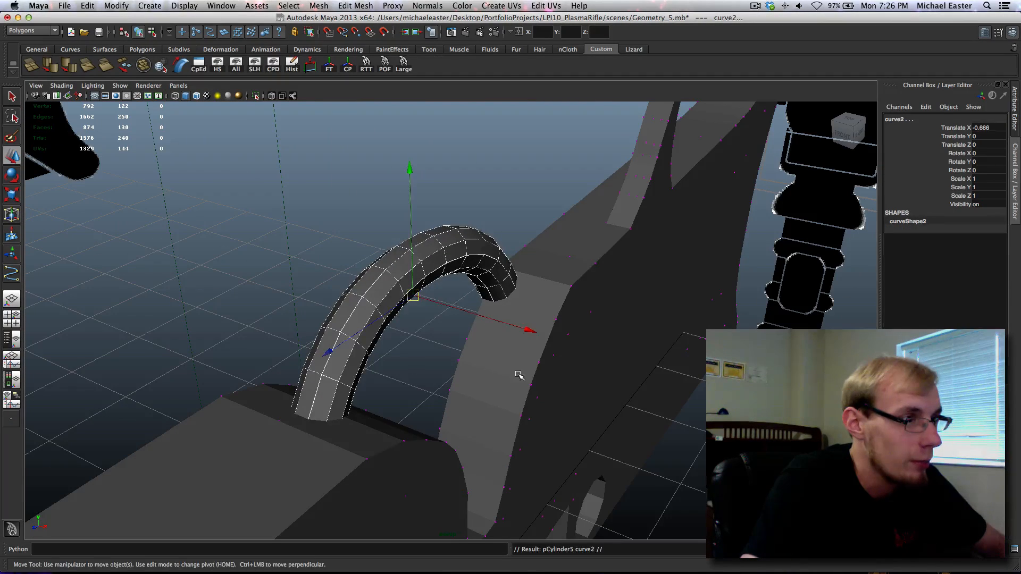
alt+drag(627, 416, 686, 324)
click(686, 324)
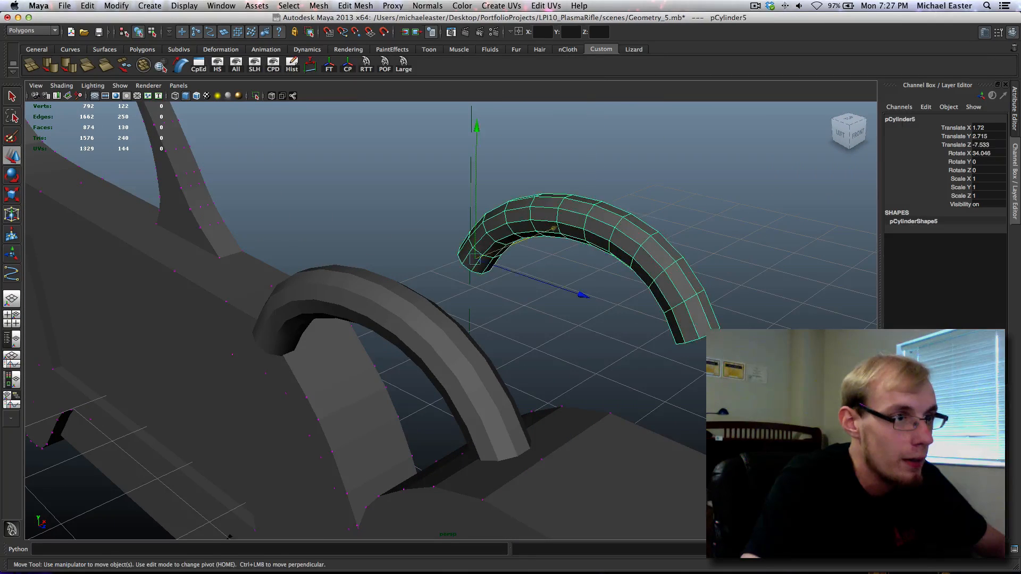
middle_drag(637, 339, 645, 275)
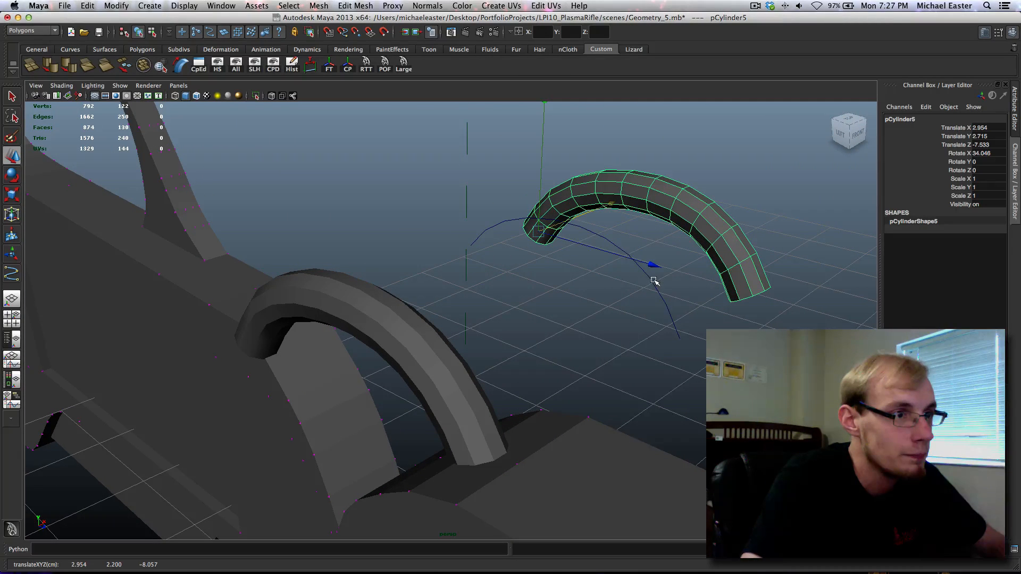
Test raising the middle control vertex of the copied path curve and undo the move.
right_click(654, 281)
click(649, 256)
drag(531, 183, 616, 278)
middle_drag(616, 278, 619, 254)
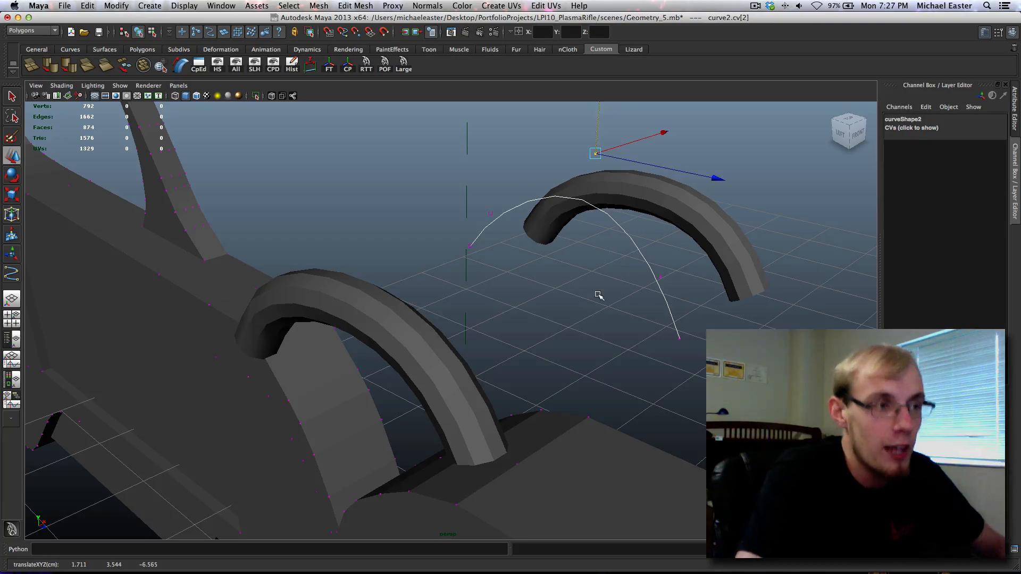
mouse_move(588, 269)
alt+mouse_down()
mouse_move(511, 278)
mouse_move(591, 212)
mouse_move(597, 286)
alt+mouse_up()
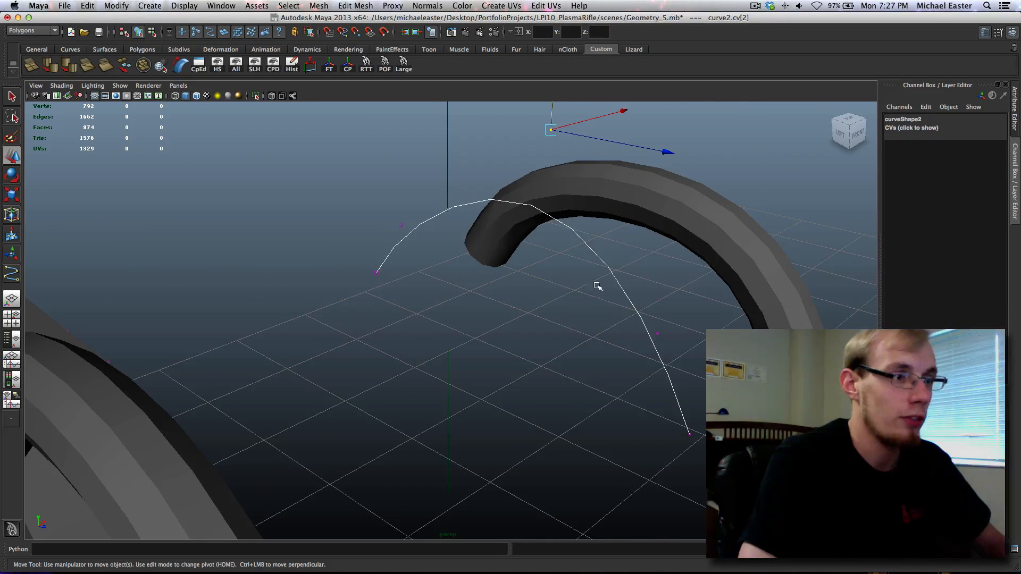
key(z)
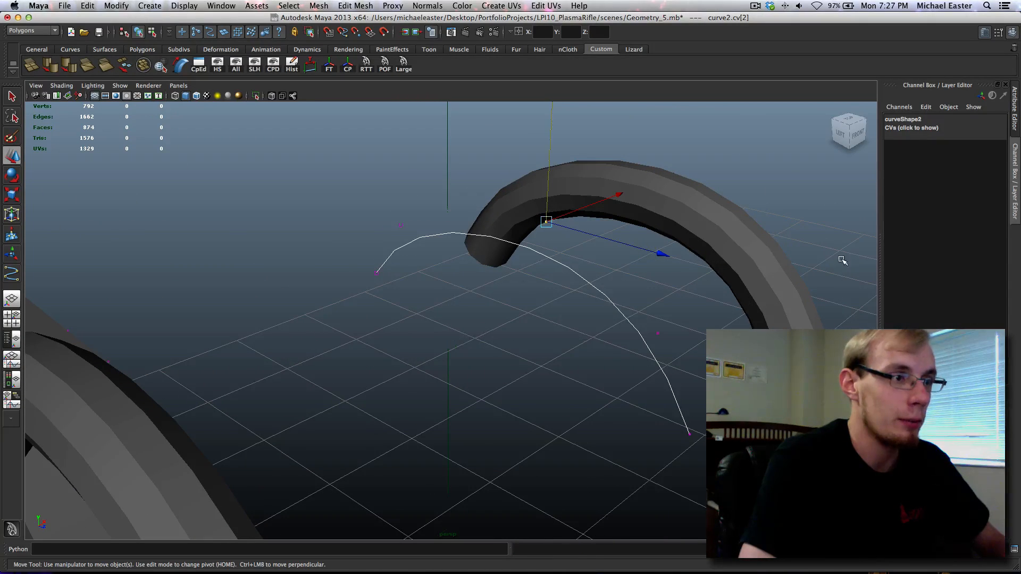
Slide the original tube to Translate X 0.195, test raising its path curve's middle control vertex, and undo both changes.
click(657, 333)
alt+drag(658, 333, 338, 388)
alt+middle_drag(338, 387, 376, 357)
click(335, 369)
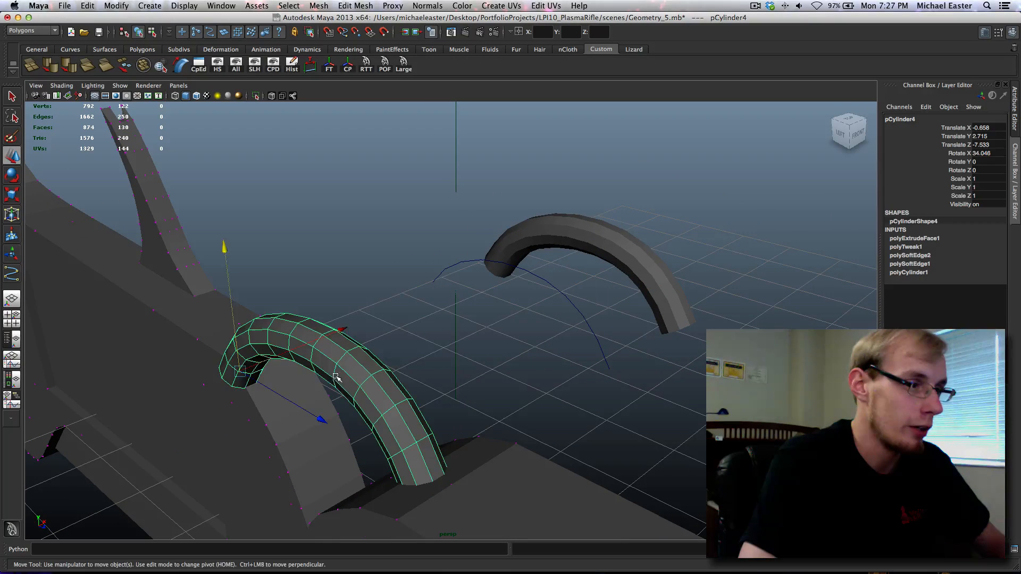
alt+drag(335, 369, 540, 312)
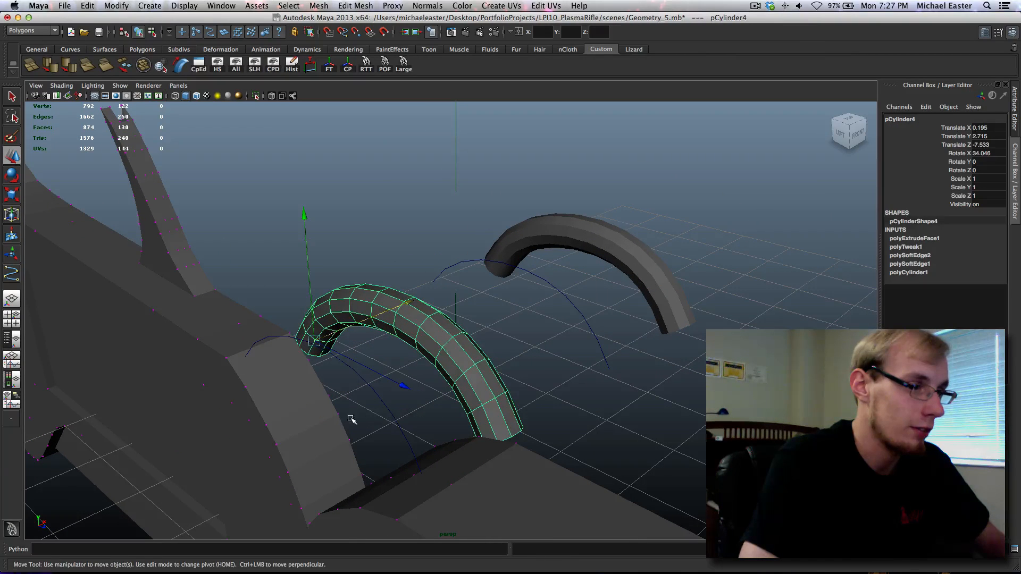
click(383, 401)
right_drag(383, 401, 314, 302)
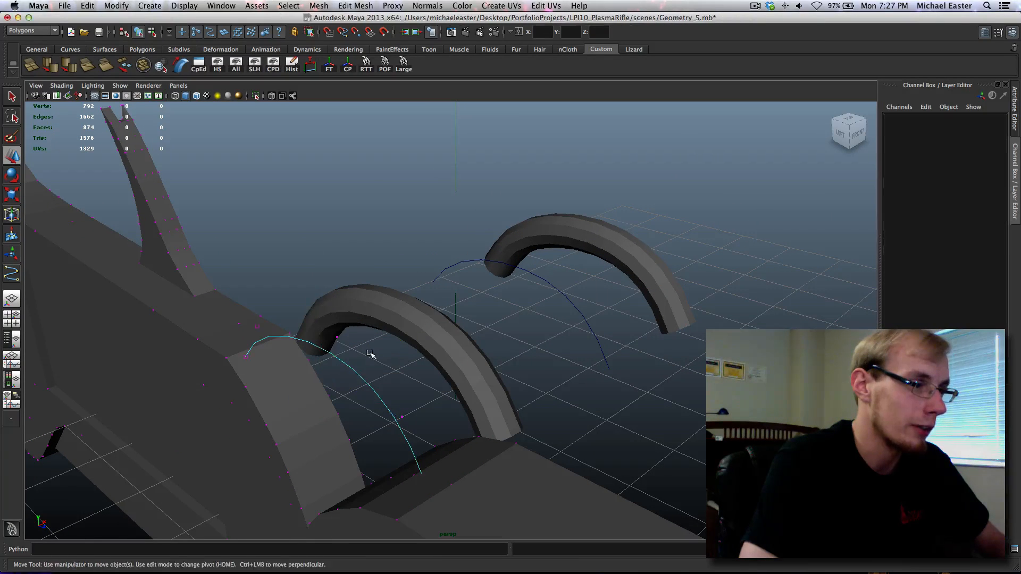
click(336, 337)
middle_drag(373, 330, 404, 298)
key(z)
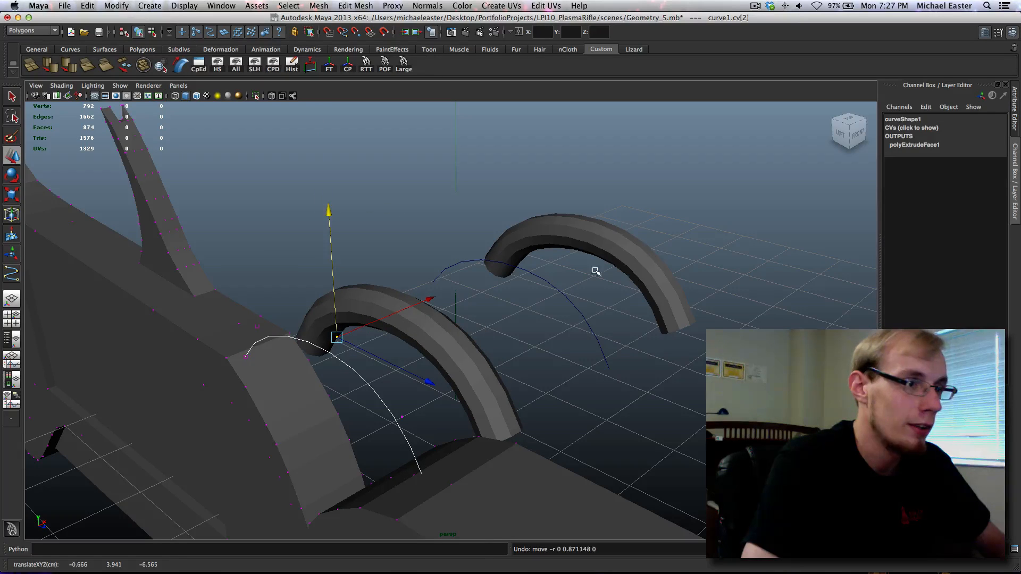
key(z)
key(z)
key(z)
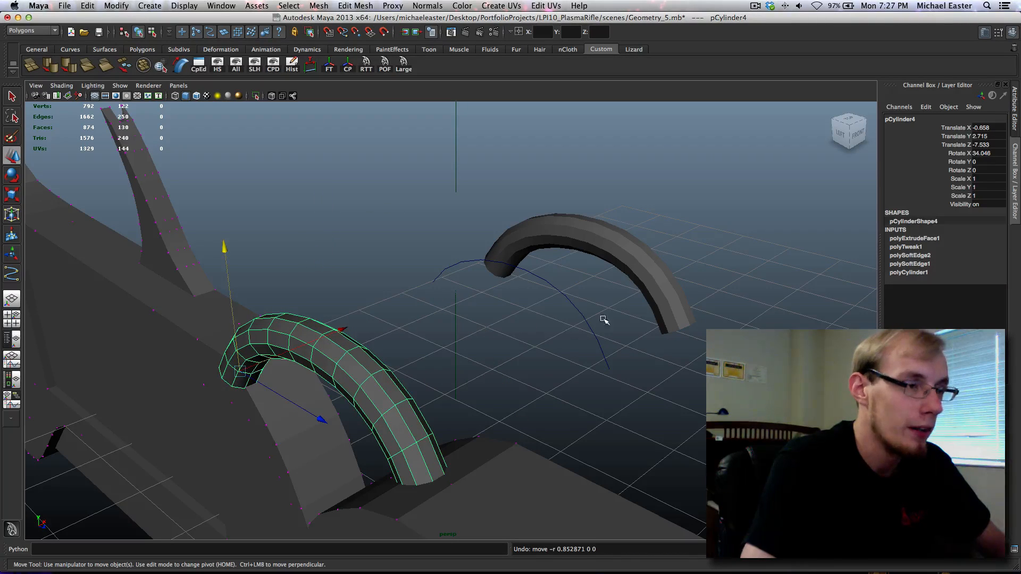
Remove the copied path curve beside the rifle and select the copied tube.
key(z)
key(z)
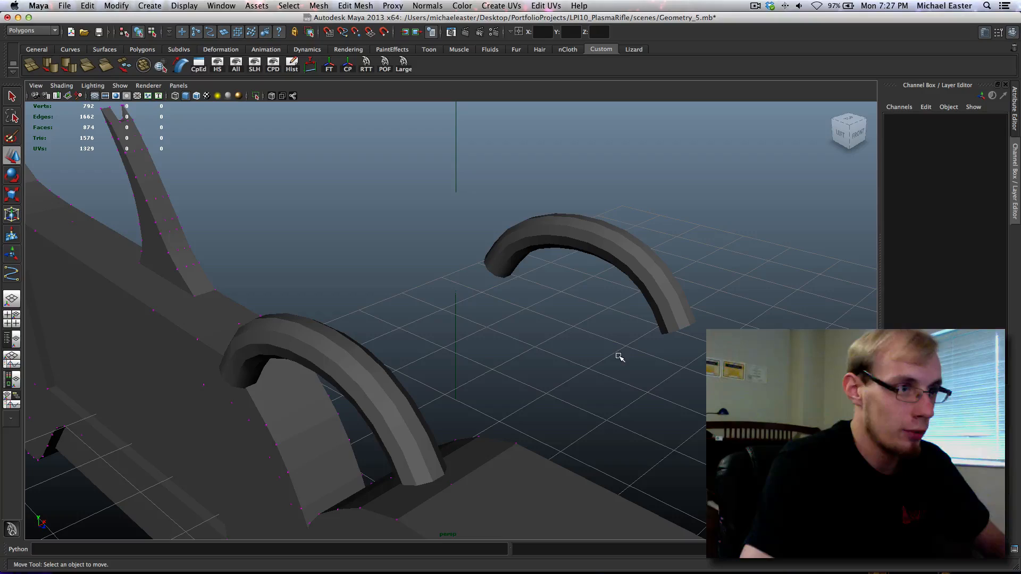
click(530, 255)
alt+drag(490, 319, 367, 363)
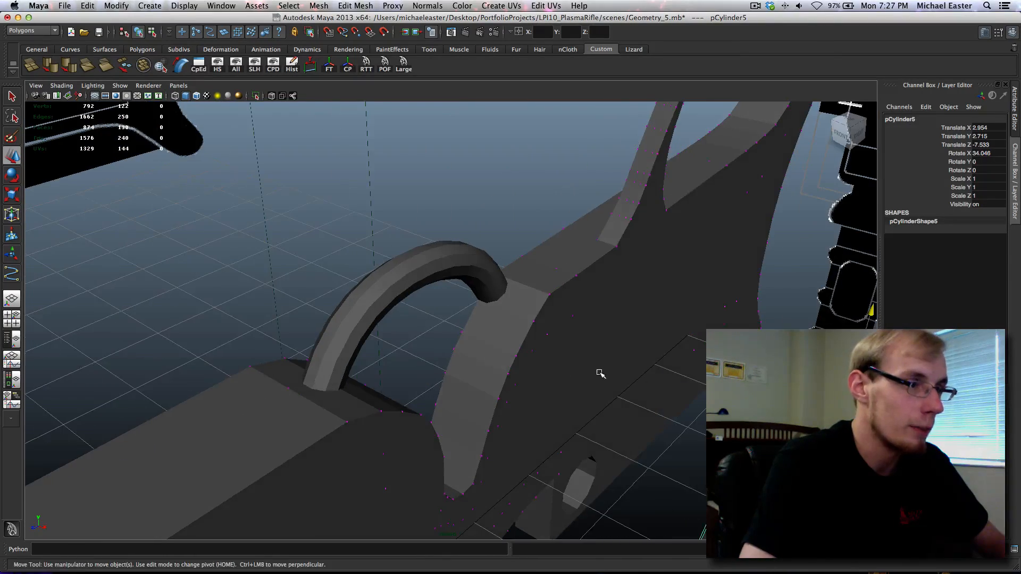
alt+drag(599, 373, 524, 364)
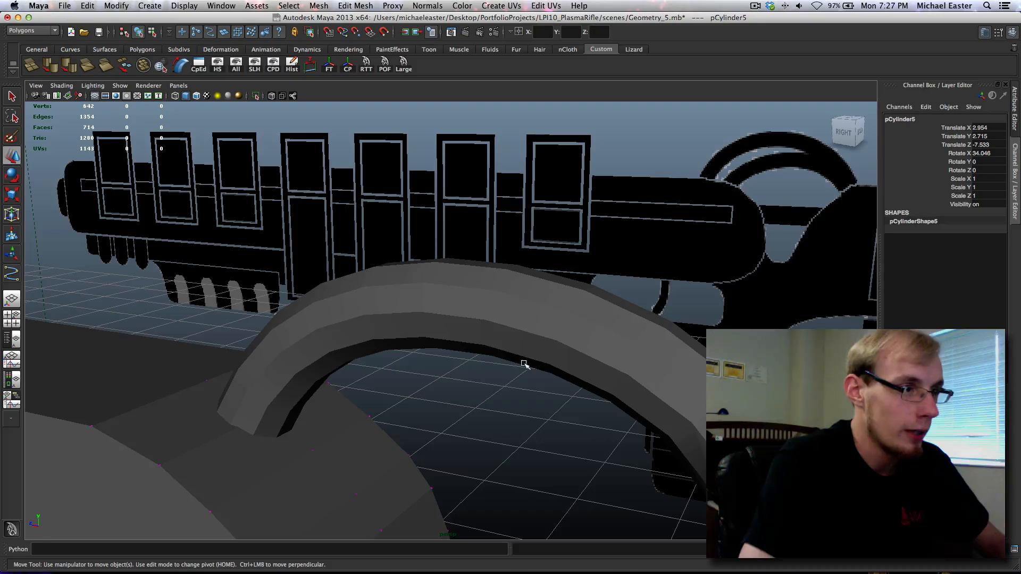
Check the original tube against the reference arc in the side view and select its path curve in the perspective view.
click(534, 349)
key(space)
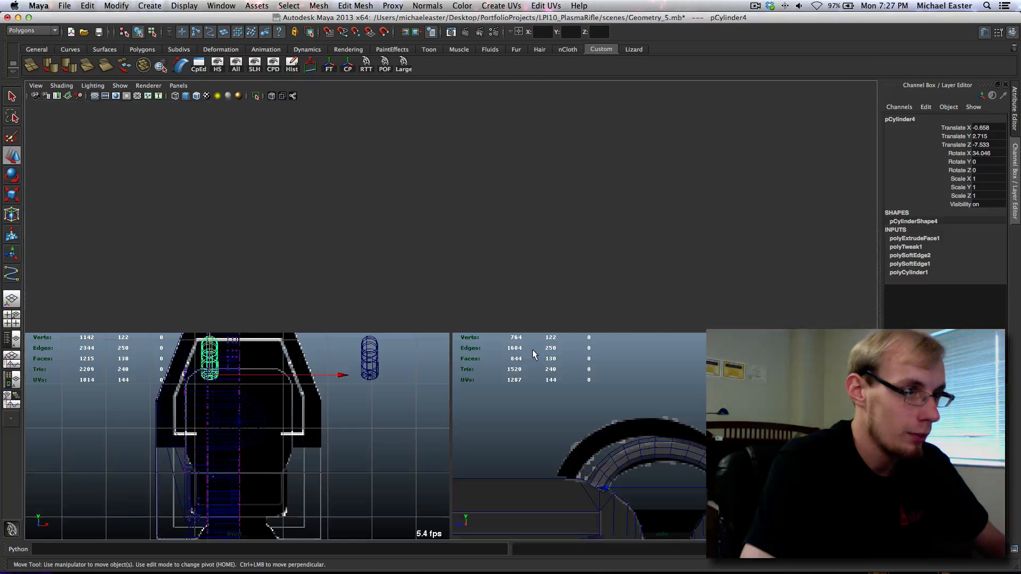
key(space)
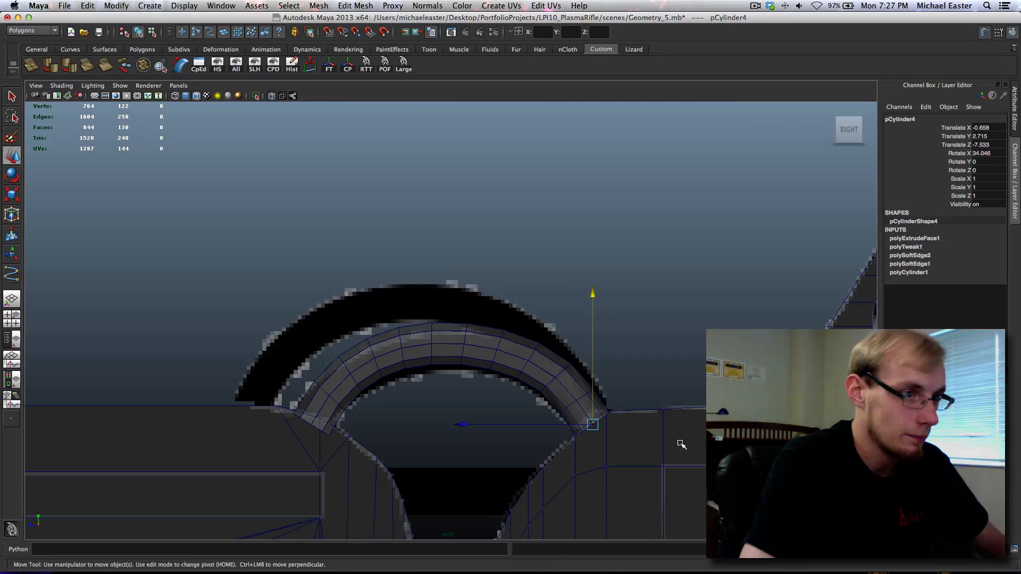
key(space)
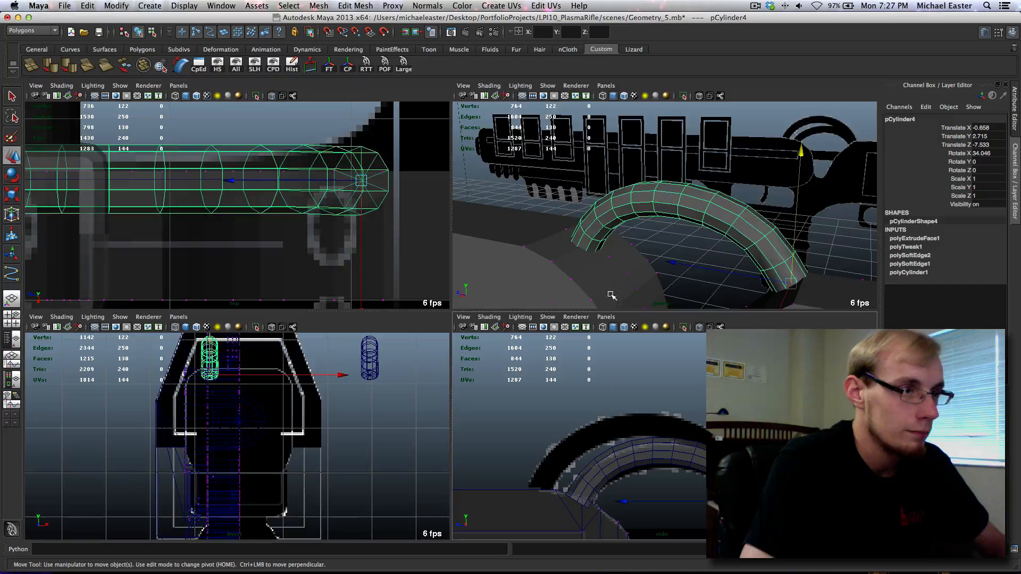
key(space)
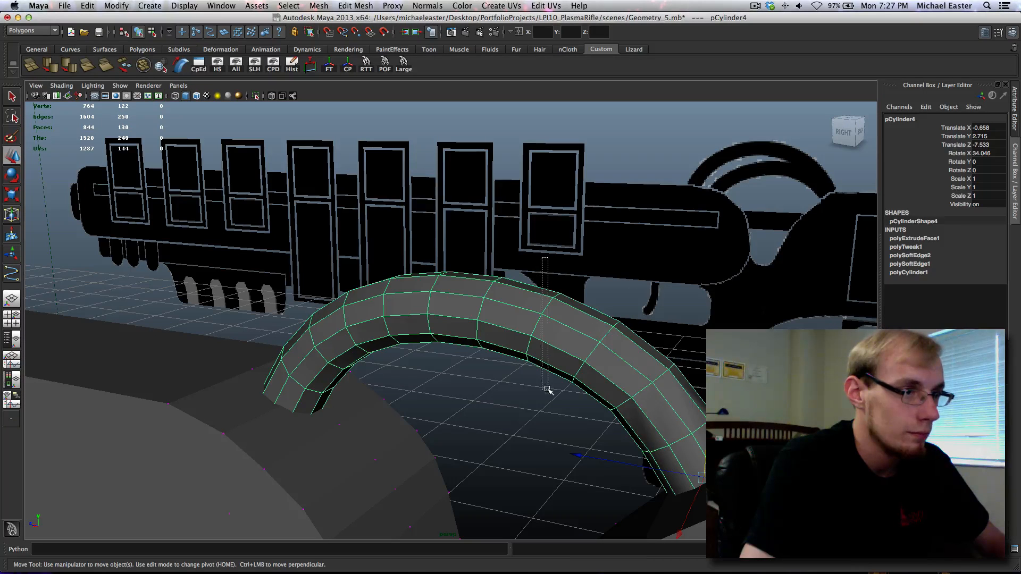
drag(548, 389, 549, 389)
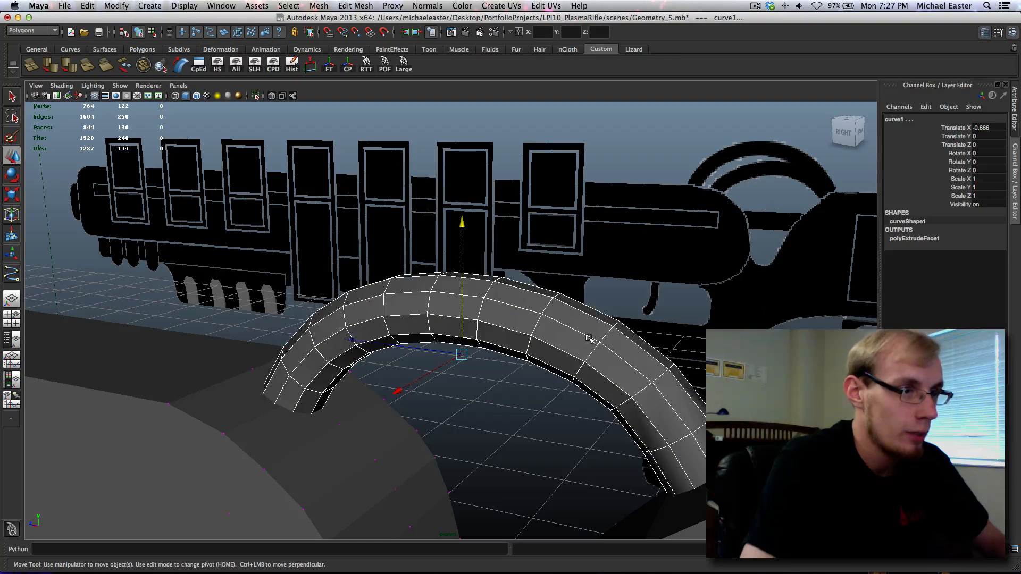
shift+right_click(529, 373)
shift+right_click(529, 442)
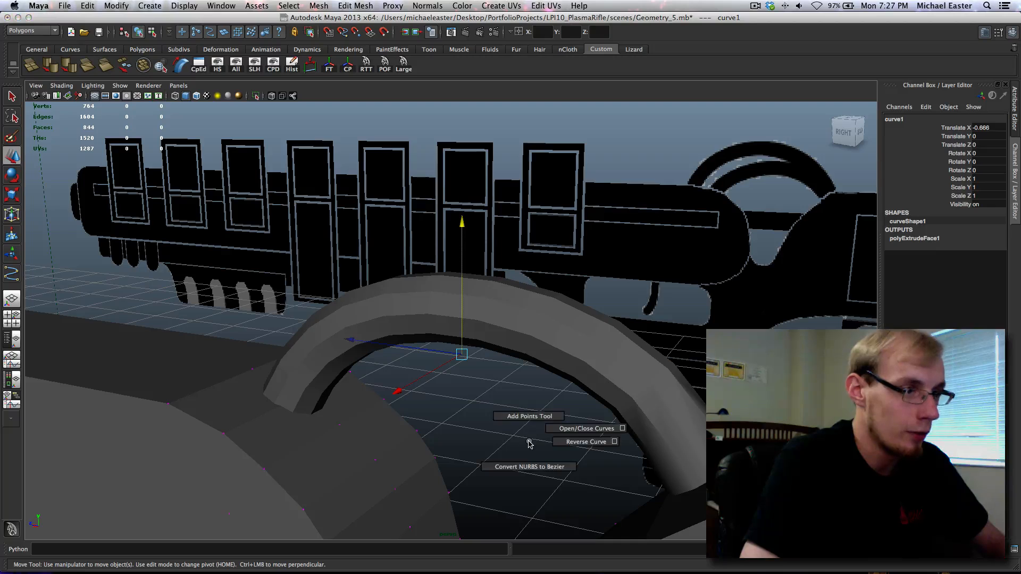
In the side view, add the tube to the selection of its path curve over the reference arc.
key(space)
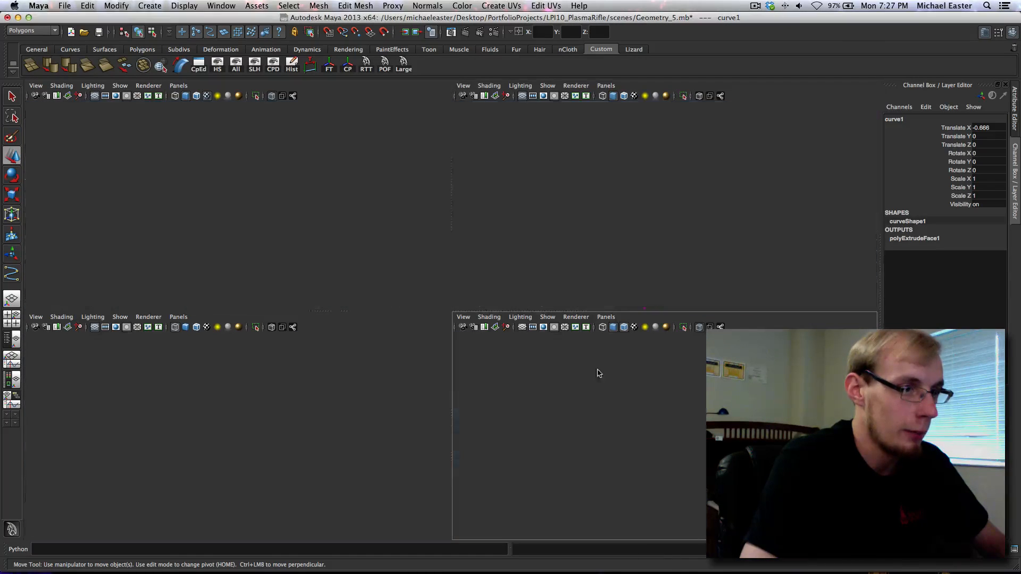
key(space)
shift+right_click(665, 332)
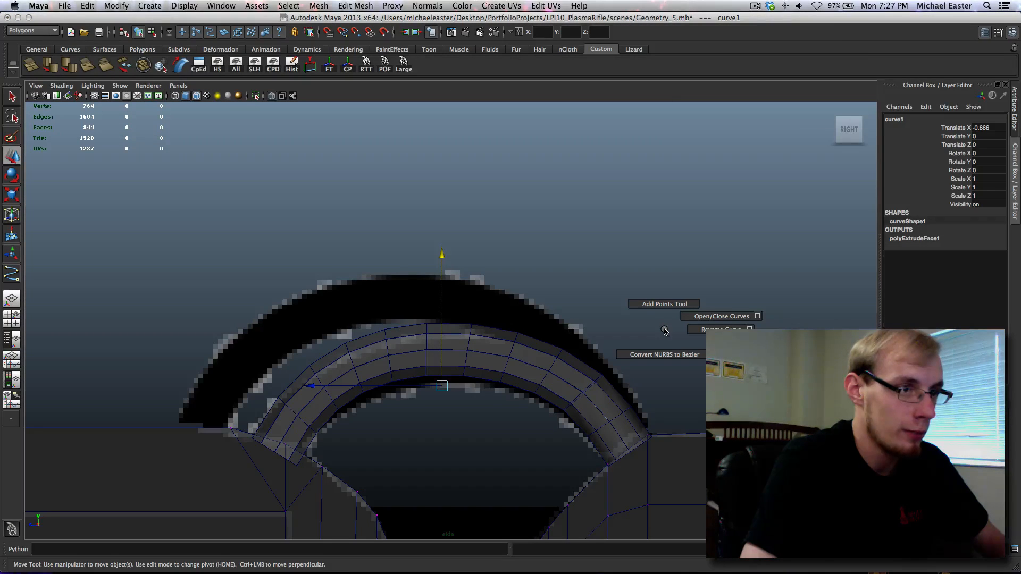
scroll(609, 387, up, 8)
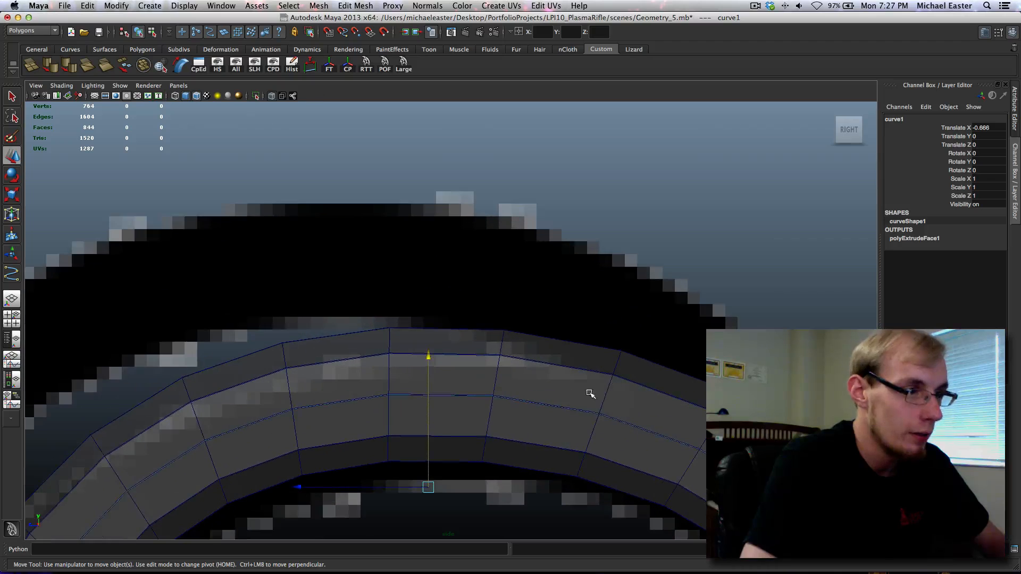
shift+right_click(508, 463)
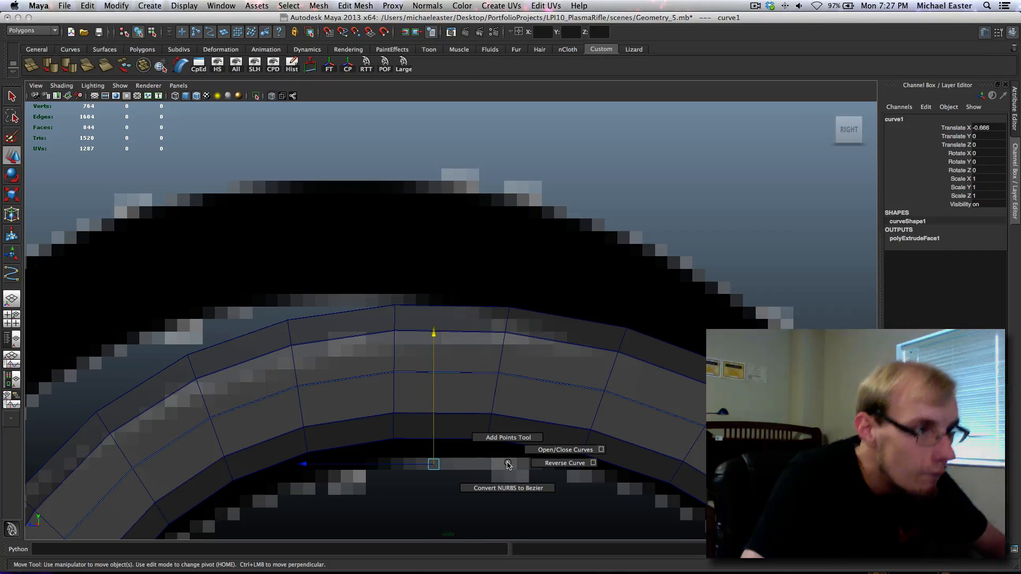
alt+middle_drag(508, 463, 519, 344)
click(525, 356)
click(578, 303)
drag(563, 196, 582, 330)
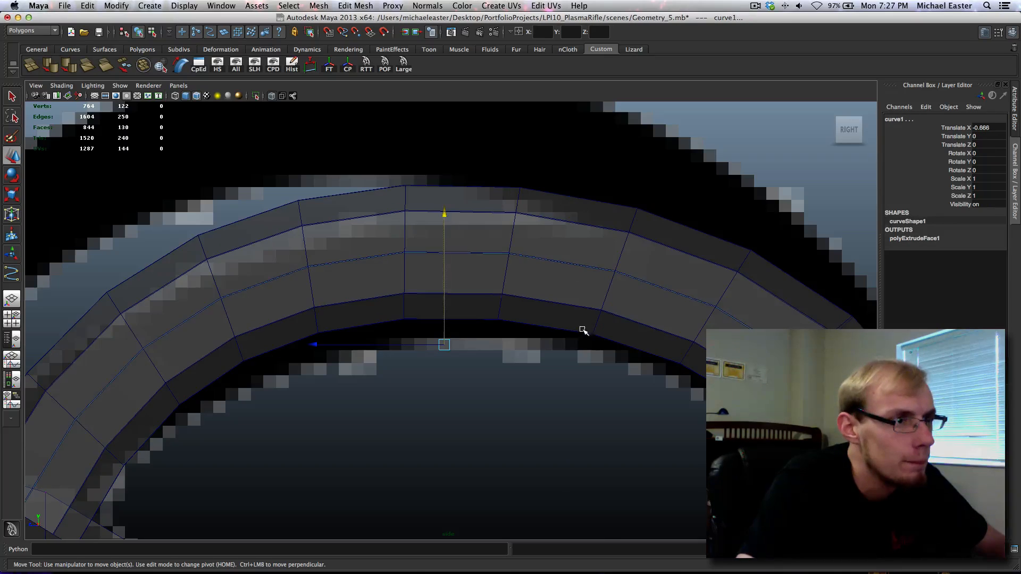
Try raising the selected path curve and tube together to Translate Y 0.173 and undo the move.
shift+right_click(547, 347)
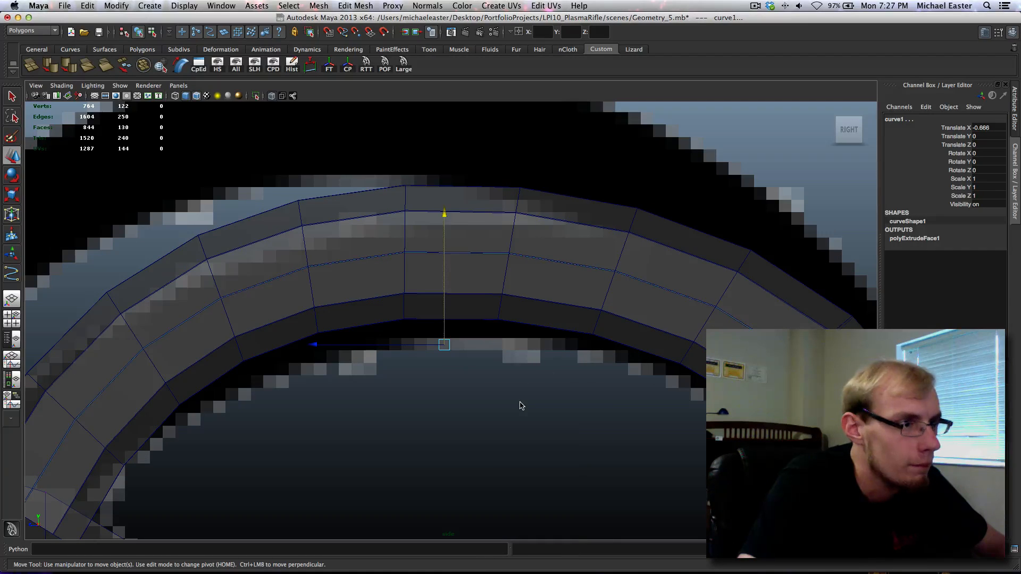
shift+right_drag(520, 404, 535, 306)
click(537, 306)
drag(556, 277, 558, 285)
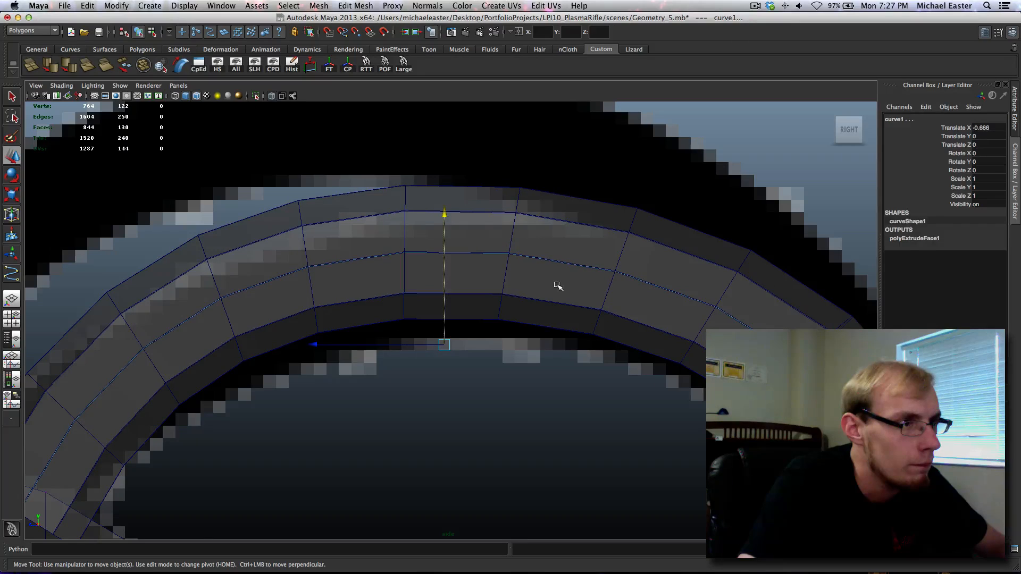
shift+right_drag(524, 404, 528, 377)
shift+right_drag(540, 271, 538, 266)
scroll(539, 266, up, 4)
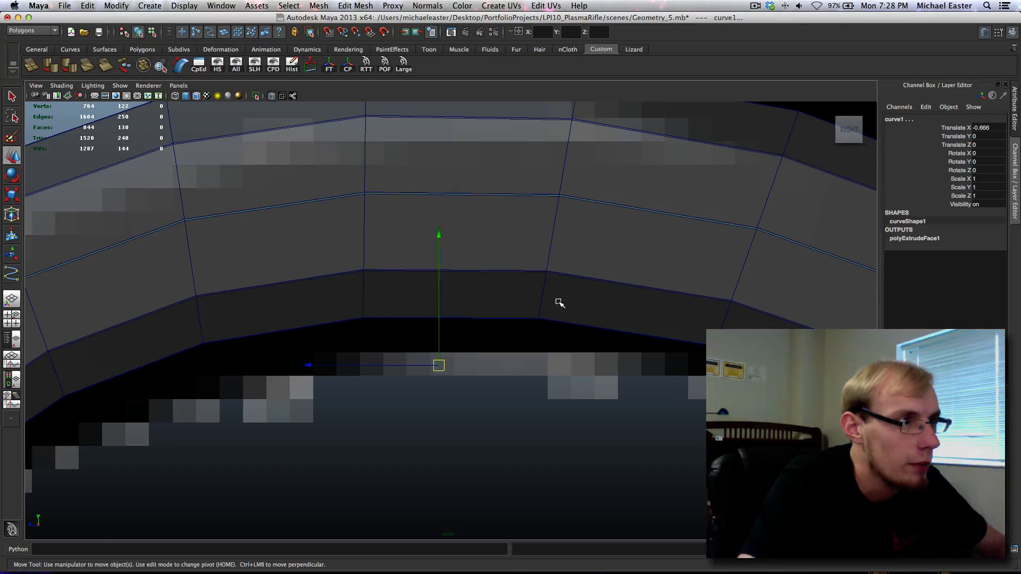
shift+middle_drag(558, 302, 563, 182)
scroll(564, 183, down, 10)
scroll(563, 188, up, 2)
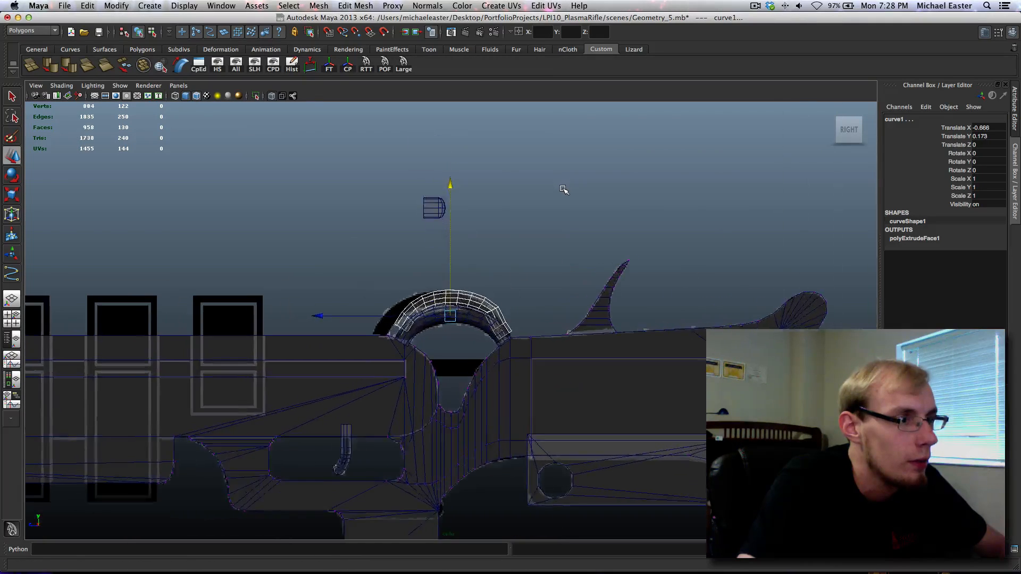
key(ctrl+z)
Select only the path curve curve1 in the Outliner and close the object list.
scroll(564, 197, up, 6)
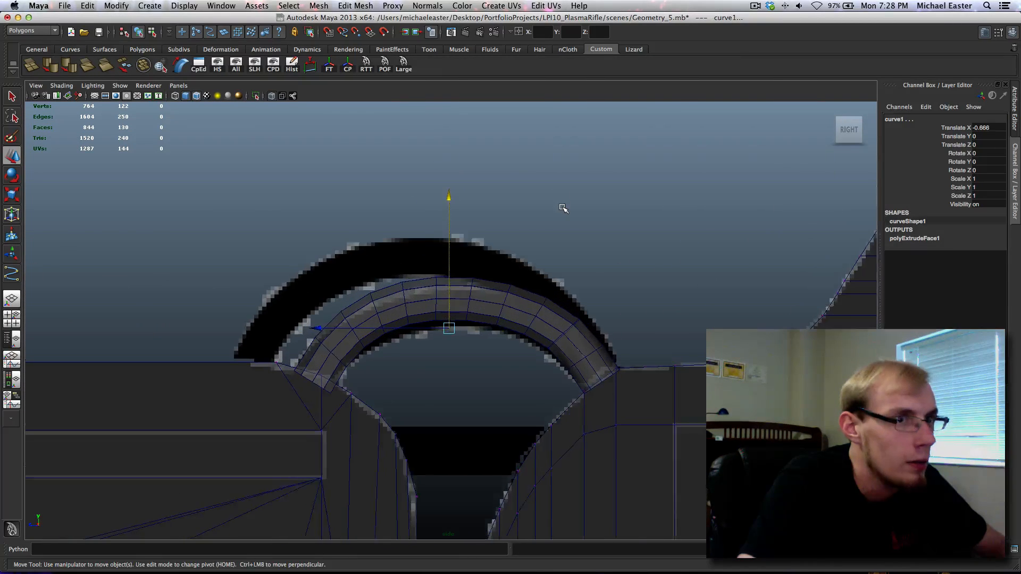
scroll(564, 209, up, 3)
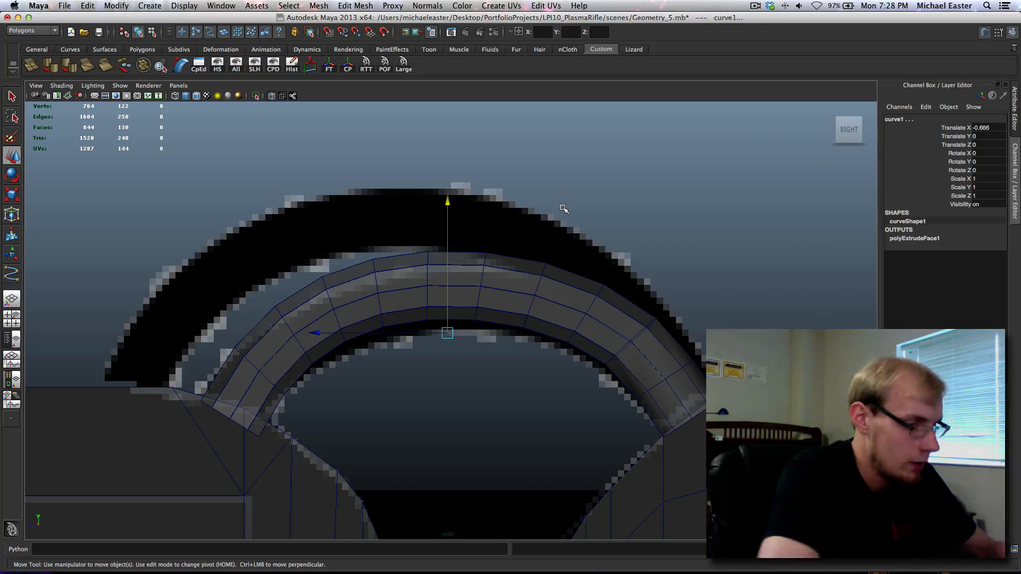
key(shift+o)
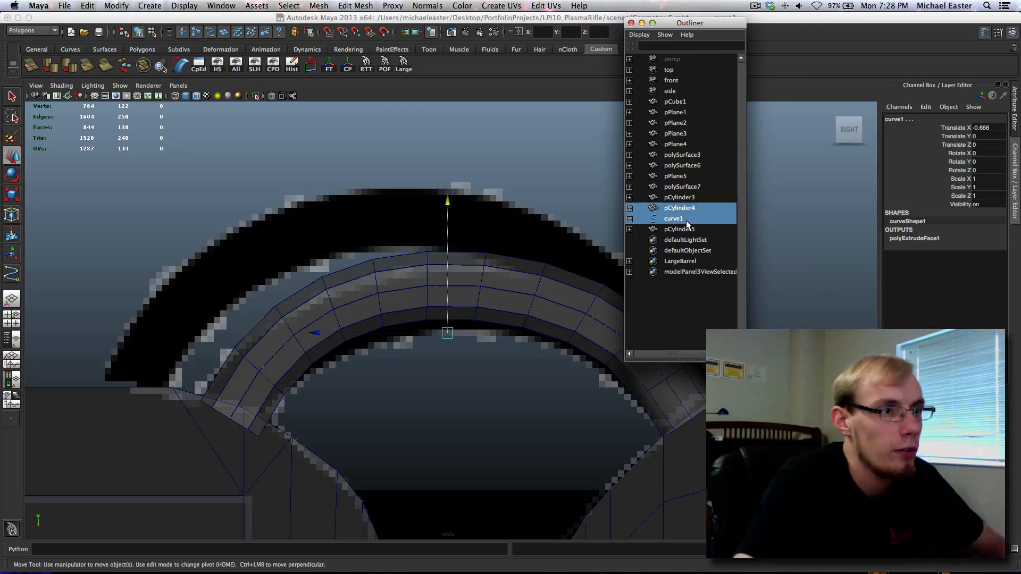
click(685, 220)
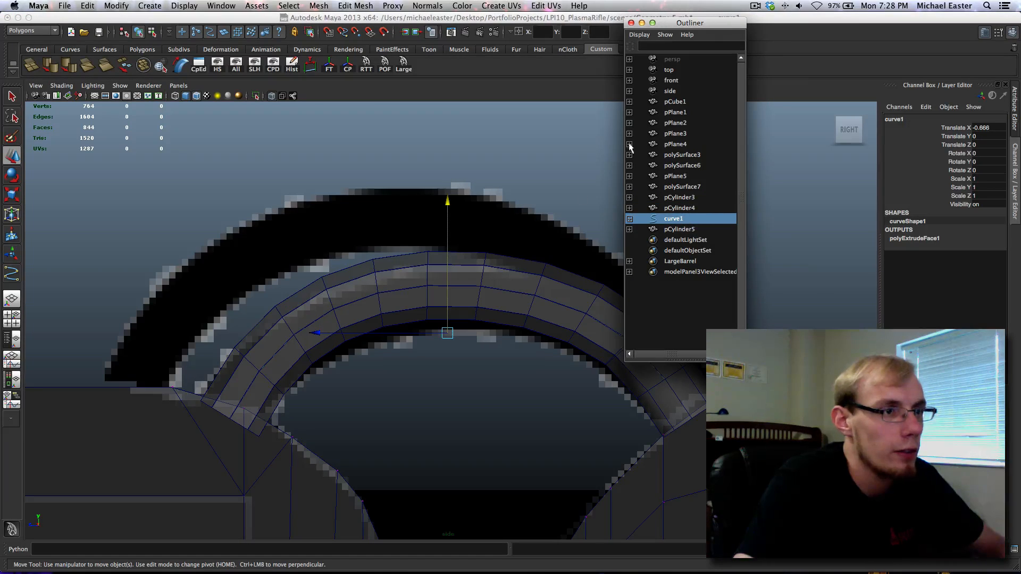
click(631, 23)
Test raising the path curve alone to Translate Y 0.361 and undo the move.
shift+right_click(629, 255)
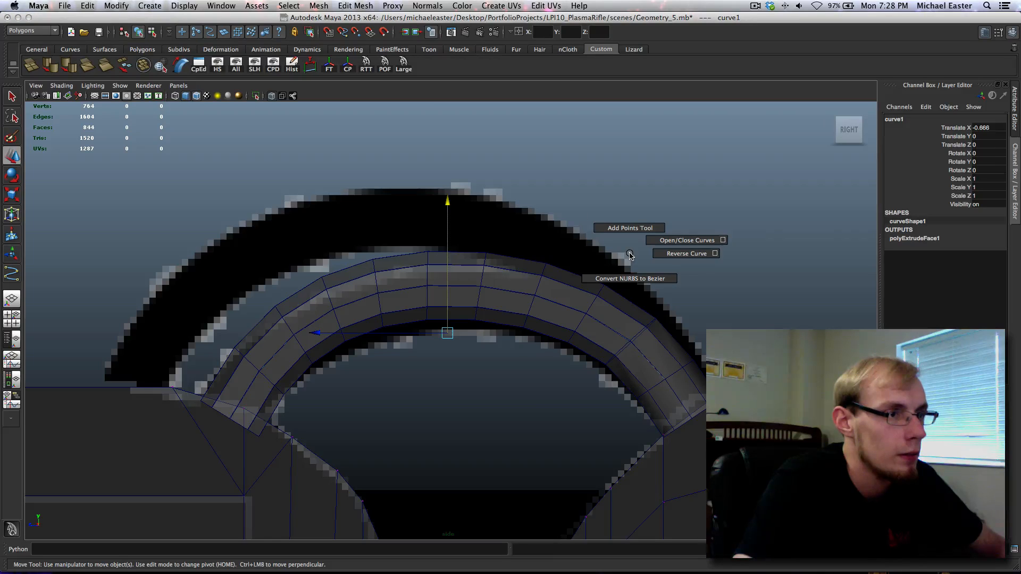
drag(448, 201, 449, 130)
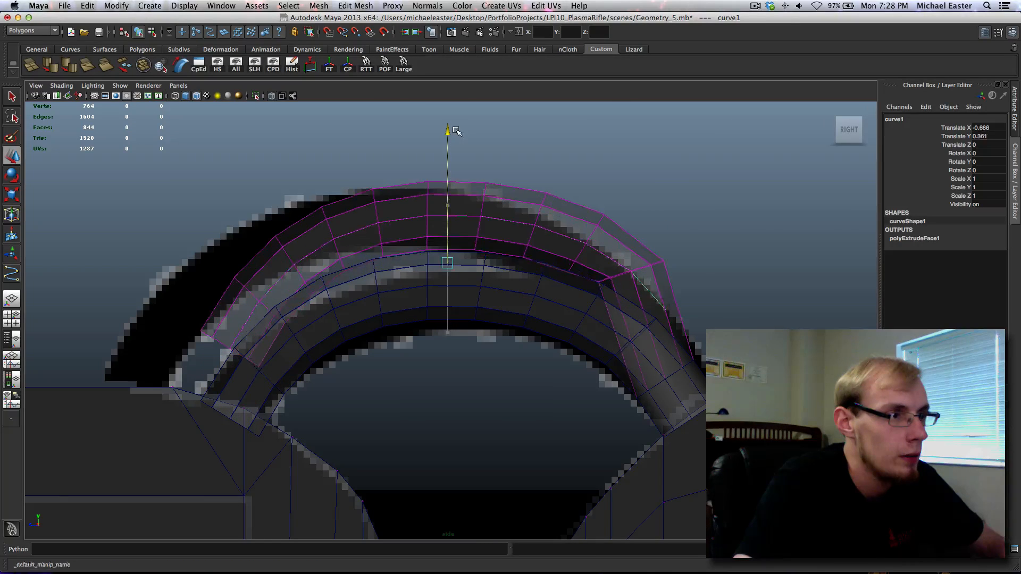
key(ctrl+z)
Hide both tubes lying over the reference arc and select the path curve beneath them.
alt+middle_drag(663, 358, 575, 234)
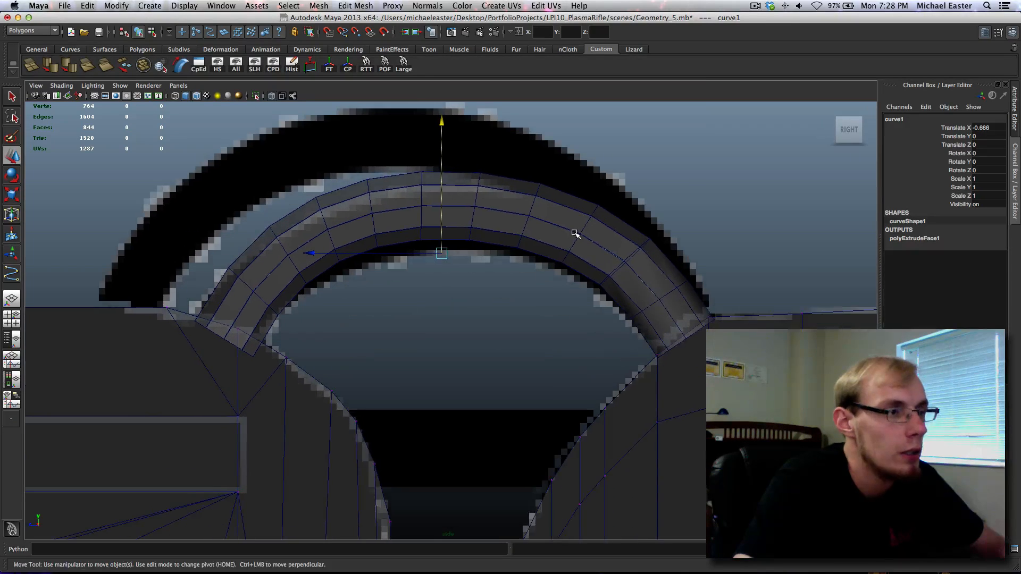
click(561, 234)
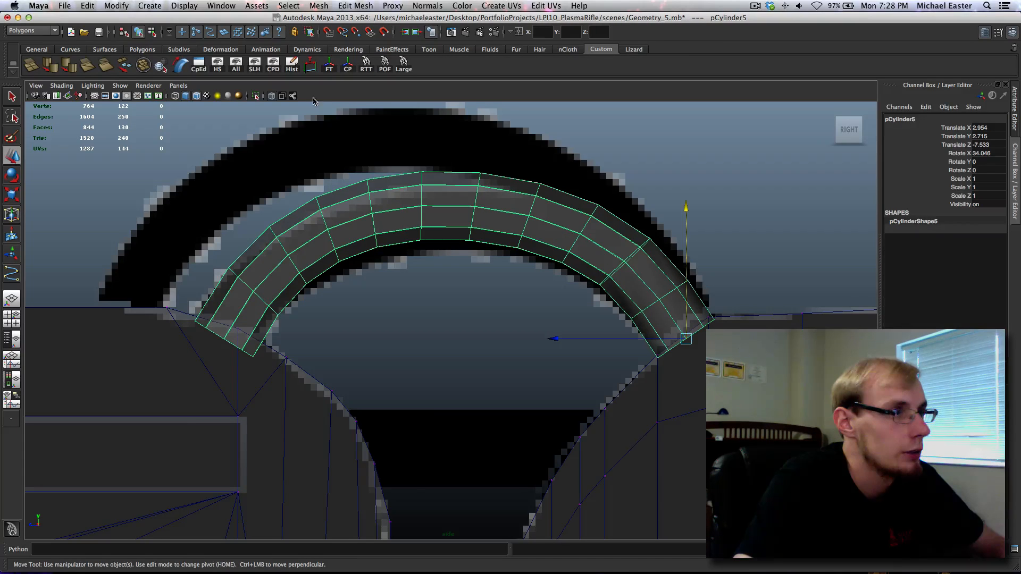
click(234, 64)
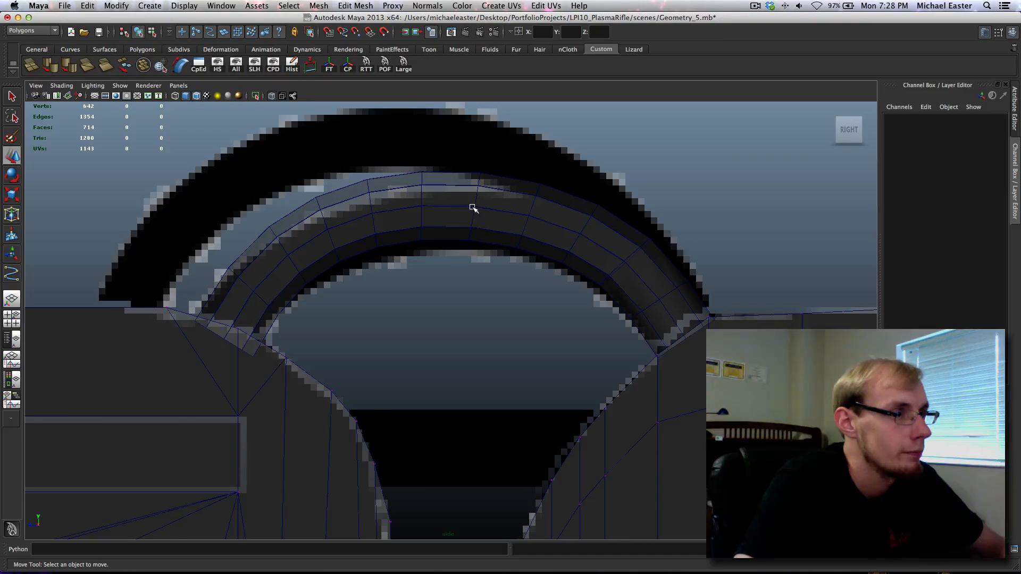
click(372, 187)
key(Delete)
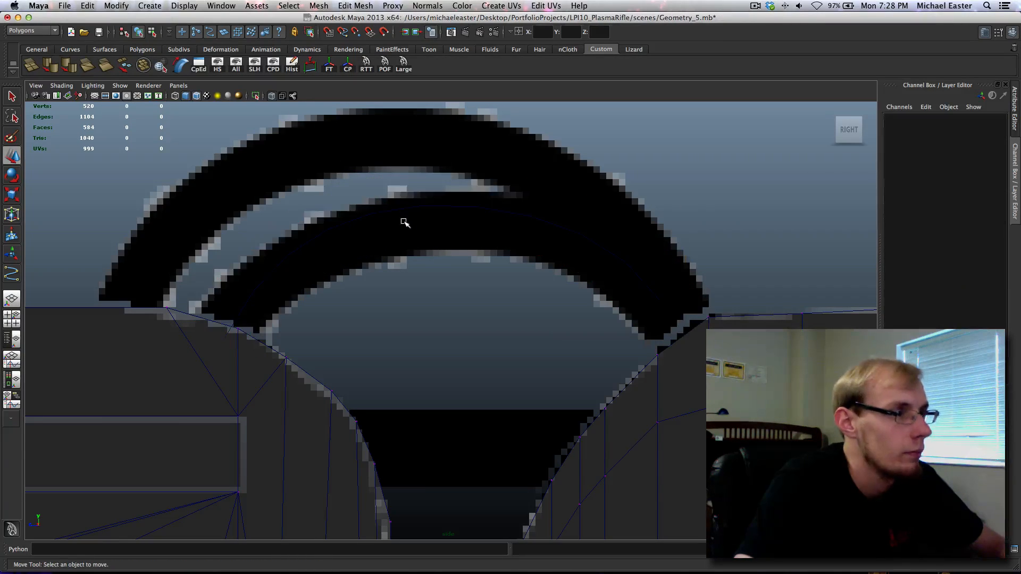
drag(463, 248, 430, 194)
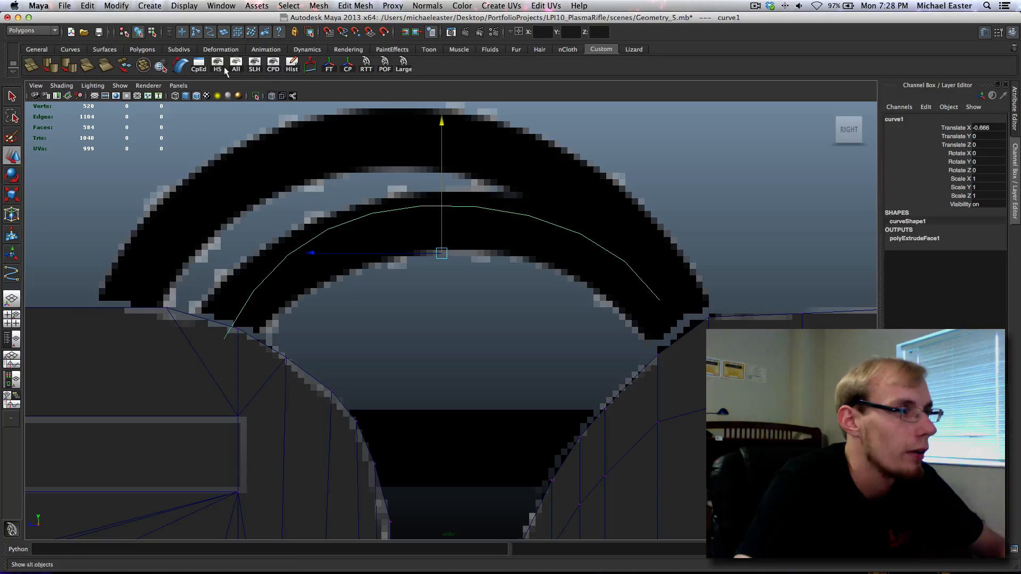
Display the path curve's control vertices for editing and unhide all hidden objects.
shift+right_click(436, 206)
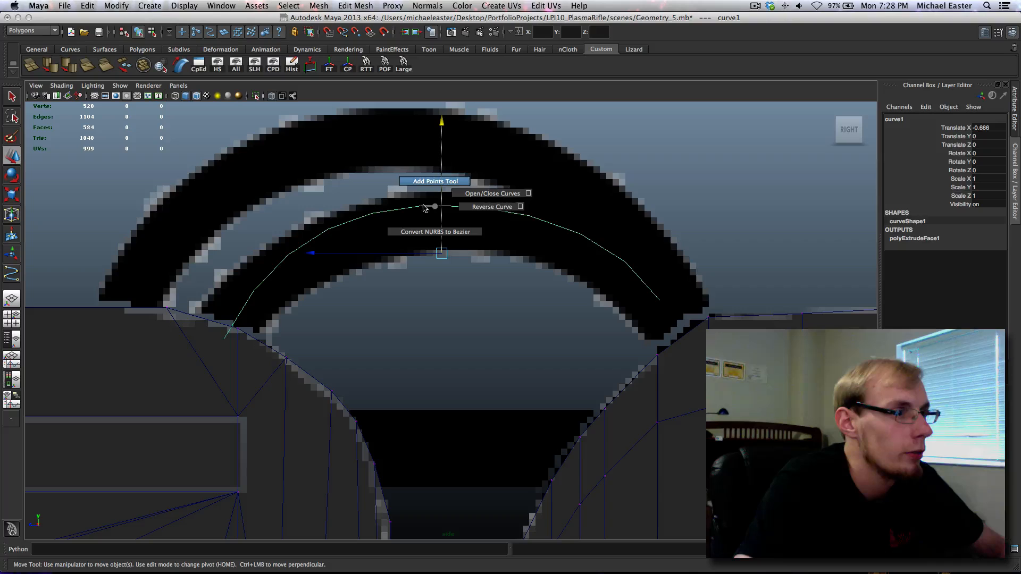
scroll(514, 219, up, 3)
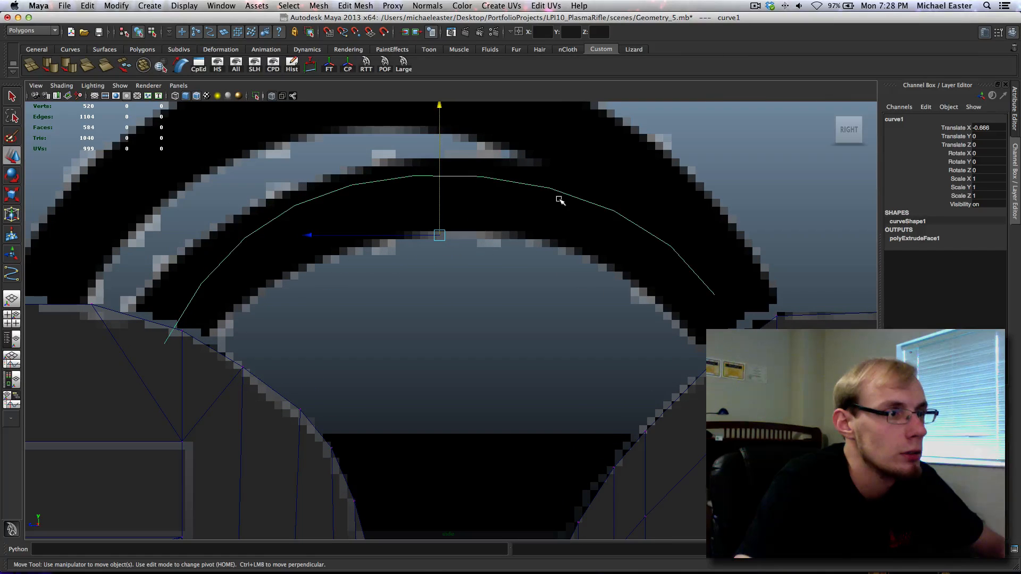
right_click(561, 197)
click(495, 194)
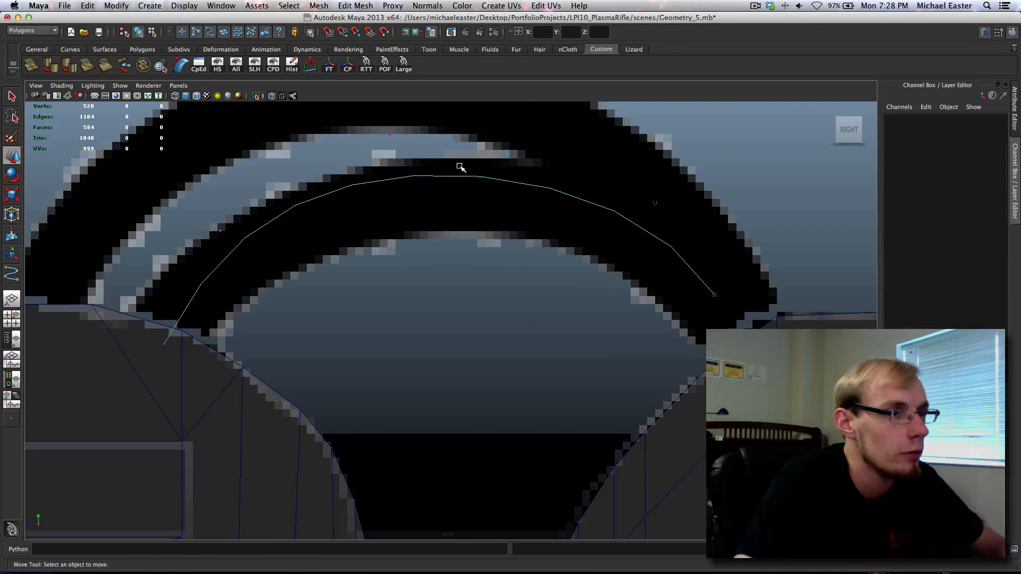
alt+middle_drag(456, 164, 504, 212)
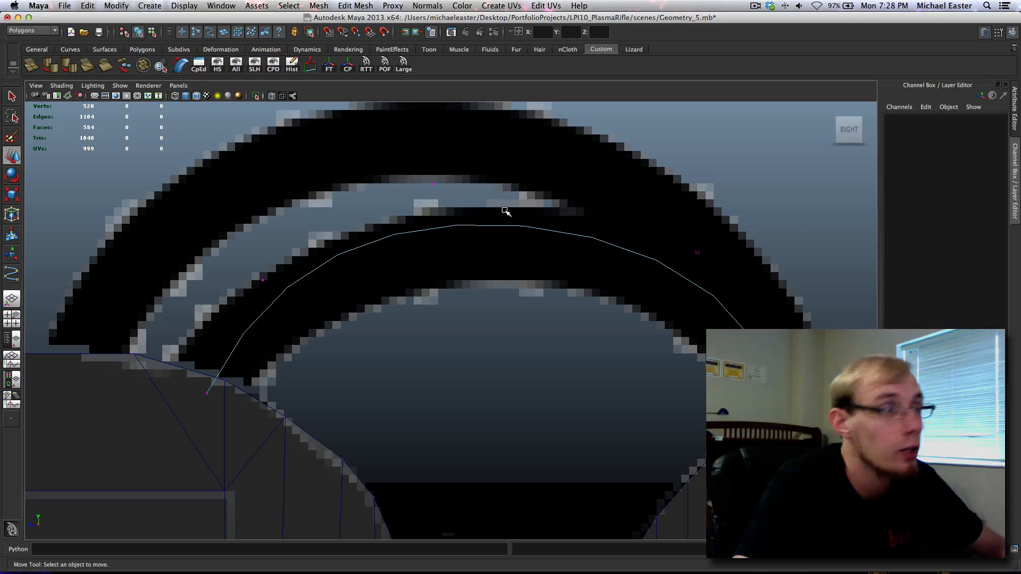
click(235, 64)
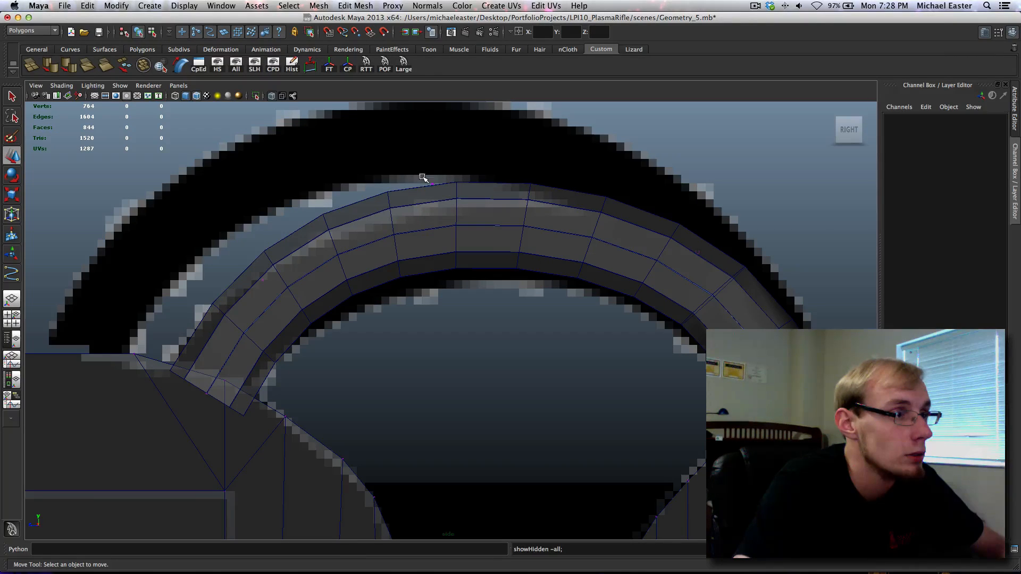
Raise the path curve's middle control vertex and shift its barrel-side end vertex out to the foot of the outer reference arc.
drag(455, 210, 454, 210)
middle_drag(510, 321, 508, 253)
alt+middle_drag(288, 269, 404, 289)
drag(235, 382, 340, 446)
shift+middle_drag(502, 439, 365, 419)
Move control vertex cv[3] up and outward toward the barrel so the tube's bend follows the outer reference arc.
drag(335, 140, 445, 355)
shift+middle_drag(481, 390, 467, 250)
shift+middle_drag(503, 185, 413, 212)
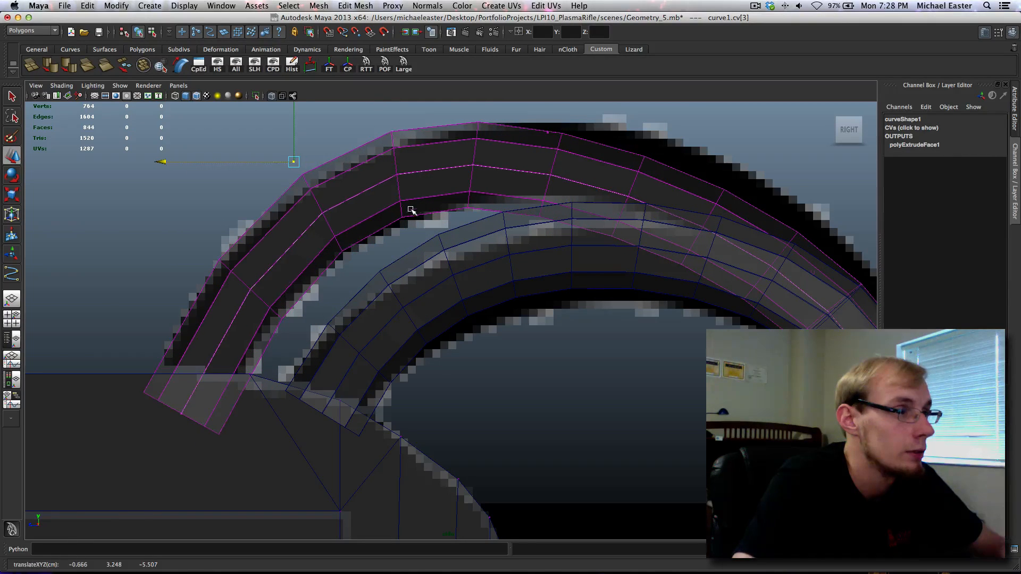
shift+middle_drag(323, 137, 324, 184)
shift+middle_drag(476, 213, 413, 210)
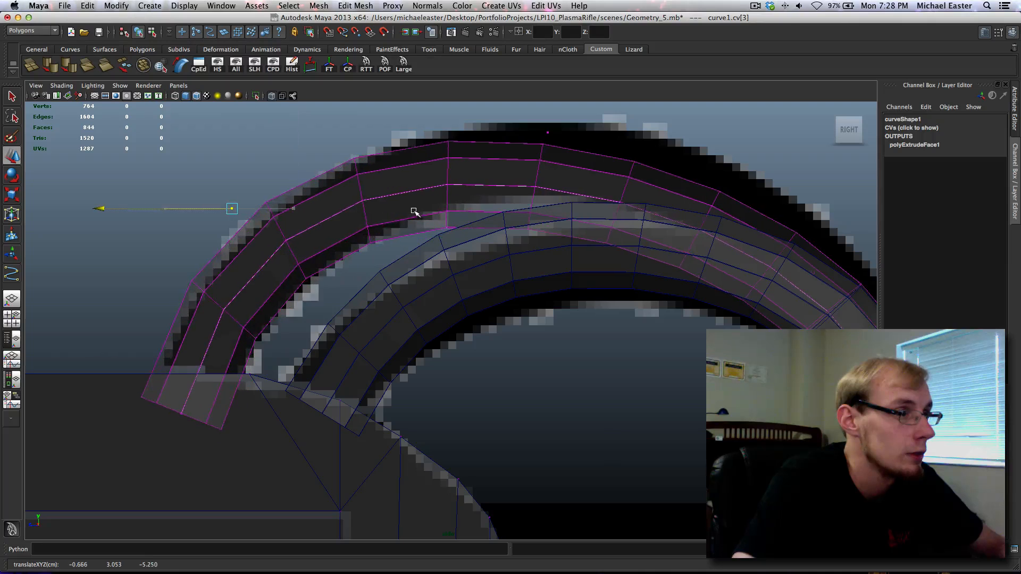
shift+middle_drag(328, 147, 333, 163)
shift+middle_drag(486, 241, 417, 182)
Raise control vertices cv[2] and cv[1] to lift the tube's crown and stock-side slope onto the outer reference arc.
alt+middle_drag(643, 180, 449, 190)
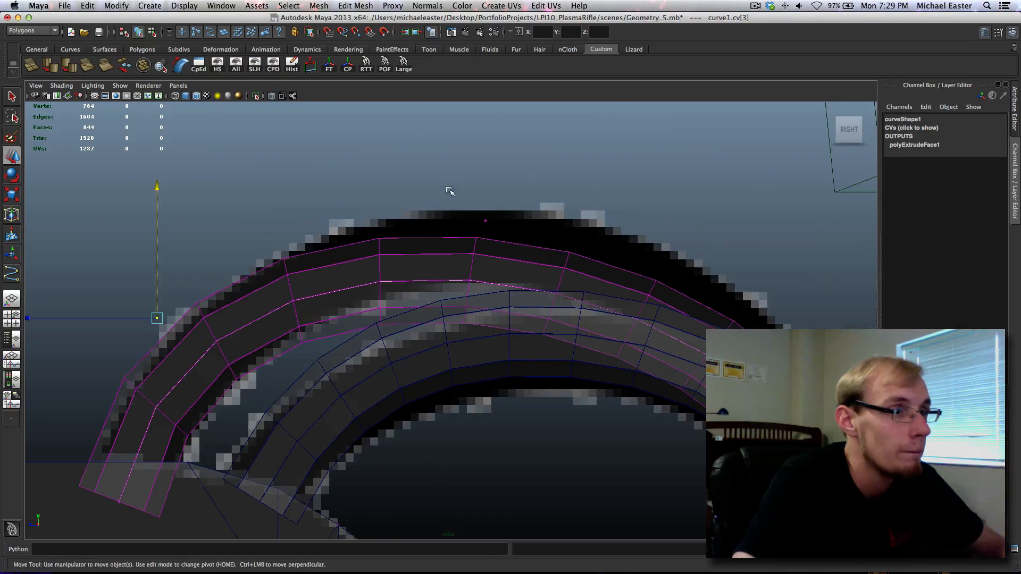
middle_drag(601, 250, 623, 197)
alt+middle_drag(643, 243, 554, 169)
drag(601, 257, 692, 331)
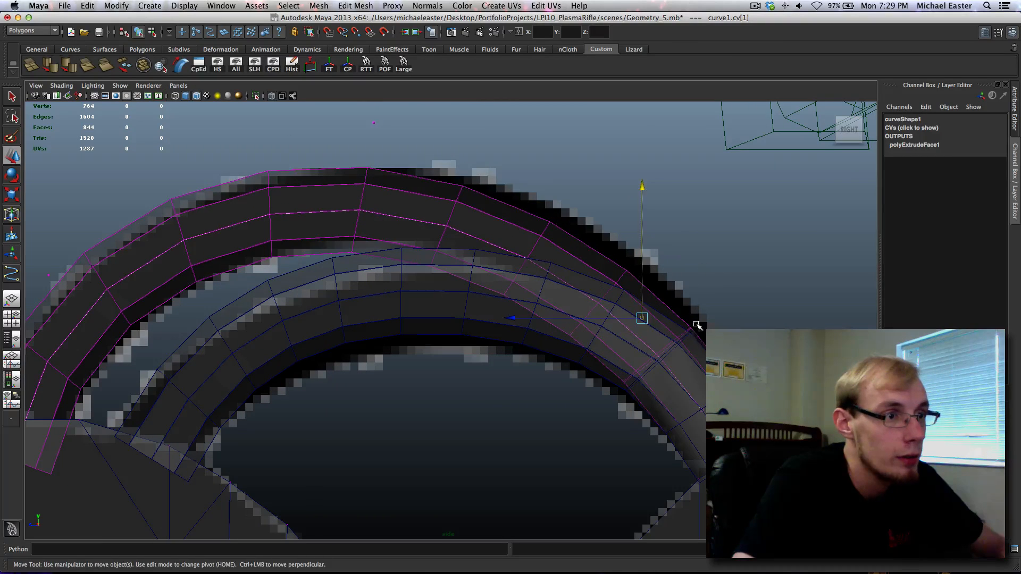
middle_drag(692, 331, 709, 256)
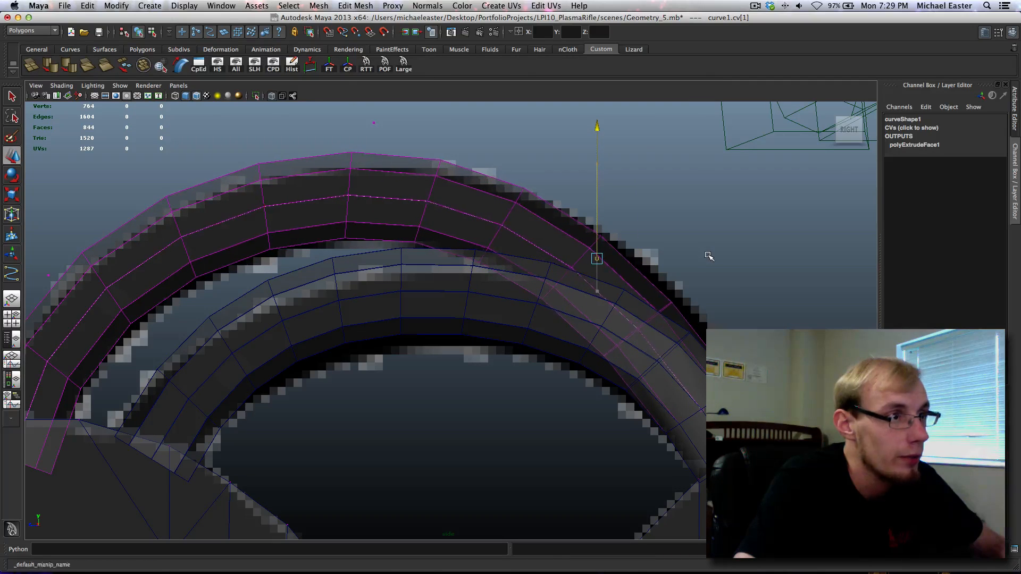
alt+middle_drag(436, 192, 603, 225)
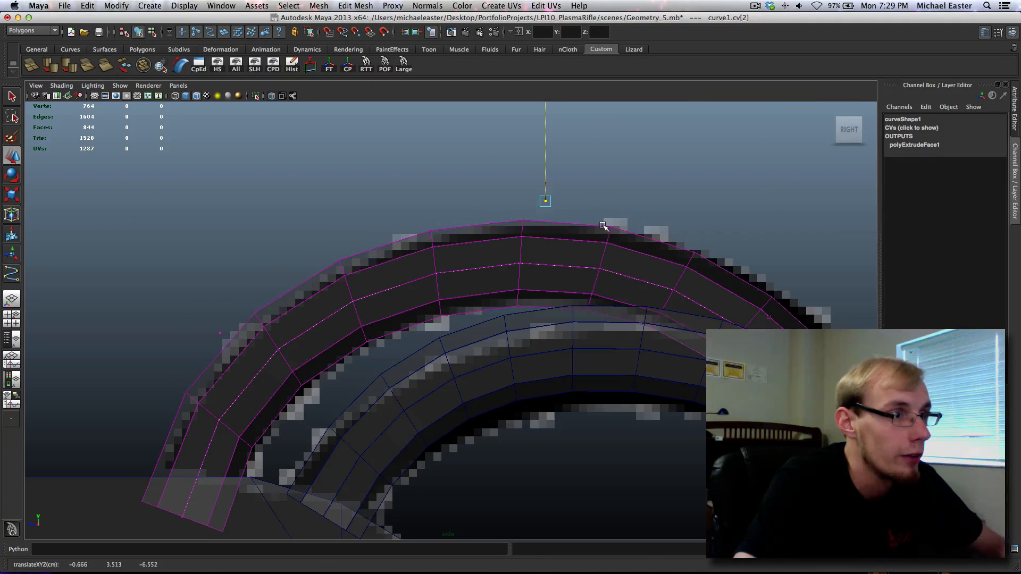
Nudge control vertices cv[3] and cv[1] slightly toward the stock and down to fit both sides of the outer reference arc.
drag(188, 268, 299, 352)
shift+middle_drag(367, 339, 382, 341)
shift+middle_drag(444, 296, 444, 301)
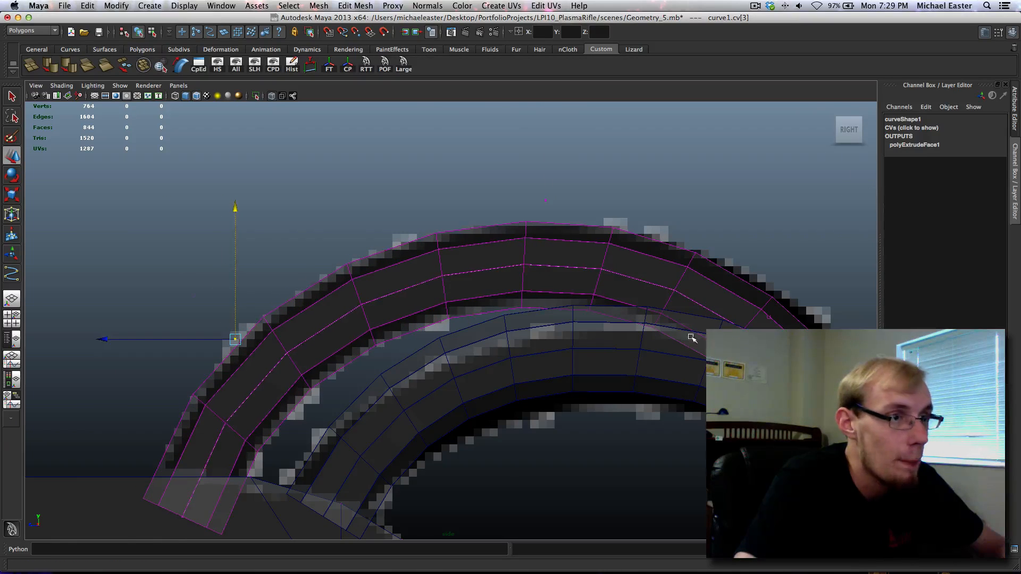
alt+middle_drag(772, 317, 477, 271)
drag(468, 253, 588, 296)
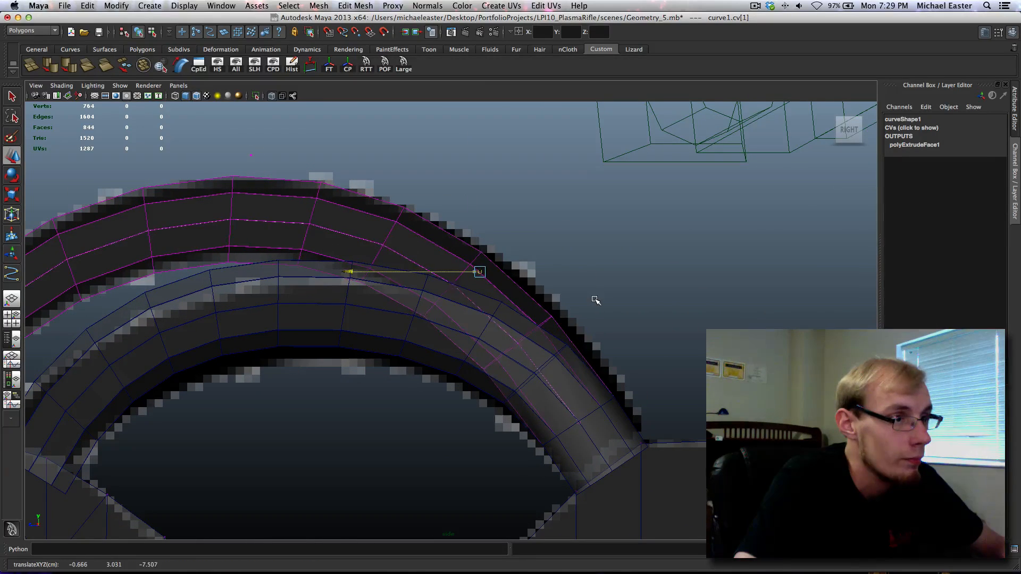
shift+middle_drag(598, 302, 619, 308)
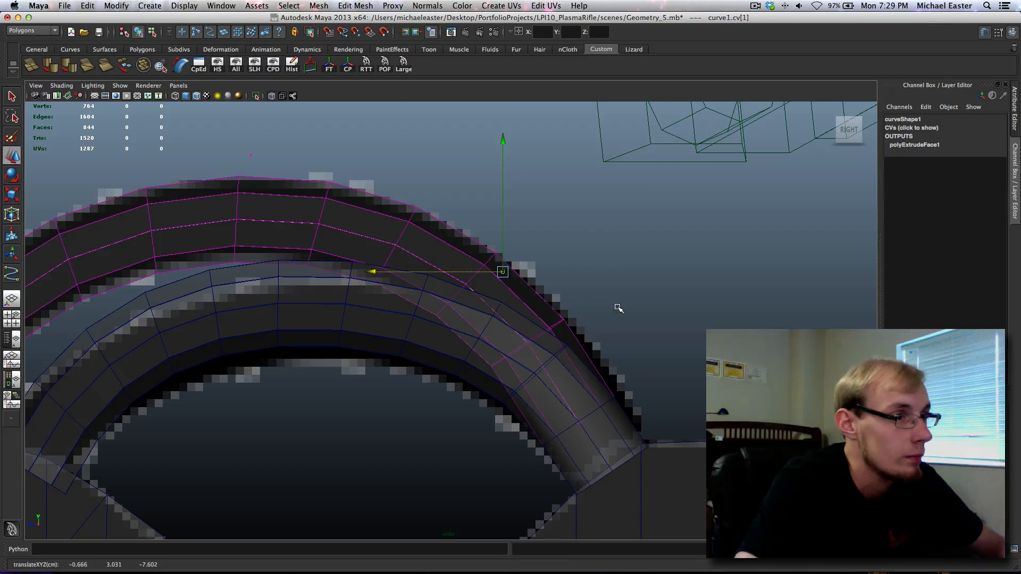
shift+middle_drag(587, 271, 587, 277)
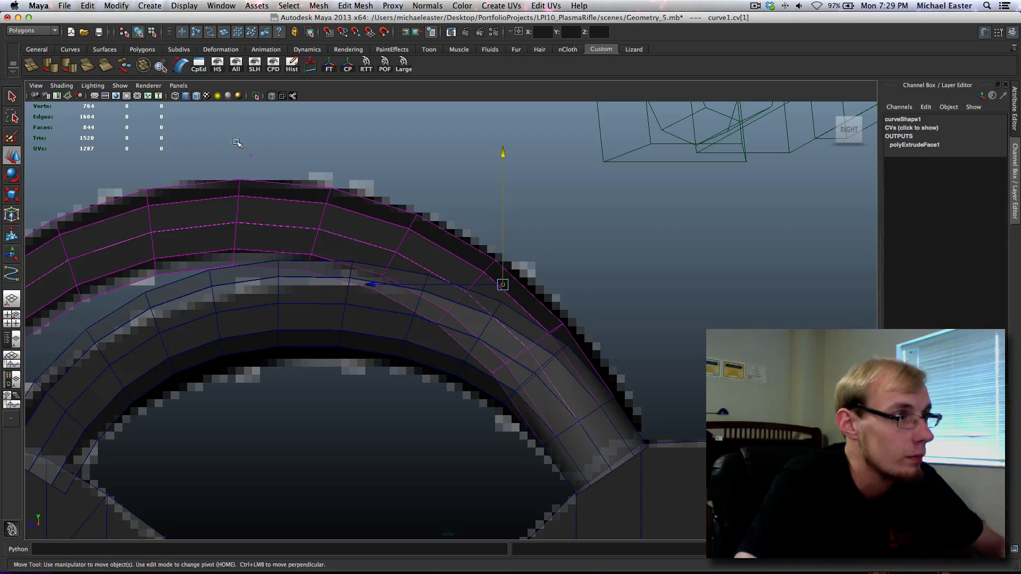
Nudge the path curve's cv[2] slightly toward the stock and move cv[1] up and toward the barrel to fit the outer reference arc.
drag(237, 144, 264, 166)
mouse_move(423, 198)
shift+middle_down()
mouse_move(452, 213)
mouse_move(436, 190)
shift+middle_up()
drag(486, 266, 573, 303)
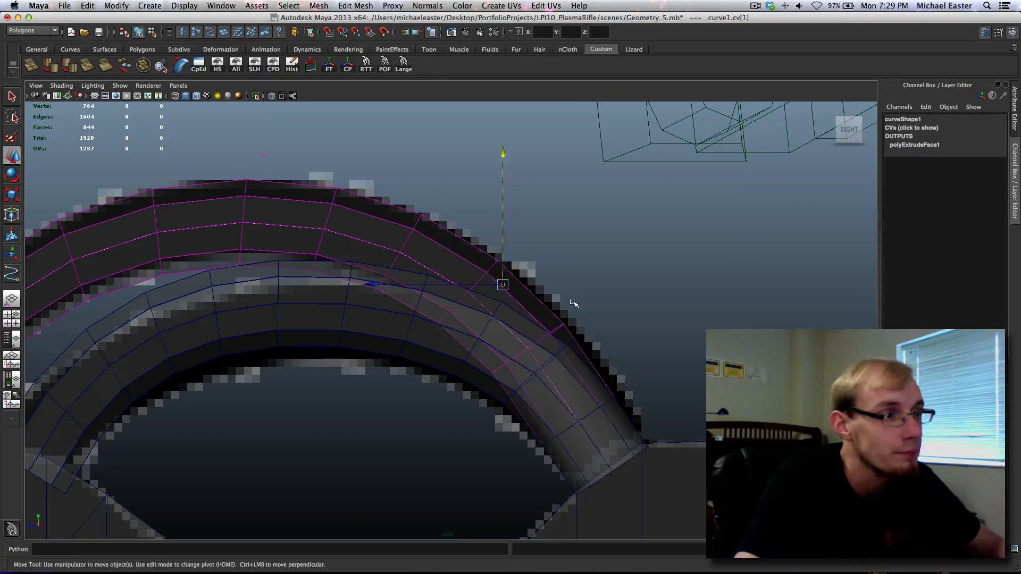
shift+middle_drag(573, 302, 574, 286)
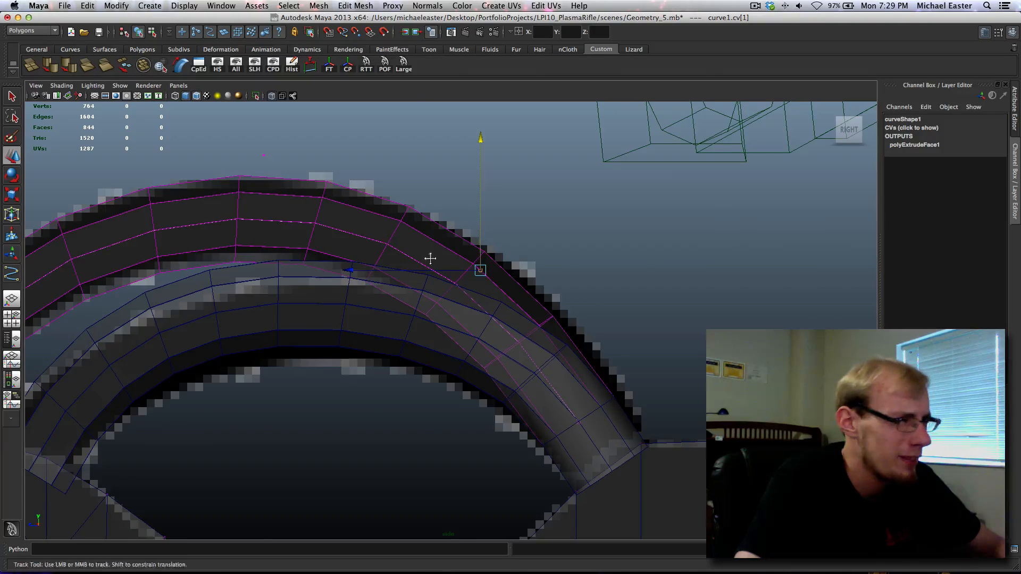
Return to object mode in the perspective view and soften the edges of both curved tubes.
alt+middle_drag(428, 257, 590, 314)
alt+middle_drag(244, 346, 299, 290)
key(space)
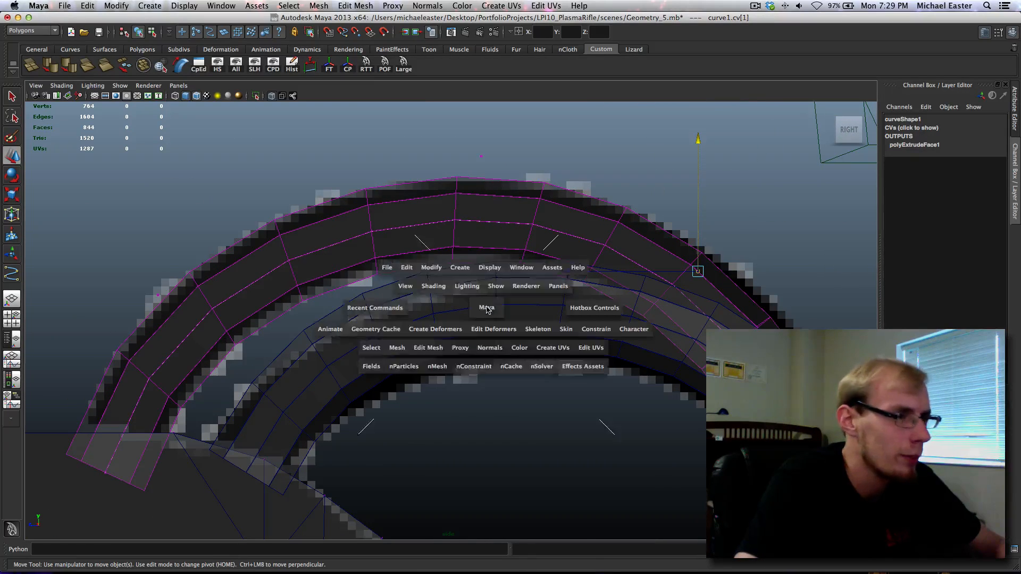
key(space)
alt+drag(609, 268, 649, 367)
right_drag(649, 367, 358, 355)
key(q)
click(650, 365)
alt+middle_drag(359, 360, 418, 341)
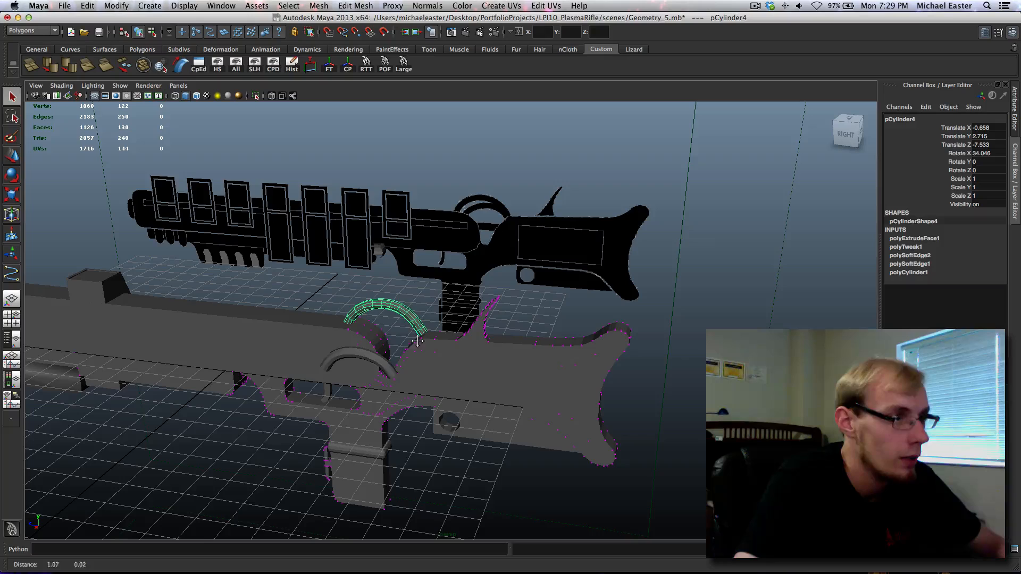
click(49, 64)
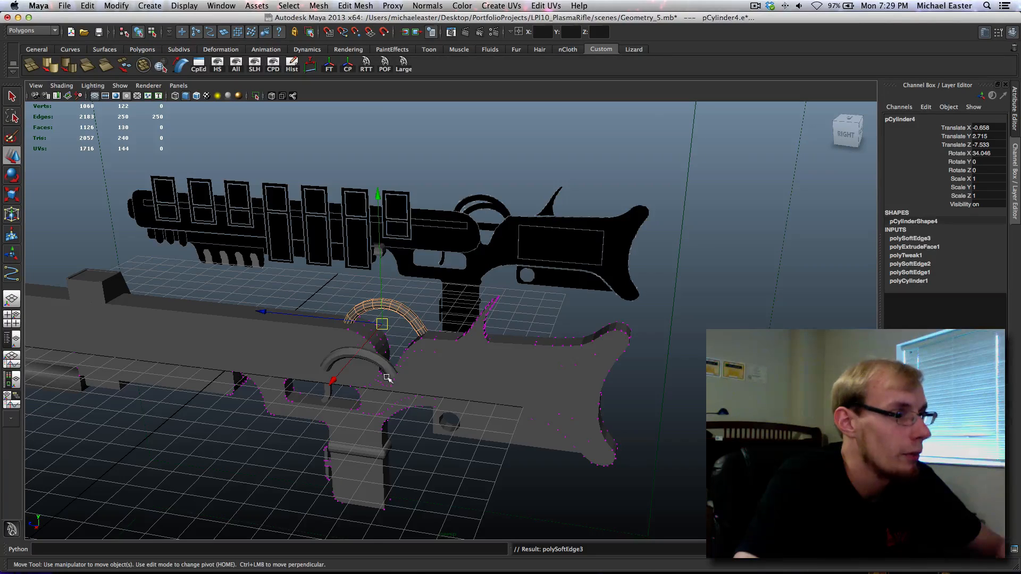
click(390, 372)
key(g)
alt+middle_drag(410, 360, 395, 239)
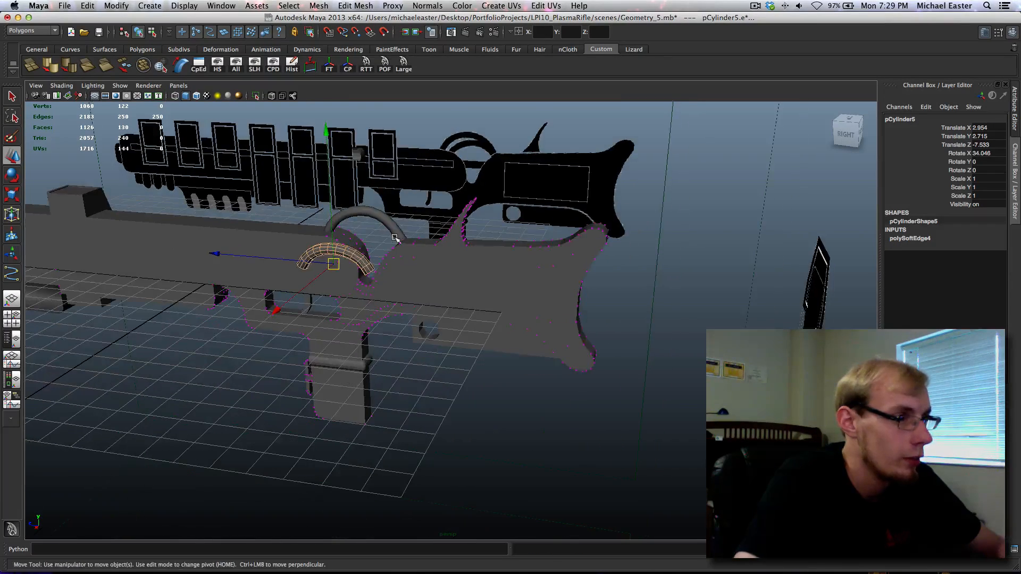
Move the inner curved tube along X to the rifle body beside the outer tube, at a Translate X of about 0.389.
click(375, 240)
alt+drag(452, 242, 212, 251)
alt+middle_drag(466, 279, 330, 310)
scroll(331, 310, up, 5)
alt+drag(546, 227, 422, 168)
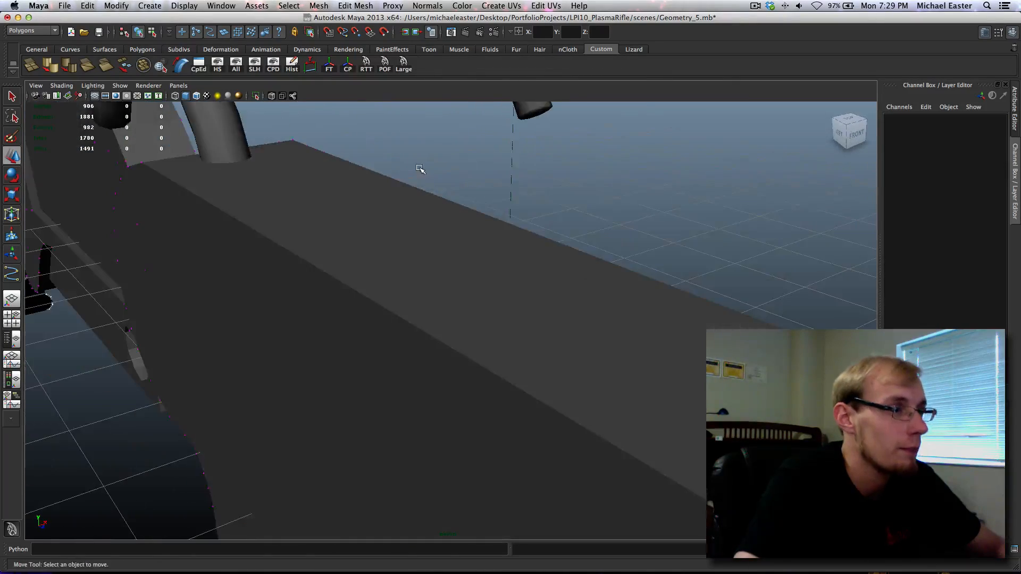
alt+right_drag(422, 168, 515, 373)
click(597, 208)
alt+drag(597, 208, 679, 303)
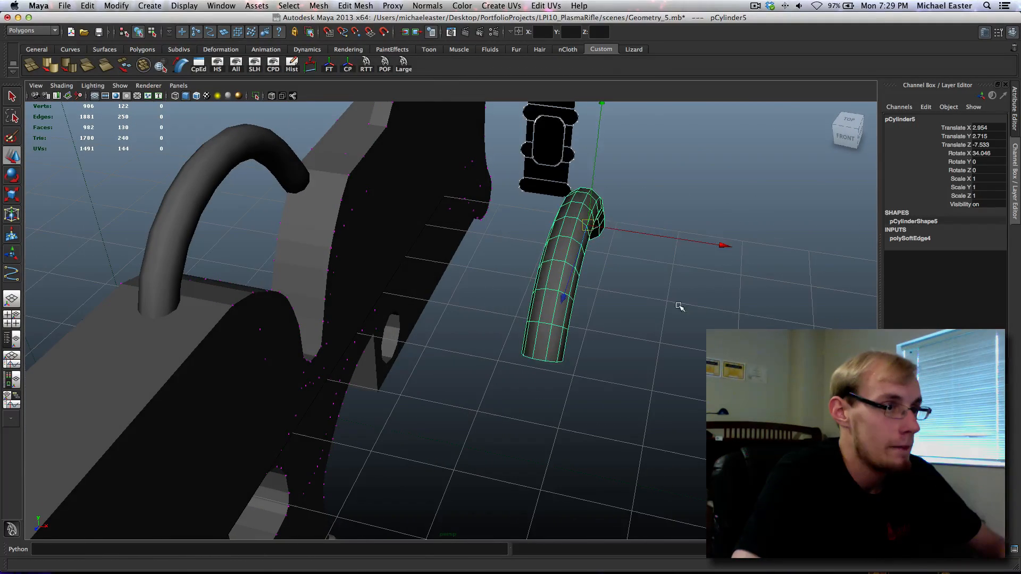
middle_drag(679, 304, 521, 296)
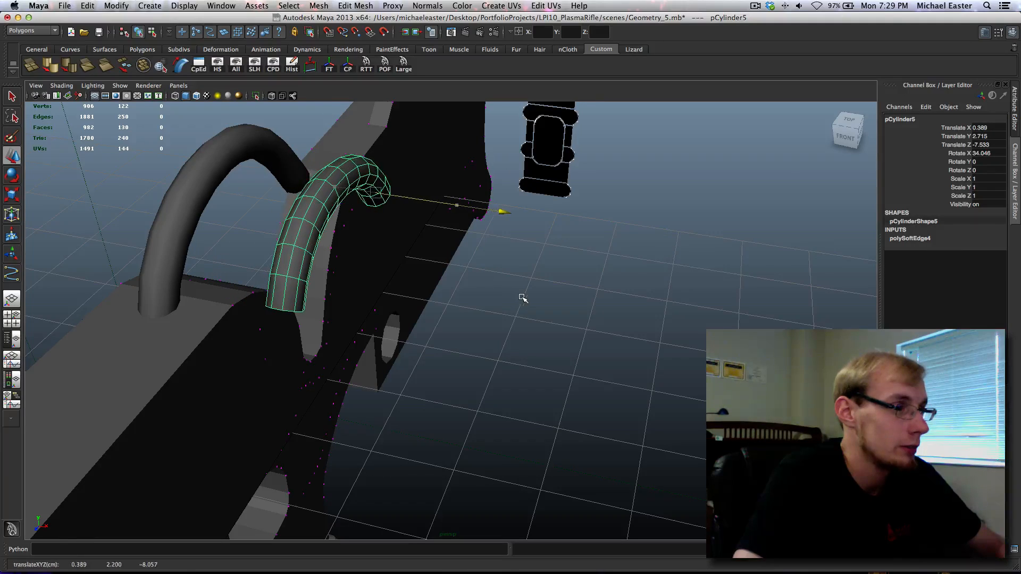
Examine the inner tube's placement beside the outer tube in the perspective view and against the reference in the front and top views.
alt+drag(522, 296, 426, 267)
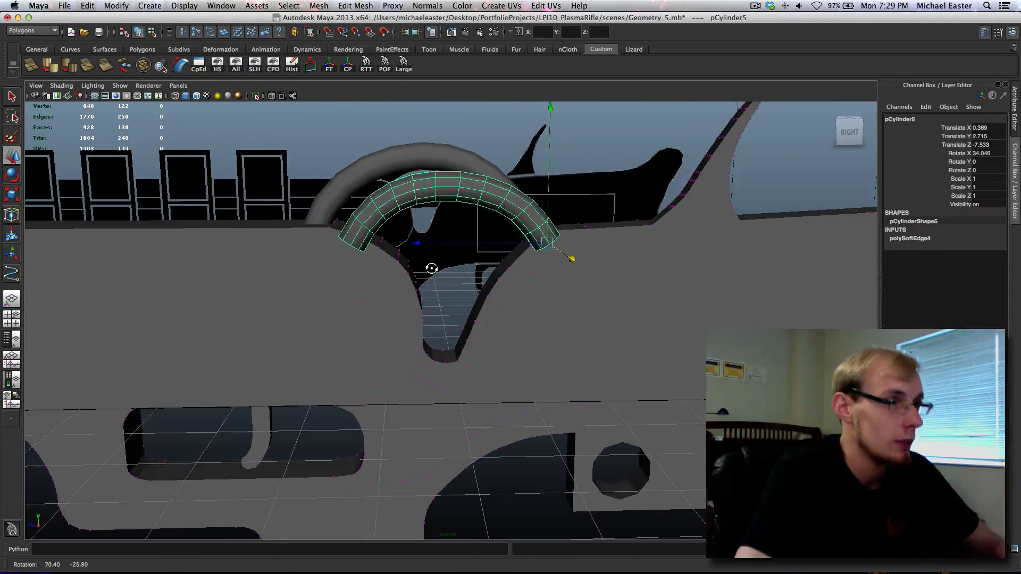
alt+middle_drag(426, 267, 513, 296)
alt+drag(512, 296, 493, 289)
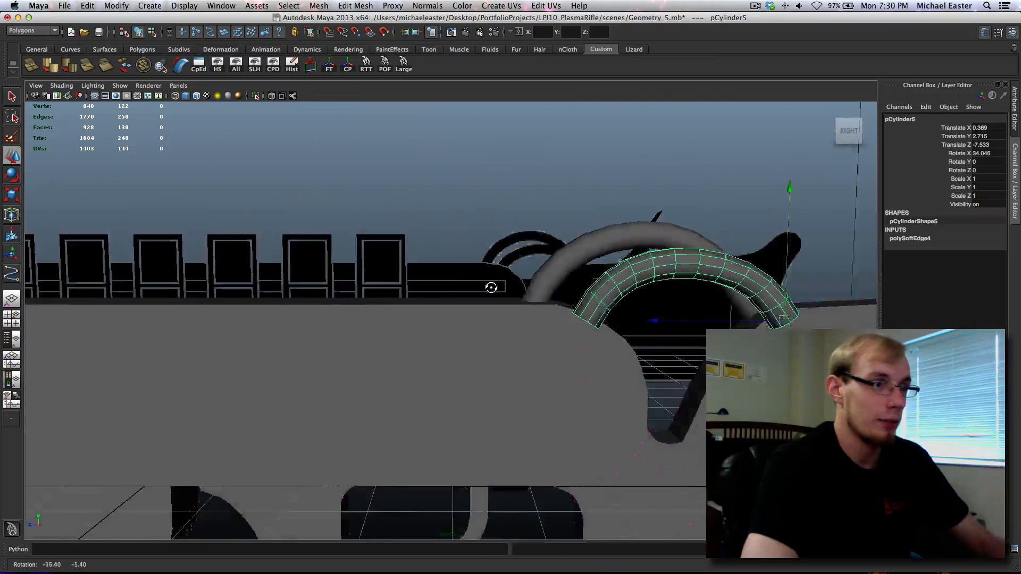
alt+right_drag(492, 290, 469, 288)
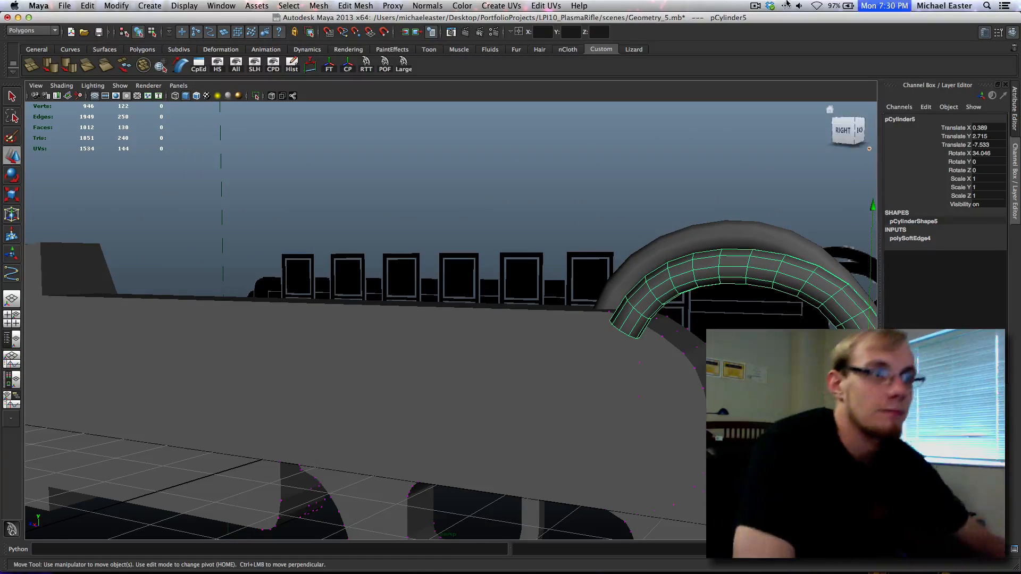
click(755, 6)
click(756, 6)
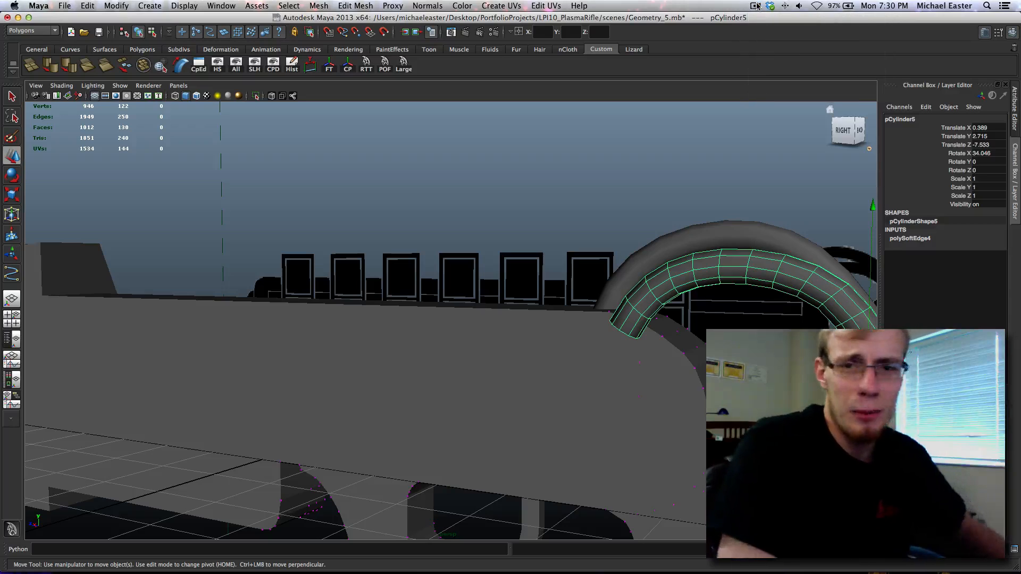
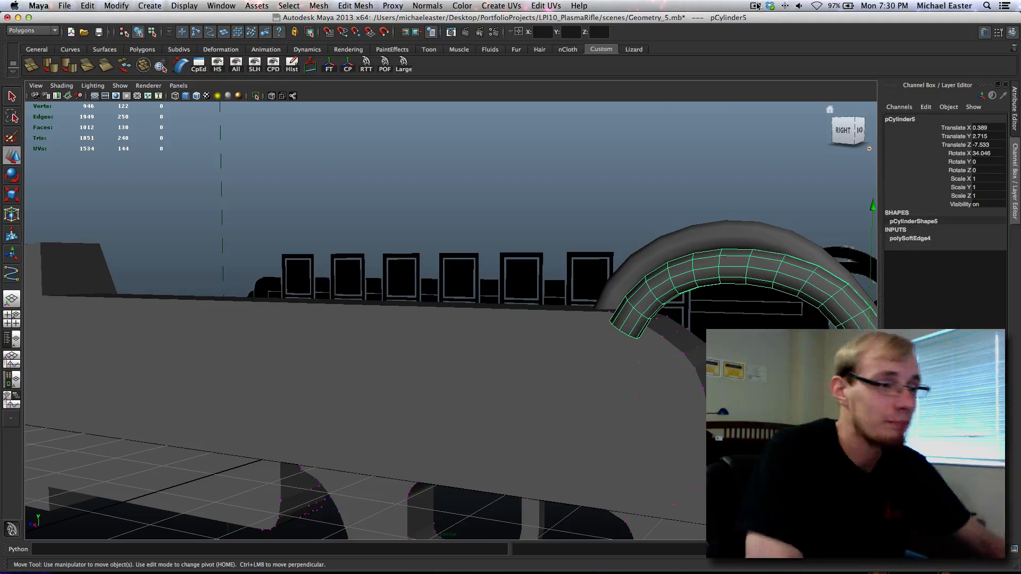
alt+drag(624, 173, 596, 340)
key(space)
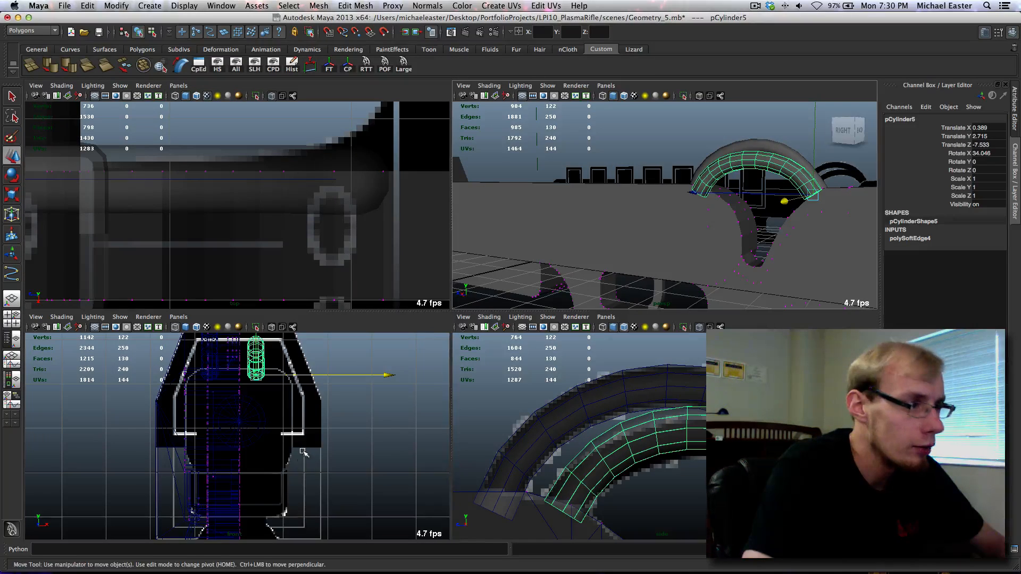
key(space)
alt+middle_drag(450, 323, 478, 364)
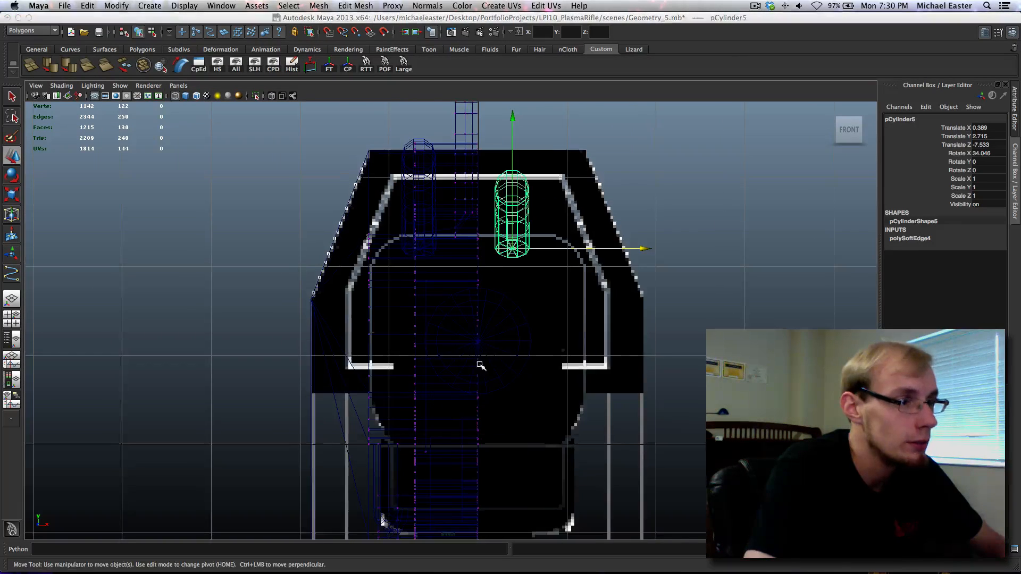
key(space)
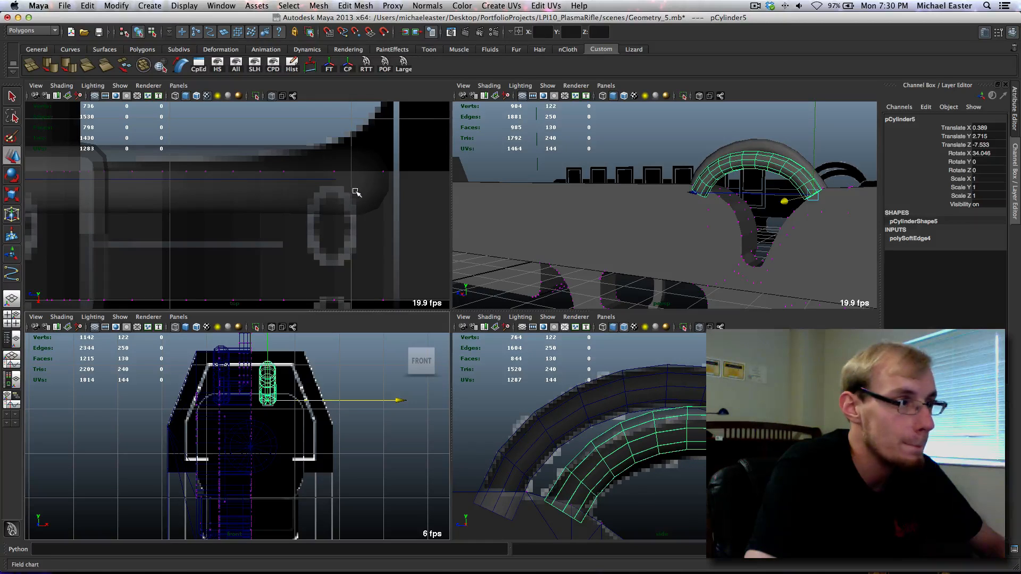
alt+middle_drag(357, 192, 311, 221)
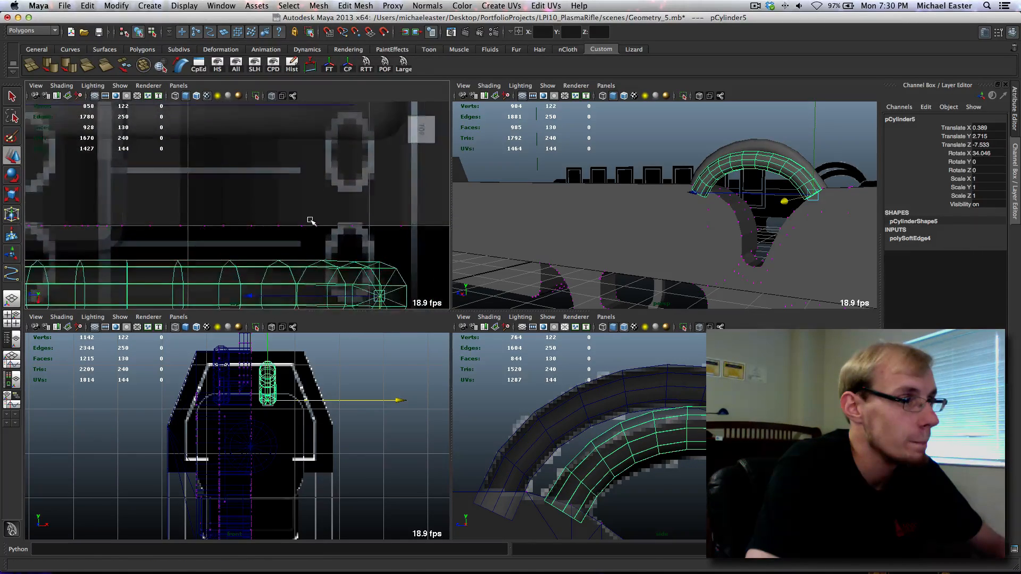
scroll(311, 221, down, 5)
scroll(296, 224, up, 5)
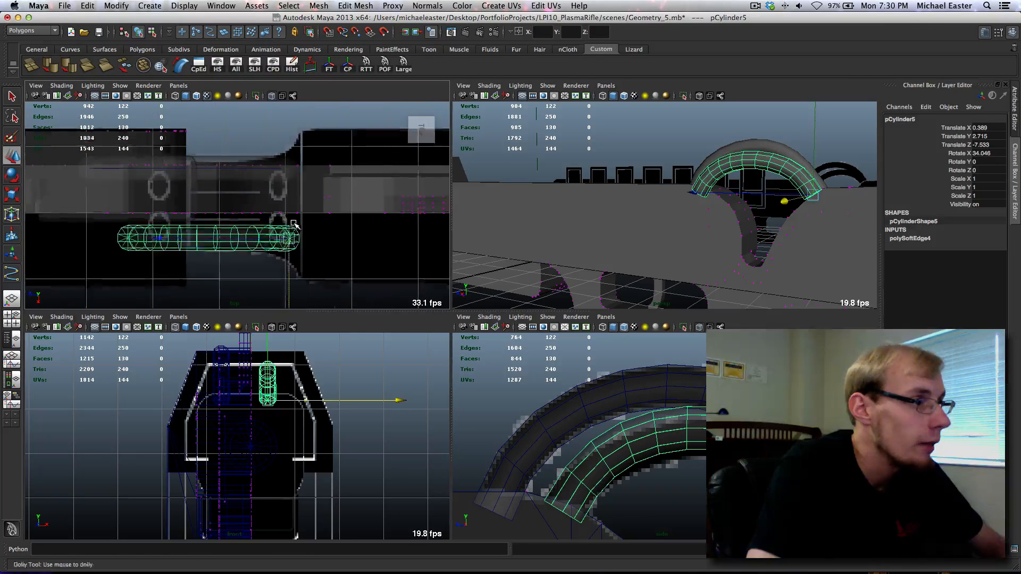
scroll(229, 178, up, 8)
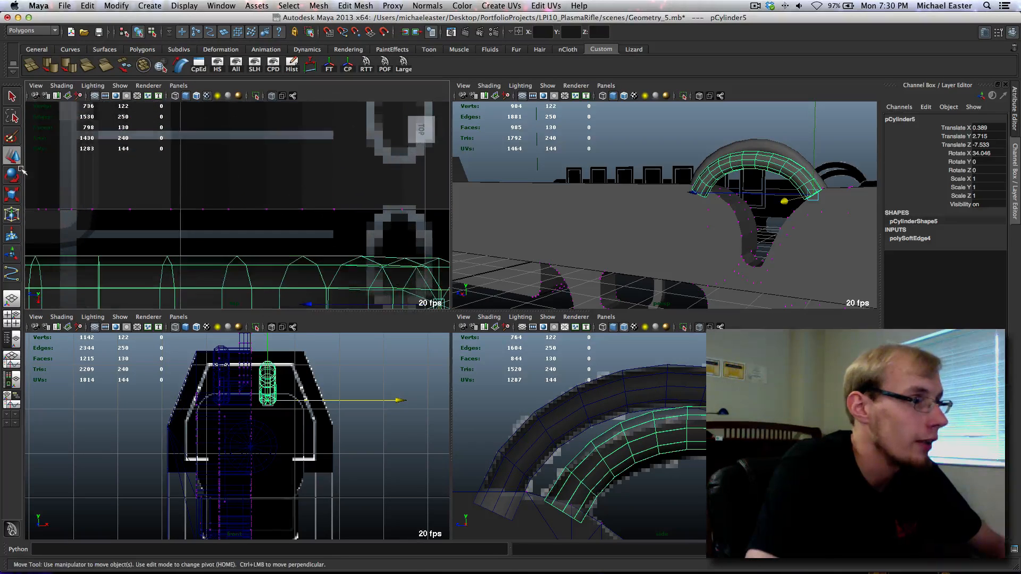
scroll(189, 196, down, 10)
click(248, 147)
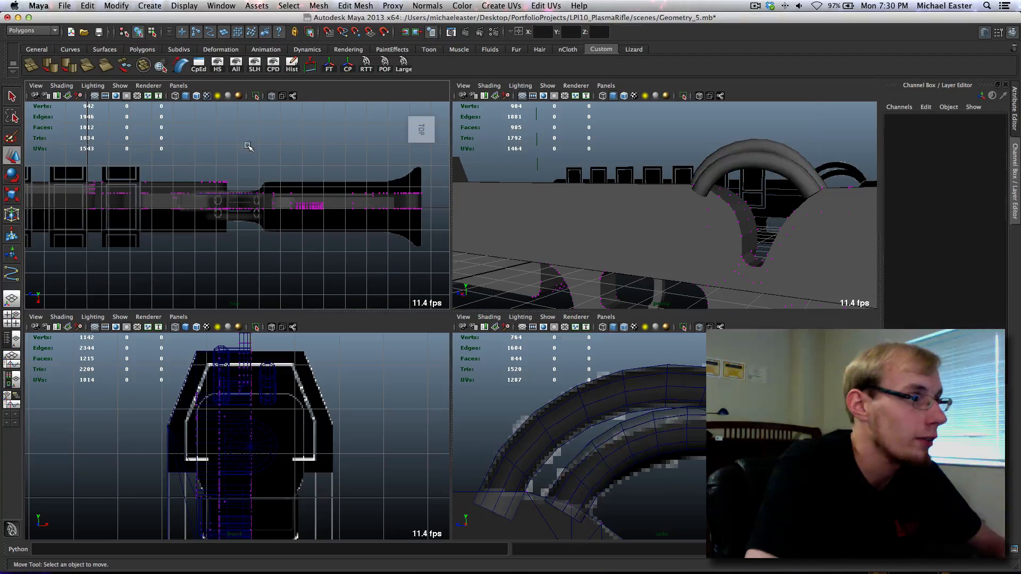
click(255, 97)
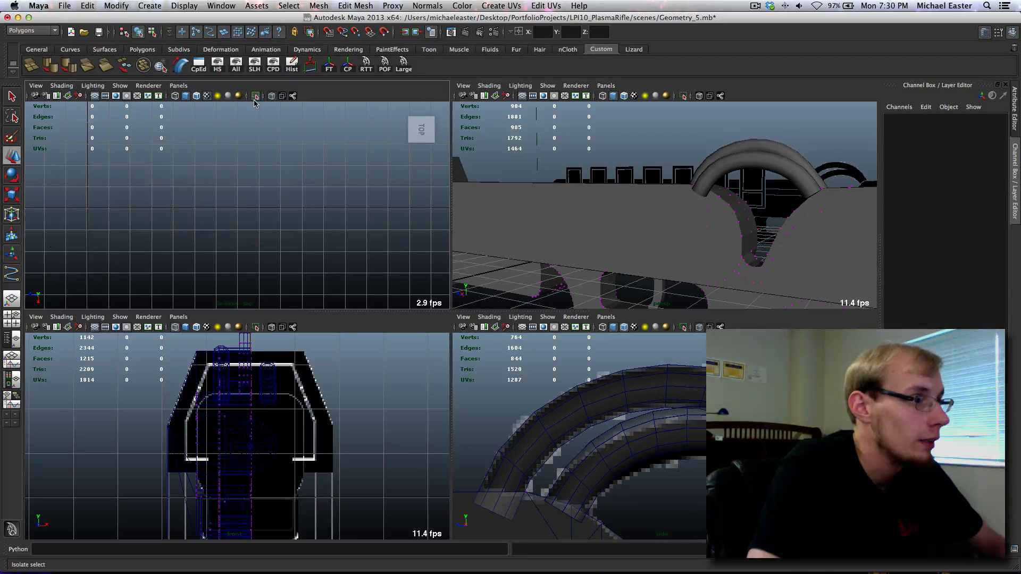
click(255, 97)
Isolate the top camera and its reference image plane in the top view, and frame the tube socket outlines at full size.
scroll(354, 200, down, 3)
scroll(743, 187, down, 4)
scroll(743, 187, down, 4)
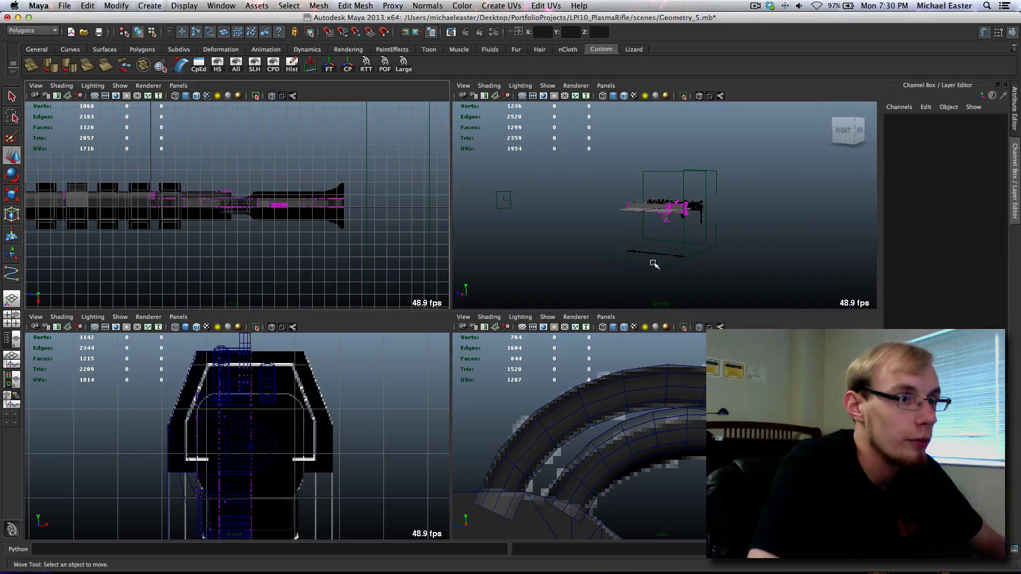
click(620, 257)
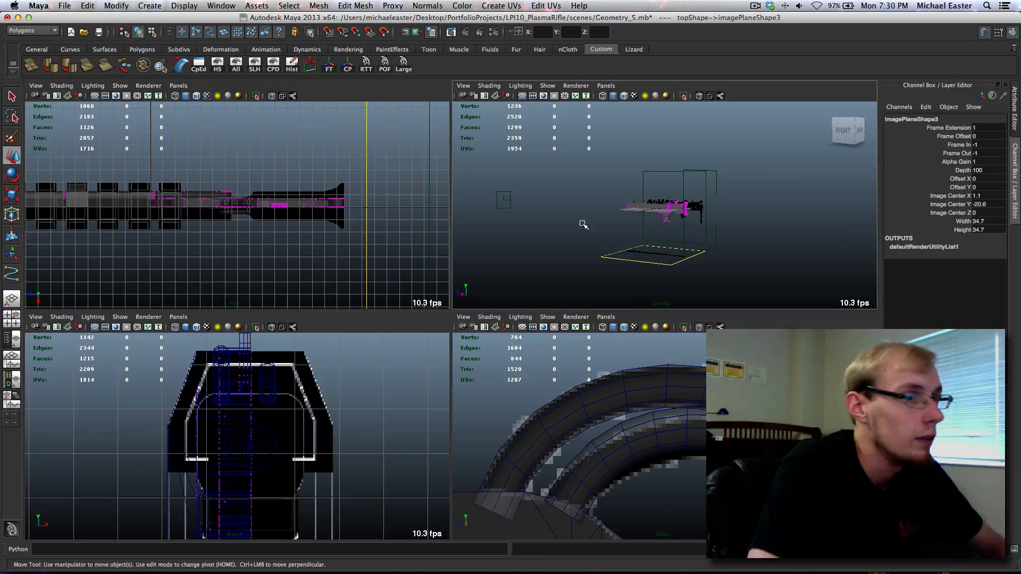
scroll(642, 136, down, 5)
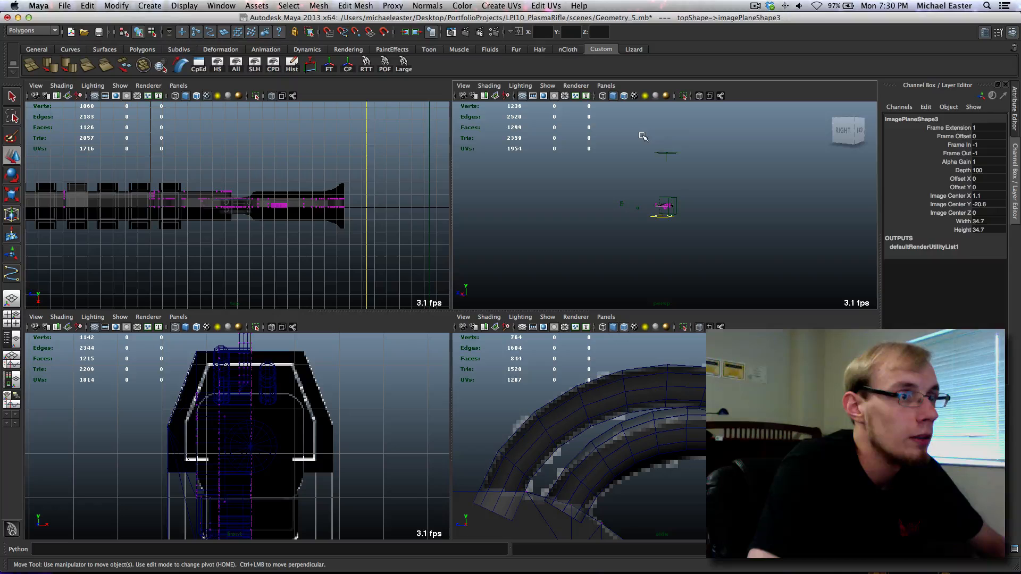
click(257, 97)
alt+middle_drag(226, 224, 282, 236)
alt+right_drag(282, 237, 336, 239)
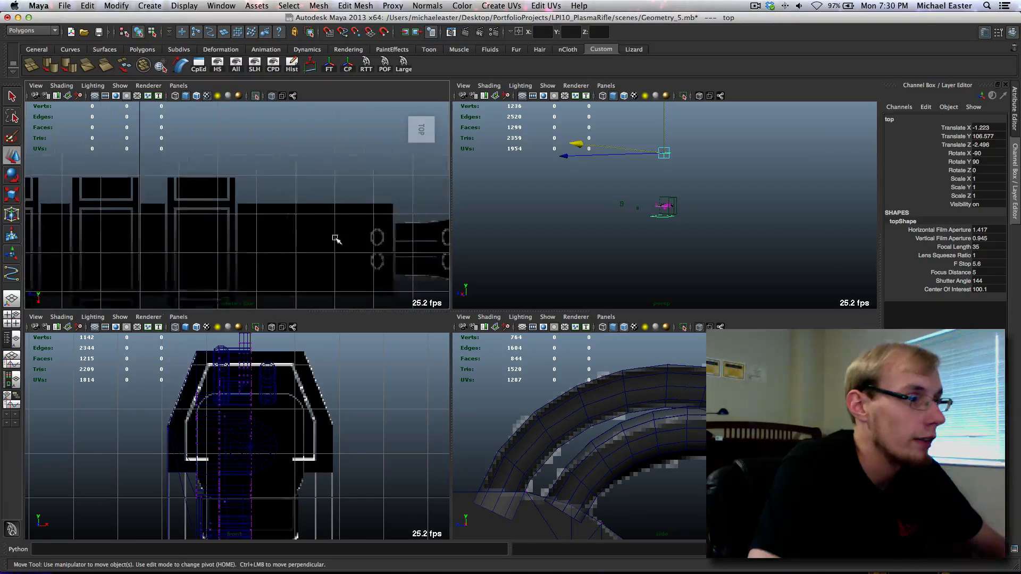
alt+middle_drag(335, 238, 212, 212)
key(space)
alt+middle_drag(319, 222, 205, 227)
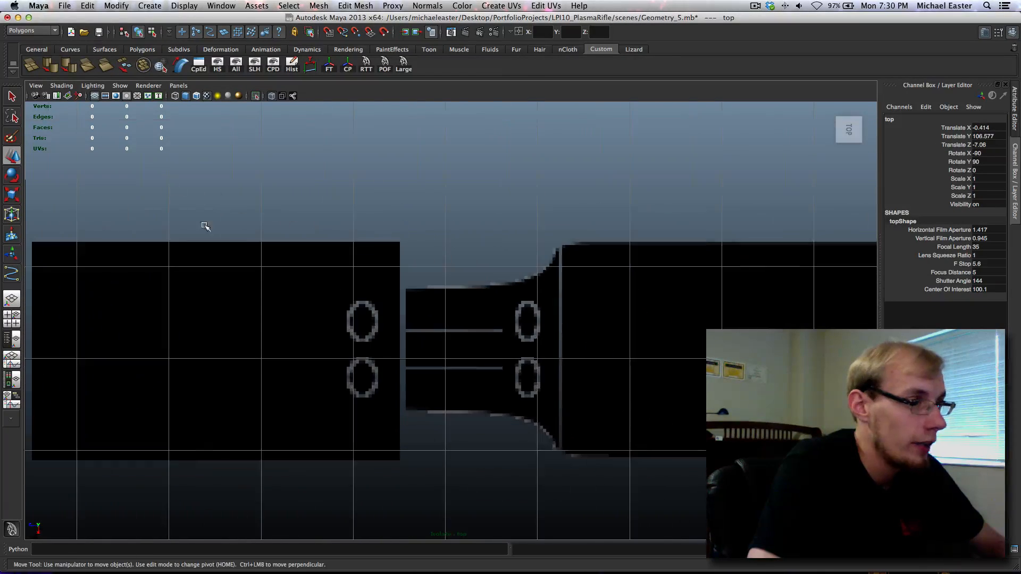
alt+middle_drag(456, 315, 404, 304)
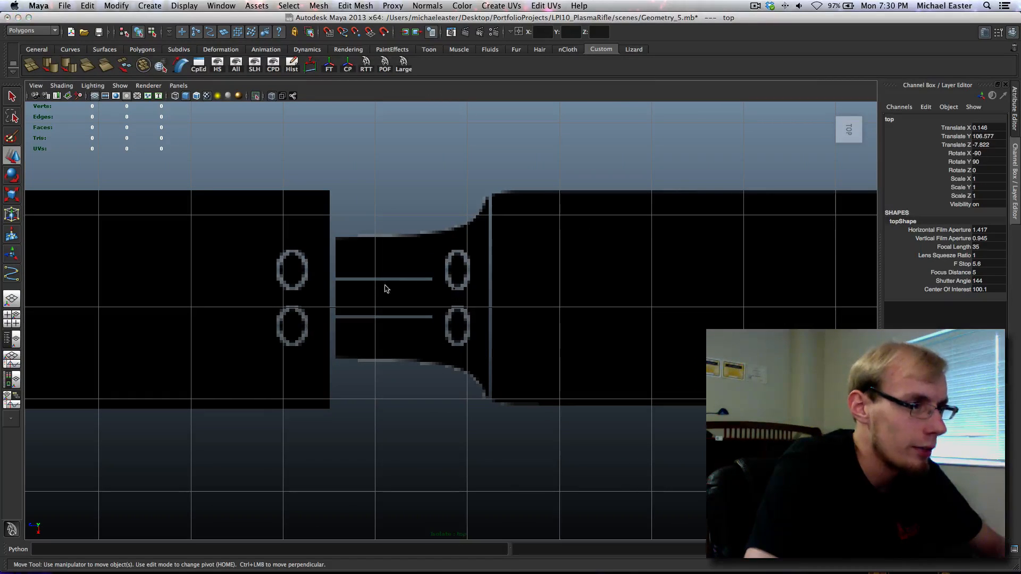
Draw a small polygon cylinder between the tube socket outlines, at about X -0.121 and Z -7.111, and turn off the top view's isolation.
scroll(424, 289, down, 5)
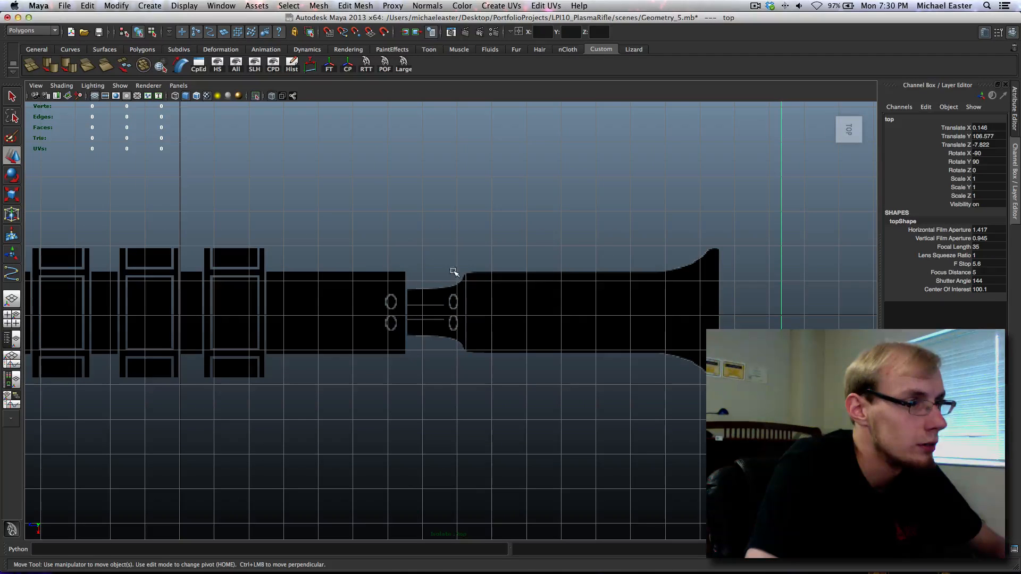
click(796, 286)
shift+right_click(805, 279)
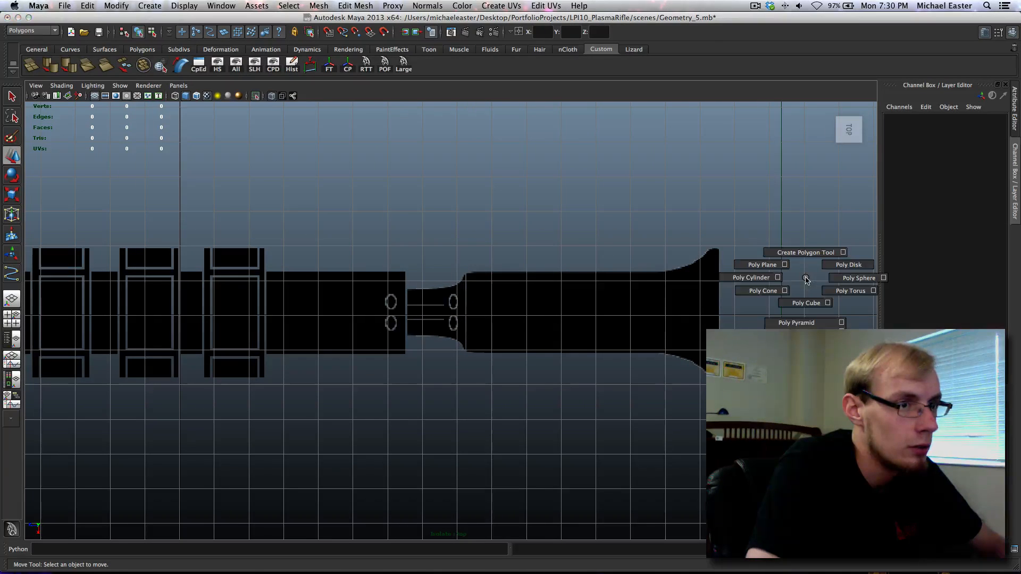
click(739, 284)
scroll(447, 342, up, 5)
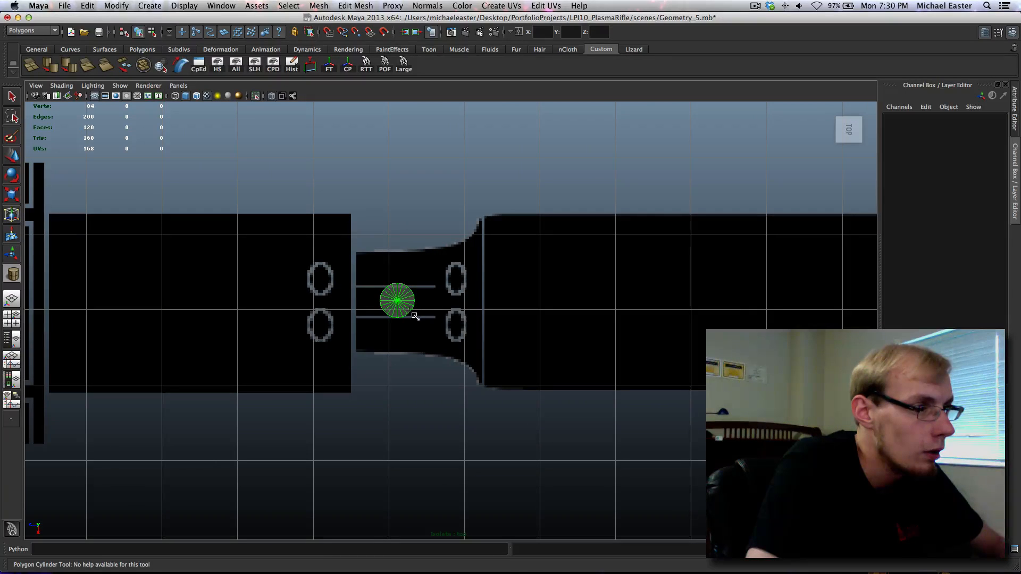
drag(414, 315, 408, 309)
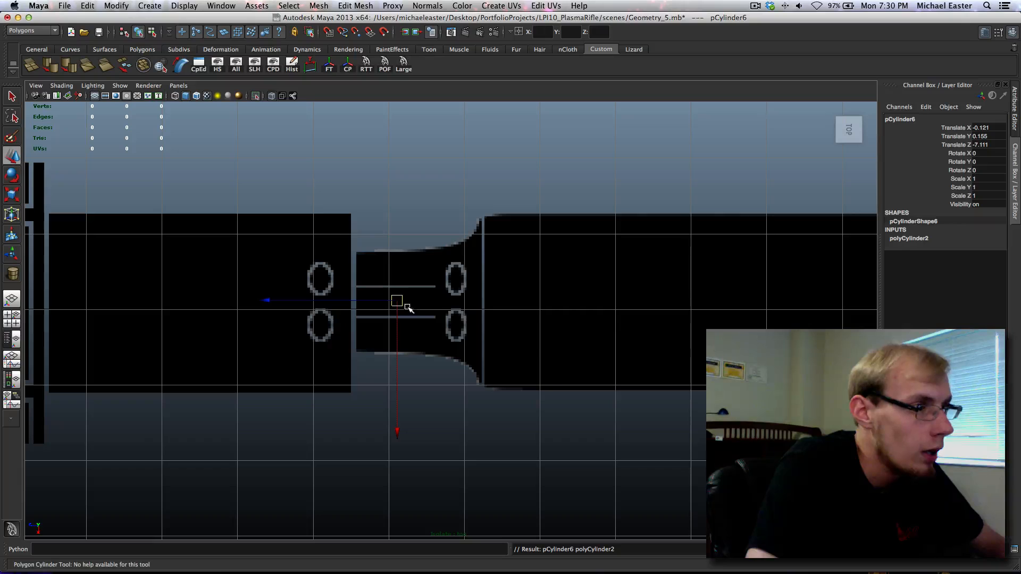
click(254, 96)
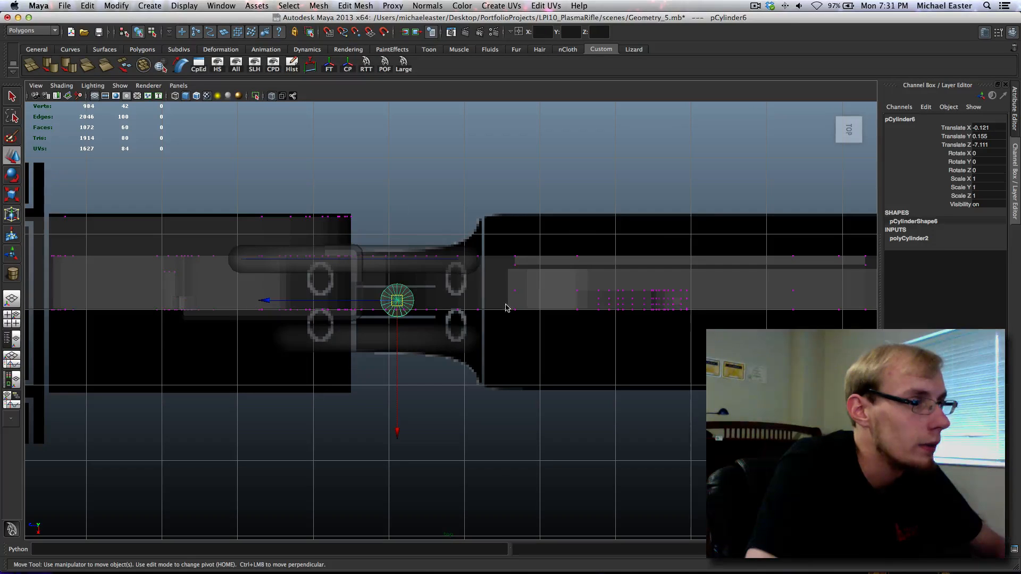
Rotate the new cylinder 90 degrees about X so its axis runs lengthwise along the rifle.
key(space)
key(space)
scroll(339, 335, up, 5)
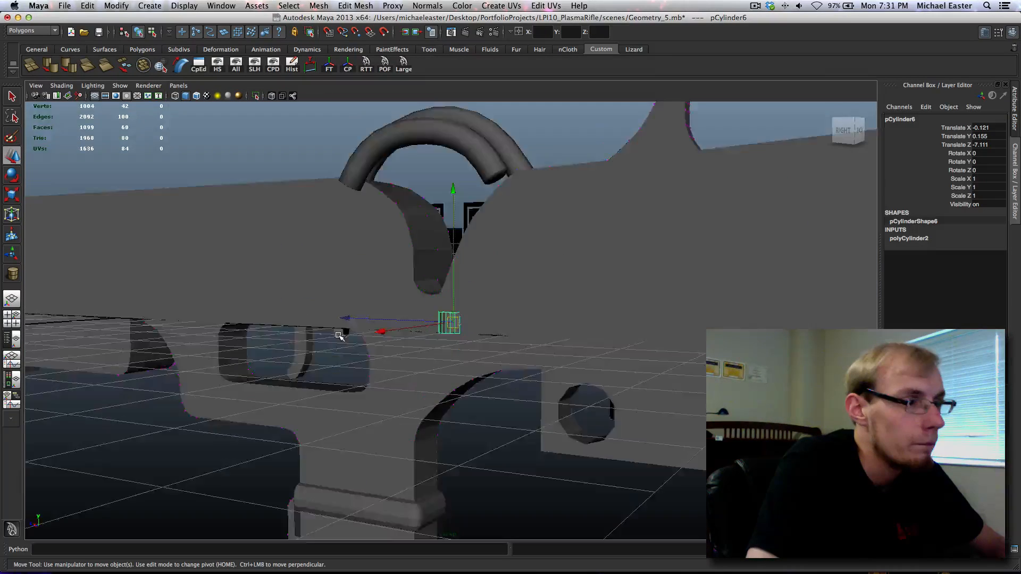
key(f)
scroll(402, 355, down, 8)
alt+drag(332, 289, 356, 292)
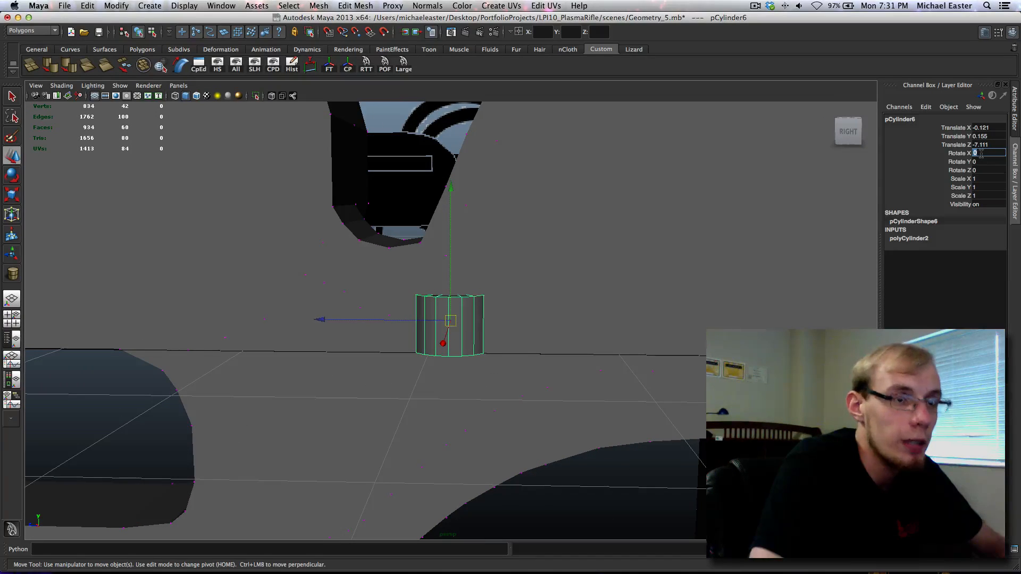
text(90)
key(Return)
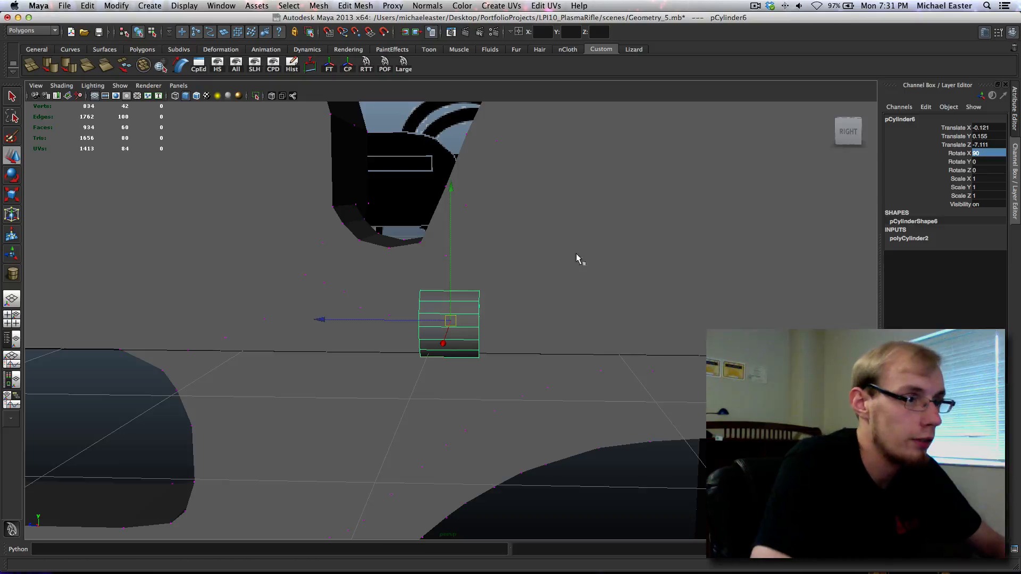
Raise the cylinder along Y to a Translate Y of about 1.134, undoing the stray X move.
alt+drag(579, 257, 540, 325)
shift+middle_drag(551, 342, 568, 192)
key(z)
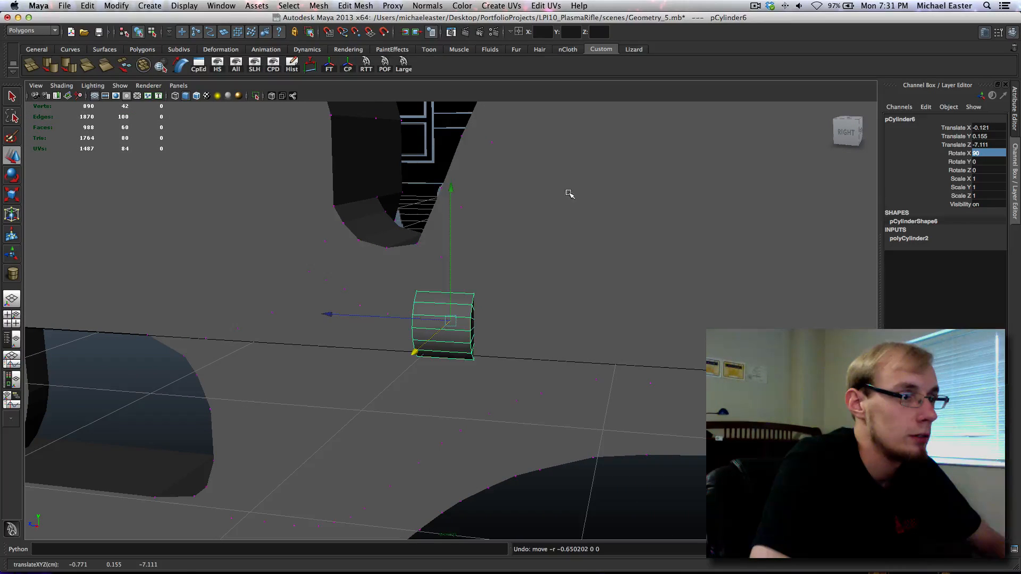
shift+middle_drag(588, 312, 565, 218)
key(space)
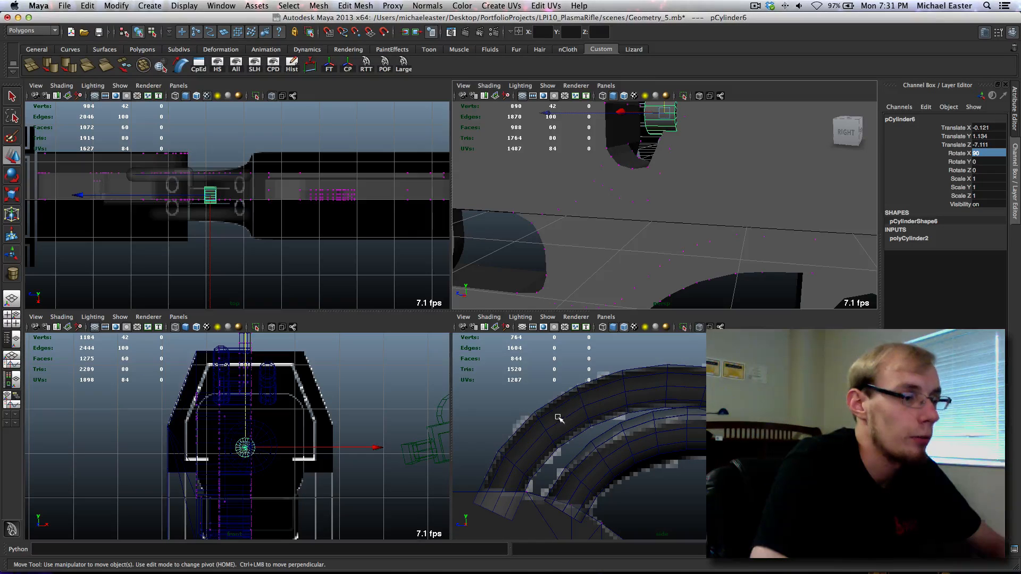
In the side view, raise the cylinder to the dark bar in the reference gap, at a Translate Y of about 1.613.
key(space)
alt+middle_drag(572, 442, 572, 404)
key(f)
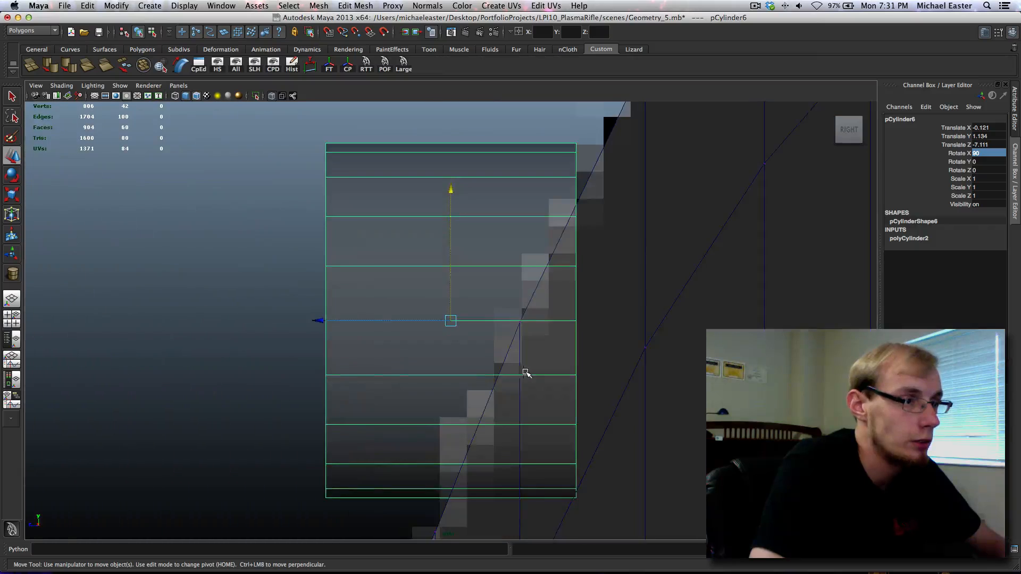
alt+middle_drag(524, 372, 625, 330)
scroll(625, 331, down, 10)
scroll(625, 331, down, 6)
alt+middle_drag(458, 351, 477, 379)
alt+right_drag(377, 372, 600, 396)
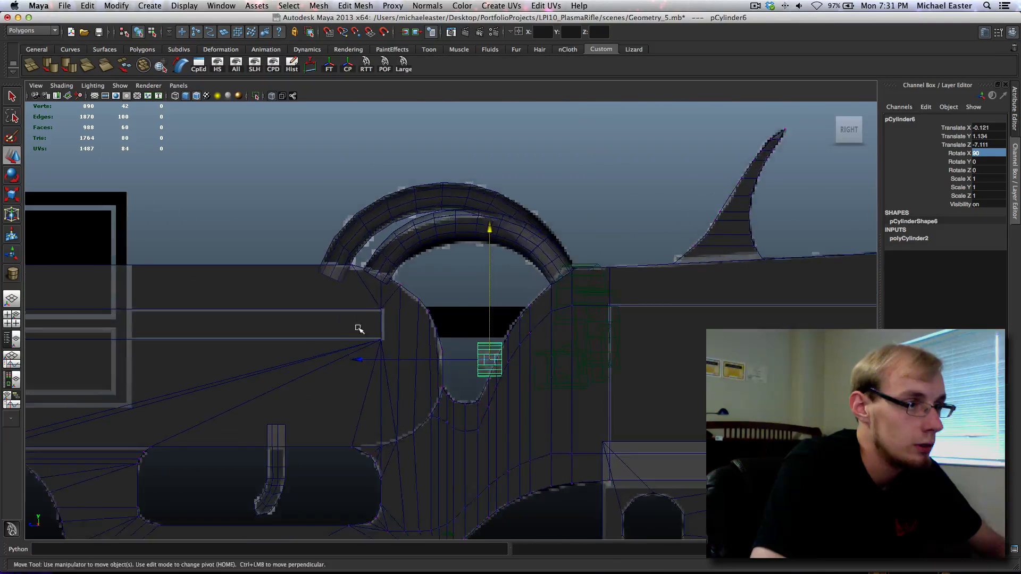
alt+right_drag(358, 328, 529, 367)
middle_drag(529, 367, 553, 355)
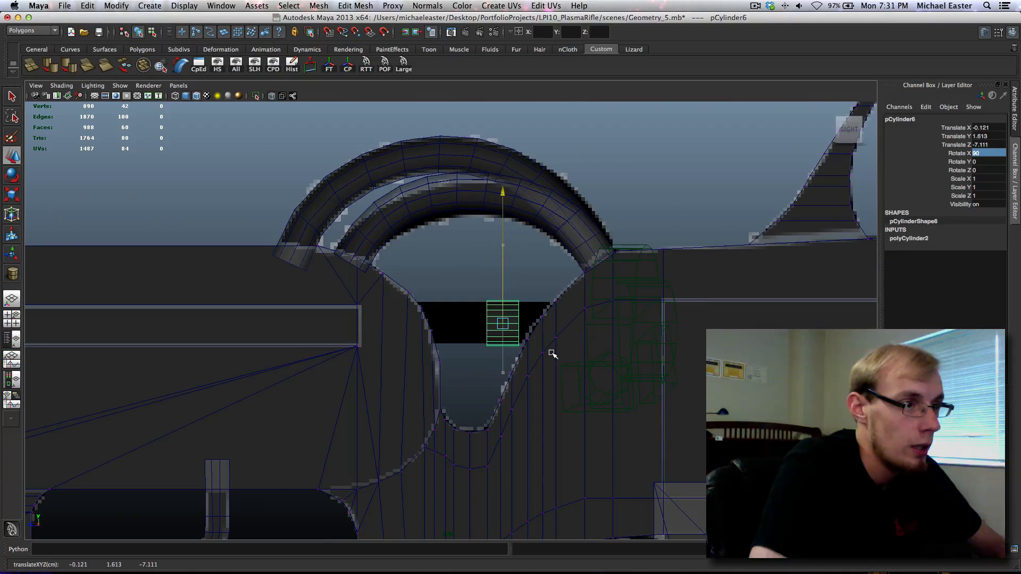
Scale the cylinder uniformly to about 0.911 and centre it in the gap at about Y 1.621 and Z -6.921.
scroll(467, 360, up, 10)
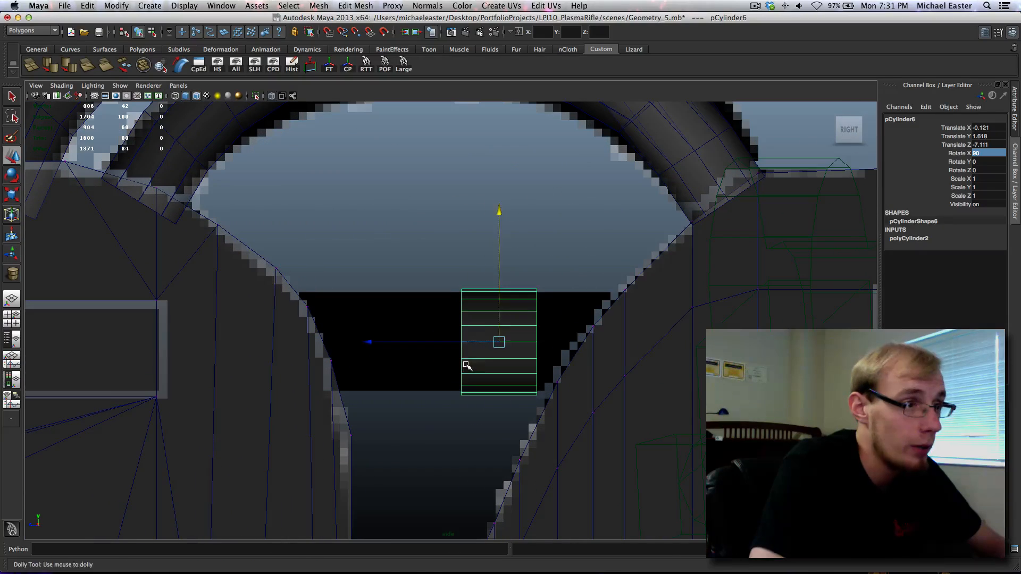
key(r)
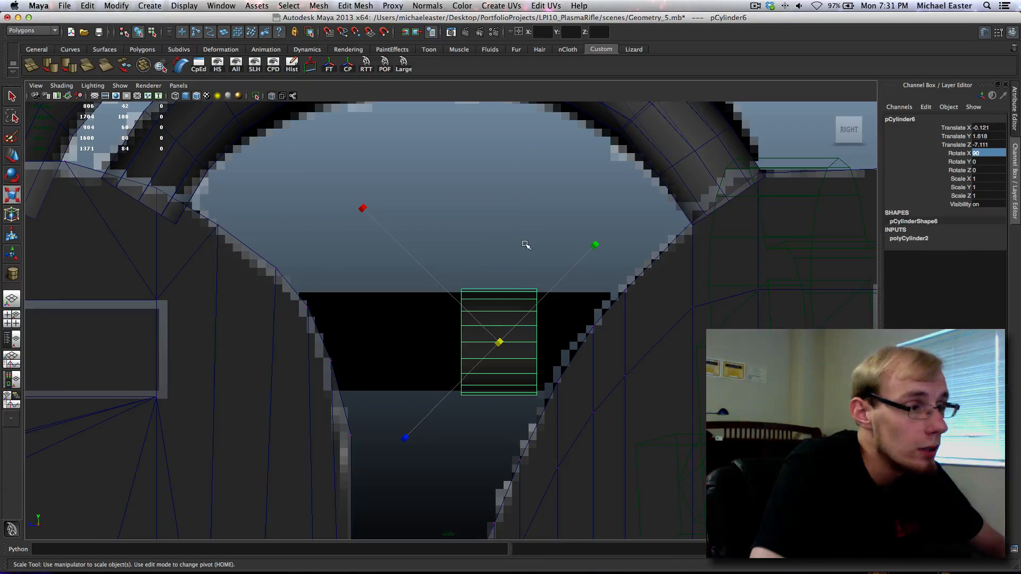
click(520, 261)
drag(520, 261, 502, 260)
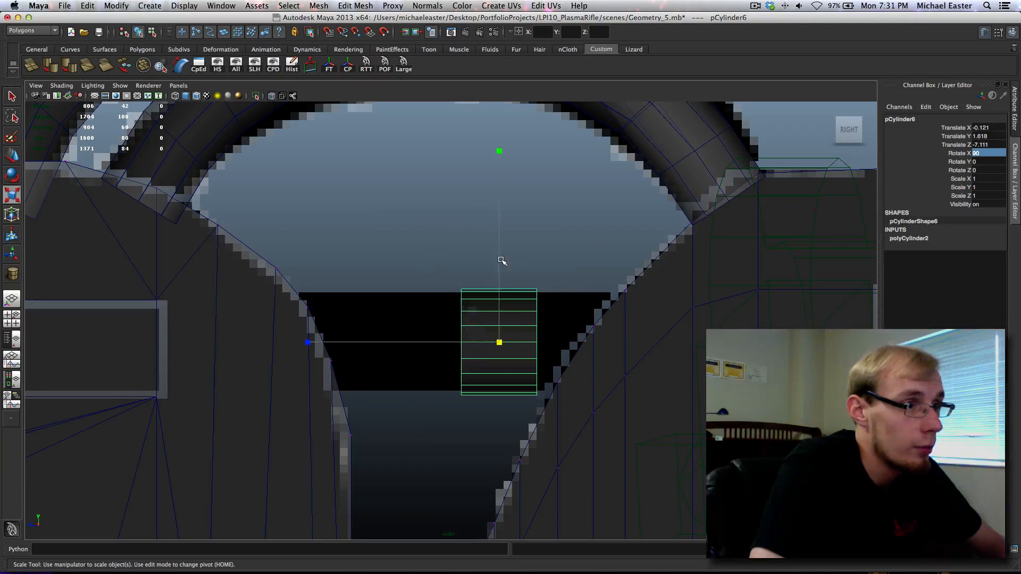
mouse_move(499, 342)
mouse_down()
mouse_move(490, 347)
mouse_move(502, 342)
mouse_up()
key(w)
key(r)
key(w)
shift+middle_drag(588, 332, 506, 329)
Set the cylinder's Subdivisions Axis to 10.
right_click(482, 320)
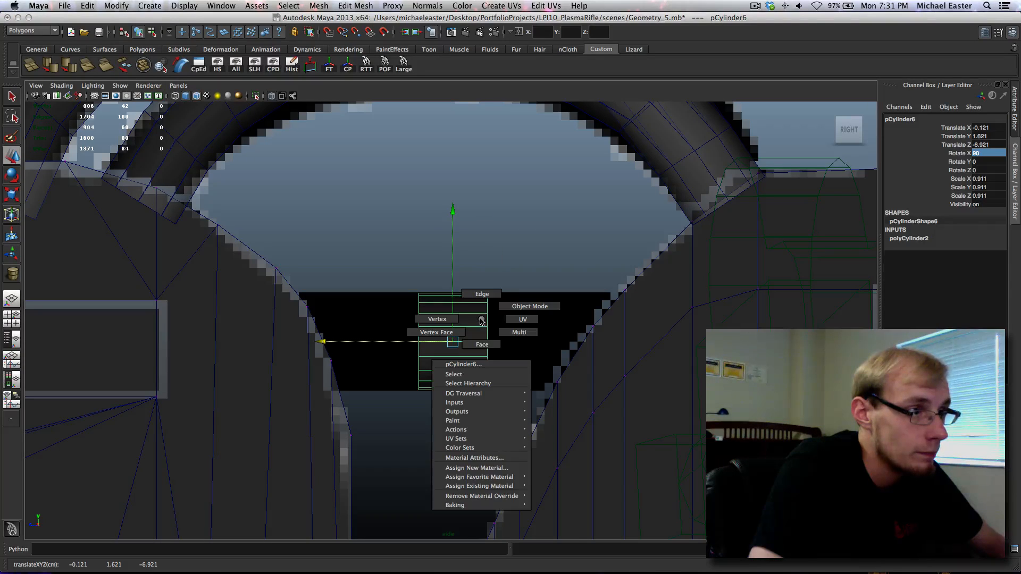
click(908, 238)
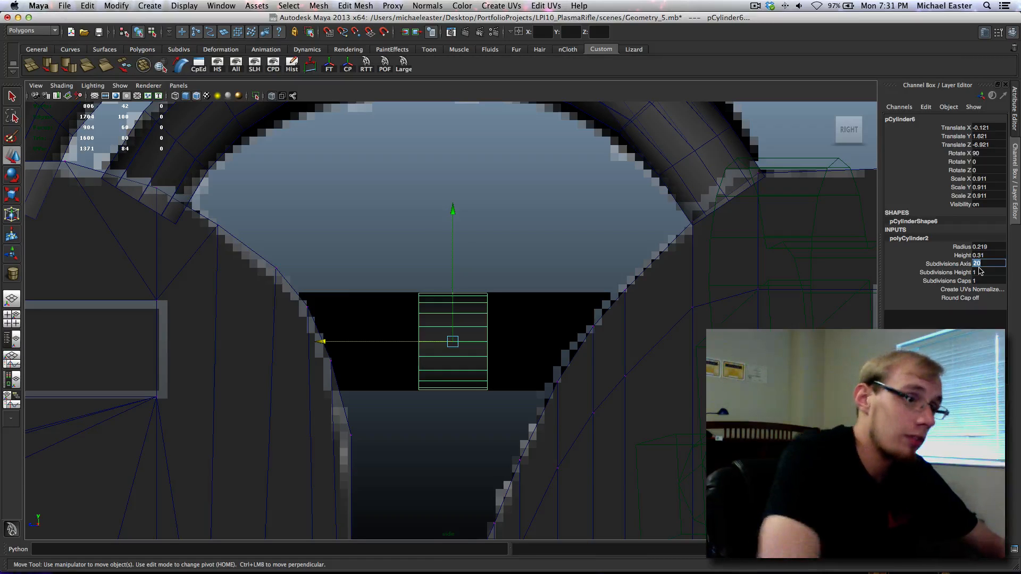
key(Return)
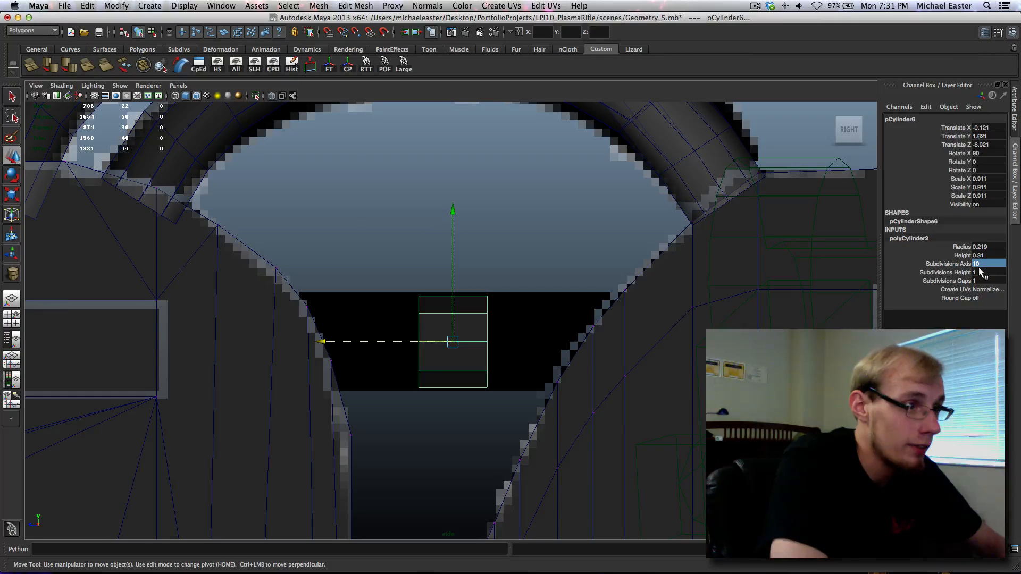
Stretch the cylinder by moving the vertices of both ends outward along Z until they sink into the body on either side.
alt+middle_drag(490, 310, 527, 420)
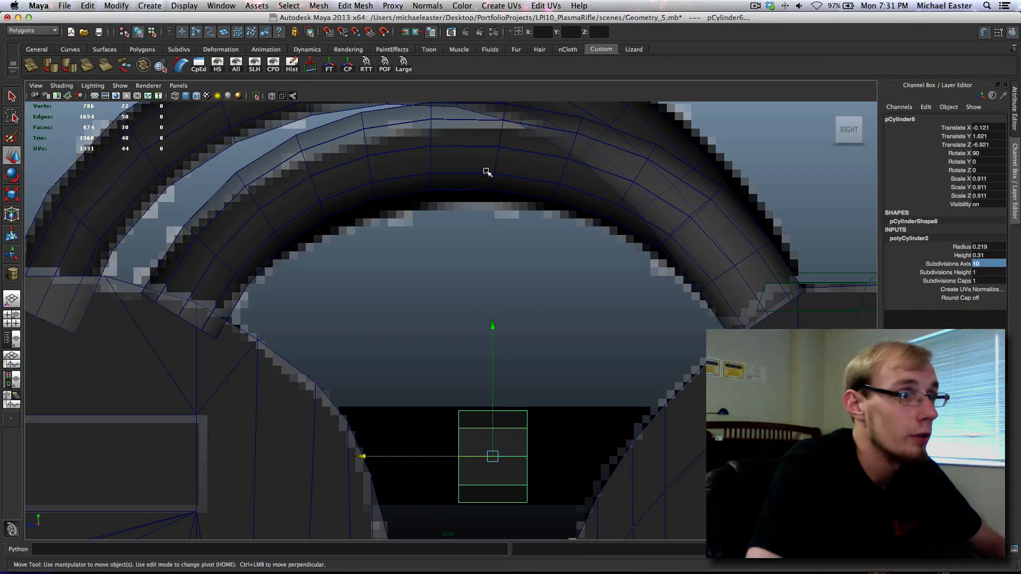
alt+middle_drag(495, 186, 481, 55)
alt+middle_drag(482, 262, 476, 228)
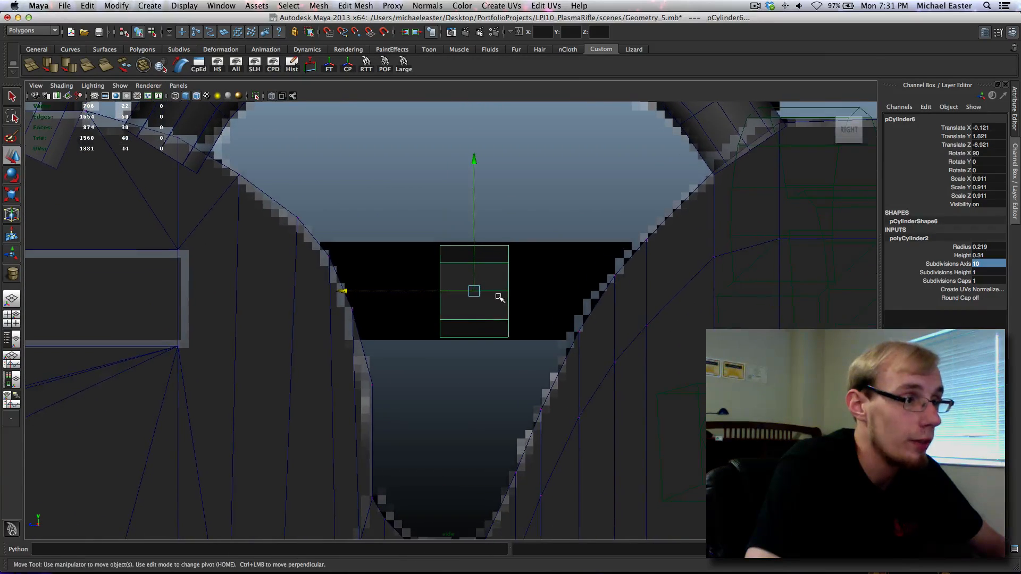
right_drag(499, 296, 453, 296)
drag(477, 240, 542, 348)
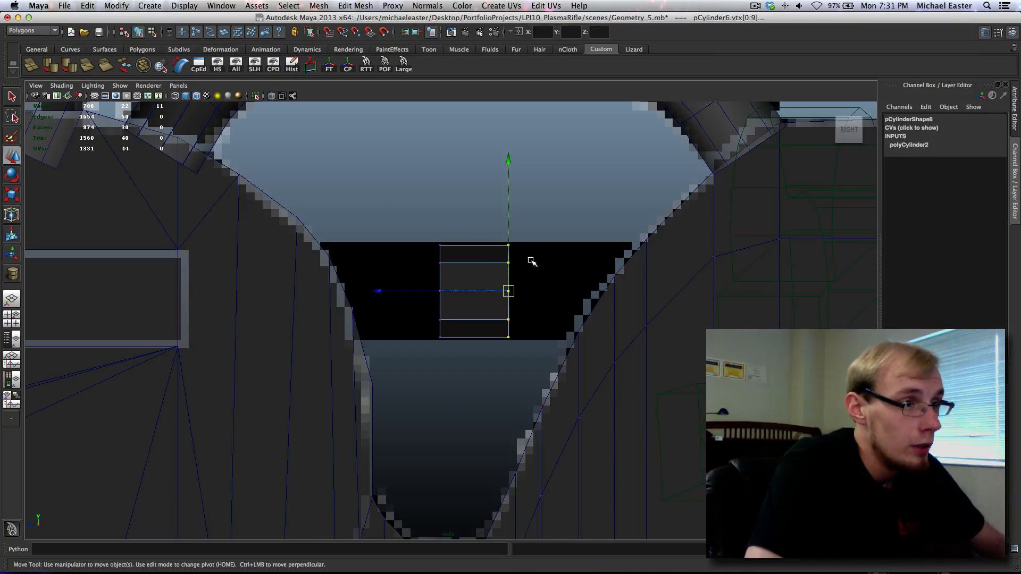
middle_drag(530, 261, 681, 268)
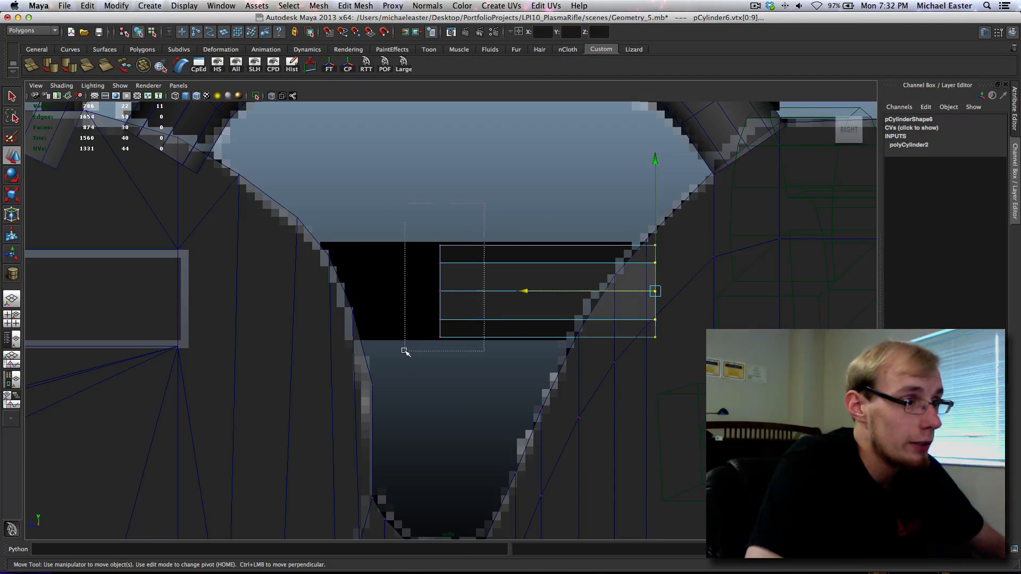
drag(404, 352, 404, 351)
middle_drag(455, 273, 367, 268)
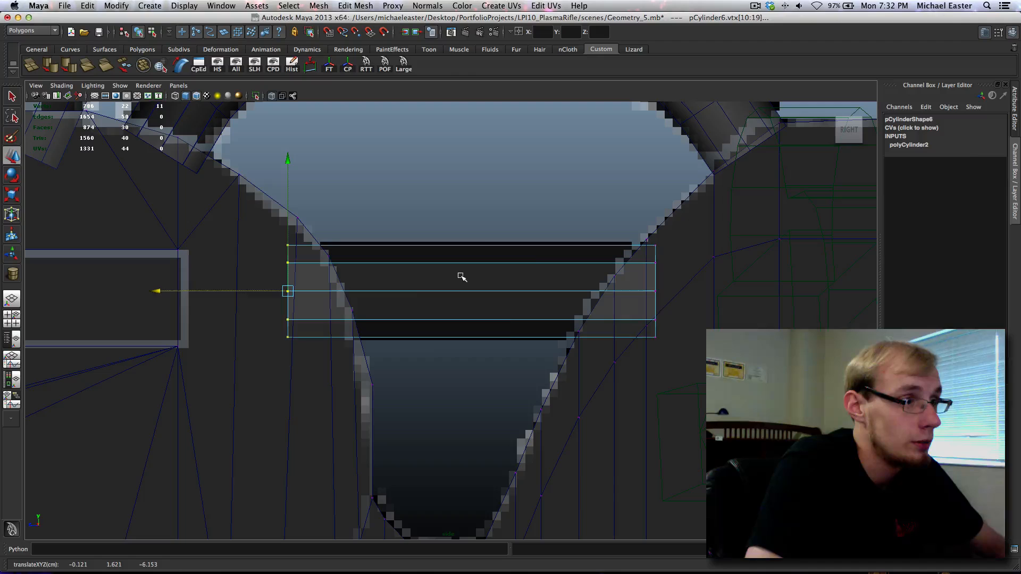
Scale the stretched cylinder uniformly to about 0.975 to match the thickness of the reference bar.
right_drag(462, 277, 505, 266)
key(r)
drag(473, 290, 479, 290)
key(w)
key(r)
key(w)
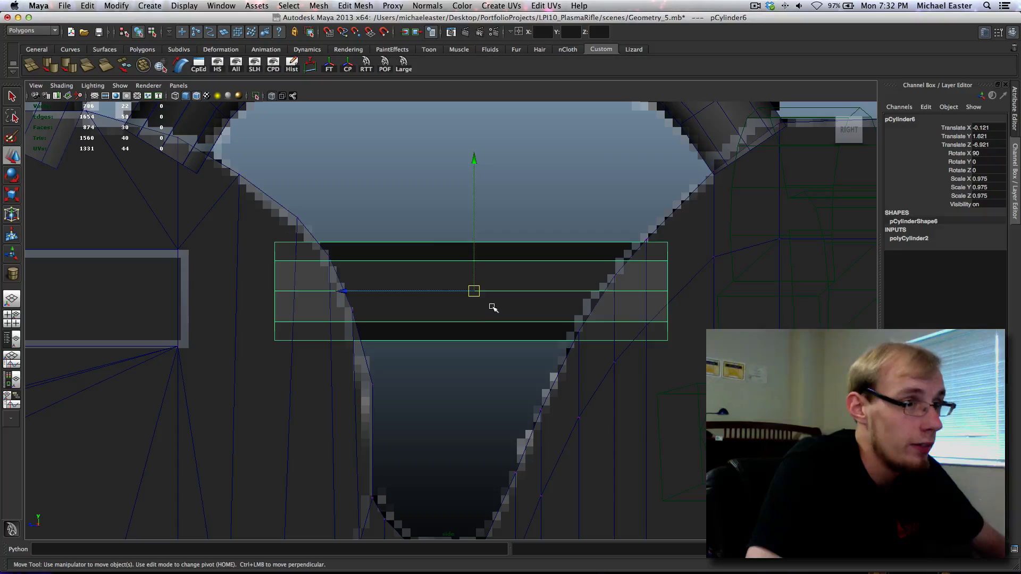
Centre the cylinder on the rifle body at a Translate X of 0.
key(space)
key(space)
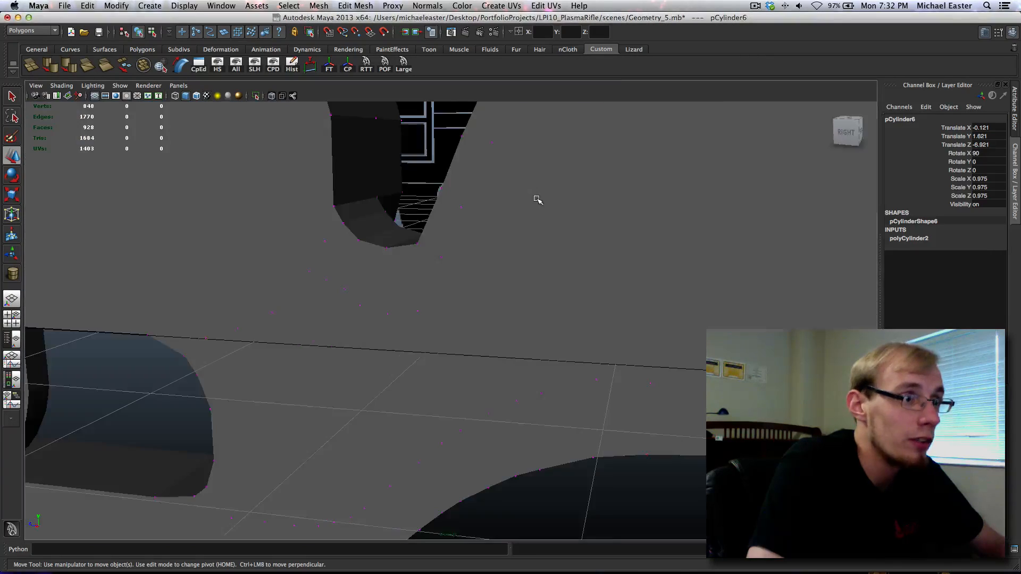
key(f)
alt+drag(548, 317, 403, 322)
right_click(403, 321)
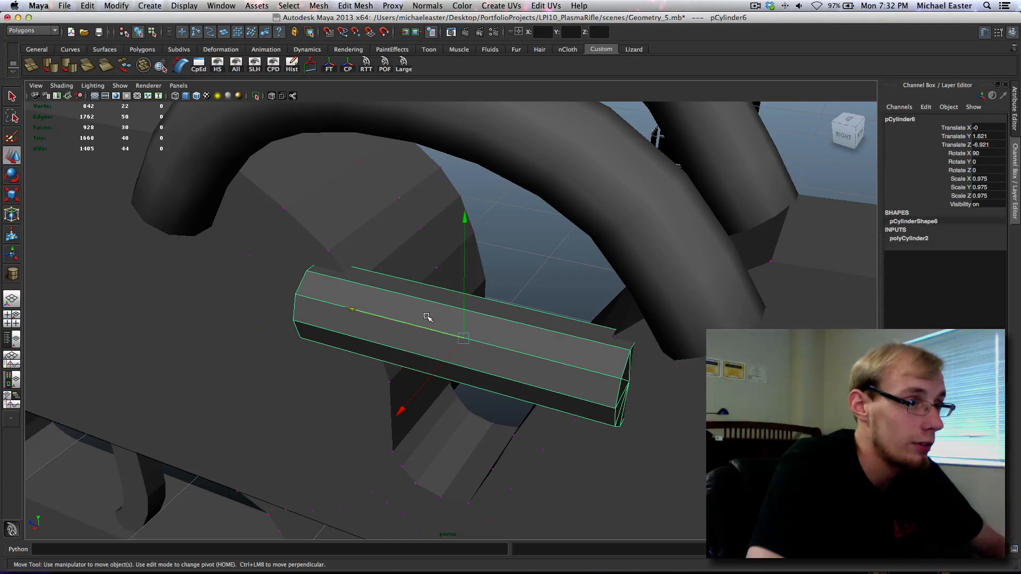
Delete the end-cap faces at both ends of the cylinder and return to object mode.
right_click(433, 309)
right_drag(415, 312, 389, 310)
alt+drag(359, 357, 384, 352)
right_drag(447, 339, 448, 366)
drag(473, 219, 473, 426)
alt+drag(449, 461, 475, 448)
shift+drag(246, 203, 725, 476)
key(Delete)
right_drag(558, 294, 604, 285)
Select all objects in the scene and delete their construction history.
key(q)
alt+drag(672, 349, 451, 300)
alt+drag(517, 271, 546, 272)
click(545, 272)
right_drag(743, 192, 742, 227)
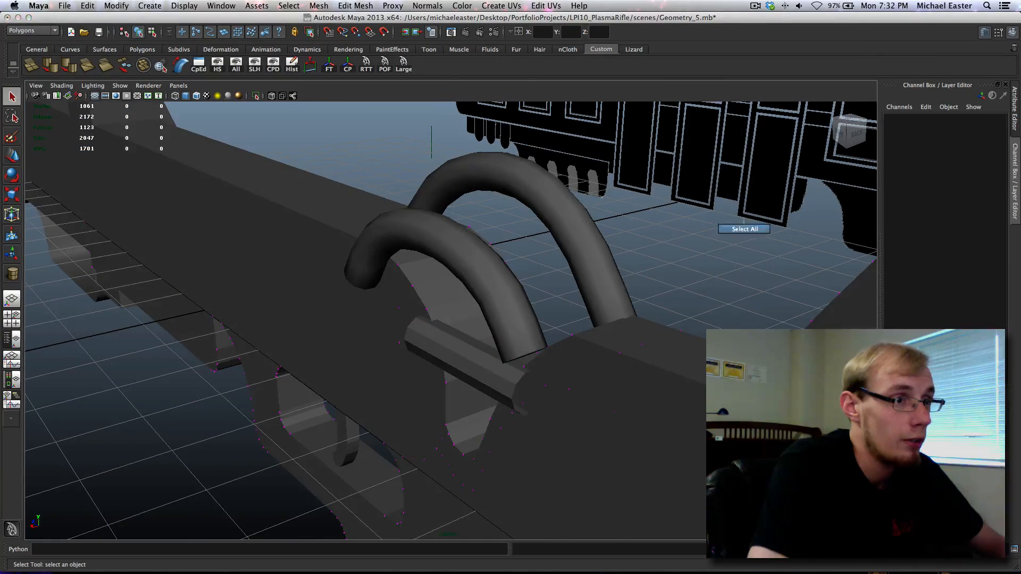
click(291, 64)
Try to raise the outer curved tube off the rifle body.
alt+drag(330, 231, 467, 225)
click(467, 170)
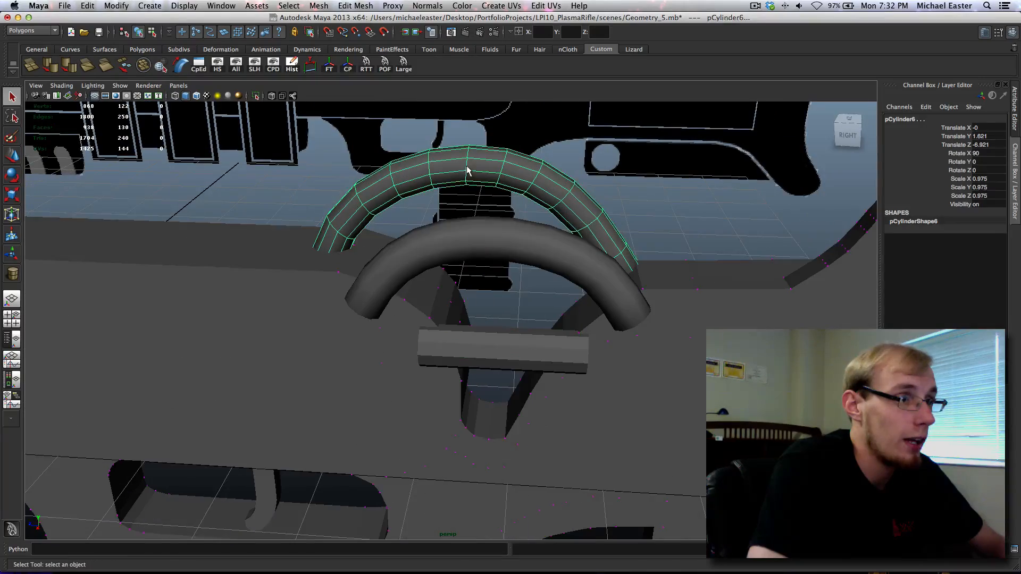
alt+drag(467, 170, 379, 190)
click(405, 237)
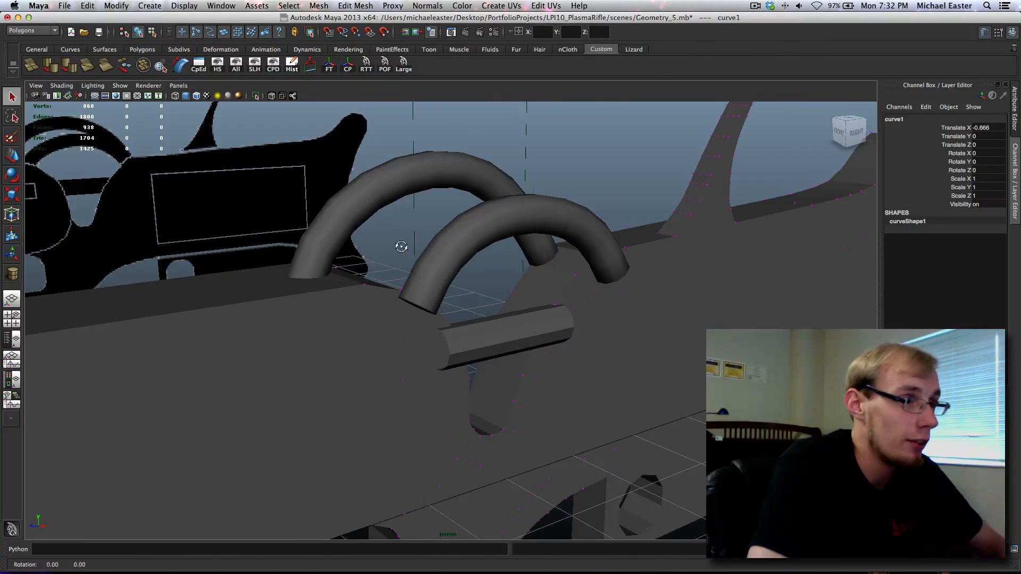
alt+drag(403, 244, 424, 278)
click(424, 278)
key(w)
drag(483, 369, 504, 237)
key(ctrl+z)
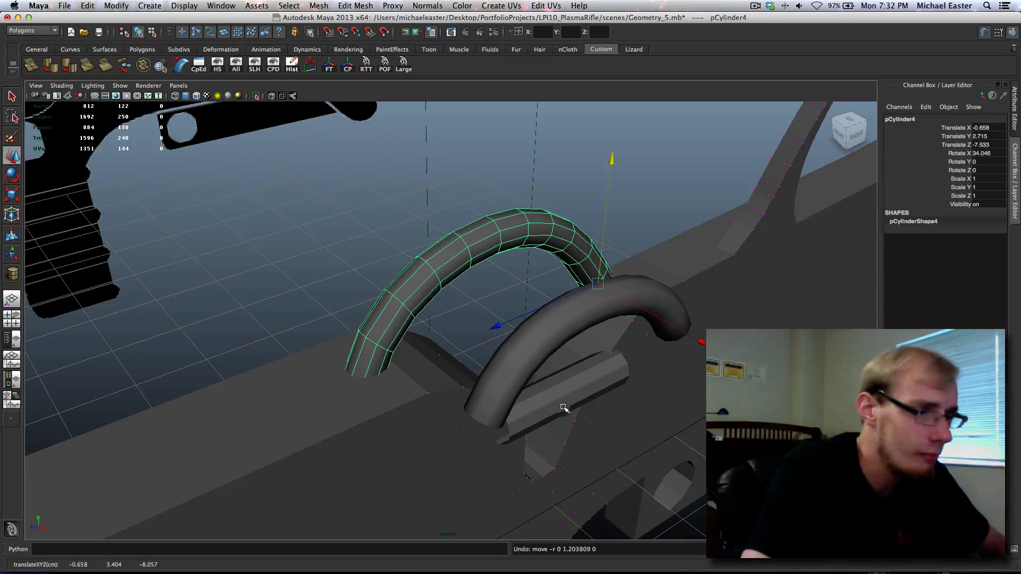
Delete the end-cap faces at the end of the inner curved tube nearest the upright fin.
alt+drag(564, 408, 602, 349)
click(600, 337)
key(f)
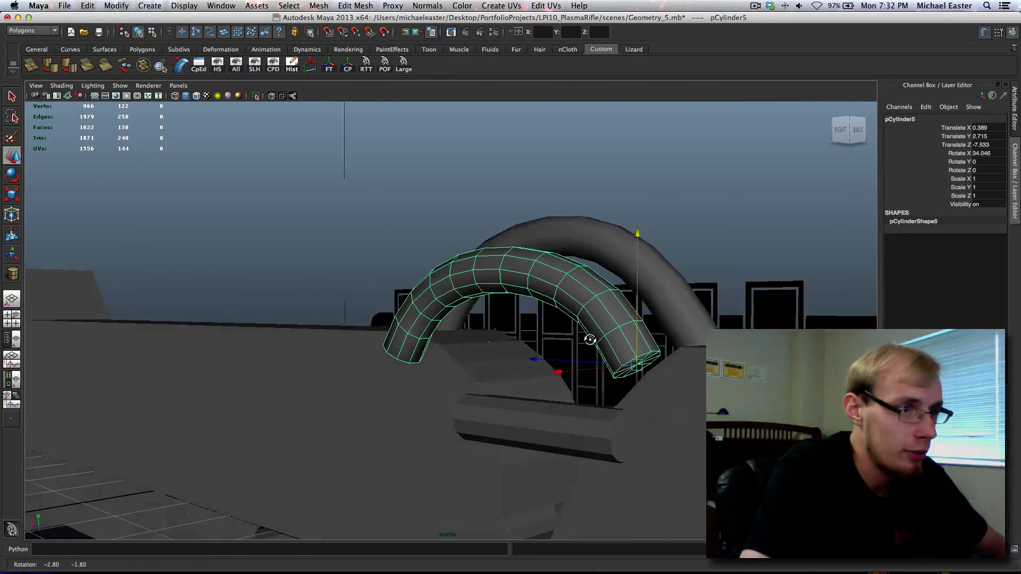
key(space)
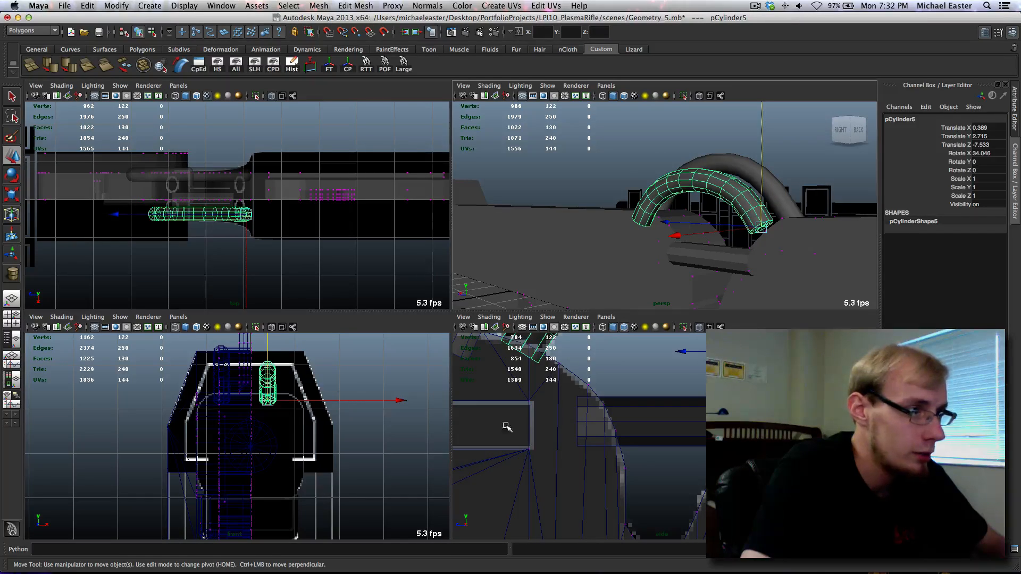
key(space)
key(f)
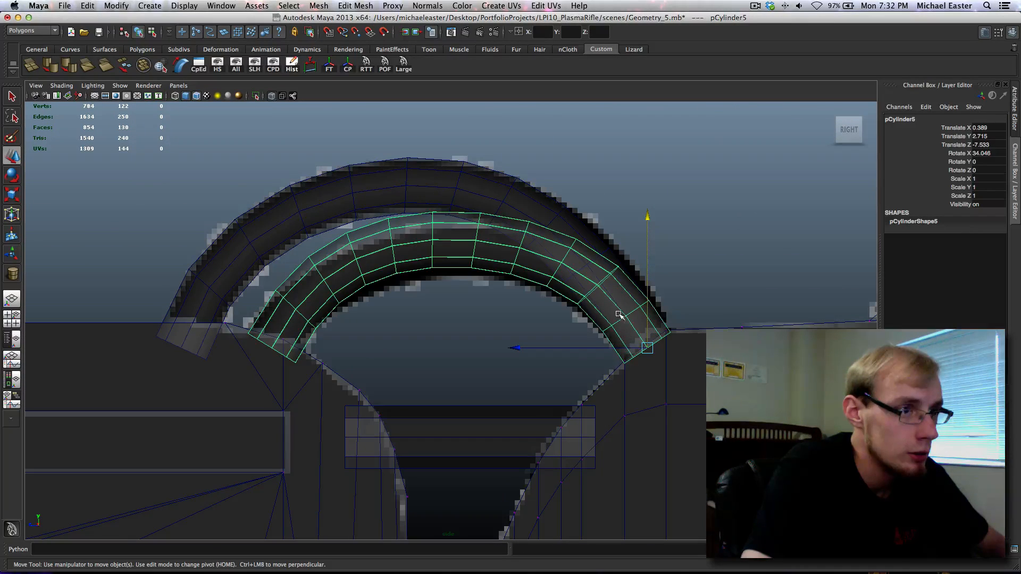
right_drag(617, 314, 601, 322)
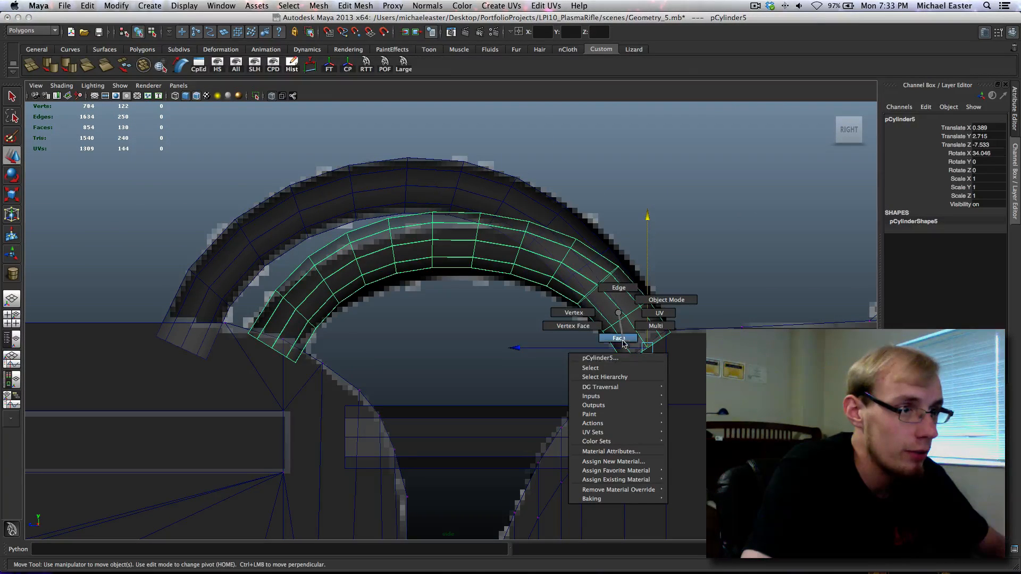
click(601, 378)
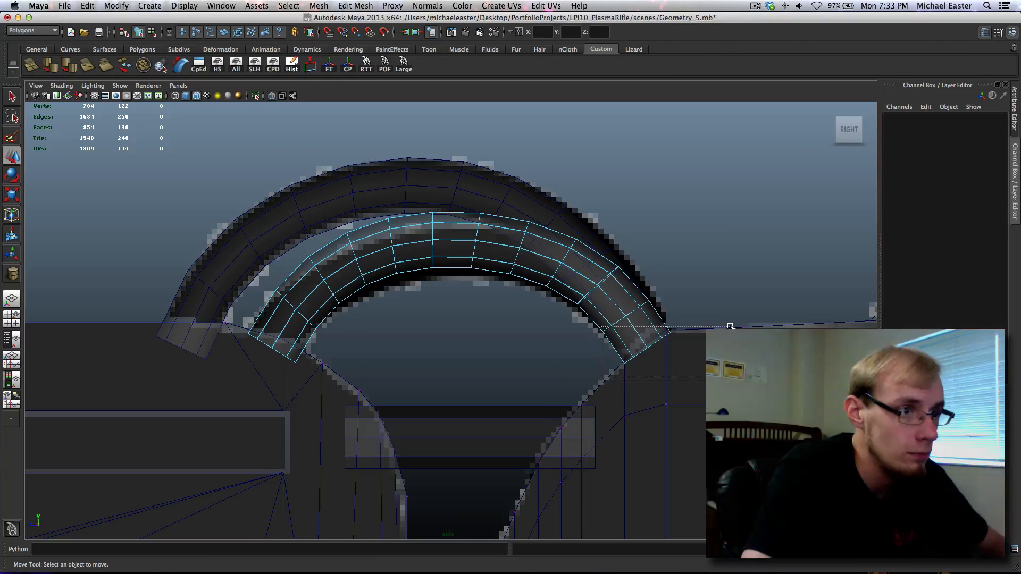
drag(730, 325, 730, 327)
ctrl+drag(631, 343, 683, 318)
key(Delete)
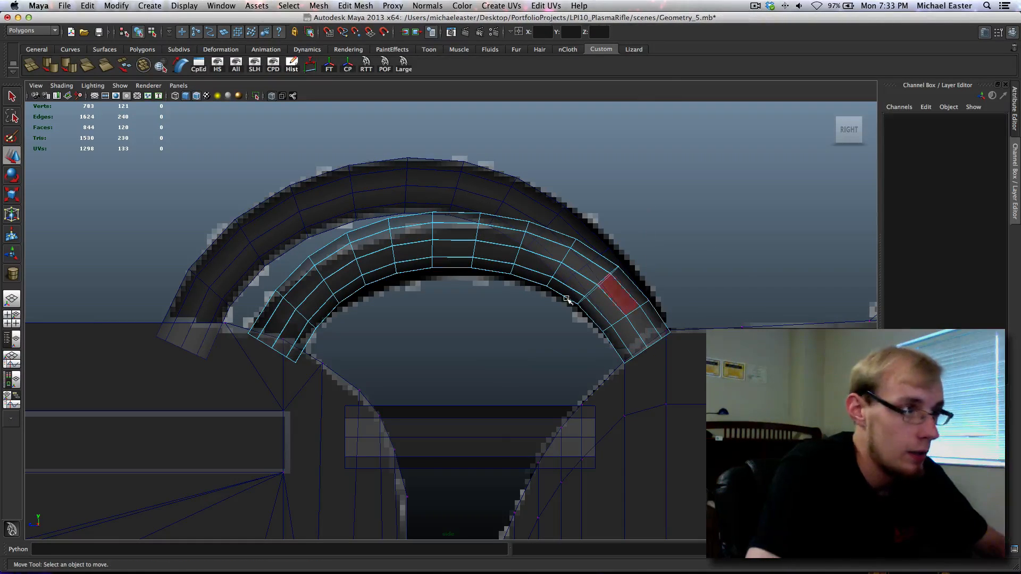
Try to delete the end-cap faces at the inner curved tube's end farthest from the upright fin.
alt+middle_drag(253, 246, 286, 248)
drag(286, 249, 333, 305)
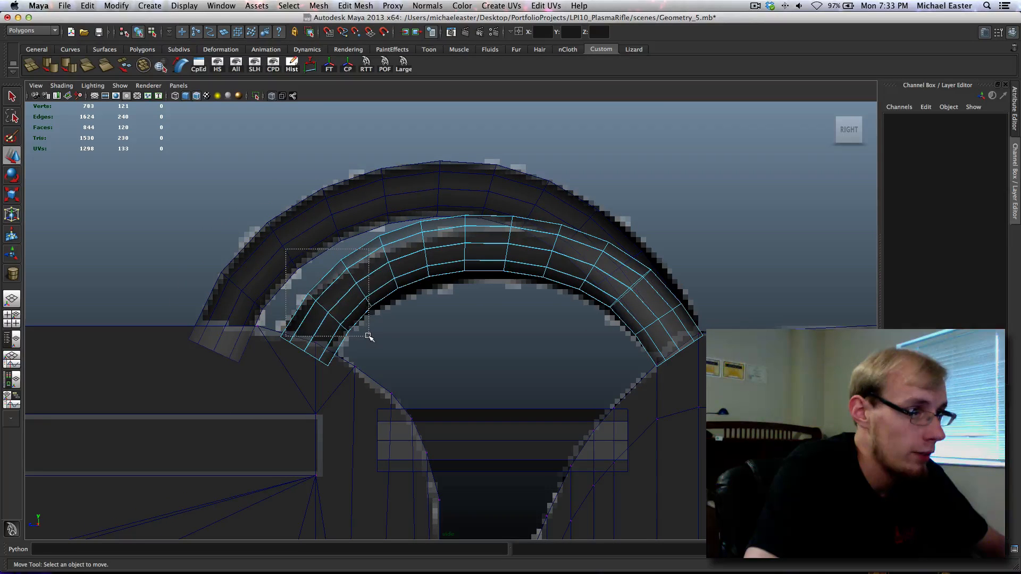
drag(368, 336, 368, 336)
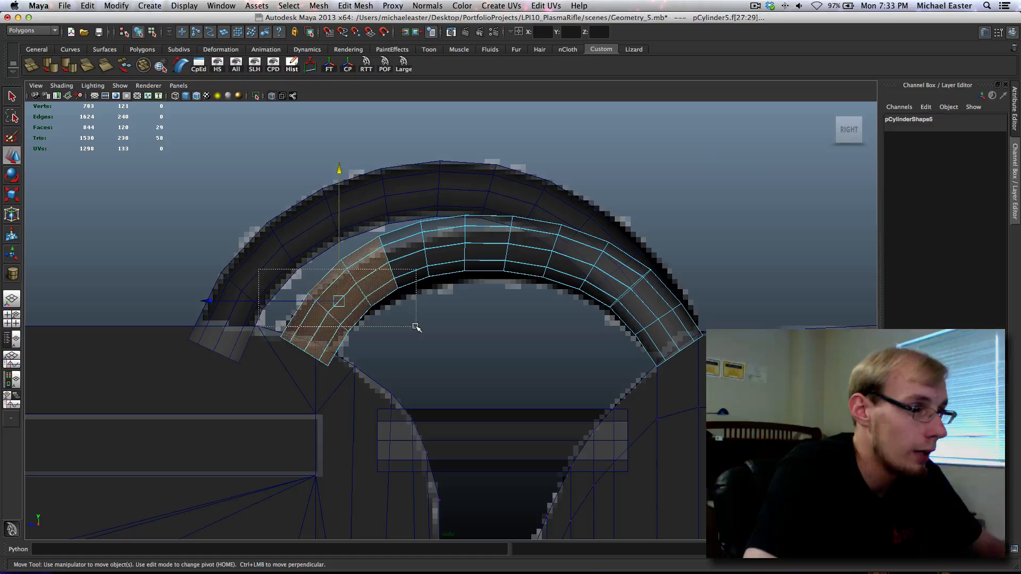
ctrl+drag(416, 326, 412, 331)
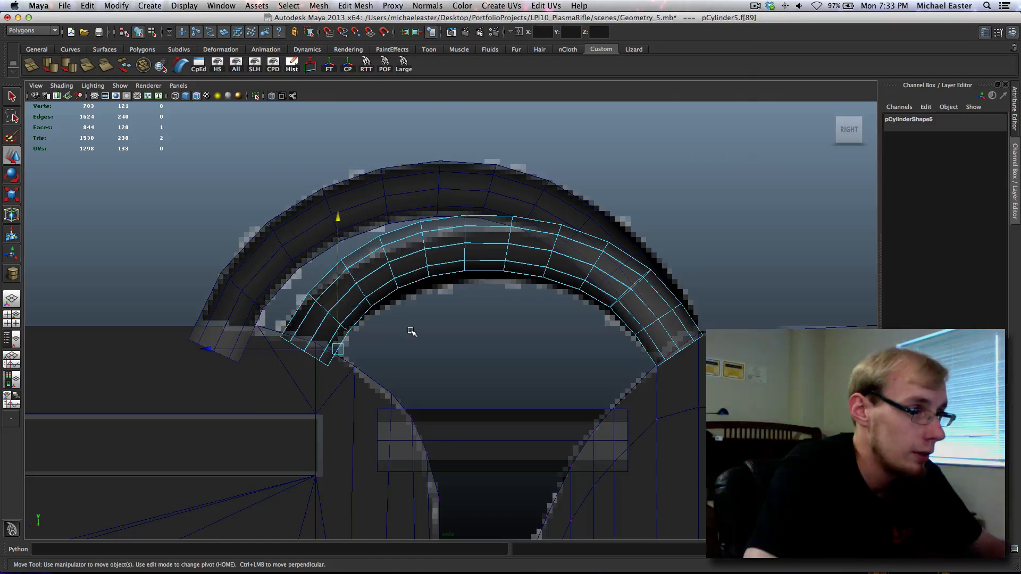
click(411, 331)
right_drag(420, 236, 484, 199)
Delete the end-cap faces at both ends of the outer curved tube.
click(627, 237)
alt+middle_drag(627, 237, 414, 224)
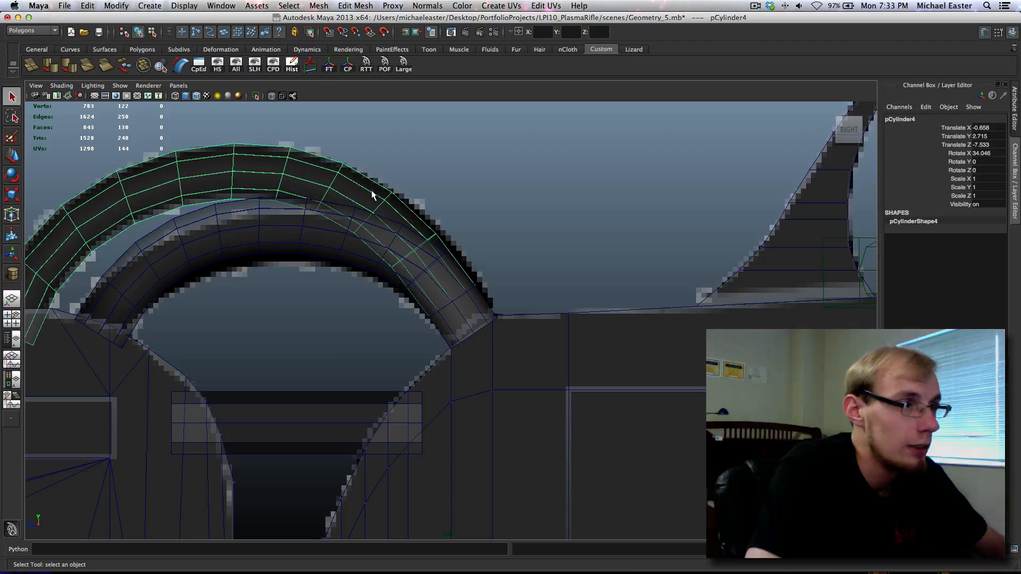
right_drag(369, 192, 373, 220)
click(515, 319)
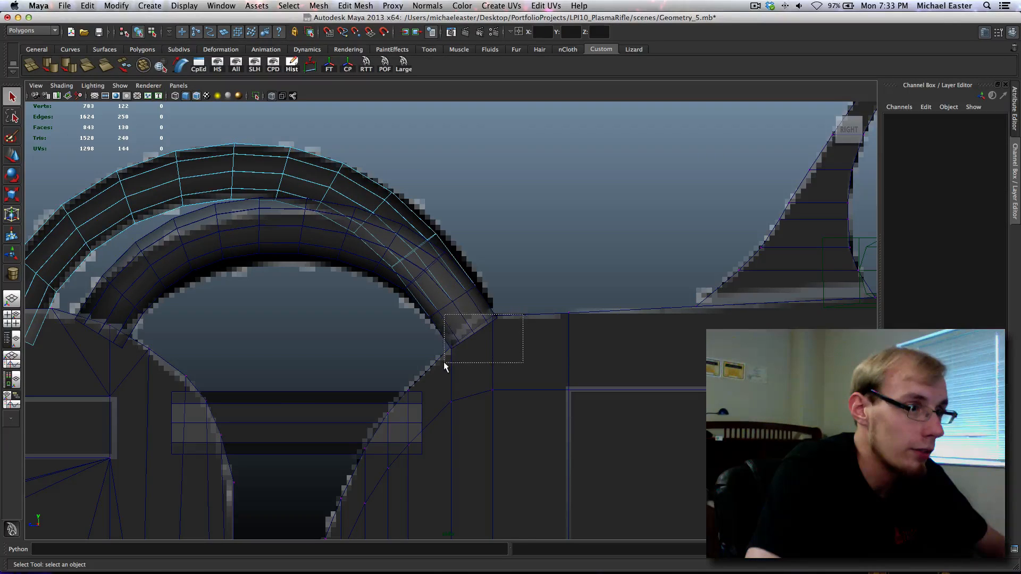
drag(445, 365, 455, 334)
ctrl+drag(451, 229, 469, 264)
key(Delete)
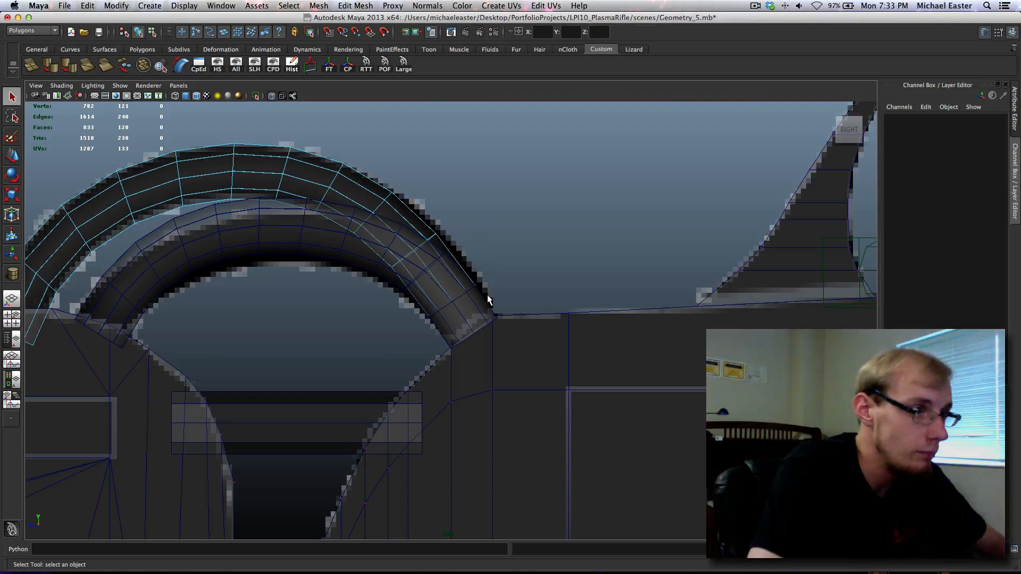
alt+middle_drag(252, 234, 483, 260)
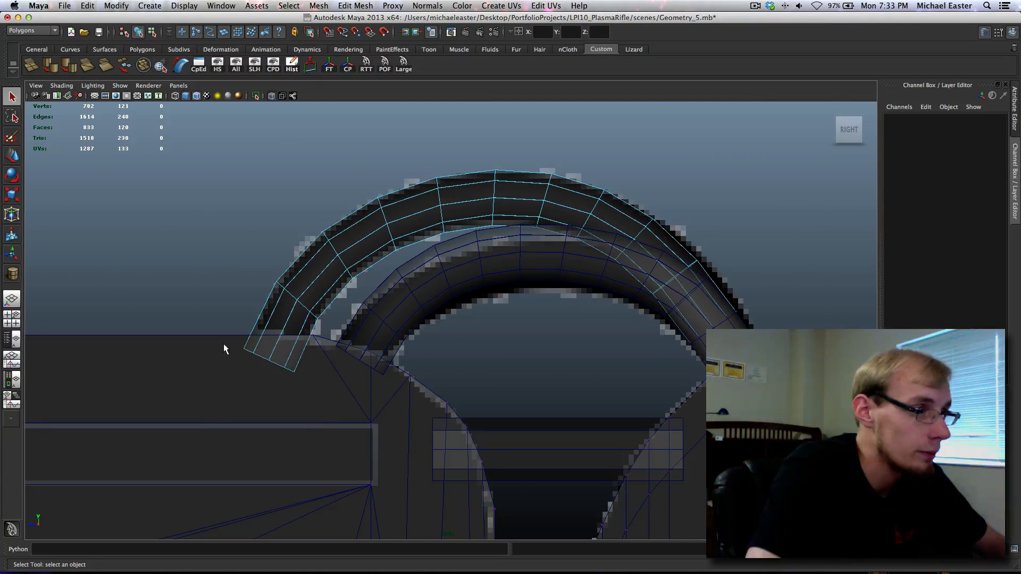
drag(324, 423, 330, 336)
key(Delete)
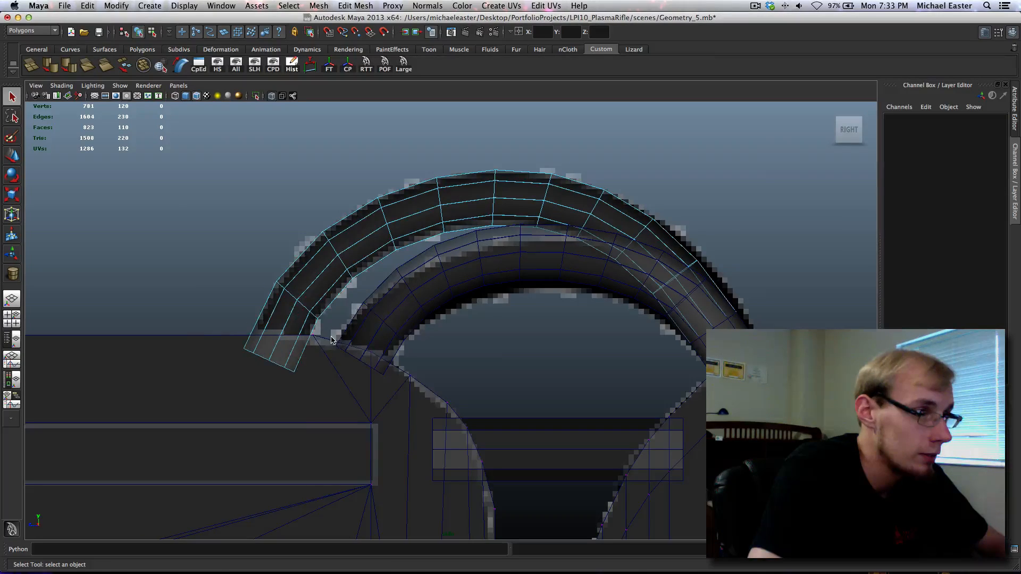
Delete all the triangular end-cap faces still closing the inner curved tube's end farthest from the upright fin.
key(space)
key(space)
alt+drag(632, 298, 588, 318)
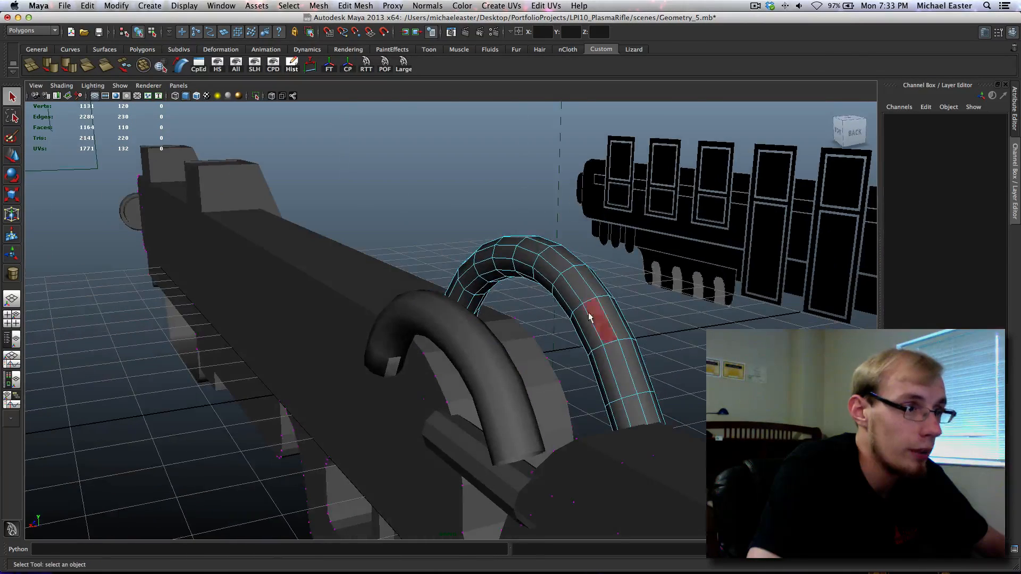
alt+drag(400, 370, 357, 356)
key(F8)
key(w)
key(z)
click(279, 413)
right_drag(357, 356, 357, 379)
click(355, 361)
key(f)
shift+click(365, 372)
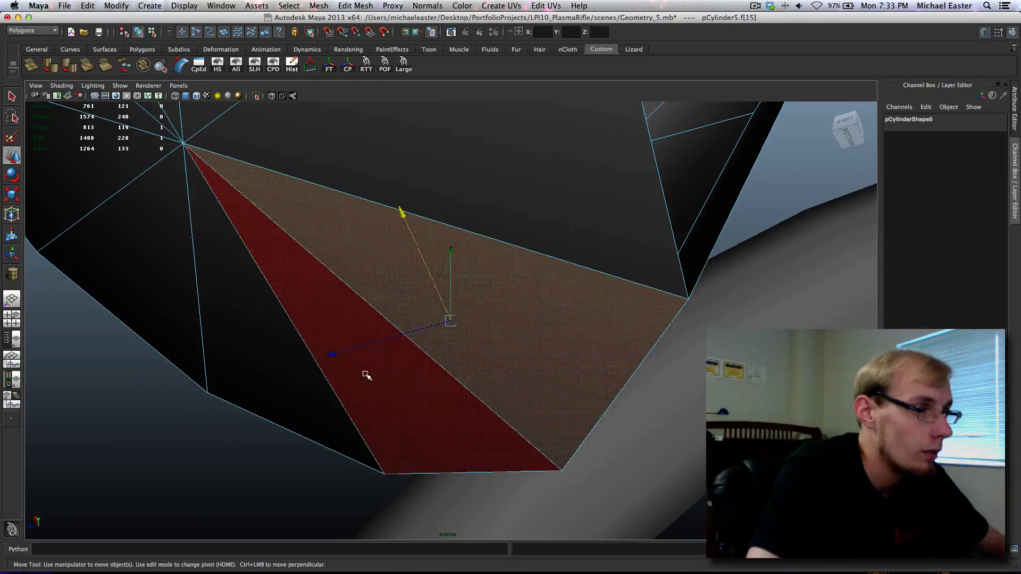
key(f)
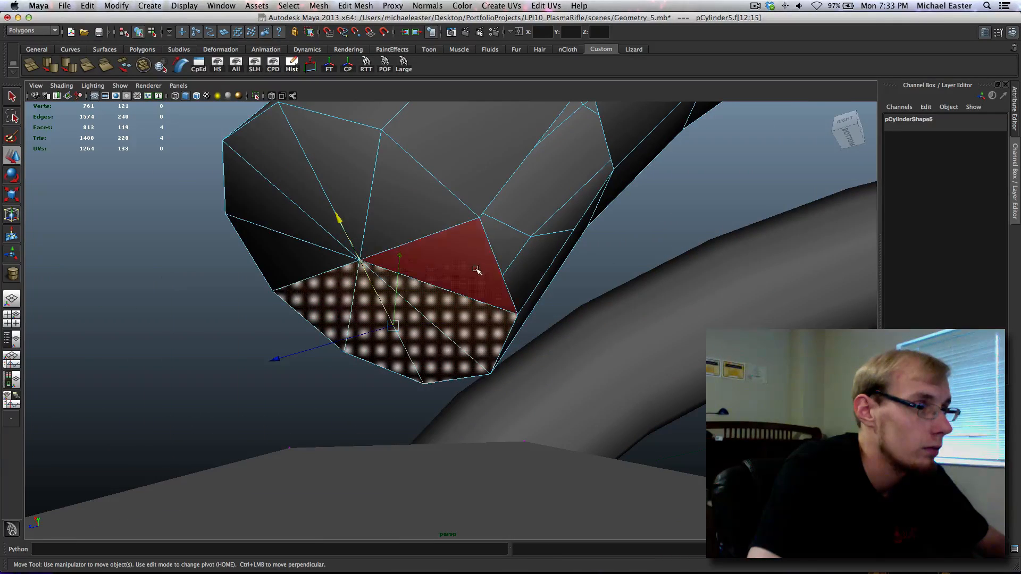
shift+drag(476, 270, 335, 165)
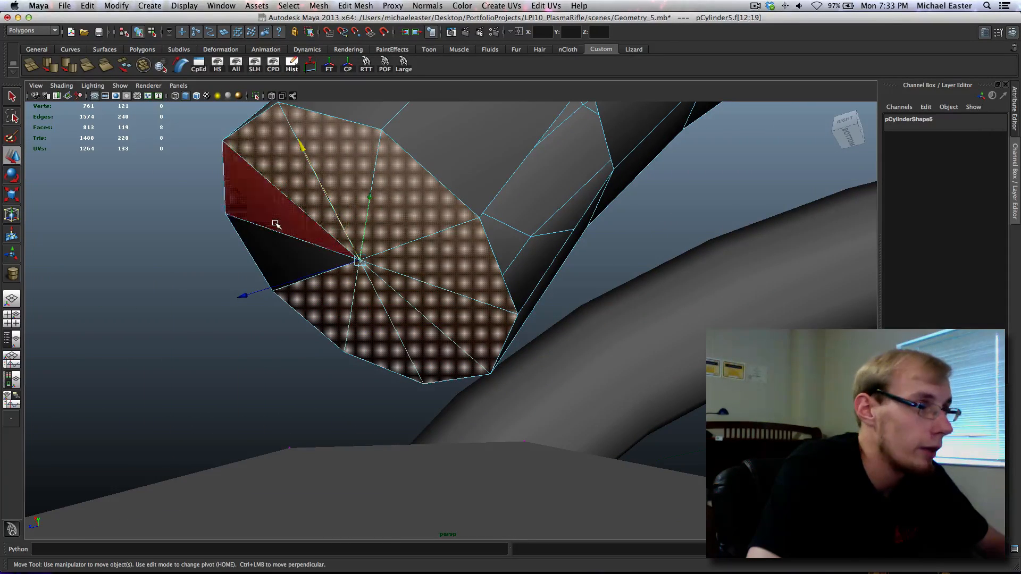
shift+drag(274, 221, 274, 250)
key(Delete)
Fill the missing side face near the open end of the inner curved tube with the Append to Polygon Tool.
alt+drag(569, 188, 529, 171)
key(F8)
key(q)
shift+right_click(548, 248)
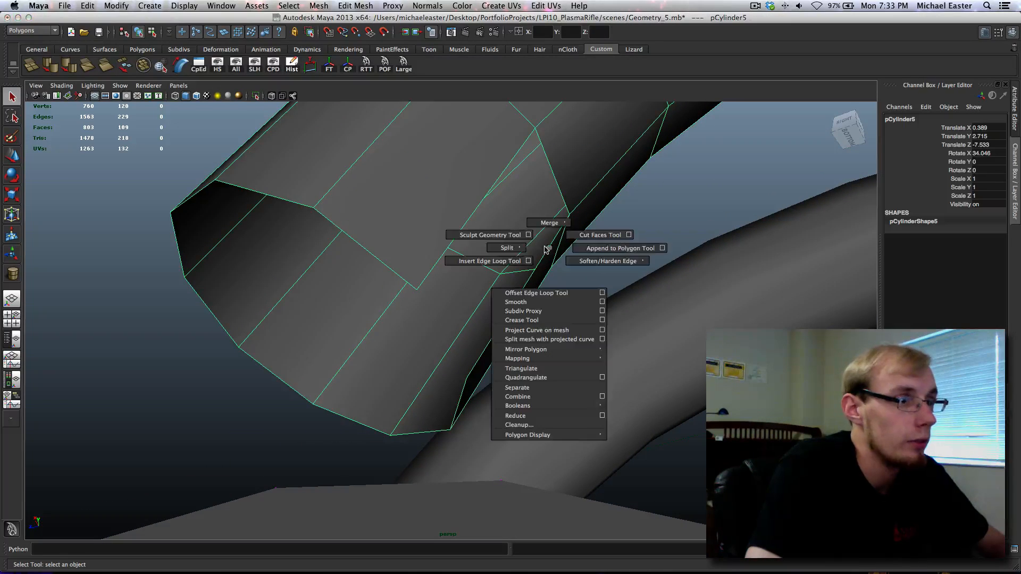
click(593, 249)
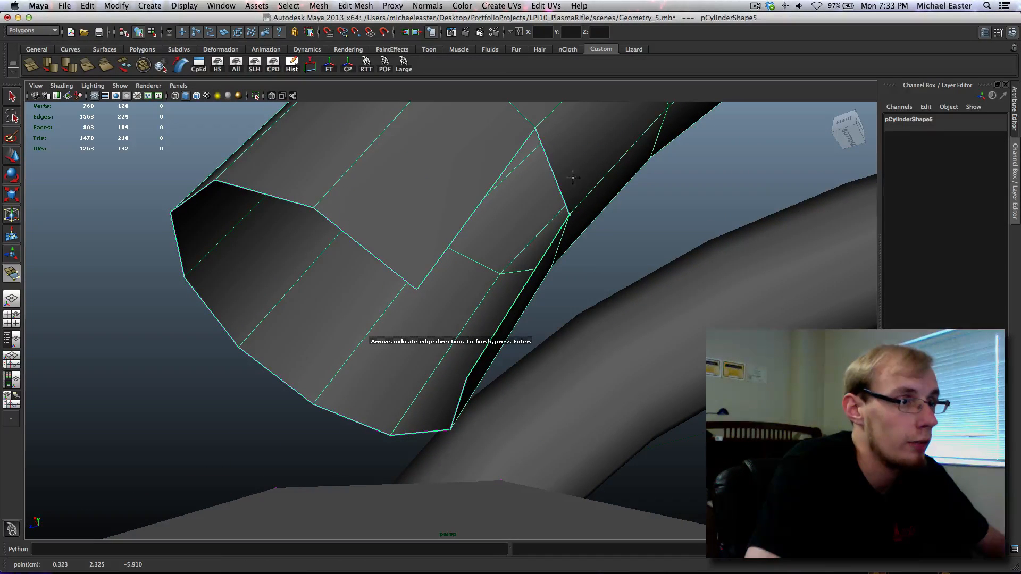
click(522, 177)
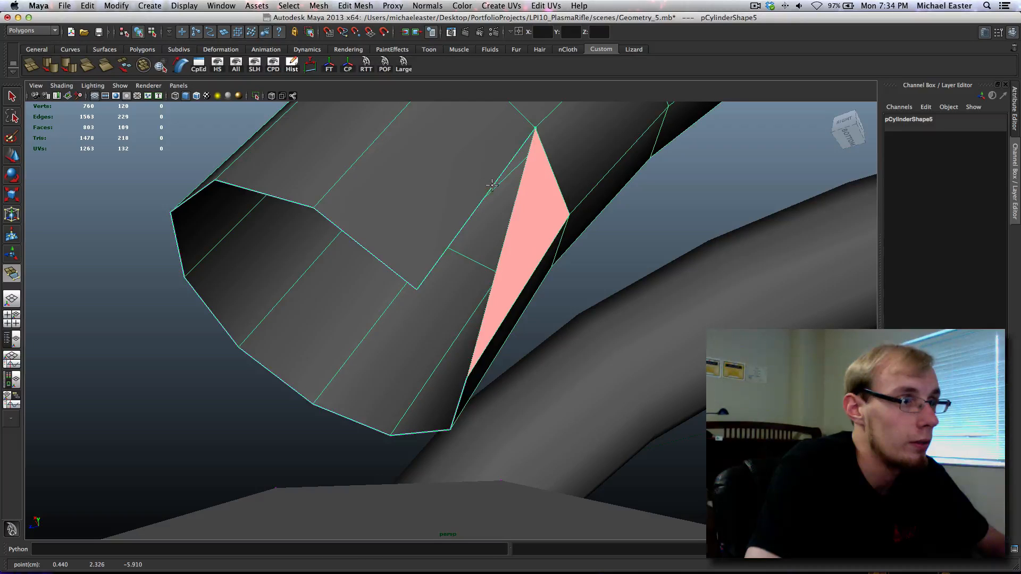
click(492, 185)
key(q)
scroll(434, 170, down, 8)
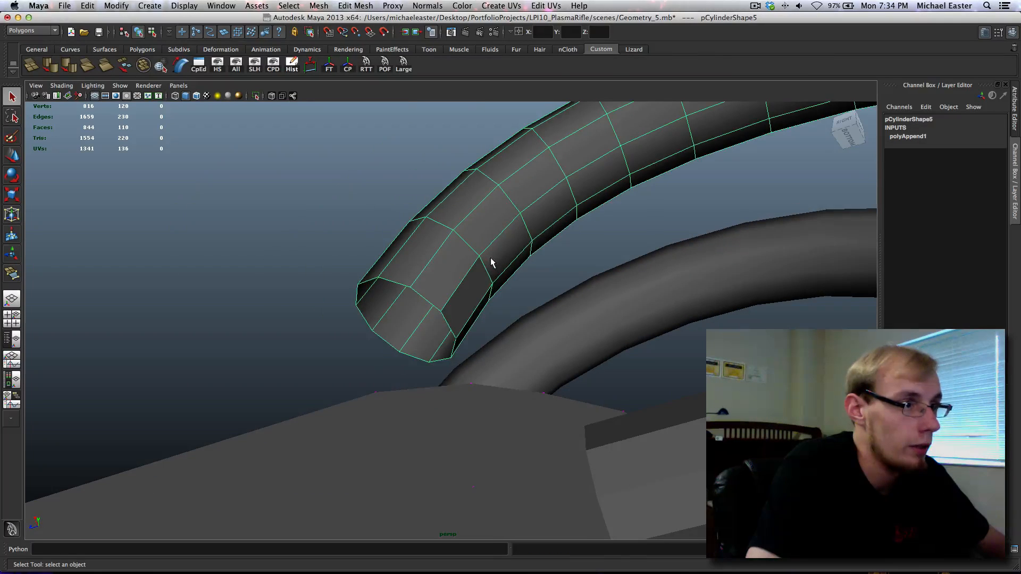
Soften all edges of the inner and the outer curved tube.
right_drag(490, 263, 508, 245)
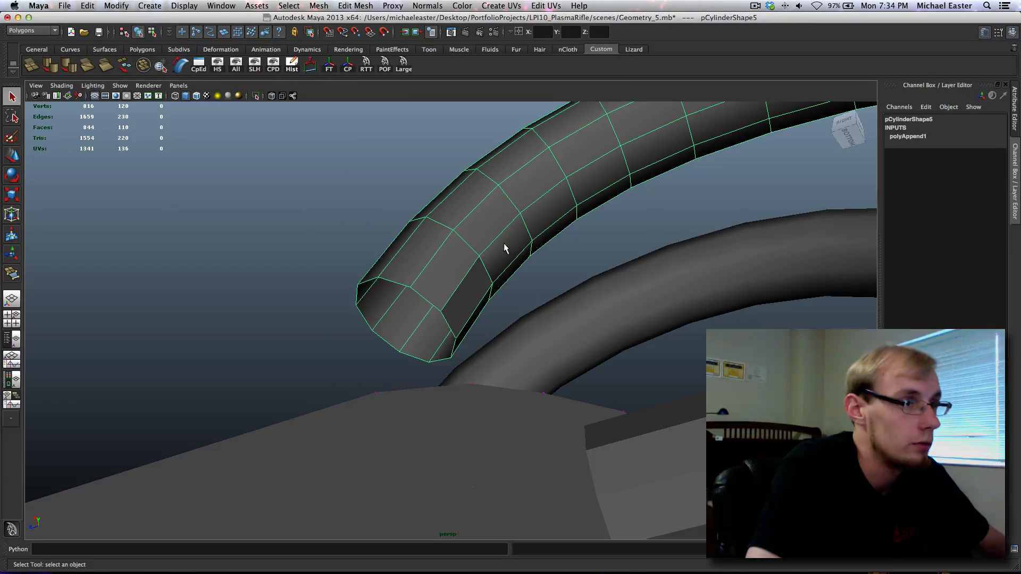
click(56, 68)
scroll(616, 334, down, 10)
click(580, 299)
key(g)
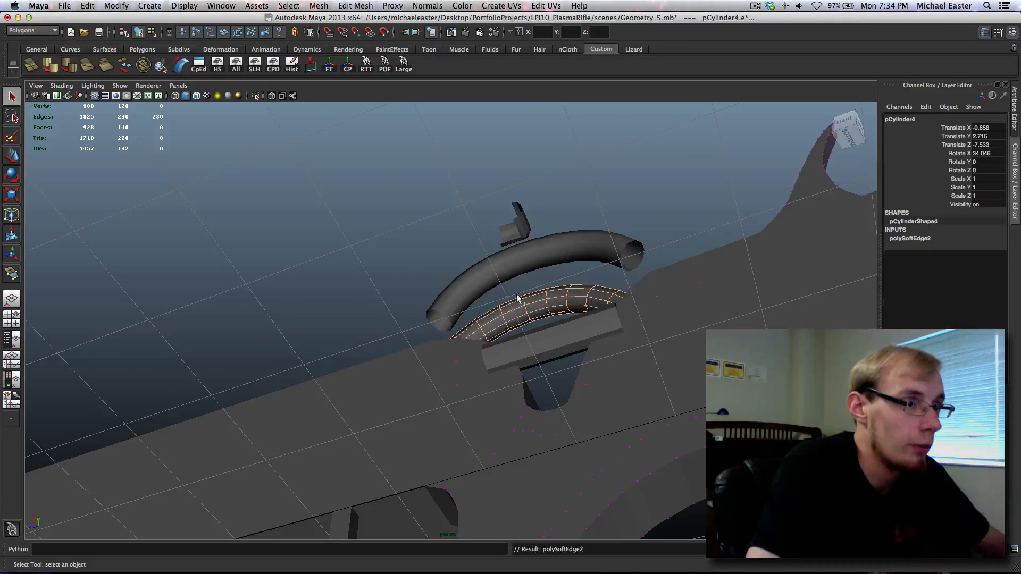
Select every object in the scene and delete the construction history.
alt+drag(498, 285, 492, 312)
click(476, 239)
alt+drag(476, 239, 523, 268)
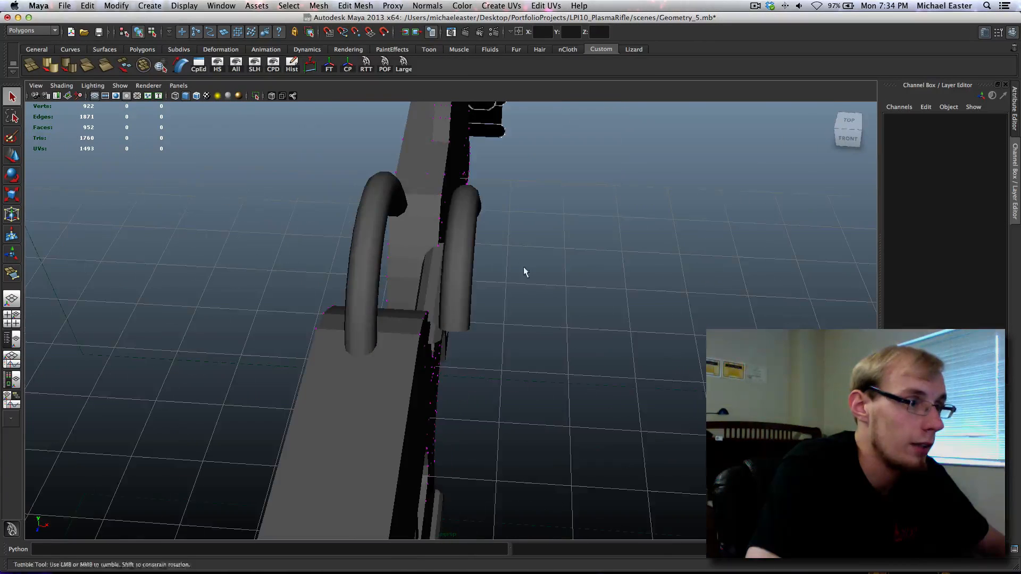
click(454, 265)
click(659, 285)
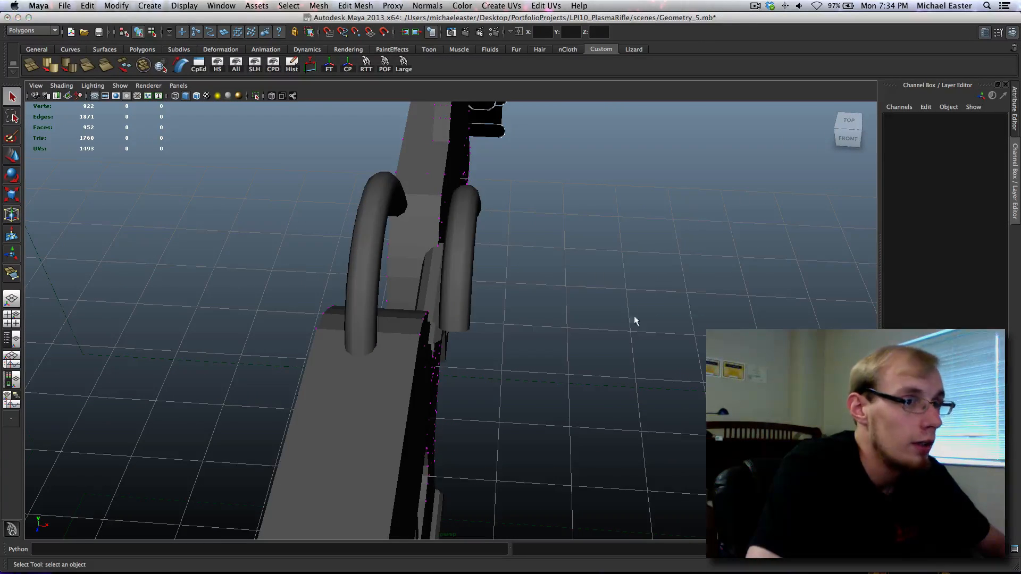
drag(634, 316, 308, 171)
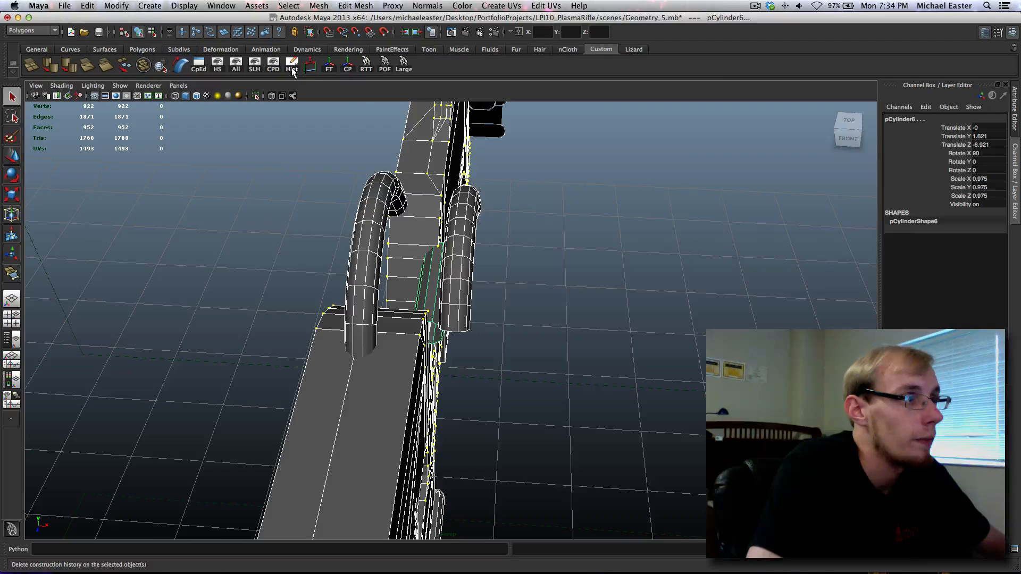
Save the scene as a new Maya Binary version named Geometry_6.
key(super+shift+s)
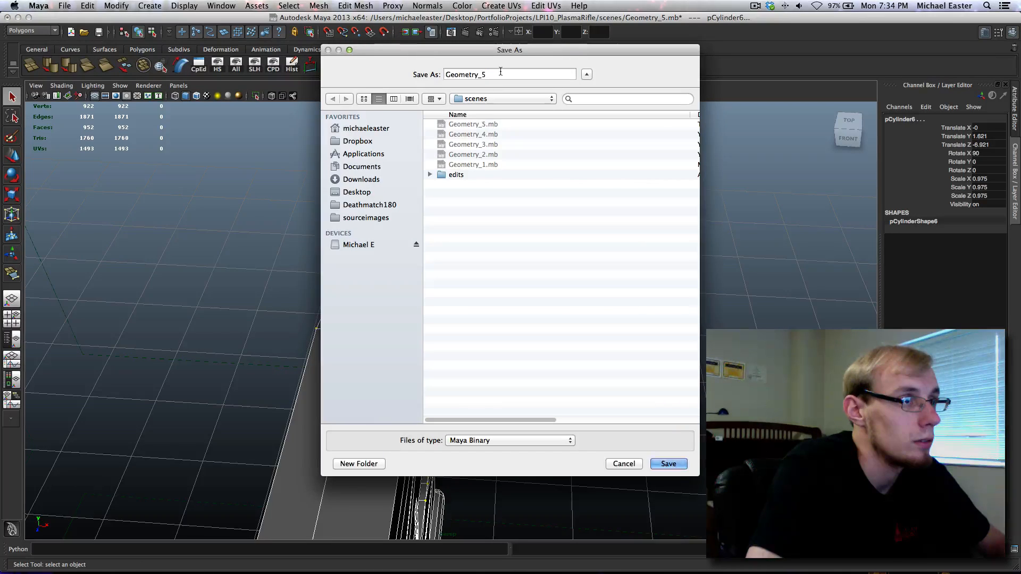
text(Geometry_6)
key(Return)
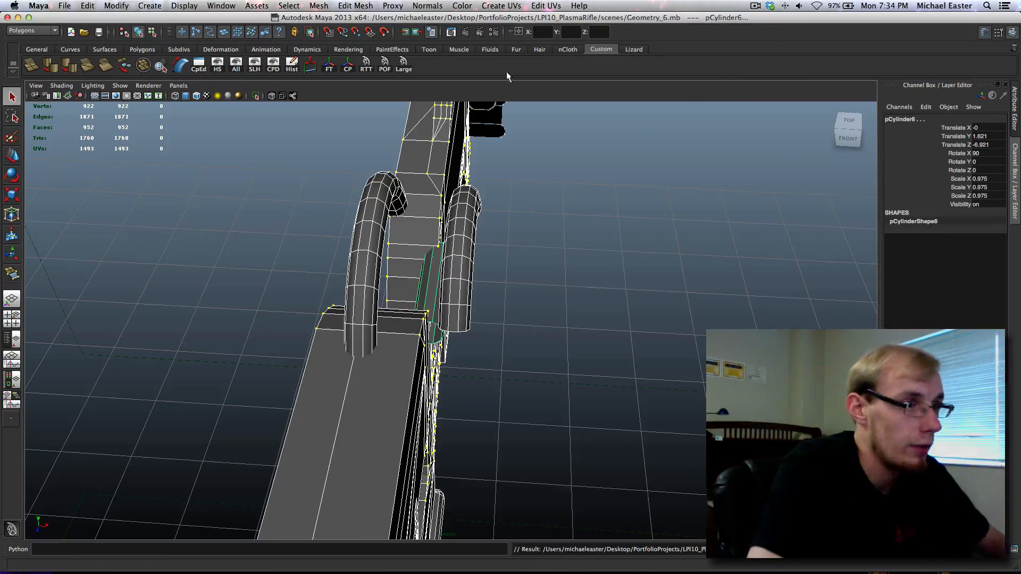
Move the outer curved tube sideways toward the rifle's centerline to match its position in the top-view reference.
alt+drag(564, 200, 501, 184)
click(351, 159)
alt+drag(524, 290, 613, 351)
click(556, 320)
middle_drag(685, 368, 656, 365)
key(space)
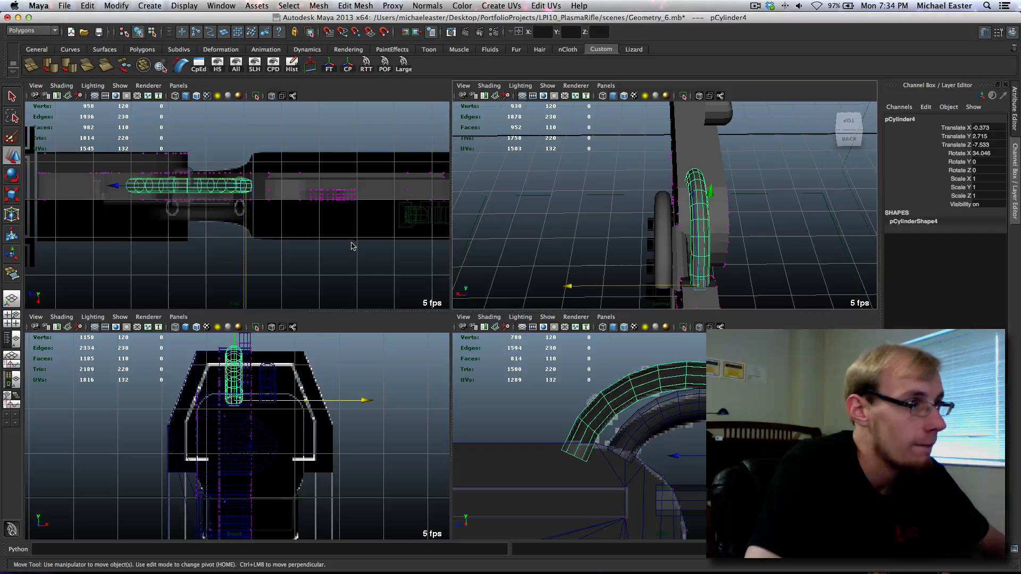
key(space)
alt+right_drag(352, 243, 609, 362)
middle_drag(671, 388, 606, 301)
Move the inner curved tube sideways to a Translate X of about 0.209, aligning it with the top-view reference.
click(606, 403)
middle_drag(708, 421, 702, 380)
key(space)
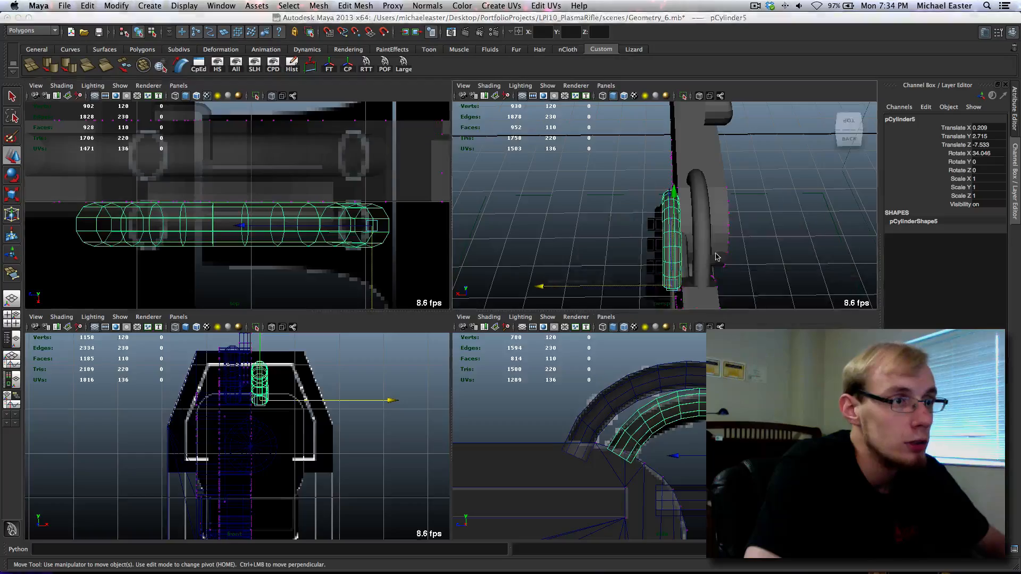
key(space)
Soften all edges of the cylindrical bar beneath the curved tubes.
alt+drag(684, 273, 796, 236)
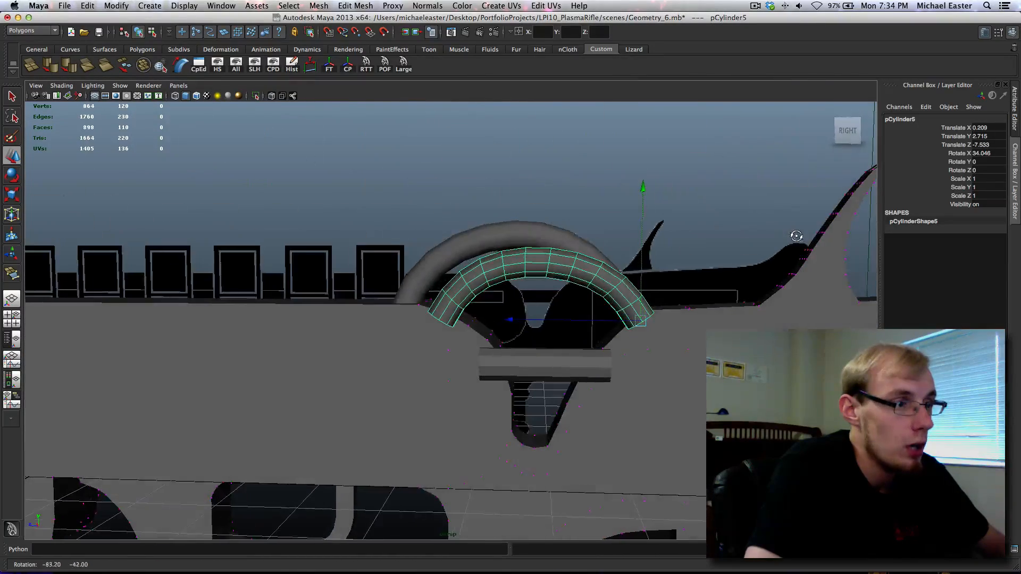
scroll(621, 292, down, 10)
alt+drag(380, 313, 419, 337)
scroll(478, 329, up, 5)
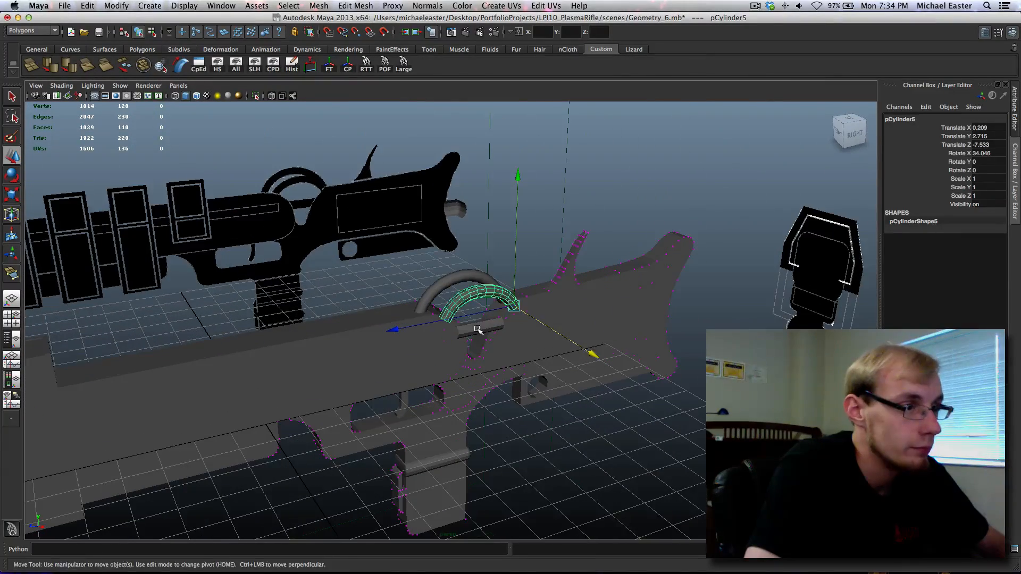
click(477, 330)
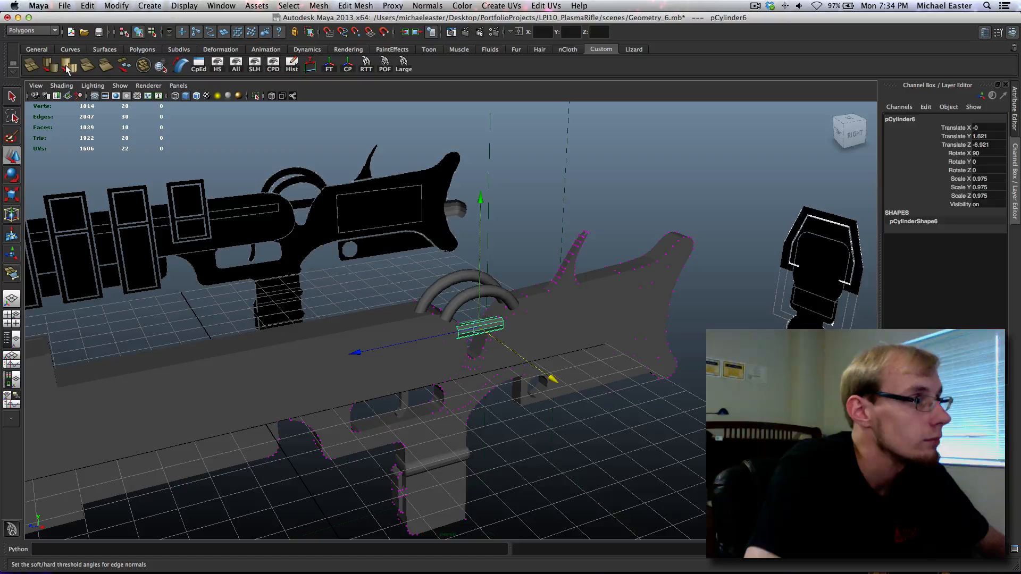
click(46, 69)
Harden the border edge loops at both ends of the cylindrical bar.
scroll(502, 329, up, 5)
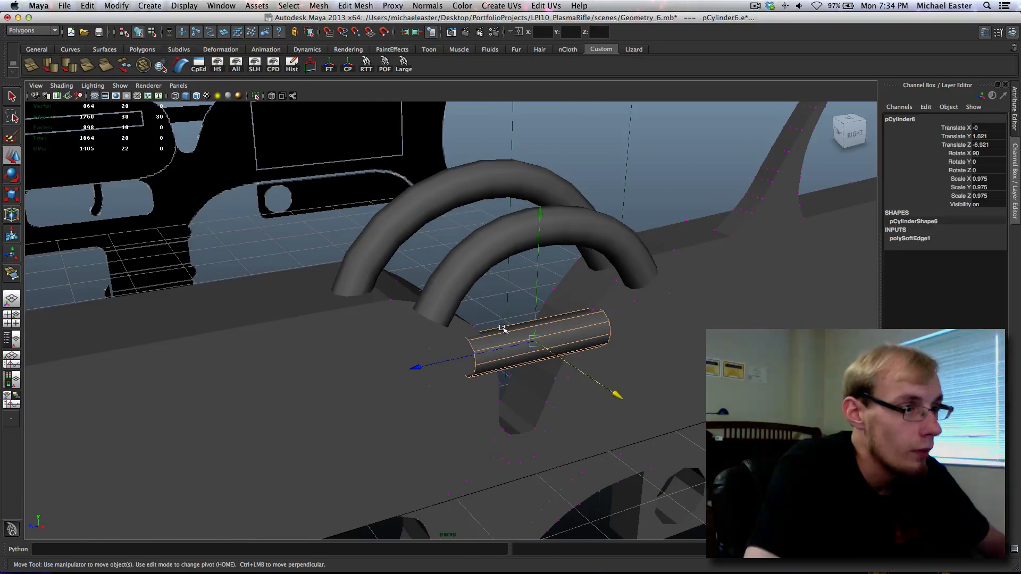
right_drag(499, 336, 477, 362)
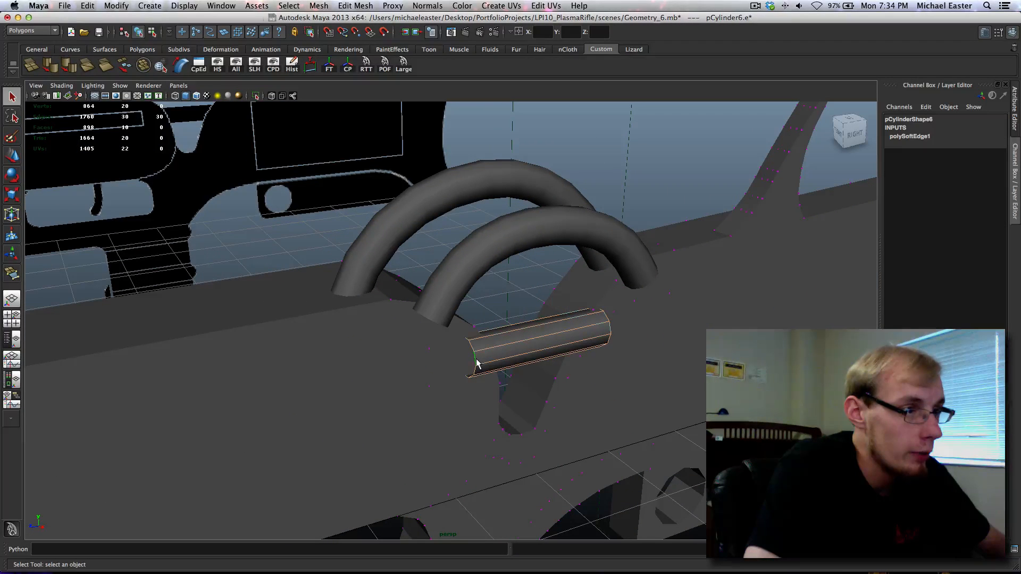
shift+right_drag(569, 327, 668, 364)
alt+drag(622, 369, 526, 339)
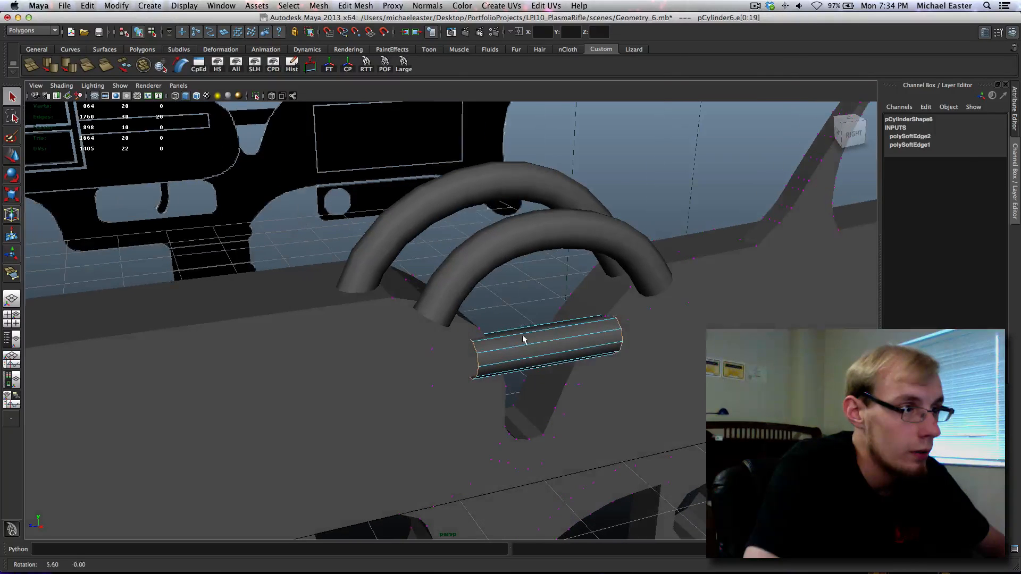
Harden the border edge loops at the ends of the inner curved tube.
click(441, 301)
right_drag(440, 304, 440, 284)
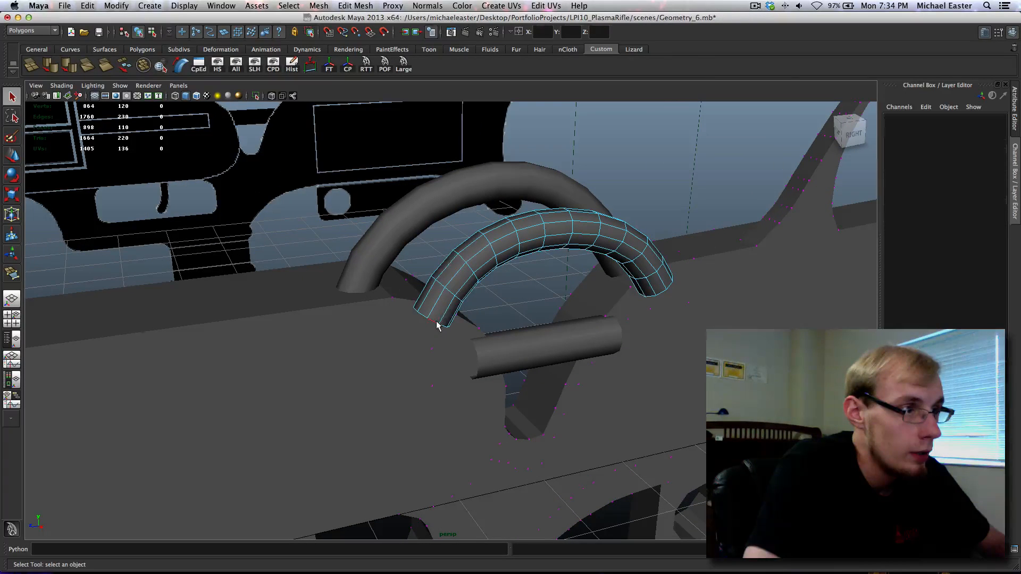
double_click(436, 322)
alt+drag(585, 331, 667, 355)
key(g)
Harden the border edge loops at both ends of the outer curved tube and return to object mode.
right_drag(665, 328, 733, 282)
click(681, 334)
click(735, 320)
right_click(724, 320)
alt+drag(734, 277, 740, 331)
key(4)
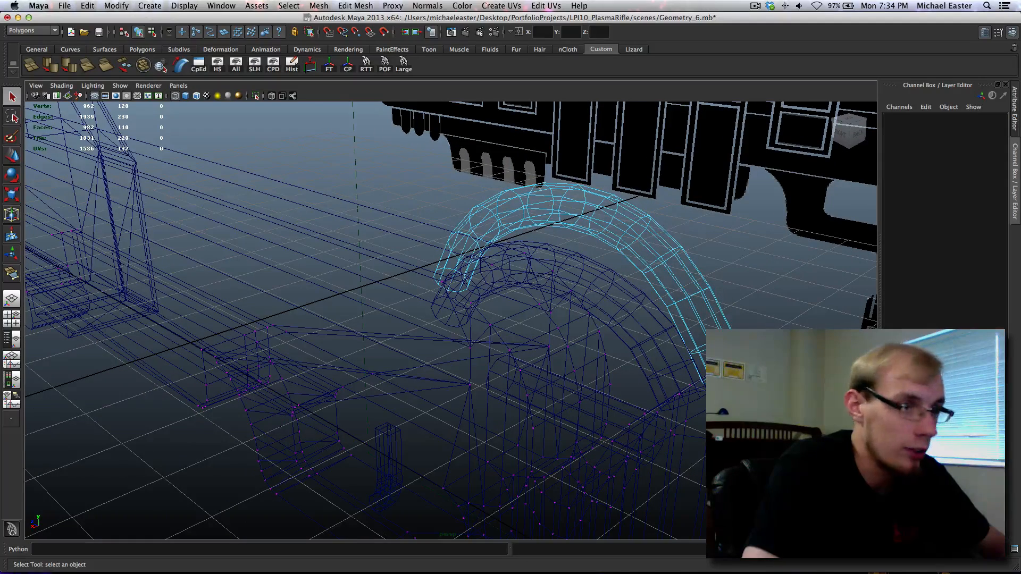
double_click(471, 312)
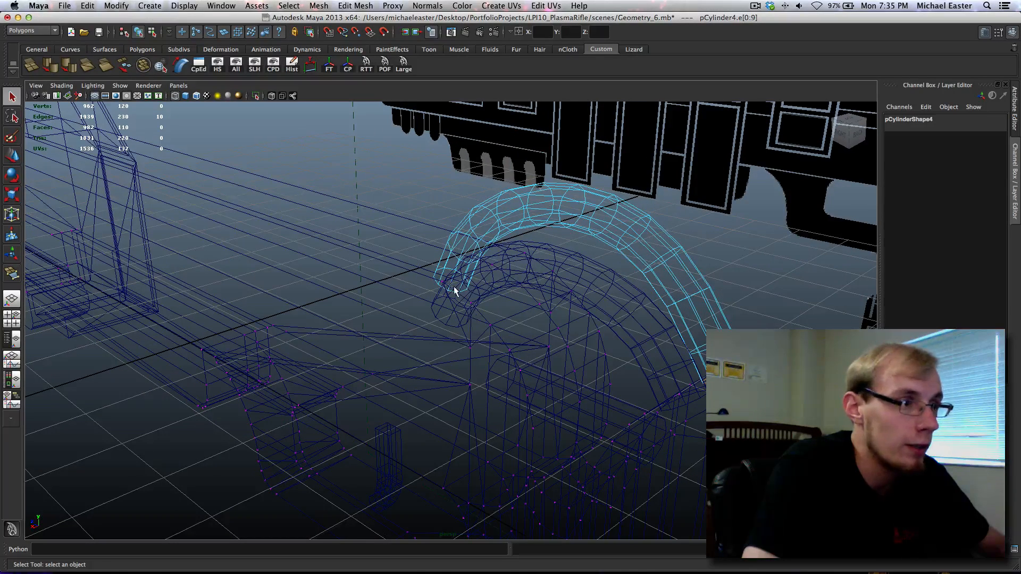
key(5)
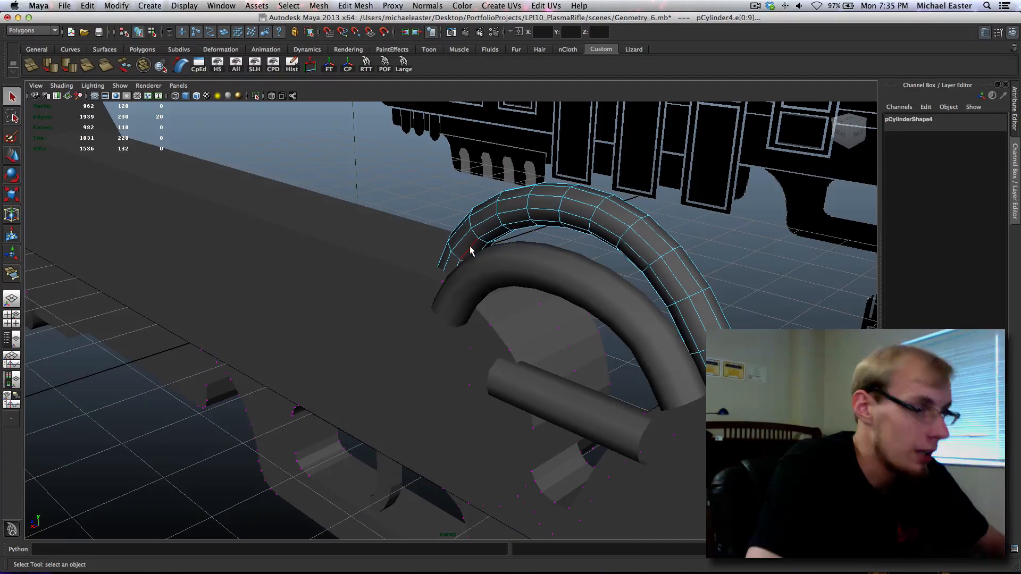
shift+right_click(640, 261)
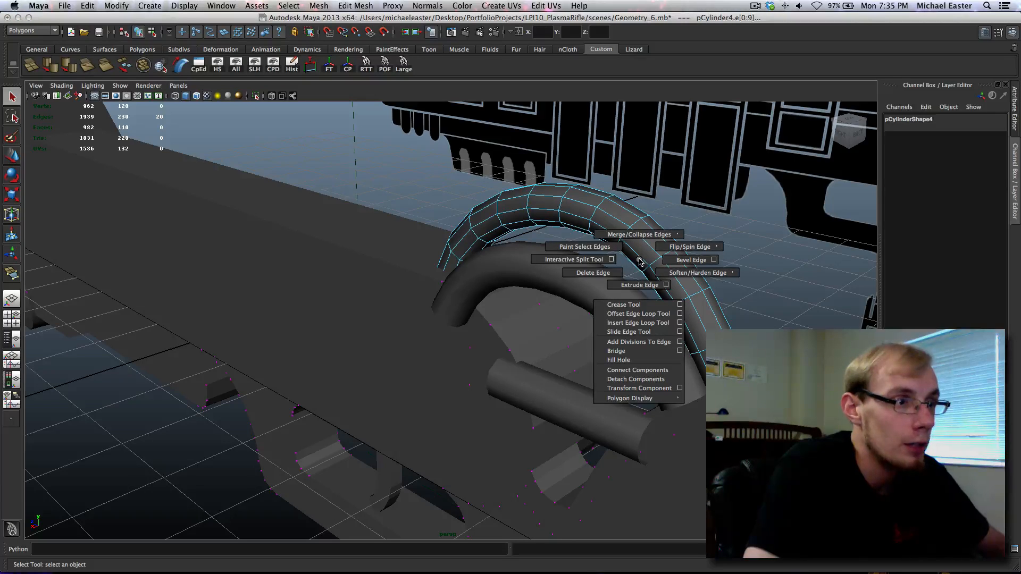
shift+right_drag(696, 278, 757, 316)
alt+drag(553, 226, 620, 219)
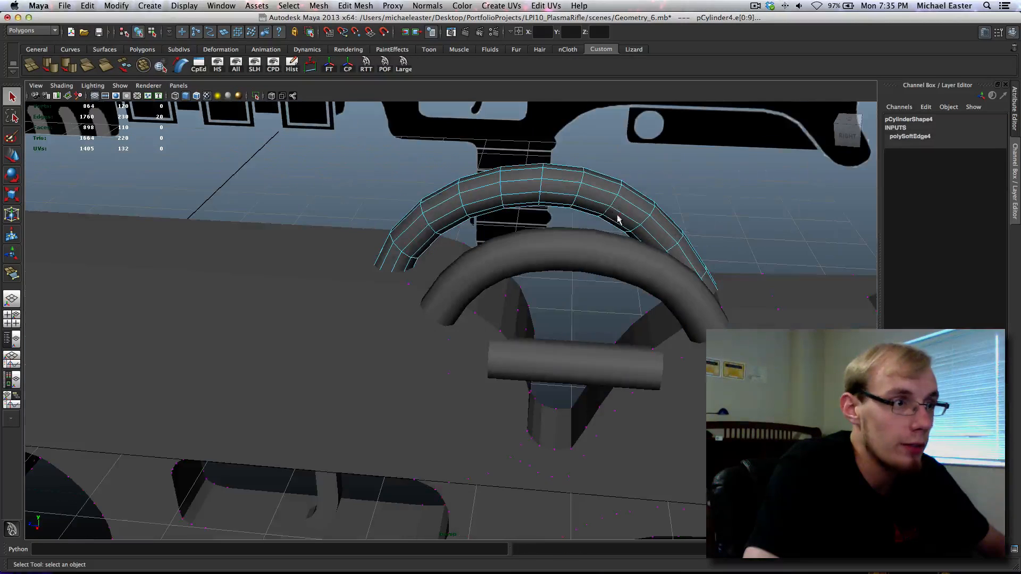
right_drag(565, 187, 611, 175)
click(428, 276)
Select every object in the scene, delete the construction history, and clear the selection.
alt+drag(429, 276, 518, 237)
scroll(519, 237, down, 2)
key(shift+super+a)
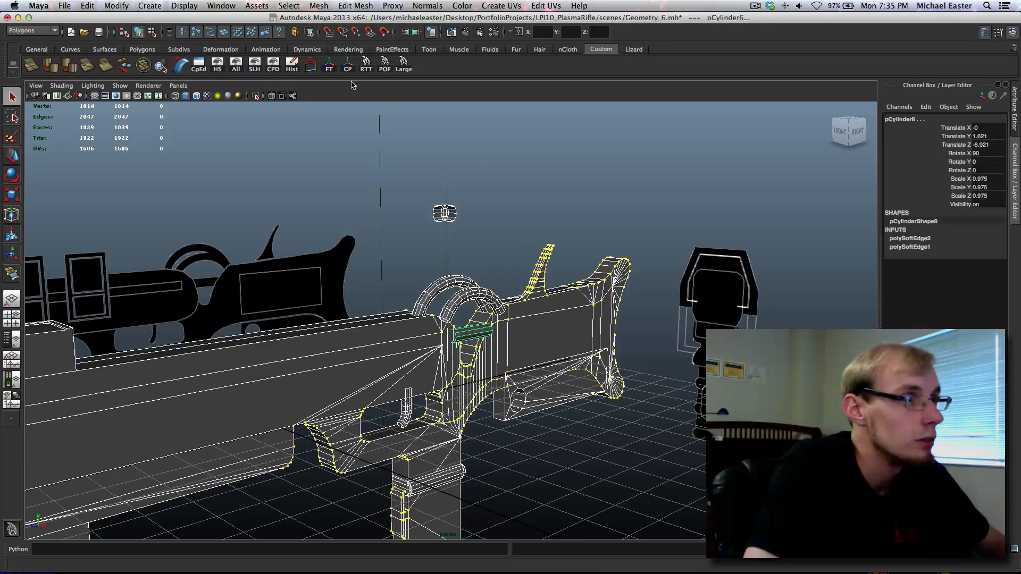
click(290, 72)
alt+drag(426, 319, 490, 338)
click(584, 473)
alt+middle_drag(542, 399, 805, 313)
scroll(611, 315, down, 5)
alt+drag(601, 317, 571, 332)
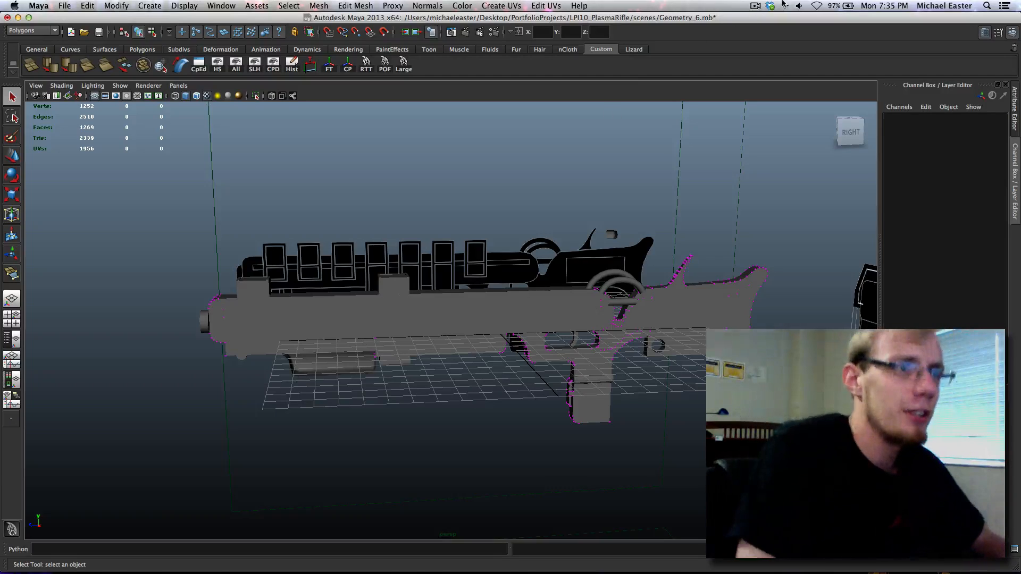
click(757, 6)
click(756, 6)
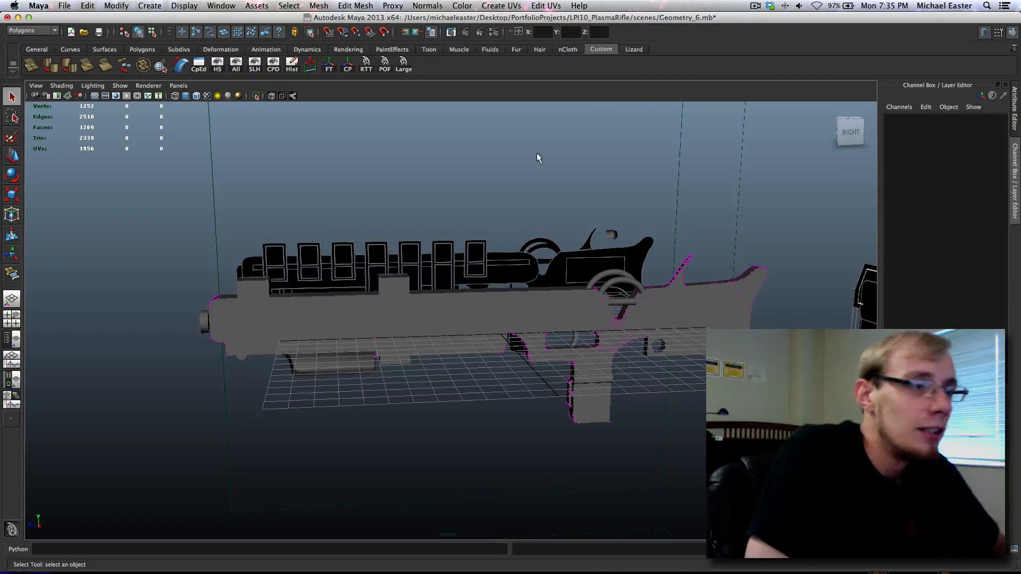
Duplicate the rounded peg beneath the rifle's front end and move the copy to Translate Z -0.751, matching the side-view reference.
alt+middle_drag(539, 159, 568, 231)
scroll(556, 287, up, 5)
alt+drag(233, 299, 499, 317)
alt+middle_drag(504, 317, 237, 243)
alt+drag(237, 242, 391, 255)
alt+middle_drag(390, 254, 347, 188)
alt+middle_drag(498, 251, 318, 245)
alt+middle_drag(533, 279, 505, 244)
alt+drag(534, 308, 494, 266)
click(492, 266)
key(f)
mouse_move(494, 311)
alt+mouse_down()
mouse_move(455, 280)
mouse_move(482, 297)
alt+mouse_up()
key(space)
key(space)
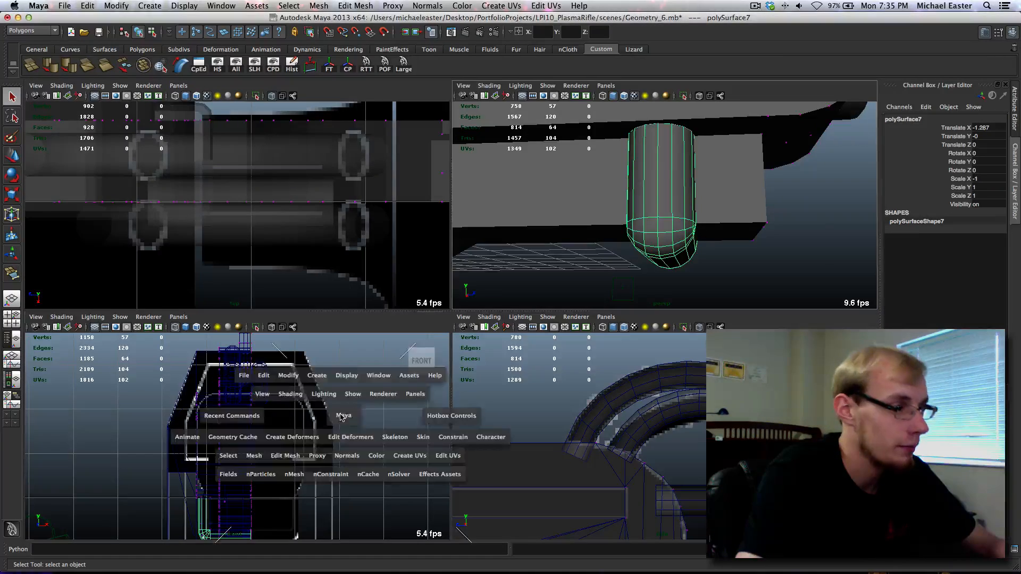
key(space)
key(space)
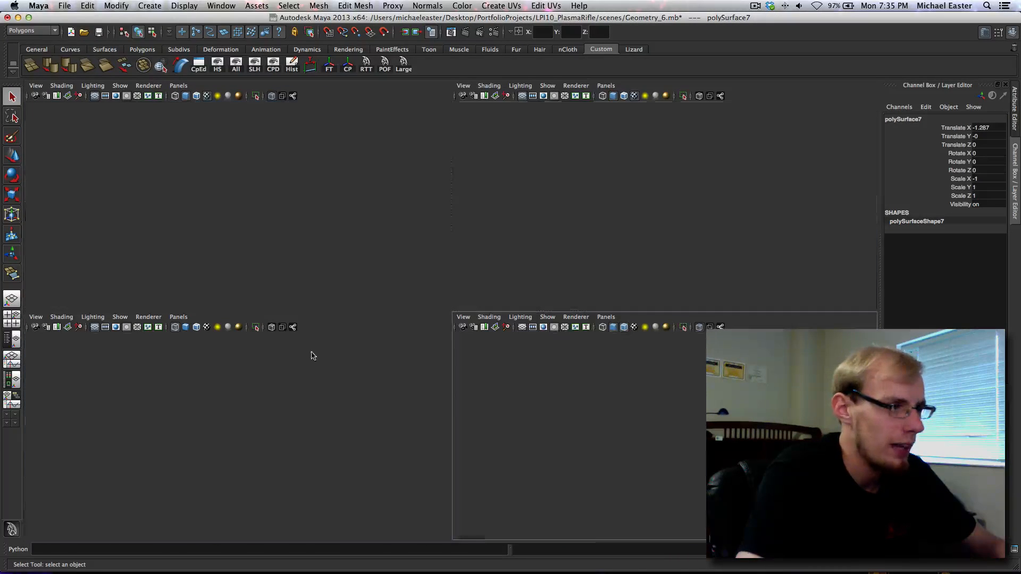
alt+middle_drag(449, 375, 374, 211)
alt+middle_drag(338, 463, 378, 293)
key(f)
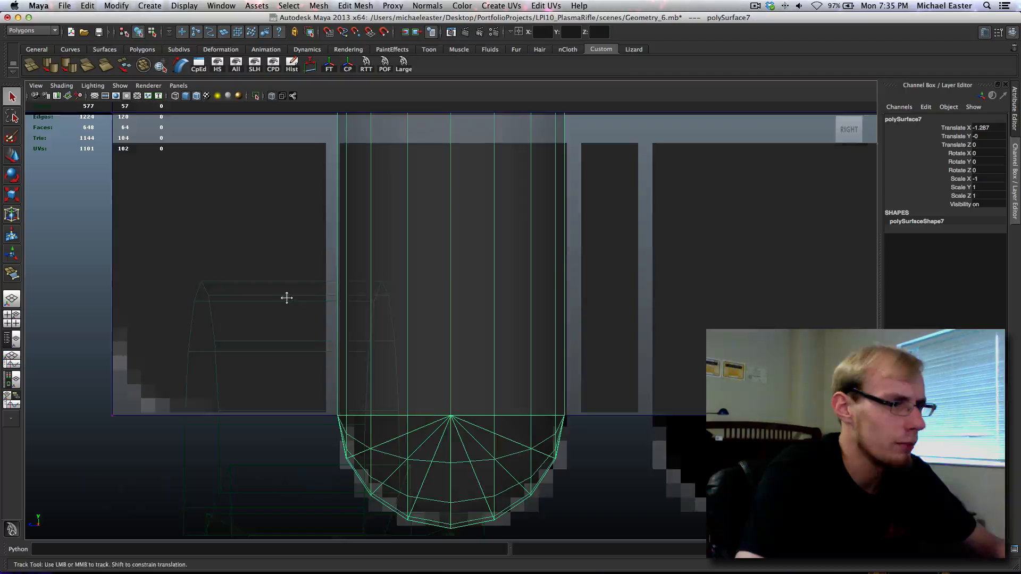
alt+middle_drag(283, 264, 293, 212)
key(w)
scroll(551, 352, down, 10)
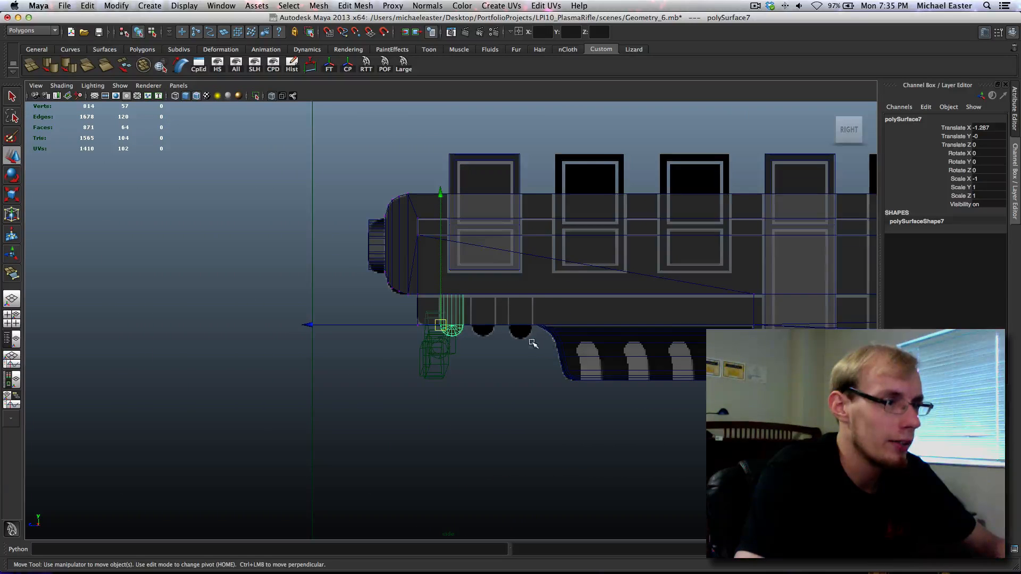
scroll(519, 371, up, 3)
middle_drag(487, 362, 510, 358)
key(f)
Duplicate the second rounded peg and move the copy to Translate Z -1.628 over the third peg in the reference.
key(ctrl+d)
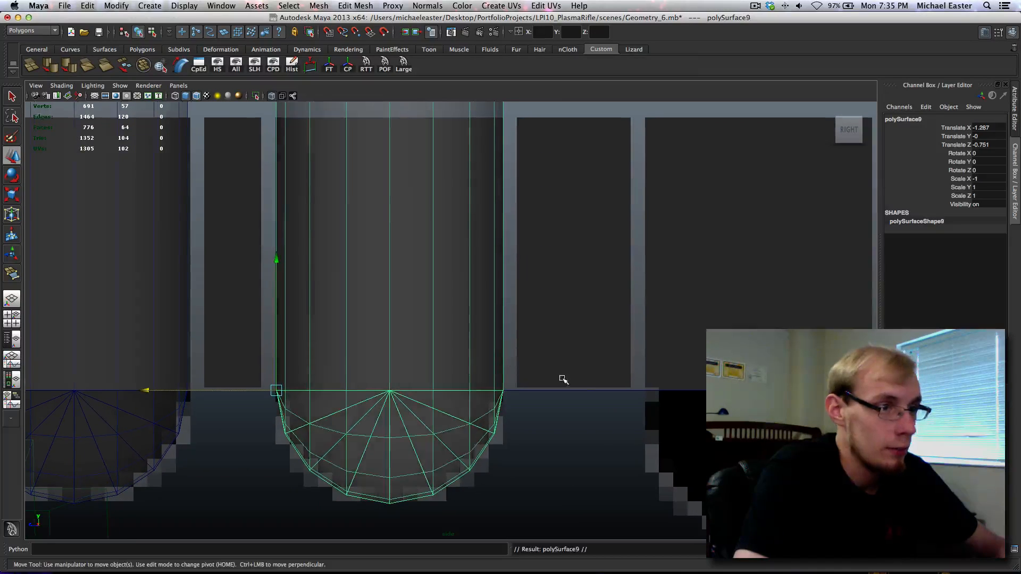
middle_drag(562, 378, 932, 380)
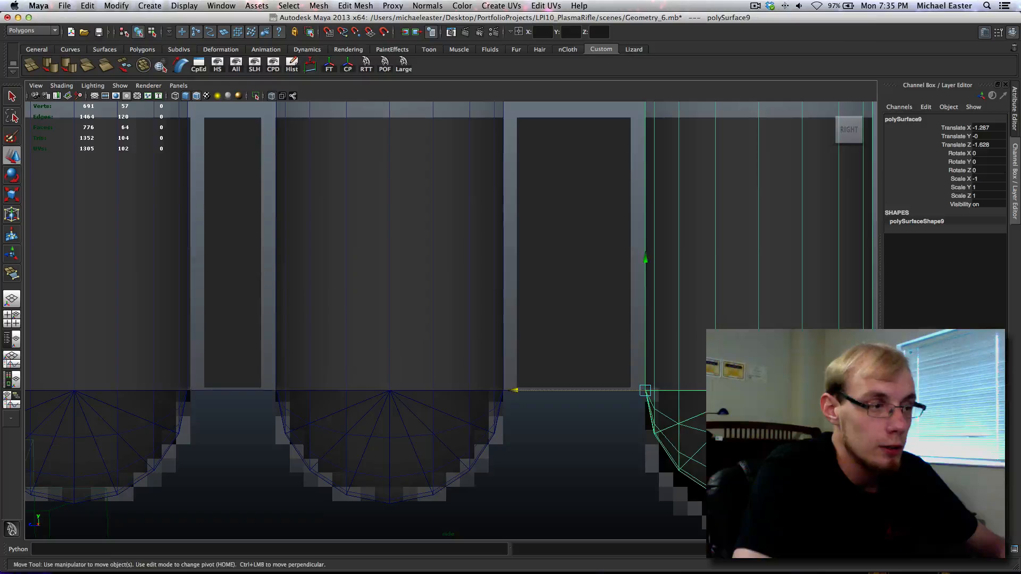
scroll(606, 322, down, 6)
scroll(669, 338, up, 8)
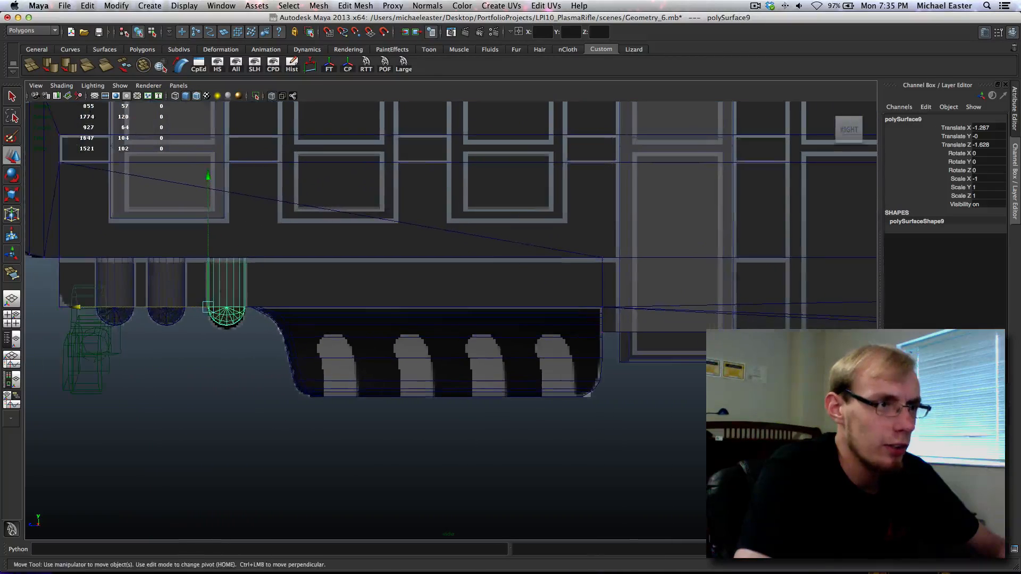
Duplicate the tall framed block twice along the barrel, placing the copies at Translate Z 4.231 and 1.713.
click(594, 367)
alt+middle_drag(669, 410, 763, 394)
key(super+d)
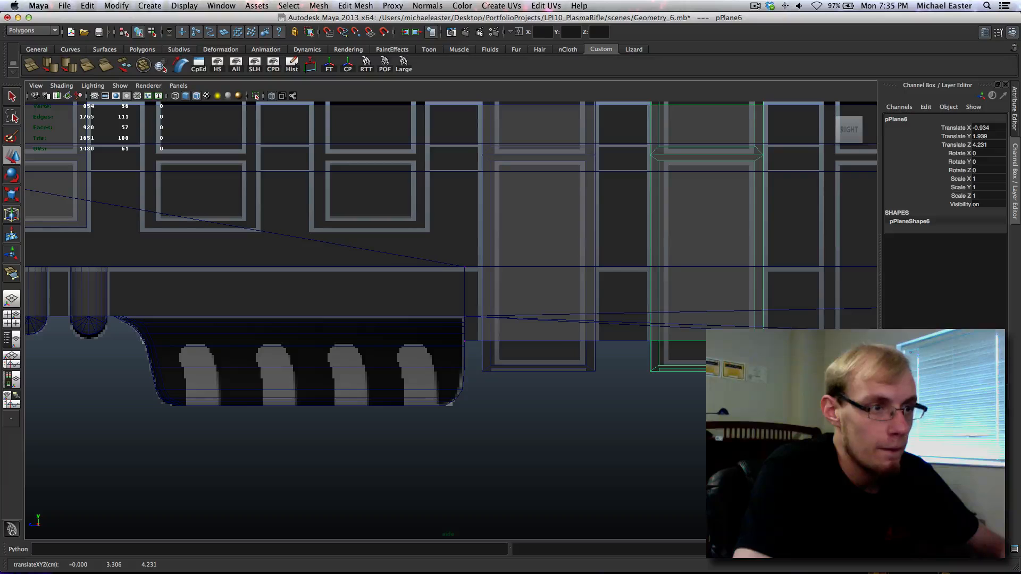
alt+middle_drag(810, 372, 531, 372)
key(super+d)
middle_drag(524, 417, 699, 421)
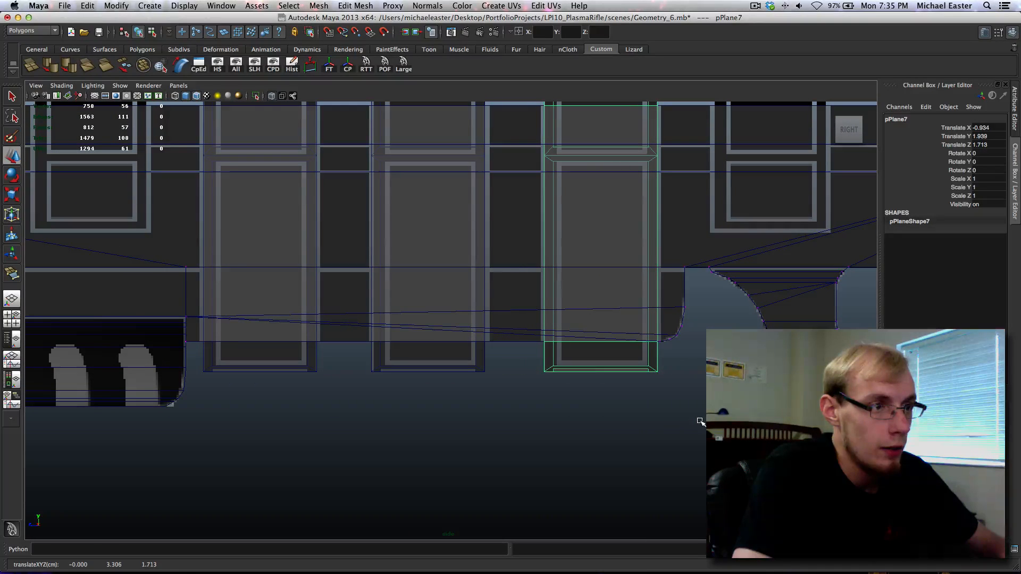
Duplicate the short framed block at the barrel's front twice onto the next two reference blocks, the second copy at Translate Z 9.152.
alt+middle_drag(500, 299, 714, 440)
mouse_move(262, 222)
alt+middle_down()
mouse_move(495, 329)
mouse_move(677, 372)
alt+middle_up()
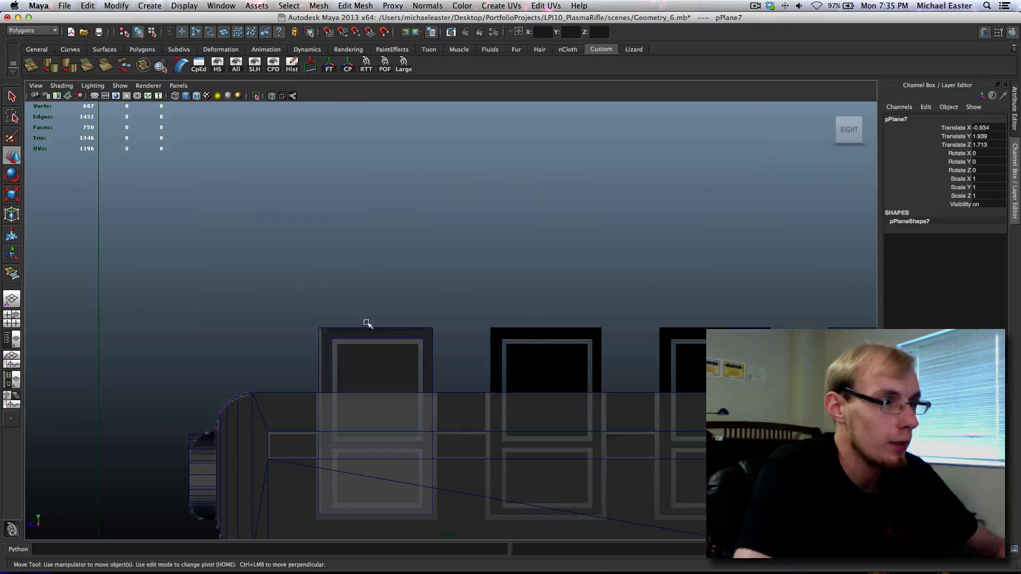
drag(442, 352, 442, 352)
alt+middle_drag(470, 340, 443, 314)
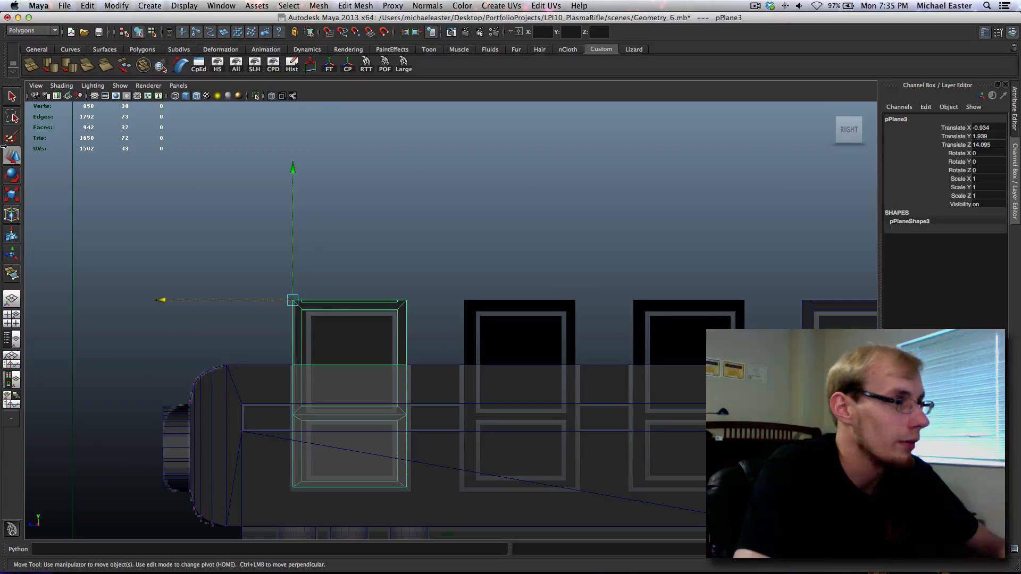
key(ctrl+d)
middle_drag(506, 392, 326, 290)
key(ctrl+d)
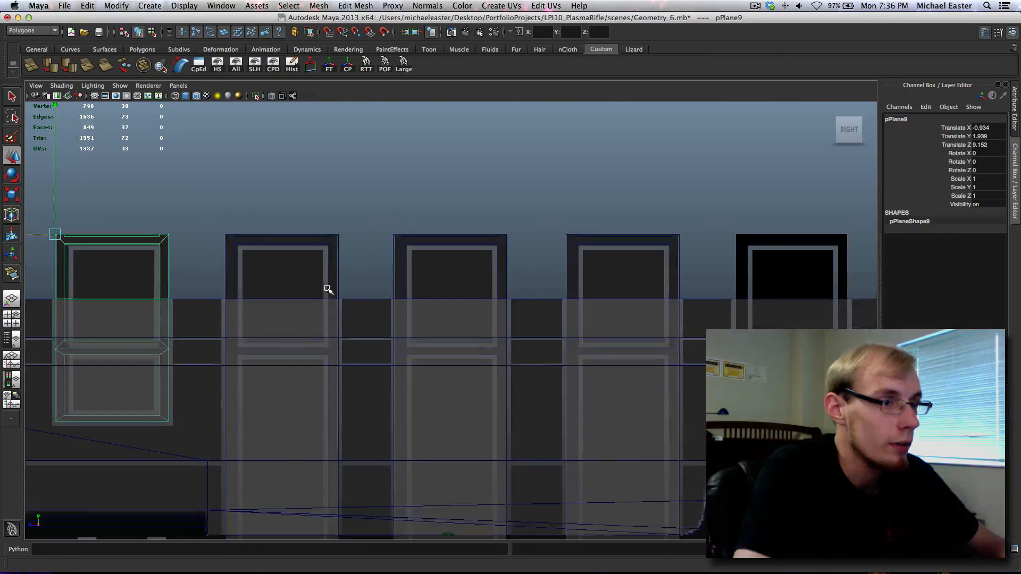
Duplicate the short framed block again and align it with the reference behind the tall blocks, at Translate Z -0.756.
scroll(424, 298, down, 5)
key(ctrl+d)
middle_drag(449, 278, 767, 314)
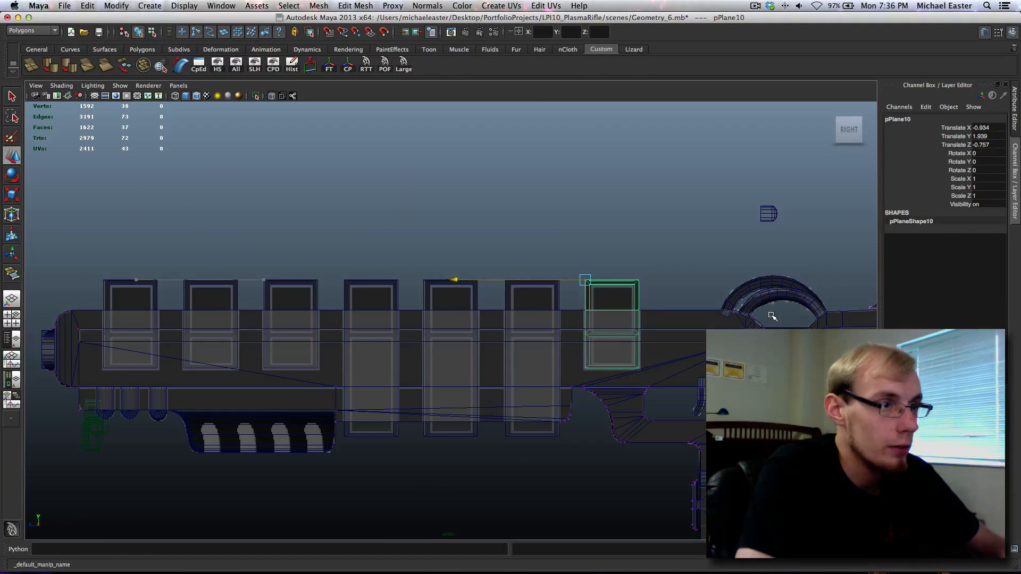
alt+middle_drag(771, 317, 610, 315)
scroll(556, 280, up, 8)
alt+middle_drag(497, 258, 519, 294)
mouse_move(478, 242)
middle_down()
mouse_move(496, 242)
mouse_move(486, 243)
middle_up()
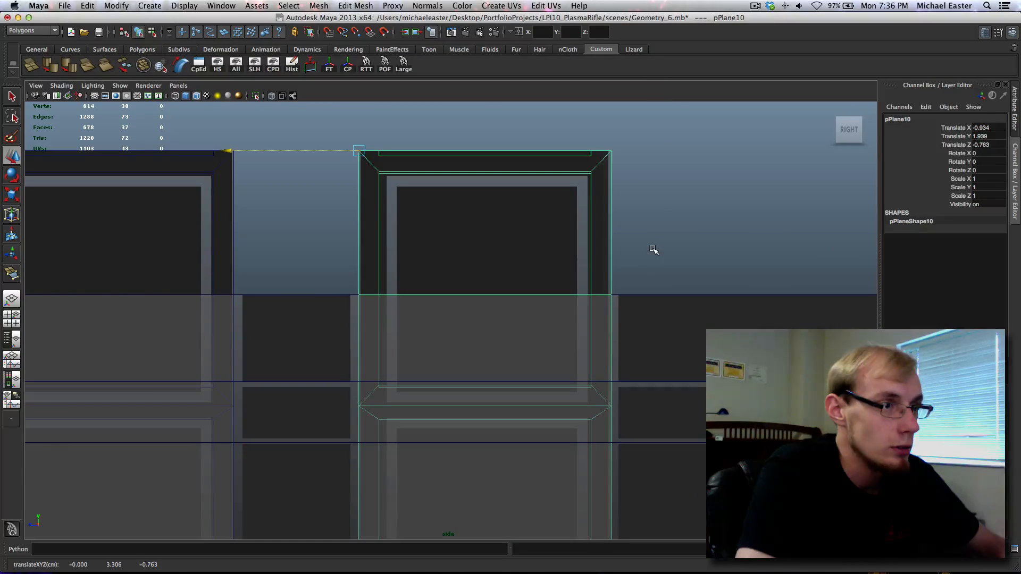
middle_drag(654, 250, 655, 250)
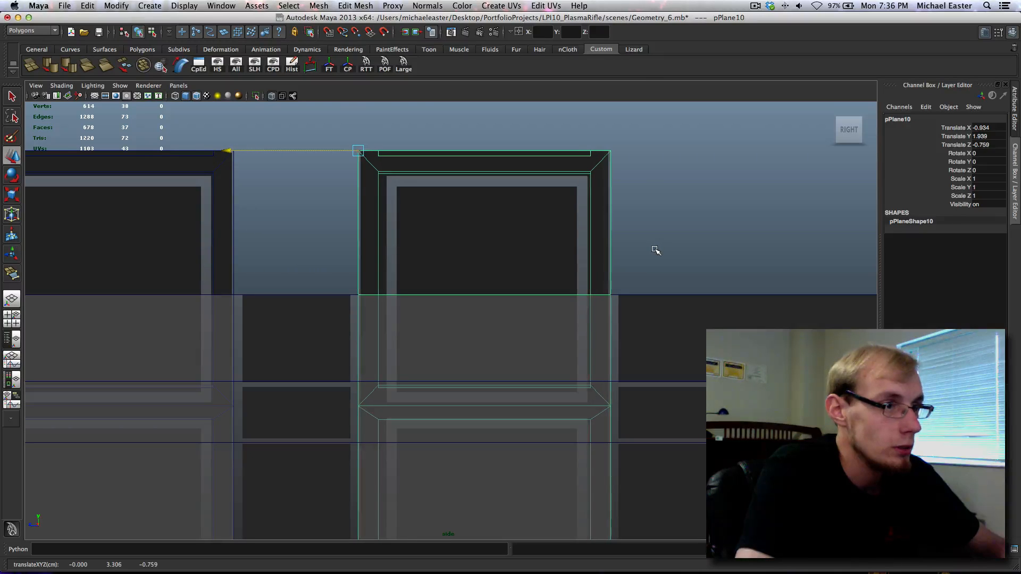
alt+right_drag(655, 251, 605, 249)
click(621, 280)
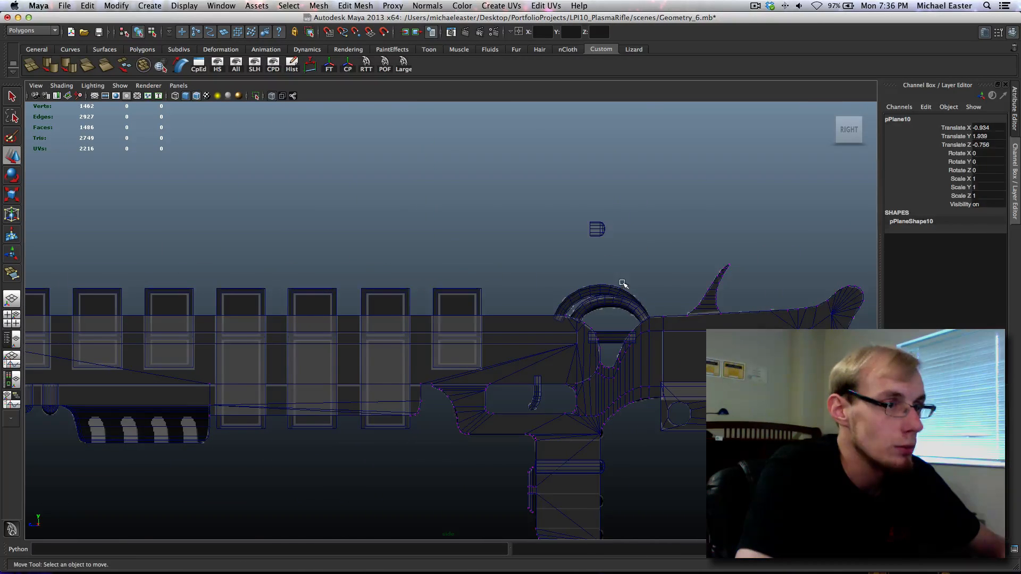
Select the three rounded pegs in the perspective view and soften all their edges.
alt+middle_drag(704, 305, 498, 242)
key(space)
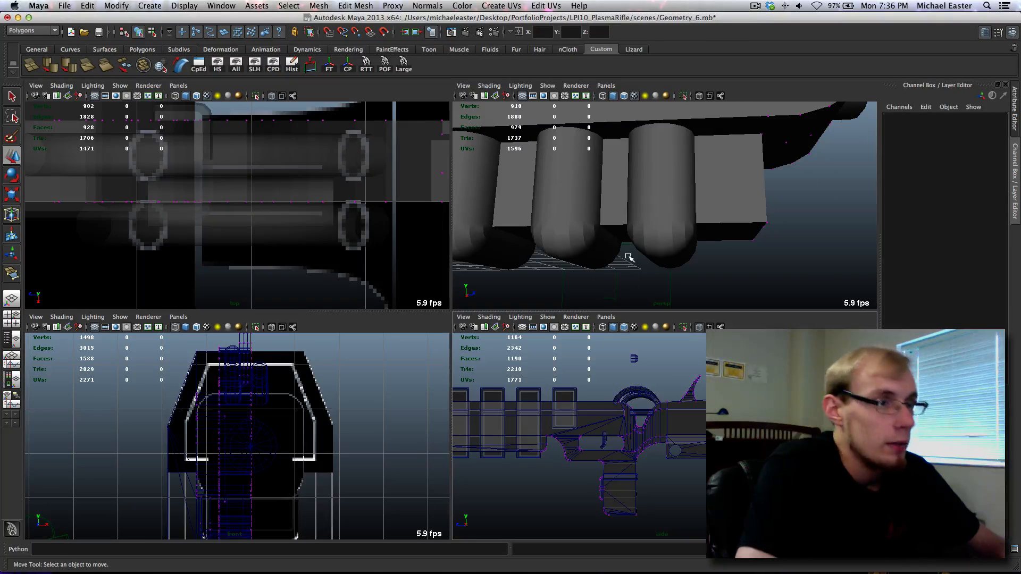
key(space)
click(440, 336)
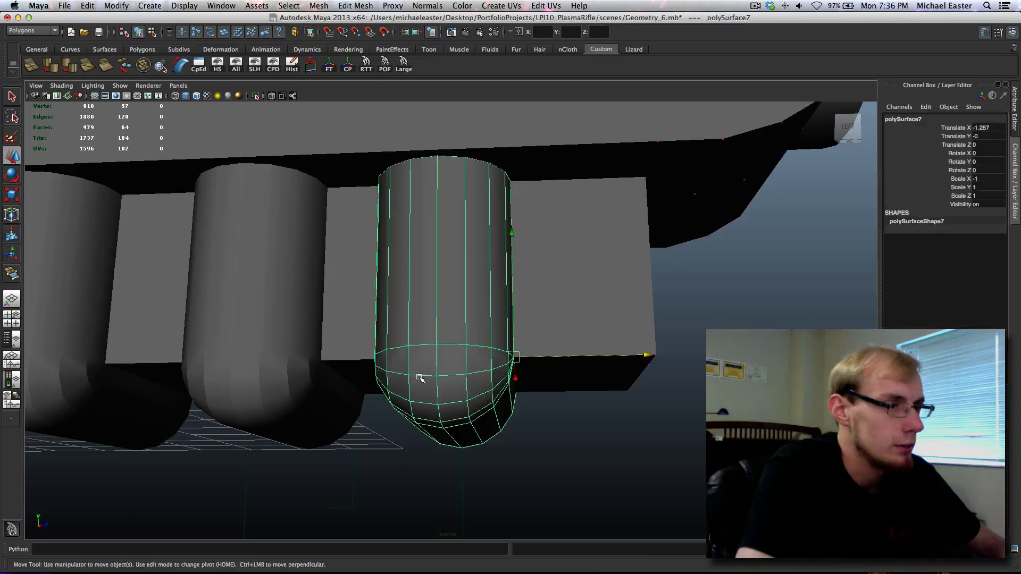
alt+middle_drag(419, 378, 440, 356)
shift+click(300, 341)
alt+middle_drag(166, 328, 321, 338)
shift+click(229, 332)
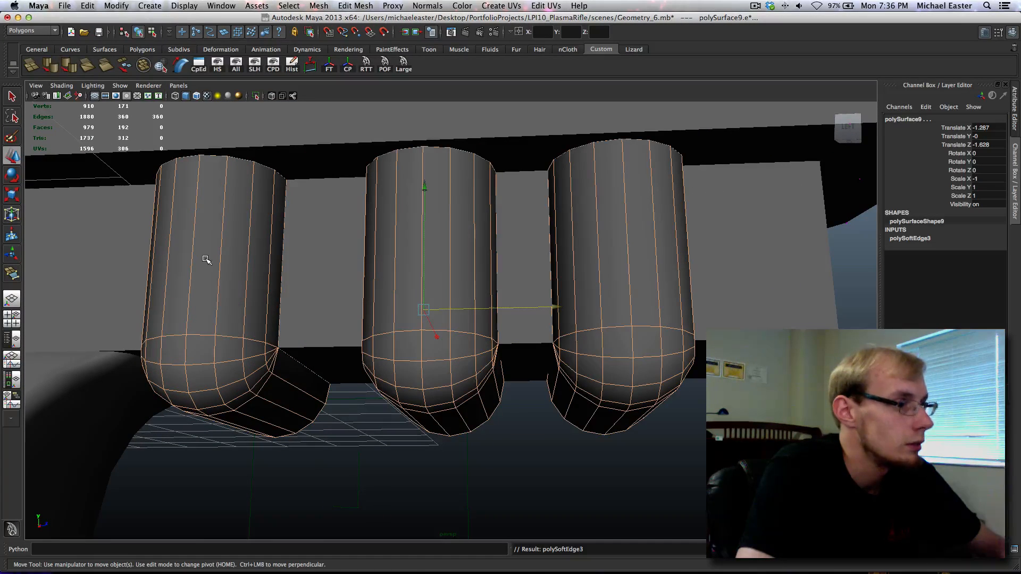
Select the border edge loops at both open ends of all three rounded pegs and harden them.
right_drag(207, 259, 205, 229)
key(q)
drag(237, 158, 358, 167)
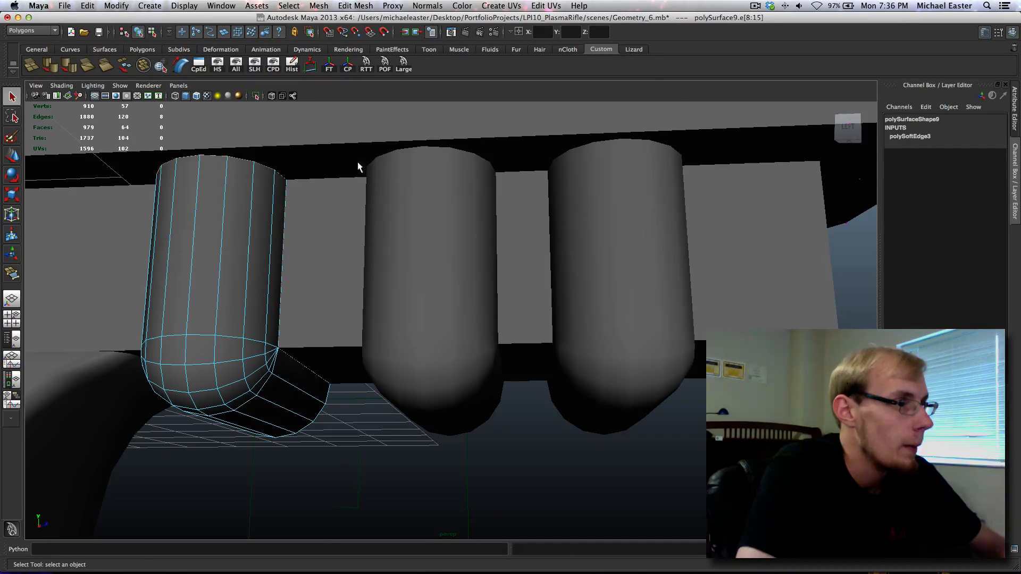
shift+double_click(320, 416)
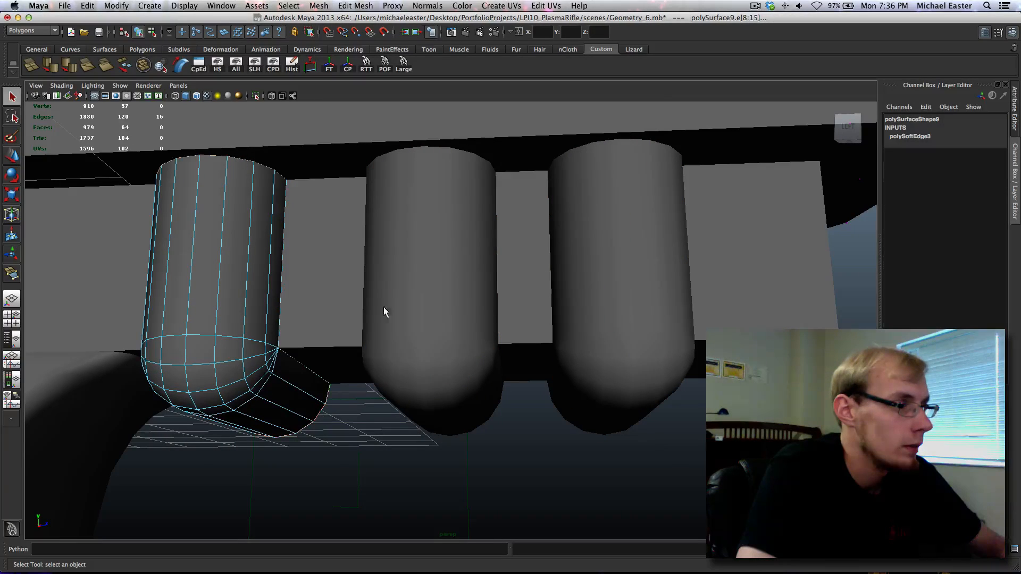
right_click(433, 254)
right_drag(435, 213, 435, 214)
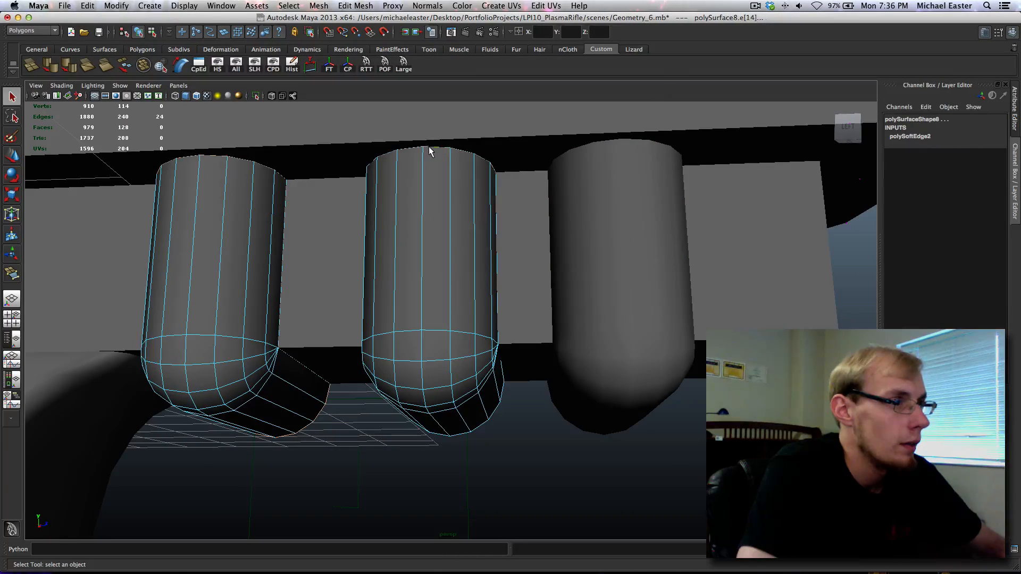
shift+double_click(451, 401)
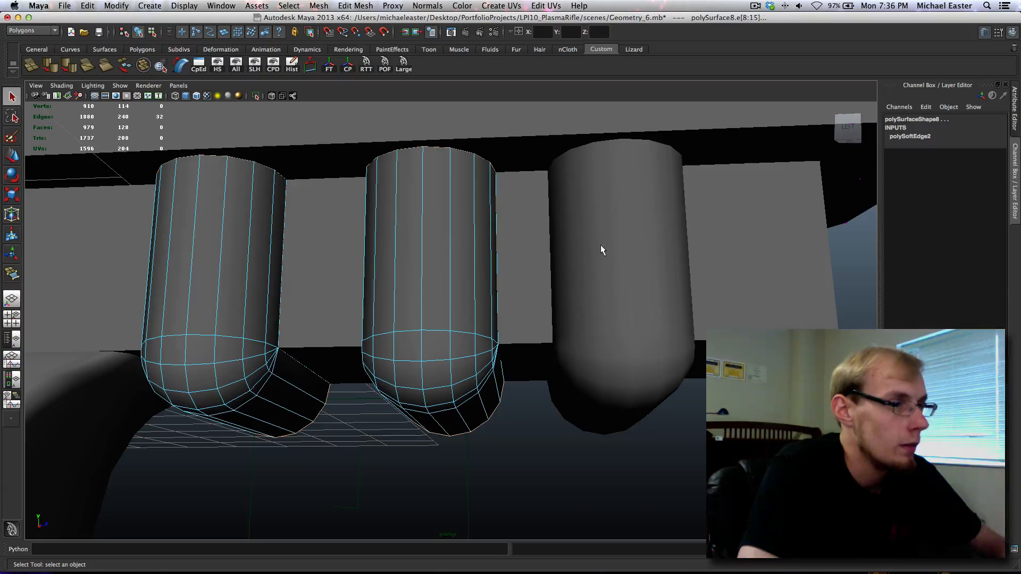
right_drag(601, 219, 603, 163)
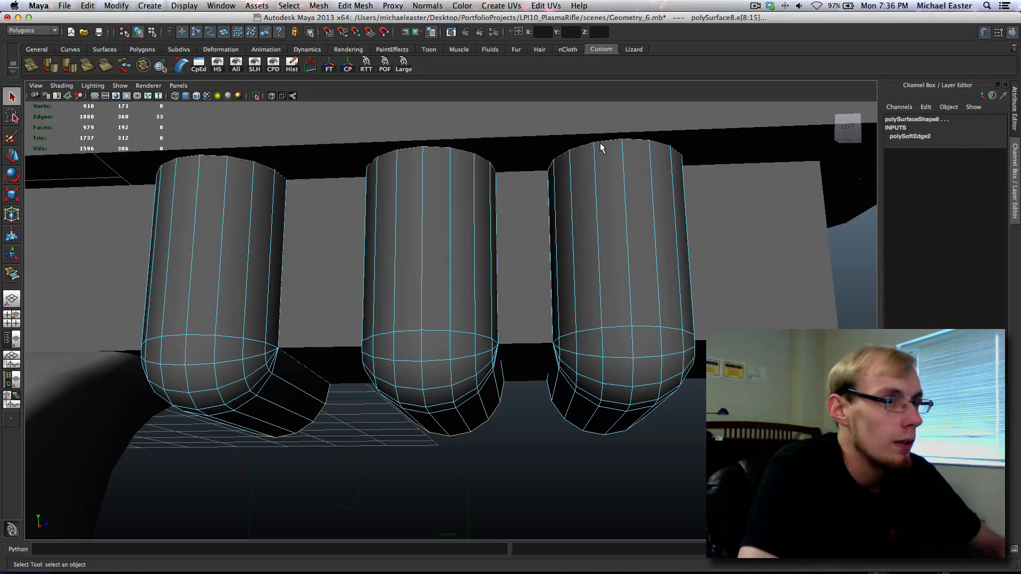
shift+double_click(547, 421)
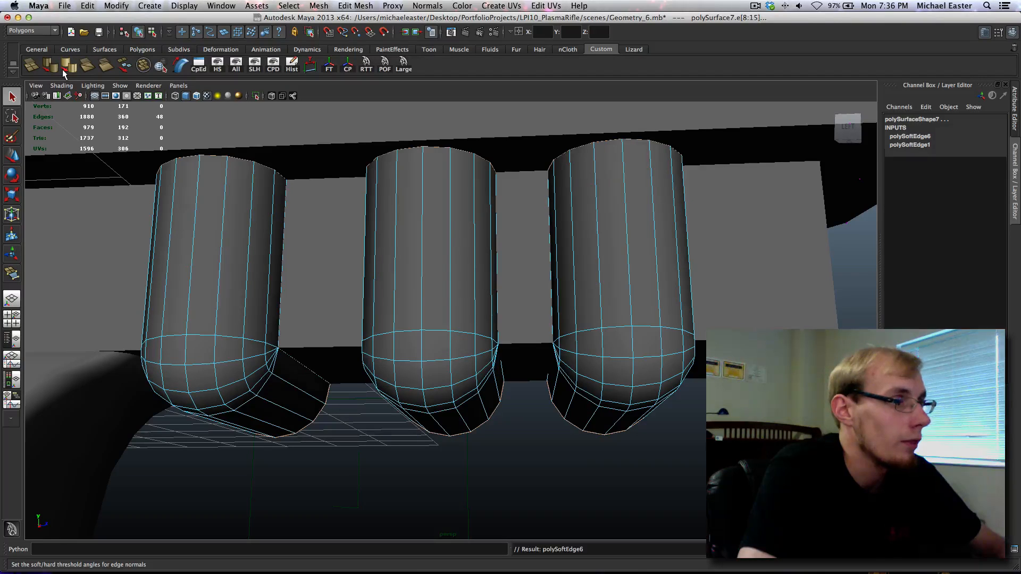
Harden the border edge loop at the middle peg's upper open end again and return to object mode.
alt+drag(319, 337, 280, 336)
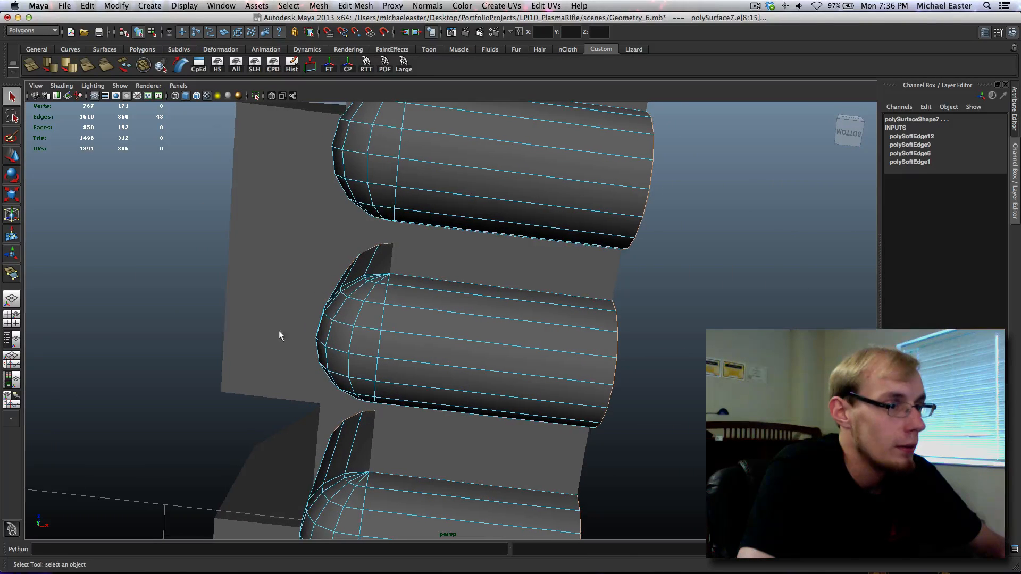
double_click(617, 351)
right_drag(573, 373, 607, 343)
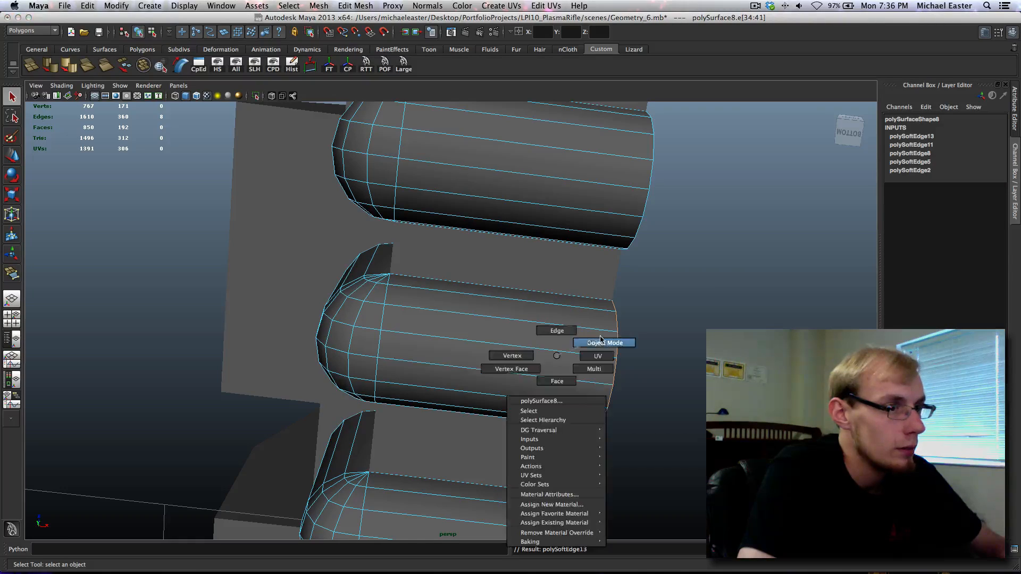
Examine the whole rifle from several angles, from the rounded pegs and framed blocks back to the grip and stock.
click(683, 385)
alt+drag(683, 385, 572, 399)
click(580, 385)
alt+drag(636, 424, 489, 408)
right_drag(346, 345, 319, 370)
click(270, 326)
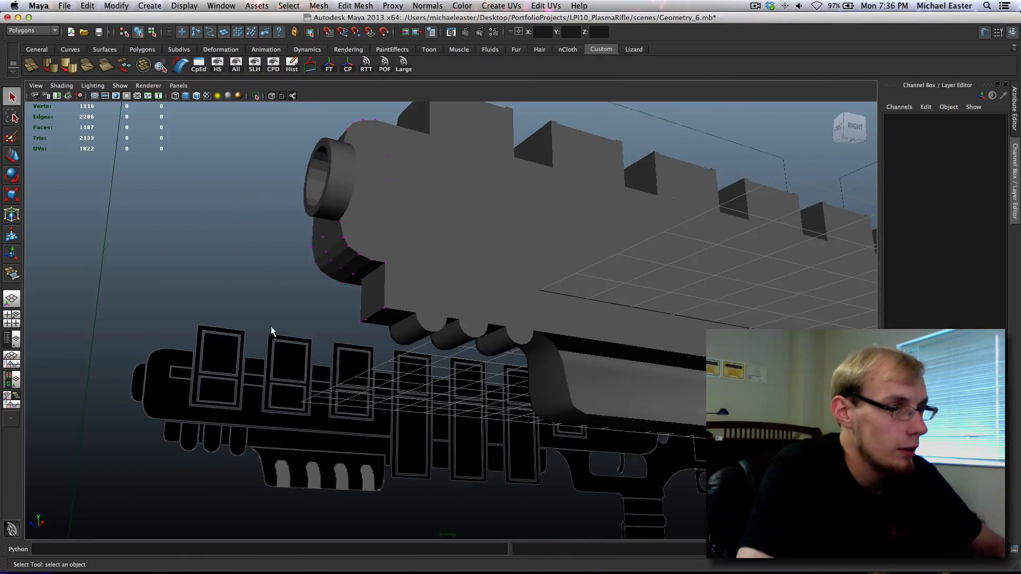
alt+drag(270, 326, 446, 358)
alt+right_drag(447, 358, 532, 417)
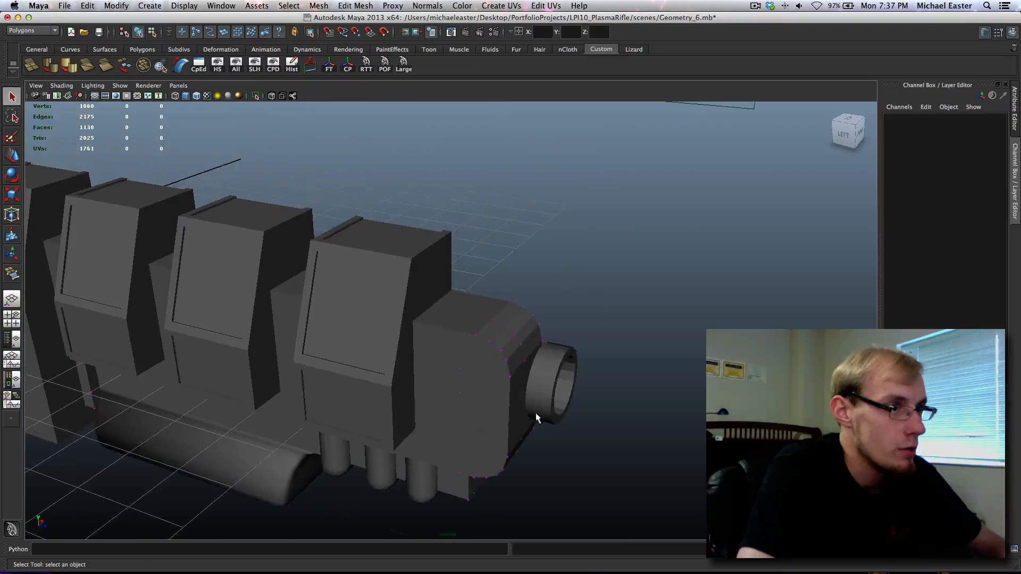
alt+drag(532, 417, 492, 410)
alt+right_drag(492, 409, 425, 396)
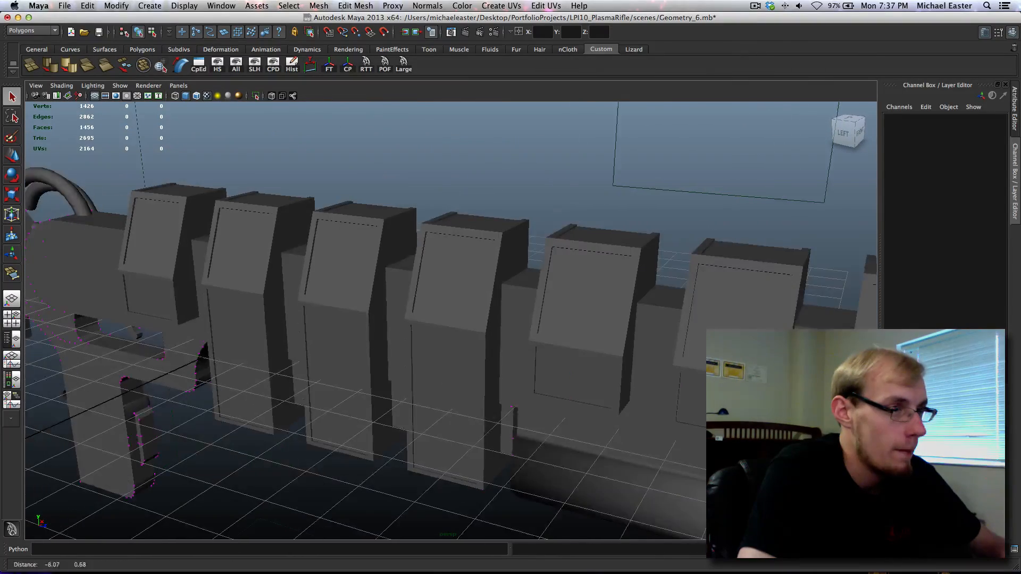
alt+middle_drag(426, 396, 603, 322)
alt+right_drag(603, 322, 422, 292)
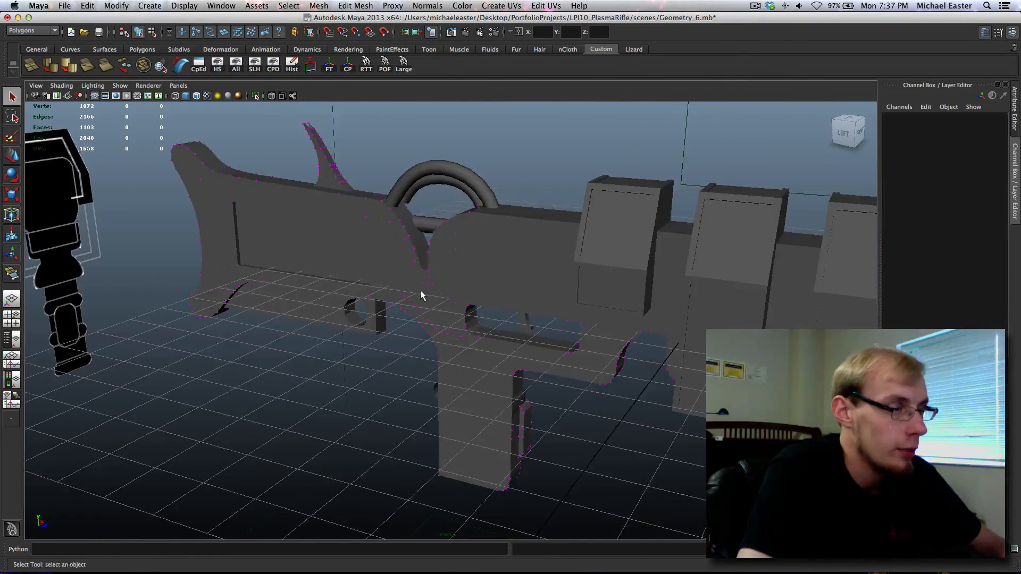
alt+drag(422, 292, 479, 319)
alt+right_drag(479, 319, 444, 361)
Select the rounded band around the grip and examine its fit from the front against the reference drawing.
click(443, 361)
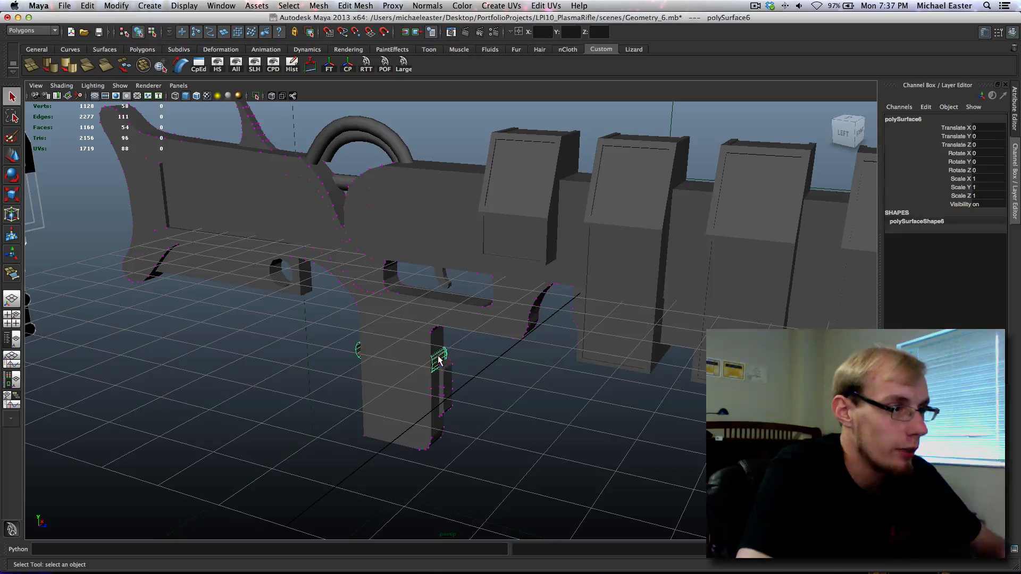
key(f)
key(space)
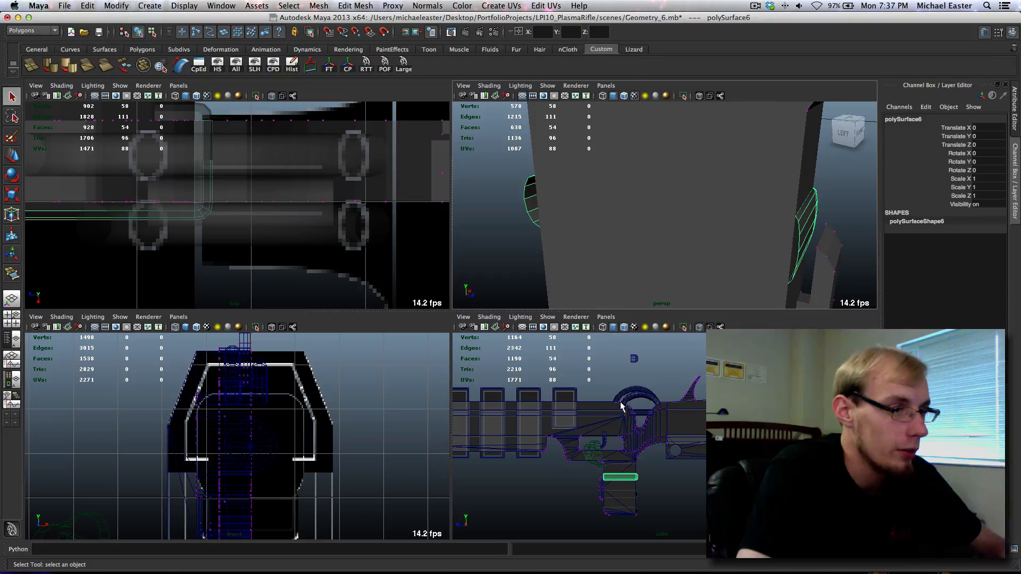
scroll(745, 262, down, 10)
mouse_move(745, 262)
alt+middle_down()
mouse_move(649, 239)
mouse_move(550, 251)
mouse_move(668, 249)
mouse_move(758, 262)
alt+middle_up()
scroll(546, 242, up, 5)
scroll(543, 235, down, 5)
key(space)
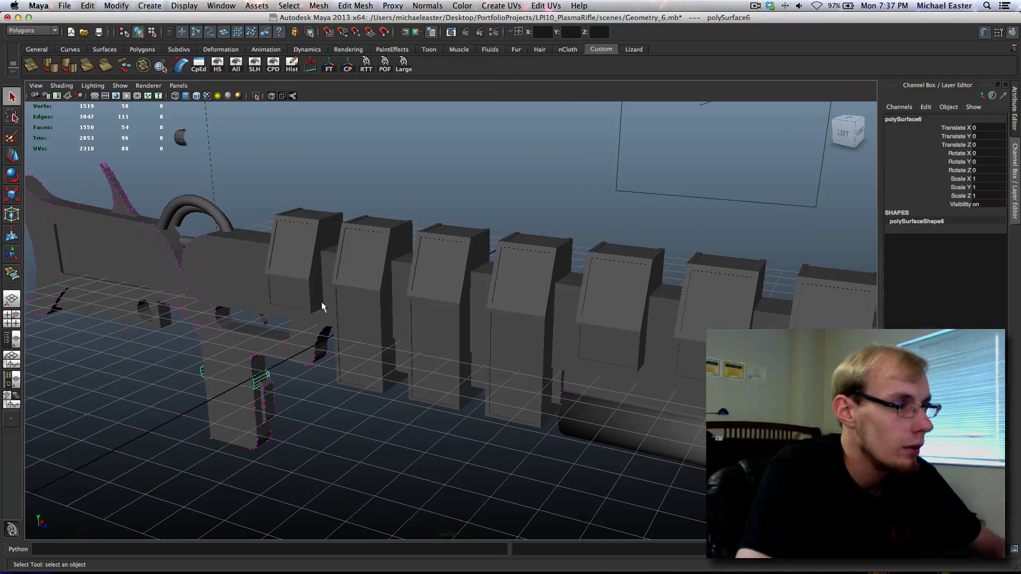
key(f)
alt+drag(551, 386, 595, 379)
alt+right_drag(595, 379, 618, 384)
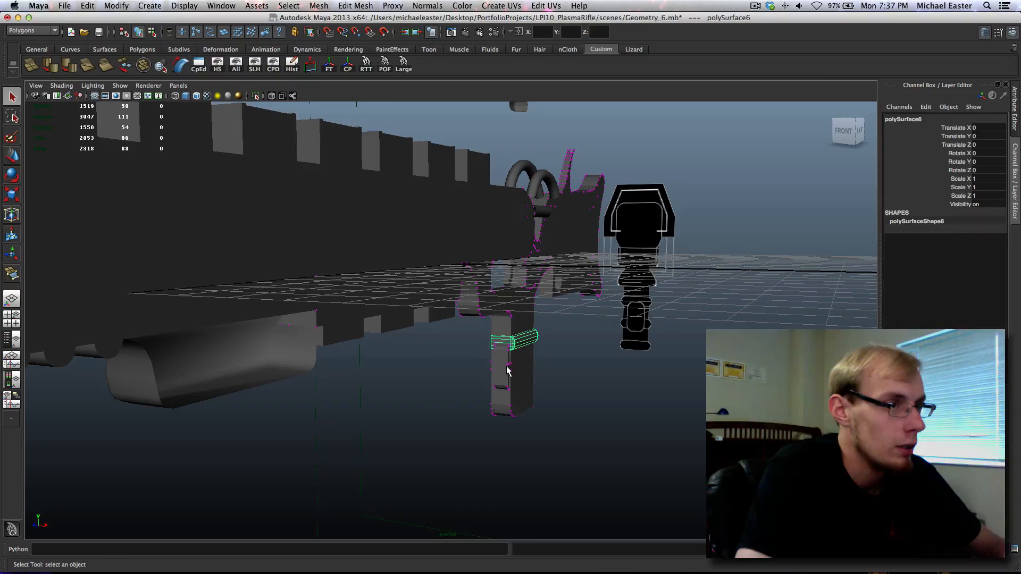
alt+drag(508, 370, 662, 361)
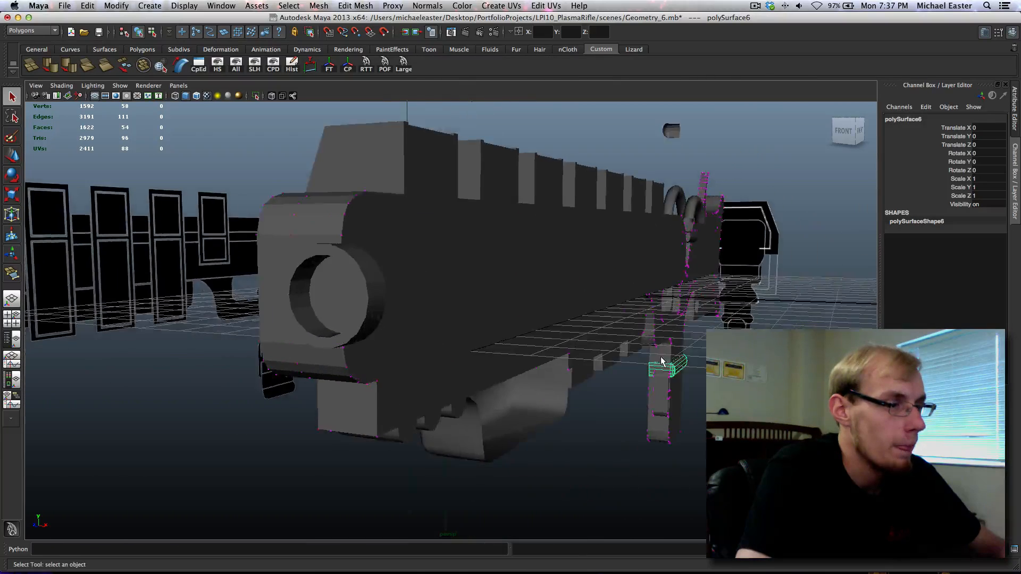
key(f)
alt+drag(601, 366, 664, 361)
alt+right_drag(665, 361, 540, 322)
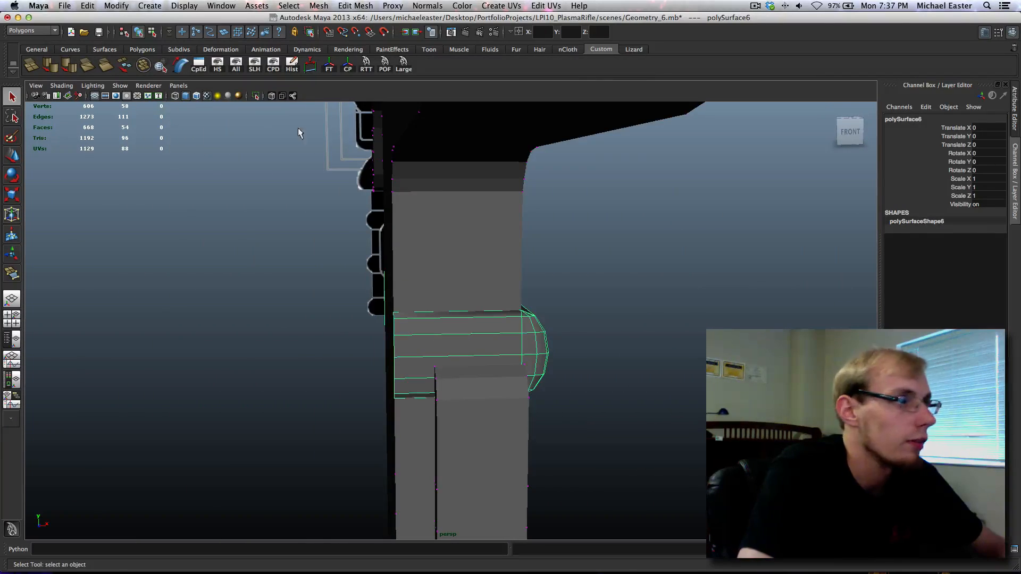
alt+drag(298, 128, 334, 127)
Mirror the grip band with Scale X -1 and shift it sideways onto the grip's outer side, at Translate X -0.161.
key(w)
alt+middle_drag(599, 312, 540, 261)
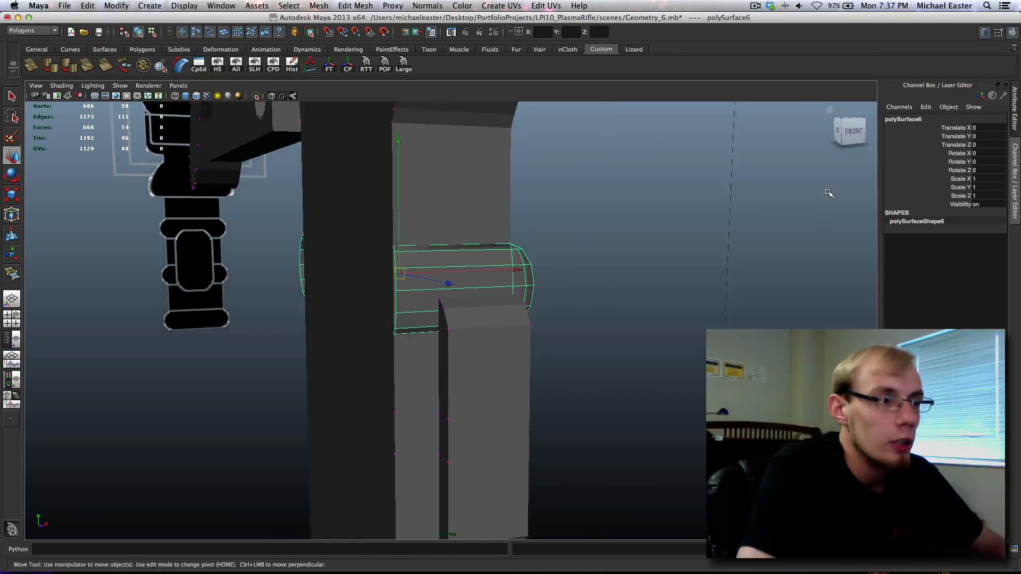
alt+drag(624, 275, 561, 283)
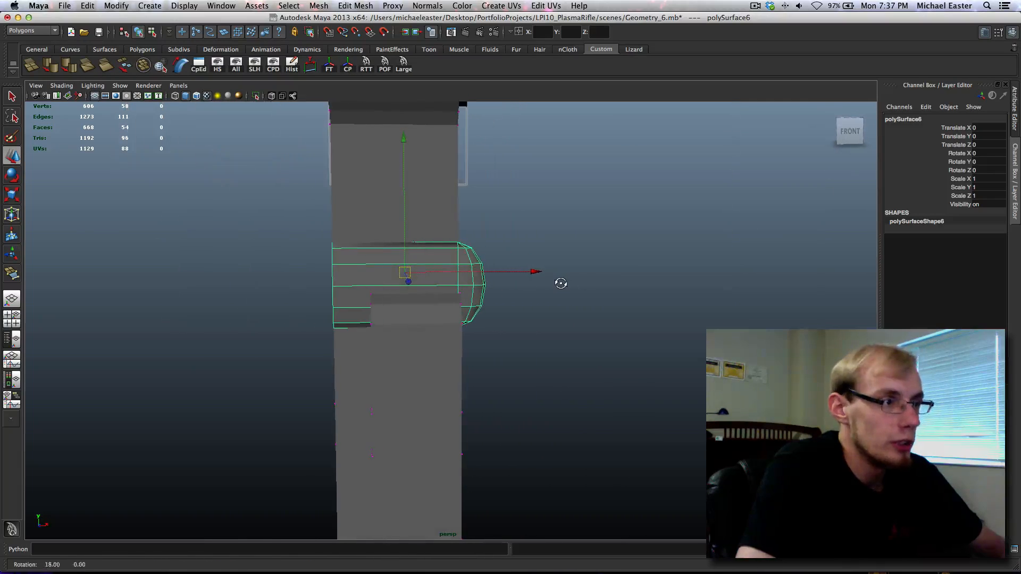
click(980, 178)
text(-1)
key(Return)
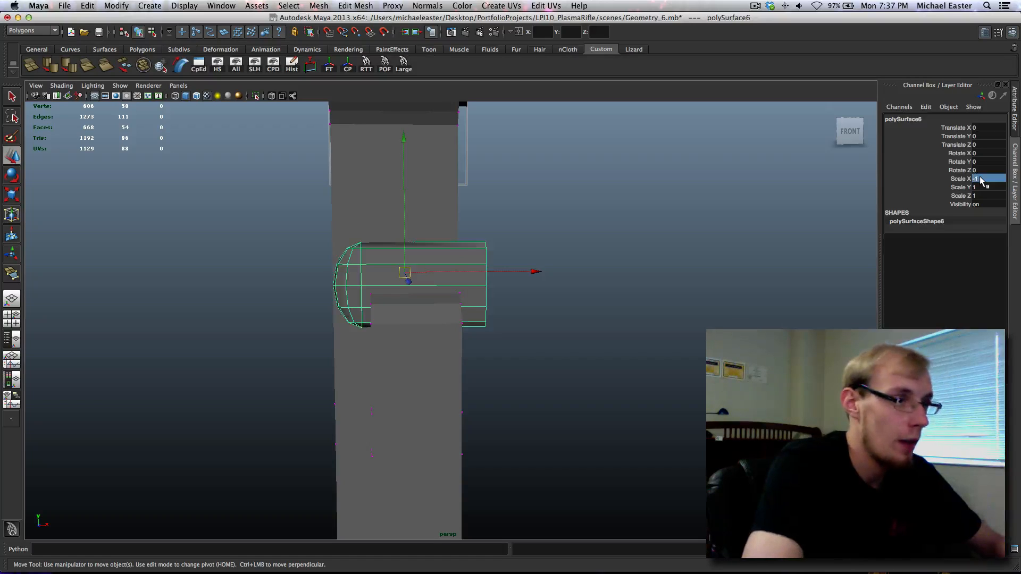
alt+drag(681, 266, 719, 271)
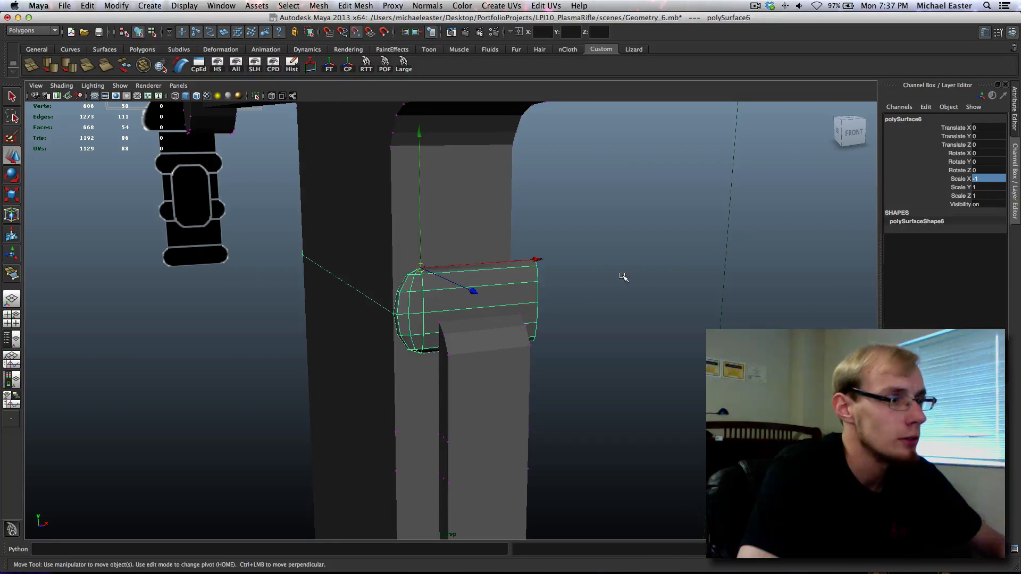
shift+middle_drag(623, 276, 410, 206)
alt+drag(415, 231, 559, 244)
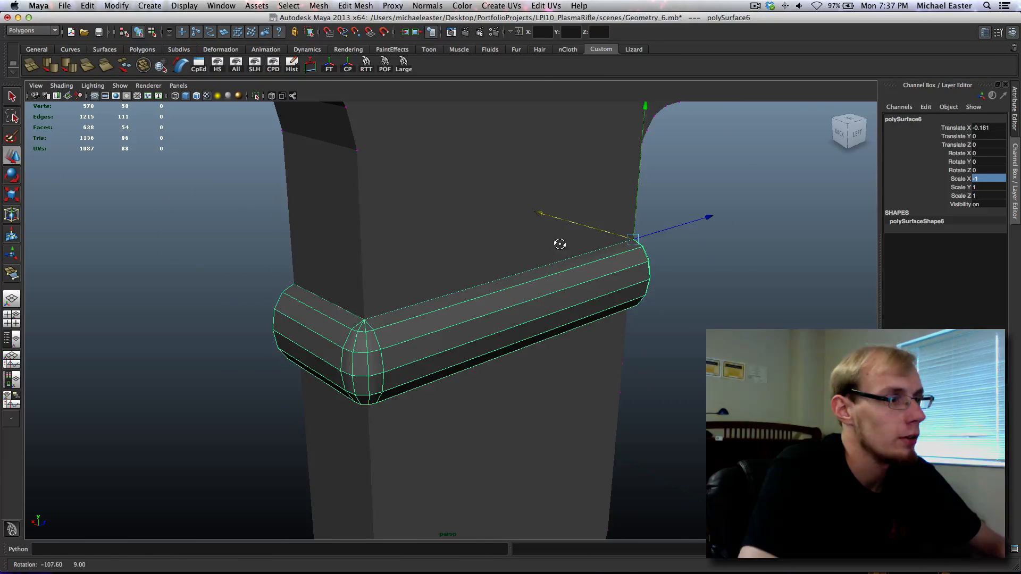
Soften all edges of the mirrored grip band, return to object mode and clear the selection.
key(q)
click(723, 319)
alt+middle_drag(724, 319, 690, 445)
scroll(689, 445, down, 5)
click(436, 378)
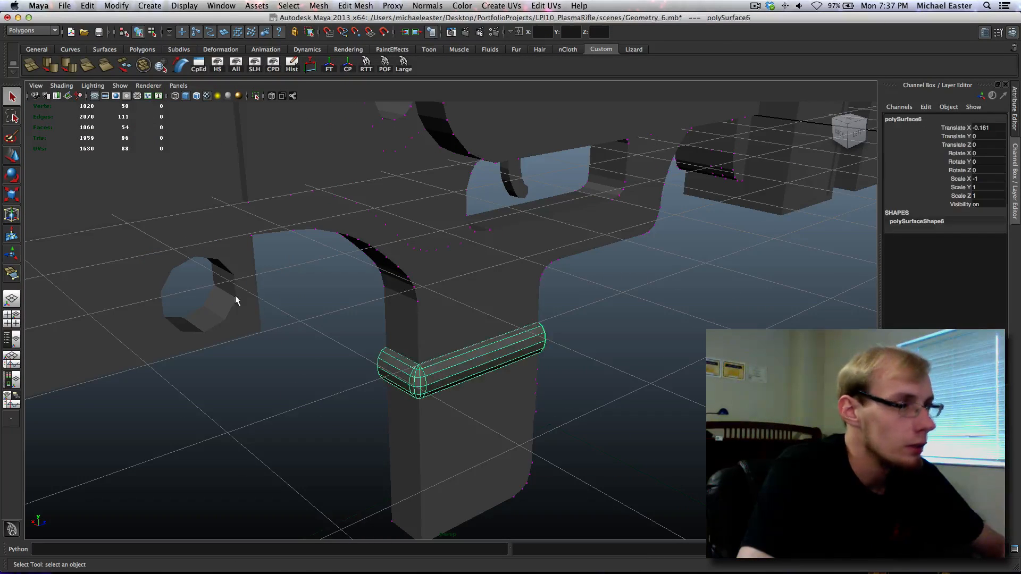
click(51, 65)
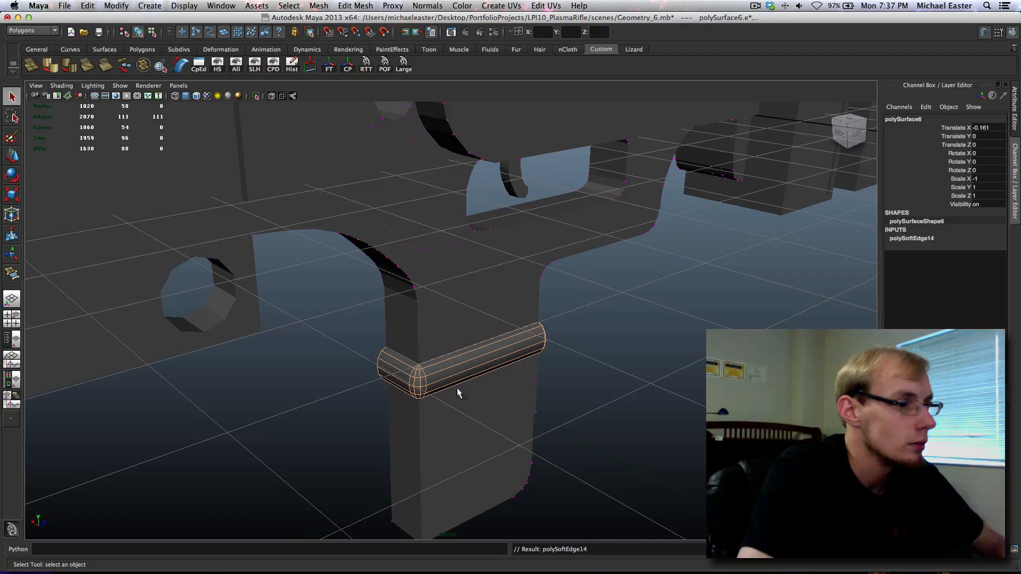
right_drag(520, 348, 548, 339)
alt+drag(598, 375, 448, 334)
click(590, 367)
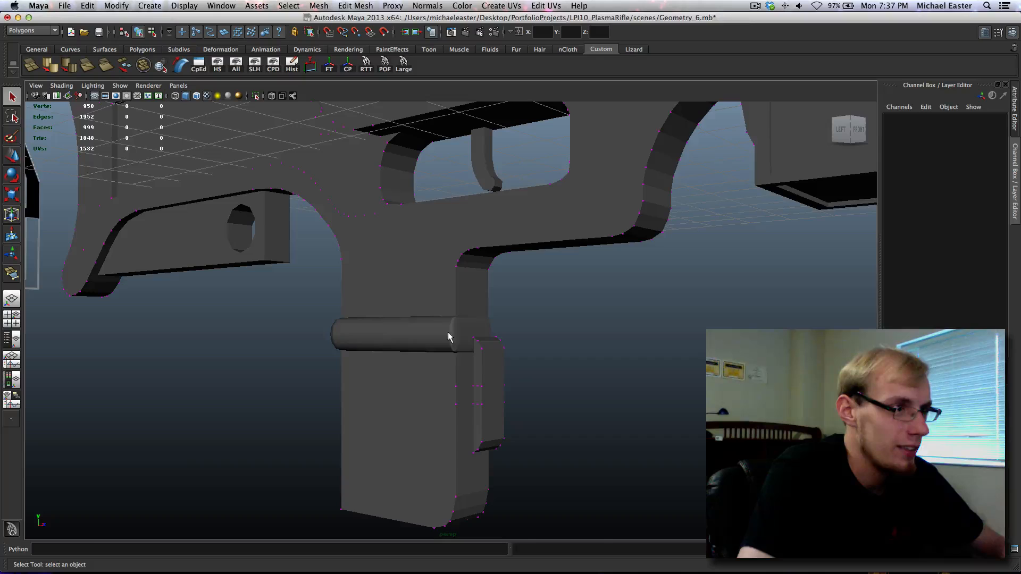
Check the softened grip band's shading up close and in test renders from front and rear angles, then close the render.
click(414, 346)
alt+middle_drag(415, 346, 485, 335)
scroll(485, 335, up, 5)
alt+drag(599, 346, 563, 305)
scroll(538, 335, up, 5)
scroll(553, 296, down, 6)
click(542, 303)
scroll(543, 303, up, 6)
key(ctrl+r)
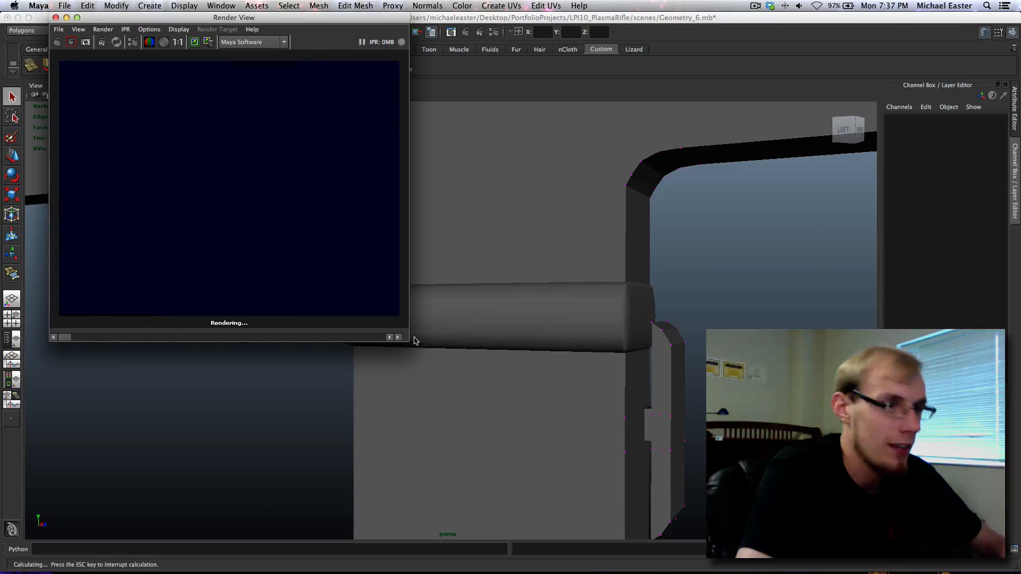
alt+drag(328, 385, 396, 415)
key(ctrl+r)
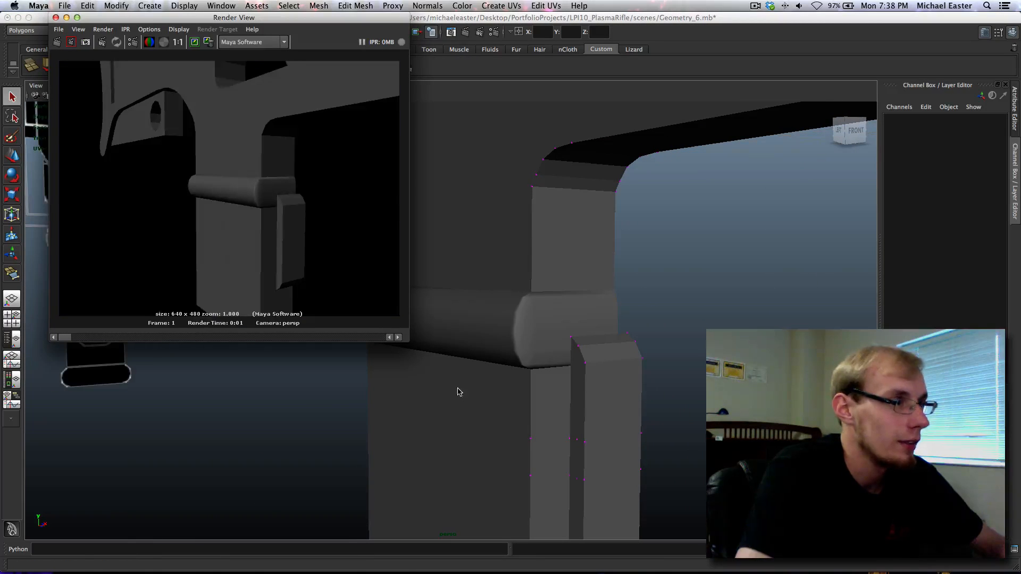
alt+drag(266, 369, 410, 388)
key(ctrl+r)
alt+drag(312, 369, 298, 367)
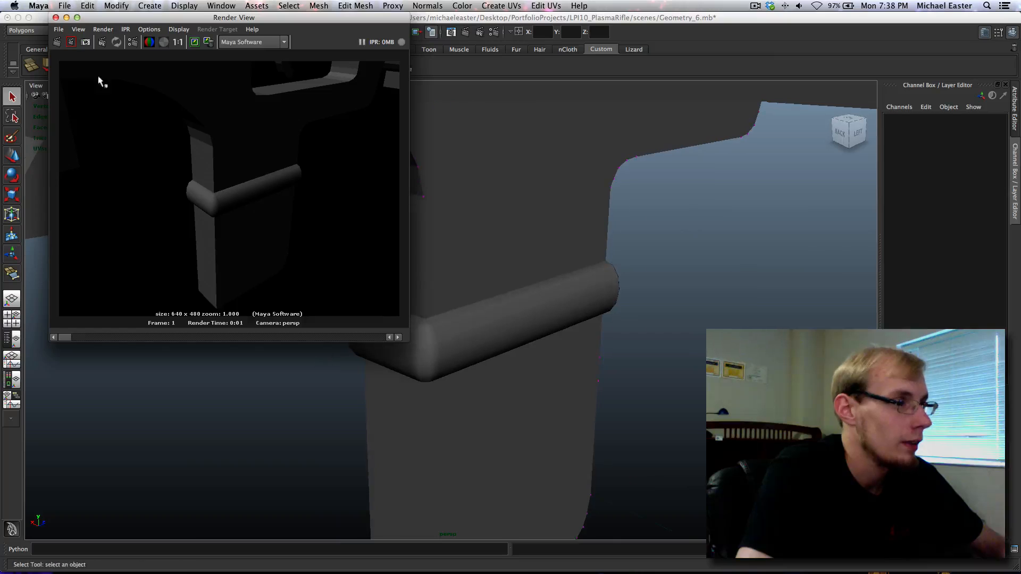
click(56, 18)
Duplicate the grip band in the side view and lower the copy onto the middle band of the reference, at Translate Y -1.192.
alt+drag(433, 378, 442, 325)
click(442, 324)
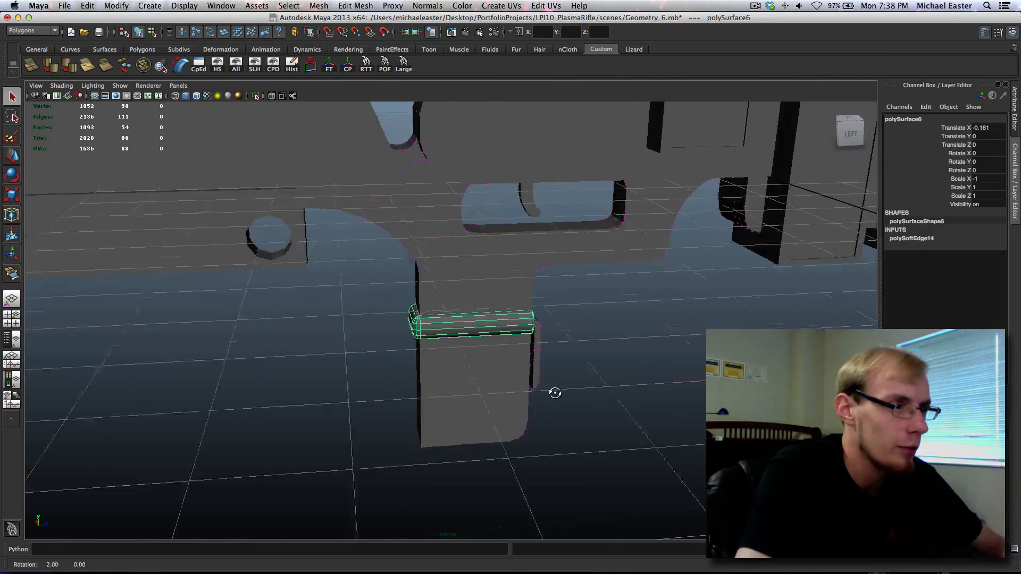
alt+drag(554, 392, 502, 391)
scroll(502, 390, up, 3)
key(space)
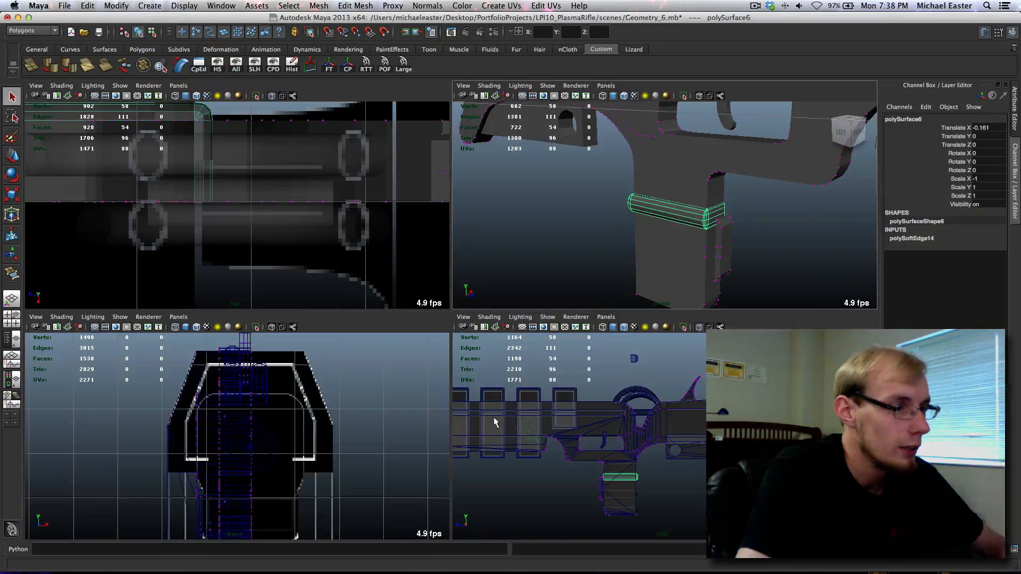
key(space)
alt+middle_drag(573, 441, 570, 381)
scroll(568, 379, up, 6)
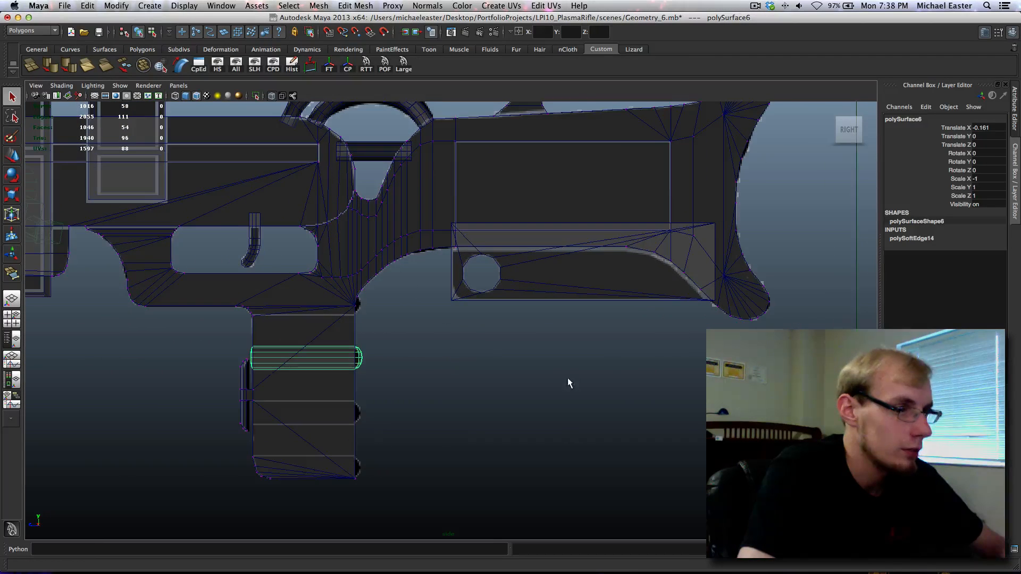
key(w)
key(ctrl+d)
middle_drag(503, 287, 501, 347)
scroll(511, 353, up, 10)
middle_drag(551, 433, 550, 414)
scroll(548, 452, down, 10)
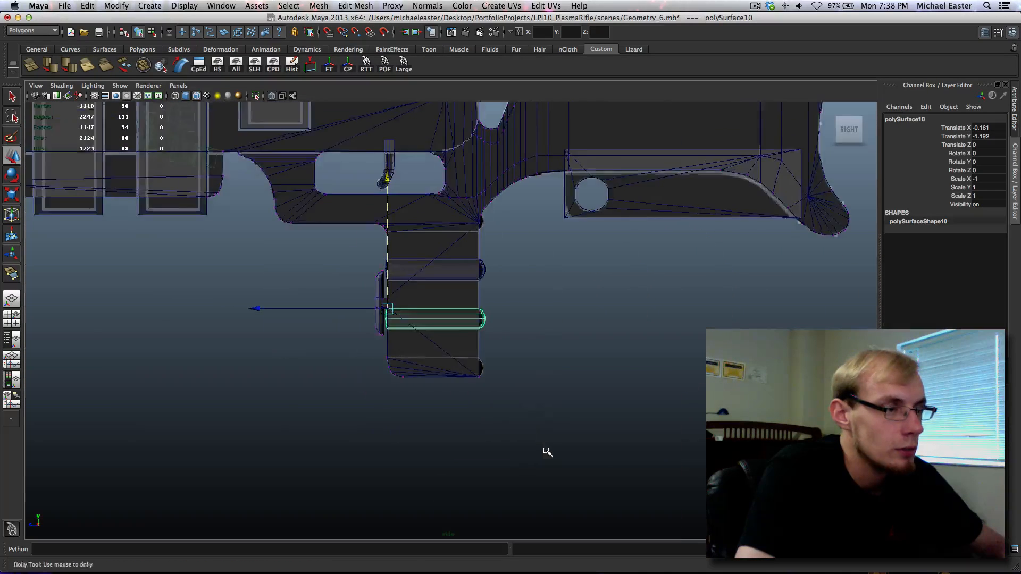
Duplicate the band again and lower the copy to the bottom of the grip, at Translate Y -2.348.
scroll(483, 429, up, 2)
alt+right_drag(484, 429, 653, 449)
alt+middle_drag(617, 416, 618, 314)
alt+right_drag(457, 326, 497, 330)
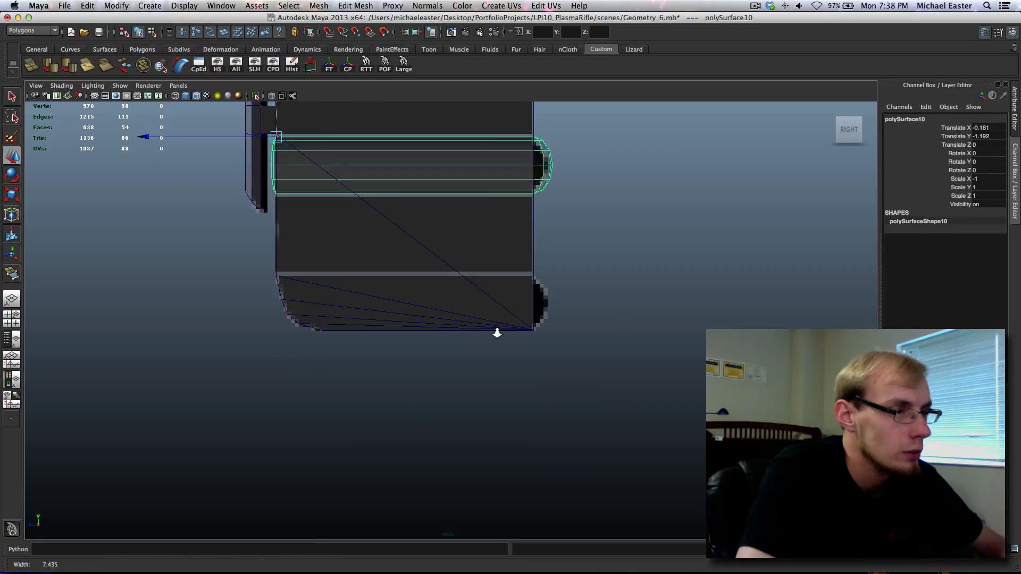
key(super+d)
middle_drag(597, 247, 588, 374)
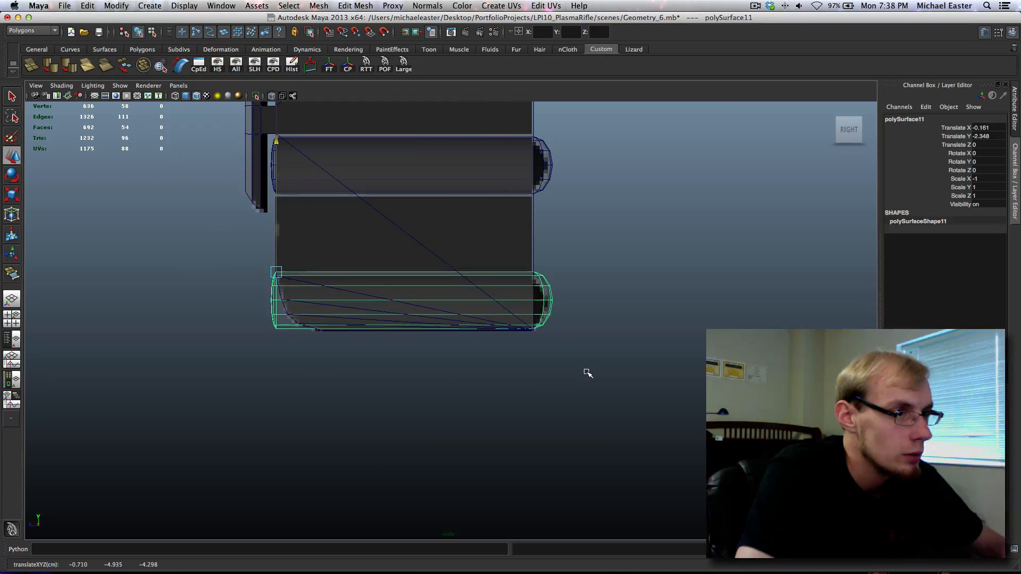
Examine how the copied bands line up with the reference, especially the lowest one at the grip's rounded bottom corner.
alt+right_drag(586, 372, 595, 356)
alt+middle_drag(595, 356, 283, 309)
alt+right_drag(283, 310, 323, 327)
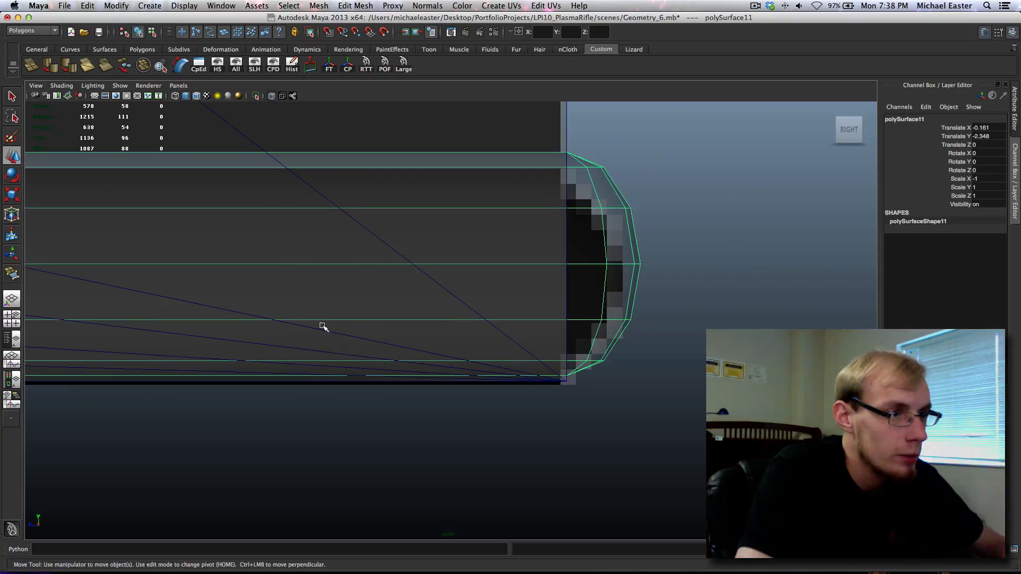
alt+middle_drag(472, 305, 422, 309)
alt+middle_drag(520, 304, 520, 314)
alt+right_drag(520, 314, 415, 276)
alt+middle_drag(415, 276, 469, 278)
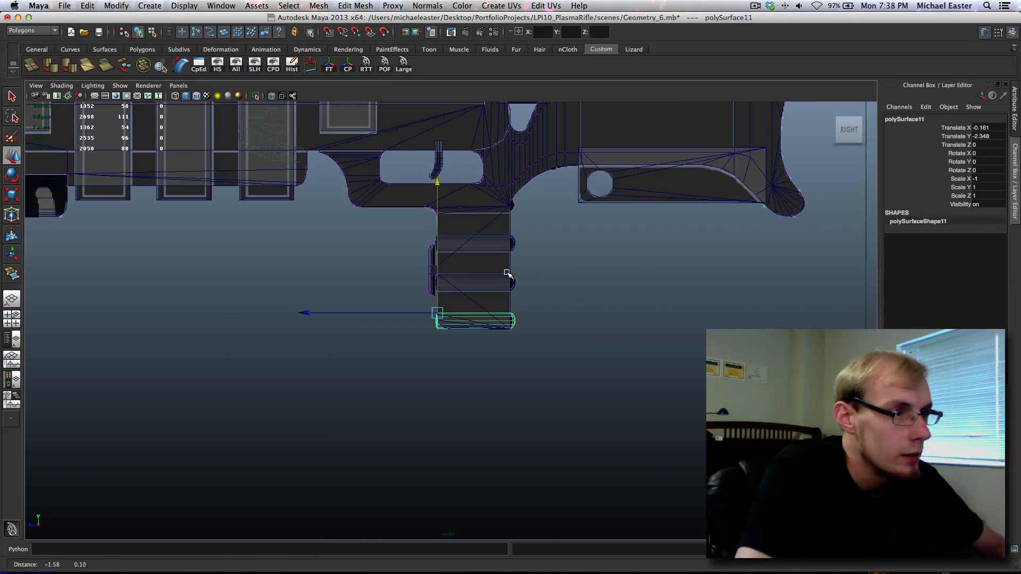
alt+middle_drag(553, 269, 543, 271)
alt+right_drag(531, 271, 546, 273)
click(547, 274)
alt+middle_drag(534, 309, 554, 300)
scroll(480, 318, up, 5)
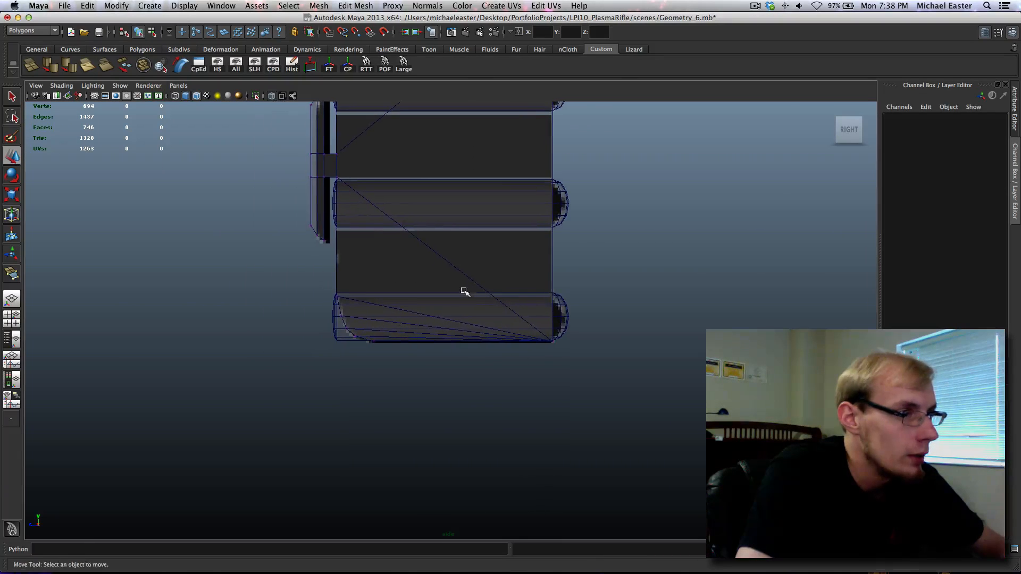
alt+middle_drag(464, 292, 501, 308)
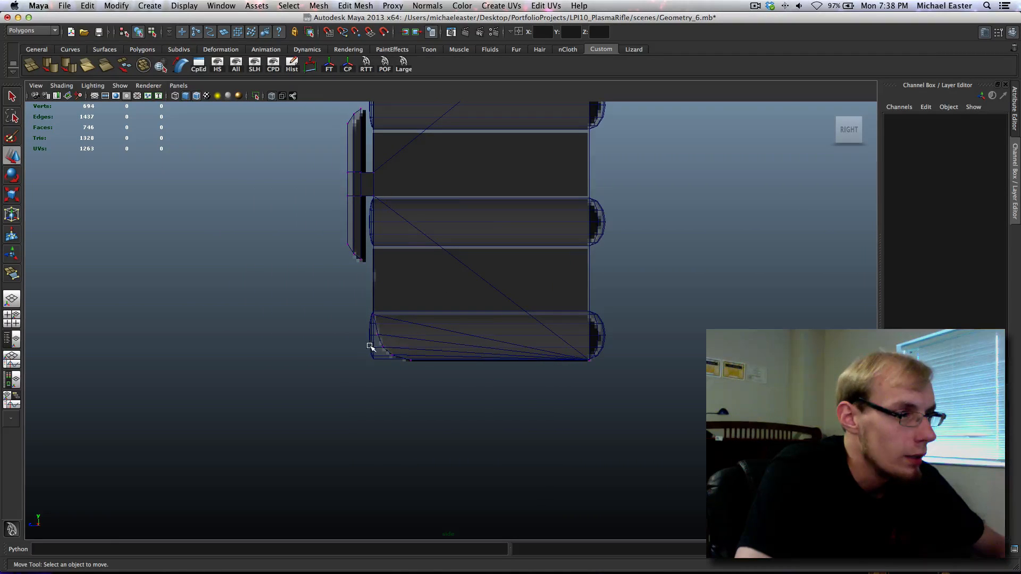
Move the upper row of vertices at the lowest band's flat end inward to follow the grip's rounded bottom corner.
scroll(383, 340, up, 4)
alt+middle_drag(388, 336, 375, 292)
key(q)
click(387, 318)
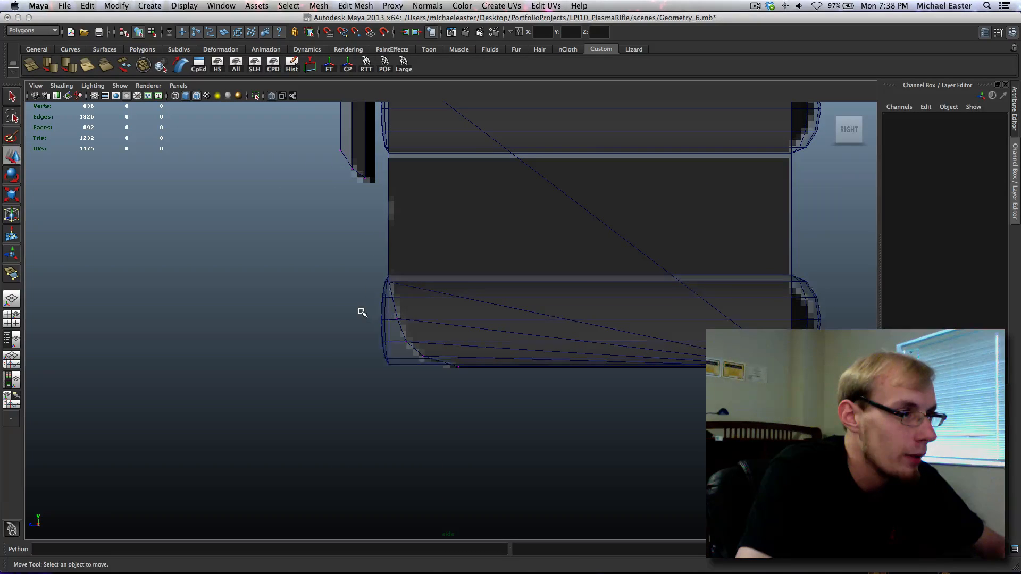
key(F9)
scroll(375, 322, up, 6)
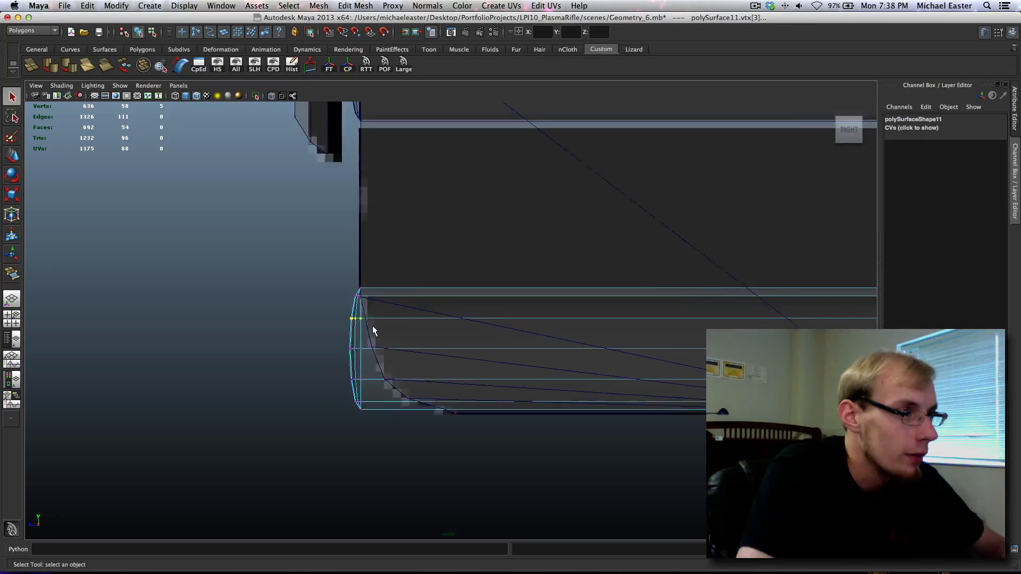
key(w)
click(340, 302)
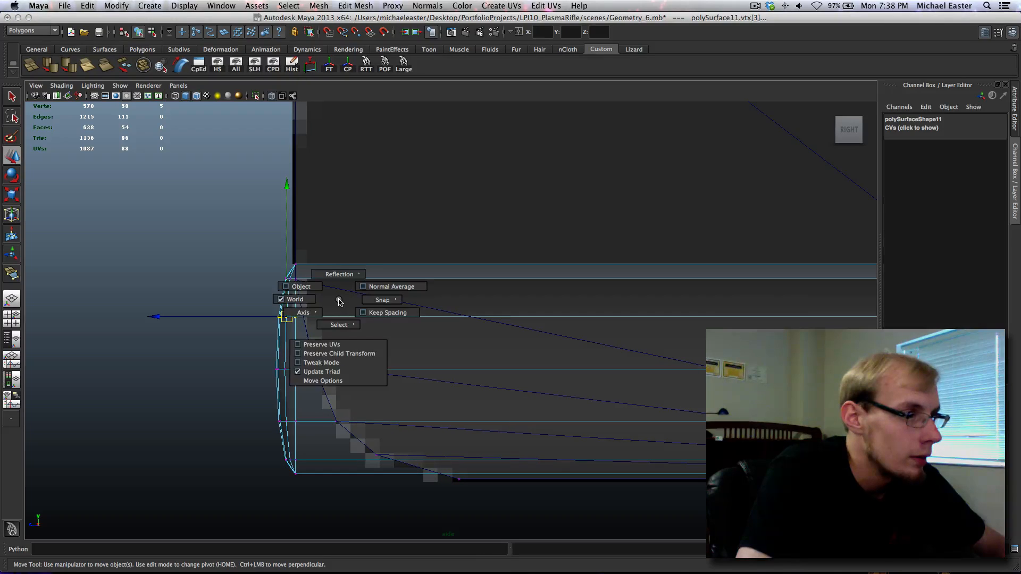
click(428, 337)
key(Home)
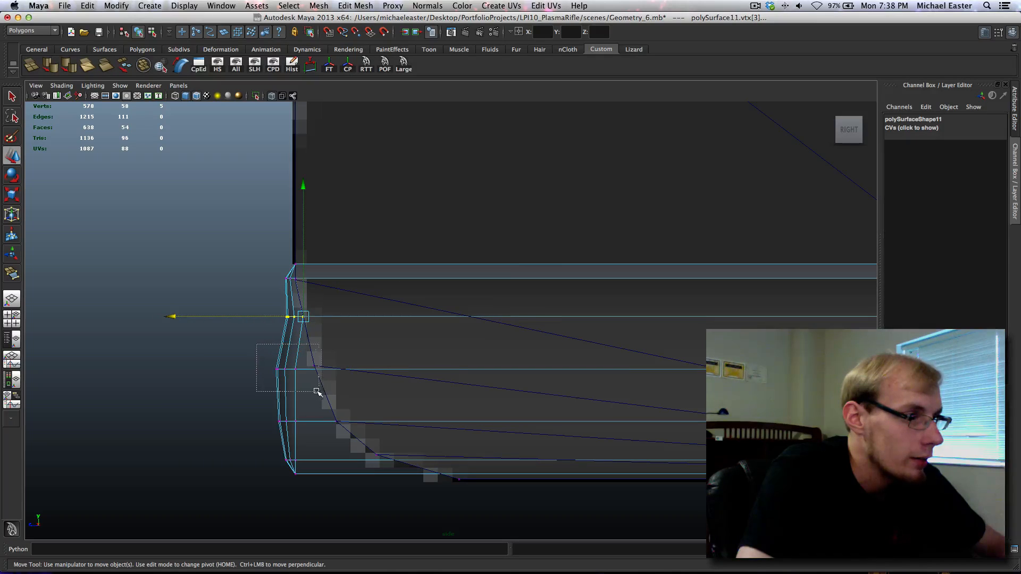
Pull the two middle vertex rows at the band's end inward so they follow the grip's corner curve.
key(Home)
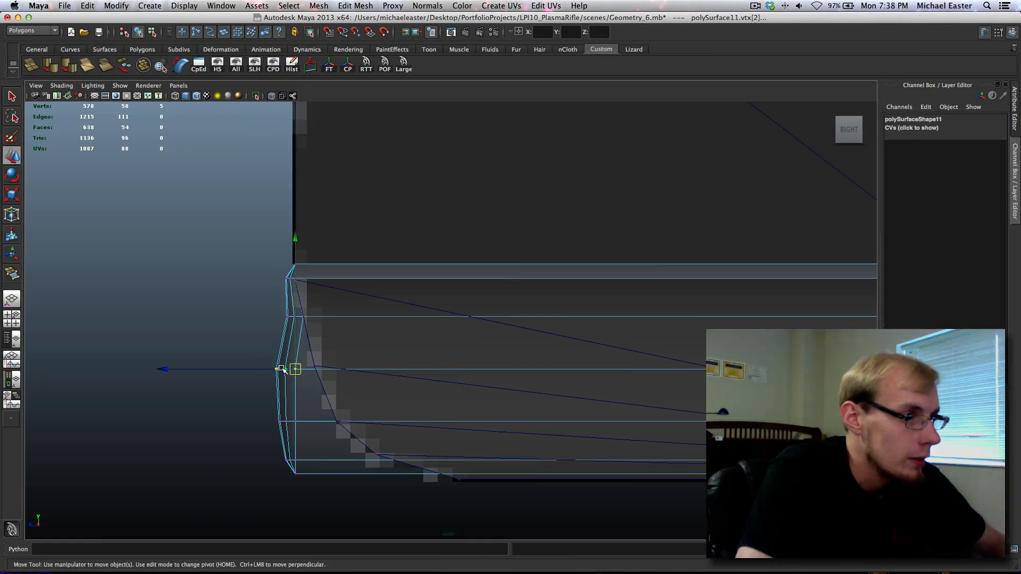
drag(273, 368, 277, 368)
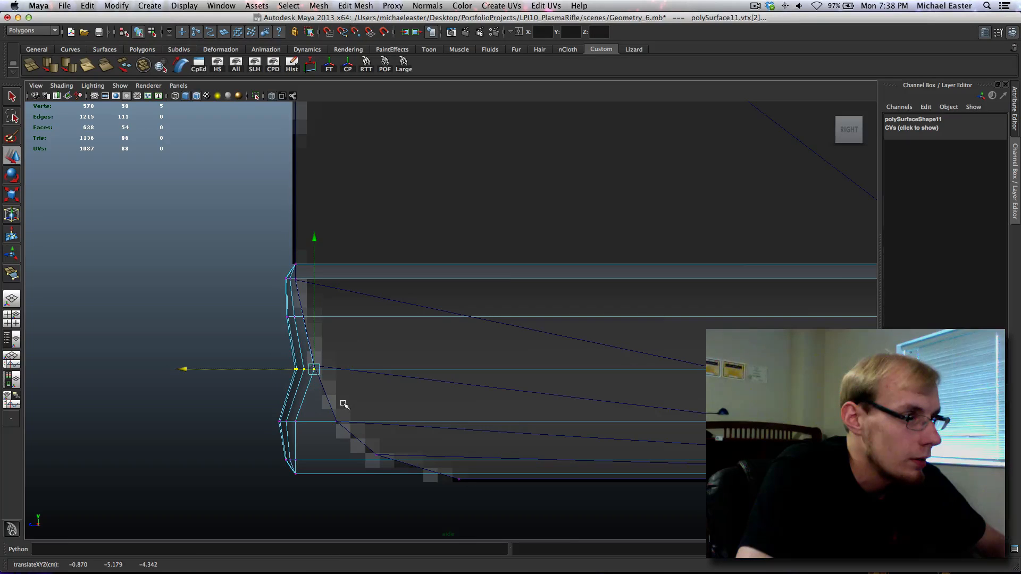
alt+middle_drag(343, 403, 338, 380)
alt+right_drag(338, 381, 259, 384)
alt+right_drag(343, 359, 377, 366)
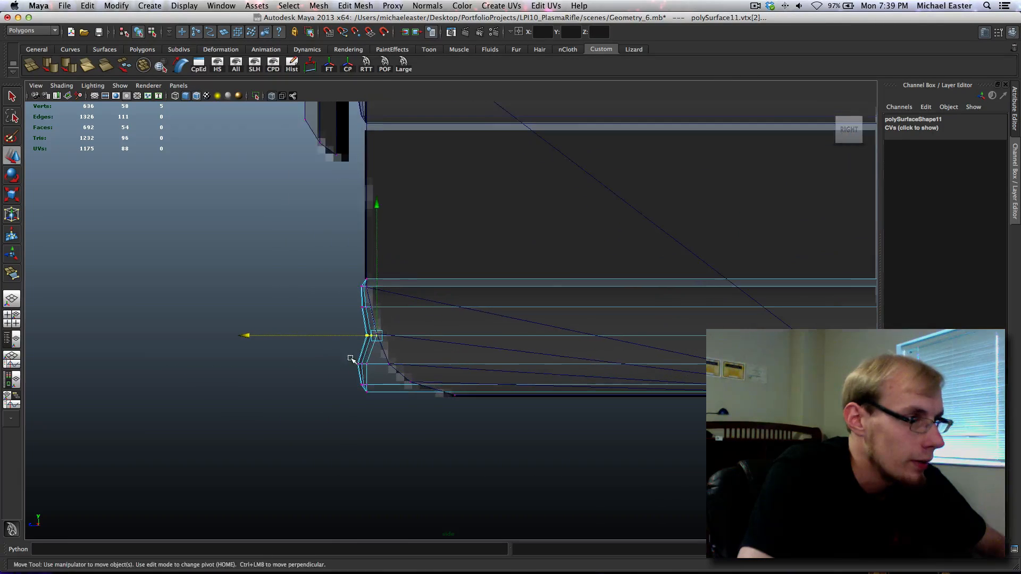
key(Home)
mouse_move(377, 374)
mouse_down()
mouse_move(357, 371)
mouse_move(393, 367)
mouse_up()
Shift the two lowest vertex rows at the band's end inward to continue the curve along the grip's underside.
scroll(397, 414, up, 3)
alt+middle_drag(374, 438, 382, 389)
scroll(381, 381, up, 6)
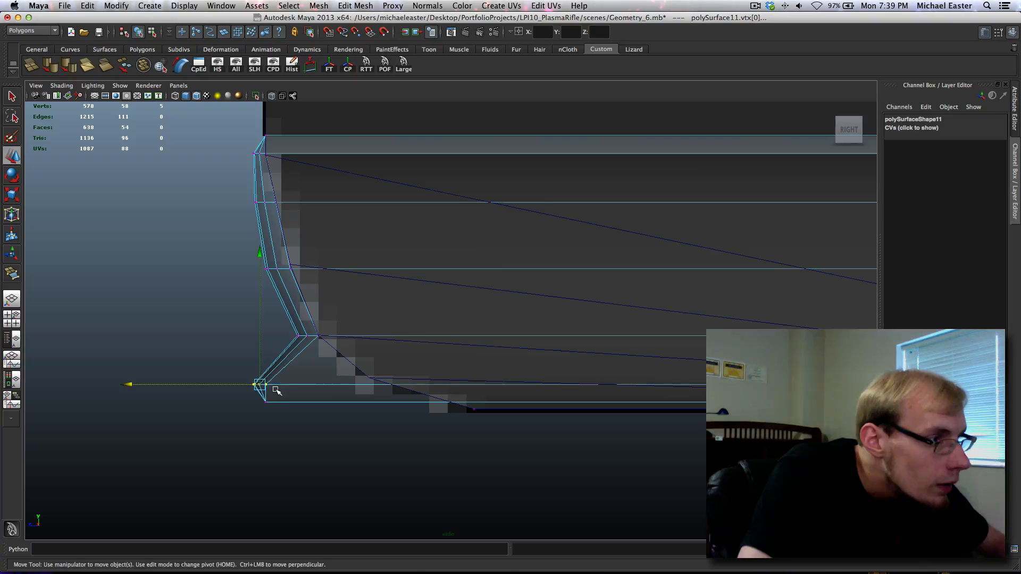
key(d)
drag(264, 386, 354, 390)
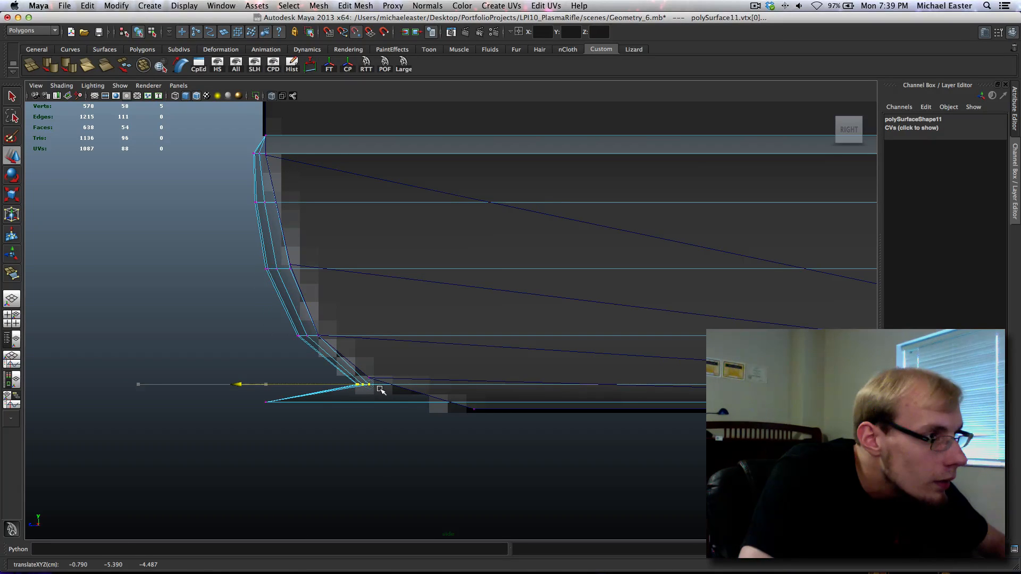
drag(295, 434, 411, 431)
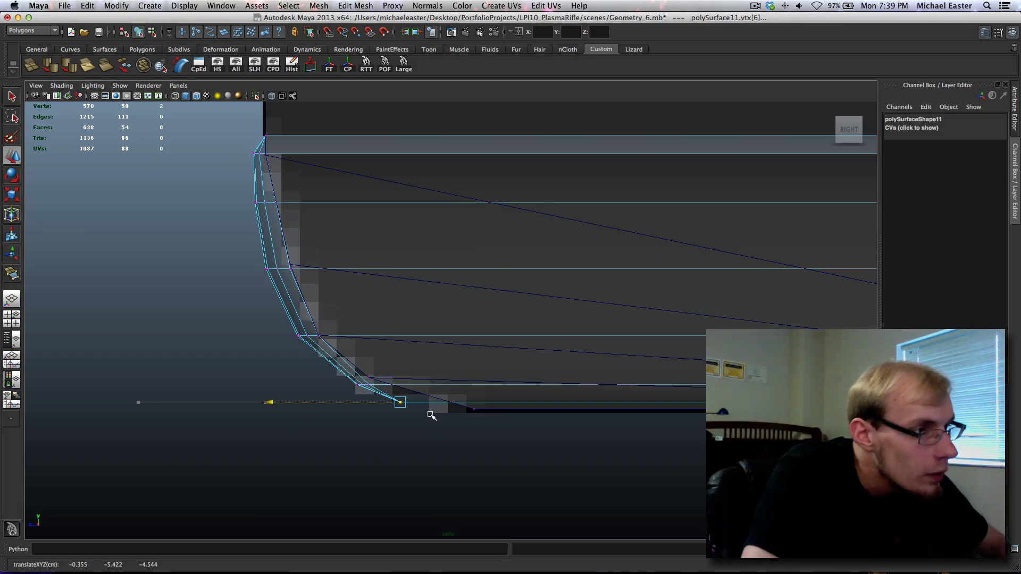
Examine the reshaped end of the lowest band around the grip's corner up close in the perspective view.
key(space)
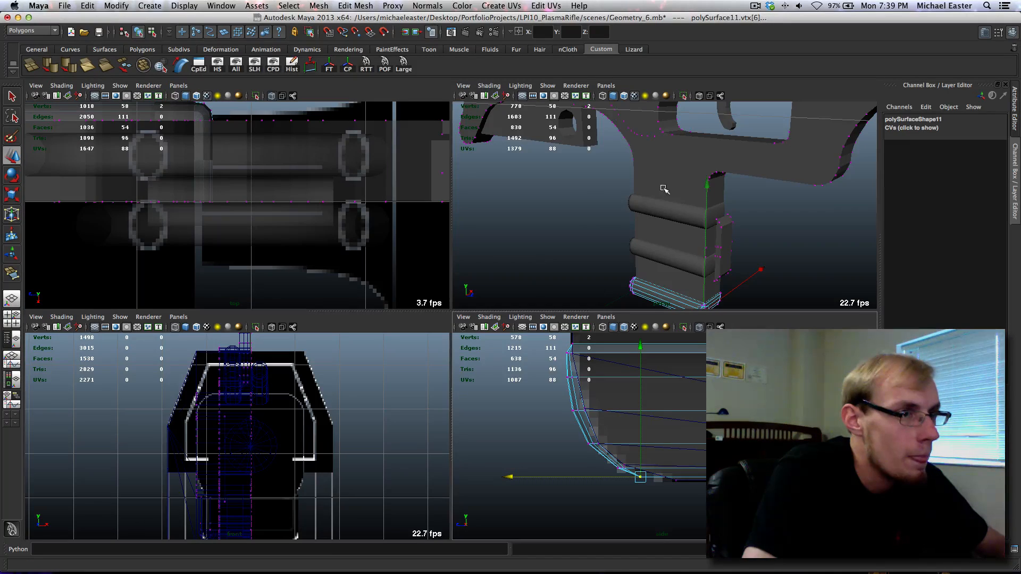
key(space)
alt+middle_drag(625, 254, 613, 139)
alt+right_drag(572, 299, 573, 419)
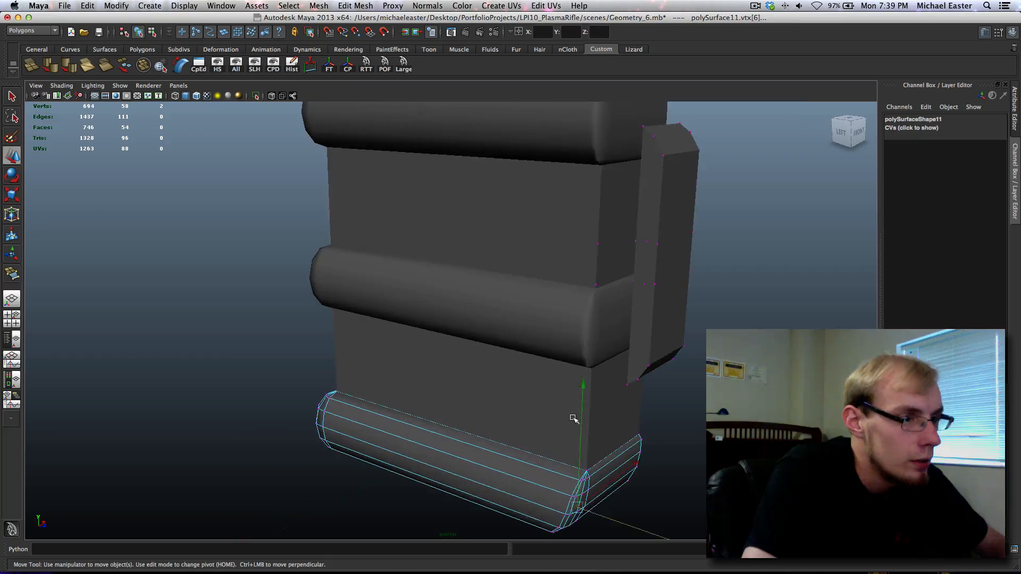
alt+middle_drag(573, 419, 545, 281)
alt+right_drag(545, 281, 580, 331)
key(q)
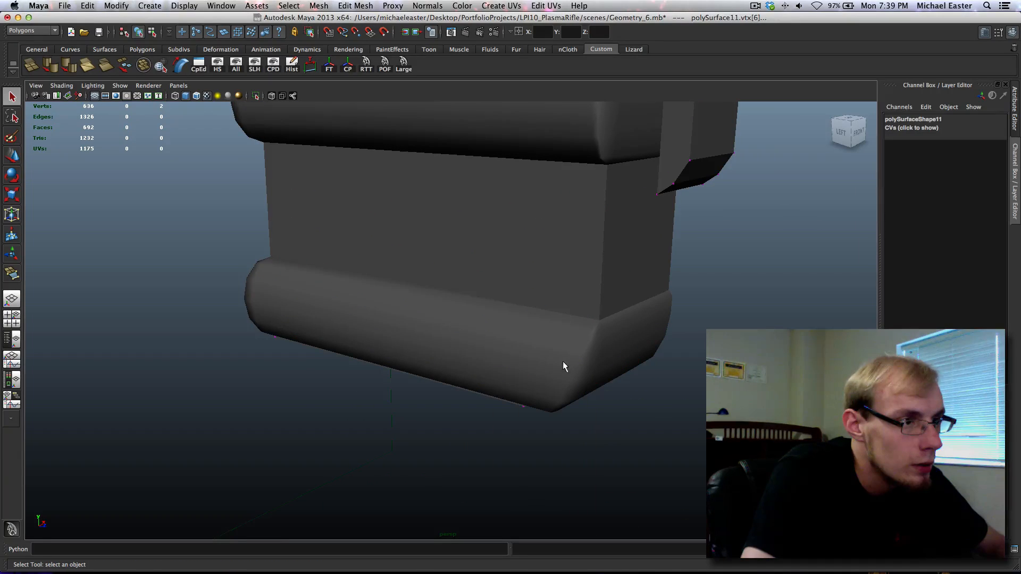
alt+drag(563, 367, 682, 365)
Select the last edge of the lowest band's curved end beneath the grip and ready it for moving.
click(445, 384)
alt+drag(445, 384, 308, 330)
scroll(369, 299, up, 1)
click(306, 257)
right_drag(308, 325, 308, 303)
click(317, 321)
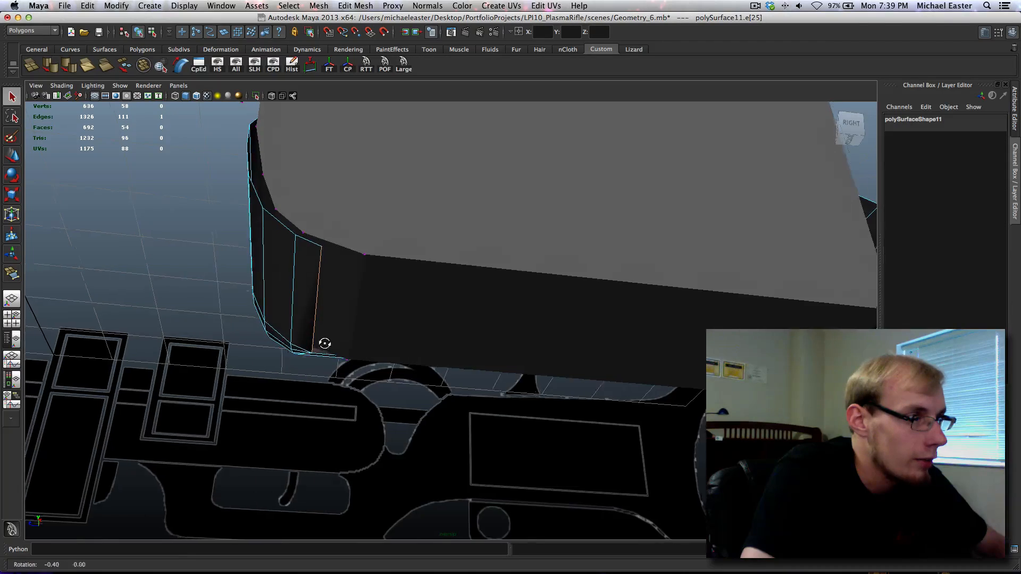
alt+drag(323, 342, 364, 362)
key(w)
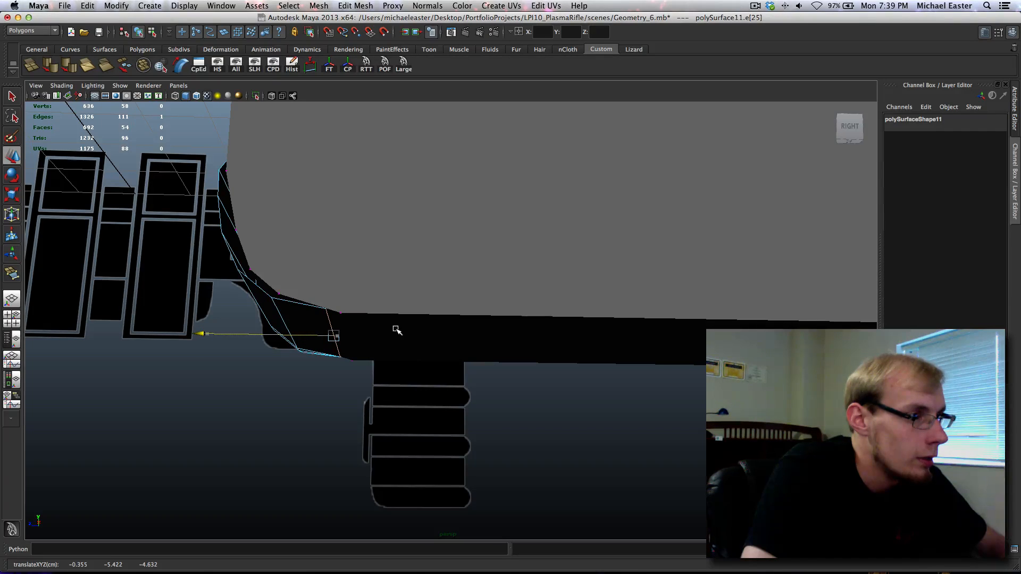
Orient the Move tool's axis to the adjacent sloped edge of the grip's rounded corner with Set To Edge.
alt+drag(356, 298, 335, 306)
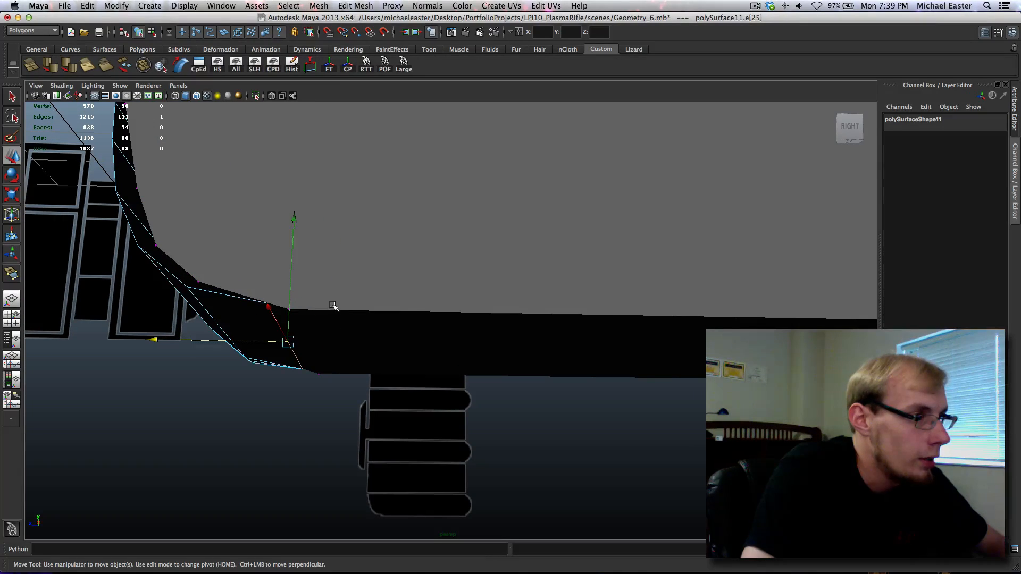
shift+right_click(333, 306)
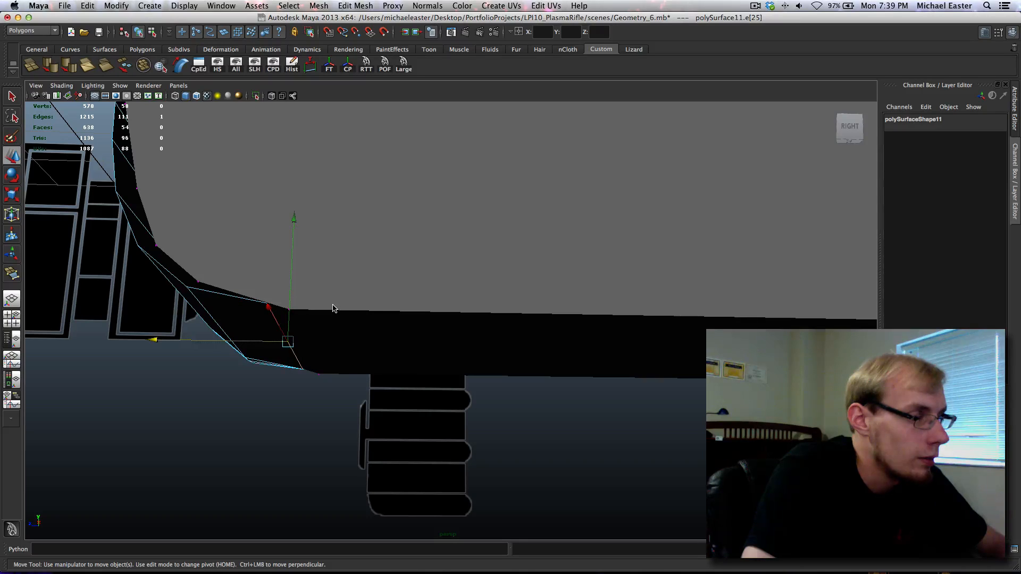
click(333, 308)
mouse_move(317, 318)
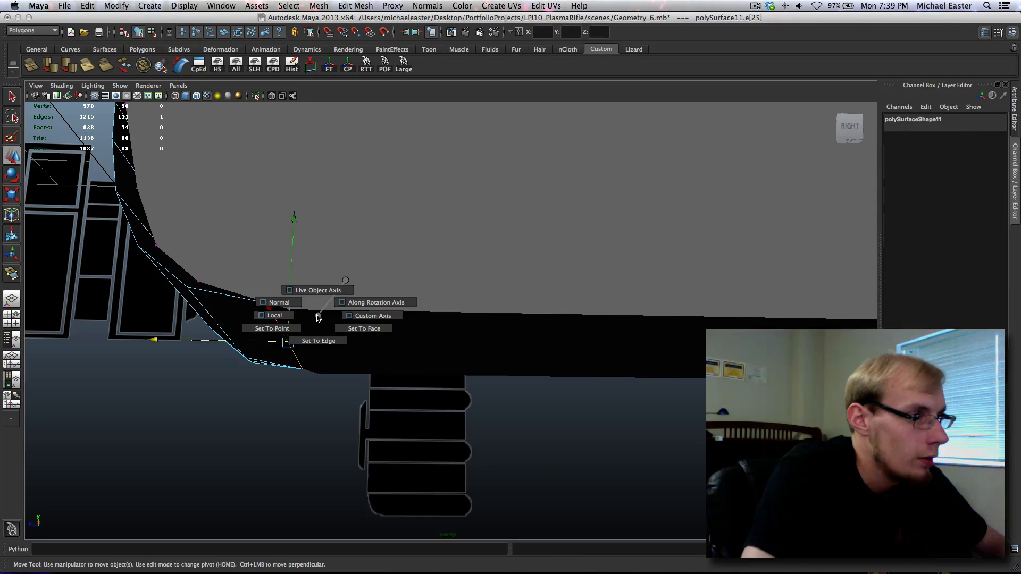
click(318, 338)
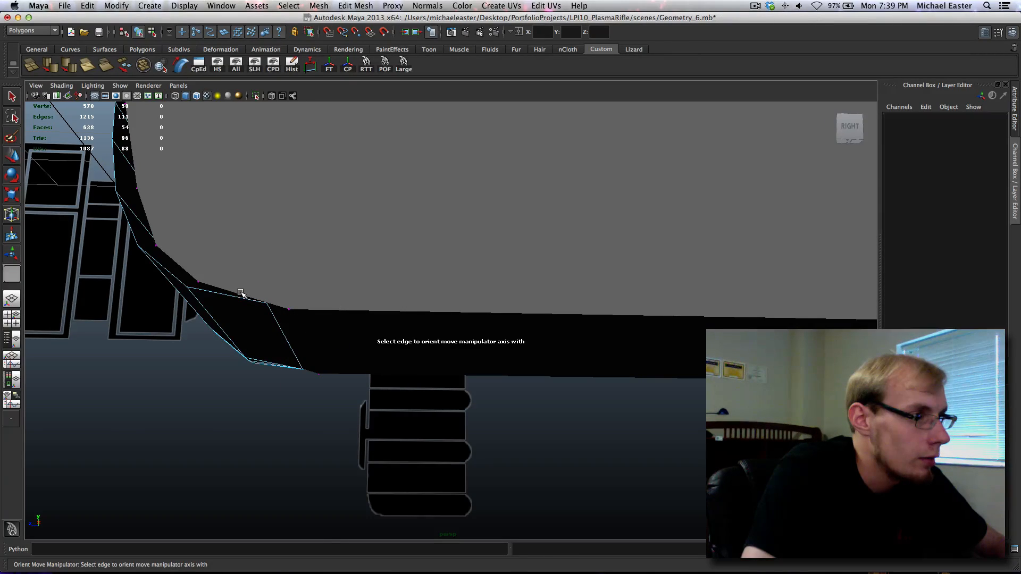
click(240, 292)
Nudge the band's end edge slightly along the reoriented axis toward the grip's underside and render the close-up view.
drag(297, 318, 297, 316)
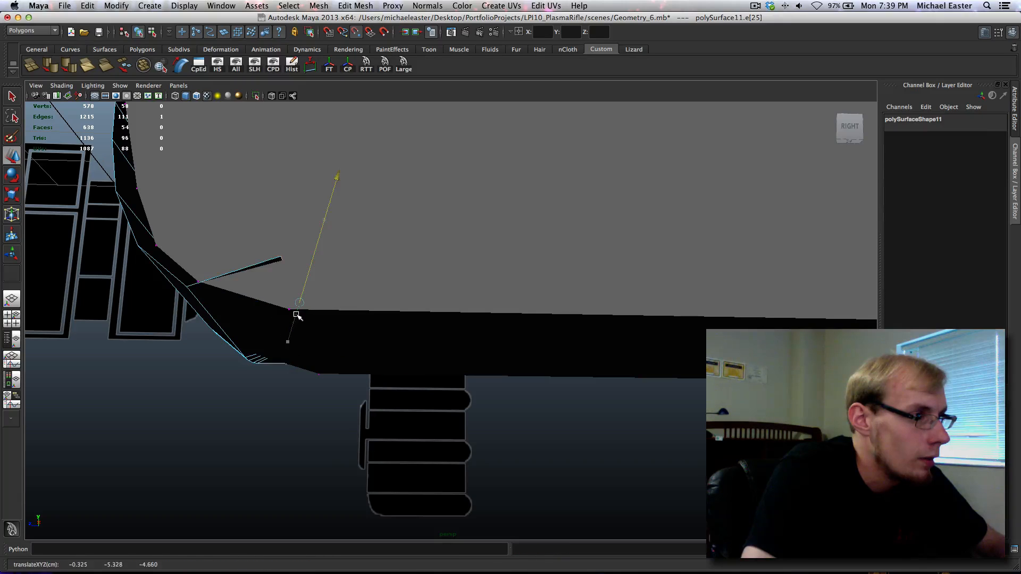
key(ctrl+z)
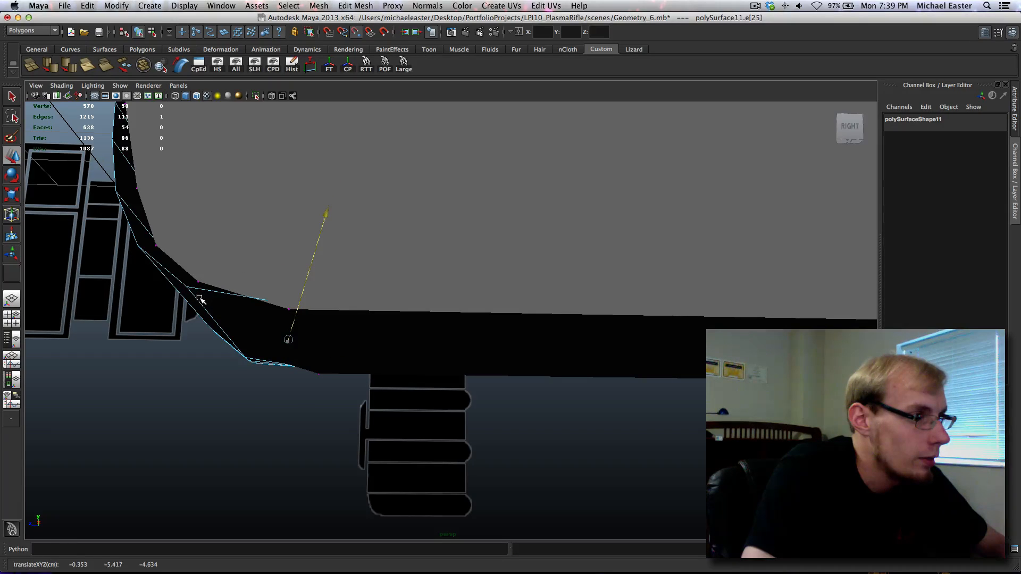
mouse_move(241, 315)
alt+mouse_down()
mouse_move(258, 324)
mouse_move(243, 314)
alt+mouse_up()
scroll(239, 308, up, 5)
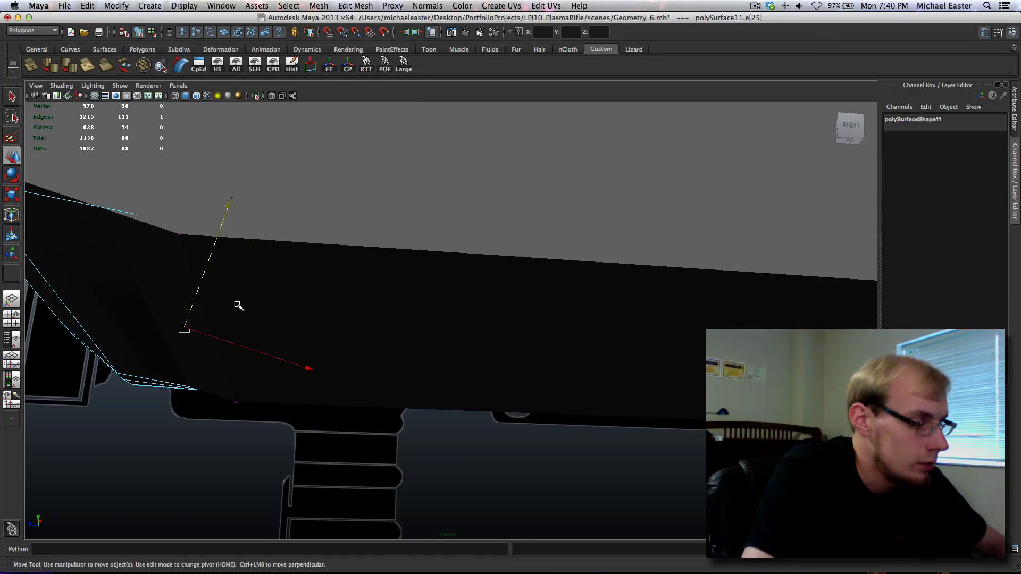
key(ctrl+r)
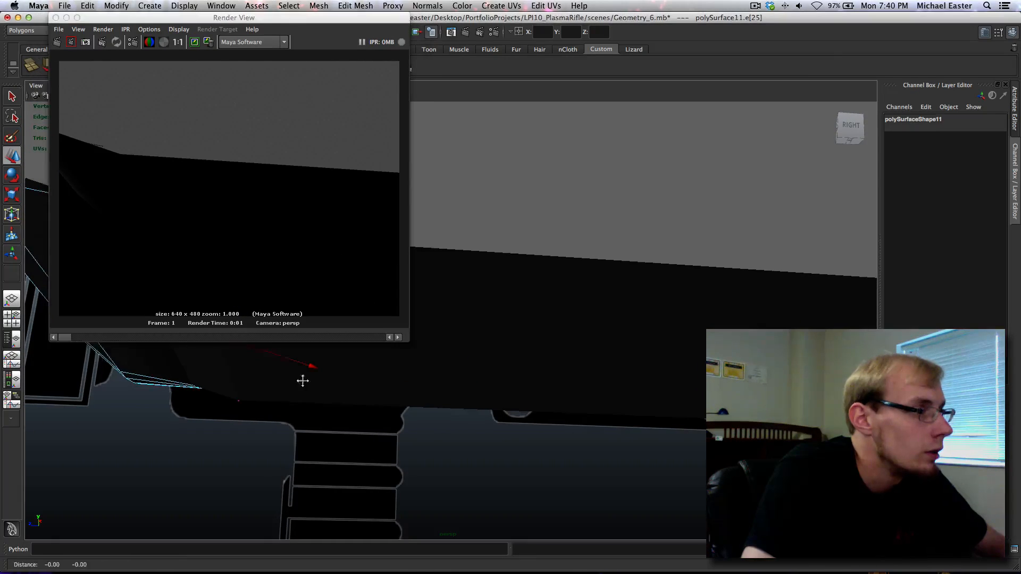
Render the curved corner of the surface from a tilted view to check its shading, and close the render.
alt+drag(301, 380, 388, 400)
alt+middle_drag(388, 401, 444, 472)
key(ctrl+r)
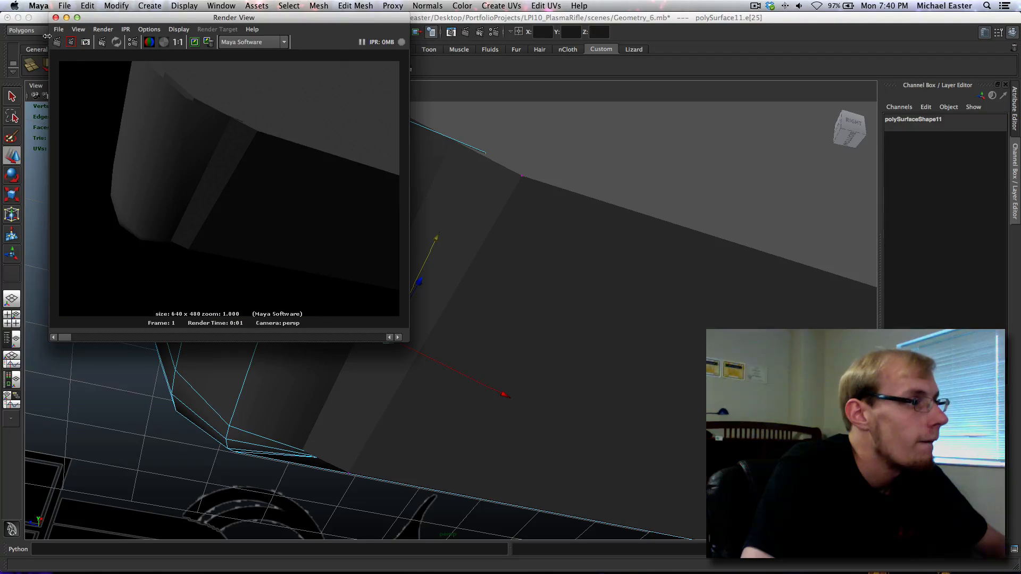
click(56, 18)
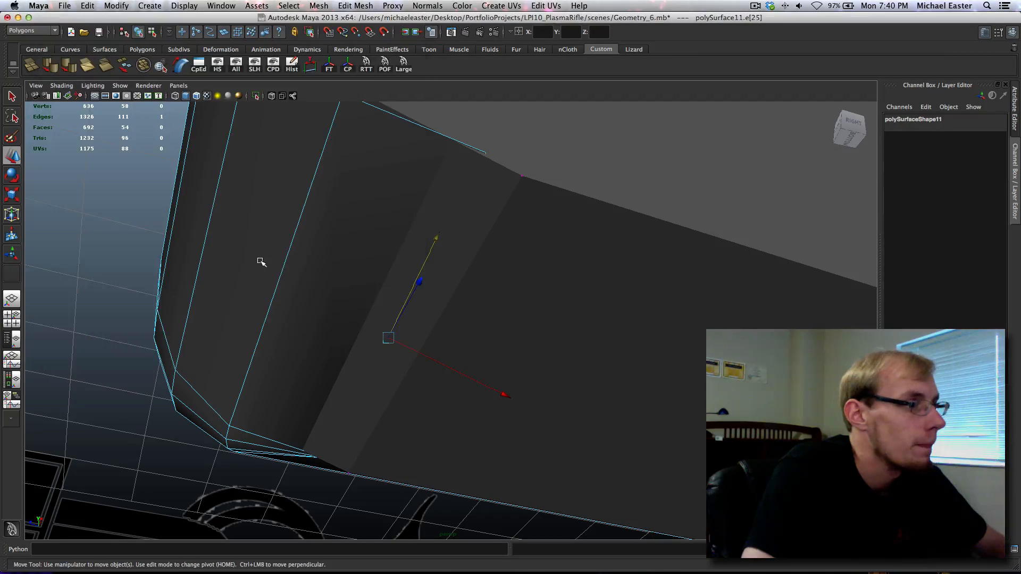
Return polySurface11 to object selection and set the Move tool's axis orientation to Object.
right_drag(262, 260, 319, 223)
key([)
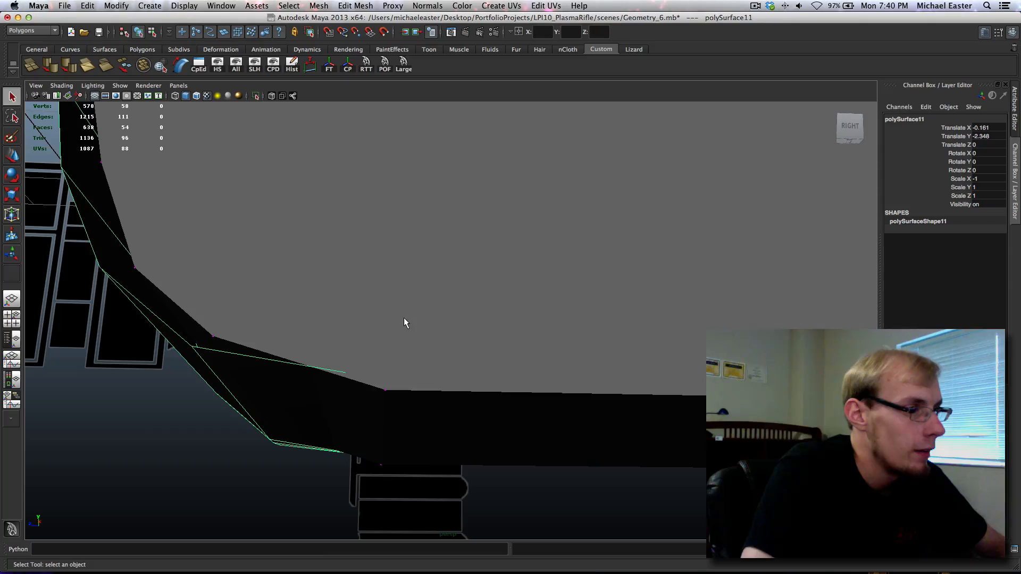
key(w)
click(406, 318)
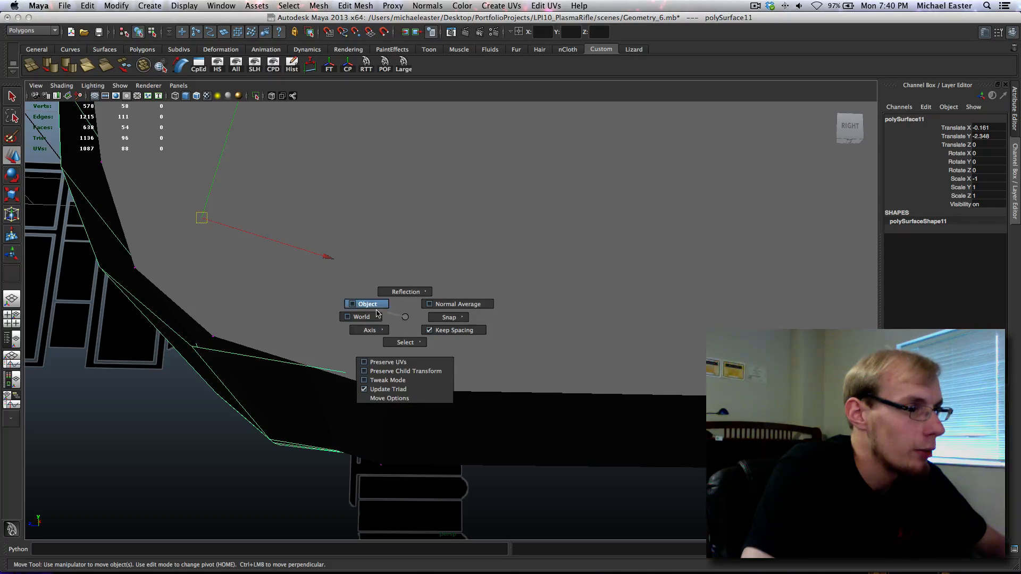
key(])
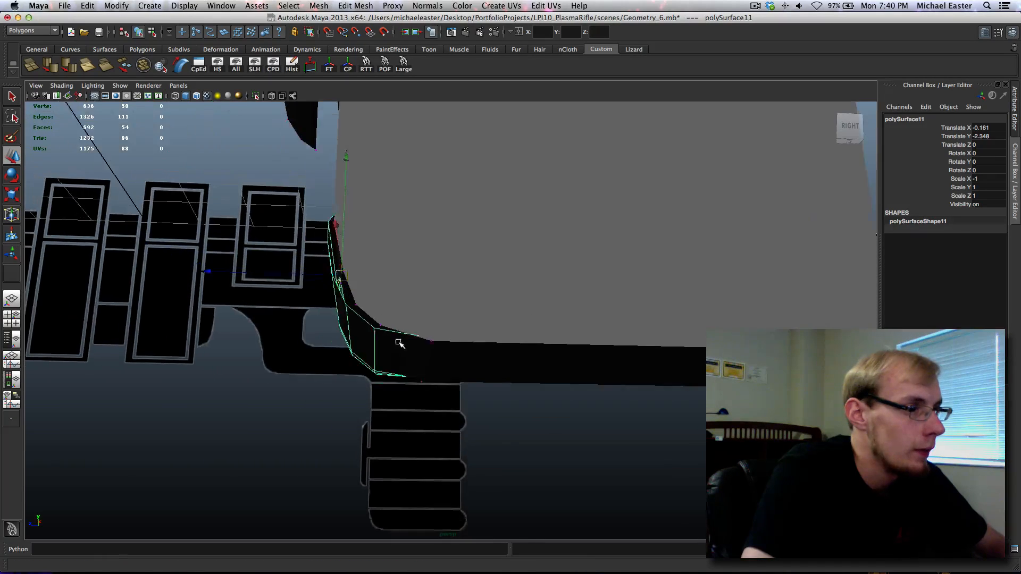
Examine the raised block on the back of the grip from the front and the sides.
alt+drag(399, 343, 413, 324)
scroll(471, 287, up, 10)
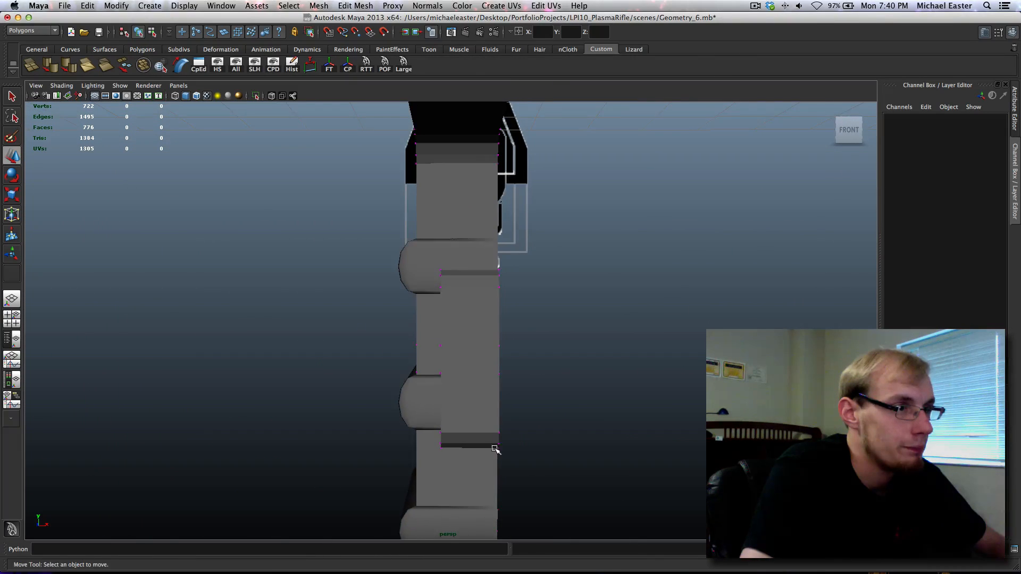
alt+drag(494, 449, 496, 399)
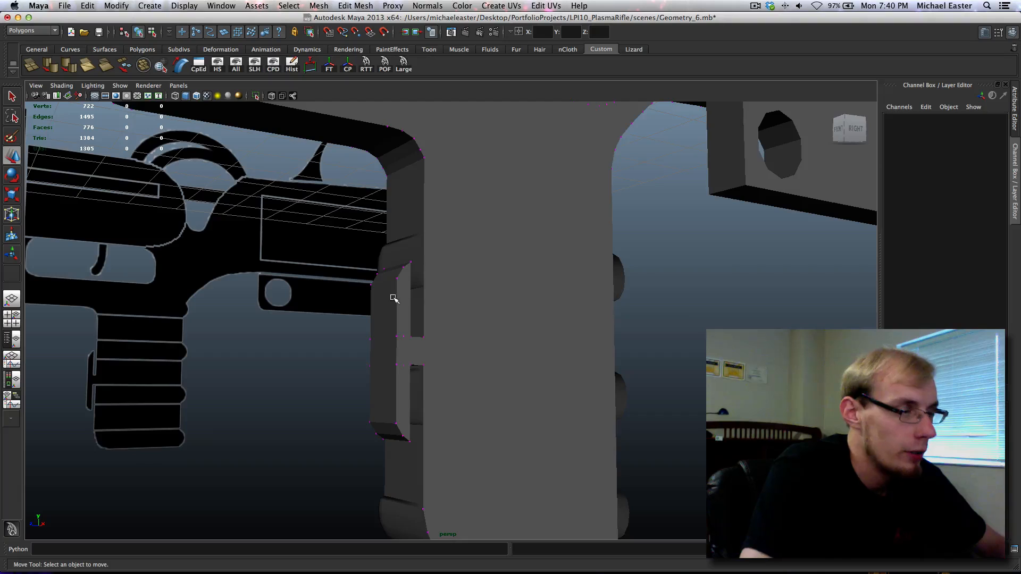
alt+drag(393, 299, 406, 326)
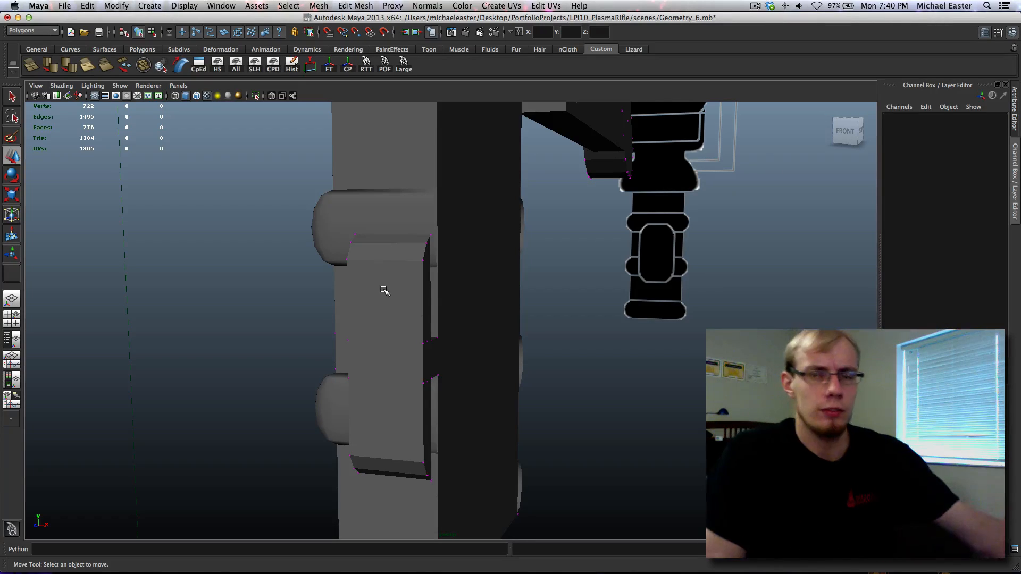
click(755, 5)
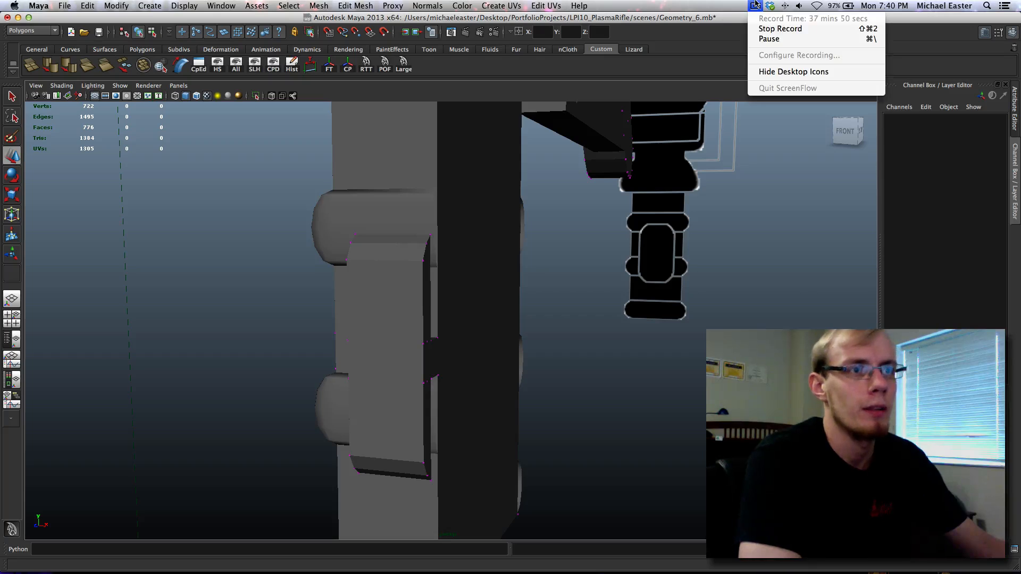
click(755, 6)
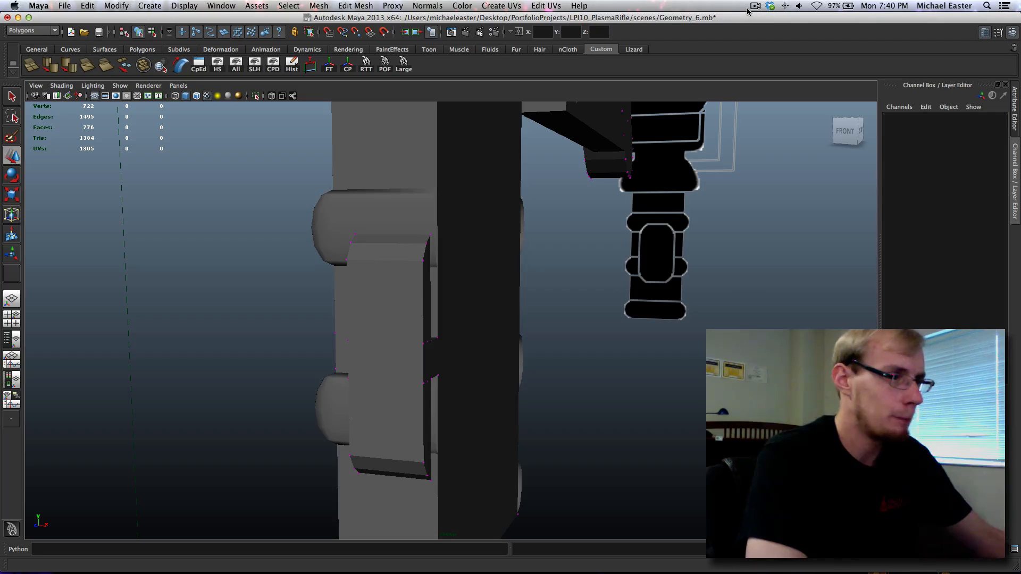
Select the vertex at the upper outer corner of the raised block on the back of the grip.
alt+drag(351, 202, 355, 245)
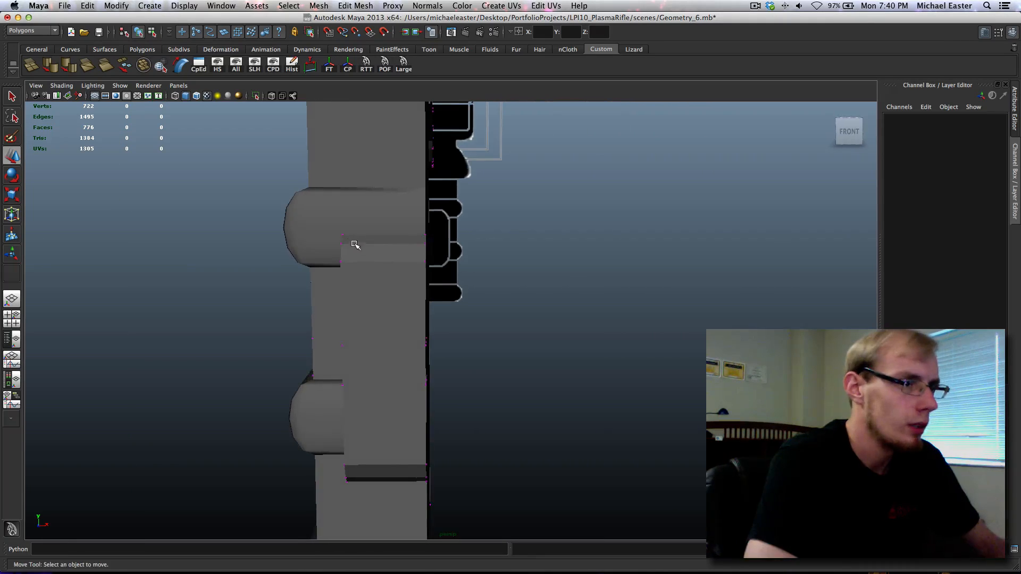
right_drag(359, 254, 320, 239)
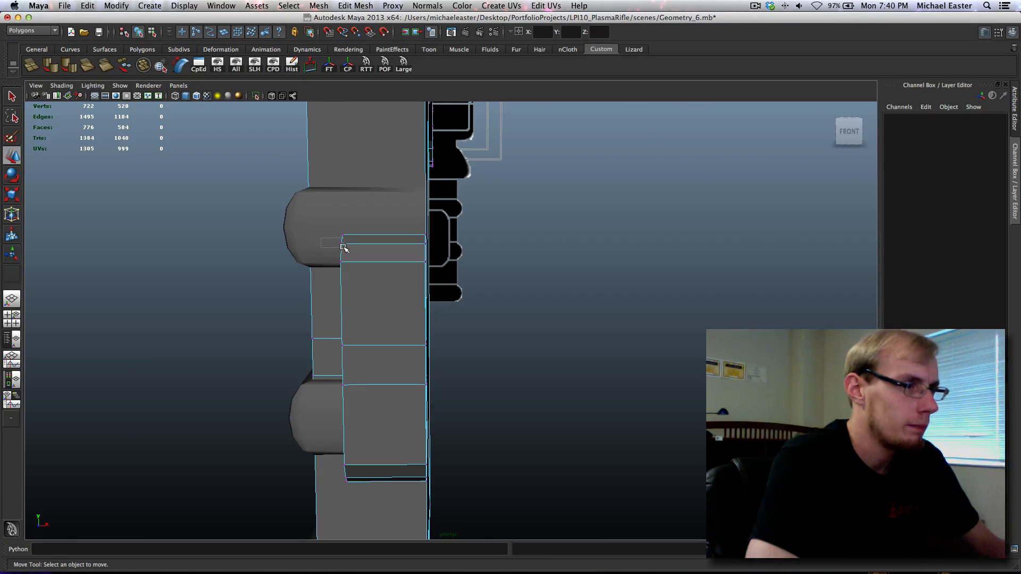
drag(343, 247, 400, 253)
alt+drag(400, 253, 374, 275)
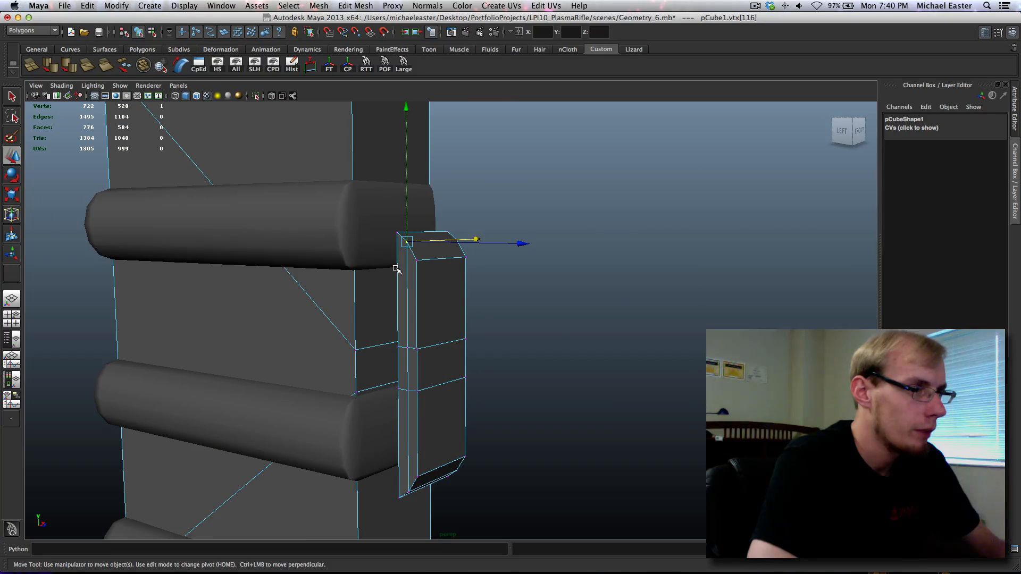
Try to insert an edge loop across the upper chamfer of the grip's raised block.
right_drag(410, 267, 449, 250)
key(q)
click(384, 269)
click(402, 275)
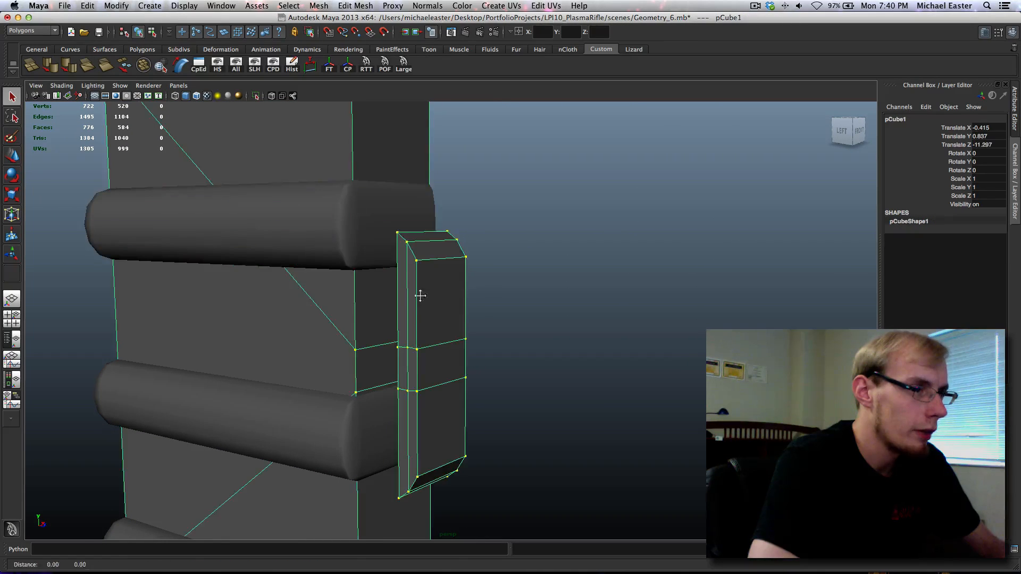
alt+middle_drag(420, 295, 405, 316)
scroll(404, 315, up, 10)
alt+middle_drag(287, 249, 297, 249)
shift+right_drag(252, 227, 206, 237)
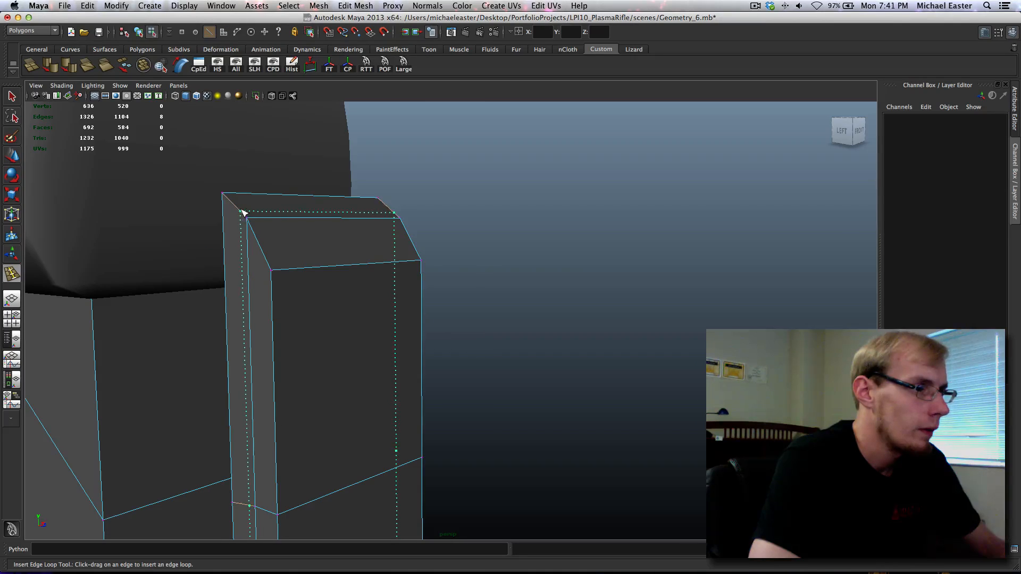
drag(237, 212, 236, 211)
key(z)
Select all faces of the raised block on the back of the grip and isolate them in the view.
alt+middle_drag(292, 254, 312, 267)
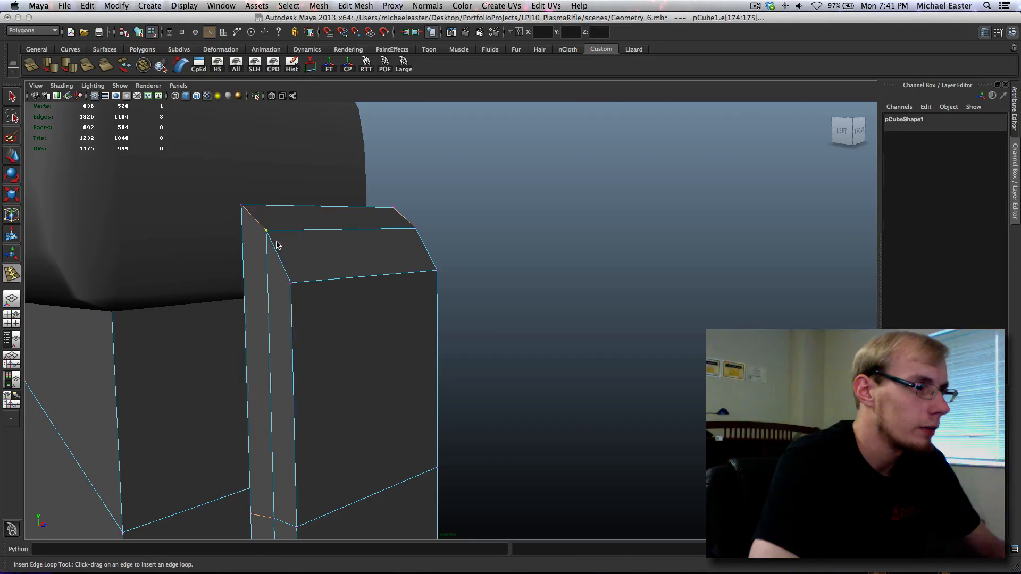
shift+right_drag(277, 243, 307, 273)
key(q)
alt+drag(307, 272, 406, 418)
drag(562, 188, 423, 503)
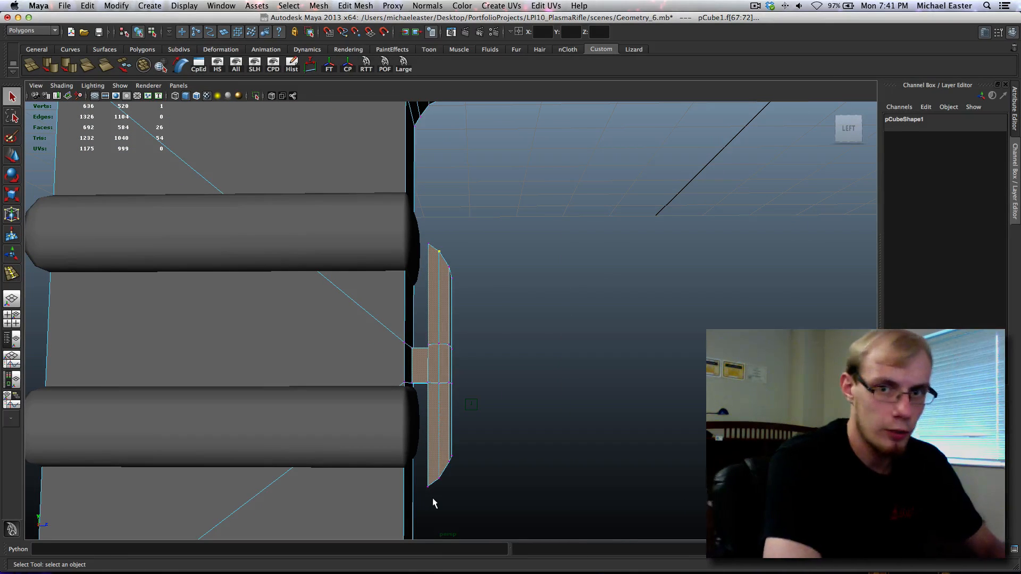
key(ctrl+1)
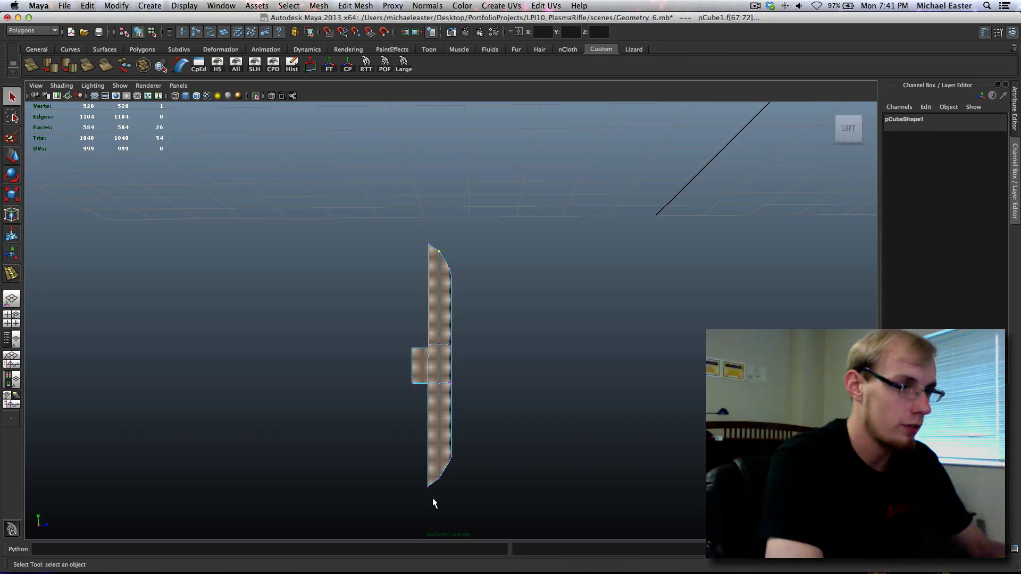
Split the block's side and back faces with a cut running from the middle vertex of the upper chamfer.
alt+drag(373, 370, 366, 356)
alt+middle_drag(374, 266, 368, 281)
scroll(374, 290, up, 5)
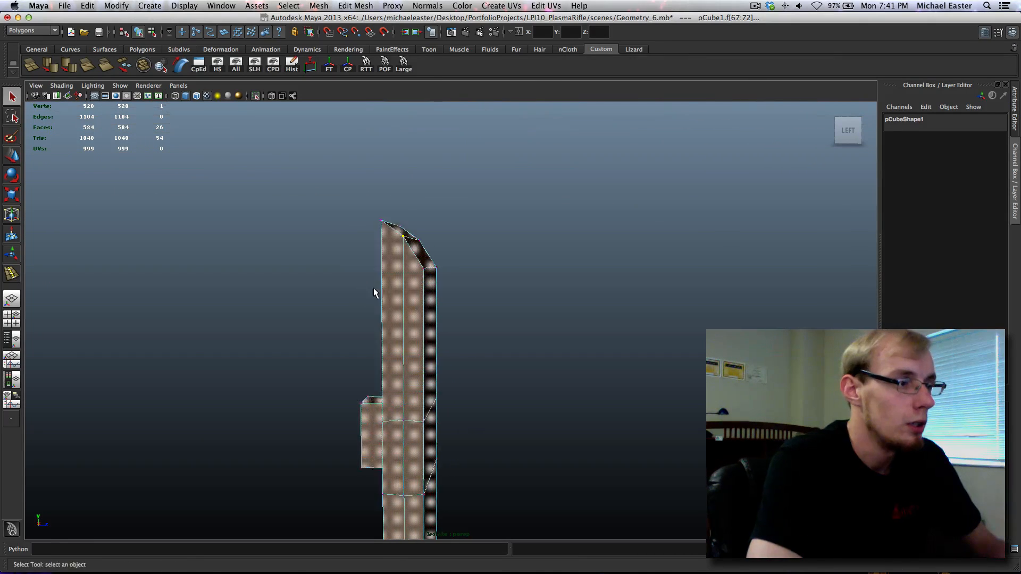
drag(510, 213, 460, 281)
key(F8)
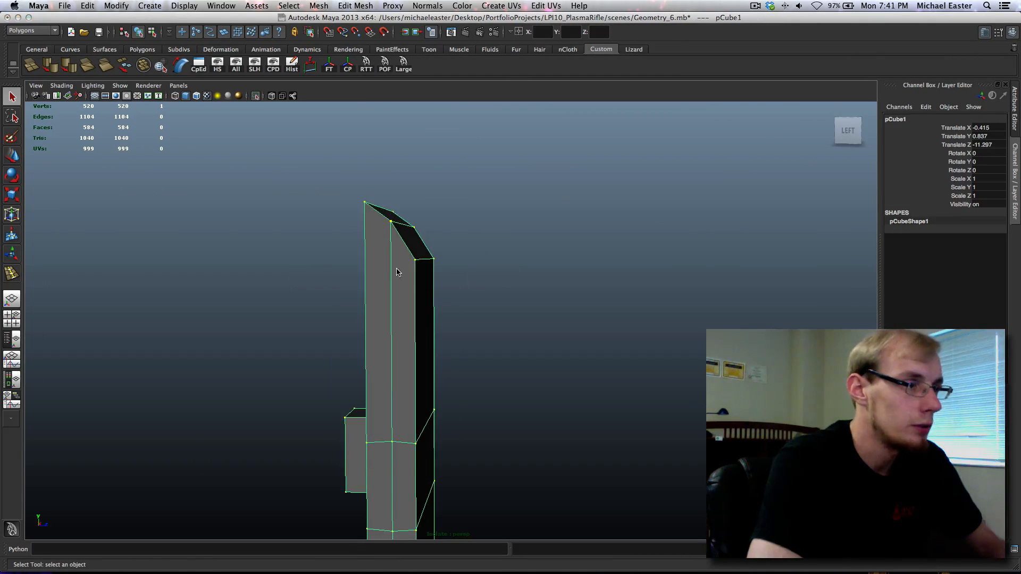
mouse_move(396, 269)
shift+right_down()
mouse_move(342, 269)
mouse_move(393, 269)
shift+right_up()
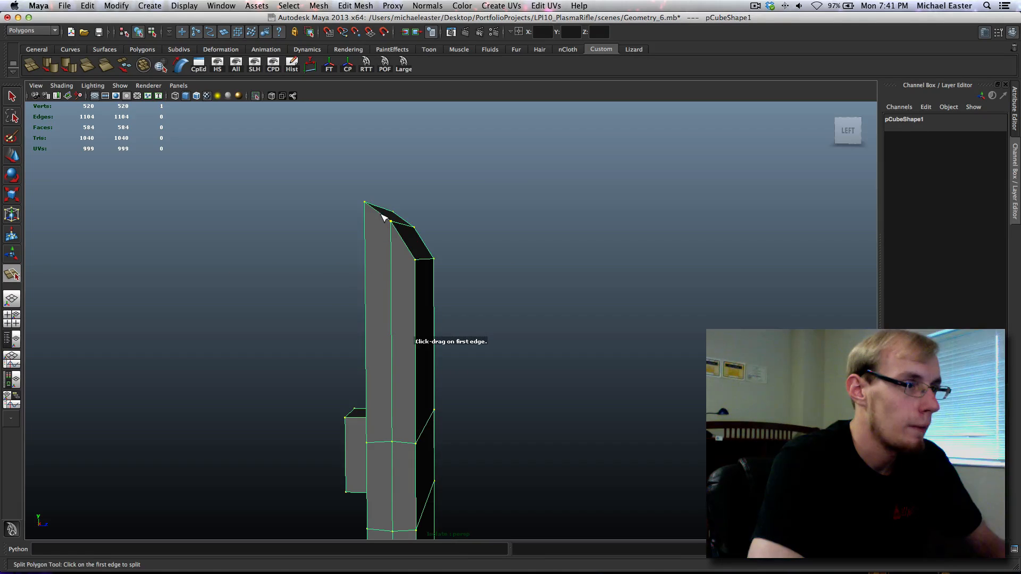
drag(384, 217, 478, 230)
click(470, 238)
key(Return)
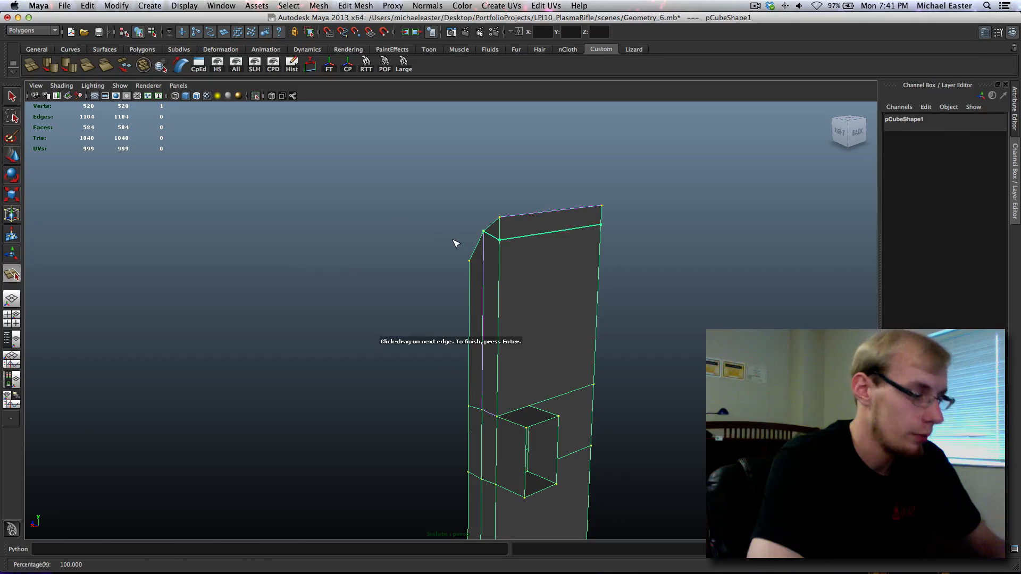
Split the side and back faces again with a lower cut starting at the upper chamfer's lowest corner vertex.
click(470, 260)
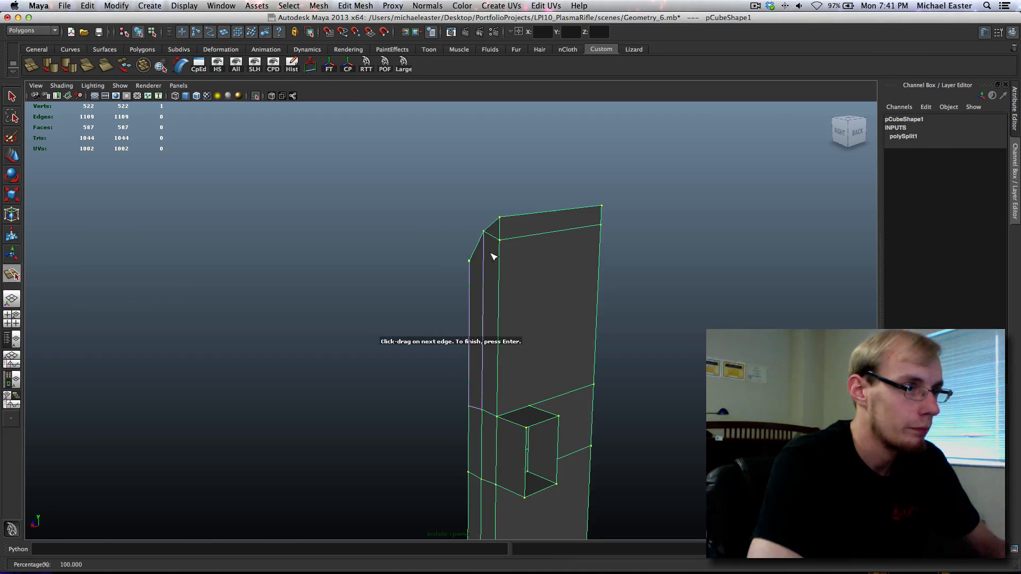
drag(500, 258, 464, 253)
alt+middle_drag(608, 330, 596, 318)
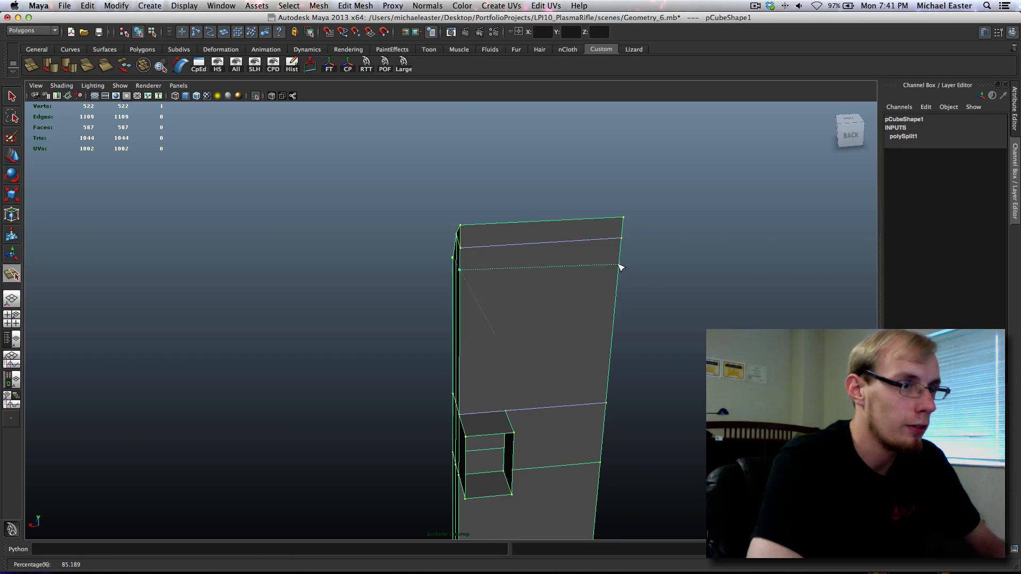
drag(620, 268, 519, 286)
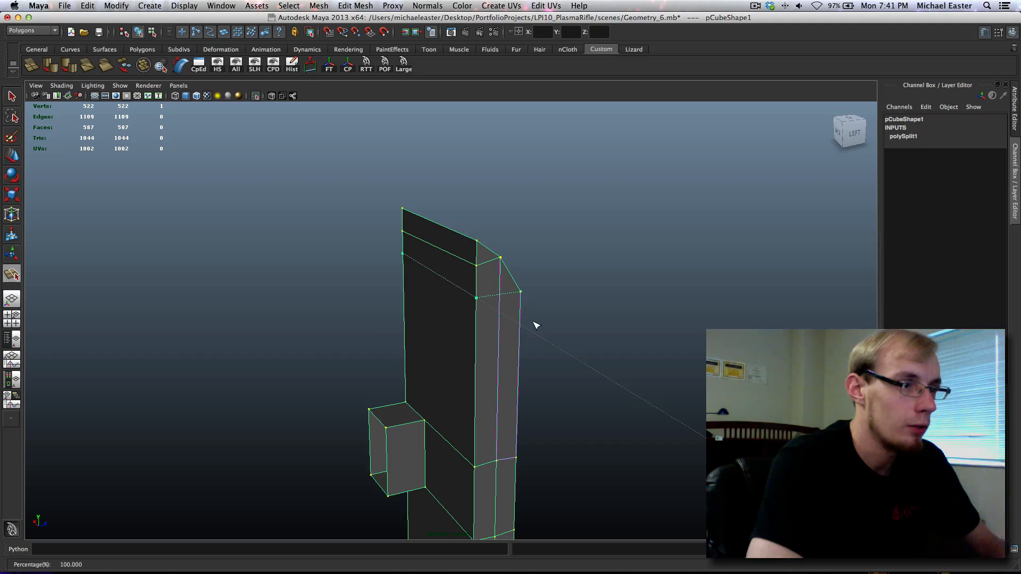
key(q)
Snap the vertices of both new cuts vertically so each row is level with its chamfer corner.
right_drag(485, 296, 485, 303)
shift+click(476, 298)
shift+click(500, 294)
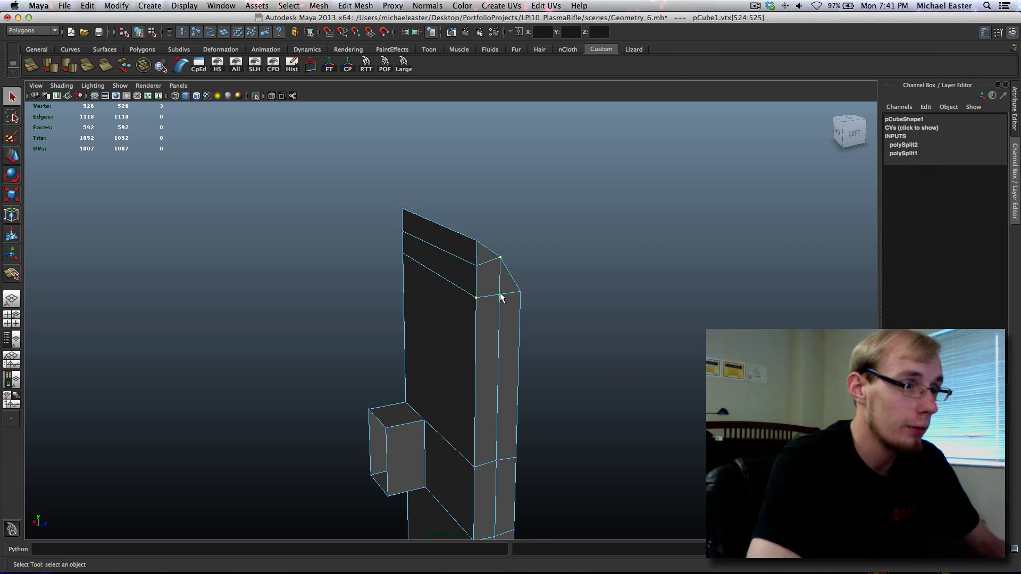
drag(500, 248, 337, 269)
key(4)
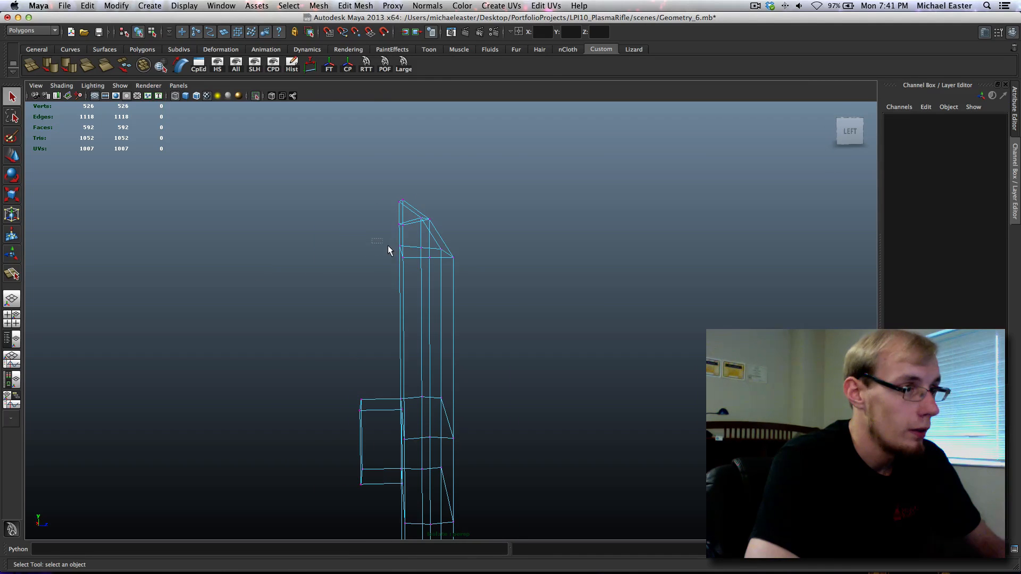
drag(432, 274, 433, 275)
key(w)
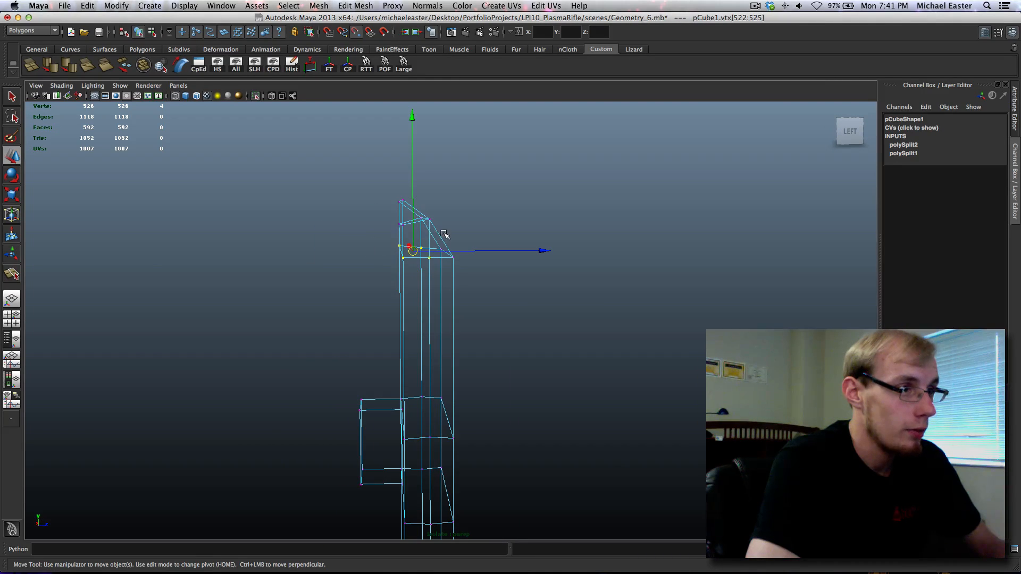
key(w)
drag(443, 235, 468, 244)
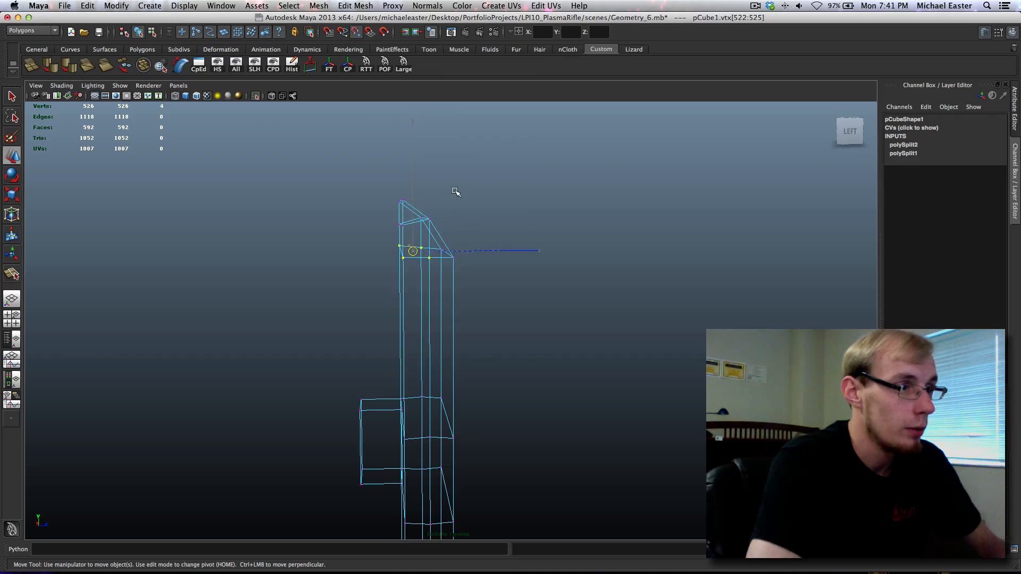
drag(455, 191, 449, 253)
drag(378, 212, 406, 233)
middle_drag(453, 185, 448, 212)
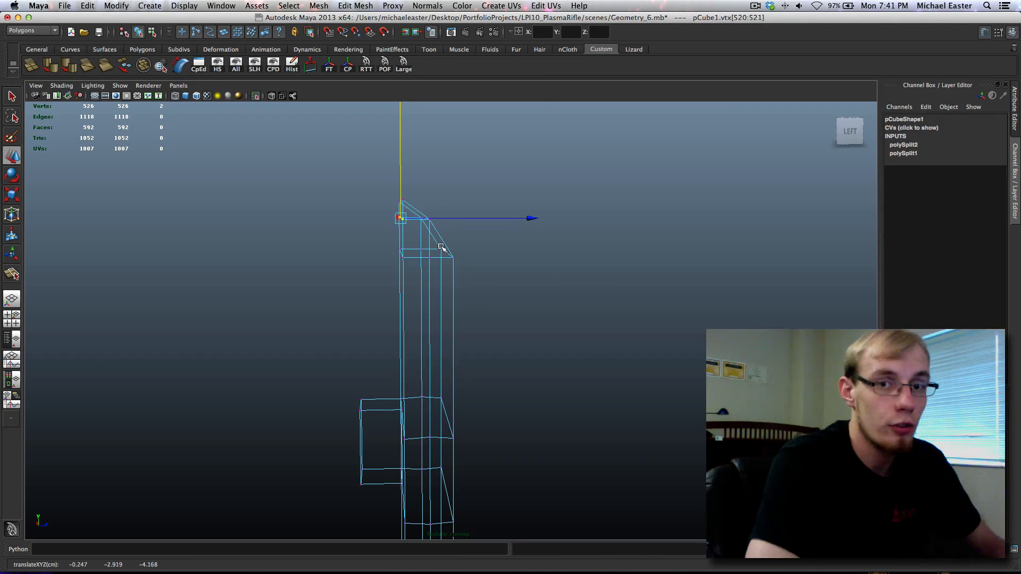
Level the vertex rows at the upper and lower edges of the block's connecting peg by snapping them vertically.
scroll(429, 280, up, 3)
alt+middle_drag(455, 284, 434, 246)
scroll(424, 283, down, 4)
alt+drag(435, 299, 435, 295)
drag(472, 339, 473, 339)
key(v)
middle_drag(429, 298, 358, 309)
drag(369, 361, 456, 419)
key(v)
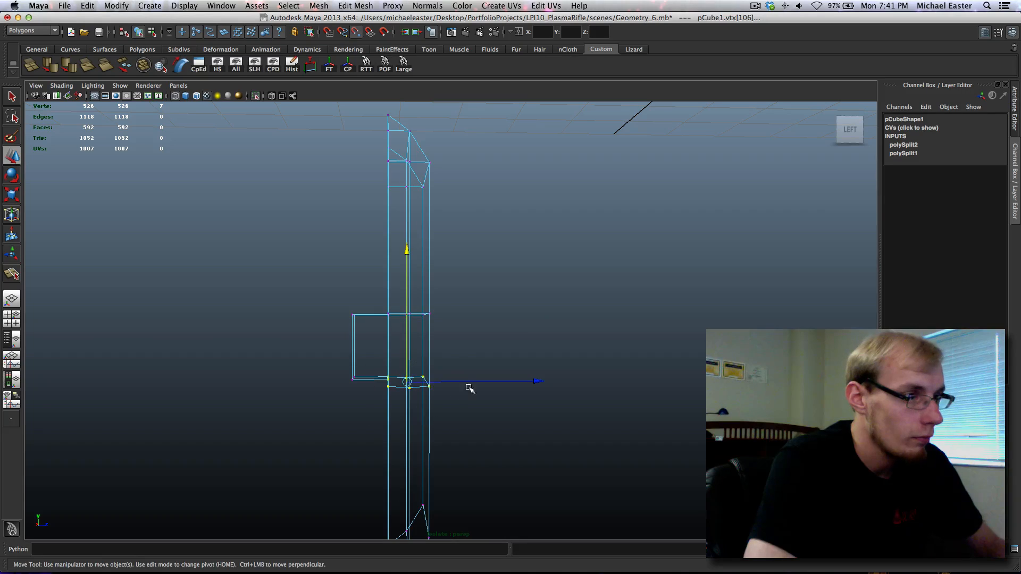
middle_drag(463, 349, 458, 282)
Return the block to shaded display and object mode at its lower chamfered end.
alt+drag(543, 414, 370, 309)
key(5)
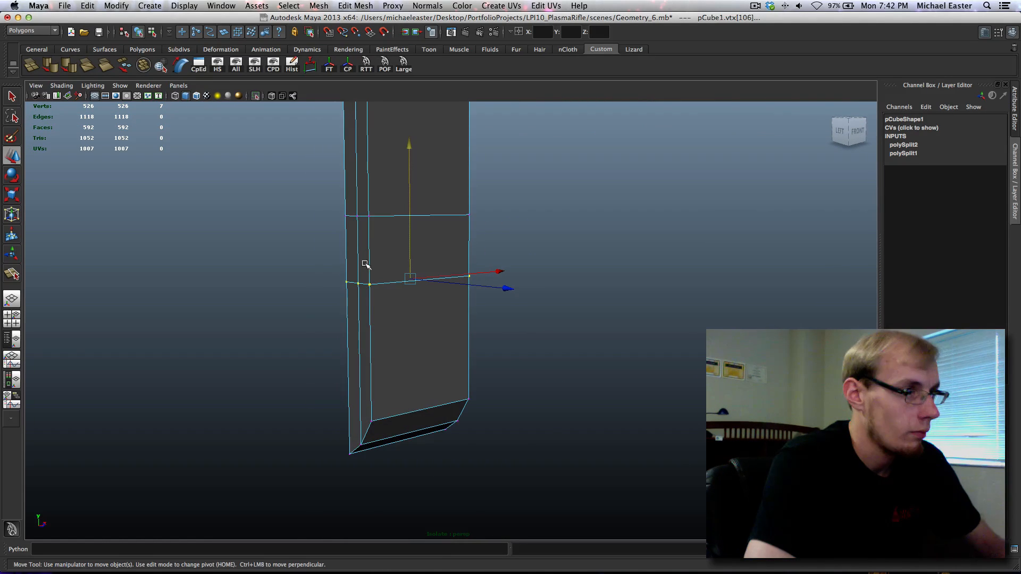
right_drag(368, 236, 405, 224)
key(q)
click(389, 323)
alt+middle_drag(387, 326, 439, 316)
alt+drag(431, 360, 485, 314)
right_drag(453, 269, 420, 264)
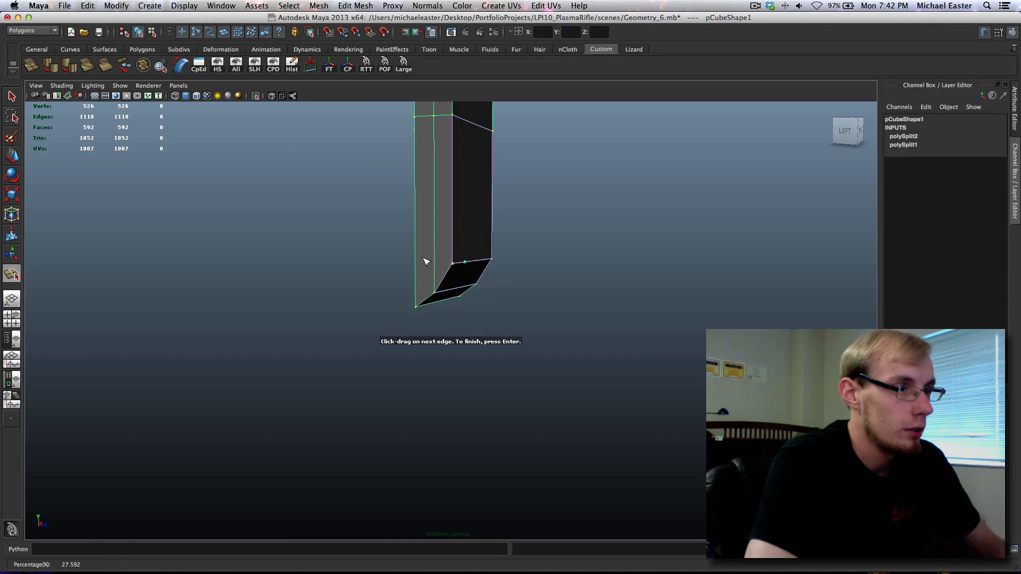
key(Return)
key(z)
key(t)
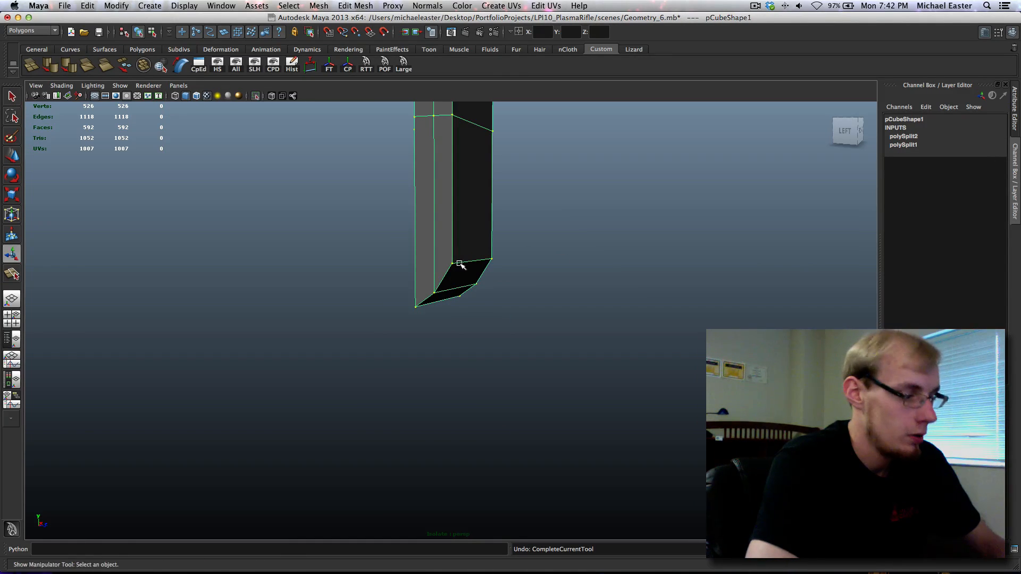
Split the block's side and back faces with a cut running from the highest corner vertex of the lower chamfer.
key(y)
click(452, 264)
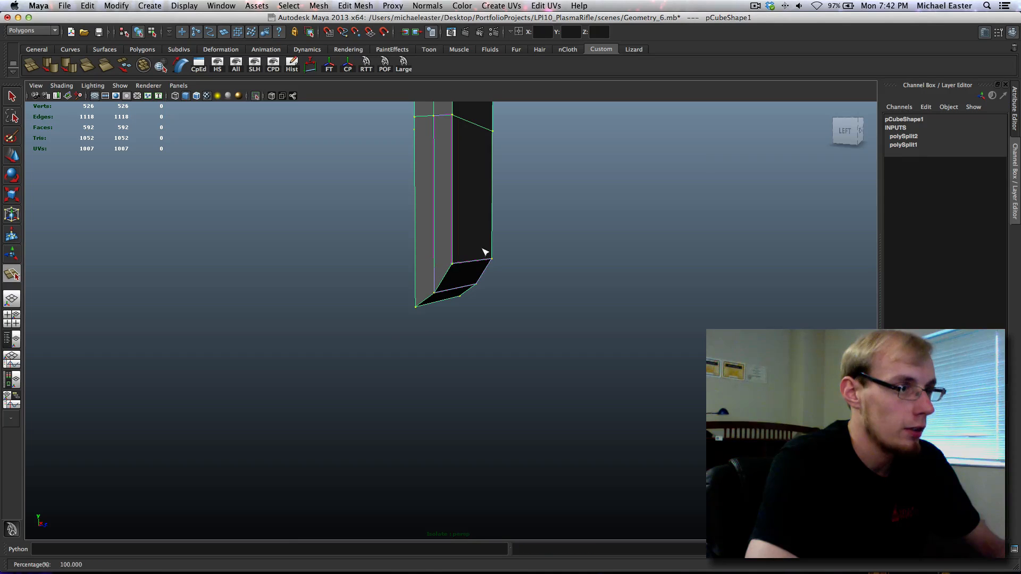
click(417, 265)
alt+drag(401, 276, 426, 264)
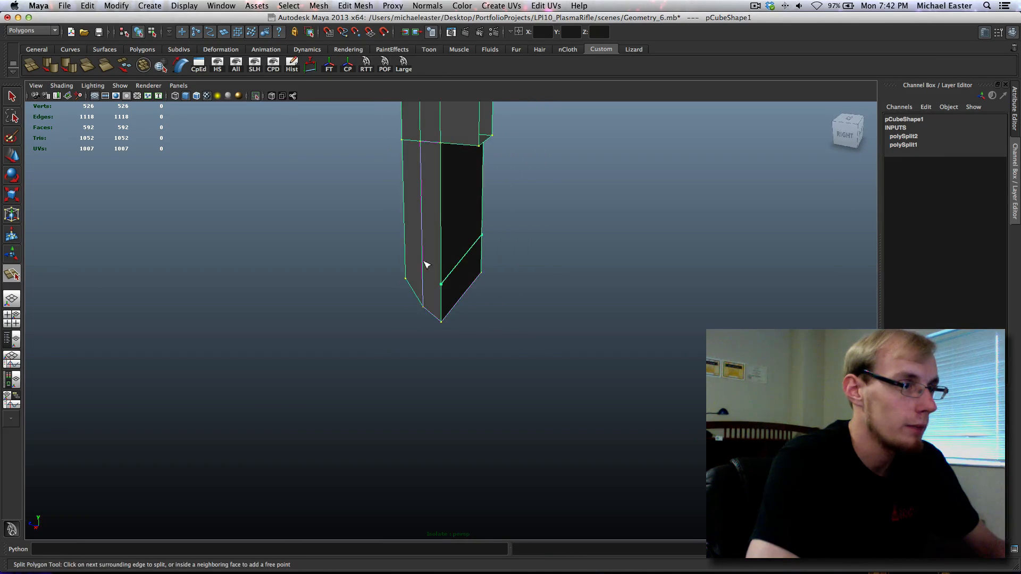
click(406, 269)
key(Return)
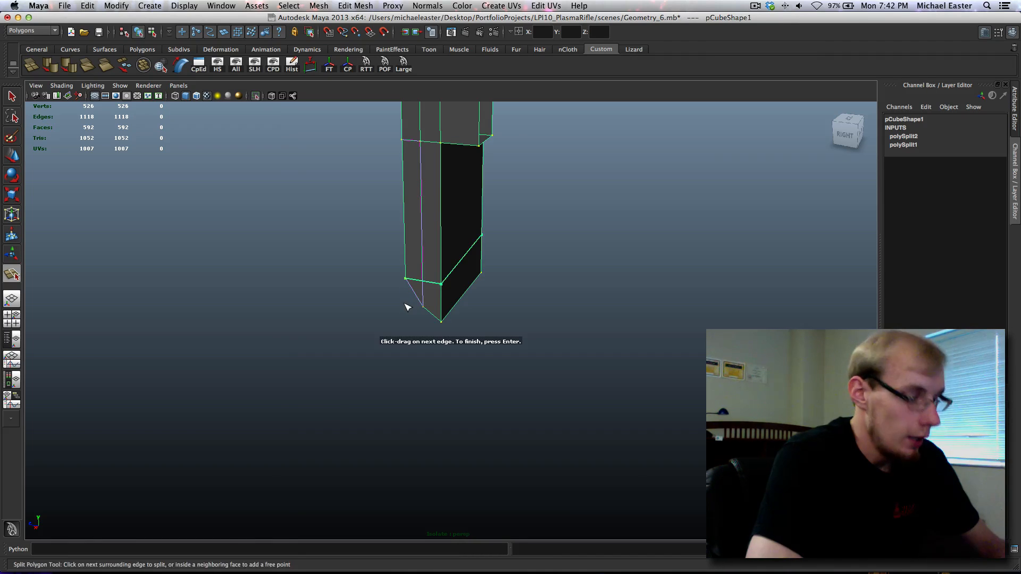
Split the side and back faces again with a lower cut starting at the lower chamfer's middle vertex.
click(425, 299)
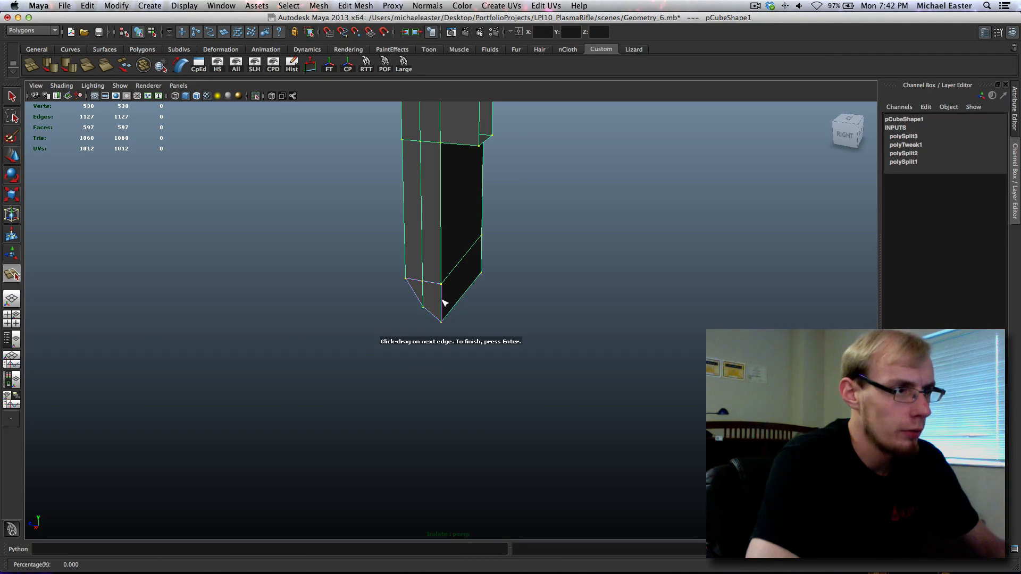
click(442, 303)
click(480, 265)
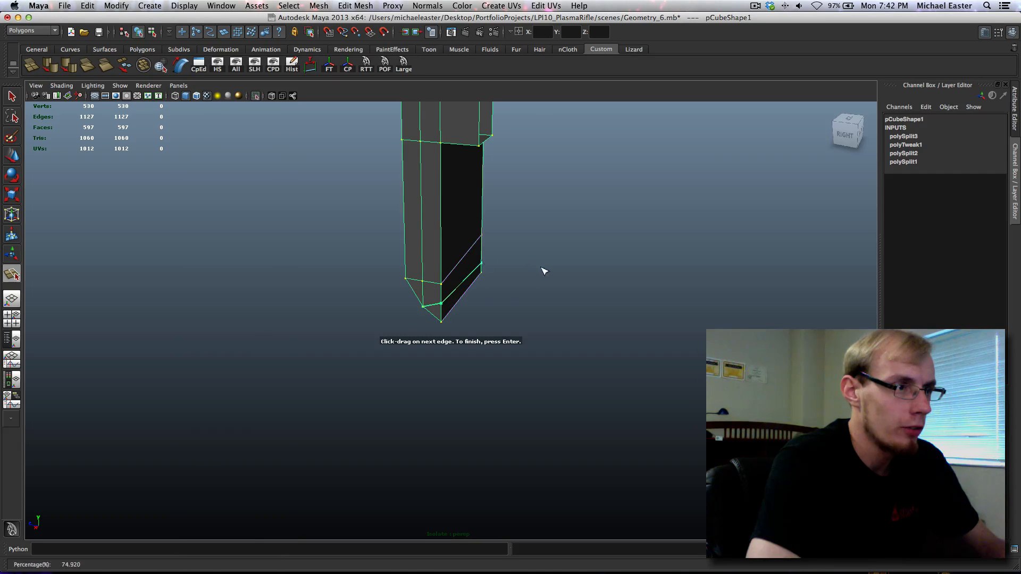
alt+drag(543, 271, 382, 258)
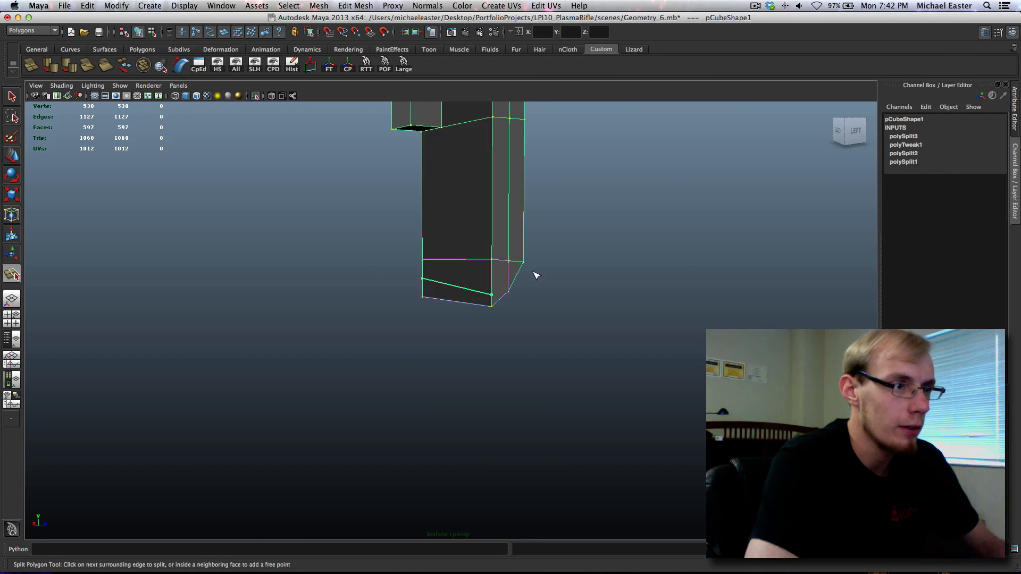
key(Return)
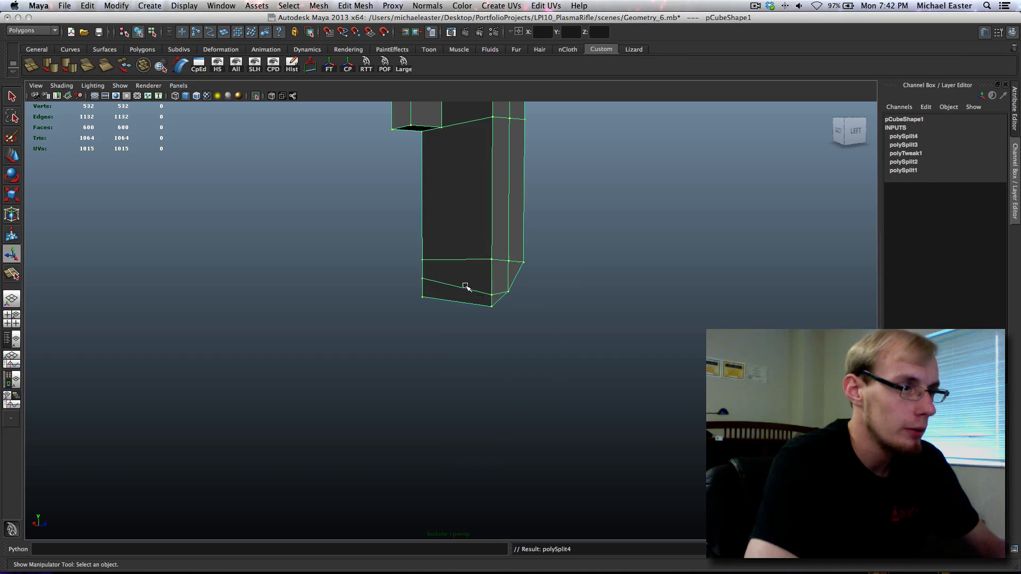
Snap the lowest cut's two back vertices vertically, level with the lower chamfer's middle vertex, and return to object mode.
key(q)
click(491, 294)
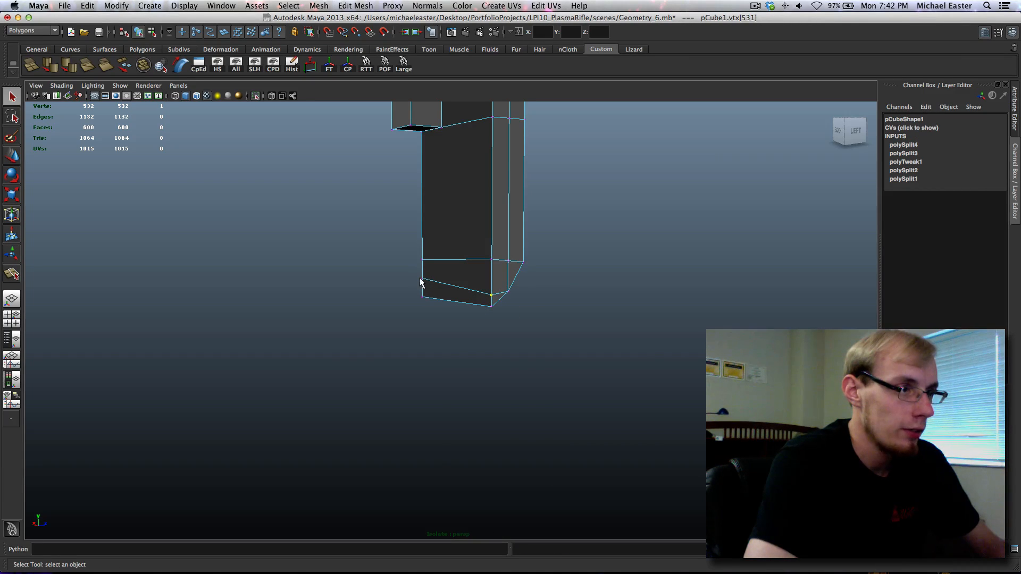
shift+click(422, 278)
alt+drag(423, 278, 560, 280)
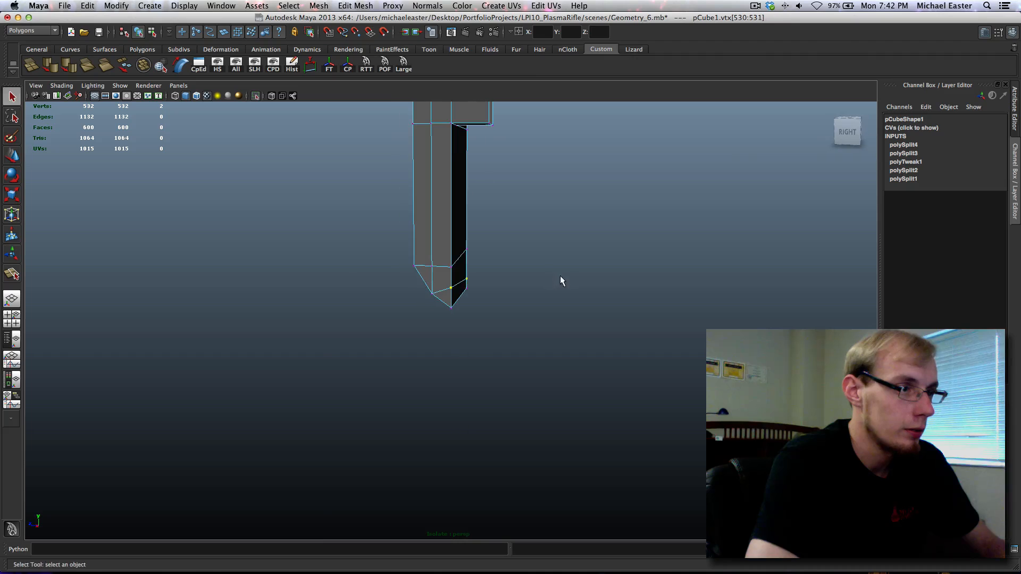
key(w)
middle_drag(494, 259, 486, 278)
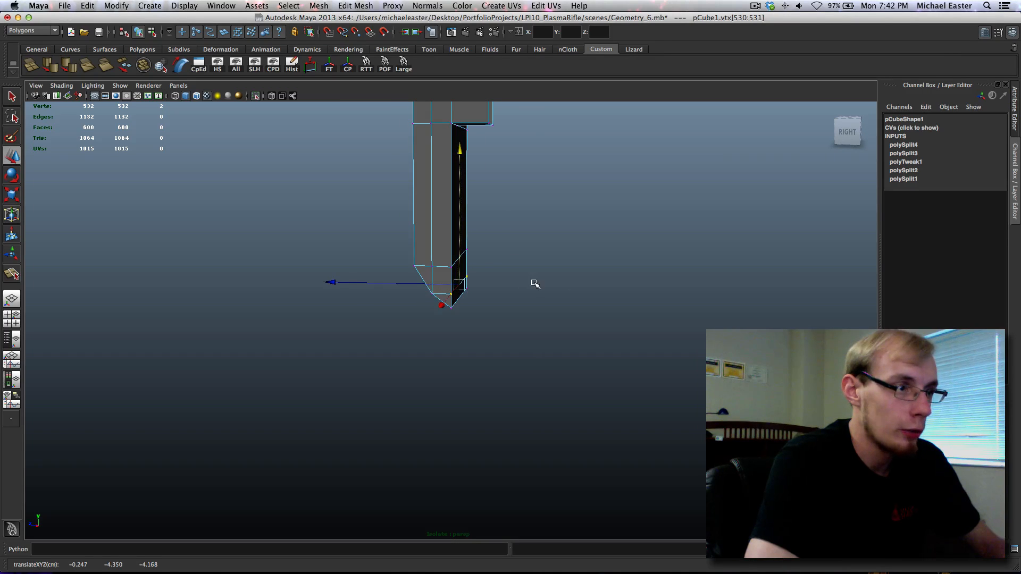
alt+drag(534, 284, 495, 280)
right_drag(410, 233, 447, 218)
key(q)
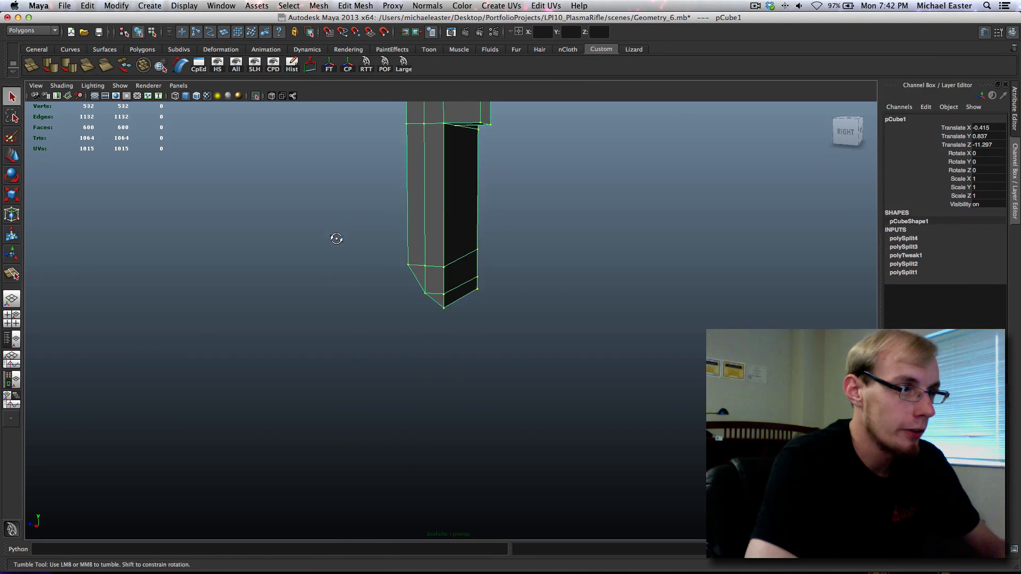
Turn off the isolated display at the block's upper end to show the surrounding rifle parts.
alt+drag(337, 238, 458, 231)
alt+middle_drag(458, 230, 486, 410)
alt+middle_drag(442, 188, 526, 313)
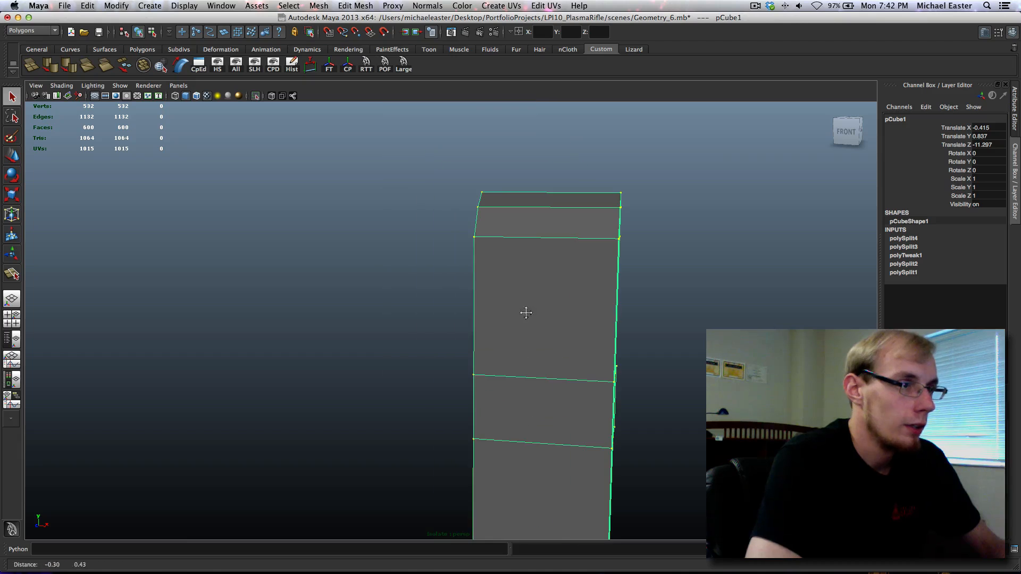
click(256, 96)
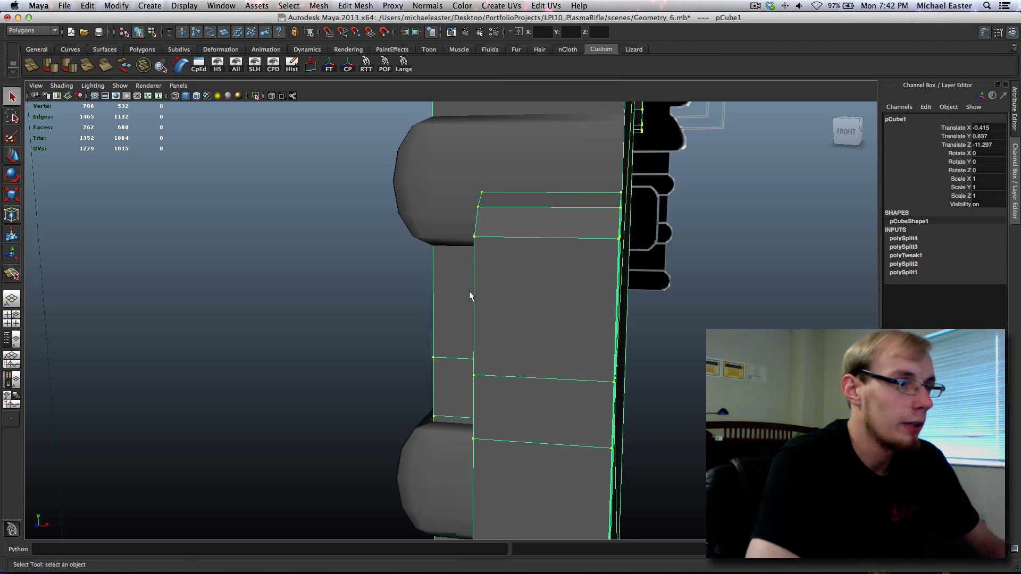
Select vertices at the side of the block's upper chamfer and frame them in the front view.
alt+drag(469, 296, 520, 267)
right_drag(501, 262, 488, 261)
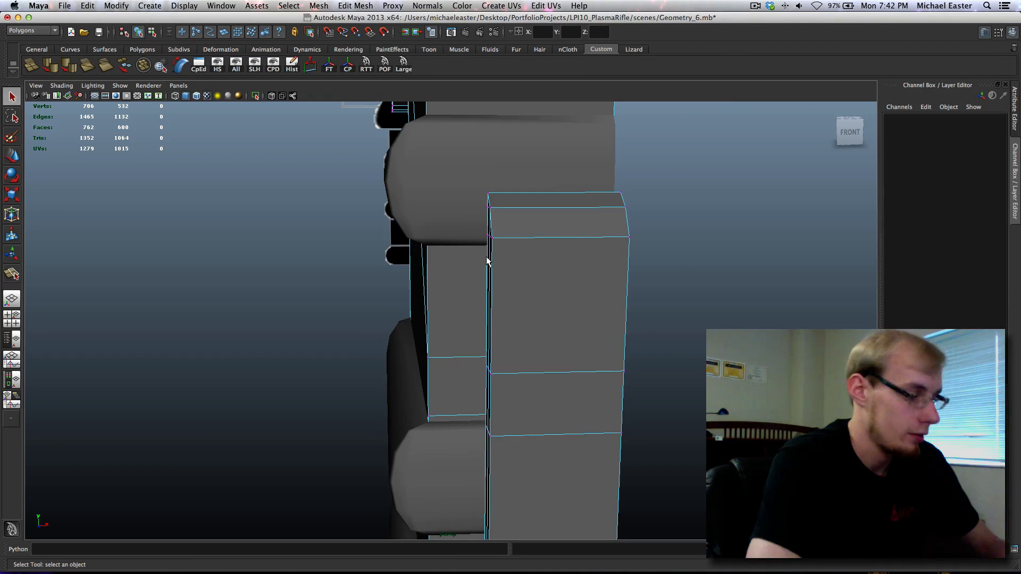
key(4)
drag(498, 222, 501, 226)
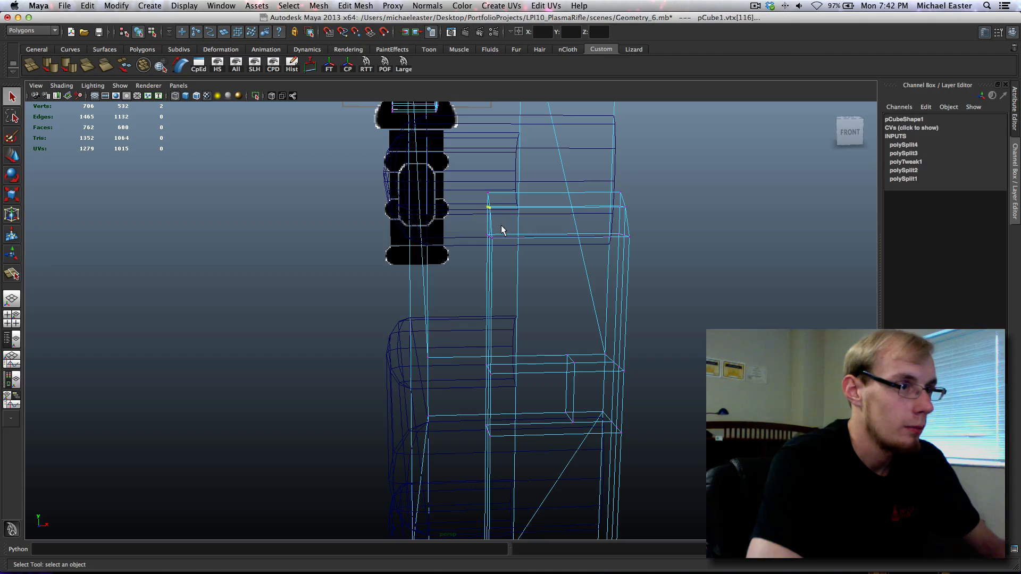
key(5)
key(space)
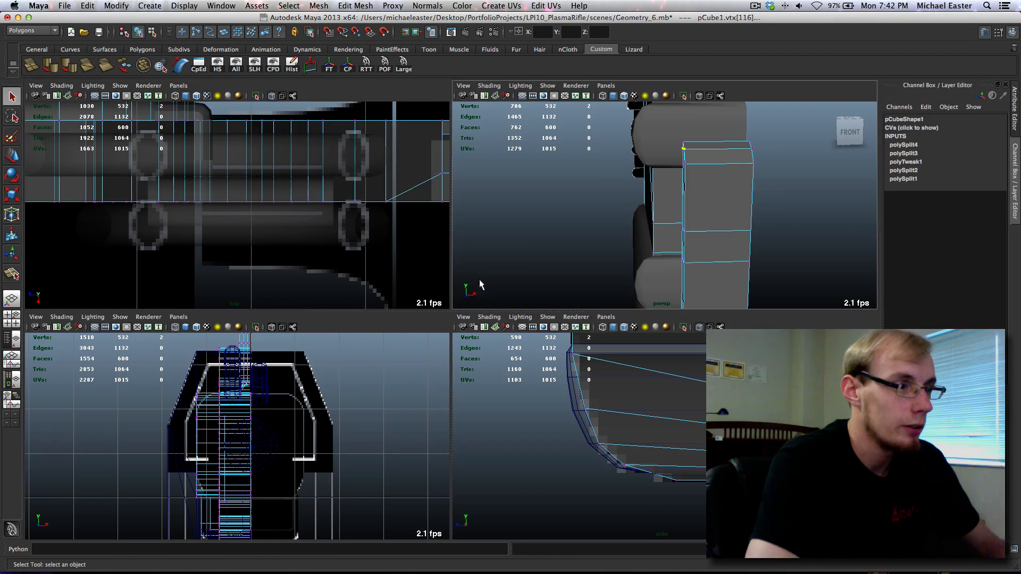
key(space)
key(f)
alt+middle_drag(429, 308, 317, 270)
Move the block's top corner vertex and the vertex row below it horizontally inward to follow the reference's rounded corner.
drag(384, 253, 385, 254)
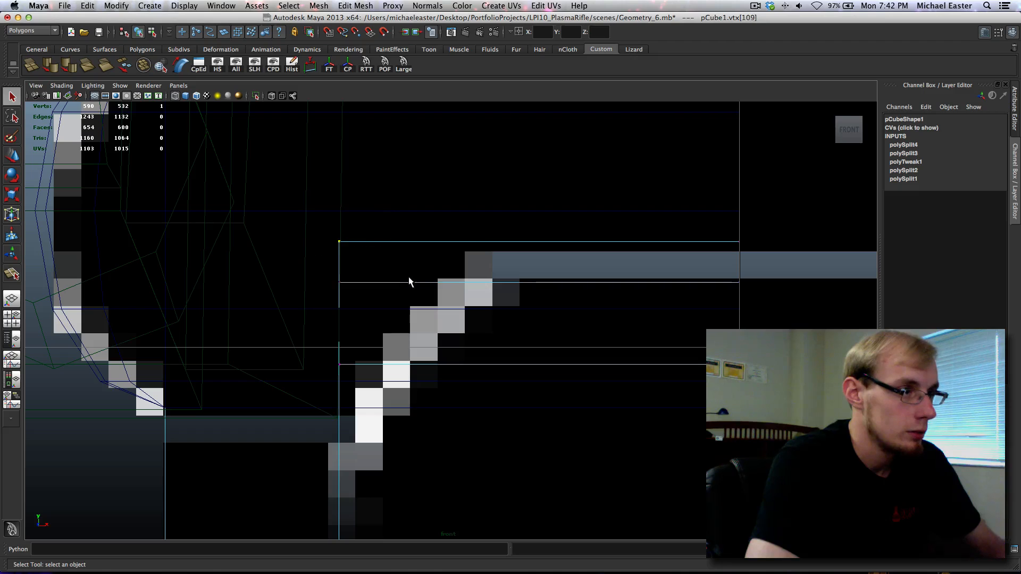
key(w)
key(f)
scroll(425, 286, up, 8)
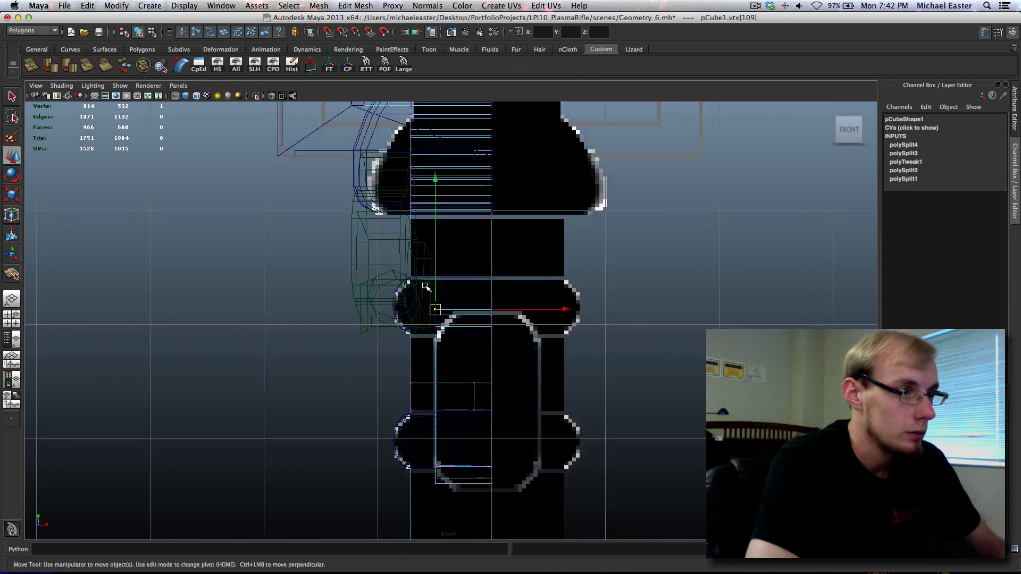
shift+middle_drag(442, 277, 452, 275)
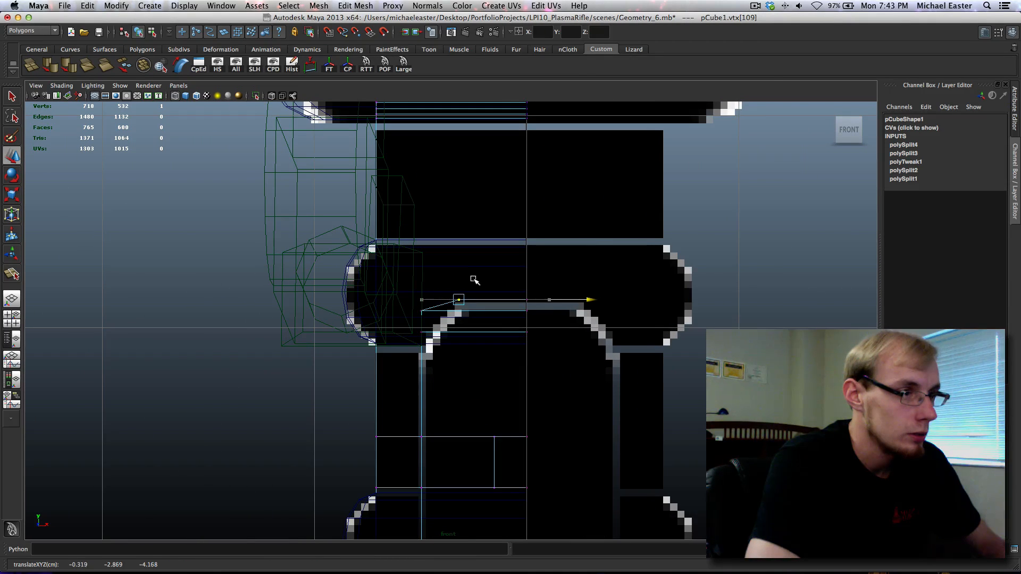
drag(399, 293, 427, 314)
middle_drag(456, 317, 457, 317)
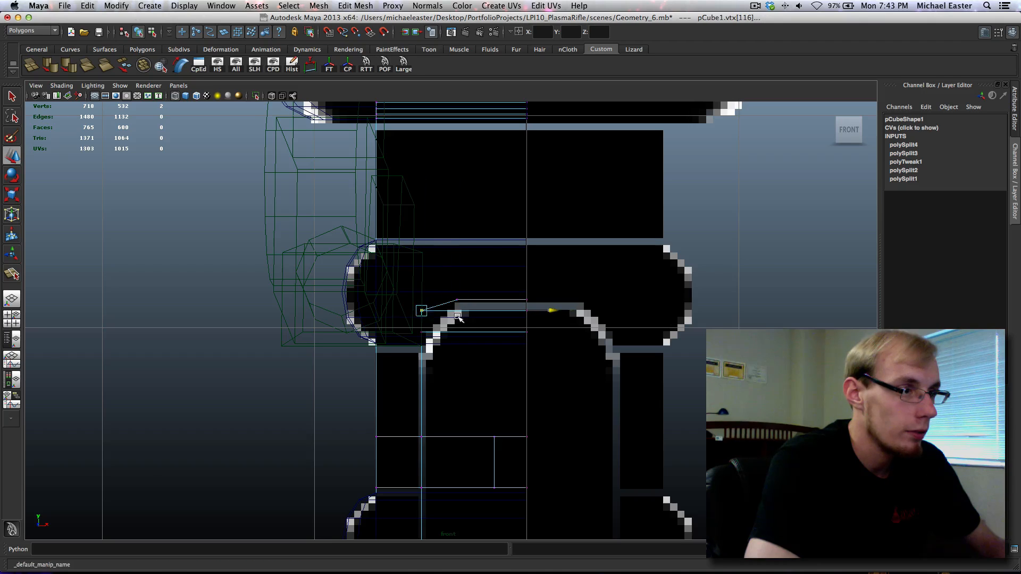
Try to insert an edge loop across the block where the reference's rounded corner meets its straight side.
drag(396, 315, 427, 337)
alt+middle_drag(432, 342, 420, 274)
scroll(420, 274, up, 2)
scroll(420, 274, up, 3)
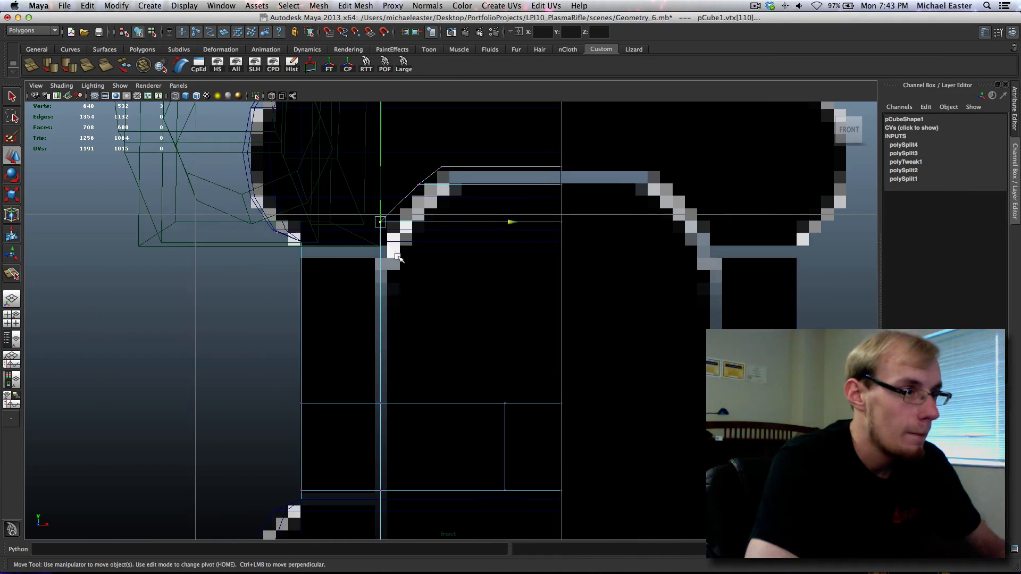
right_click(381, 264)
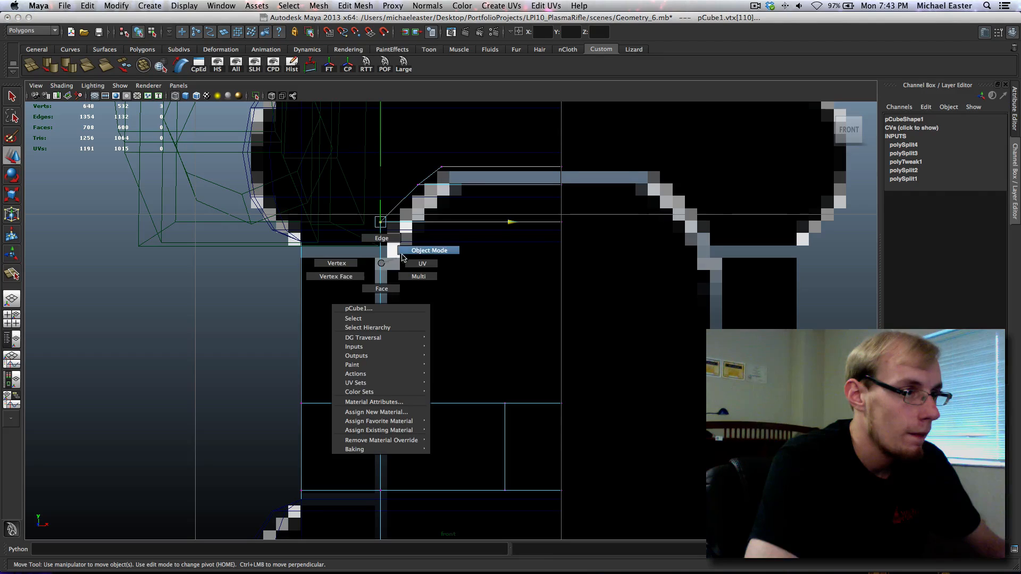
click(403, 257)
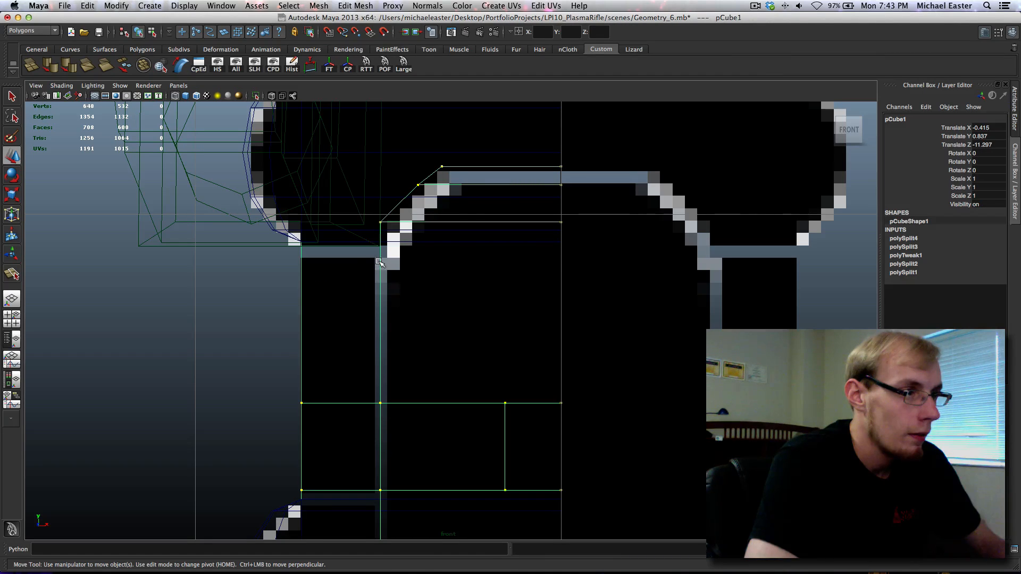
shift+right_click(379, 262)
click(348, 268)
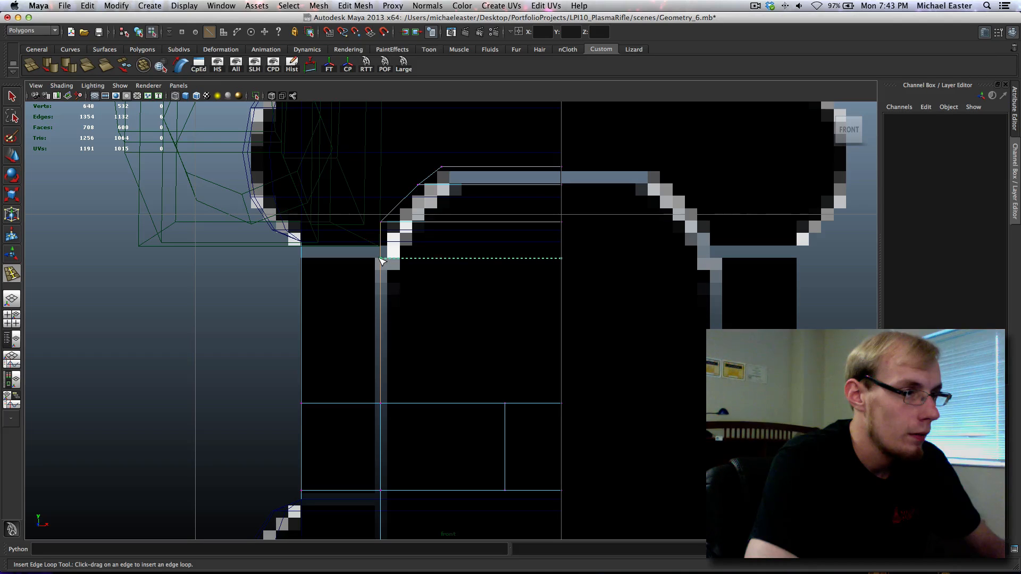
click(382, 263)
alt+middle_drag(432, 344, 435, 212)
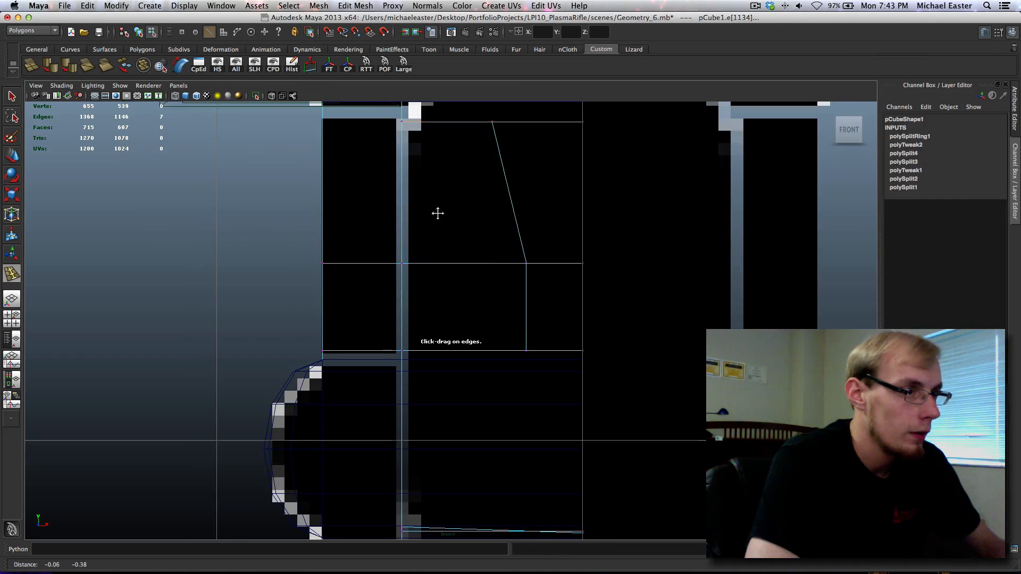
Cut only the block faces between the upper chamfer and the peg horizontally, level with the lower end of the reference's rounded corner.
key(space)
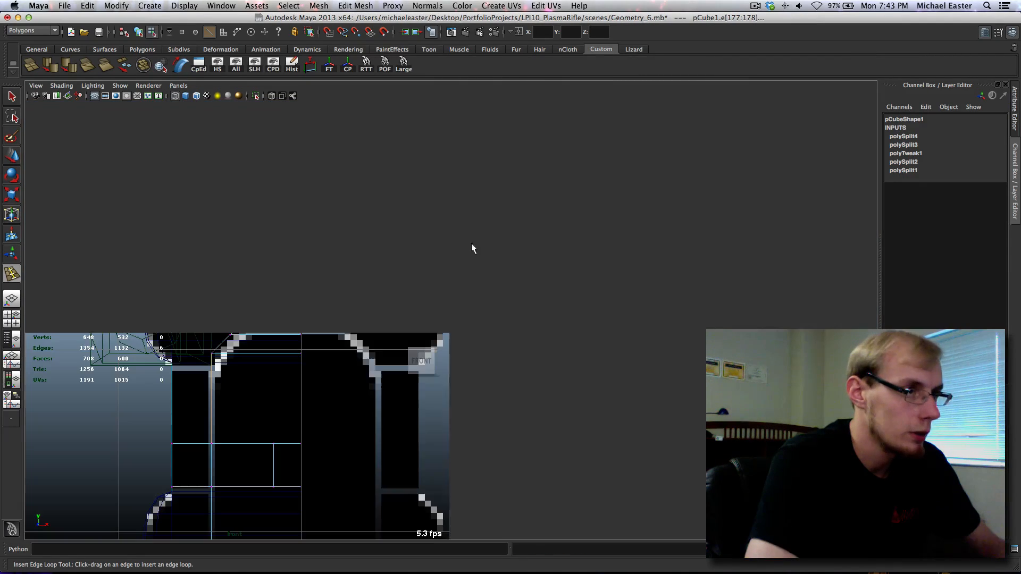
key(space)
alt+drag(659, 222, 537, 256)
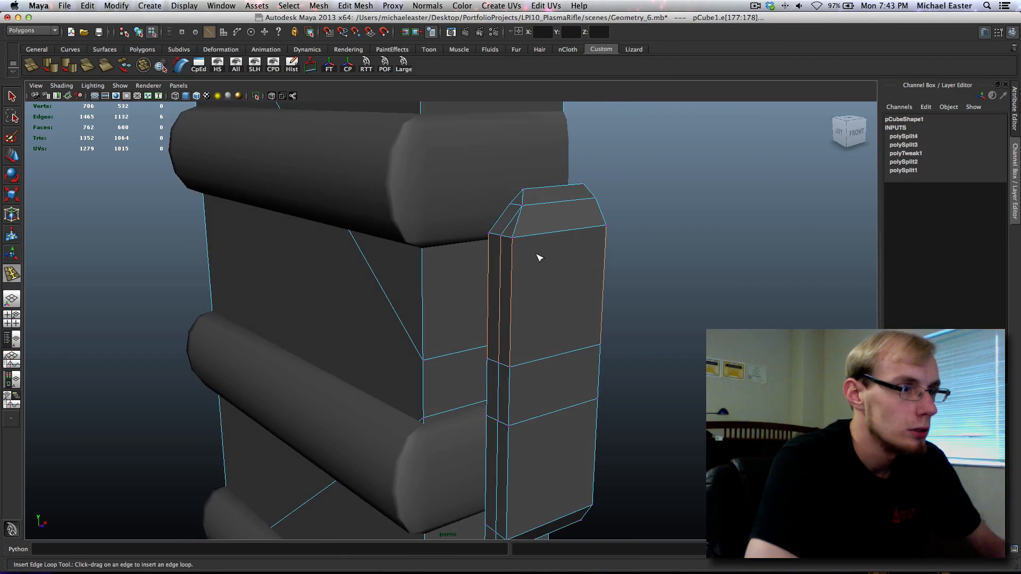
right_drag(537, 255, 489, 283)
alt+drag(490, 283, 566, 257)
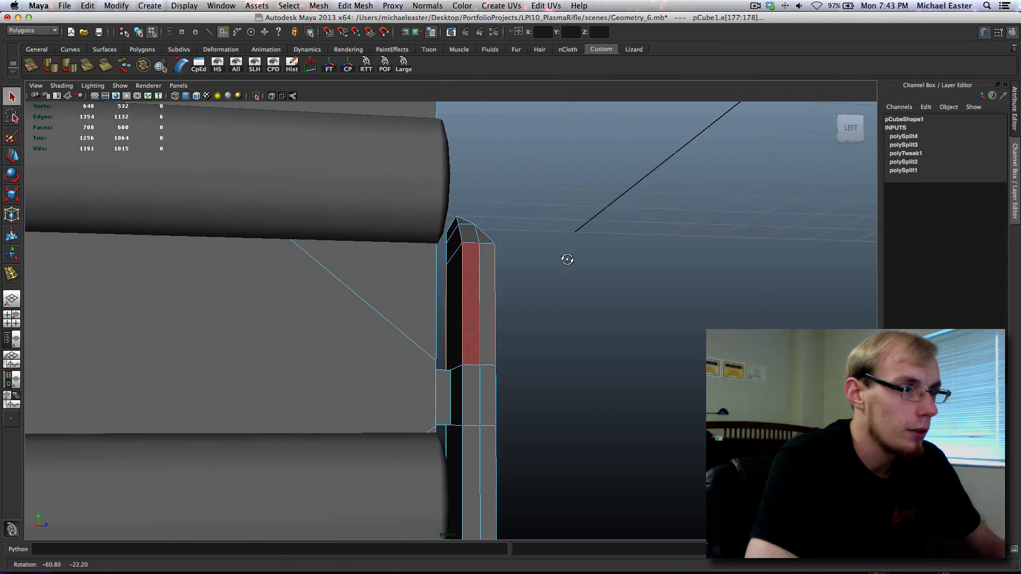
drag(536, 307, 490, 292)
key(space)
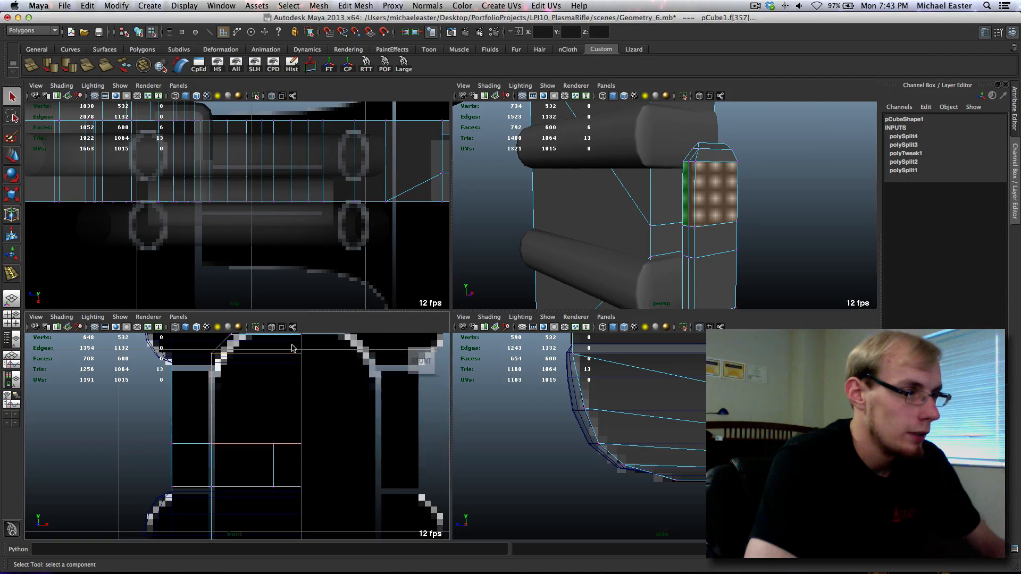
key(space)
alt+middle_drag(349, 326, 445, 347)
shift+right_drag(447, 348, 524, 313)
drag(454, 216, 519, 221)
Move the vertex row above the new cut horizontally inward and fine-tune the upper rows to match the reference's rounded corner.
alt+middle_drag(519, 221, 383, 243)
right_drag(384, 231, 337, 212)
drag(337, 212, 383, 254)
key(w)
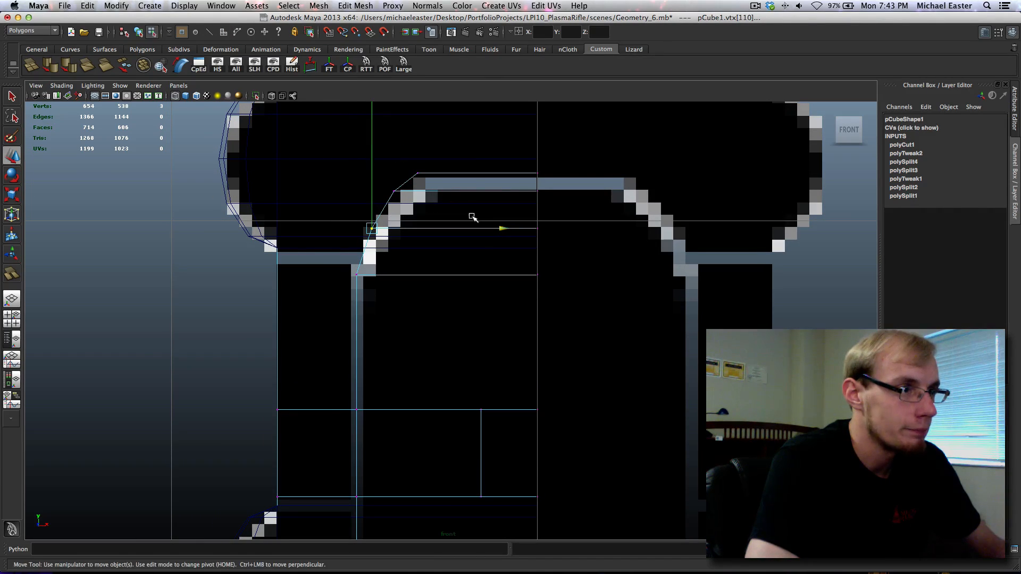
click(405, 182)
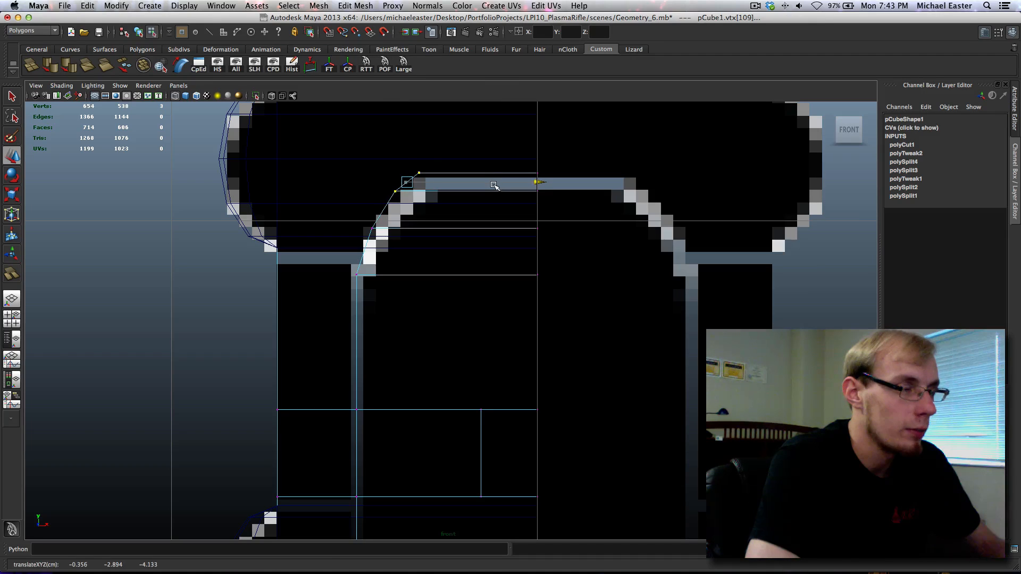
drag(453, 152, 420, 171)
alt+middle_drag(562, 236, 537, 160)
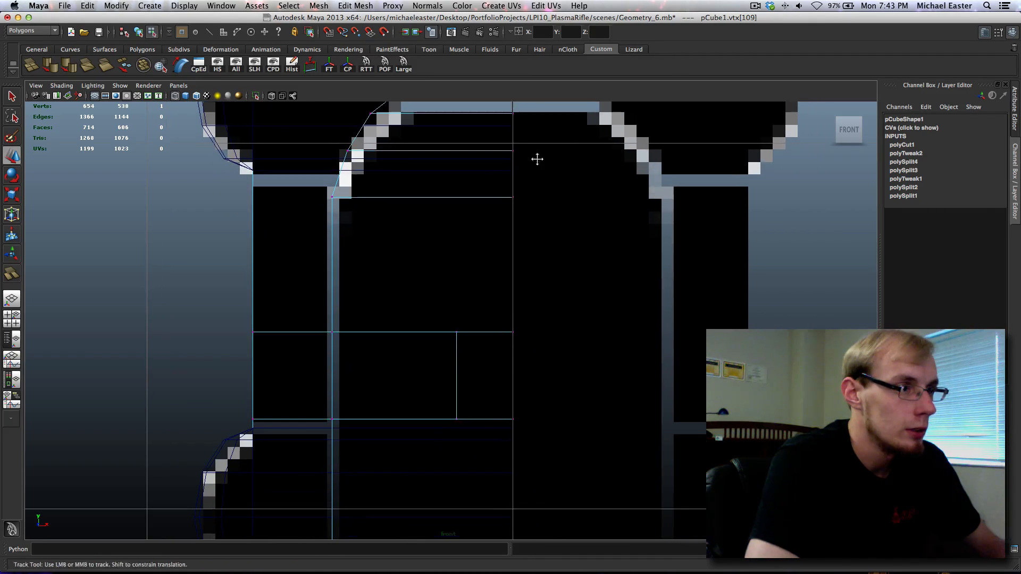
Inspect the block's lower chamfer from the side and front in wireframe and shaded display.
right_drag(380, 334, 425, 327)
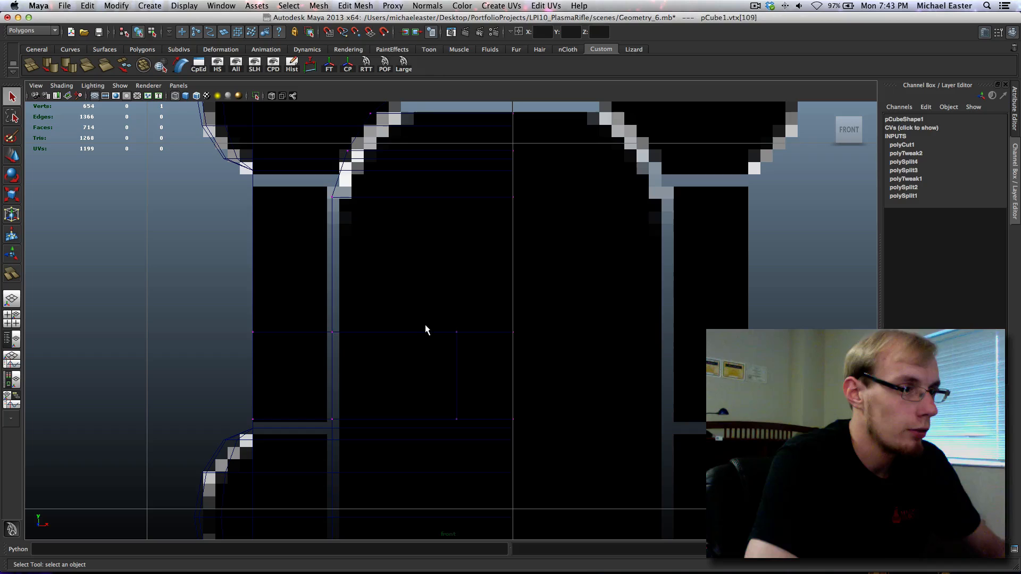
key(q)
key(space)
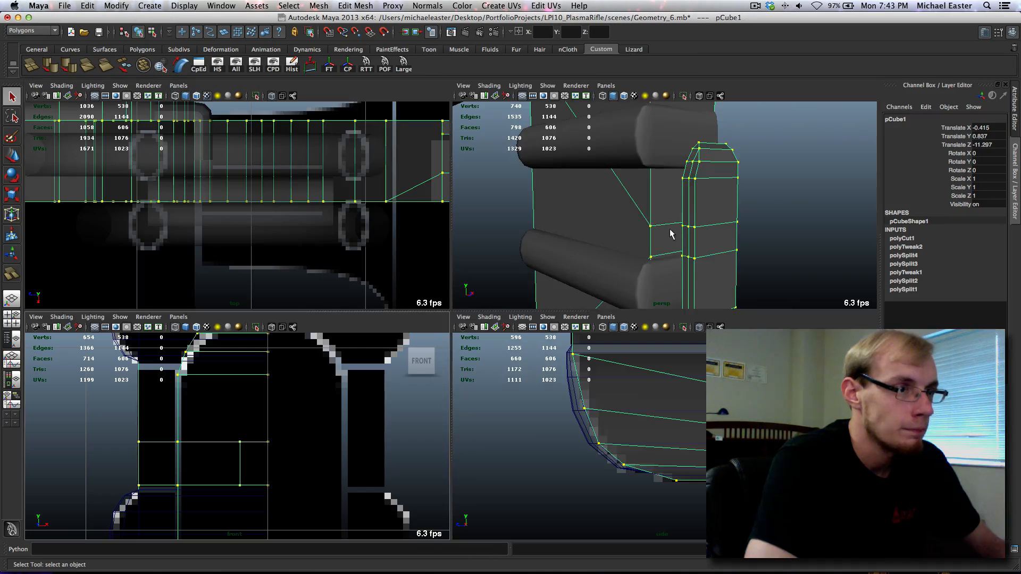
key(space)
alt+middle_drag(629, 271, 557, 274)
key(space)
drag(558, 275, 606, 266)
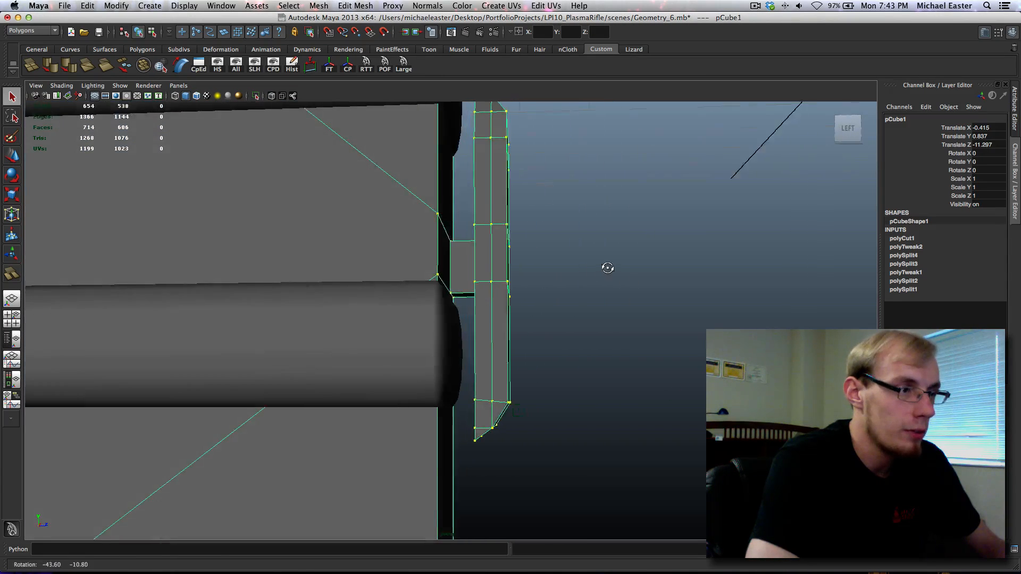
right_drag(493, 364, 462, 362)
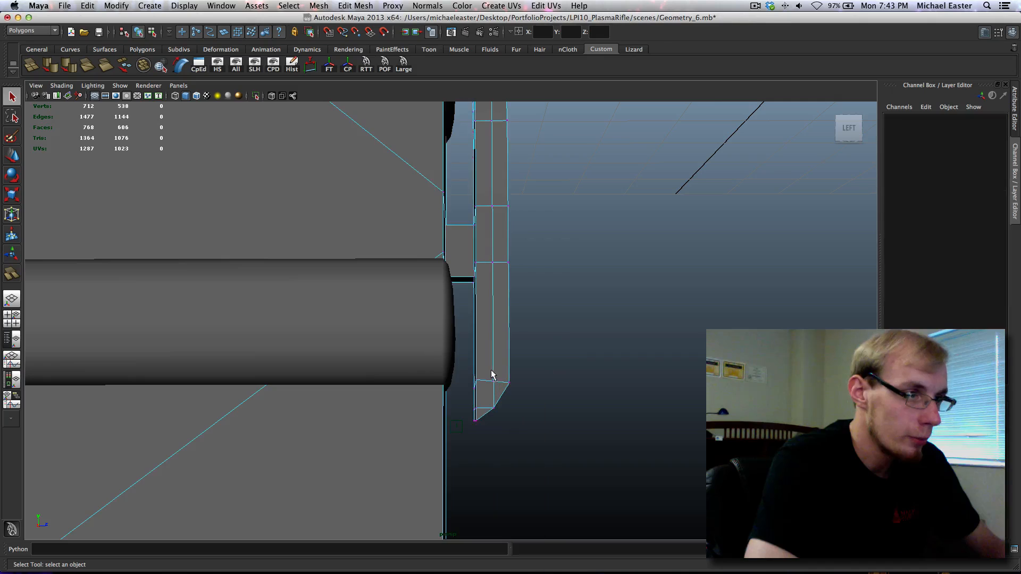
key(4)
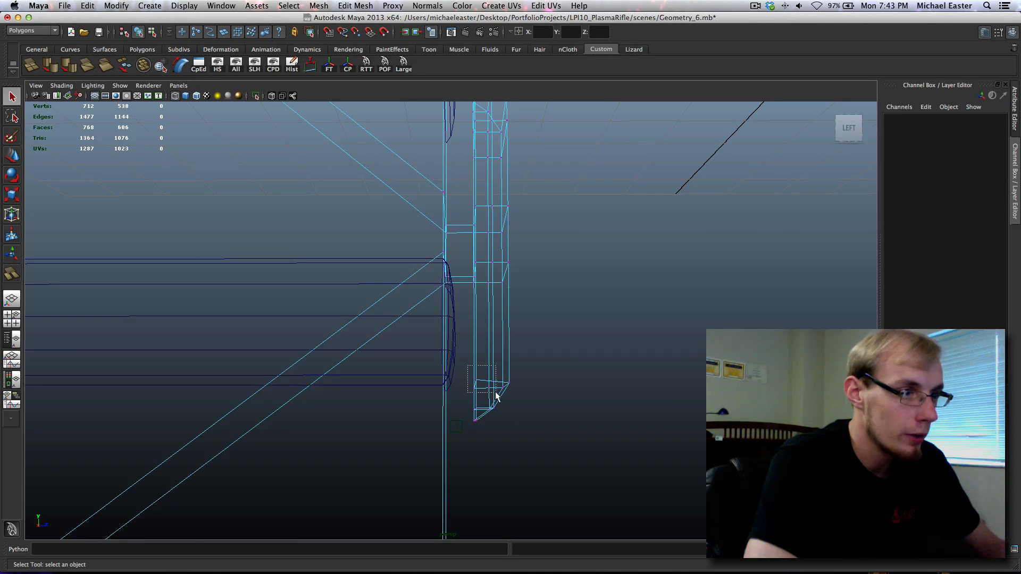
drag(495, 396, 526, 377)
key(w)
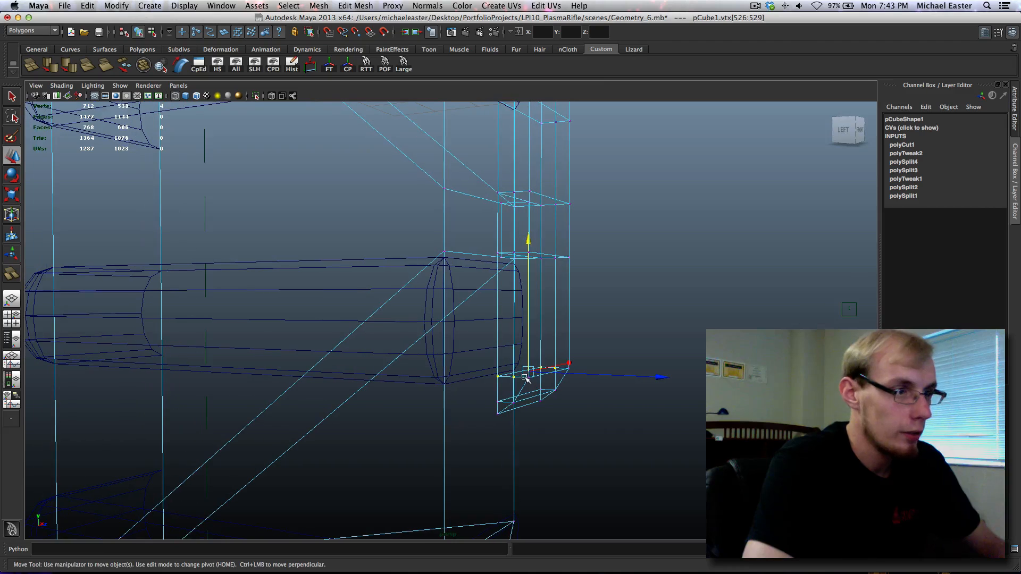
right_drag(525, 382, 580, 329)
key(q)
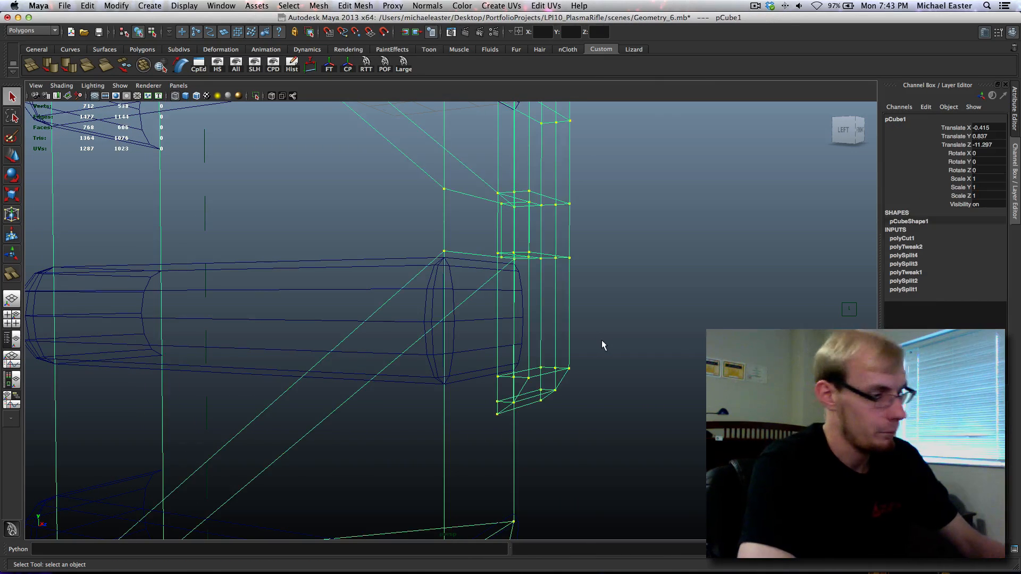
key(5)
alt+drag(602, 341, 528, 305)
key(space)
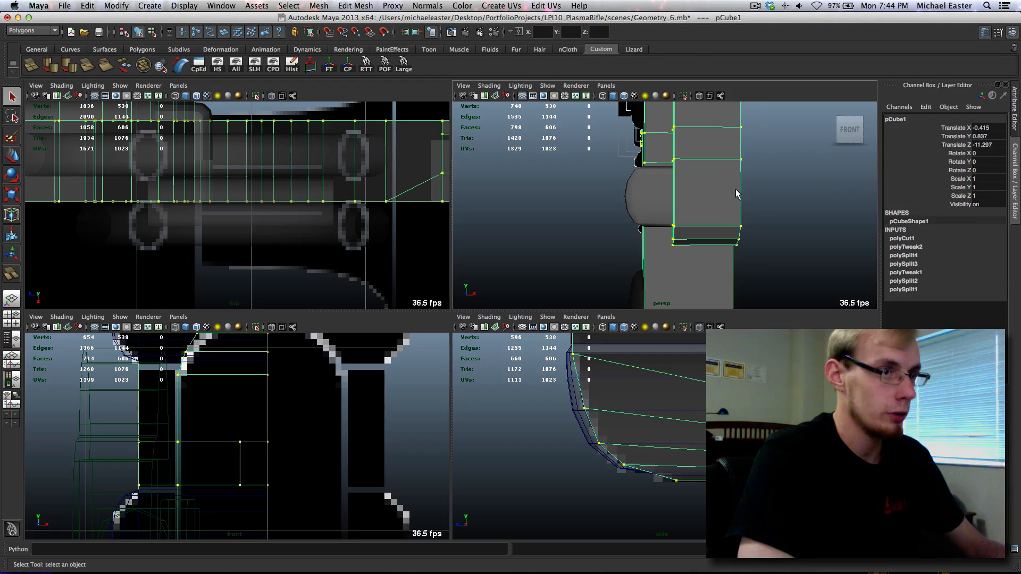
Cut only the block faces between the peg and the lower chamfer horizontally, level with the upper end of the reference's lower rounded corner.
right_drag(736, 194, 588, 212)
alt+drag(588, 212, 658, 210)
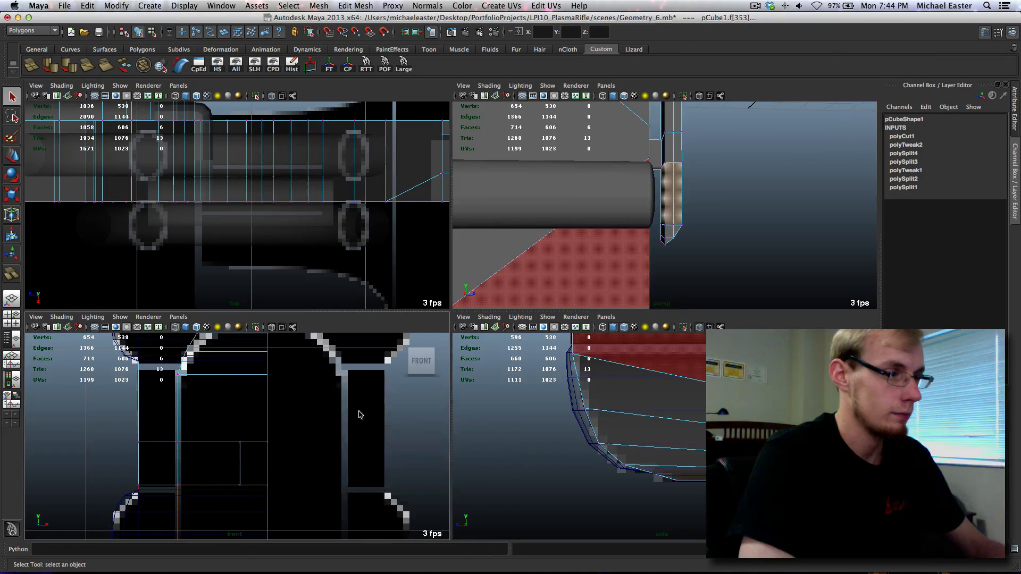
key(space)
scroll(416, 410, up, 5)
shift+right_drag(322, 398, 399, 346)
scroll(392, 366, down, 5)
scroll(267, 364, up, 6)
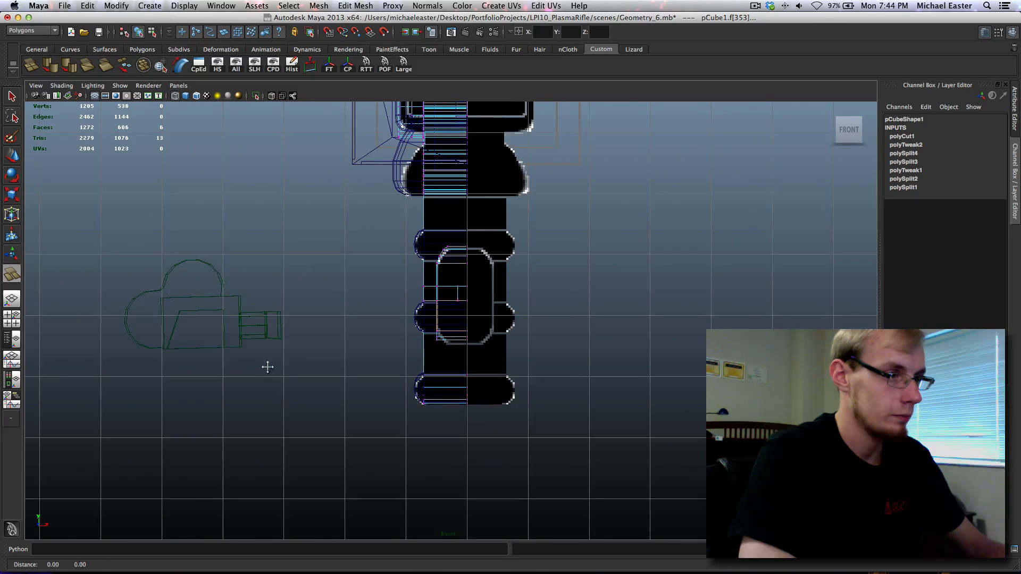
scroll(462, 335, up, 4)
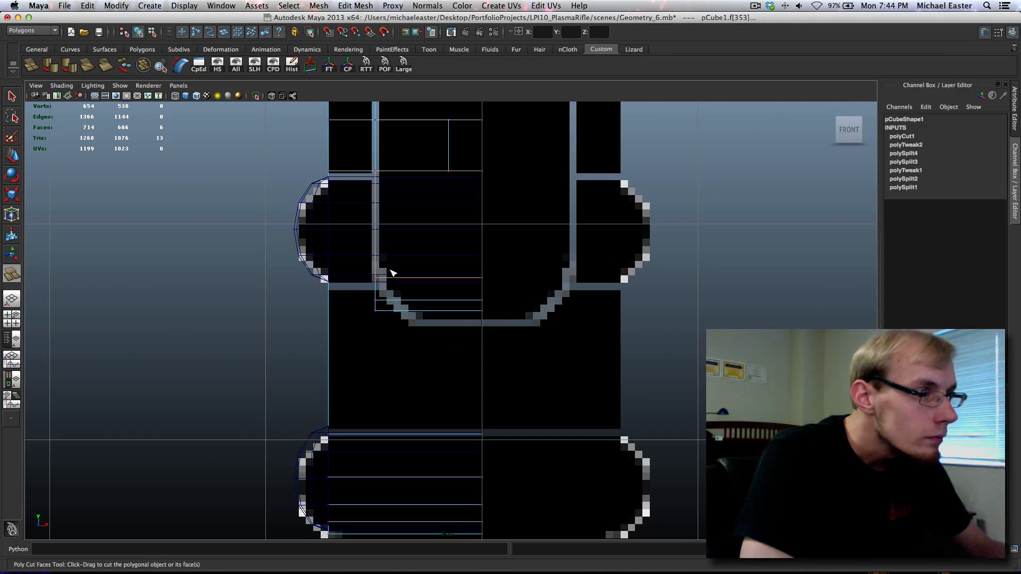
shift+drag(389, 270, 417, 273)
Move the block's three lowest vertex rows vertically down, spacing them along the reference's lower rounded corner with the bottom row on its lower edge.
right_drag(426, 276, 383, 274)
key(q)
drag(522, 282, 524, 279)
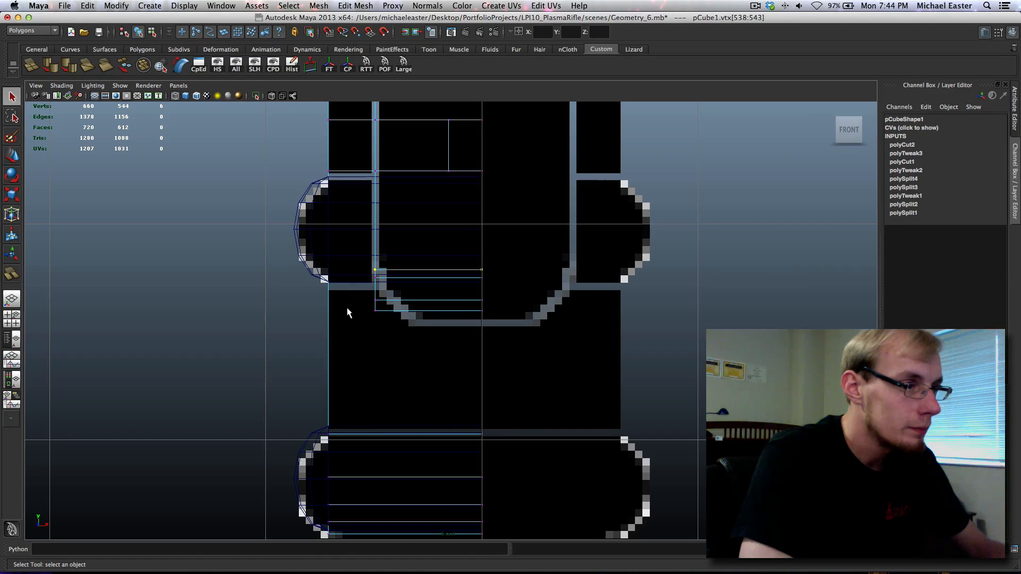
drag(489, 354, 532, 367)
key(w)
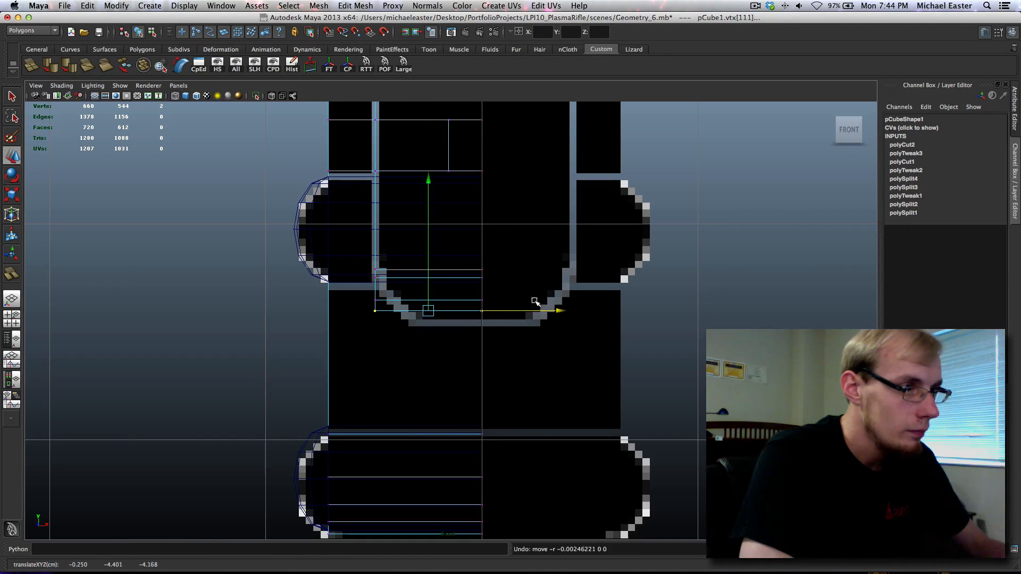
shift+middle_drag(541, 252, 538, 273)
drag(531, 295, 321, 303)
shift+middle_drag(508, 254, 513, 266)
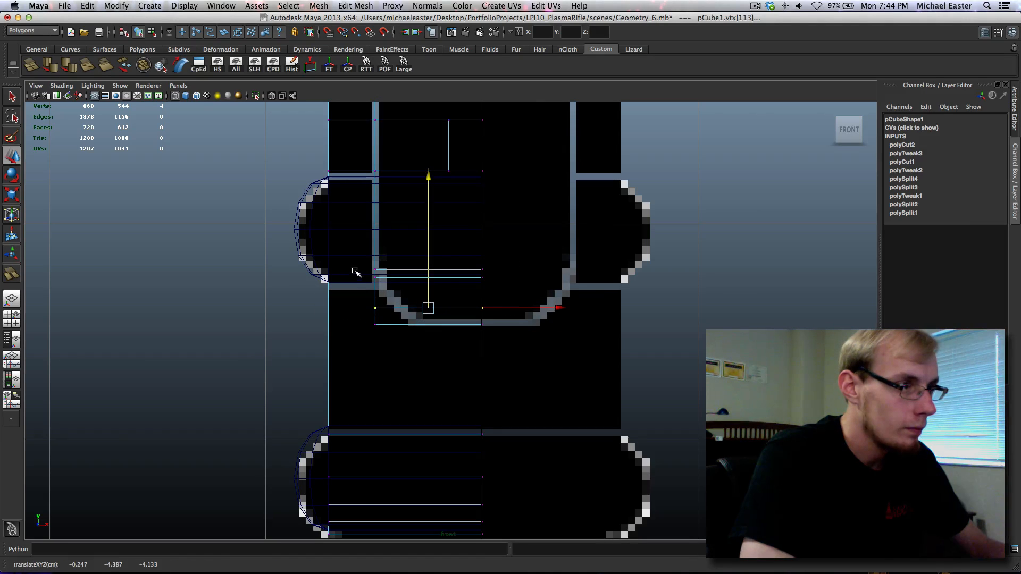
drag(357, 273, 459, 292)
shift+middle_drag(514, 252, 482, 241)
scroll(444, 302, up, 2)
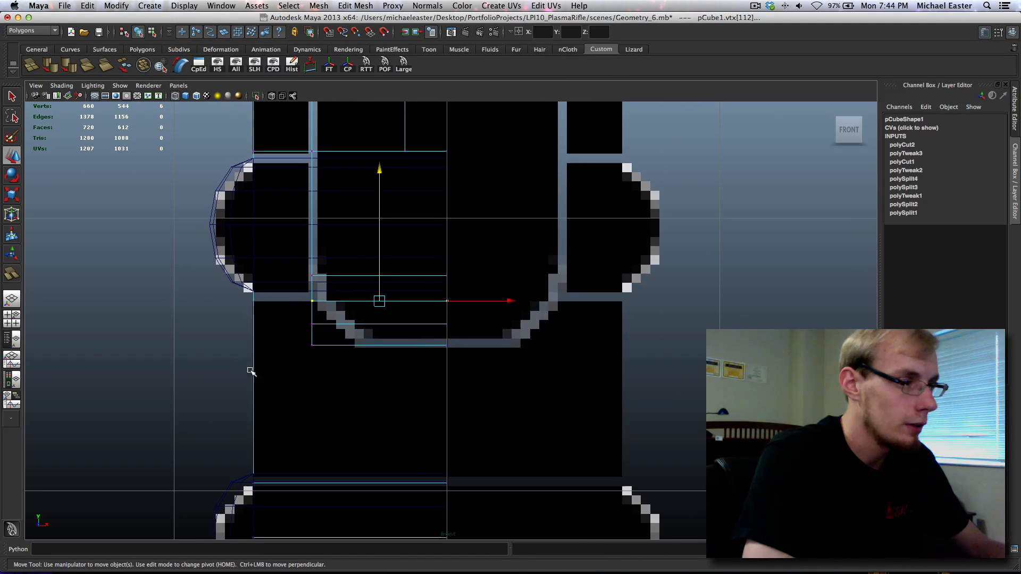
Move the outer vertices of the three lowest rows horizontally inward to follow the reference's lower rounded corner.
drag(292, 327, 352, 366)
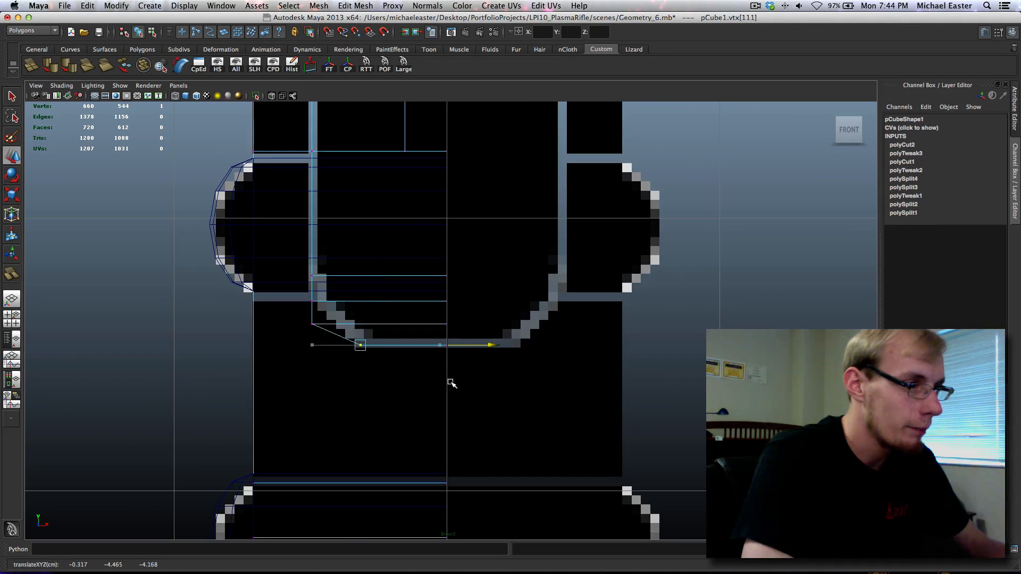
drag(290, 311, 378, 362)
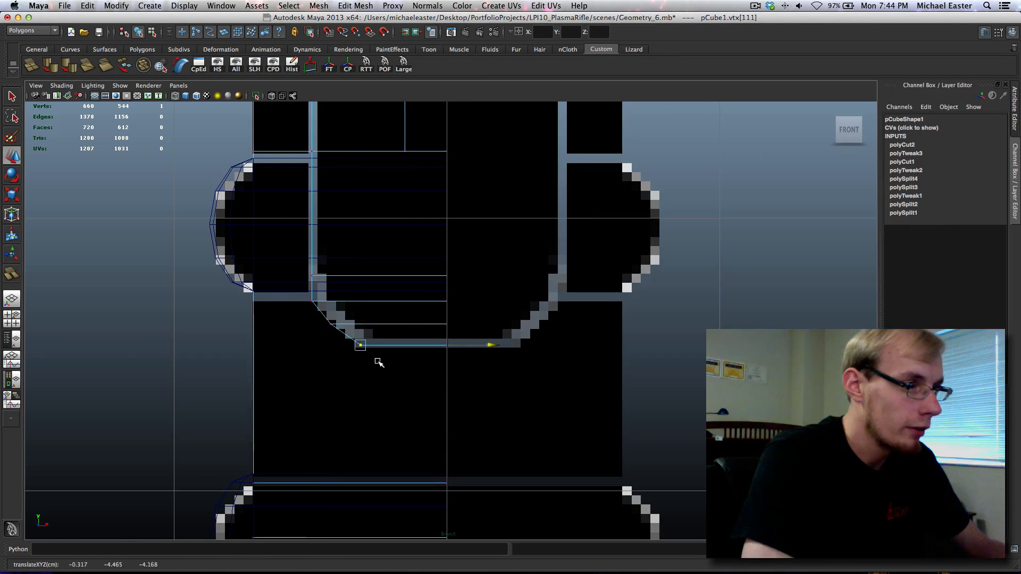
drag(289, 282, 332, 313)
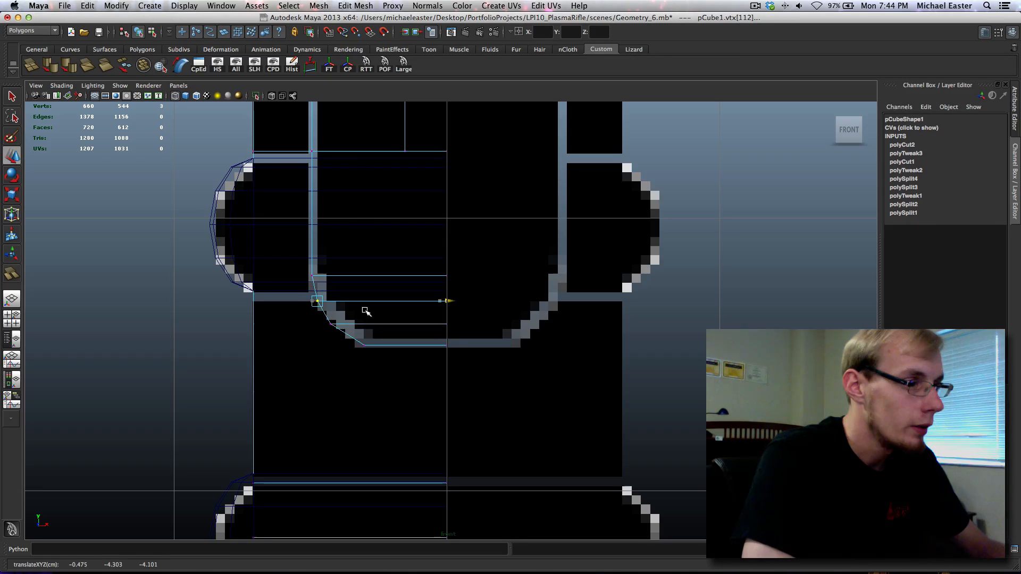
alt+middle_drag(367, 311, 353, 348)
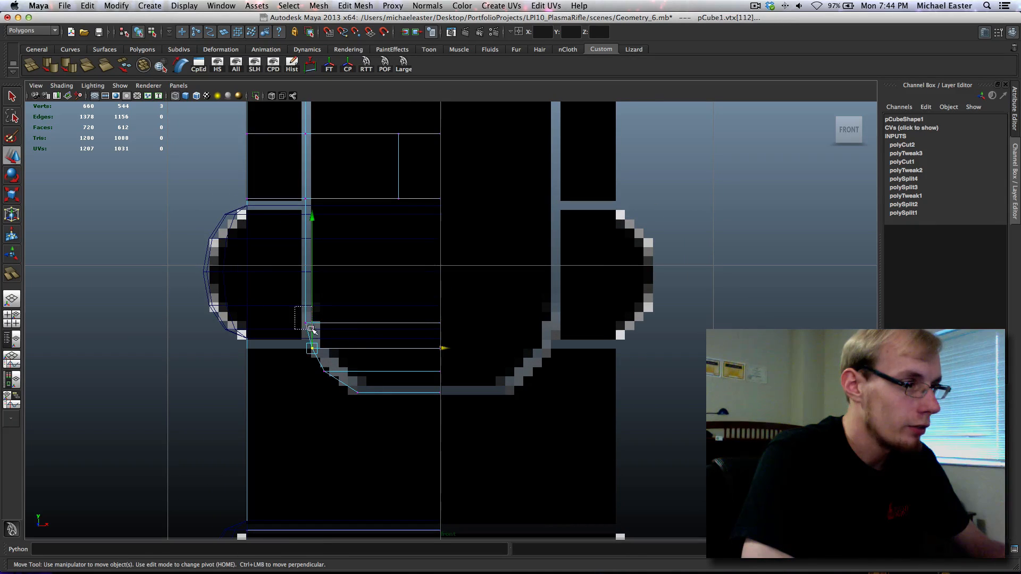
Move all vertices along the block's straight side slightly inward together to line up with the reference's side line.
drag(311, 328, 316, 335)
alt+middle_drag(317, 337, 330, 505)
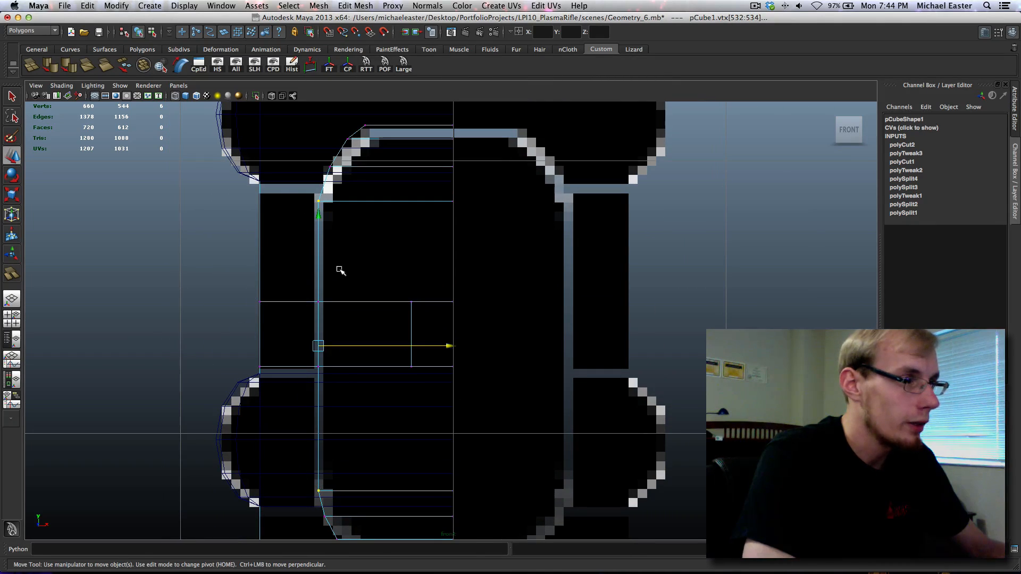
middle_drag(351, 272, 355, 274)
key(z)
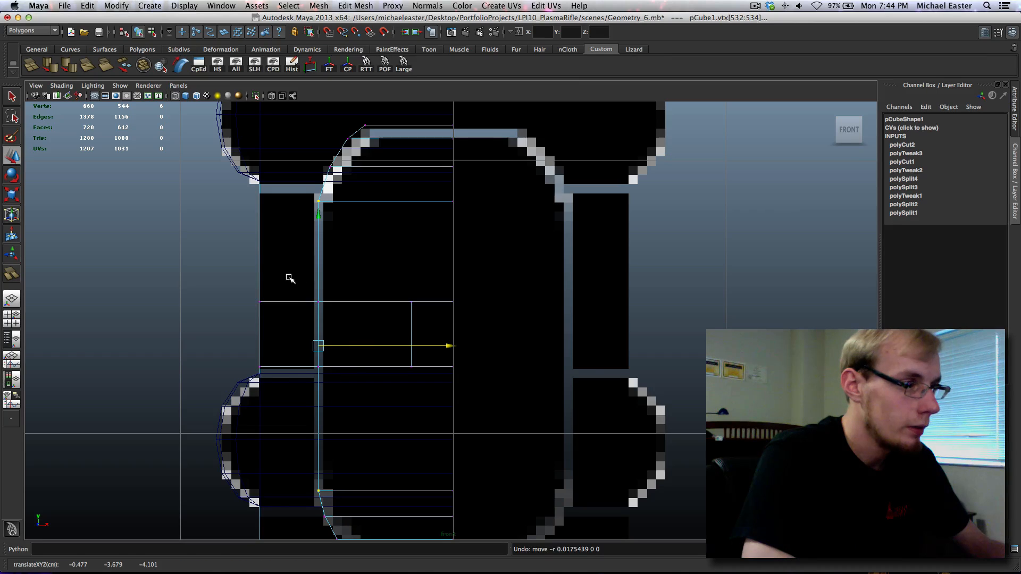
drag(290, 278, 360, 388)
middle_drag(360, 312, 367, 311)
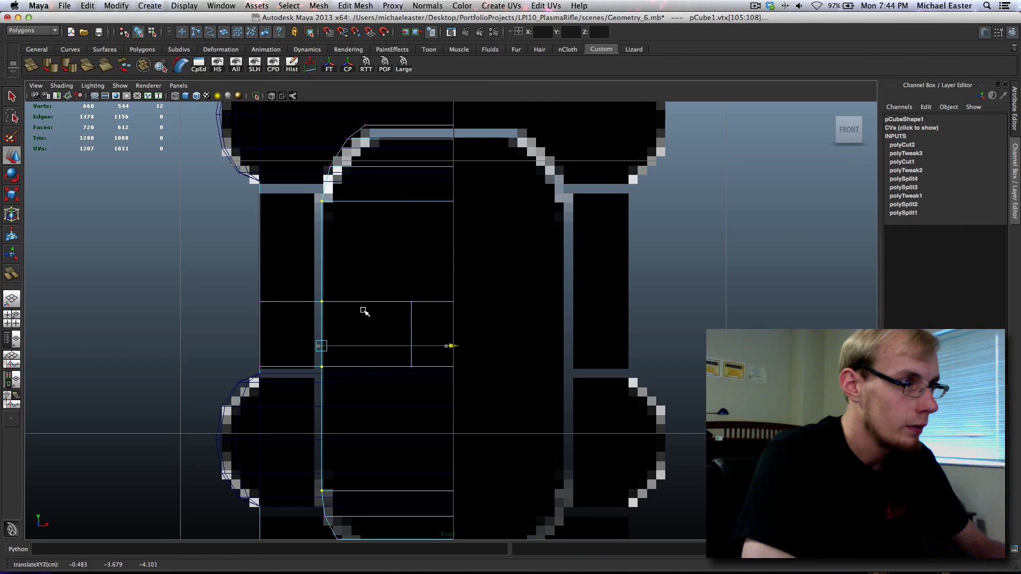
Return to object selection and examine the block's rounded corners from the side and front in perspective.
key(space)
key(space)
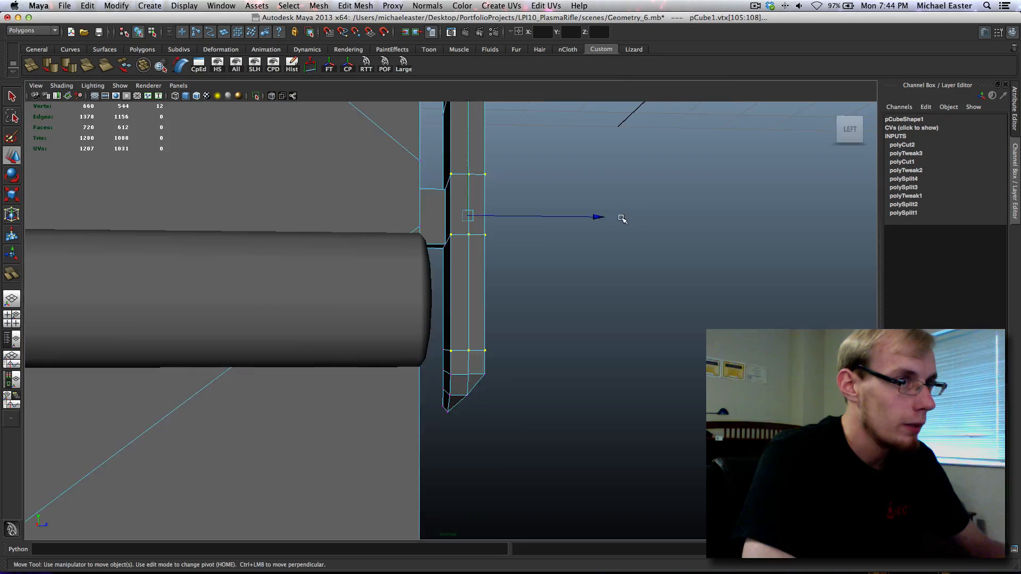
alt+drag(621, 218, 513, 230)
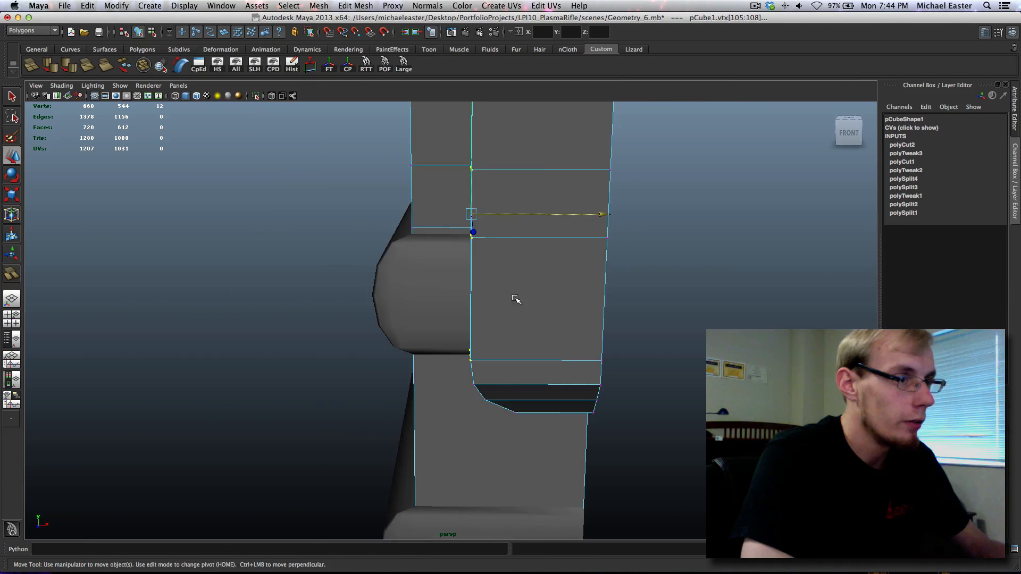
right_drag(515, 298, 589, 252)
key(q)
click(570, 267)
alt+drag(569, 269, 500, 319)
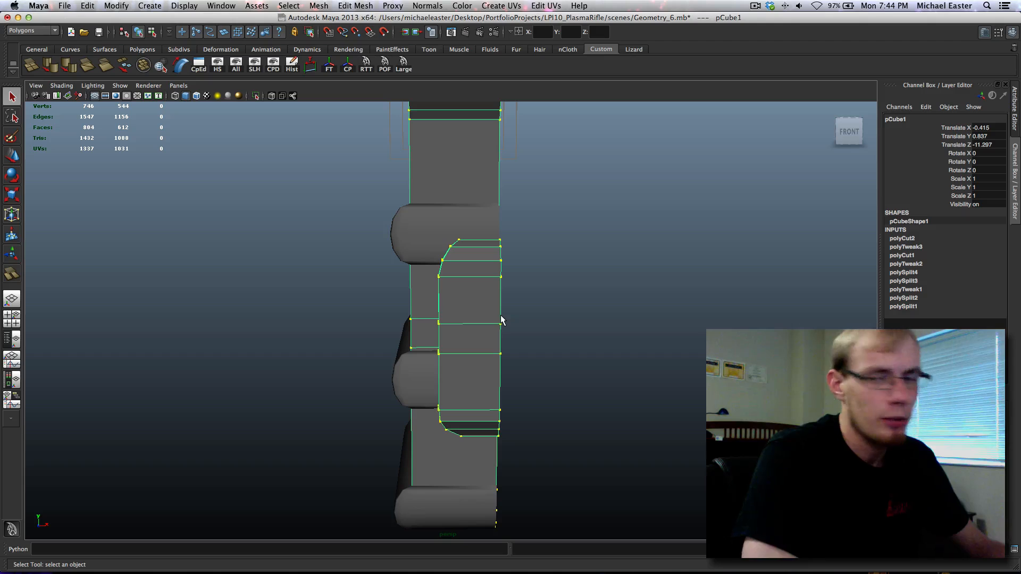
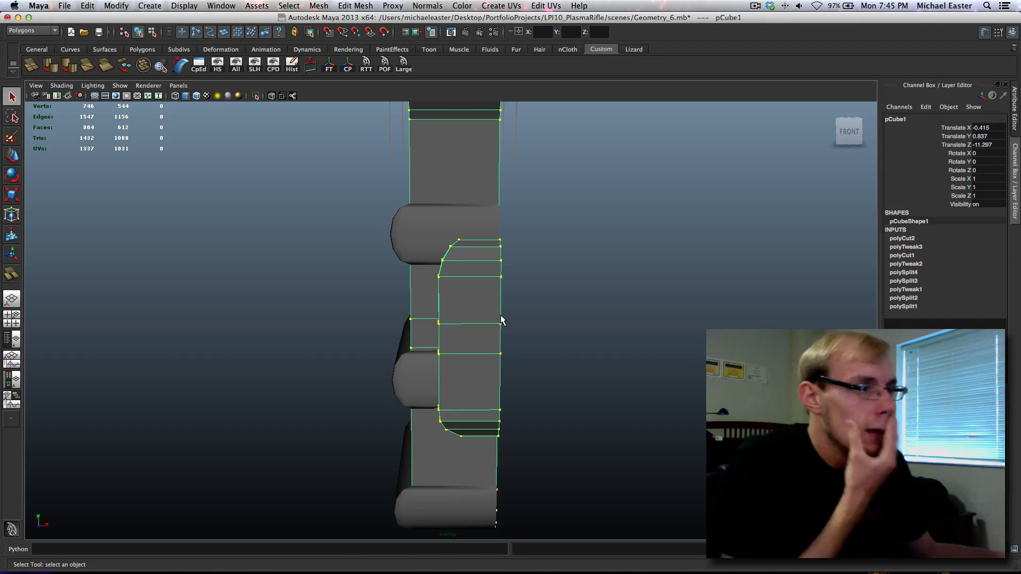
right_drag(460, 249, 461, 236)
drag(457, 207, 469, 245)
alt+middle_drag(462, 422, 465, 396)
shift+drag(457, 404, 469, 417)
key(w)
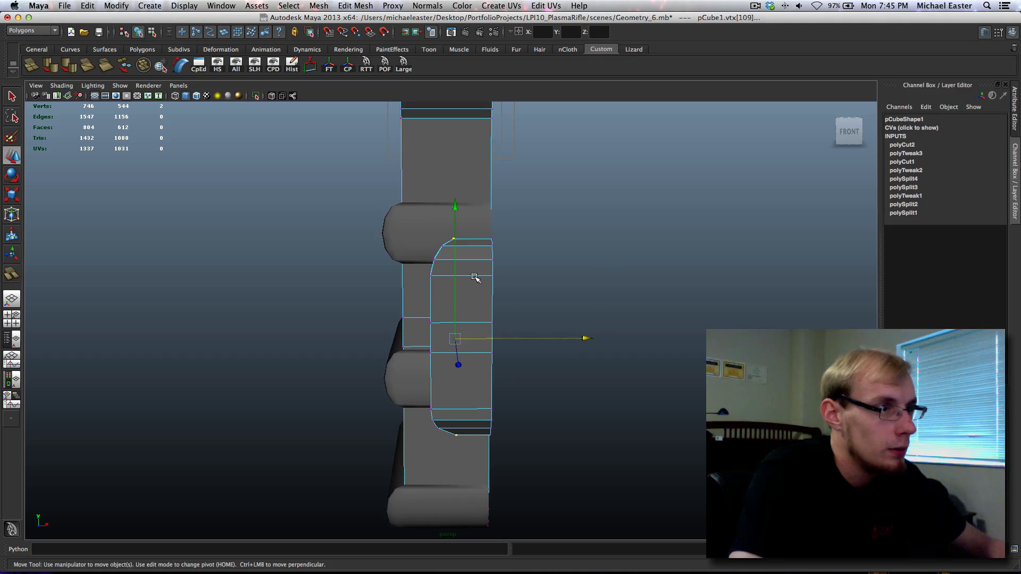
right_drag(474, 266, 524, 261)
Test-render the handle and block from an angled perspective view and close the render.
alt+drag(499, 294, 550, 283)
key(ctrl+r)
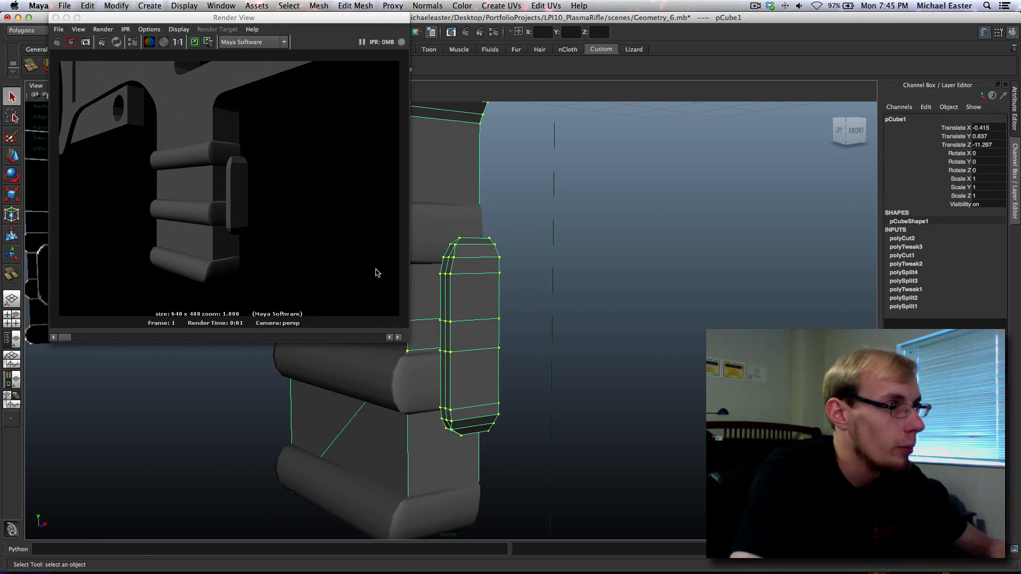
click(56, 17)
Delete the diagonal edge on the beveled side of the block's upper rounded corner.
scroll(335, 246, up, 10)
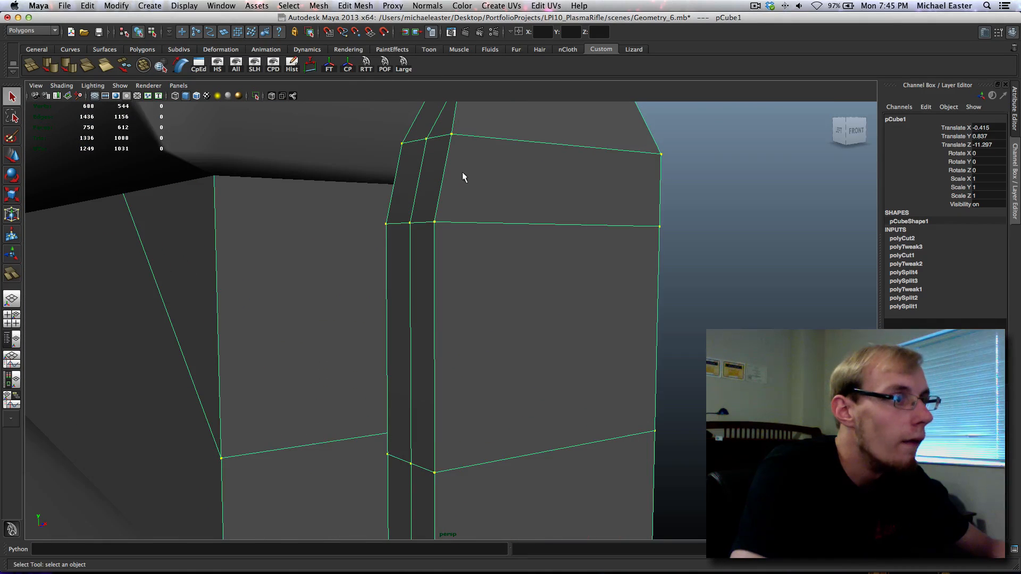
alt+drag(463, 178, 503, 280)
alt+middle_drag(508, 280, 506, 201)
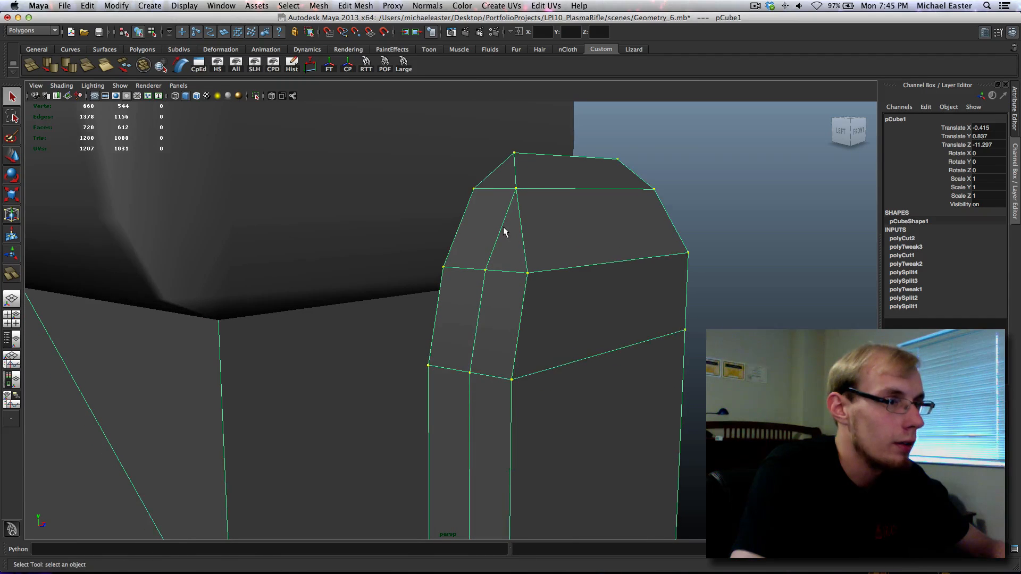
key(F10)
click(504, 222)
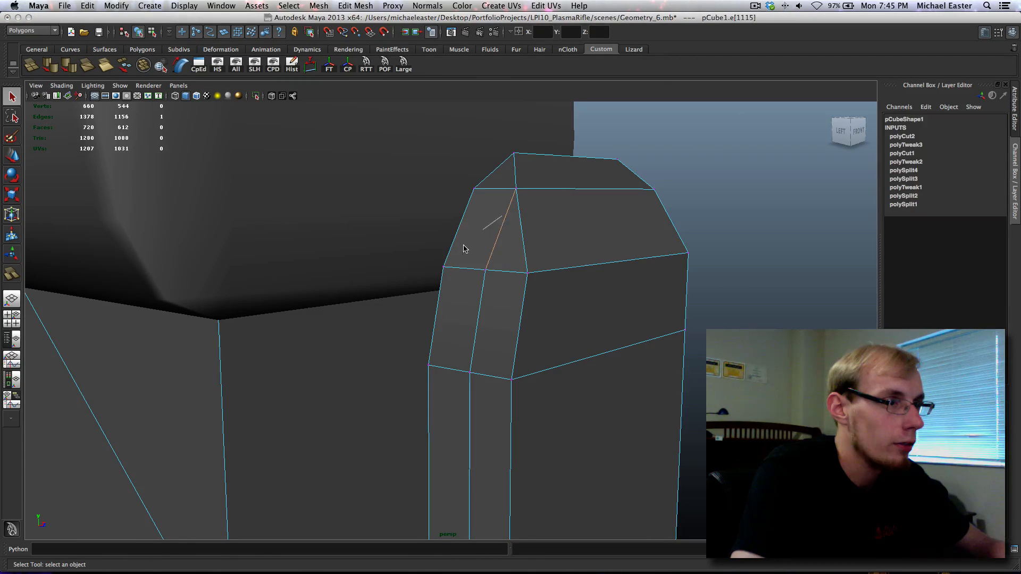
key(Delete)
Split the merged bevel face from its lower edge's middle vertex to the rear upper corner vertex, and test-render the perspective view.
mouse_move(488, 239)
right_down()
mouse_move(524, 220)
mouse_move(453, 228)
mouse_move(482, 229)
right_up()
click(511, 223)
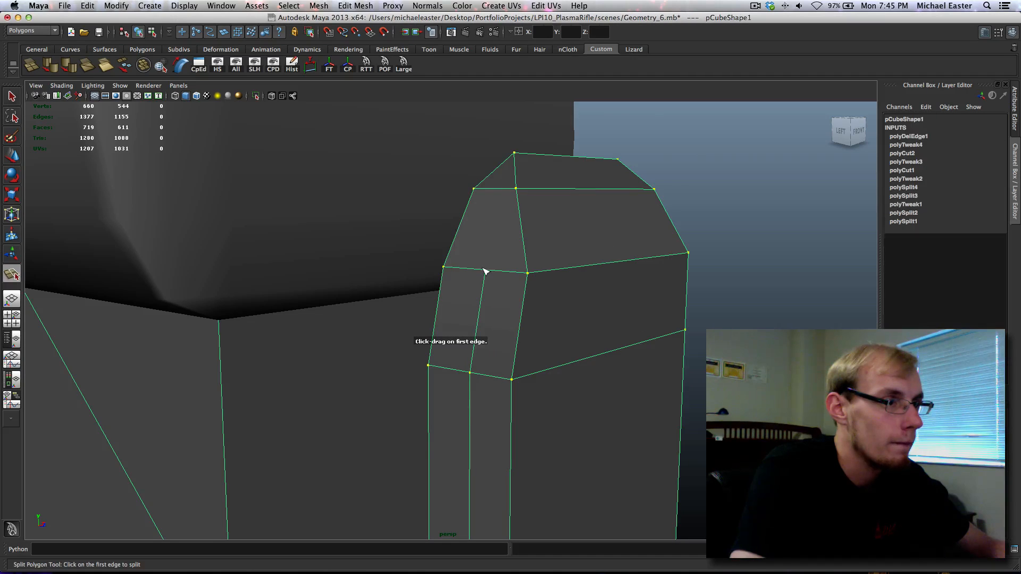
click(483, 271)
click(487, 189)
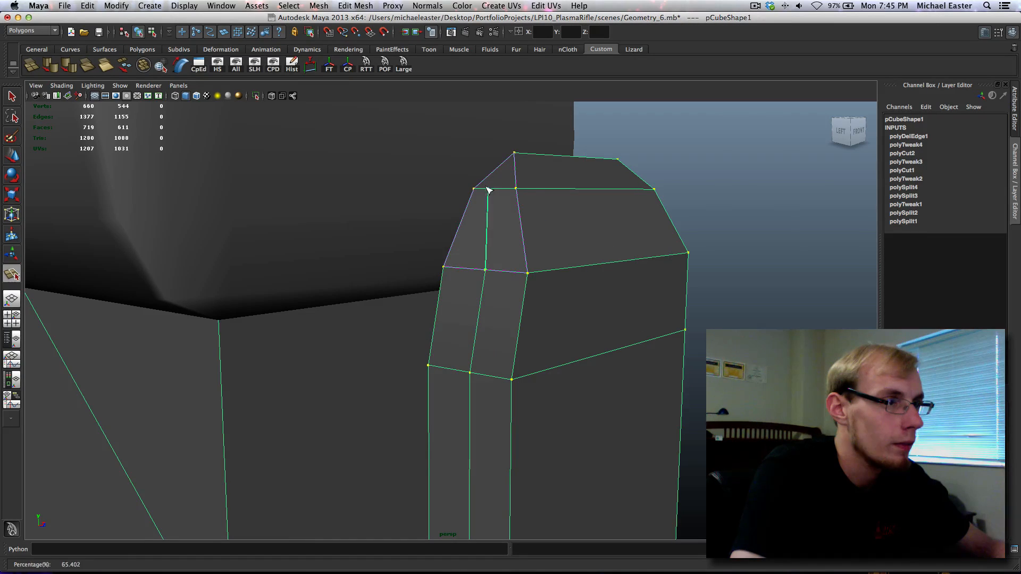
key(Return)
alt+drag(373, 182, 419, 308)
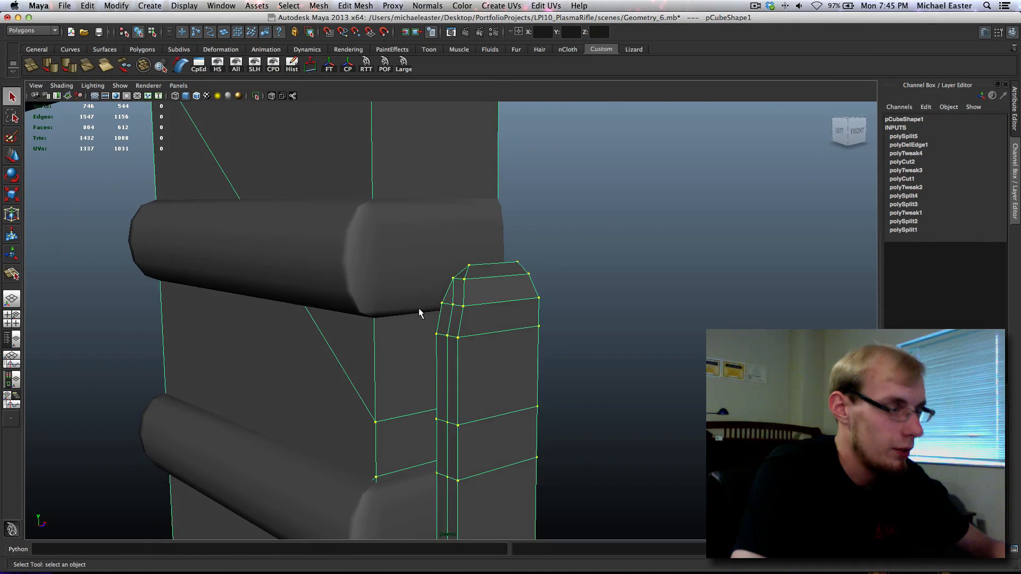
key(ctrl+r)
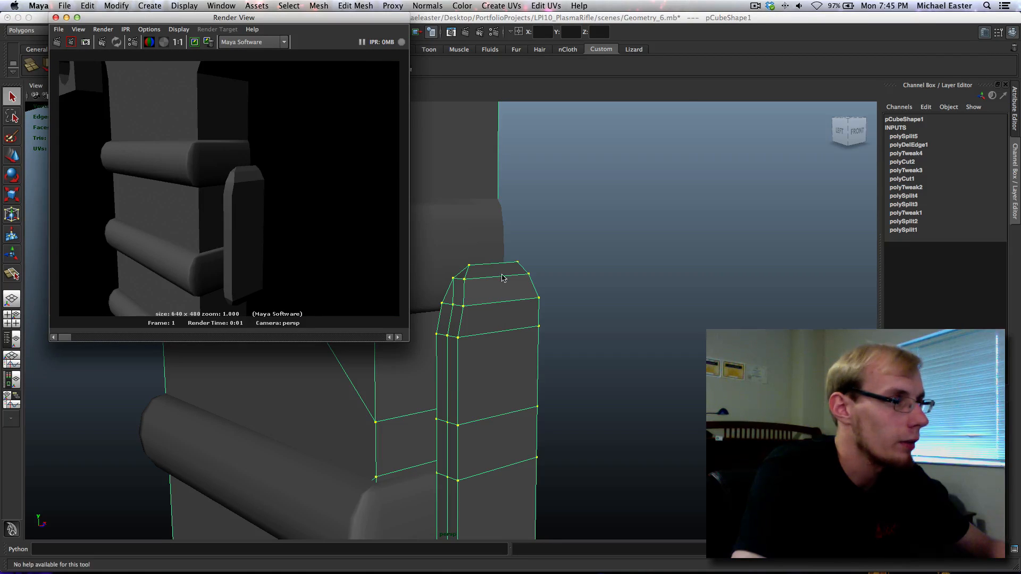
Test-render the raised block from a more frontal perspective angle and close the render.
alt+drag(502, 278, 540, 285)
key(ctrl+r)
key(ctrl+r)
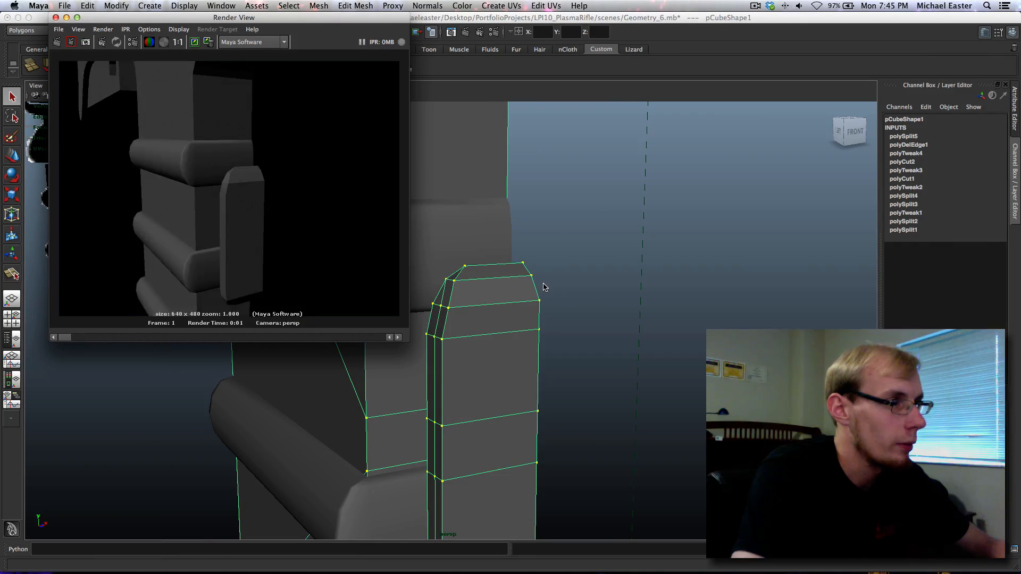
click(56, 17)
Soften the inner edges of the bevel at the block's upper rounded corner.
right_drag(455, 295, 457, 277)
click(452, 289)
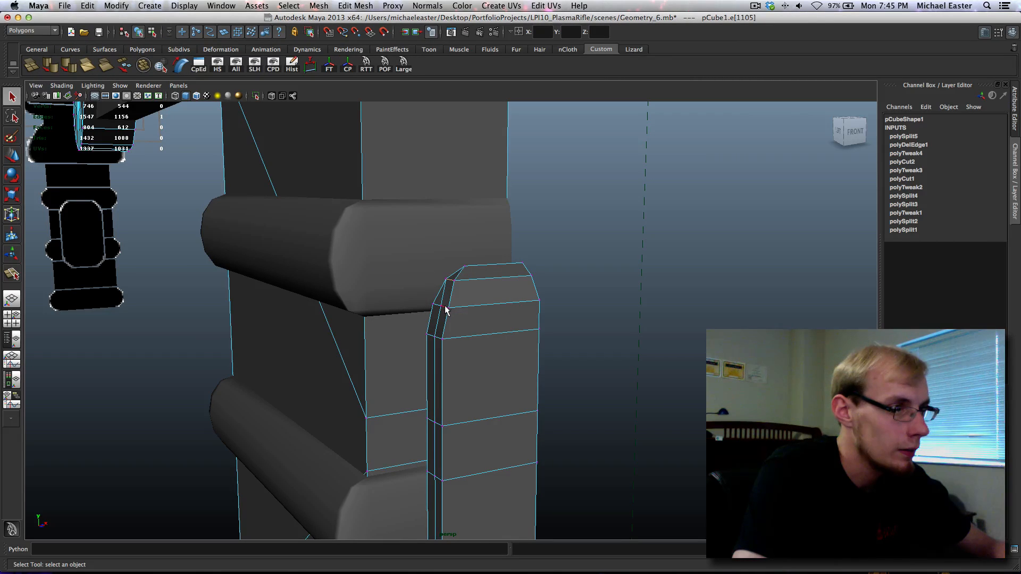
shift+click(444, 302)
alt+drag(452, 306, 468, 290)
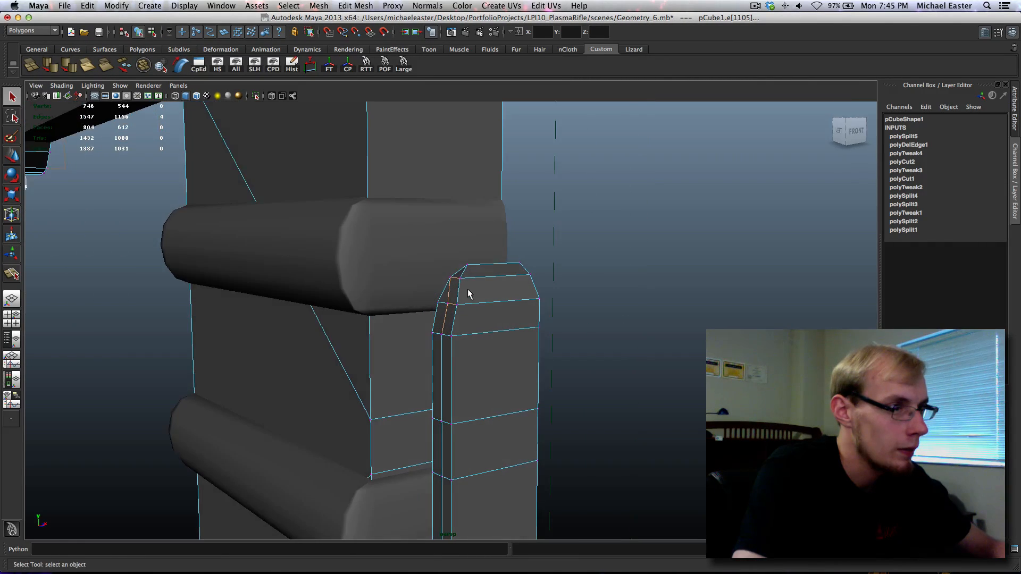
shift+right_drag(468, 289, 551, 301)
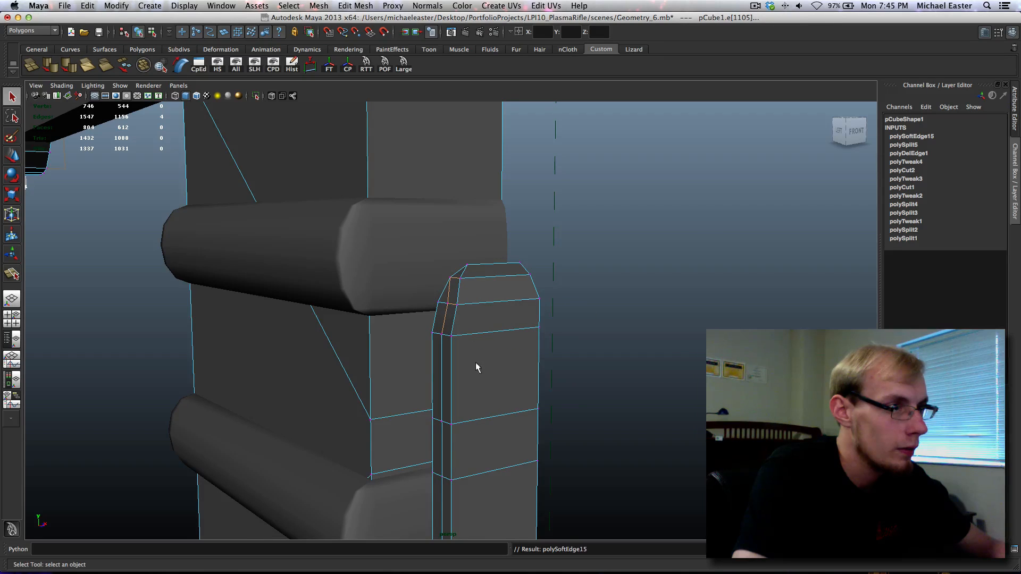
Soften the matching bevel edges at the block's lower corner and inspect the shading in object mode.
alt+drag(477, 365, 431, 155)
alt+drag(429, 424, 454, 374)
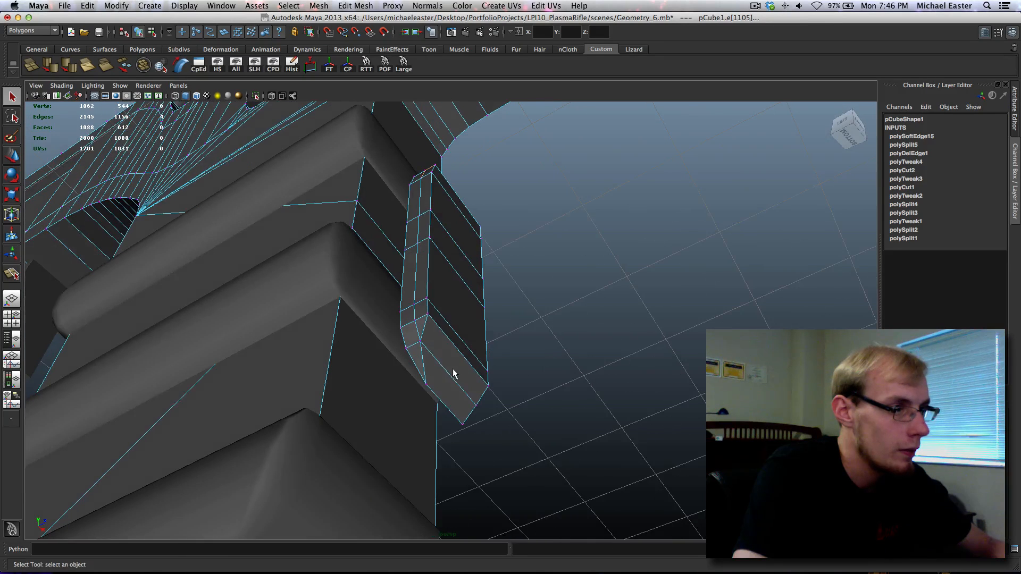
click(418, 333)
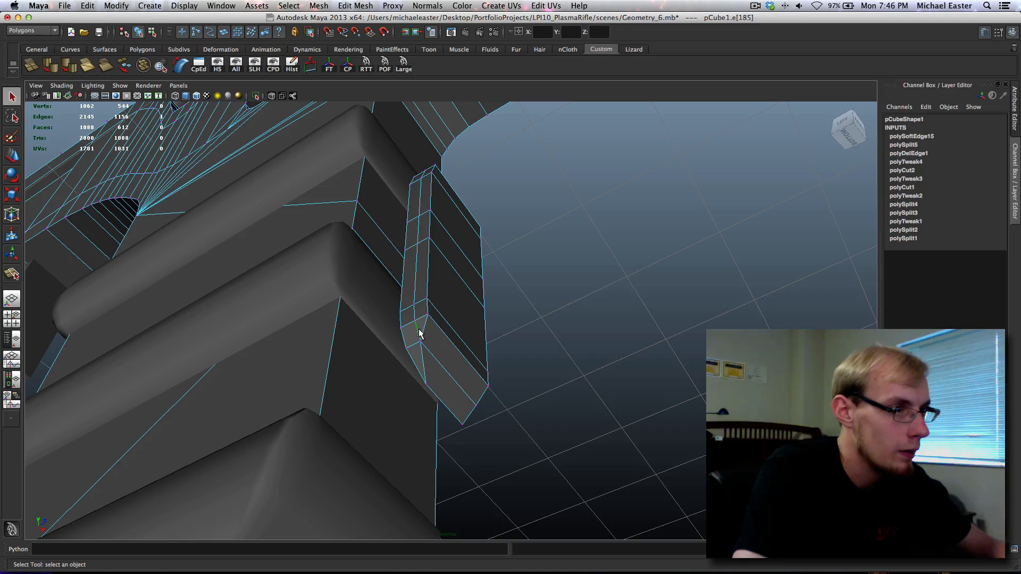
shift+click(416, 325)
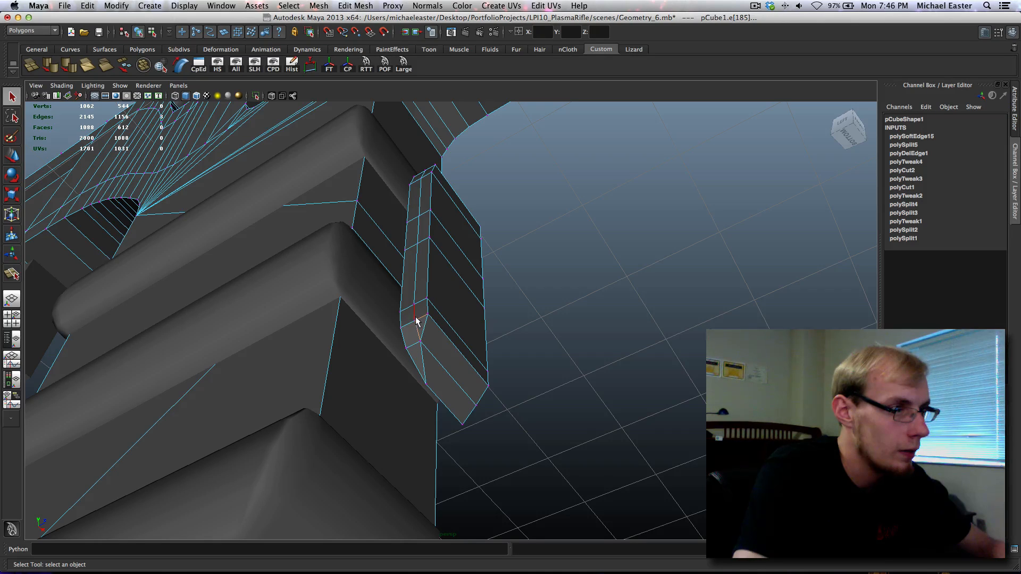
alt+drag(470, 341, 486, 367)
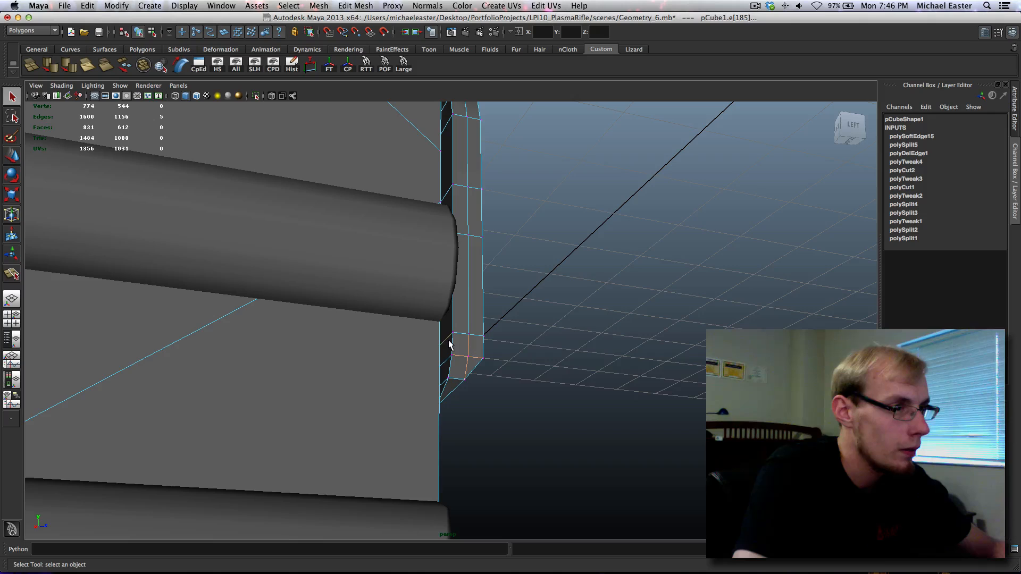
shift+right_drag(451, 340, 528, 377)
alt+drag(535, 366, 463, 366)
right_drag(437, 361, 473, 355)
click(589, 296)
alt+middle_drag(589, 296, 555, 290)
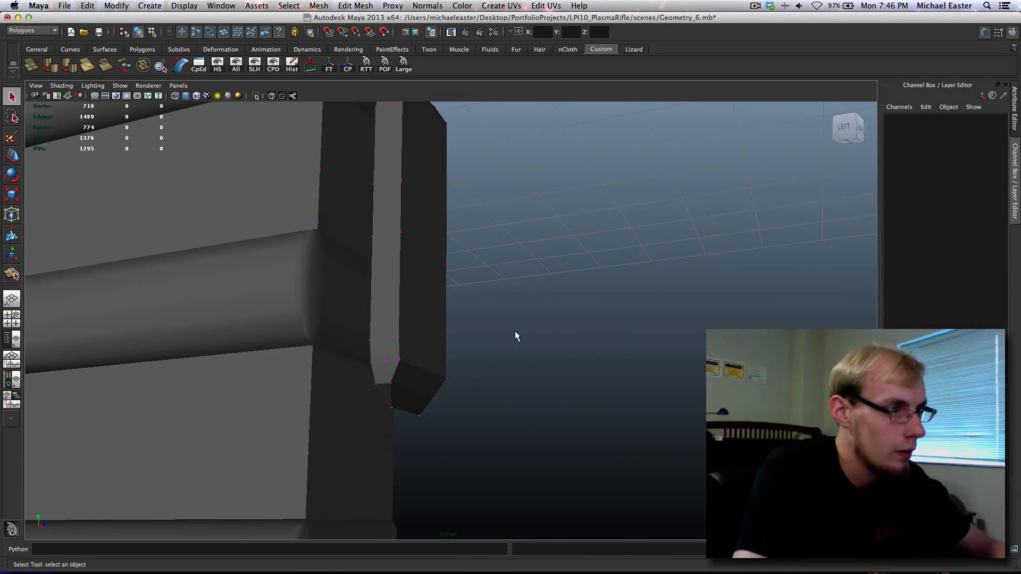
Soften one more single edge on the block's lower corner bevel and one on the upper corner bevel.
right_drag(412, 379, 566, 374)
click(385, 385)
alt+middle_drag(421, 379, 422, 405)
alt+drag(422, 406, 430, 332)
click(427, 276)
key(g)
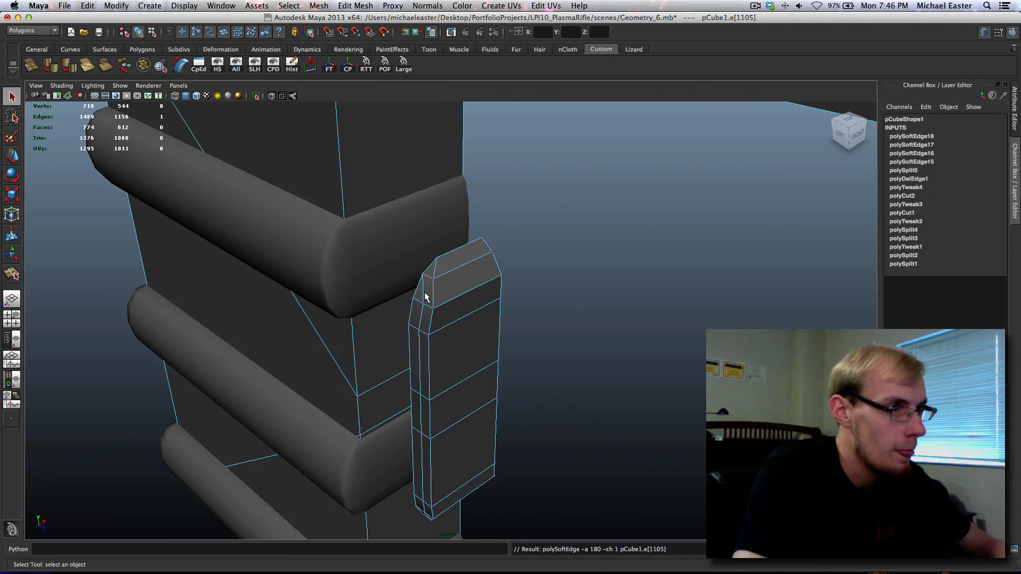
Delete the diagonal edge running to the rear upper vertex on the block's upper corner bevel.
right_click(425, 293)
click(425, 285)
click(430, 301)
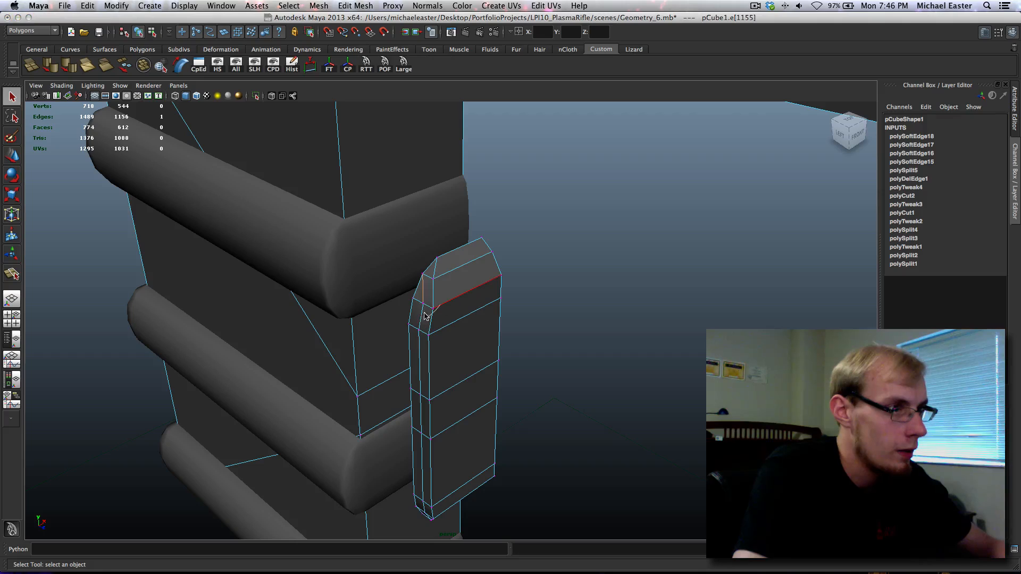
key(Delete)
Split the merged bevel face from its lower edge's middle vertex to the front upper corner vertex, and test-render the view.
right_click(432, 287)
click(471, 287)
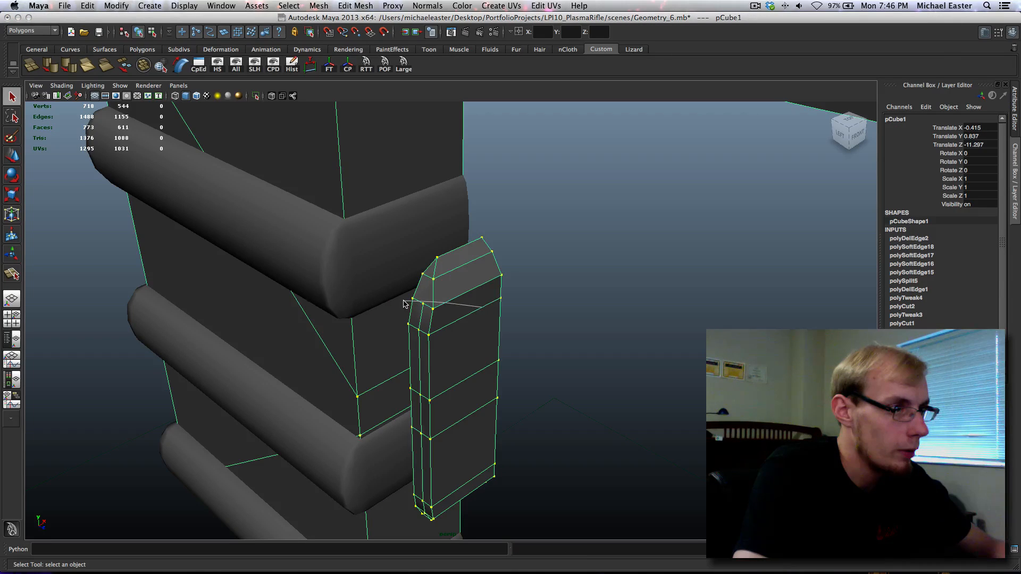
shift+right_click(404, 303)
click(454, 302)
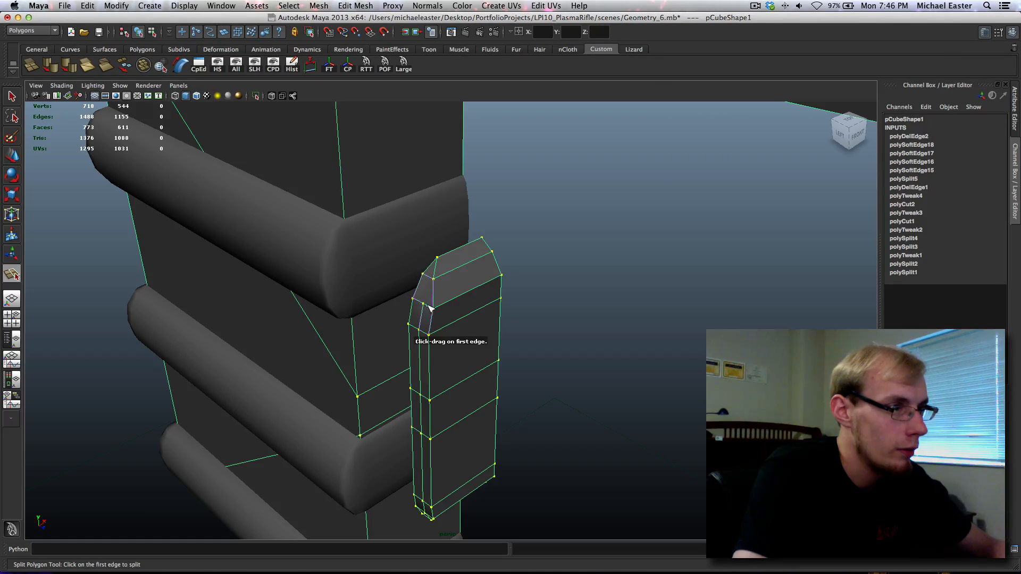
click(419, 293)
click(432, 278)
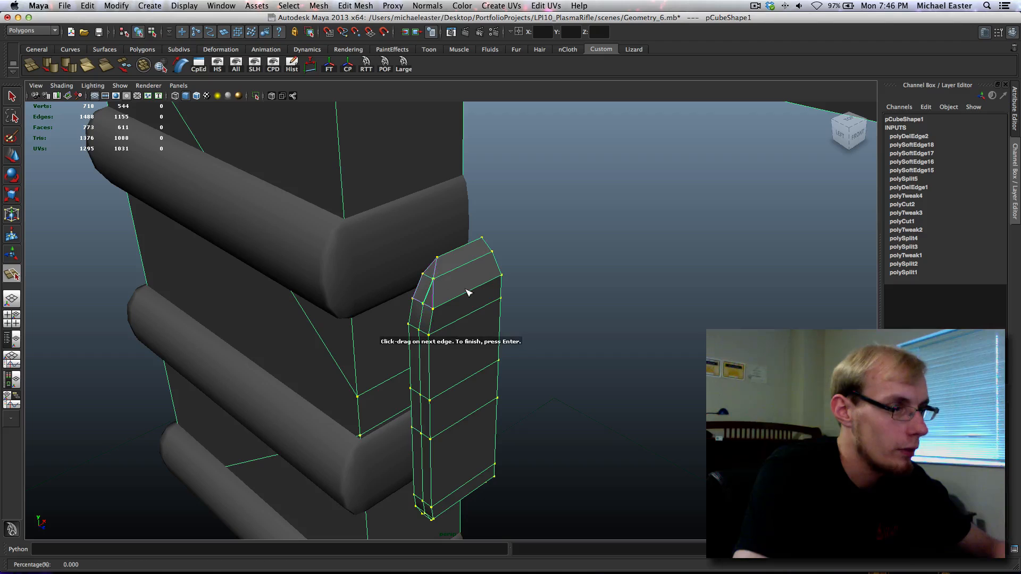
key(Return)
alt+middle_drag(467, 356, 466, 309)
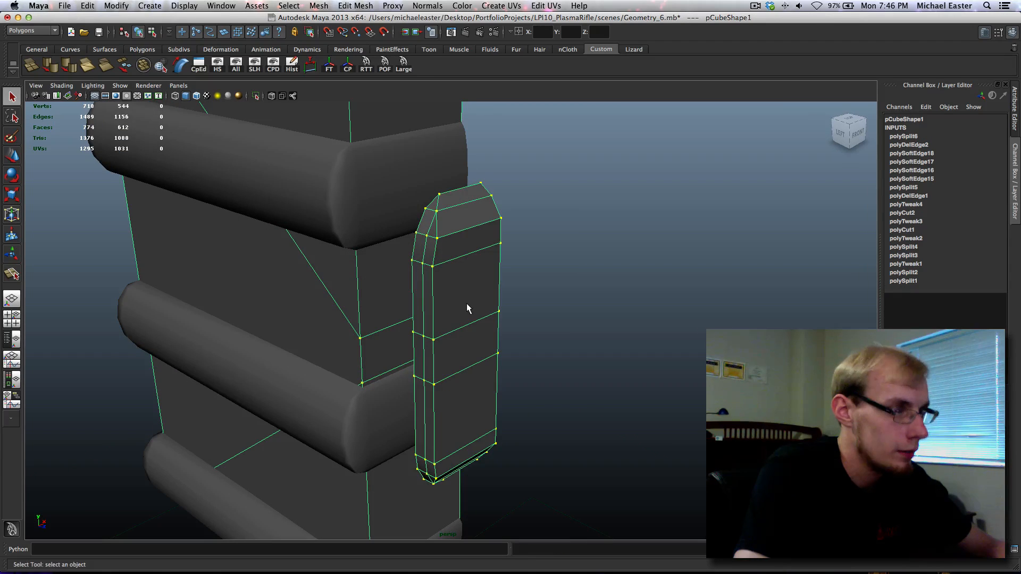
key(ctrl+r)
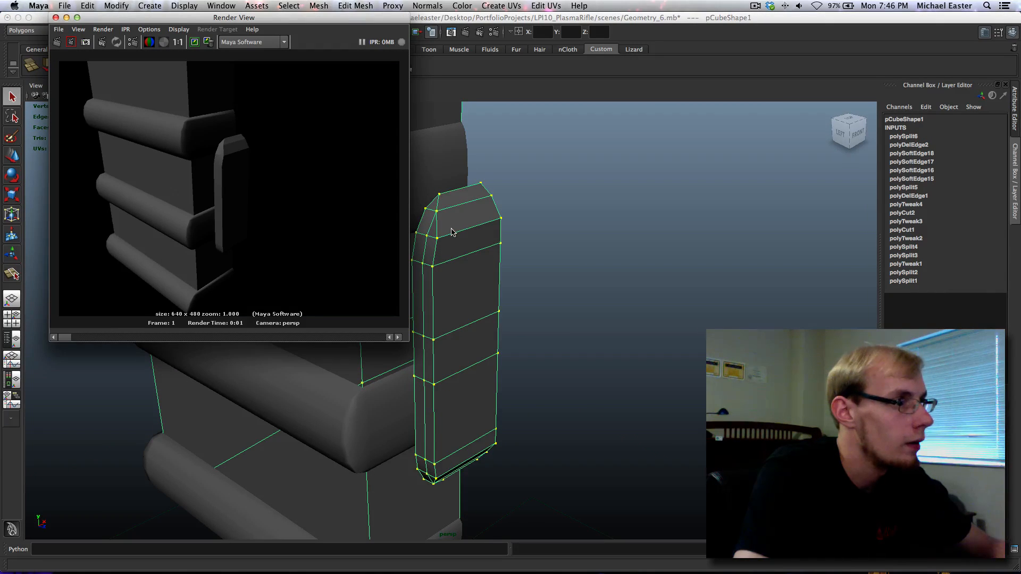
Soften the new diagonal and the adjoining crosswise edges on the upper corner bevel, and return to object selection.
right_drag(451, 230, 453, 208)
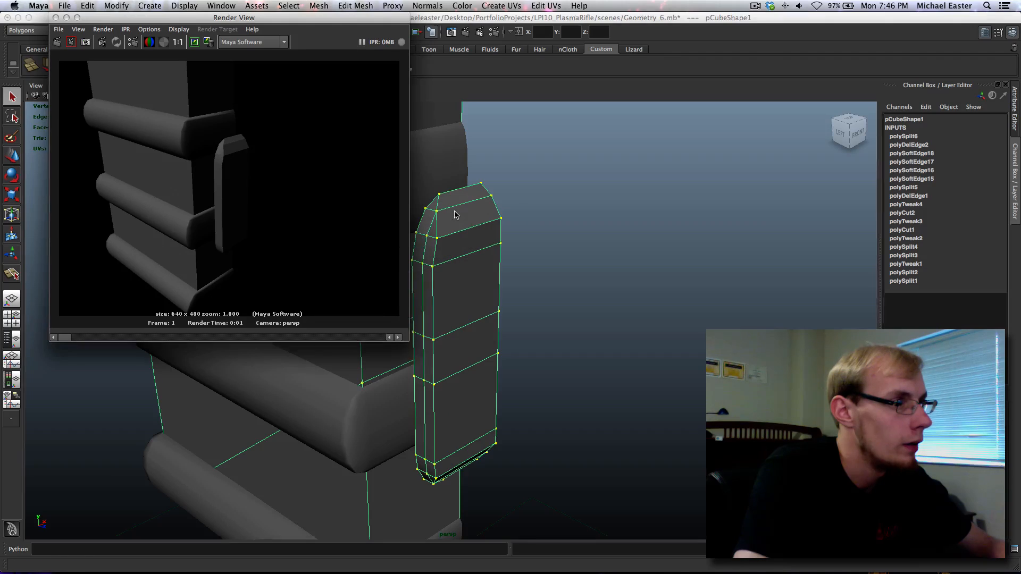
click(426, 241)
shift+click(433, 231)
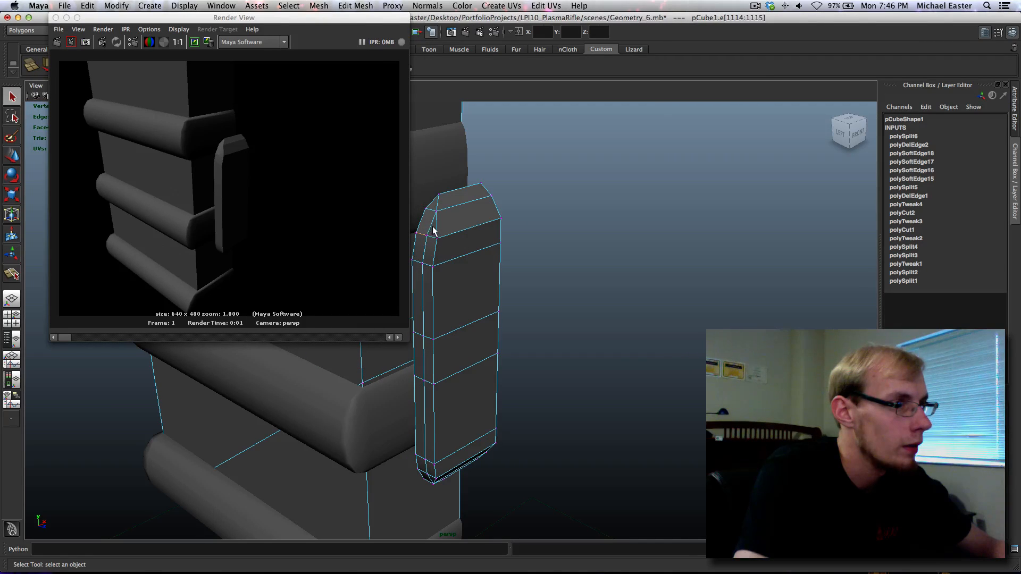
shift+right_click(477, 253)
click(585, 277)
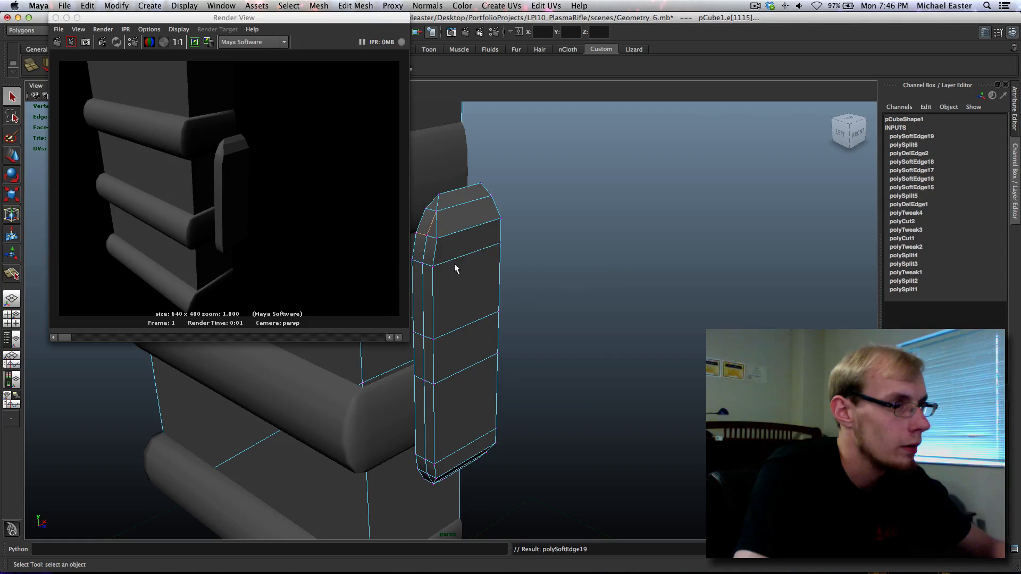
right_drag(456, 257, 434, 257)
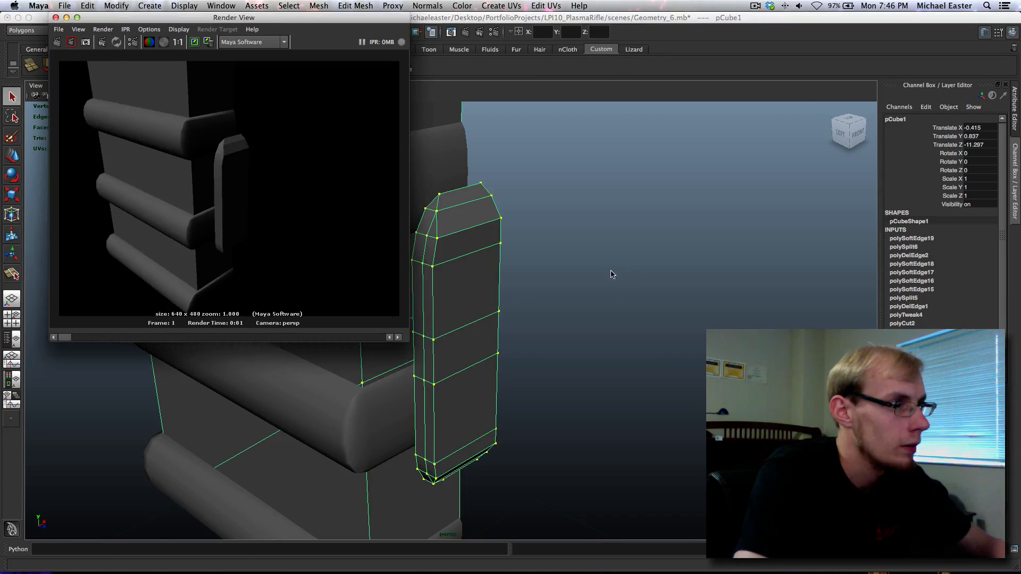
Try softening the front corner edges along the block's upper bevel and re-render the view.
alt+middle_drag(563, 335, 582, 338)
right_drag(494, 254, 646, 296)
click(477, 241)
shift+click(476, 266)
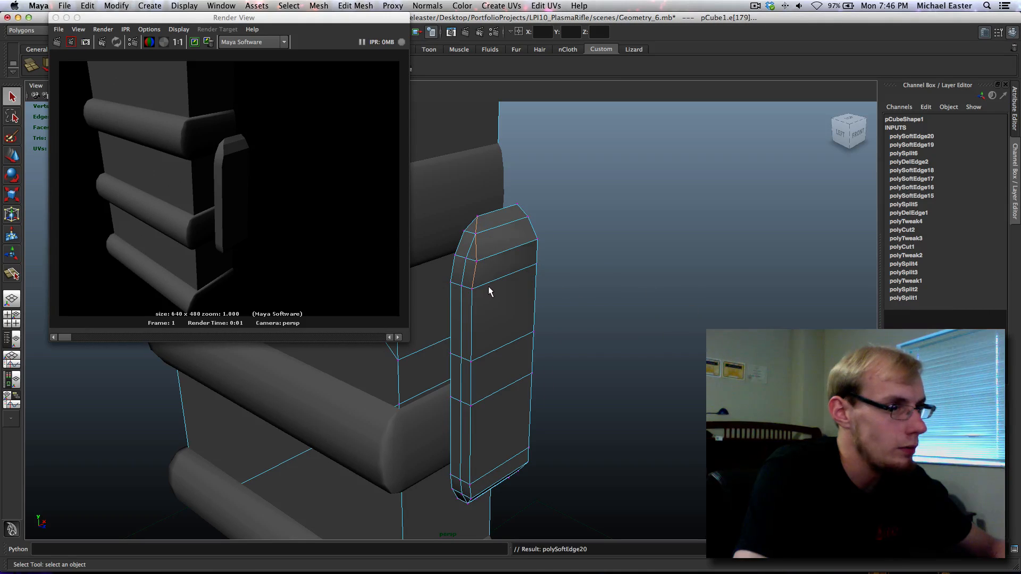
alt+middle_drag(493, 318, 487, 304)
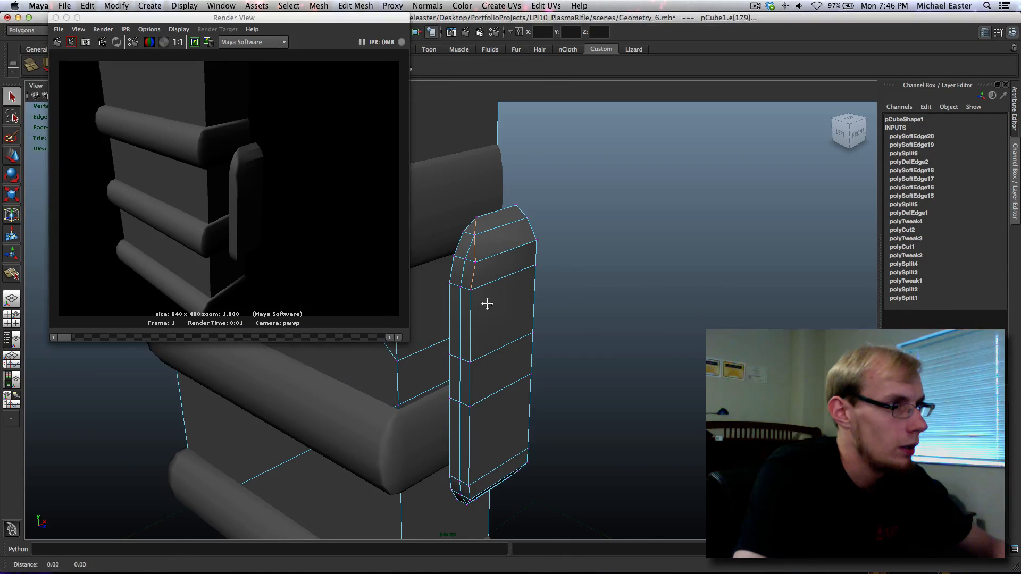
Try softening the two horizontal edges across the block's upper front and the edges meeting at its corner vertex, re-rendering to compare.
click(500, 253)
shift+click(500, 232)
shift+right_drag(502, 239, 526, 285)
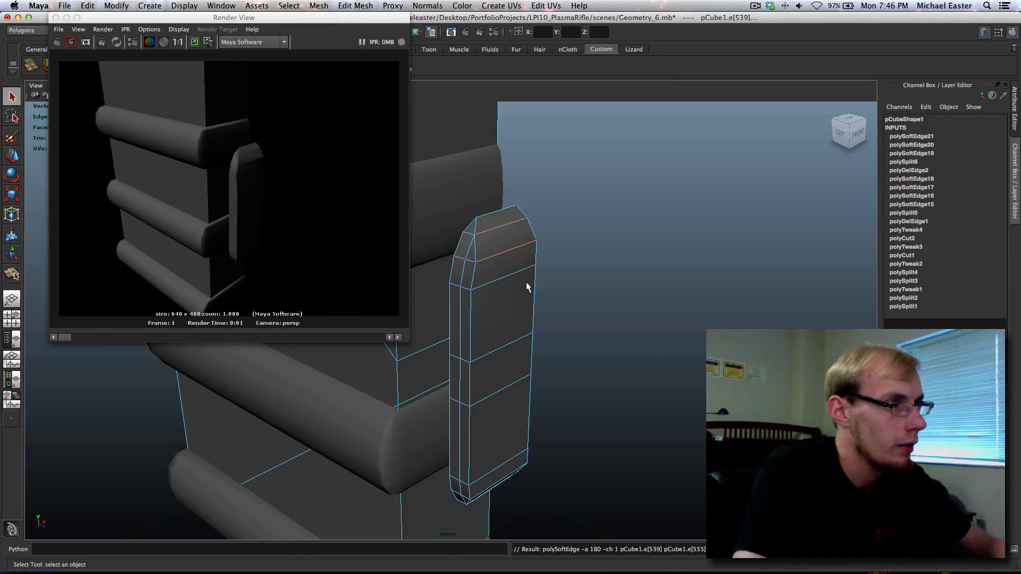
alt+middle_drag(527, 285, 547, 292)
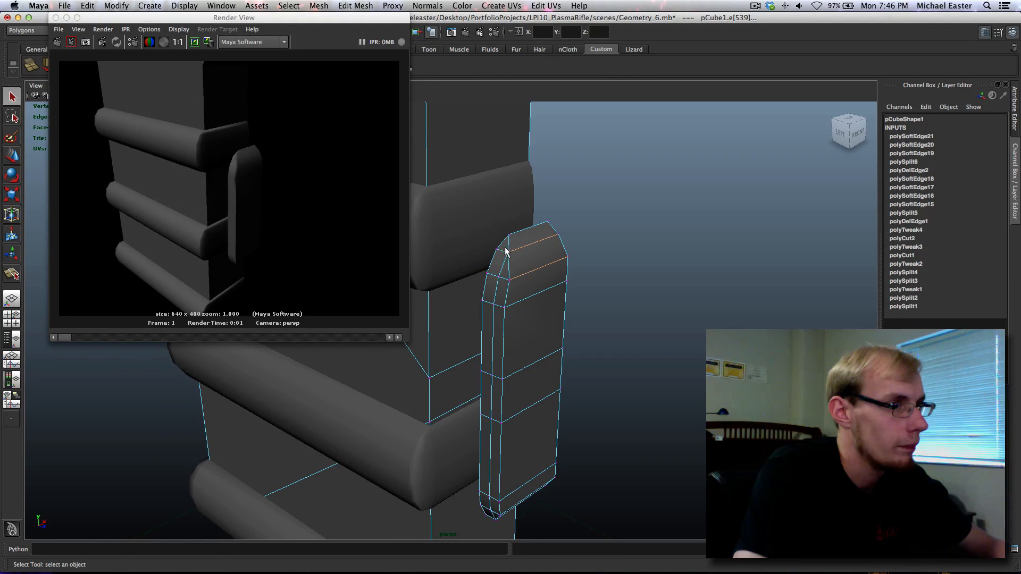
click(509, 256)
shift+right_drag(513, 257, 513, 261)
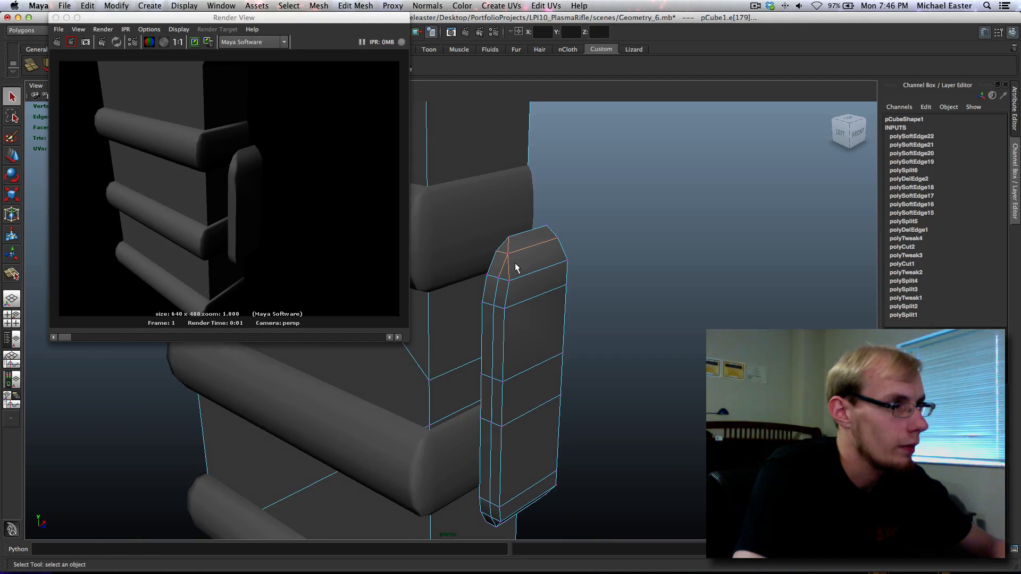
alt+middle_drag(514, 258, 515, 267)
Undo the last three edge softenings and renders on the block's upper front corner.
key(z)
key(z)
key(z)
key(z)
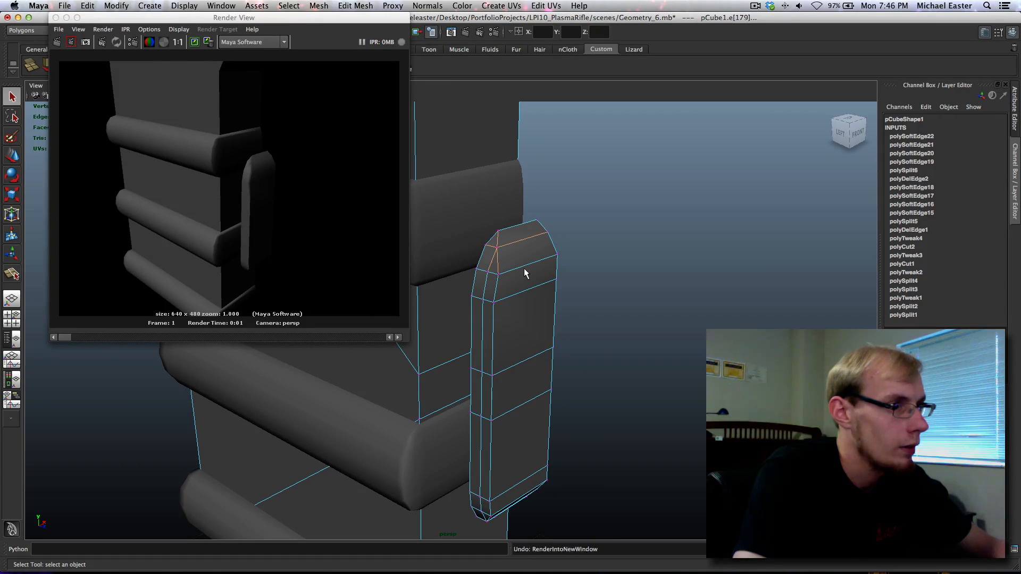
key(z)
key(z)
key(z)
key(z)
Select the raised block's faces, convert them to edges and harden them all, test-render the handle, and close the render.
right_click(516, 280)
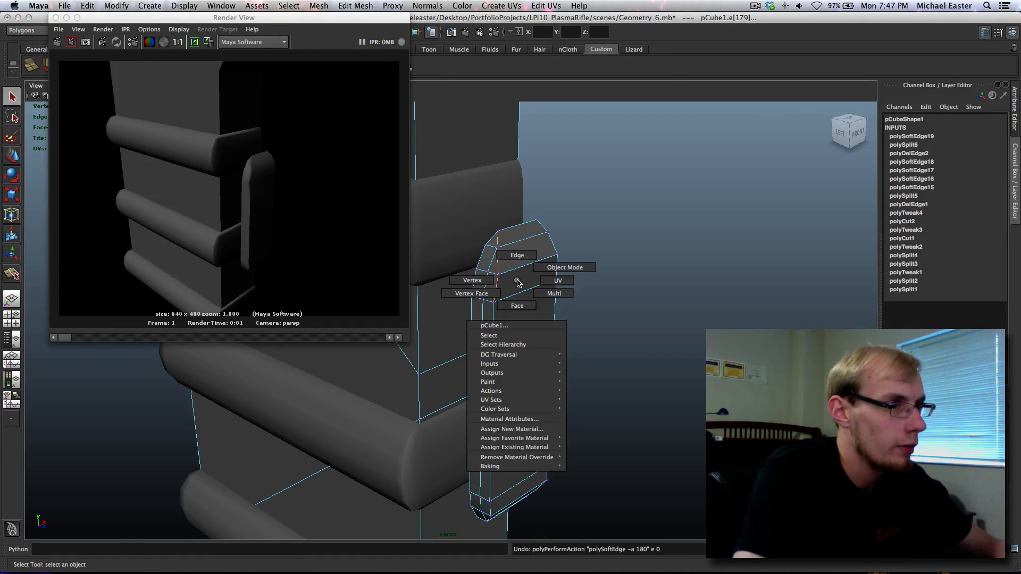
right_drag(528, 301, 517, 305)
alt+drag(494, 316, 456, 320)
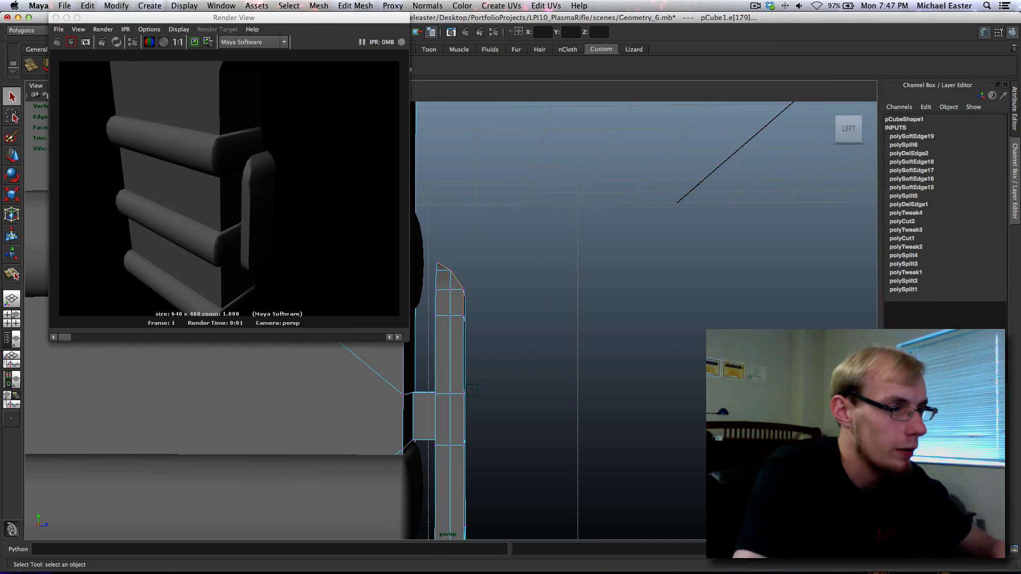
double_click(457, 393)
scroll(480, 392, down, 3)
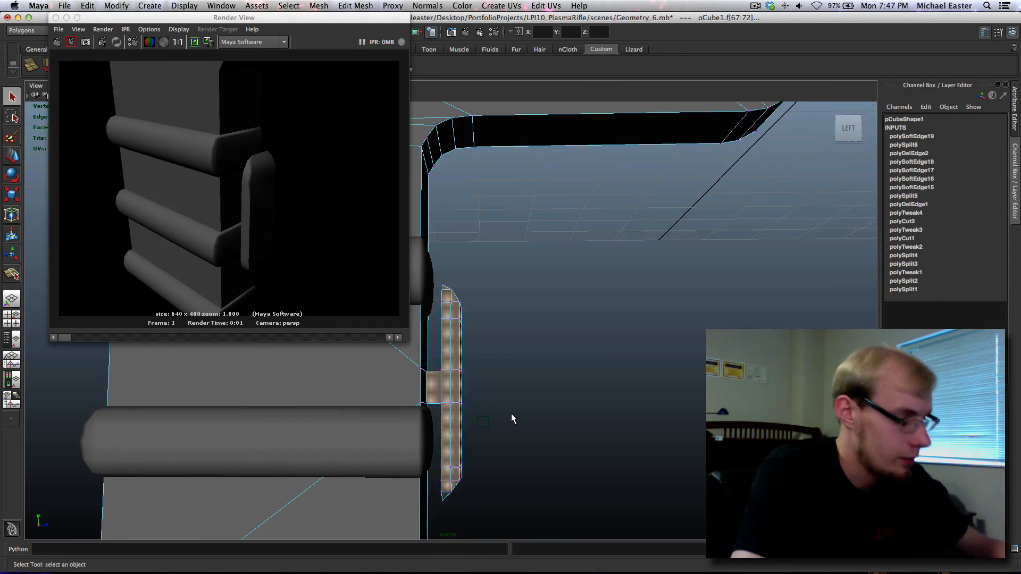
drag(512, 413, 438, 550)
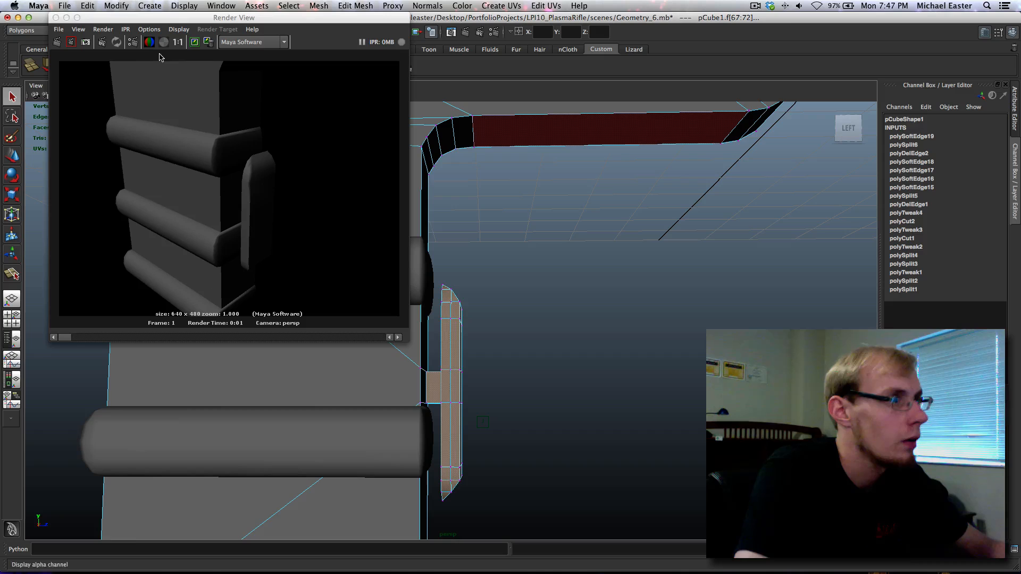
click(60, 22)
click(56, 18)
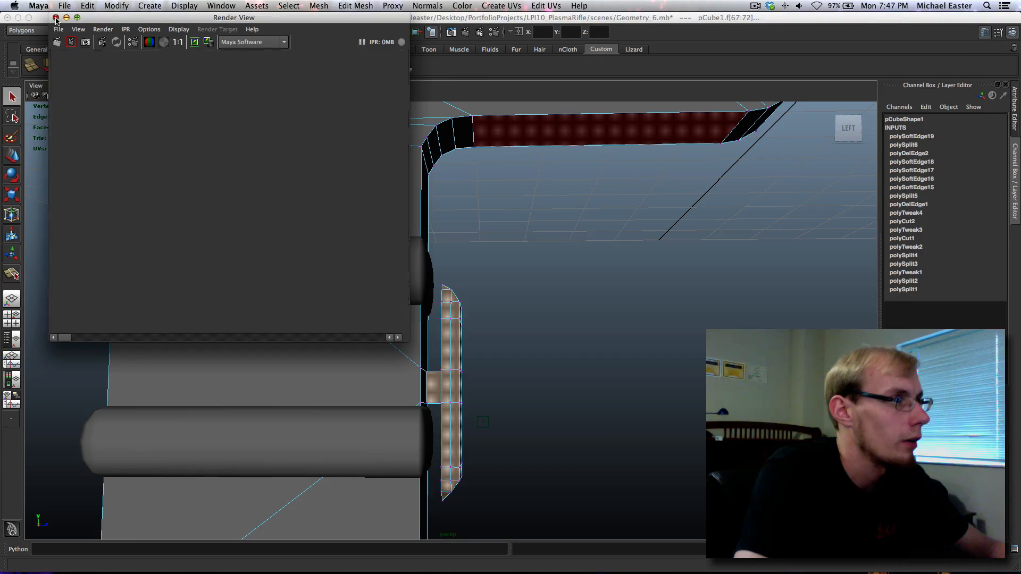
alt+drag(319, 297, 518, 316)
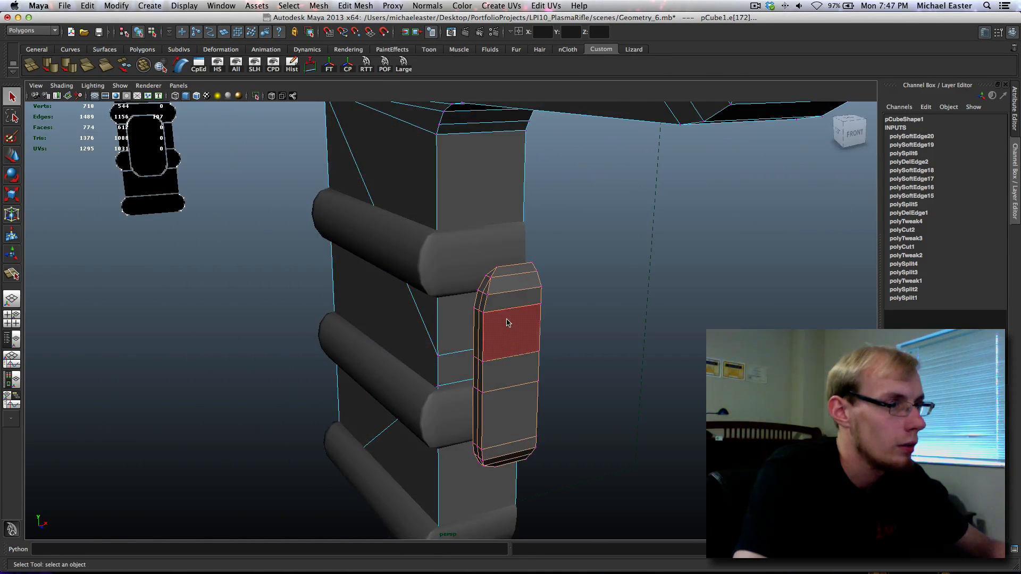
key(F8)
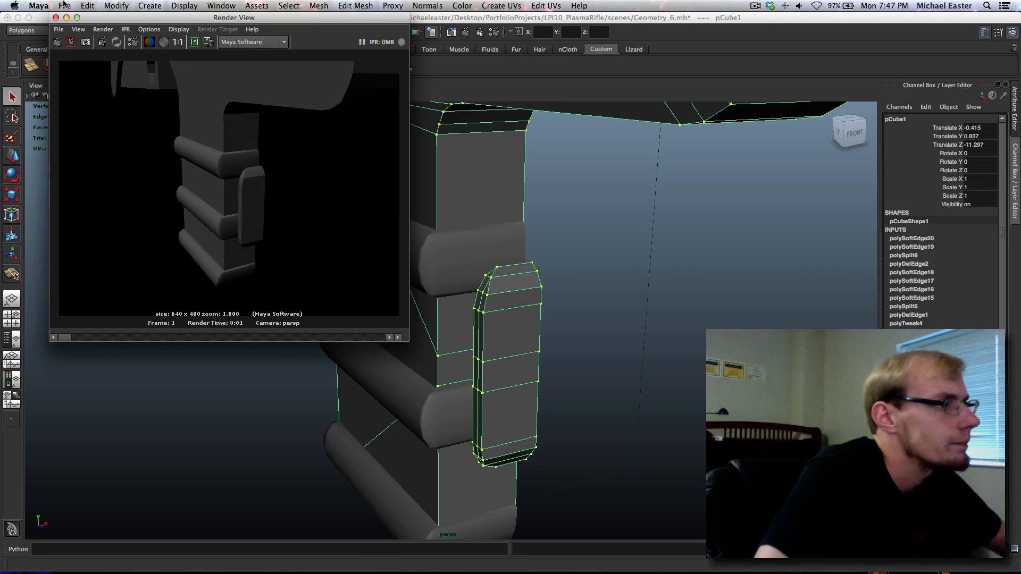
click(56, 18)
Move the inner column of vertices on the raised block's side slightly outward, closer to the middle edge loop.
alt+drag(412, 254, 492, 254)
right_drag(449, 312, 417, 312)
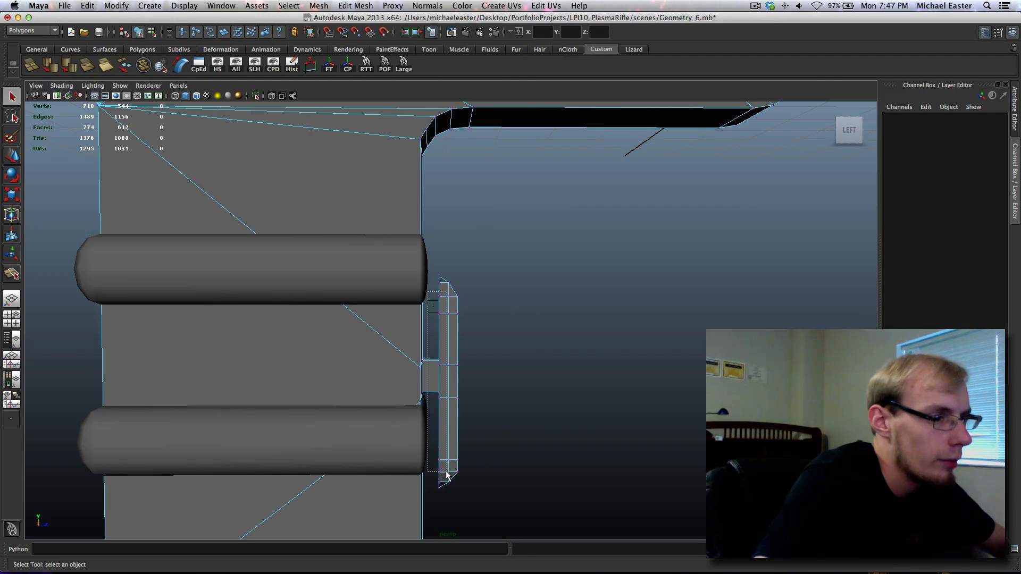
drag(445, 441, 444, 439)
alt+middle_drag(447, 442, 450, 315)
key(w)
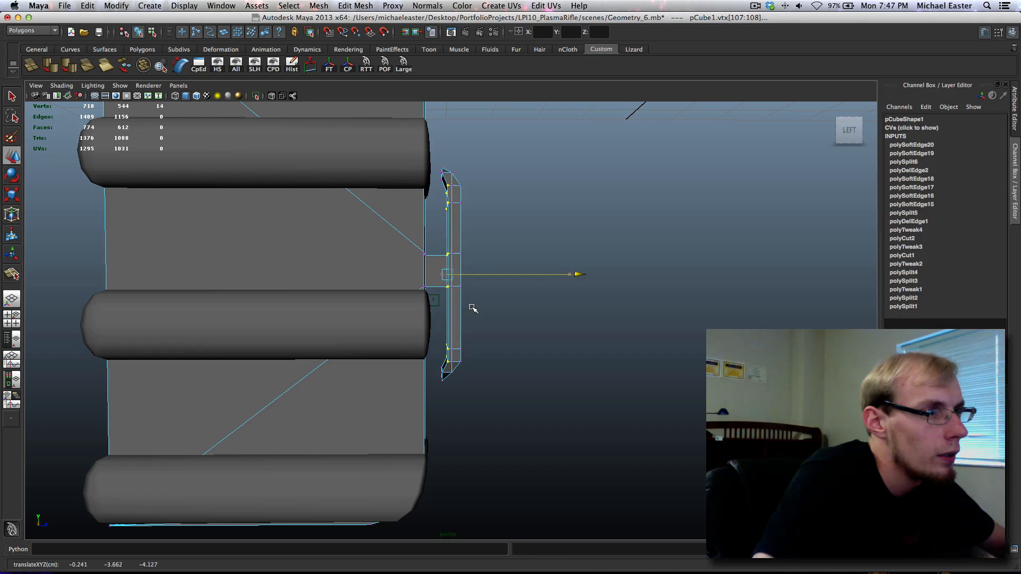
Merge the middle vertices at the upper and lower bevels of the block's side into the adjacent inner-edge vertices.
alt+drag(472, 309, 355, 265)
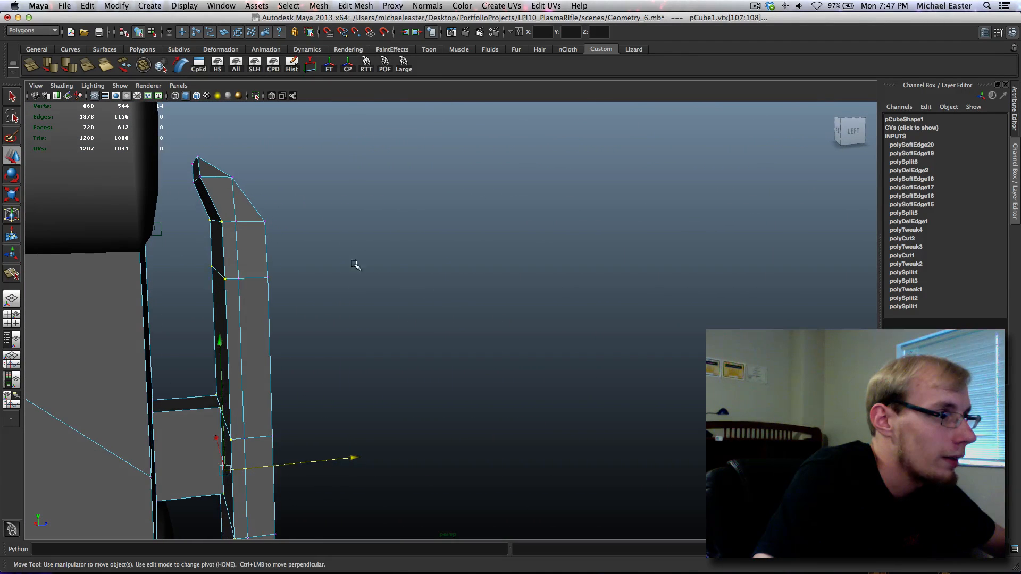
key(q)
click(236, 222)
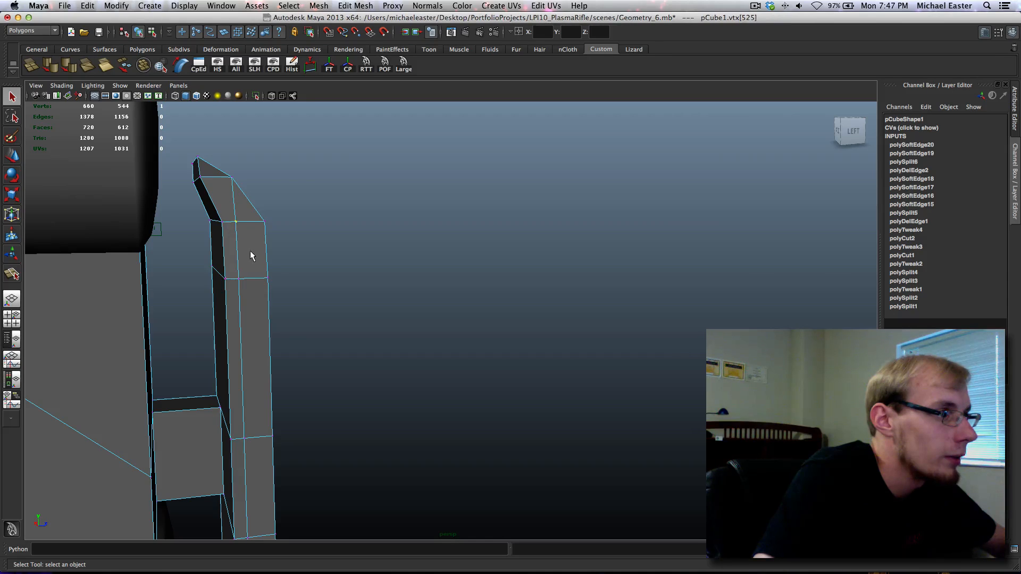
shift+right_drag(251, 256, 267, 199)
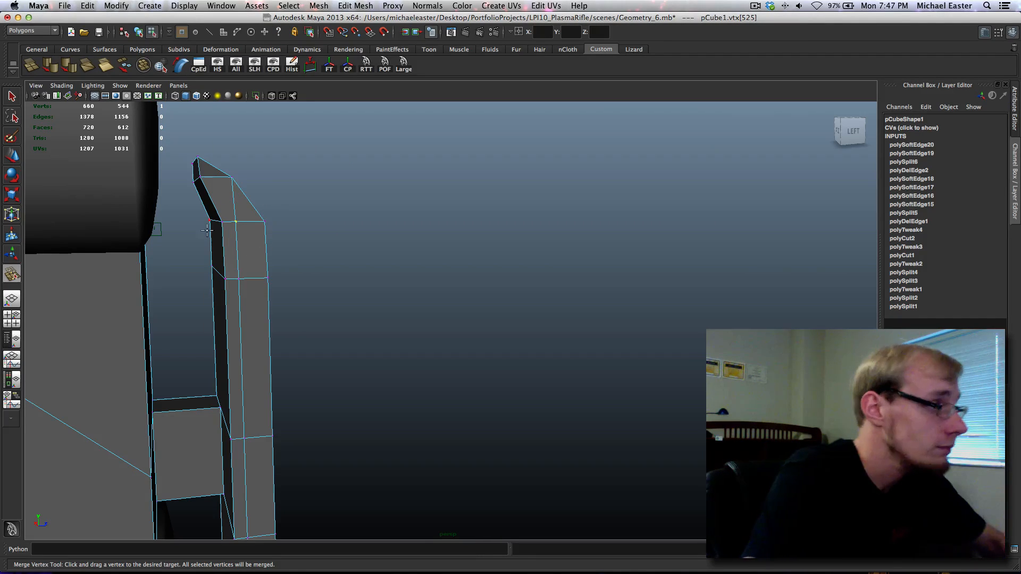
drag(230, 223, 223, 222)
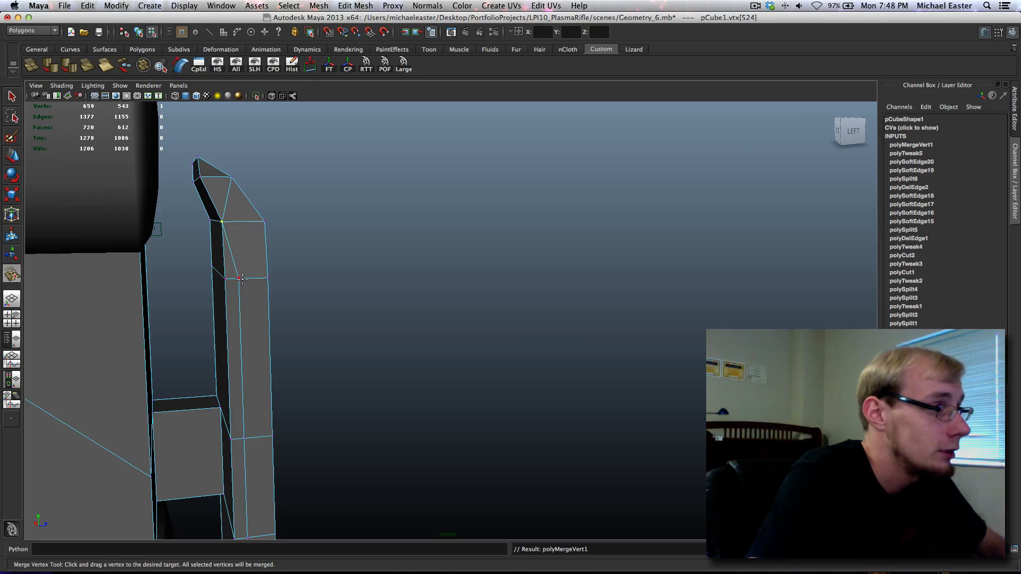
alt+middle_drag(268, 415, 291, 258)
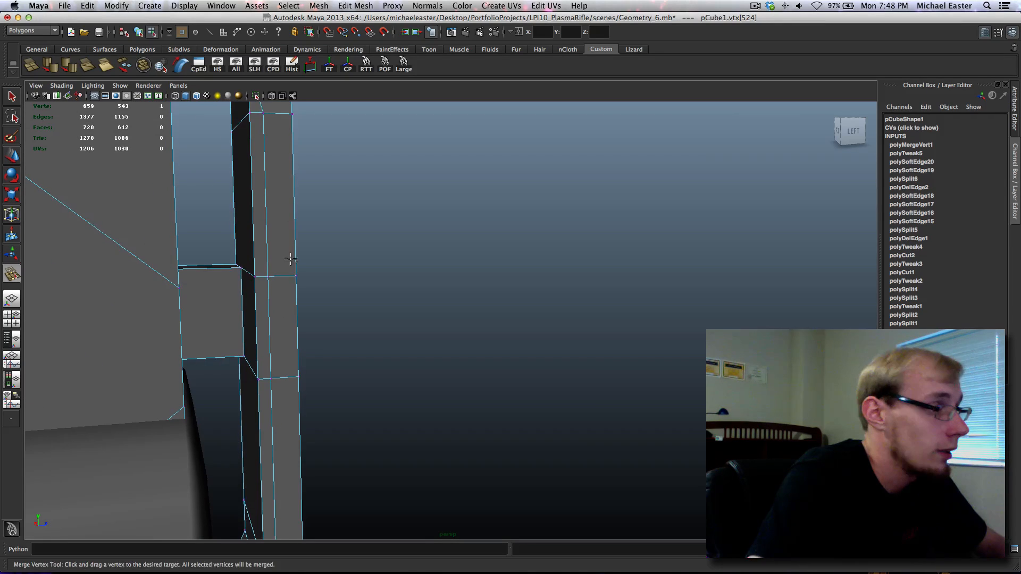
alt+middle_drag(269, 458, 273, 277)
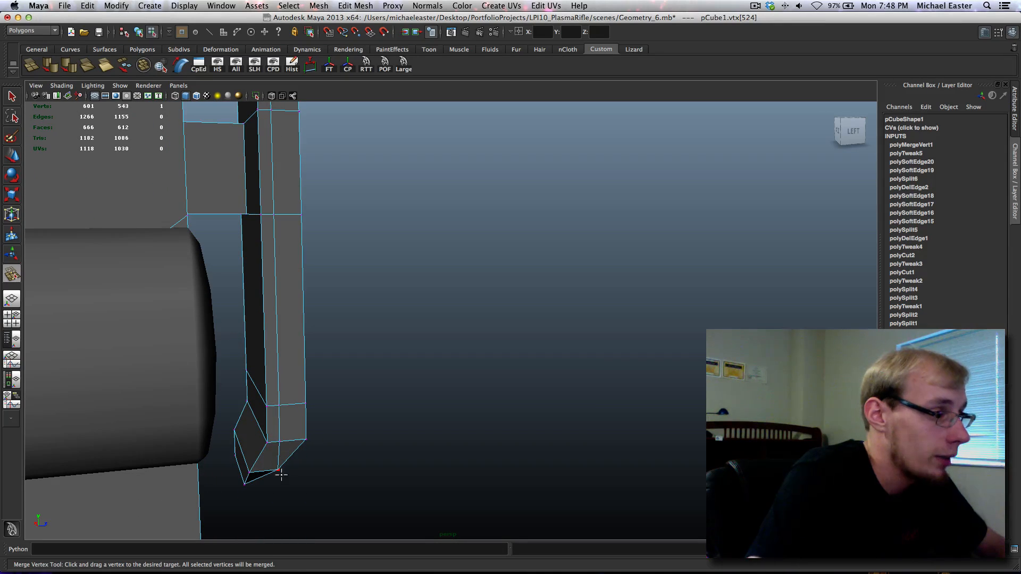
alt+drag(272, 442, 473, 365)
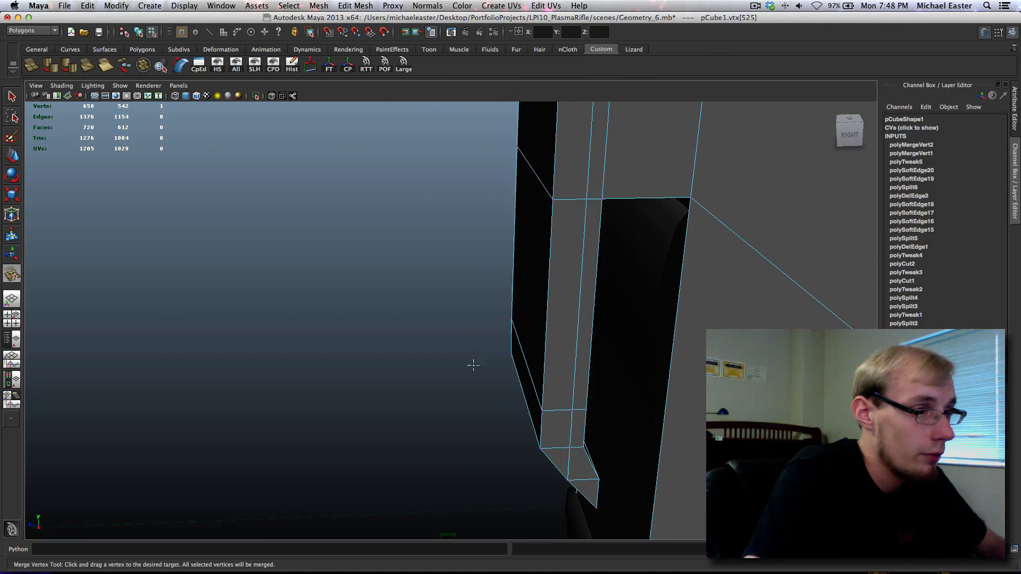
Delete the vertical middle edge loop running along the block's side, including its vertices, and return to object mode.
alt+drag(555, 390, 403, 233)
alt+middle_drag(347, 229, 391, 225)
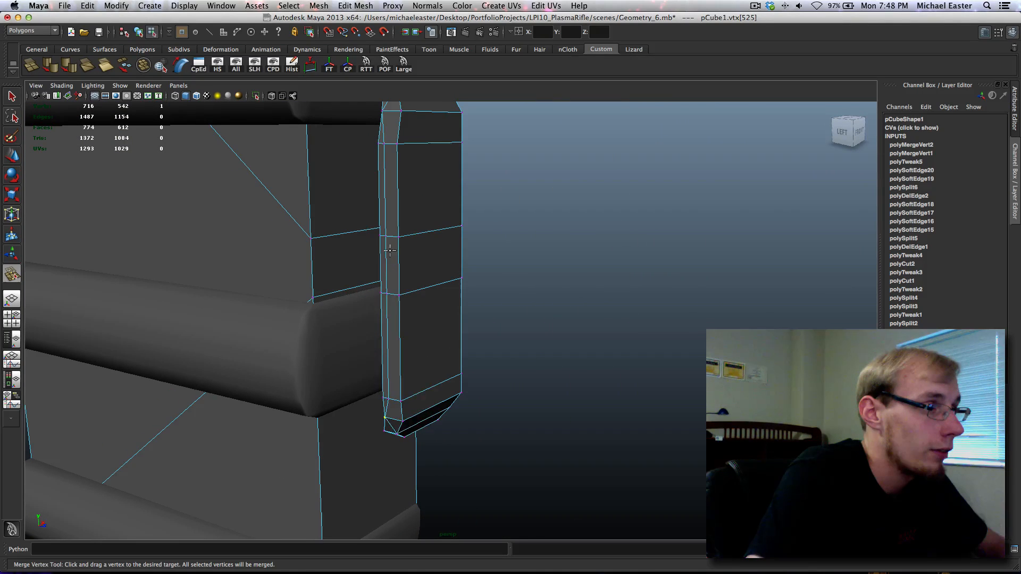
key(q)
double_click(386, 226)
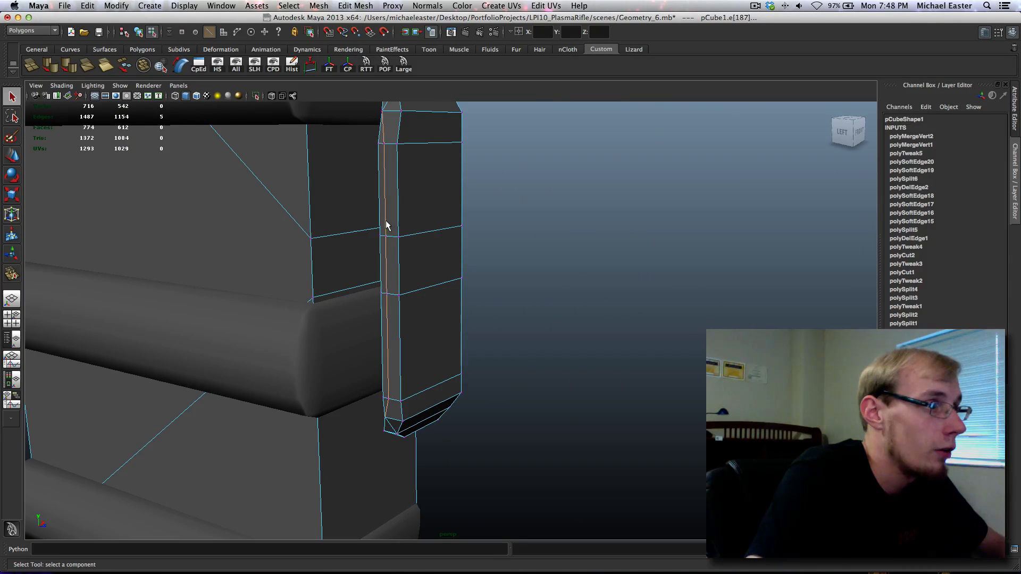
key(ctrl+Delete)
key(F8)
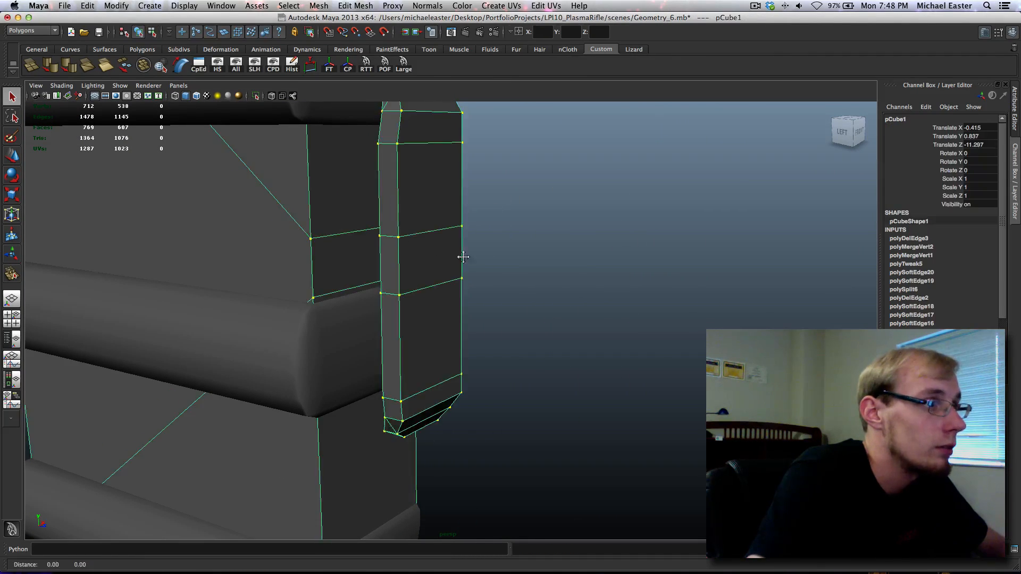
Test-render the handle and raised block from several angles to check the shading on the block's side.
alt+drag(458, 255, 444, 309)
key(ctrl+r)
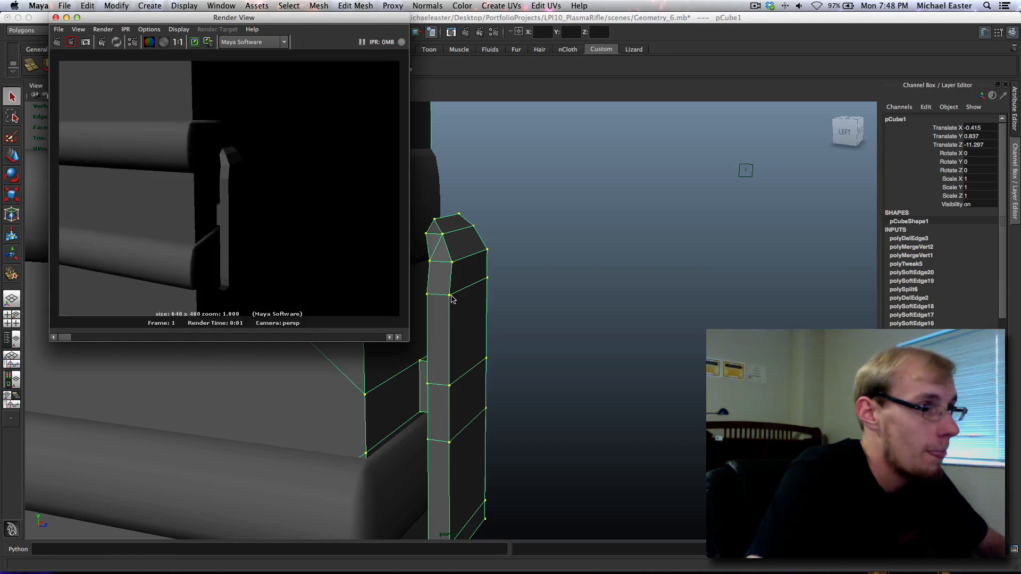
alt+drag(450, 282, 479, 260)
key(ctrl+r)
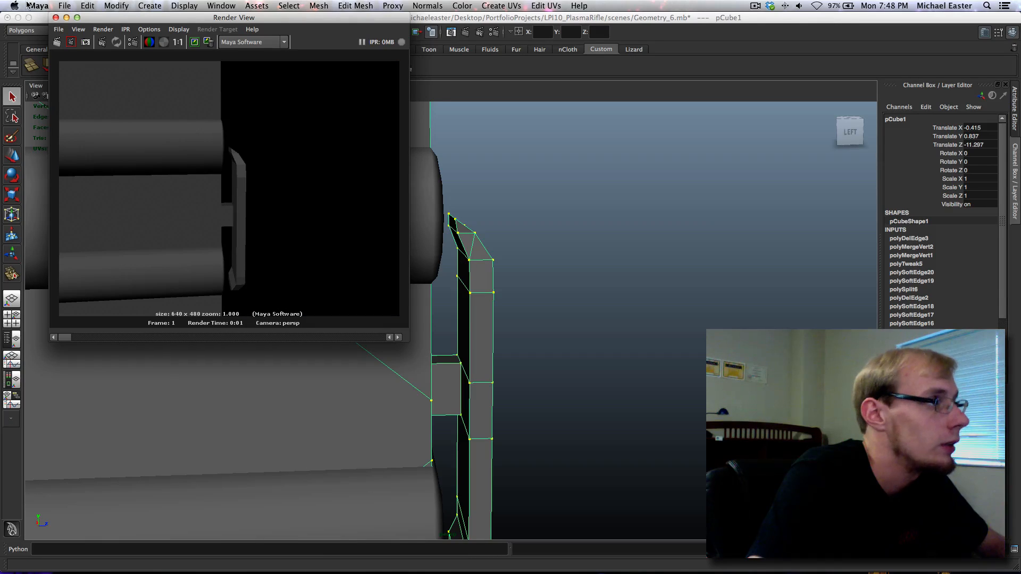
click(55, 18)
alt+drag(544, 295, 529, 337)
key(ctrl+r)
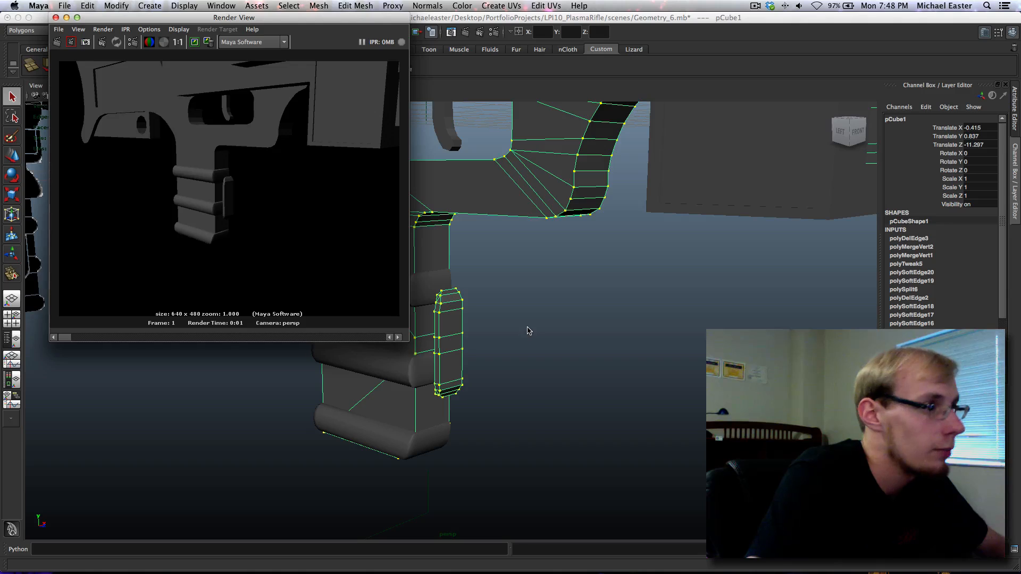
Soften the horizontal edges across the block's upper and lower front bevels, and test-render them from the front and from below.
scroll(528, 329, up, 5)
click(521, 322)
click(521, 326)
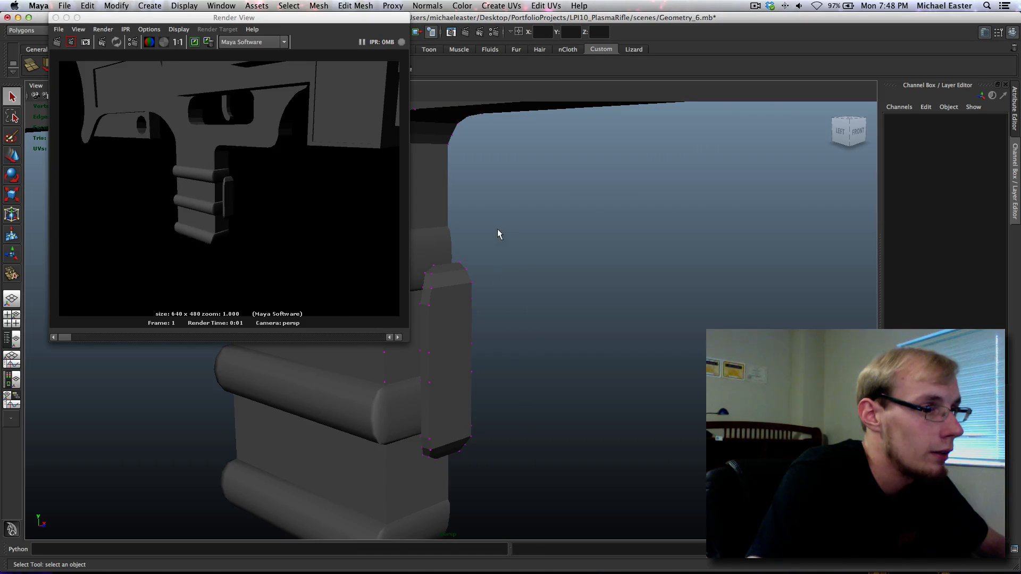
right_drag(450, 323, 456, 282)
click(450, 282)
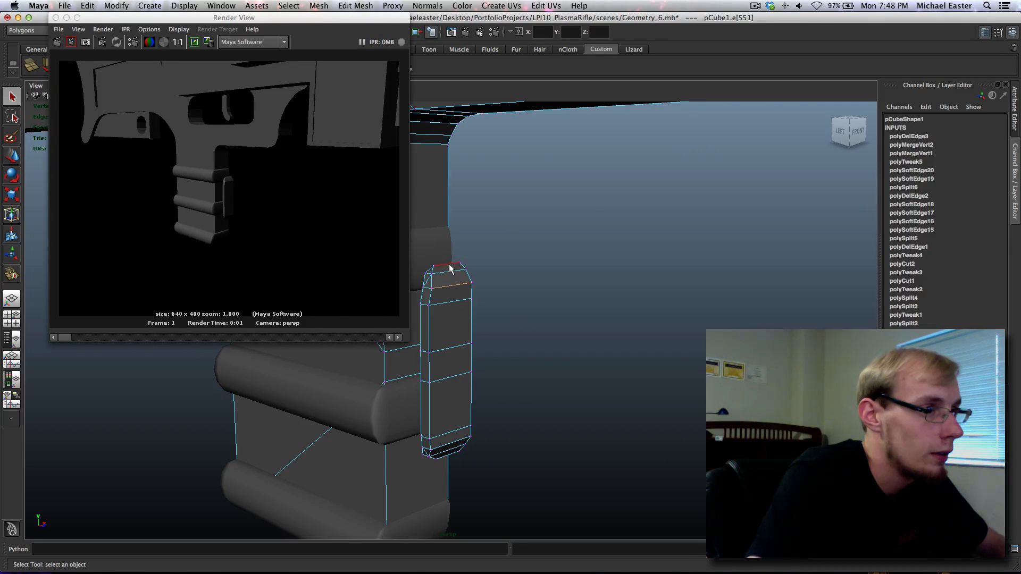
click(449, 272)
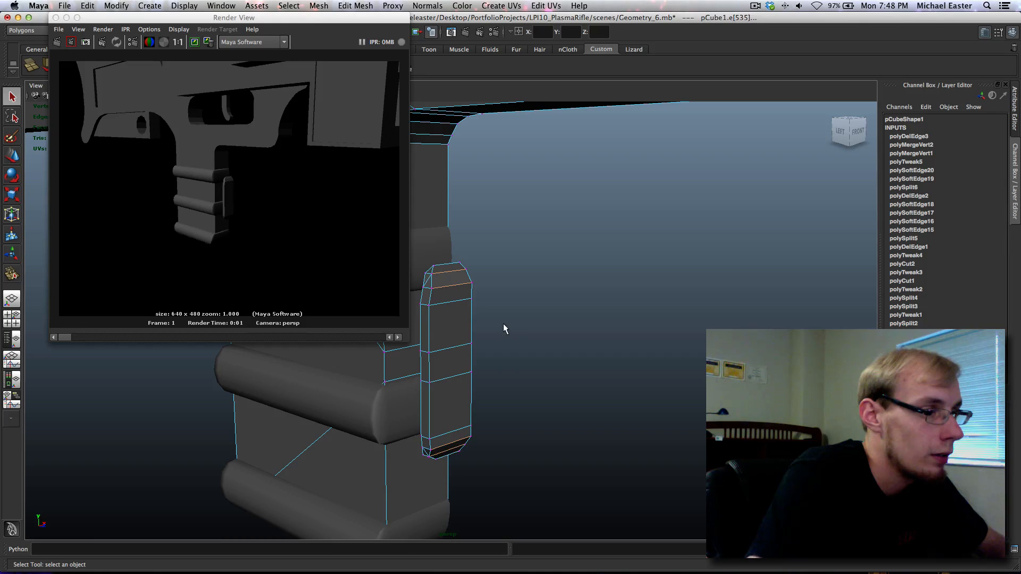
shift+right_drag(456, 313, 547, 322)
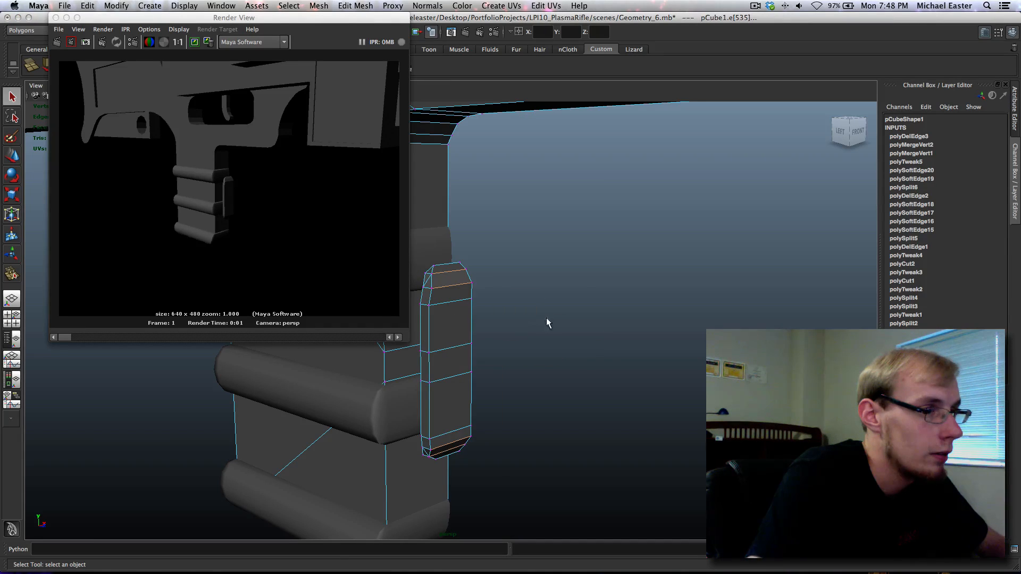
click(570, 305)
key(ctrl+r)
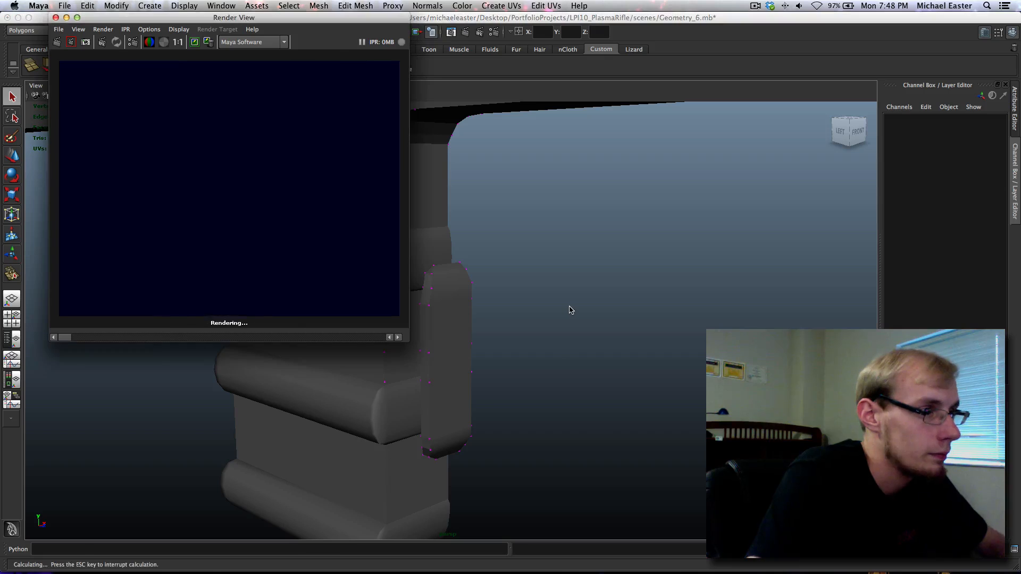
alt+drag(456, 293, 460, 255)
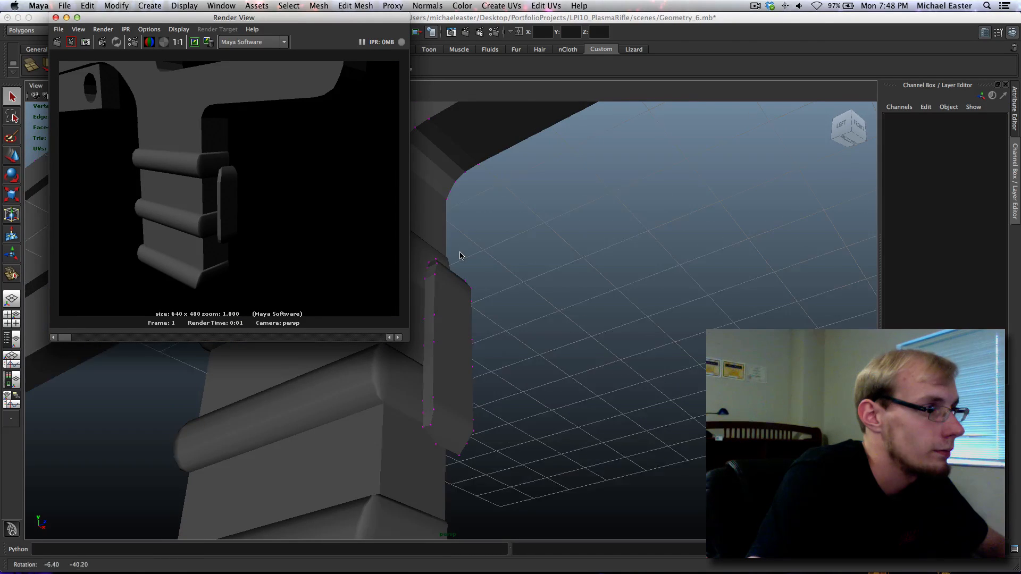
key(ctrl+r)
Delete the diagonal edges at the upper and lower corners of the block's side.
alt+drag(670, 385, 536, 424)
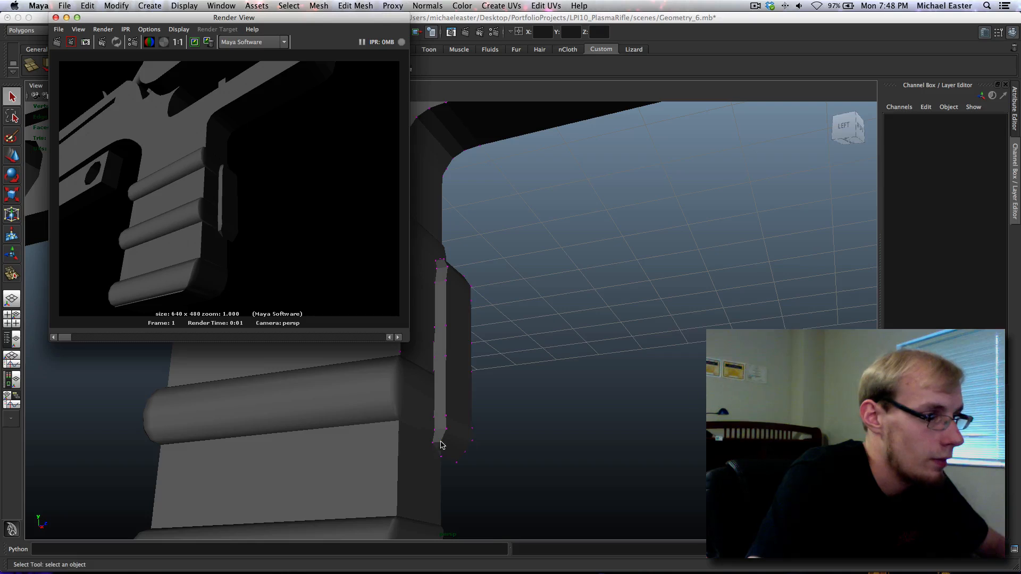
right_drag(440, 445, 481, 366)
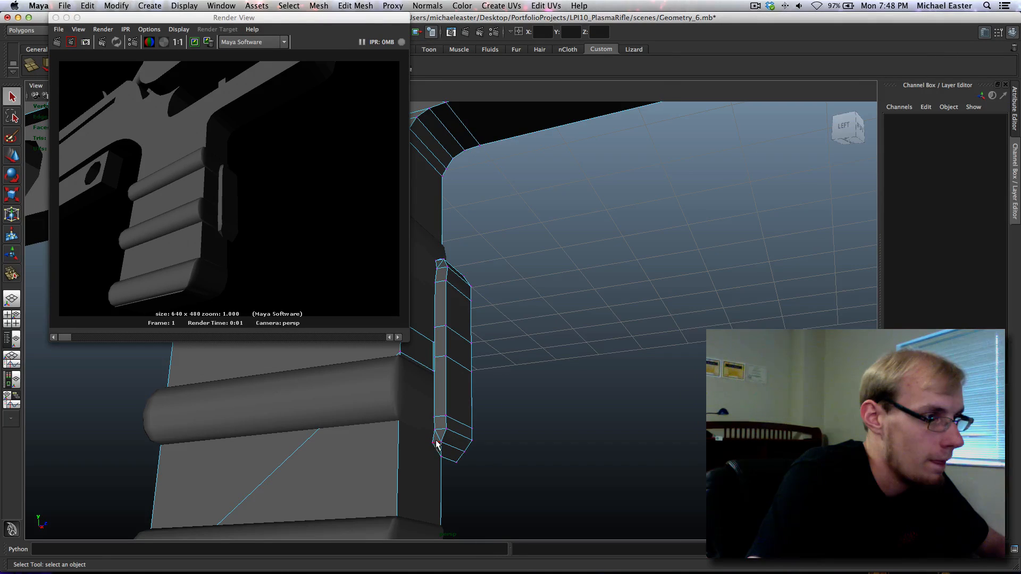
click(438, 294)
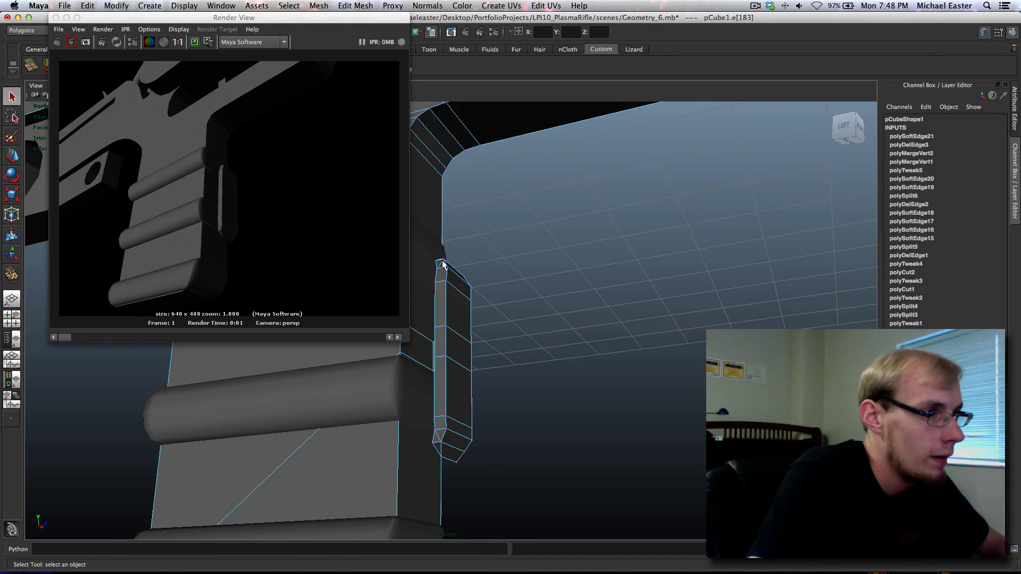
shift+click(441, 271)
shift+right_drag(362, 460, 361, 461)
Soften the short horizontal edges across the lower and upper bevels of the block's side.
right_drag(456, 329, 455, 303)
click(435, 445)
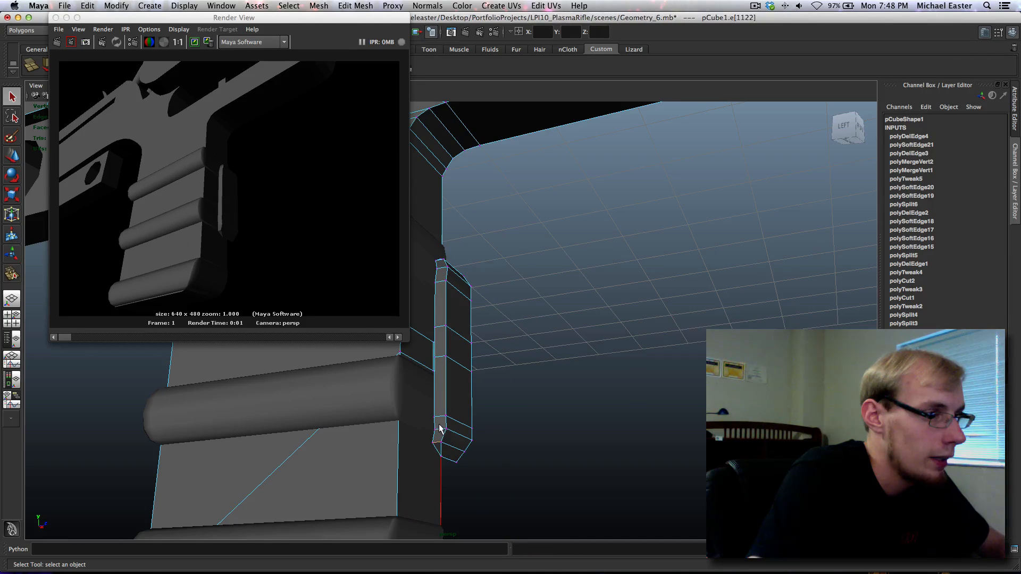
shift+click(439, 432)
shift+click(441, 419)
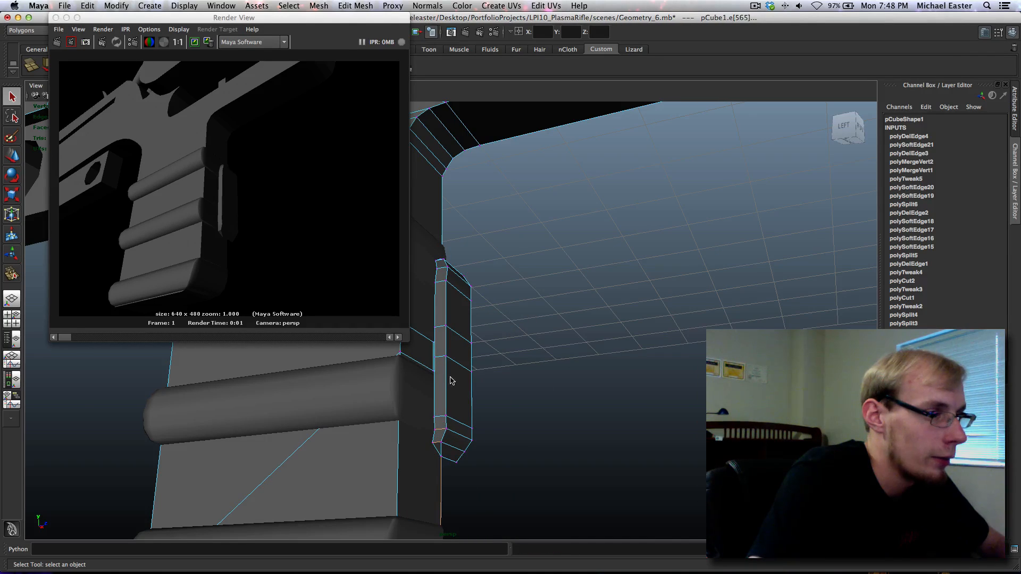
shift+right_drag(451, 380, 531, 411)
key(z)
alt+drag(510, 426, 475, 440)
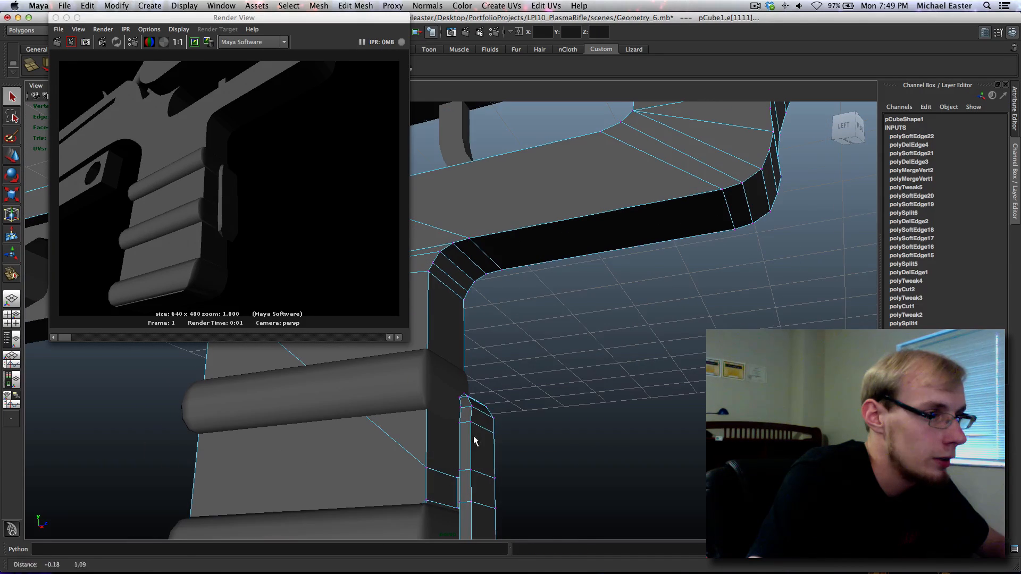
click(464, 405)
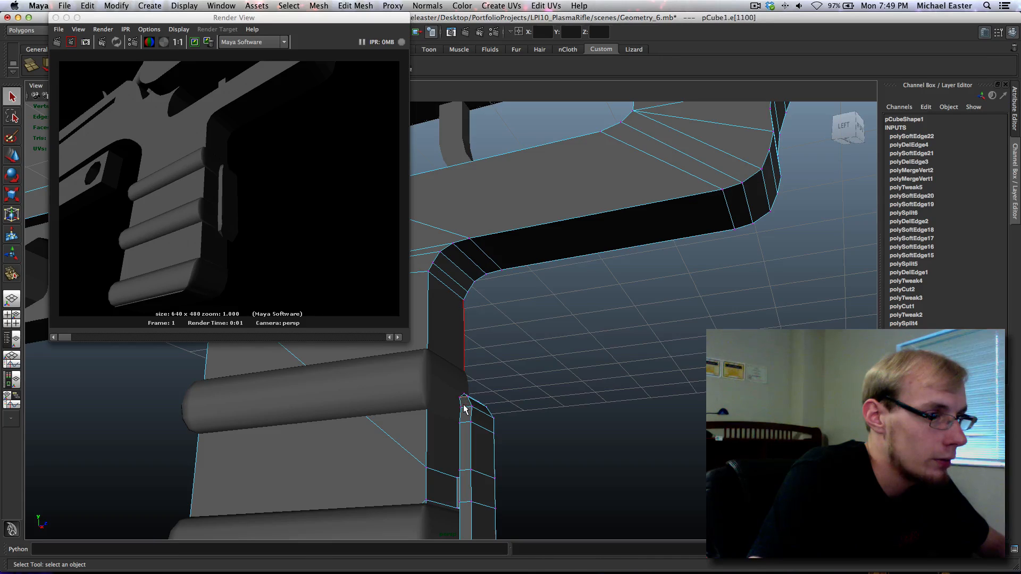
shift+click(466, 420)
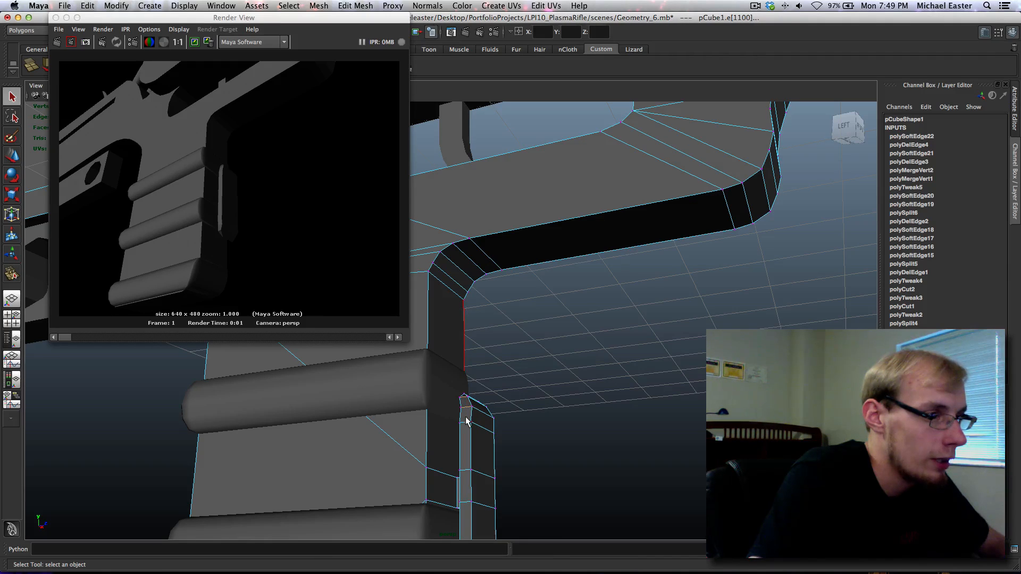
key(g)
Test-render the handle in object mode, inspect the block's softened corners from below, and close the render.
alt+drag(487, 430, 477, 442)
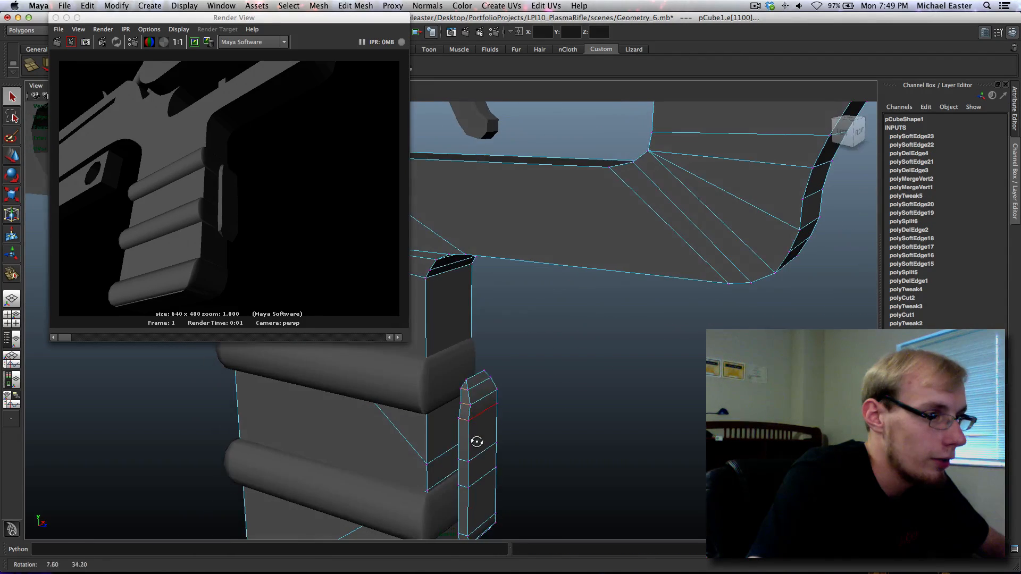
right_drag(472, 415, 479, 406)
click(480, 401)
key(ctrl+r)
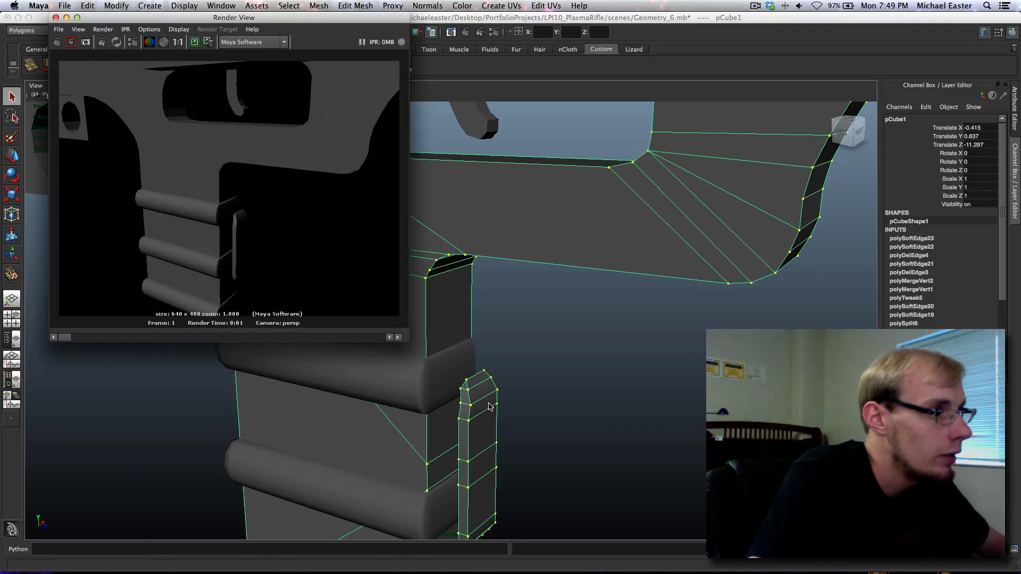
alt+middle_drag(493, 384, 458, 297)
alt+drag(547, 340, 420, 258)
click(55, 17)
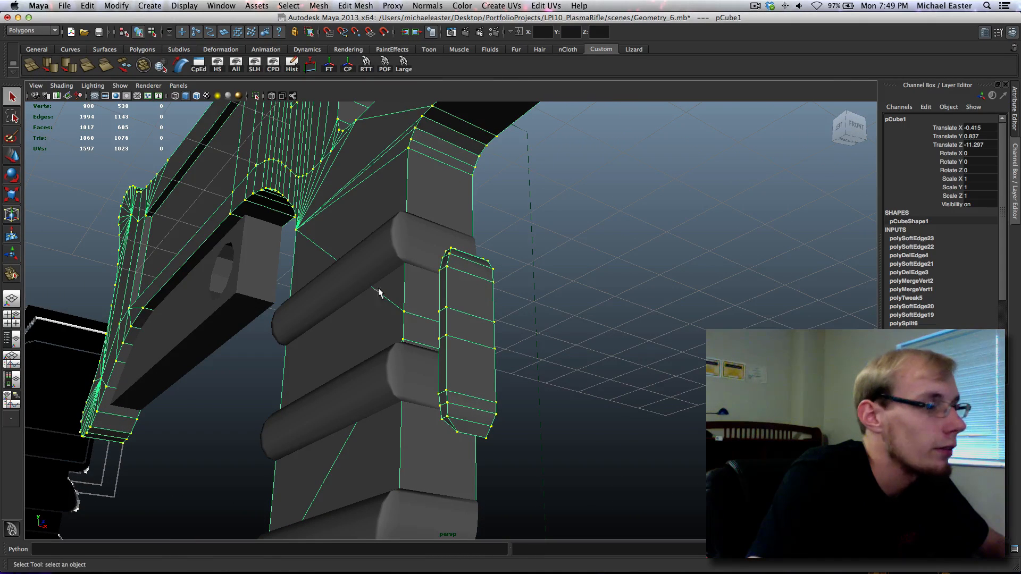
Nudge the lower and upper corner vertices of the handle's raised block horizontally in the front view to adjust its outline.
right_drag(462, 387, 423, 391)
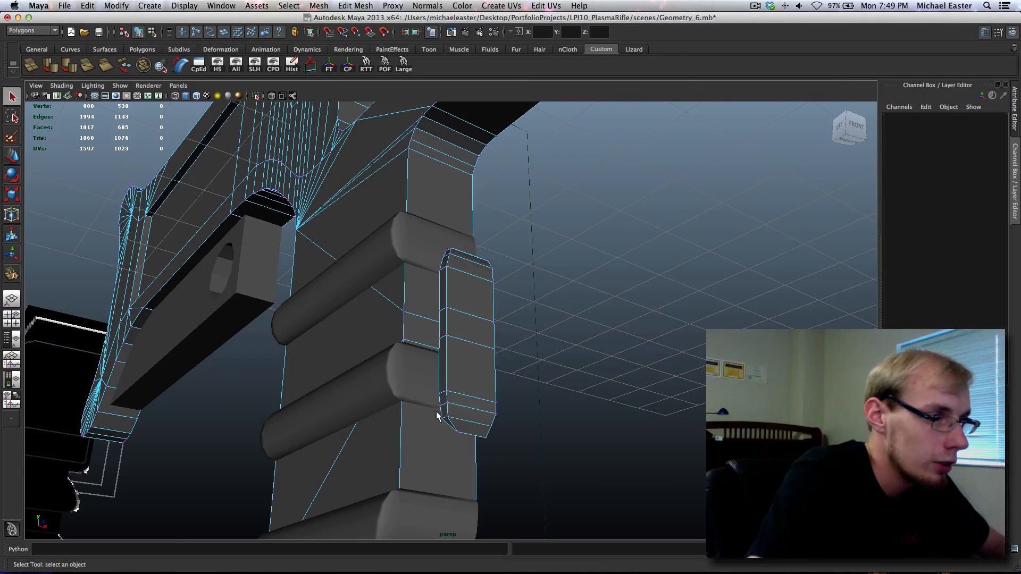
click(450, 424)
key(space)
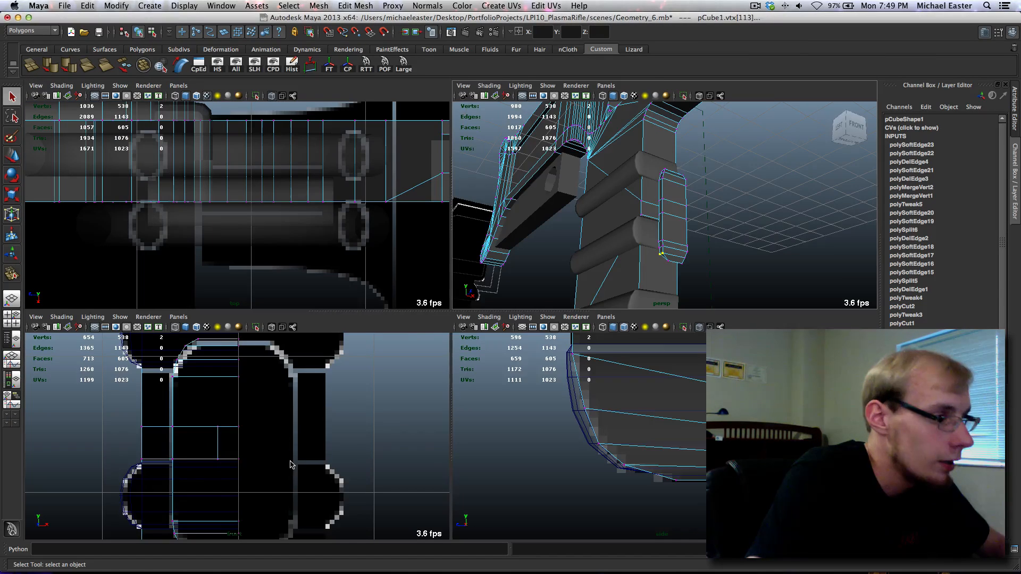
key(space)
key(w)
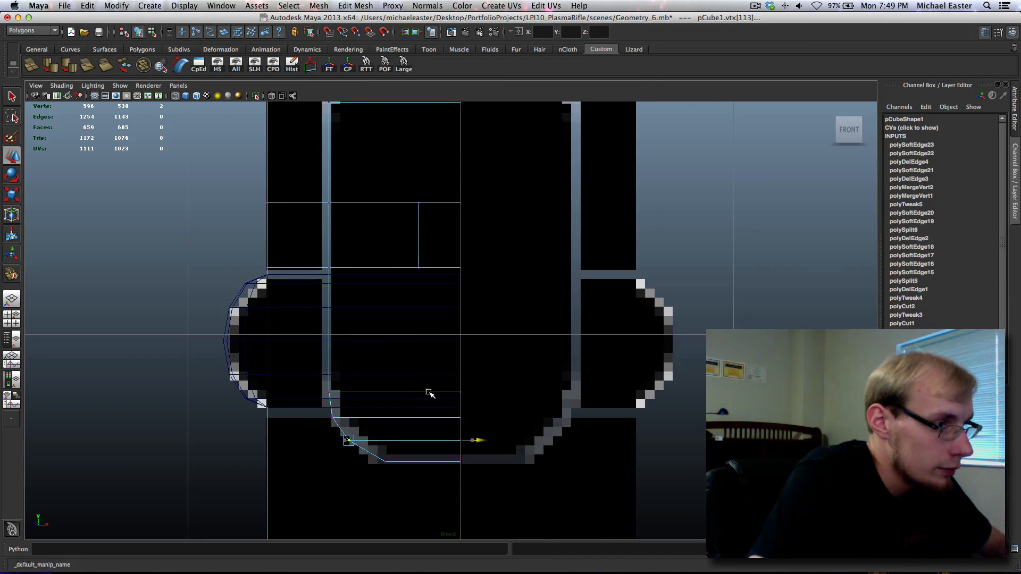
alt+middle_drag(402, 267, 379, 467)
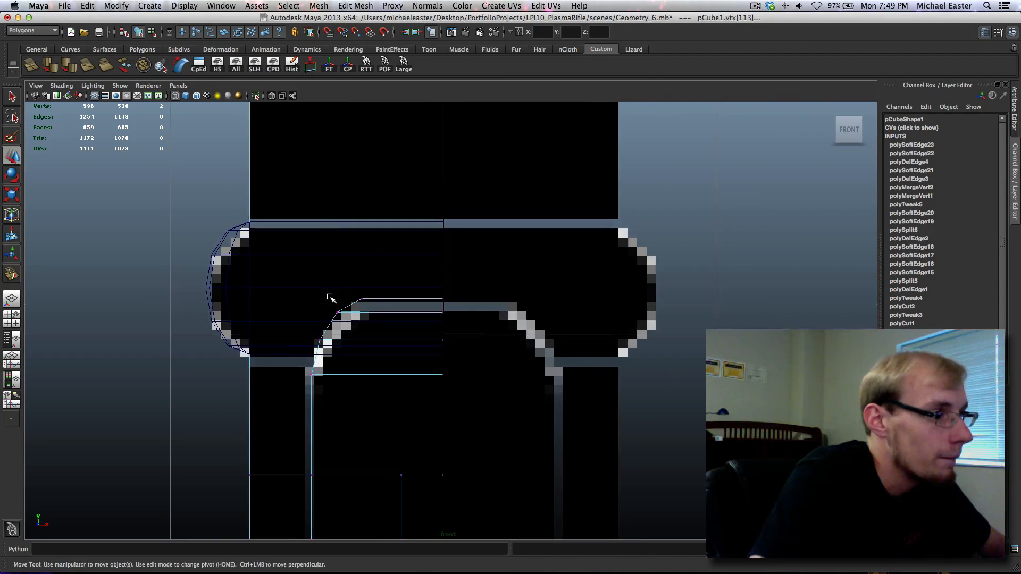
middle_drag(378, 333, 383, 333)
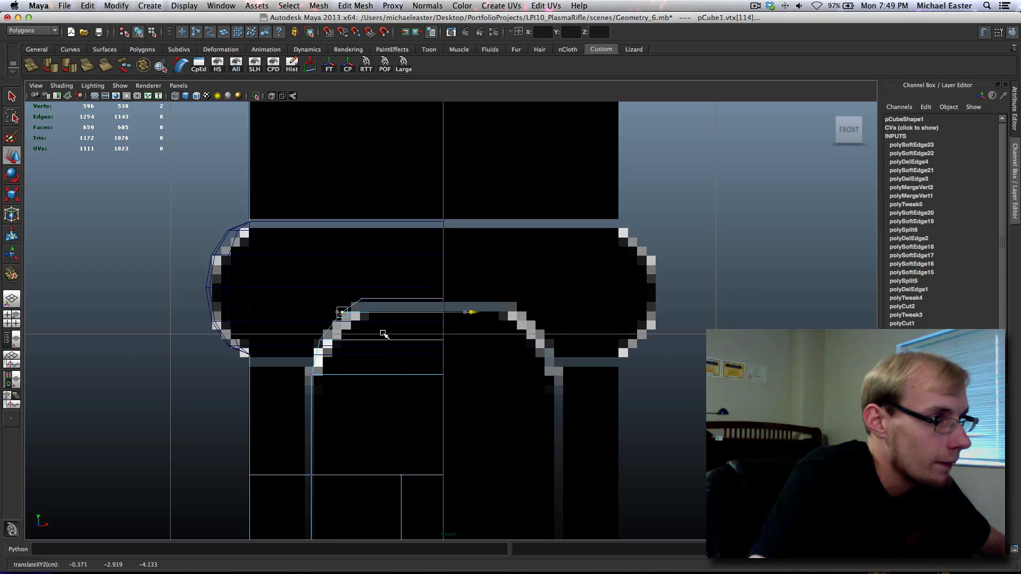
key(space)
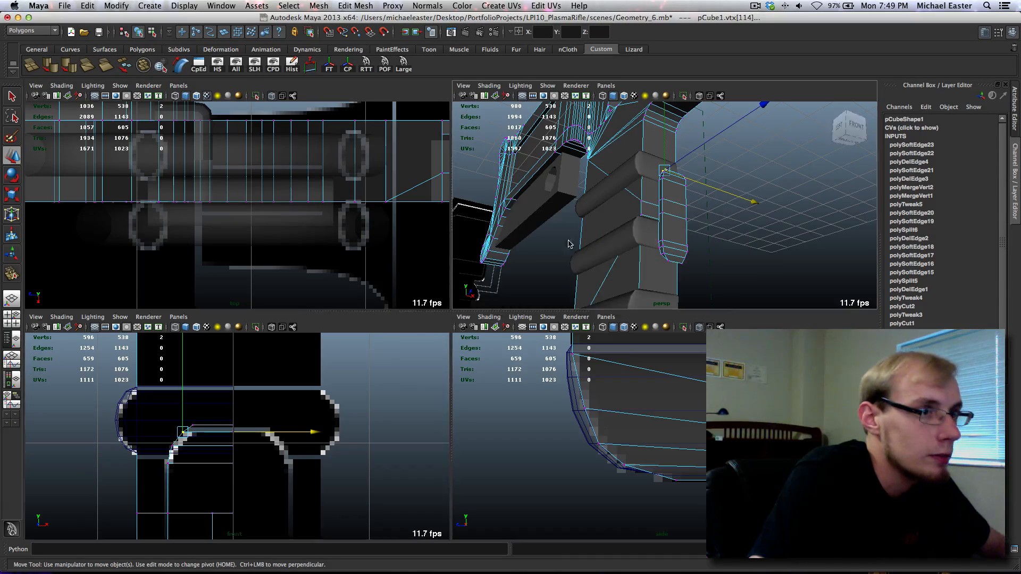
key(space)
Return to object mode, test-render the handle with its reshaped block corners from several angles, and close the render.
alt+drag(604, 254, 451, 275)
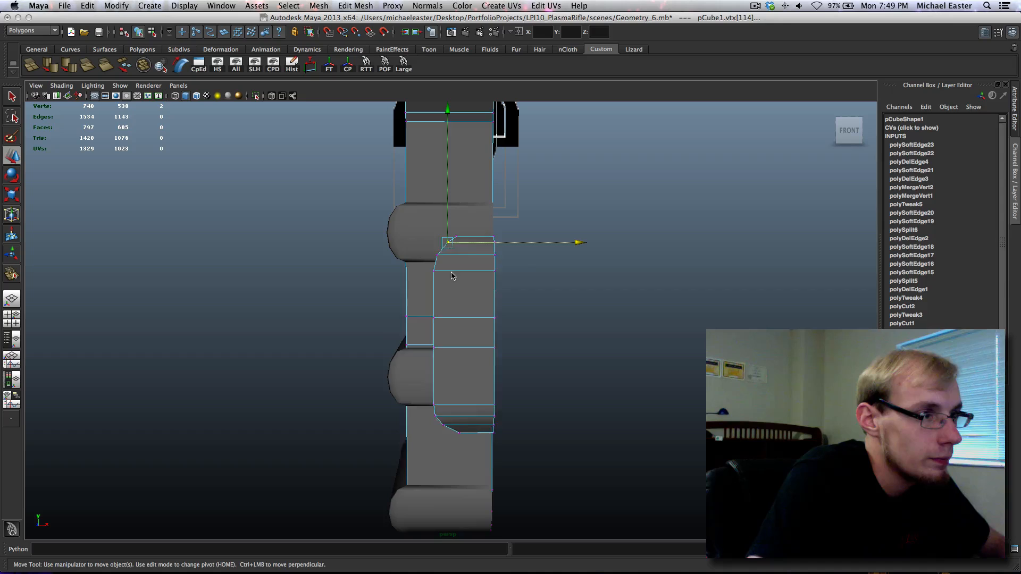
right_drag(451, 273, 492, 261)
key(q)
click(618, 291)
alt+drag(423, 288, 495, 298)
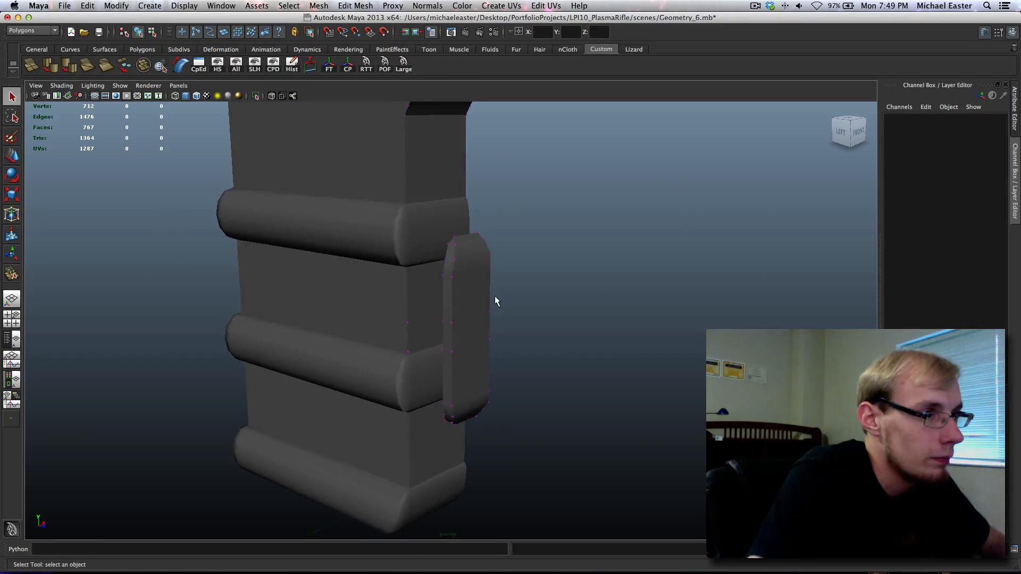
click(465, 32)
alt+drag(562, 309, 592, 303)
key(g)
alt+drag(553, 380, 524, 423)
key(g)
key(g)
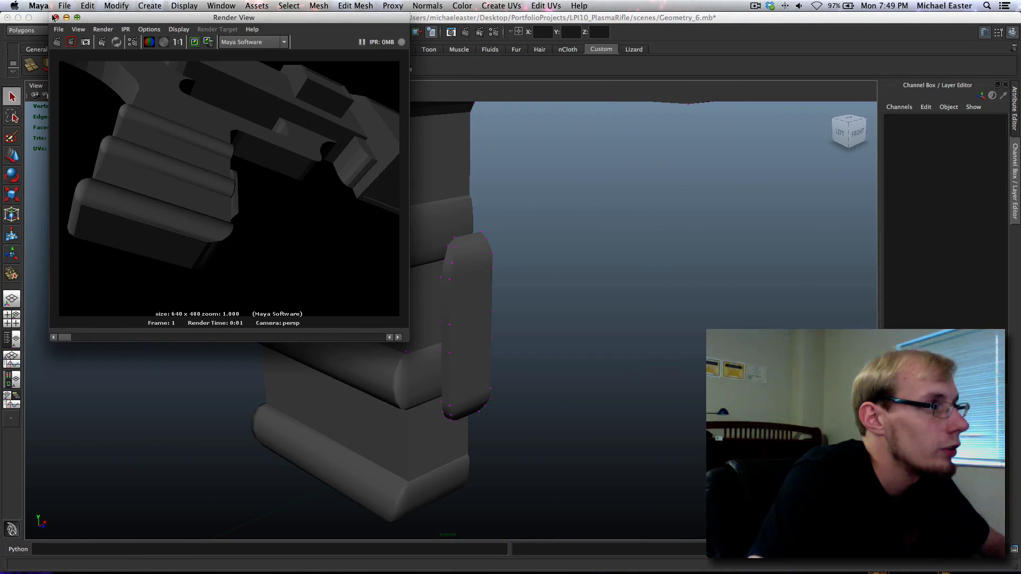
click(55, 17)
Test-render the whole rifle from a wider angle with nothing selected, and close the render.
scroll(445, 266, down, 8)
scroll(483, 322, down, 3)
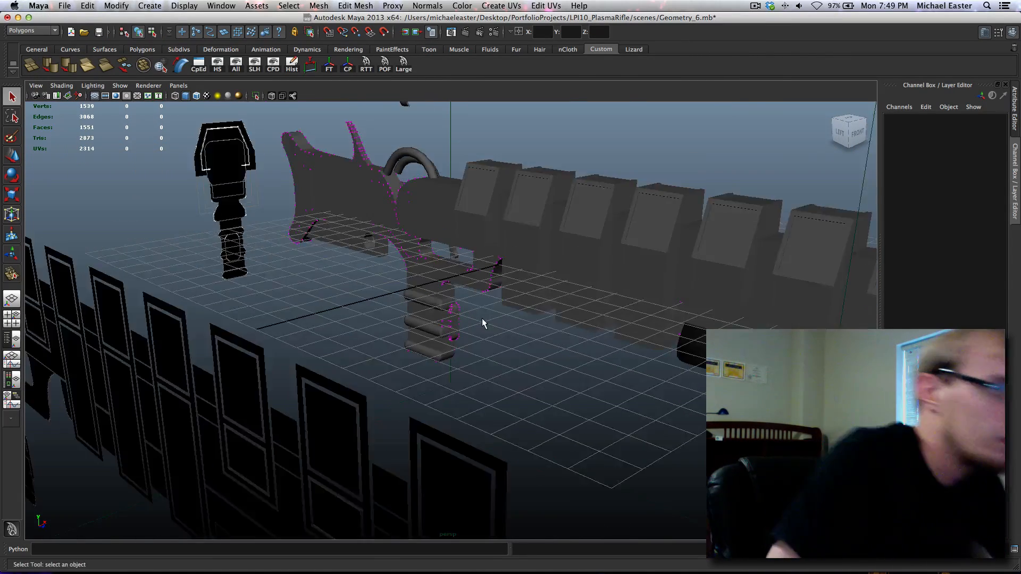
scroll(482, 319, down, 4)
key(super+z)
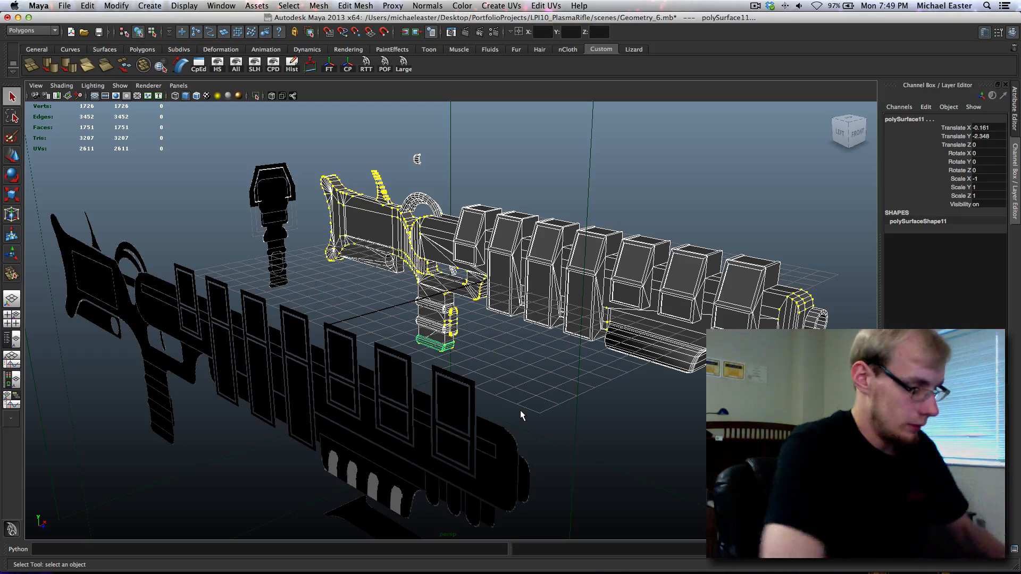
key(z)
key(shift+z)
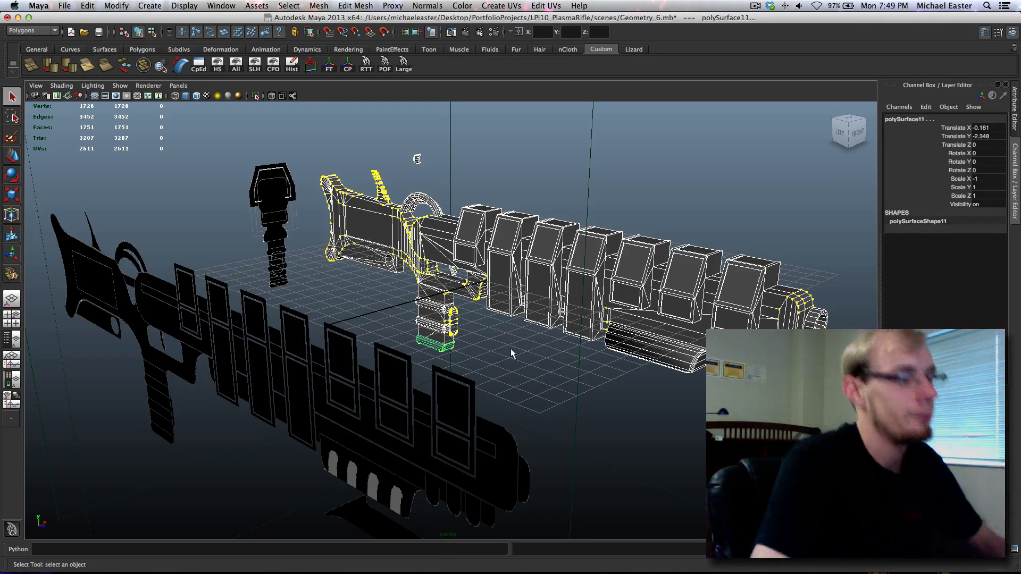
alt+middle_drag(481, 311, 449, 298)
click(461, 322)
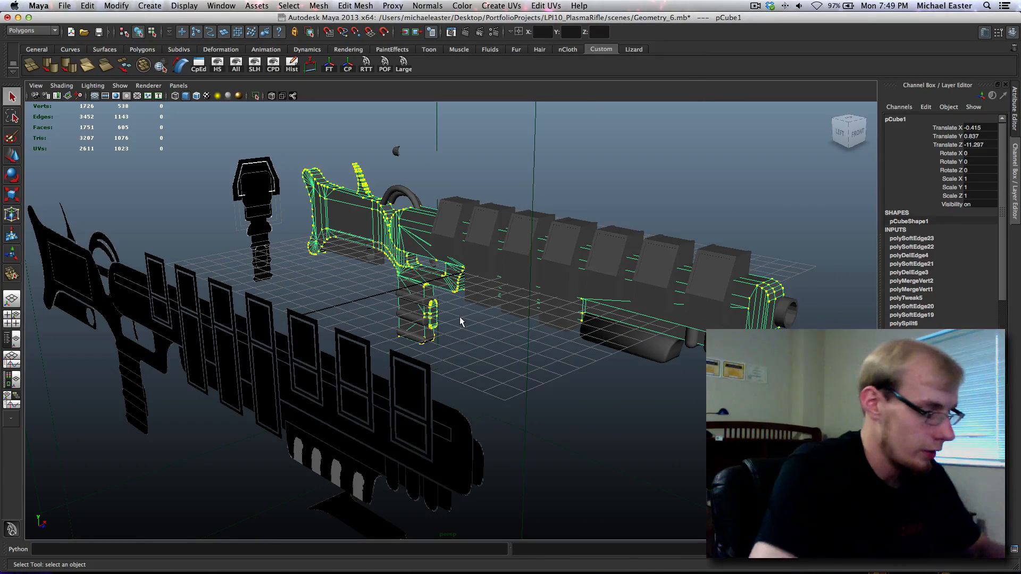
key(z)
alt+drag(573, 392, 638, 350)
key(ctrl+r)
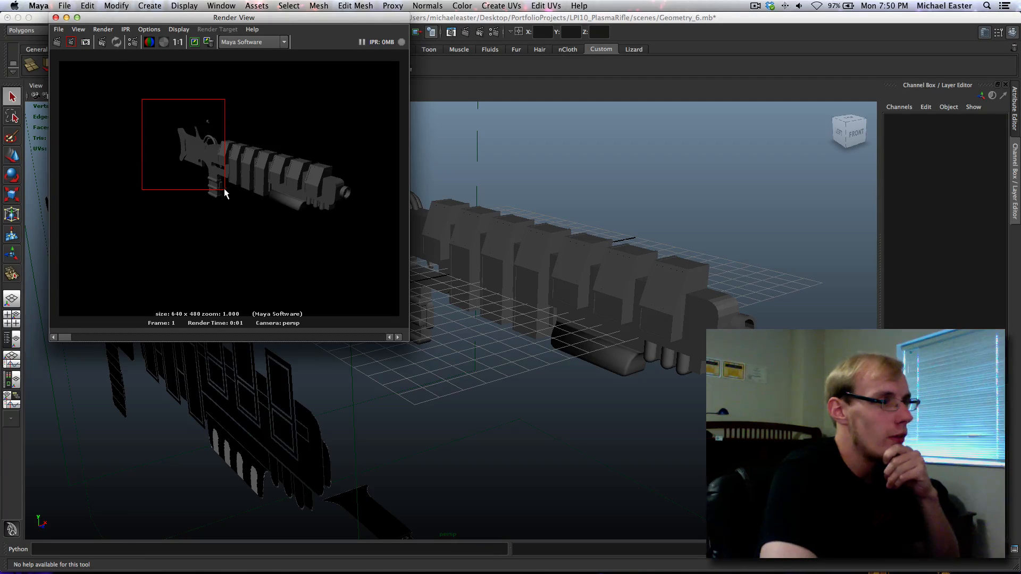
click(55, 18)
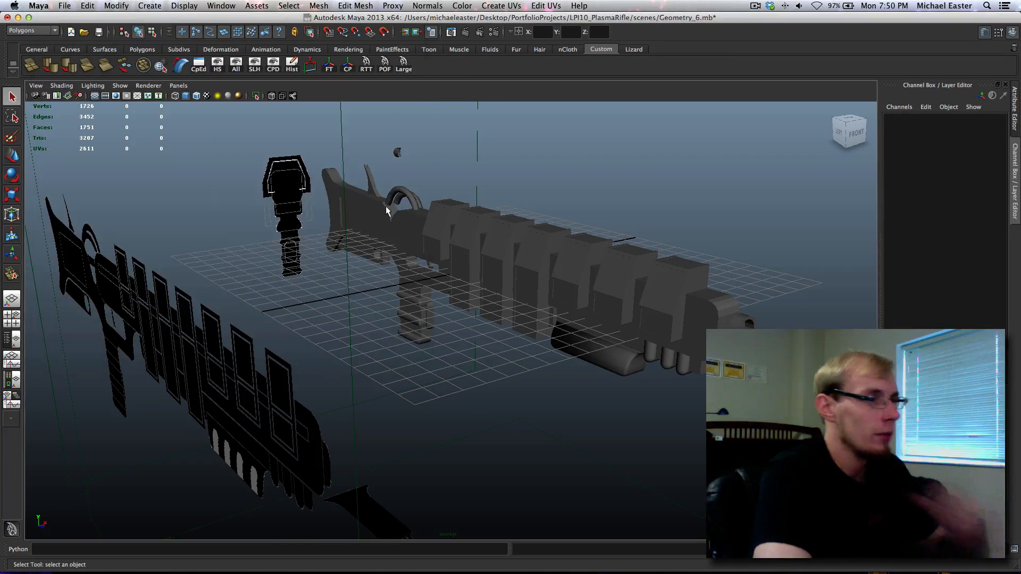
Merge the stray vertices on the stock's top near its rear curve into the neighbouring corner vertices with the Merge Vertex tool.
scroll(386, 204, up, 6)
scroll(345, 176, down, 5)
alt+drag(442, 327, 321, 312)
click(322, 312)
alt+middle_drag(321, 312, 466, 213)
alt+drag(466, 213, 327, 250)
scroll(366, 245, up, 8)
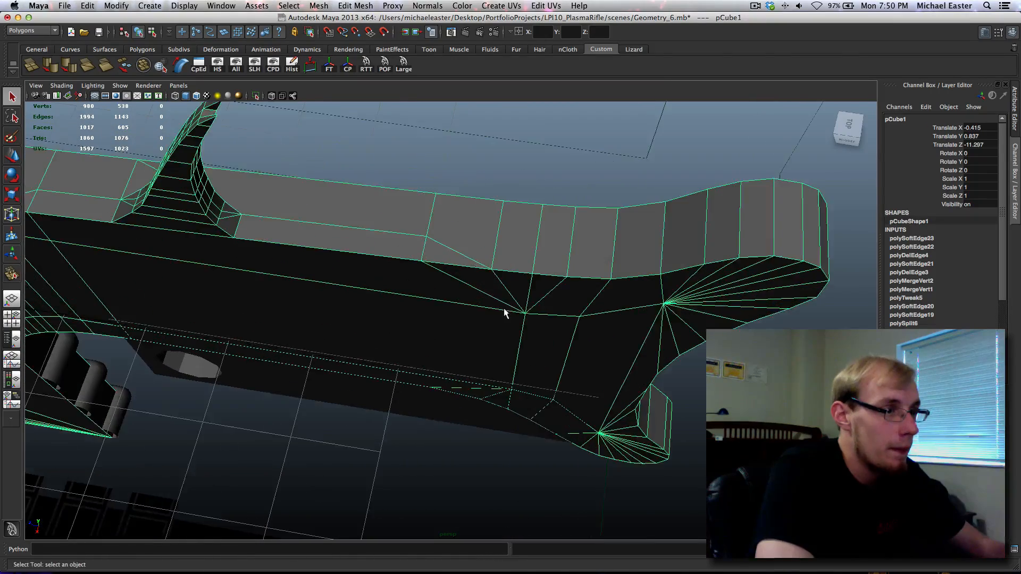
alt+drag(504, 312, 499, 255)
right_drag(447, 169, 420, 168)
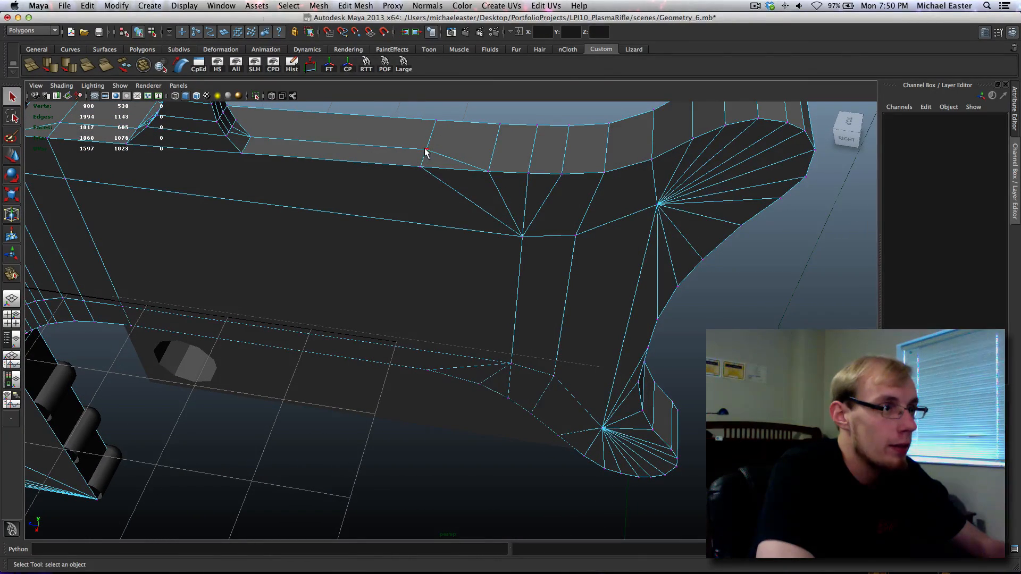
click(425, 151)
shift+click(425, 168)
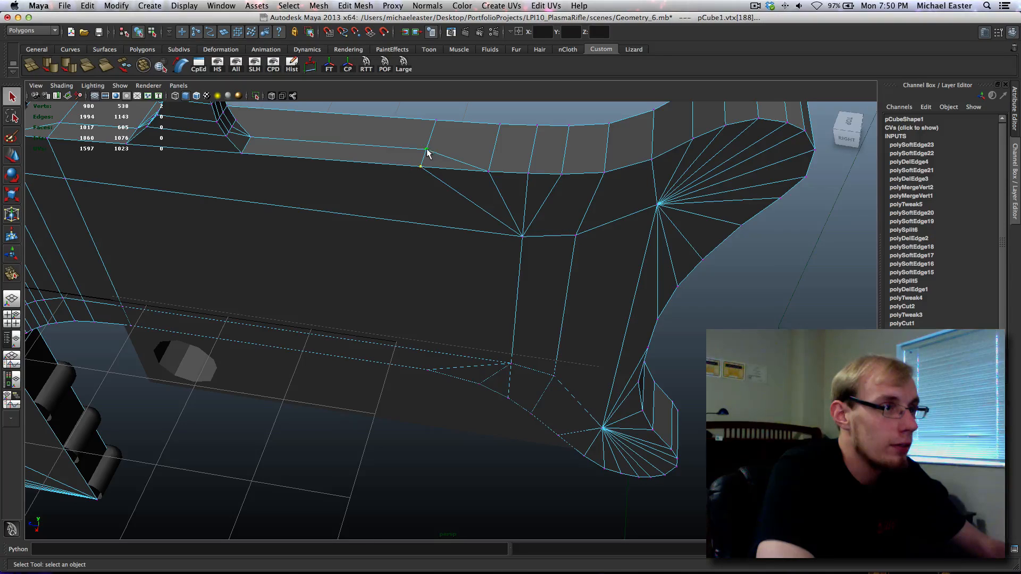
key(ctrl+e)
key(z)
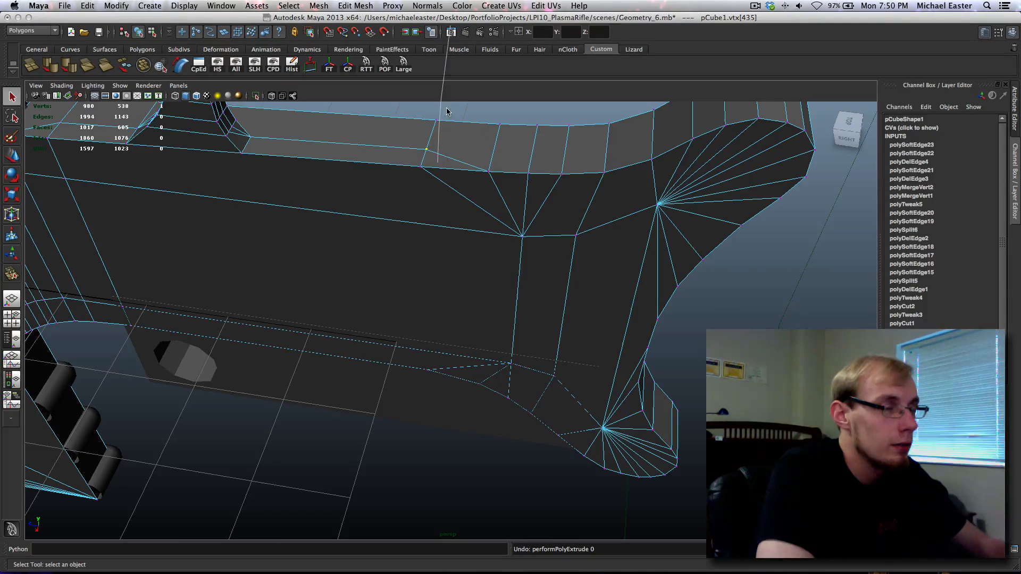
key(y)
drag(426, 149, 500, 124)
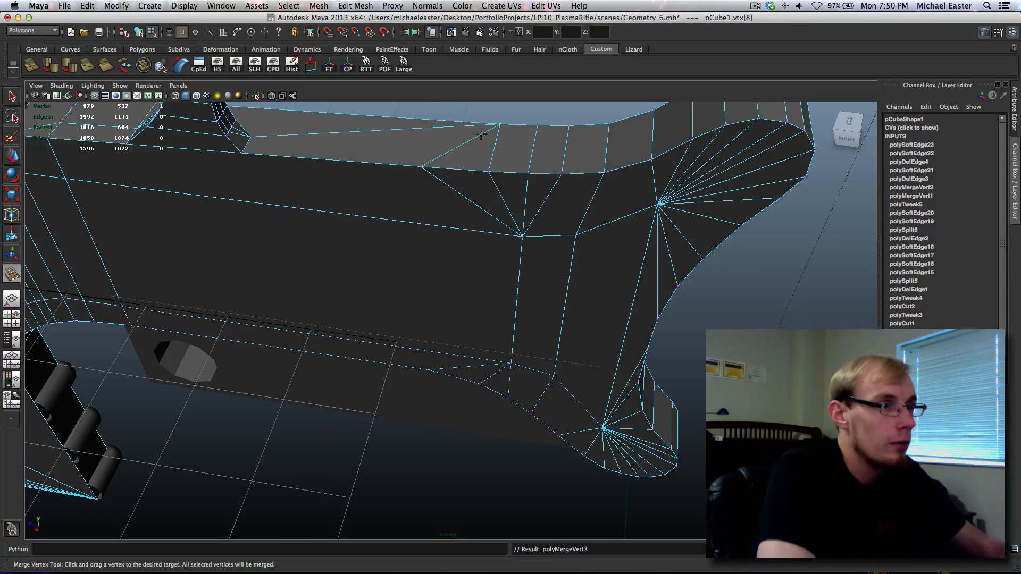
drag(503, 167, 420, 166)
alt+drag(420, 167, 518, 217)
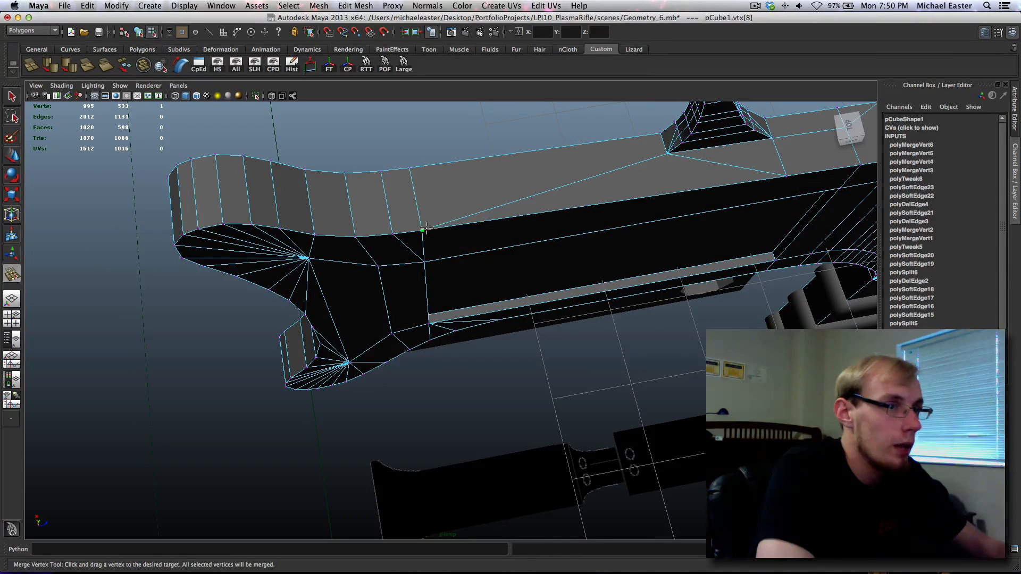
Merge the extra vertices on the stock's top between the fin and the curved tubes, and return to object mode.
alt+middle_drag(675, 201, 406, 247)
alt+drag(405, 247, 355, 185)
alt+middle_drag(355, 185, 366, 199)
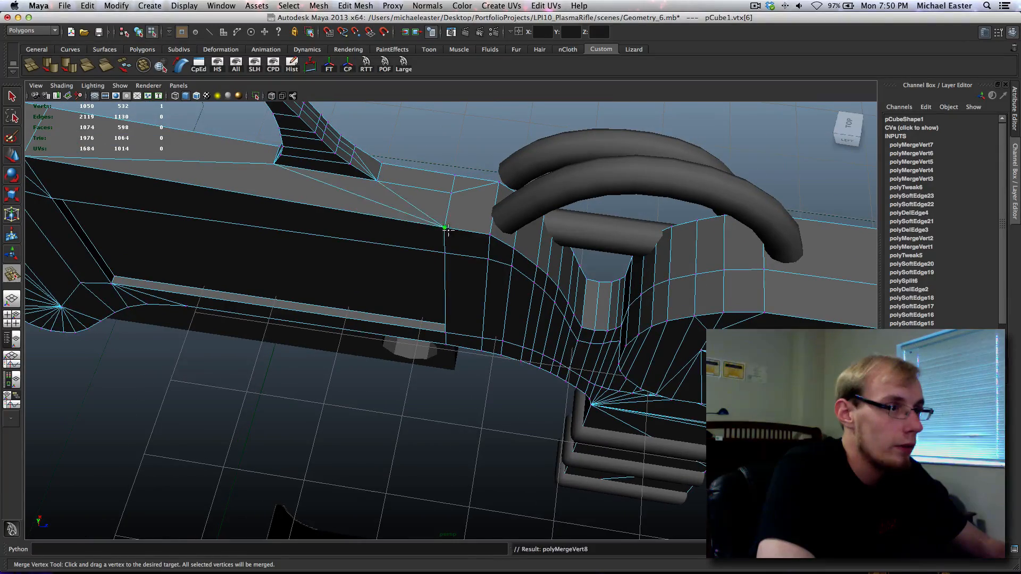
alt+middle_drag(446, 230, 434, 231)
alt+drag(372, 236, 604, 232)
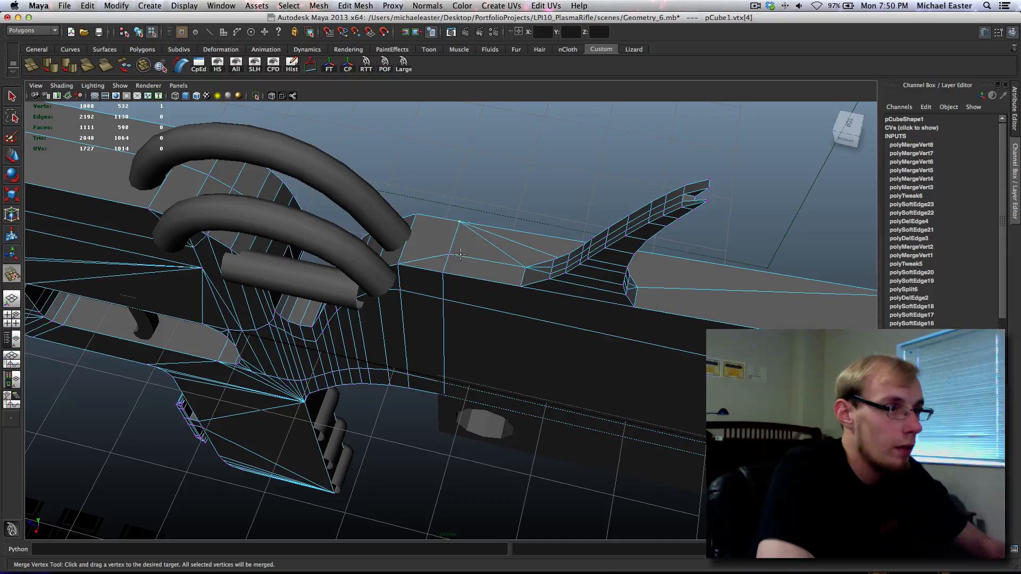
drag(459, 223, 460, 224)
alt+drag(468, 239, 487, 282)
right_drag(486, 280, 524, 270)
click(521, 276)
Merge one row of inner vertices near the tip of the fin's rear face into the vertices on its side edges.
alt+middle_drag(521, 276, 324, 261)
alt+drag(540, 298, 385, 270)
alt+middle_drag(385, 270, 416, 294)
right_drag(259, 214, 228, 210)
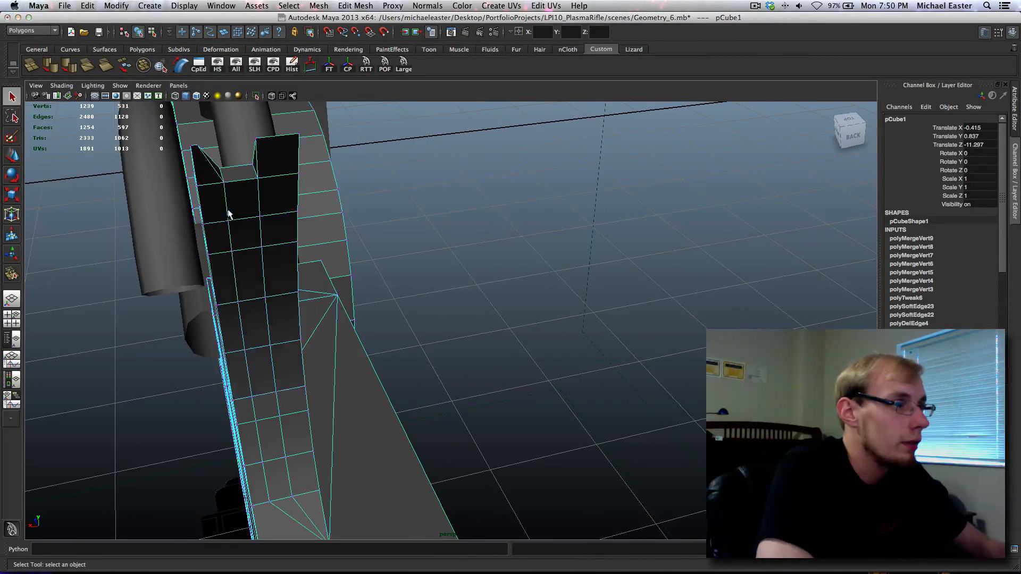
click(259, 219)
shift+right_drag(261, 248, 262, 141)
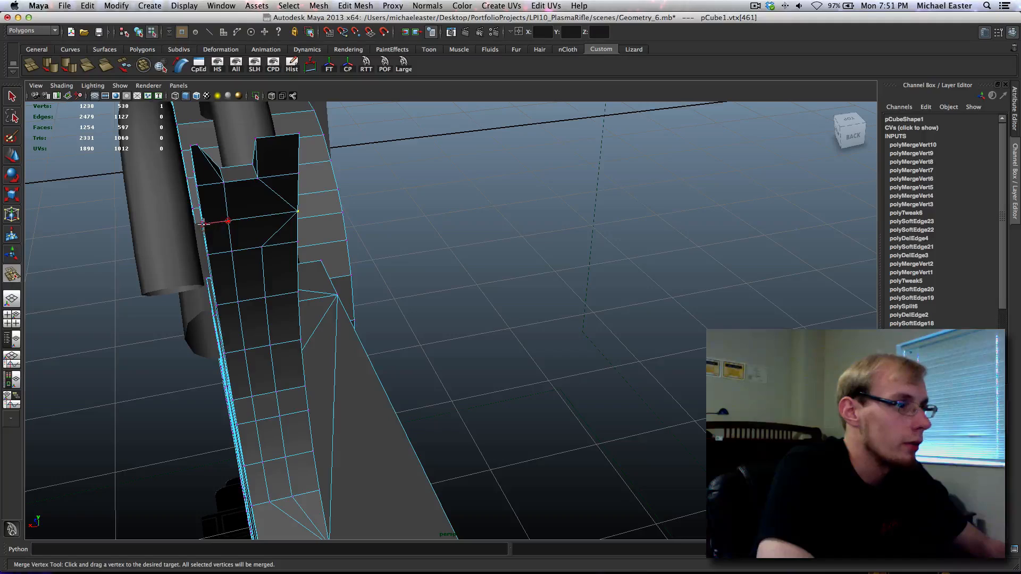
drag(204, 223, 205, 225)
alt+drag(205, 225, 213, 228)
alt+middle_drag(409, 313, 374, 235)
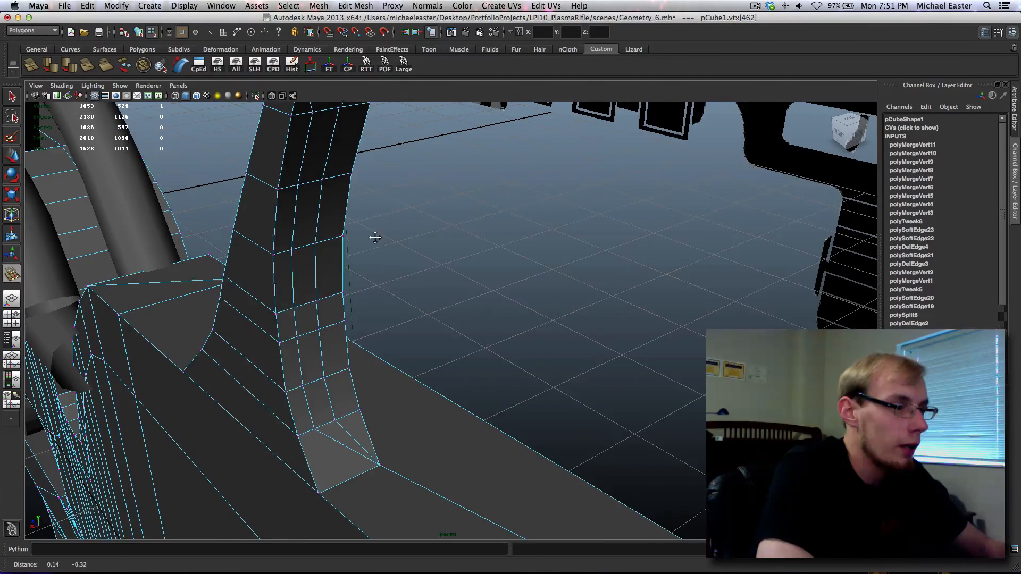
Delete the two inner lengthwise edge loops from the fin's rear face.
right_drag(289, 262, 290, 226)
double_click(294, 225)
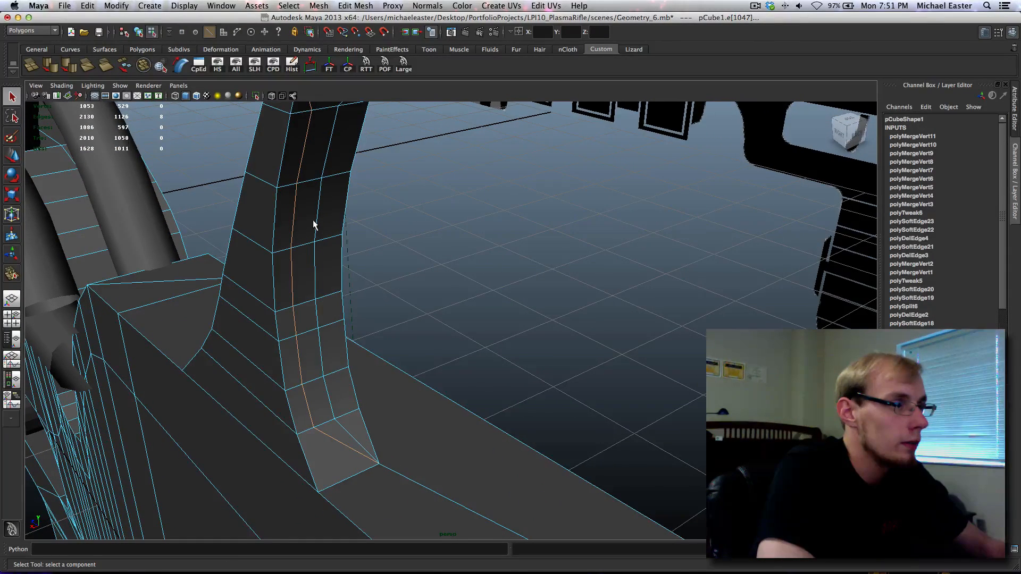
shift+right_drag(334, 195, 251, 178)
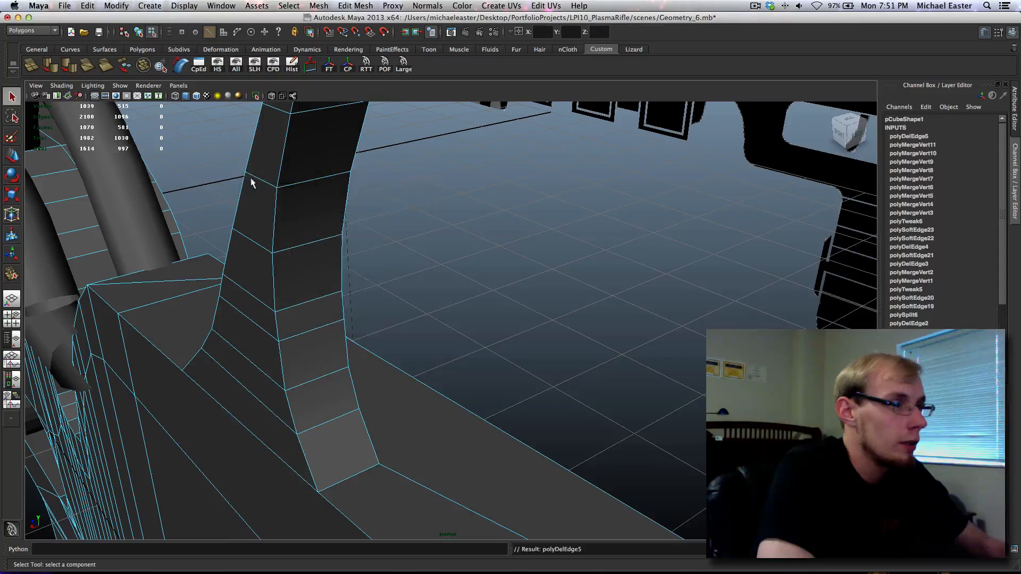
Merge one row of inner vertices near the tip of the fin's opposite face into its side edge vertices.
alt+drag(251, 178, 528, 314)
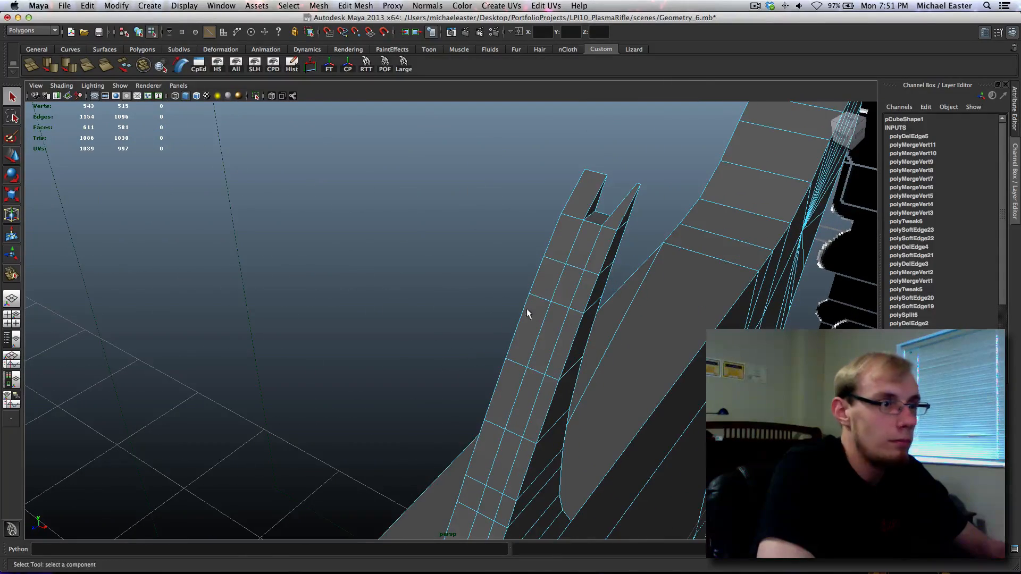
click(565, 264)
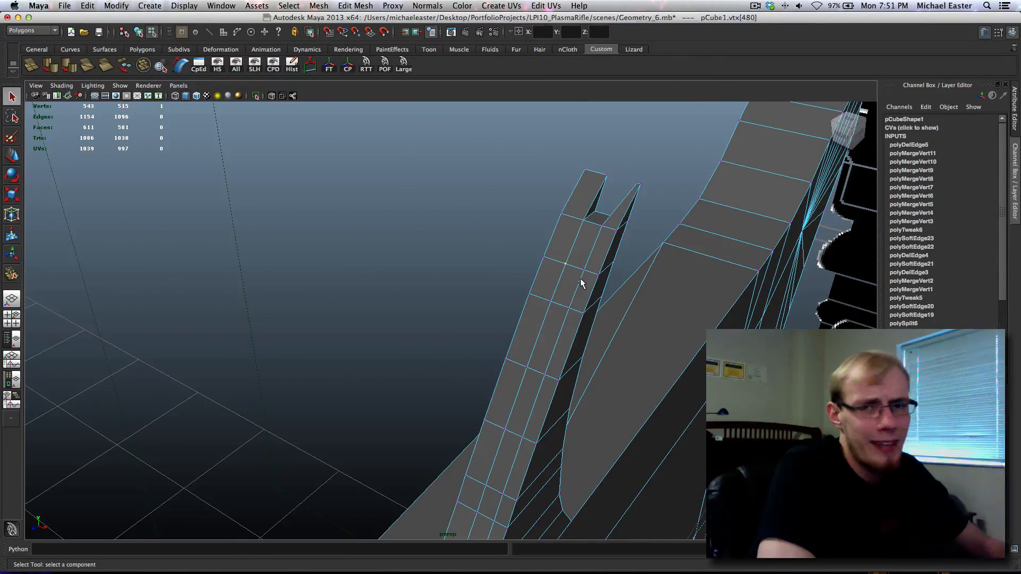
shift+right_drag(580, 222, 581, 248)
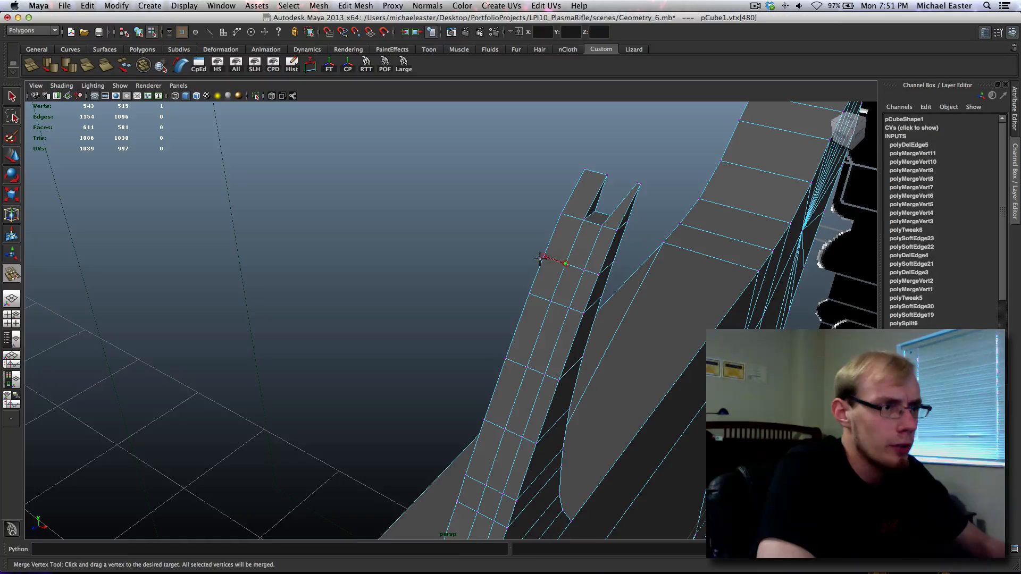
drag(607, 279, 603, 277)
alt+middle_drag(595, 282, 549, 192)
Delete the two inner lengthwise edge loops from the fin's opposite face and return to object mode.
alt+middle_drag(470, 340, 479, 250)
right_drag(478, 251, 445, 242)
key(q)
double_click(481, 224)
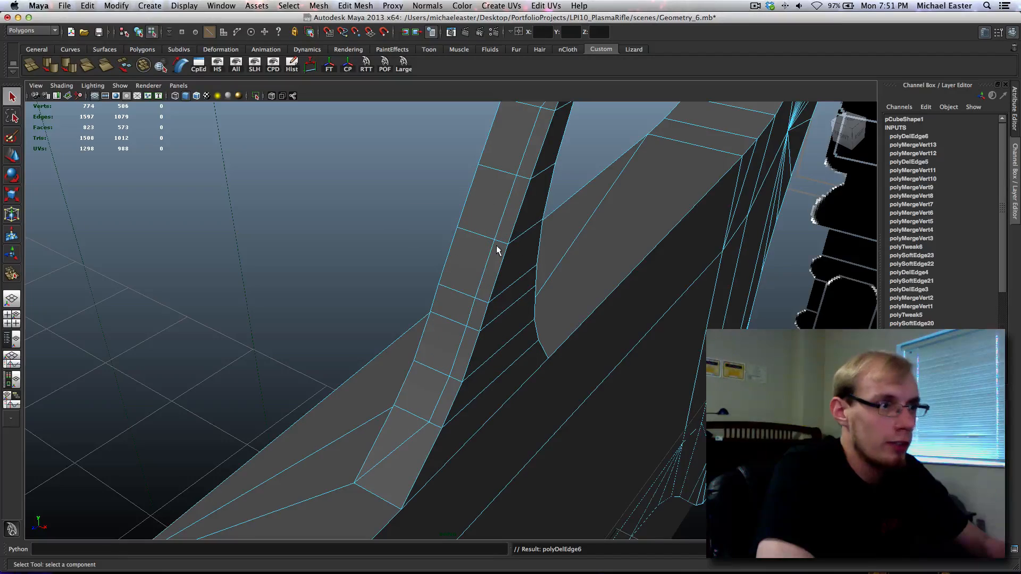
double_click(492, 246)
key(g)
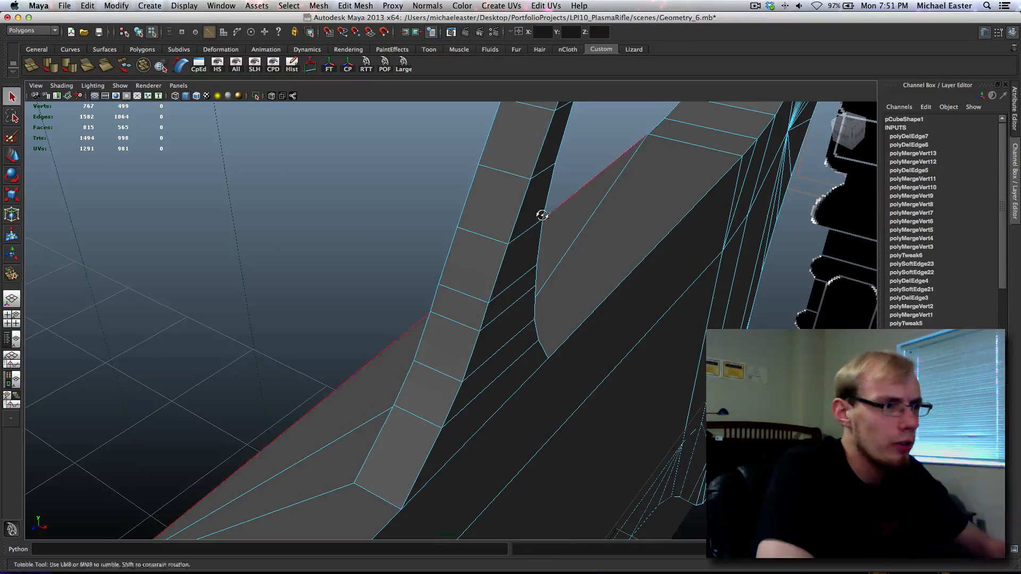
alt+drag(540, 217, 412, 281)
right_drag(412, 281, 449, 263)
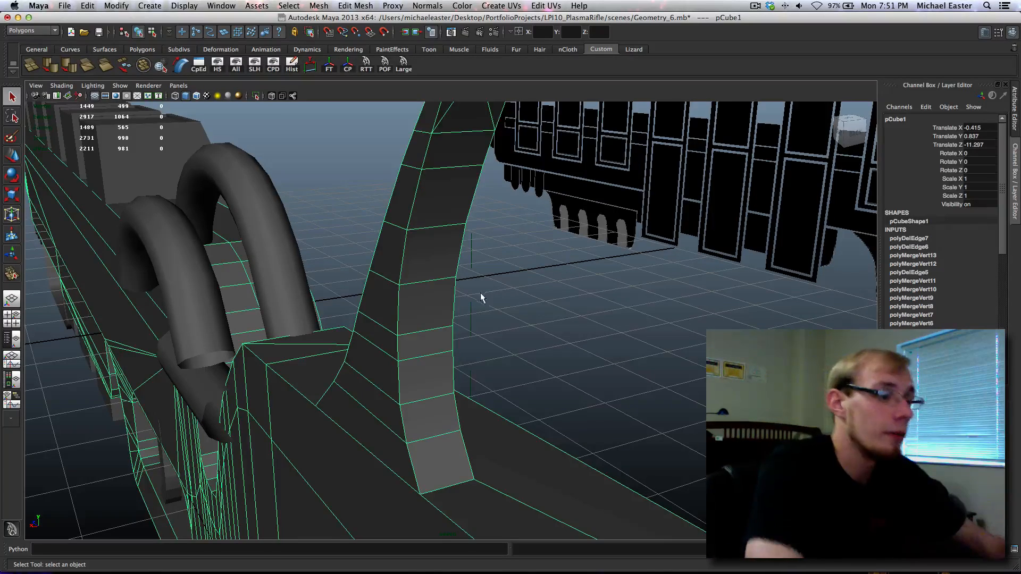
alt+drag(481, 298, 407, 325)
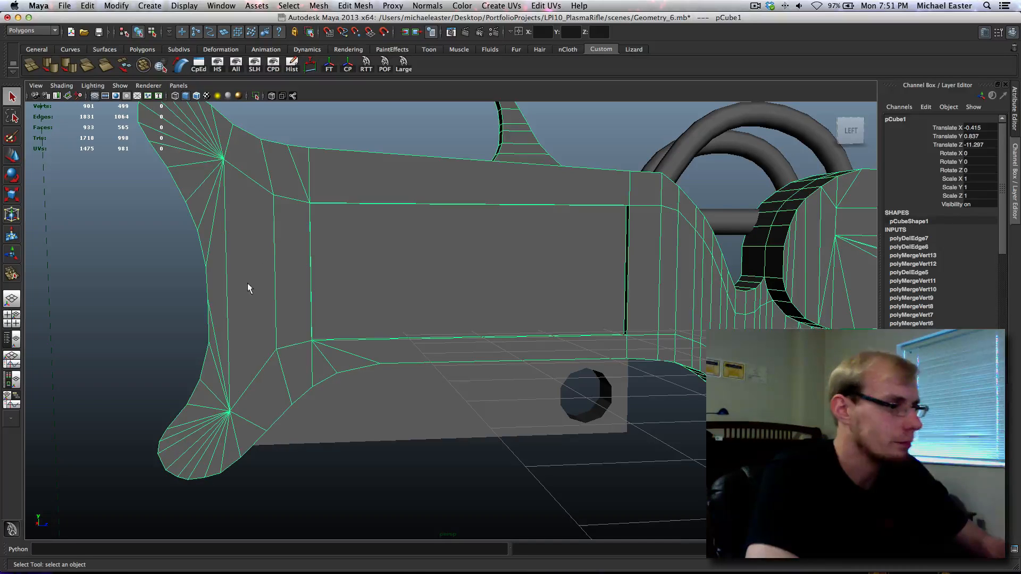
Shift the fan-centre vertices at the stock's rear end slightly toward the front of the rifle and save the scene.
right_drag(225, 300, 199, 292)
key(4)
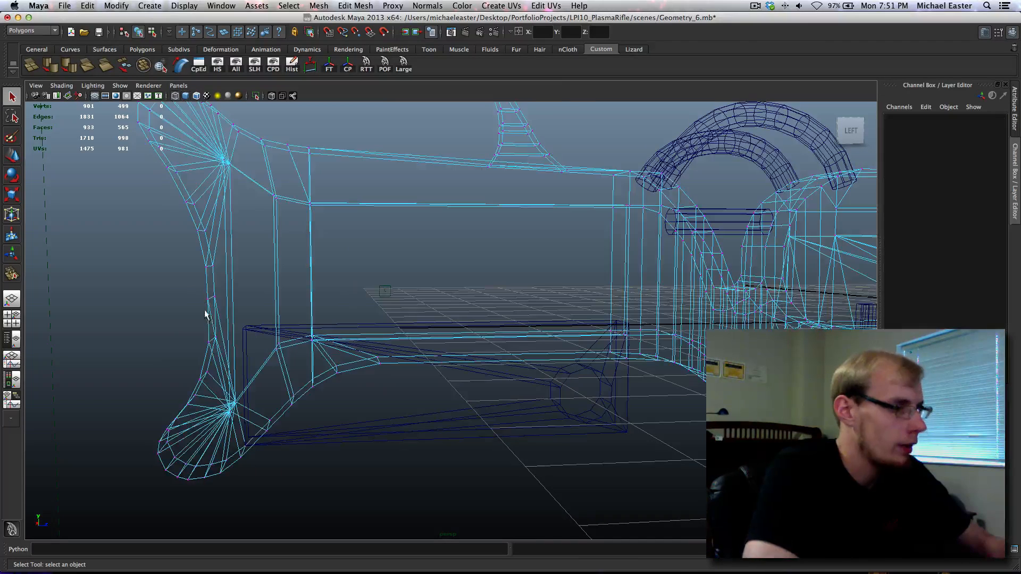
click(234, 172)
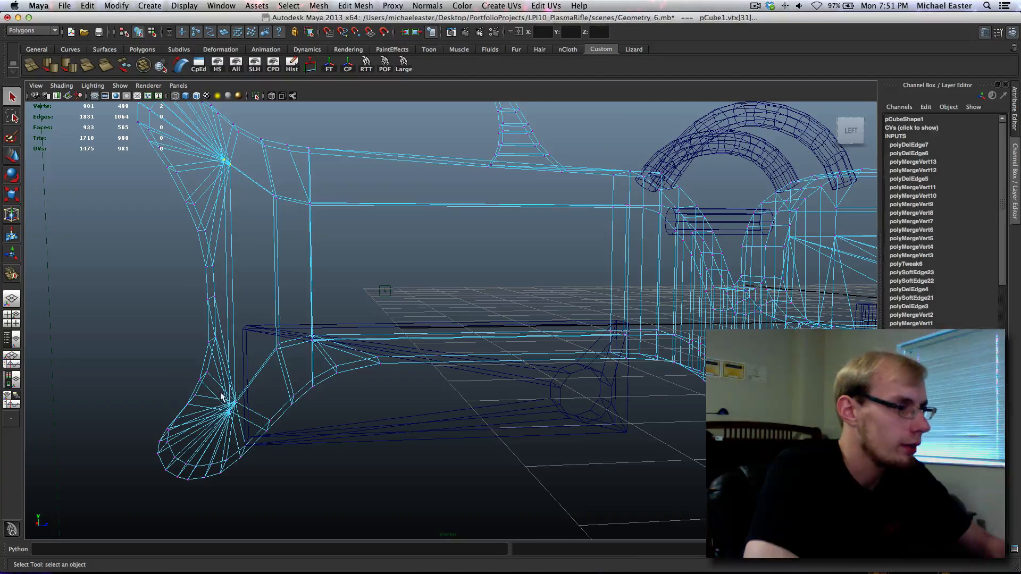
middle_drag(251, 178, 234, 133)
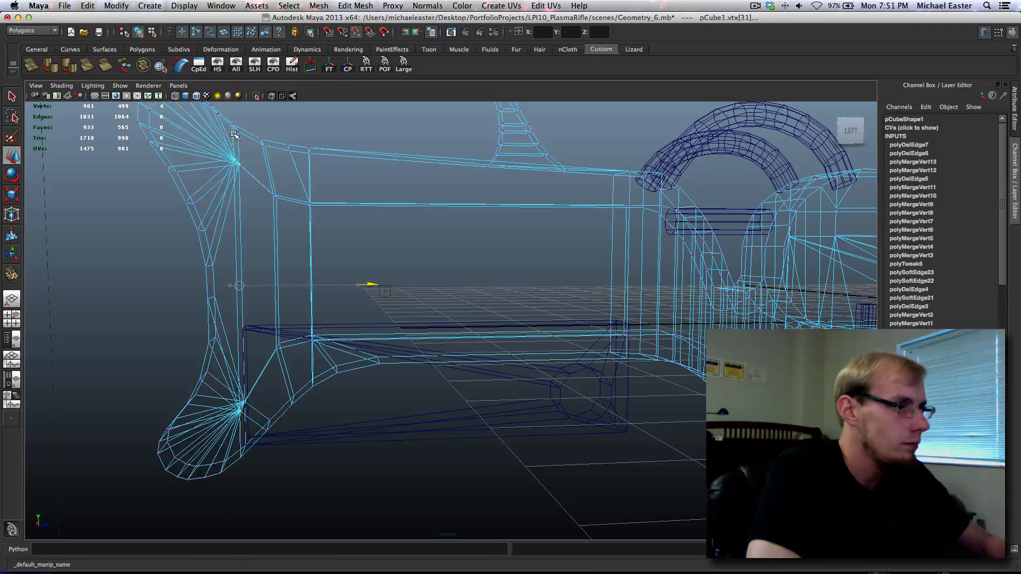
key(5)
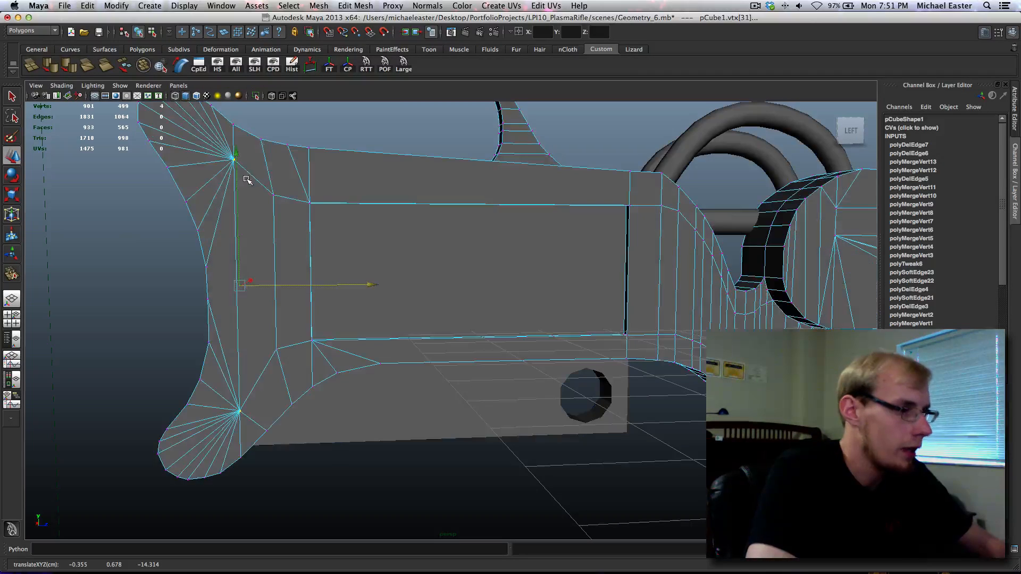
mouse_move(274, 207)
right_down()
mouse_move(291, 198)
mouse_move(262, 198)
right_up()
key(super+s)
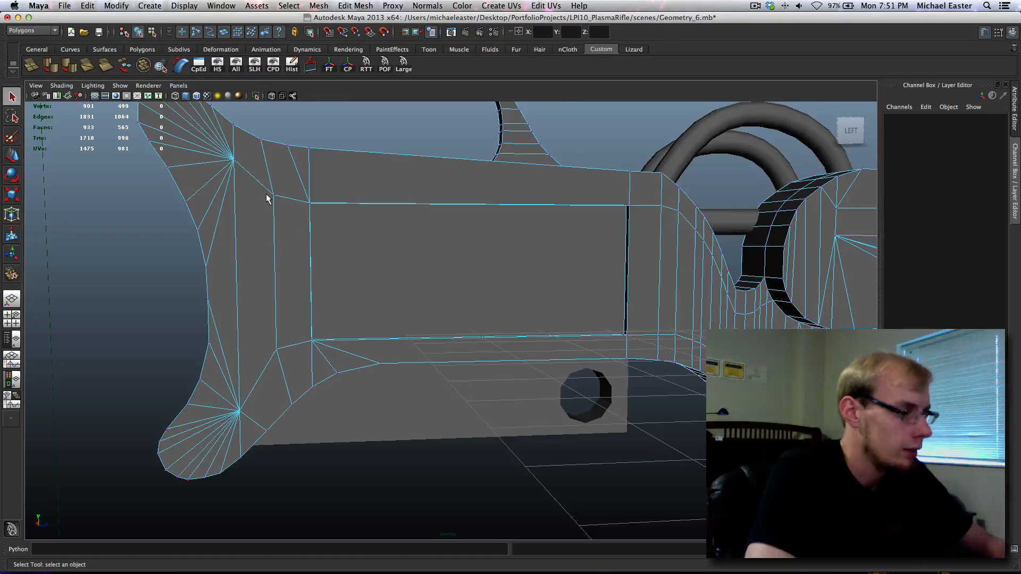
Move the second column of inner vertices at the stock's rear slightly back toward the butt end.
key(4)
drag(297, 370, 298, 371)
key(w)
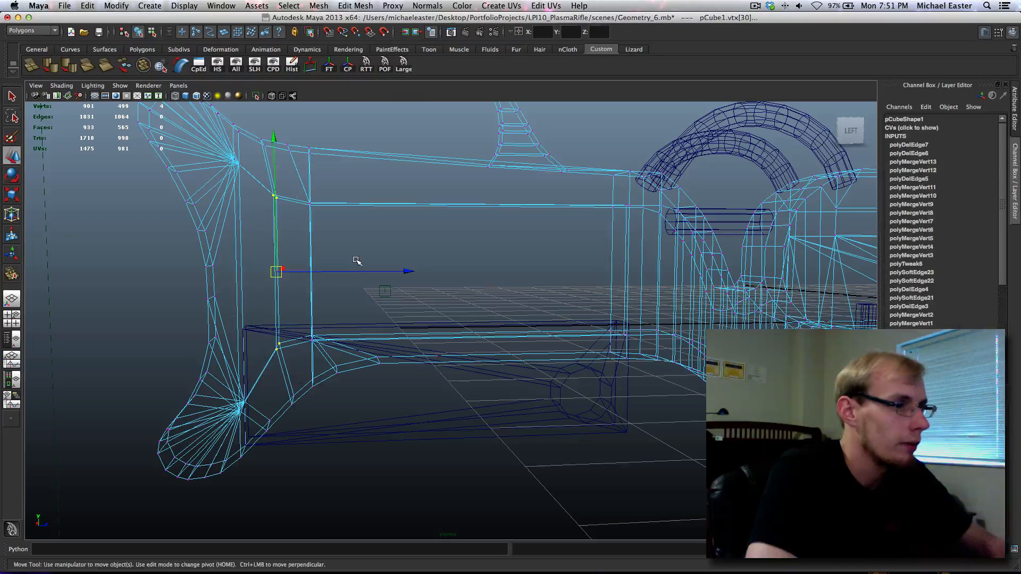
drag(356, 270, 314, 204)
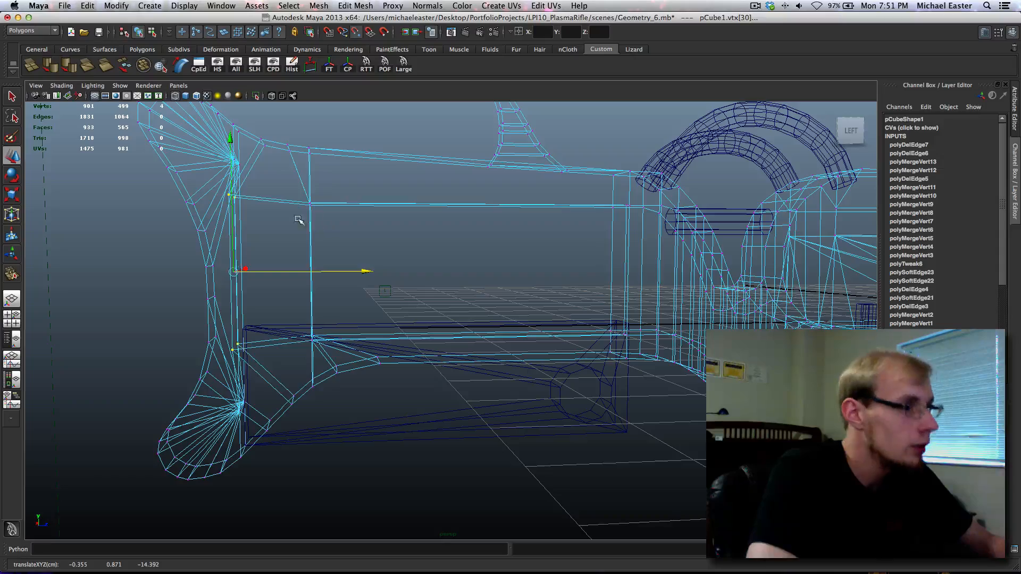
middle_drag(299, 220, 258, 134)
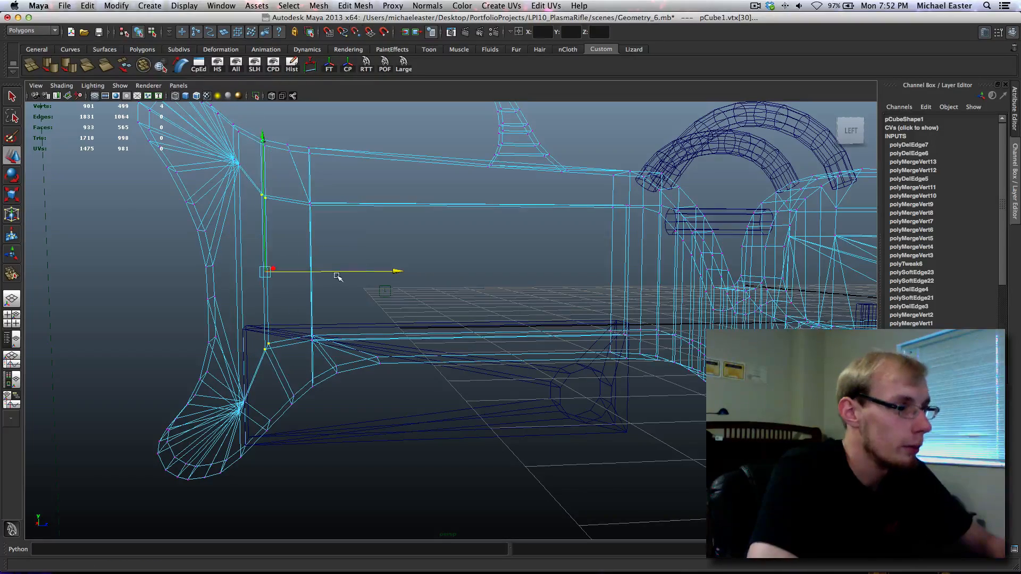
alt+drag(337, 276, 351, 330)
alt+middle_drag(351, 330, 376, 367)
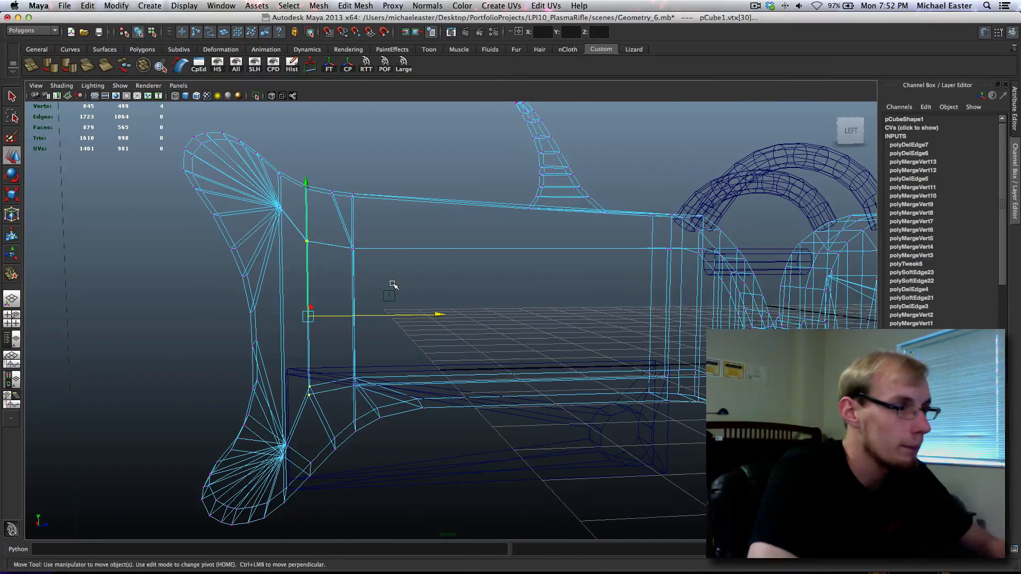
alt+middle_drag(393, 284, 388, 282)
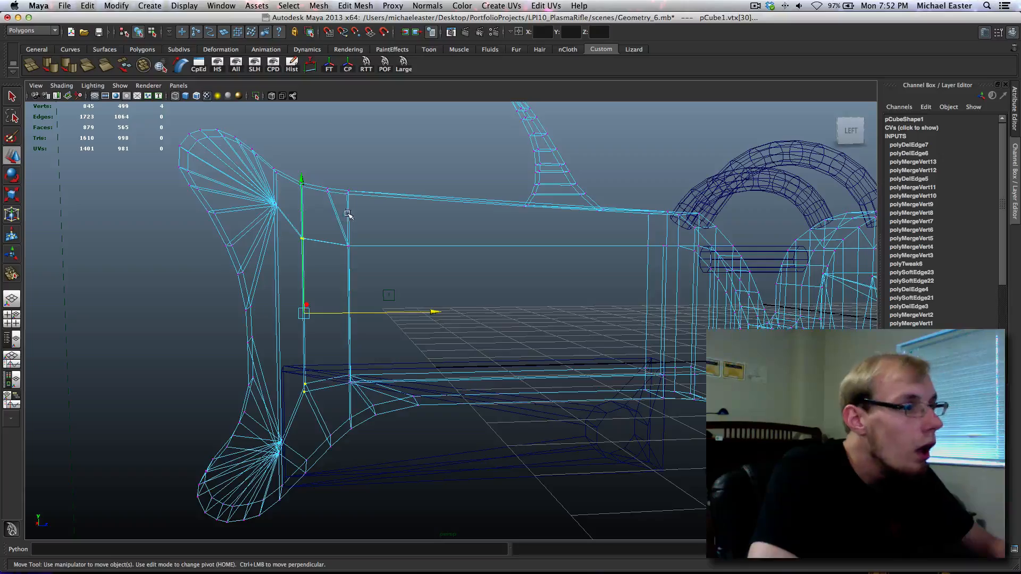
alt+drag(349, 215, 369, 215)
alt+drag(368, 386, 327, 370)
alt+middle_drag(357, 369, 462, 392)
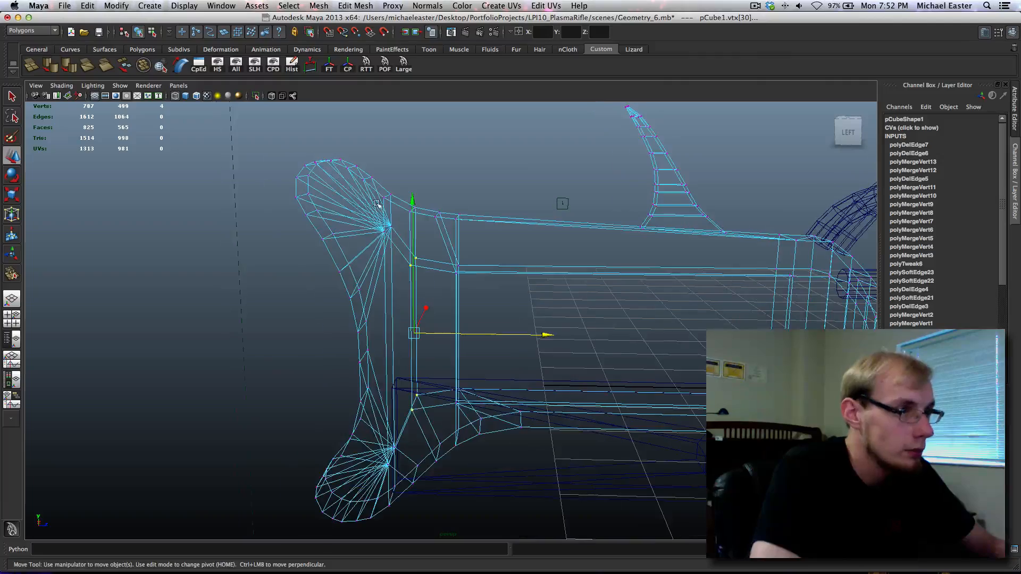
Return to object mode and select the rifle body in shaded display.
key(F8)
key(q)
click(364, 215)
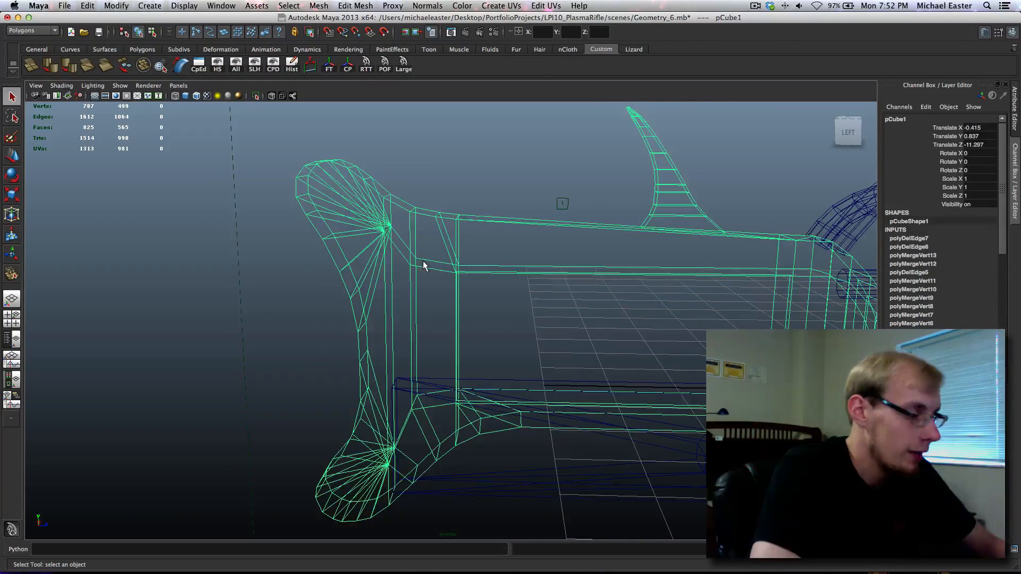
key(5)
alt+drag(400, 264, 617, 260)
alt+middle_drag(438, 226, 588, 245)
Select the vertices of the whole stock and fin with soft selection at a falloff radius of 1.87.
right_click(493, 300)
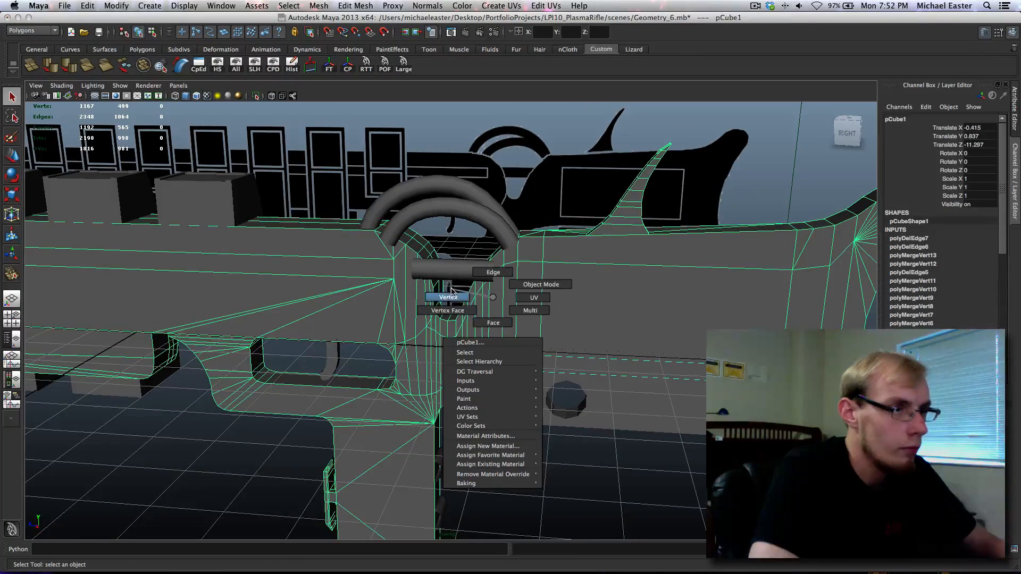
right_drag(493, 297, 451, 292)
alt+drag(478, 311, 492, 304)
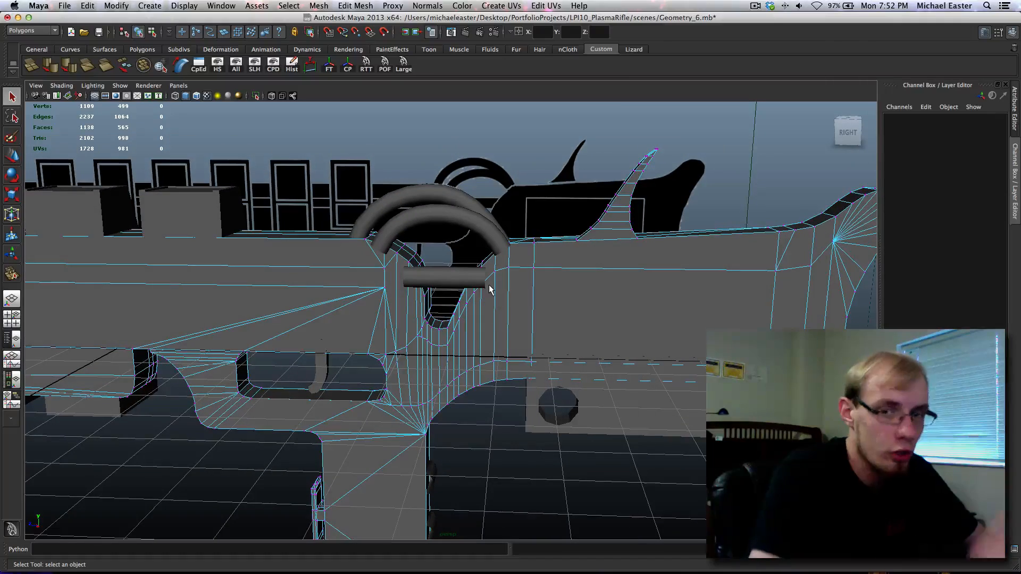
alt+middle_drag(570, 272, 461, 289)
scroll(461, 289, down, 5)
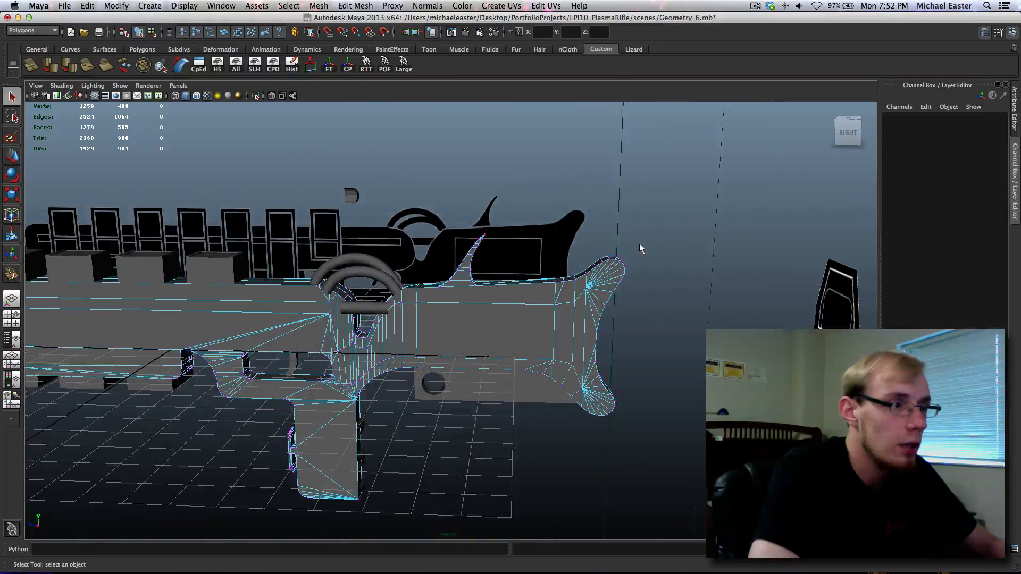
drag(408, 488, 455, 343)
key(b)
key(b)
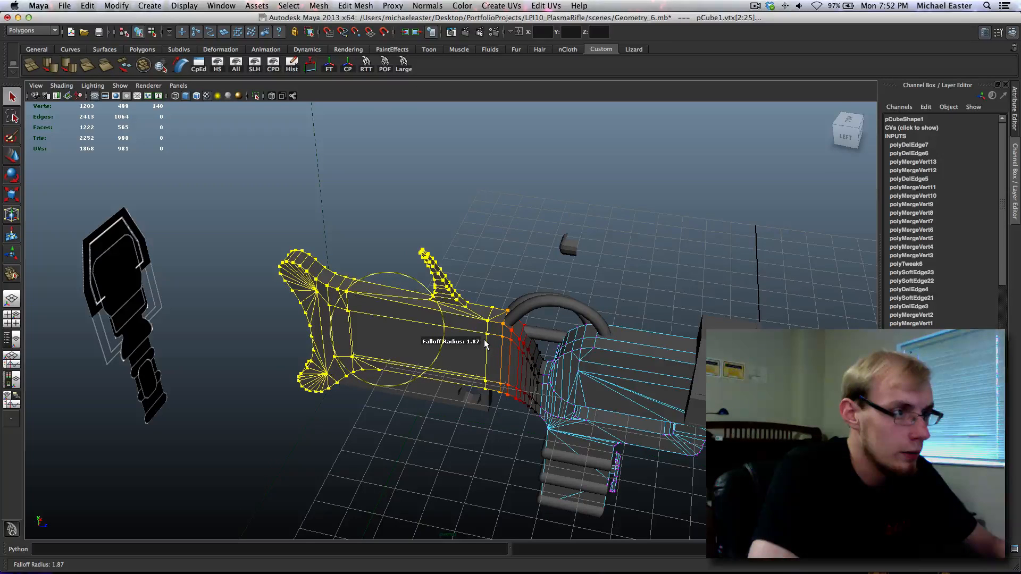
Try to shift the softly selected stock vertices sideways to line up with the top-view reference.
alt+drag(581, 380, 409, 397)
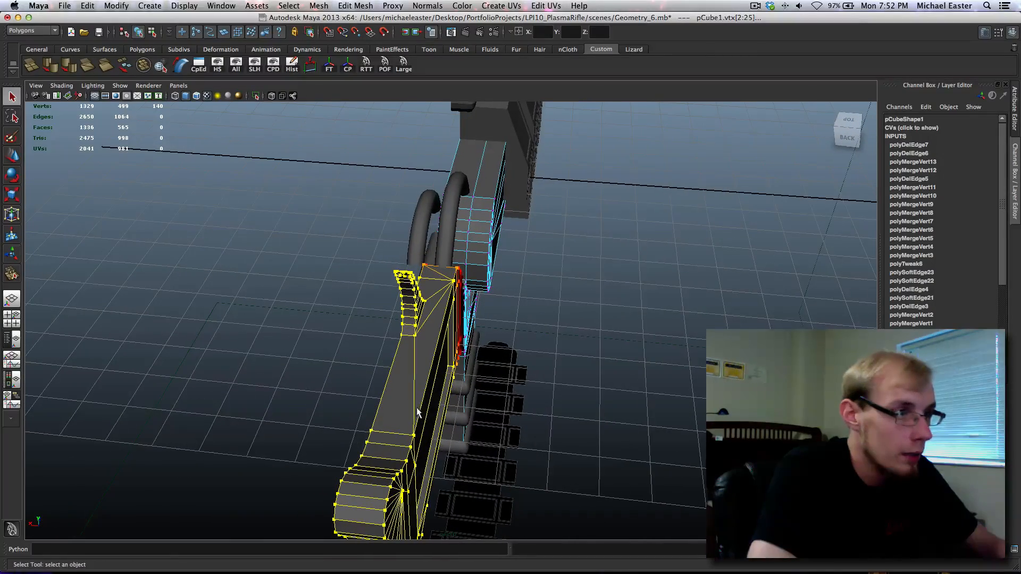
key(w)
middle_drag(481, 408, 505, 413)
alt+drag(505, 413, 299, 413)
key(space)
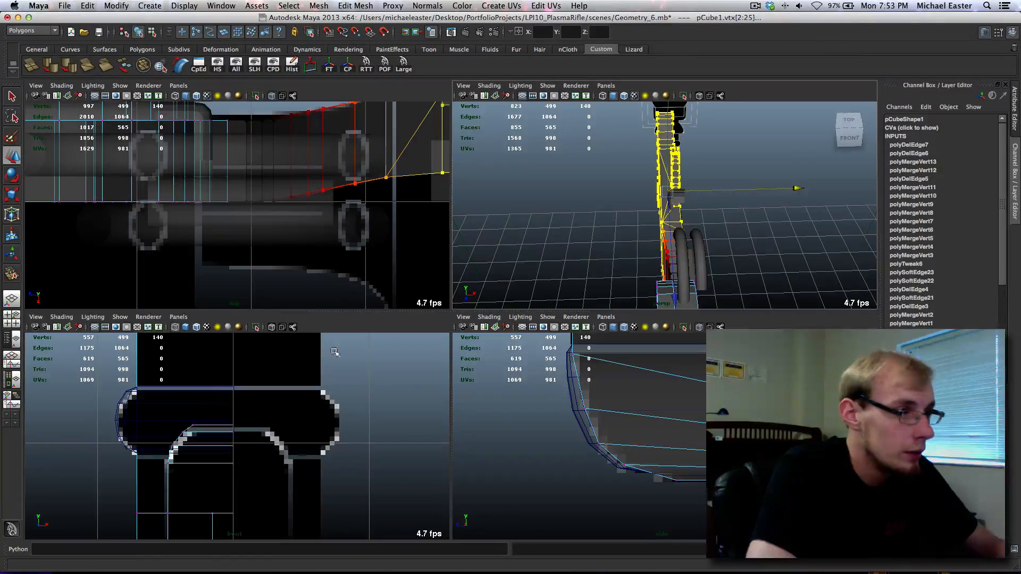
key(space)
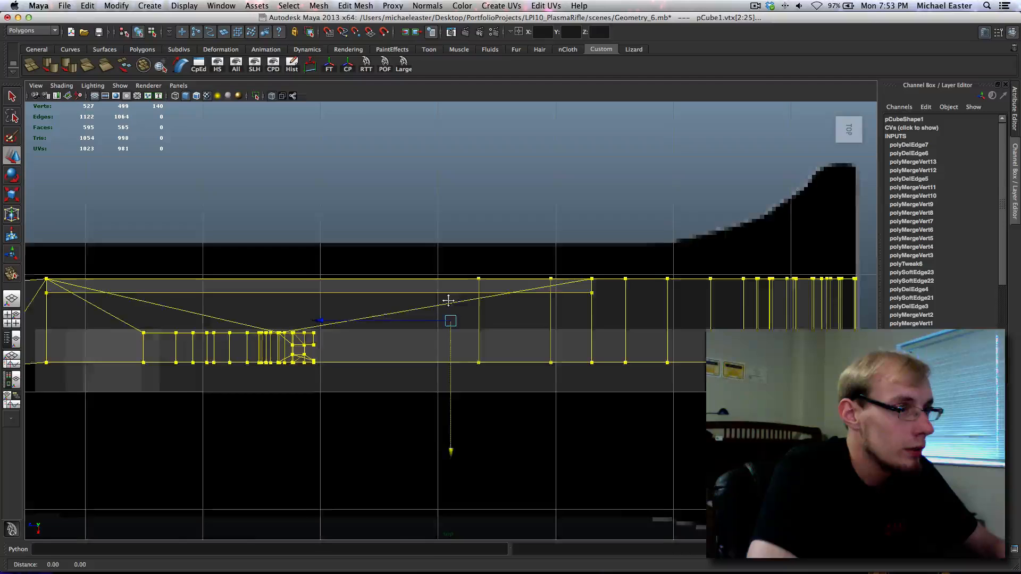
alt+middle_drag(448, 301, 654, 304)
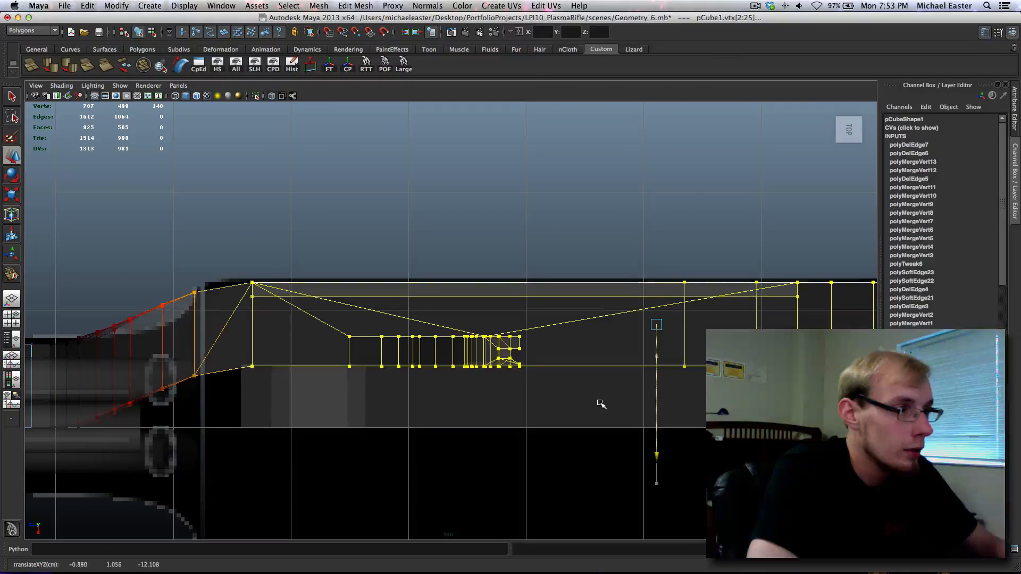
middle_drag(601, 404, 433, 458)
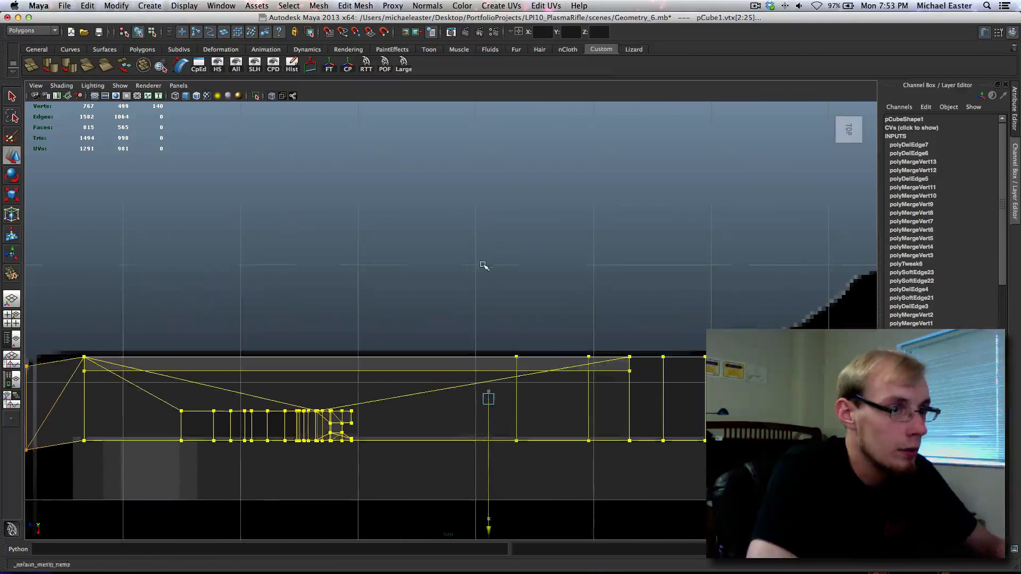
Compare the stock's tapered neck with the top-view reference and undo the sideways moves.
alt+middle_drag(469, 333, 652, 207)
alt+right_drag(652, 207, 431, 296)
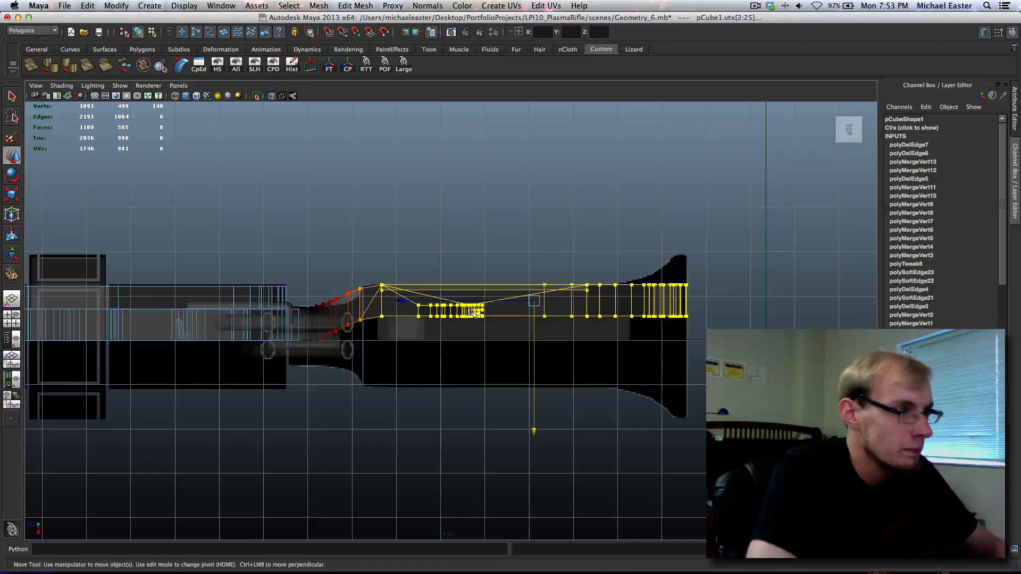
alt+middle_drag(431, 296, 490, 284)
scroll(493, 284, up, 5)
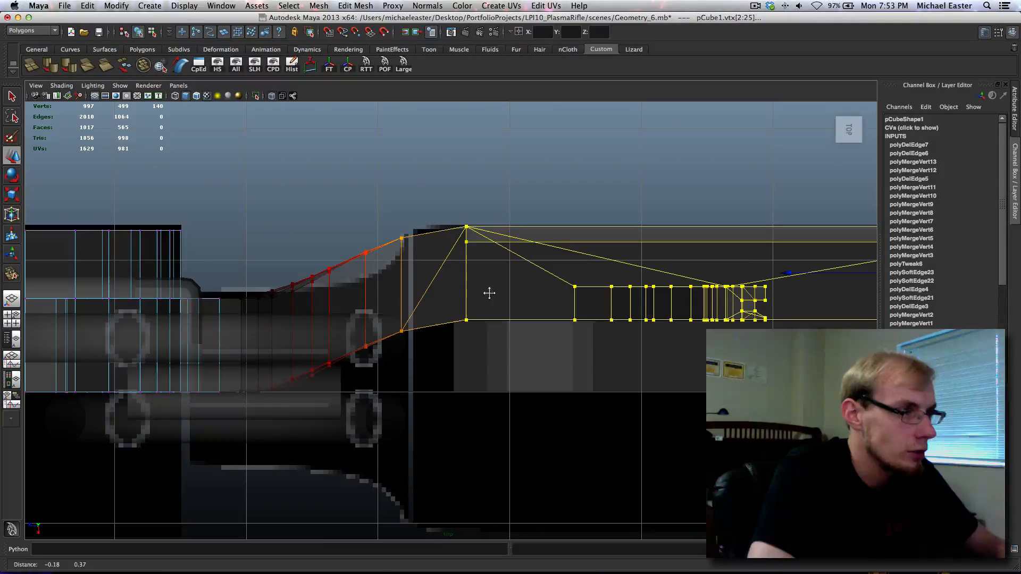
alt+middle_drag(394, 341, 393, 348)
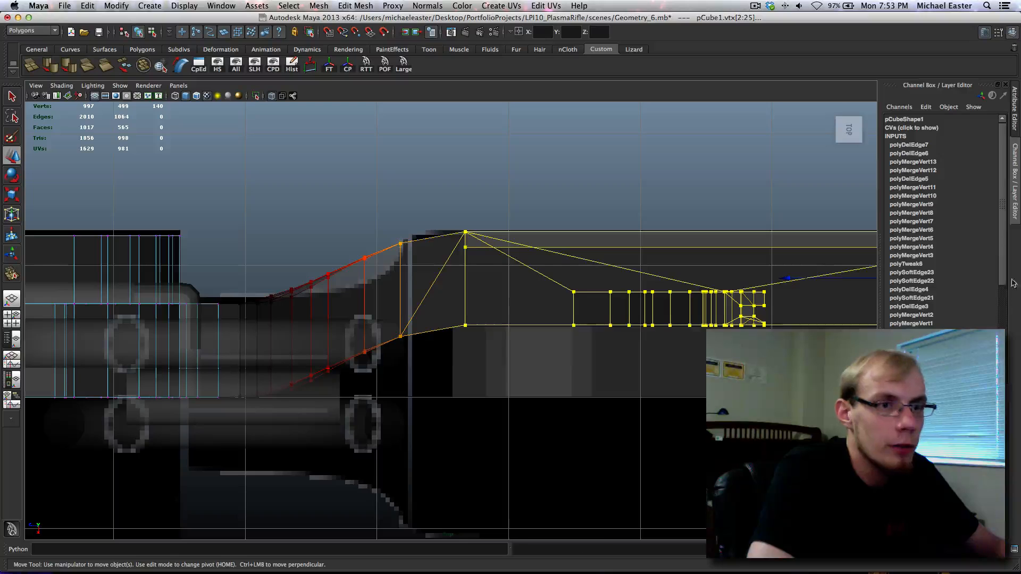
key(z)
key(z)
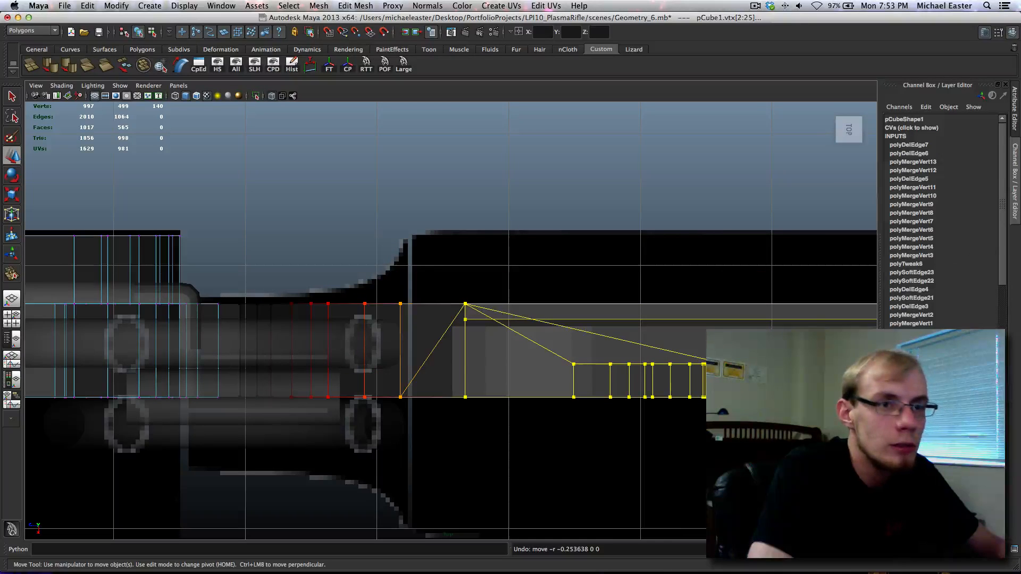
Open the Move Tool settings at a wider size and toggle soft selection off and back on.
click(1000, 32)
scroll(926, 218, down, 4)
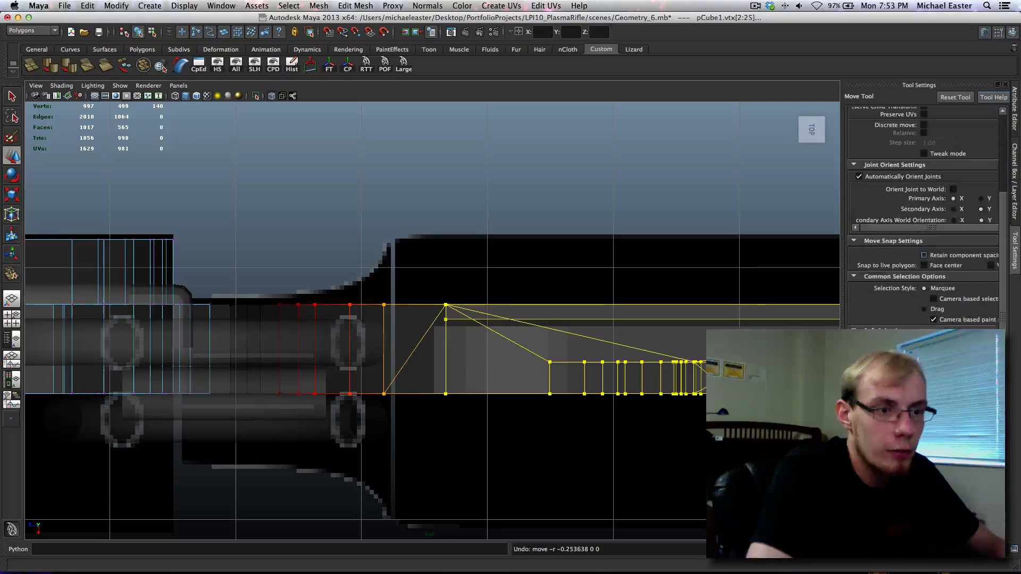
scroll(922, 218, right, 3)
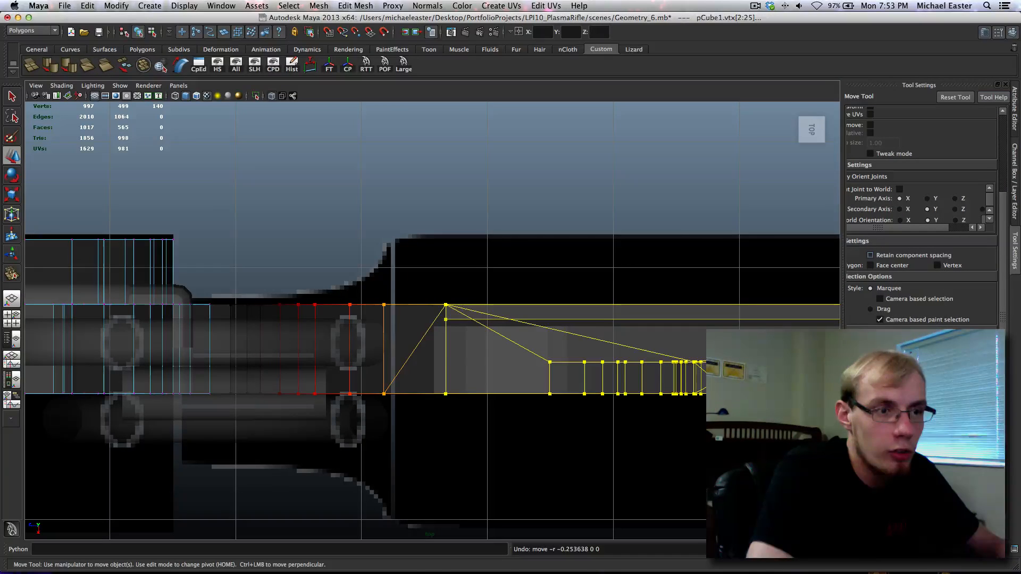
drag(841, 234, 744, 234)
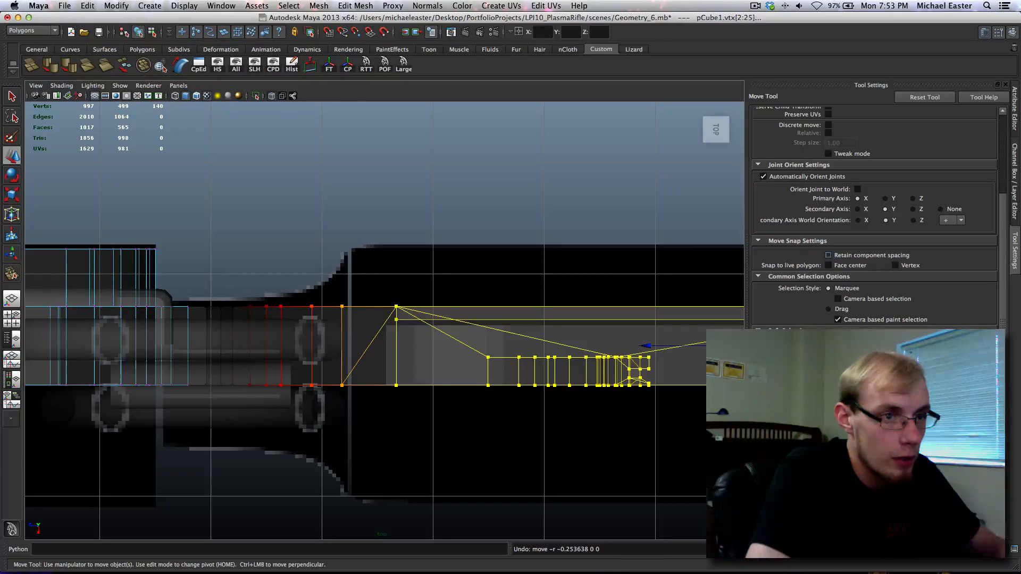
key(b)
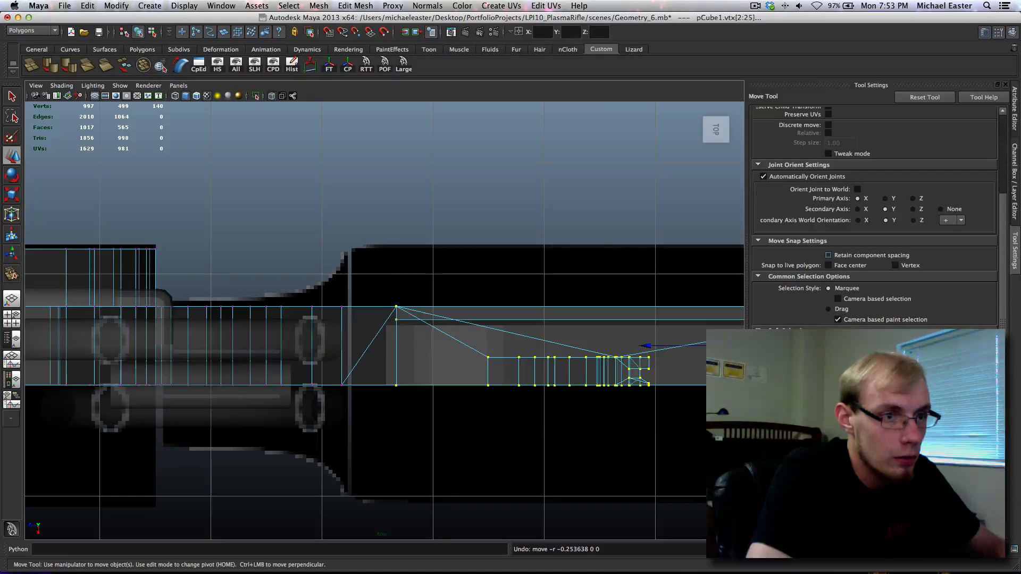
key(b)
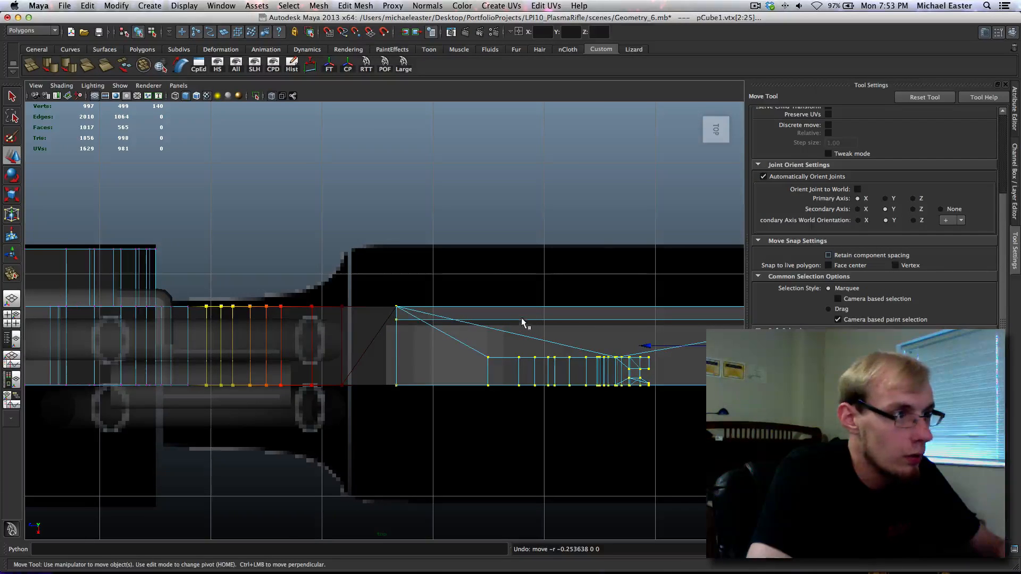
Try another sideways move of the softly selected stock vertices, undo it, and look over the soft selection settings.
alt+middle_drag(521, 319, 472, 333)
mouse_move(590, 423)
middle_down()
mouse_move(588, 406)
mouse_move(586, 429)
mouse_move(558, 420)
mouse_move(583, 417)
middle_up()
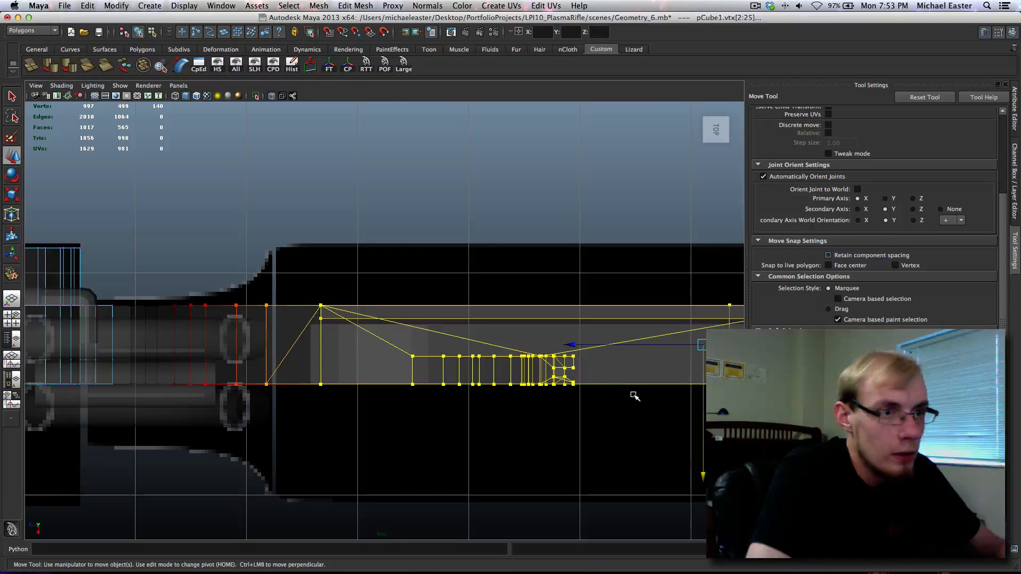
alt+middle_drag(592, 403, 608, 376)
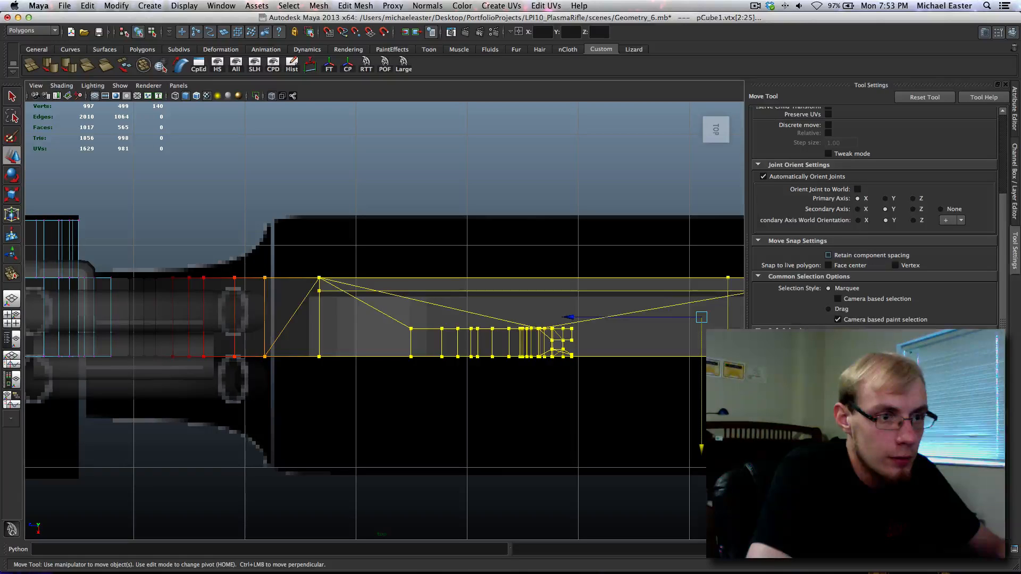
middle_drag(598, 371, 600, 318)
key(z)
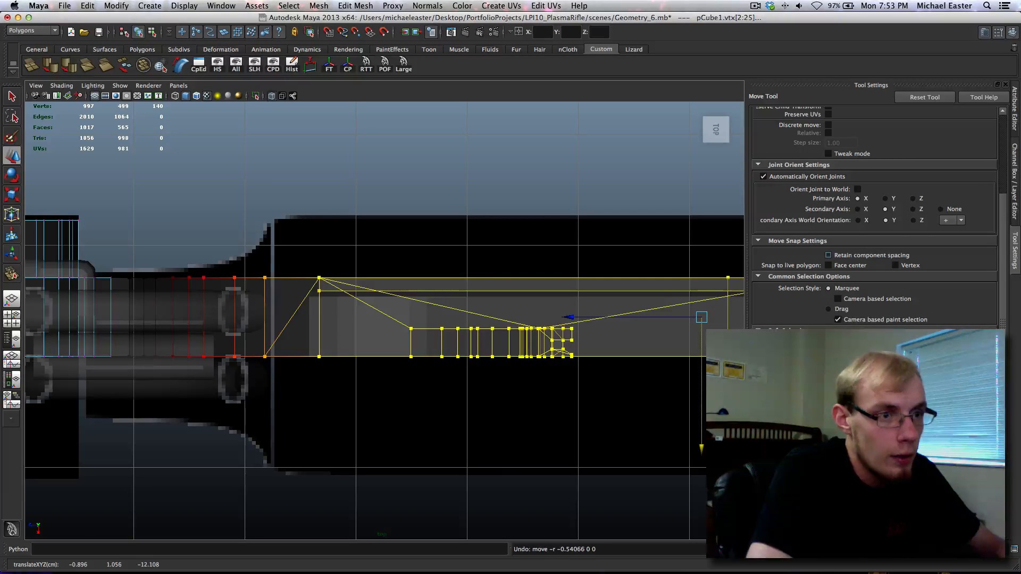
scroll(874, 218, down, 3)
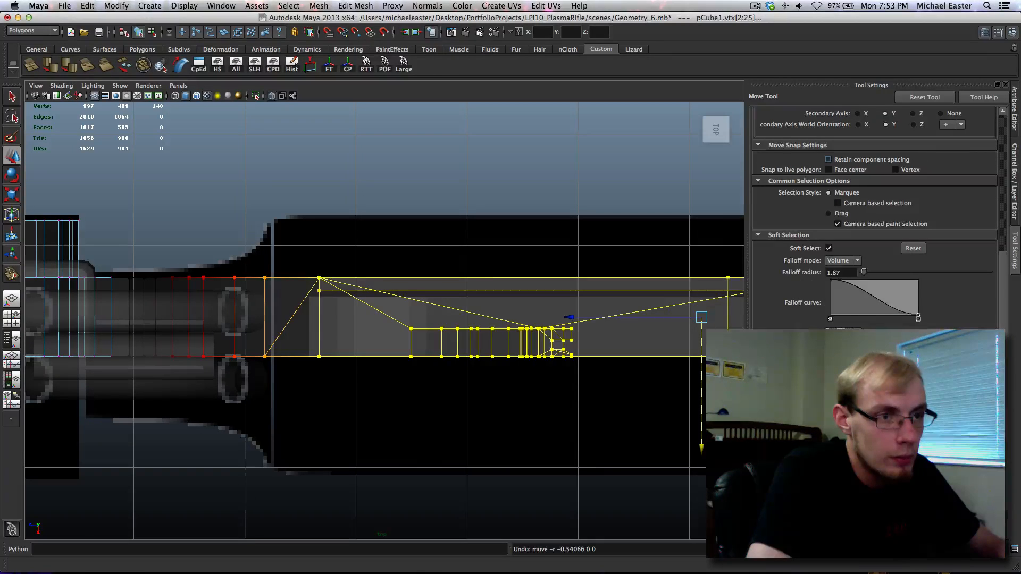
scroll(875, 218, up, 3)
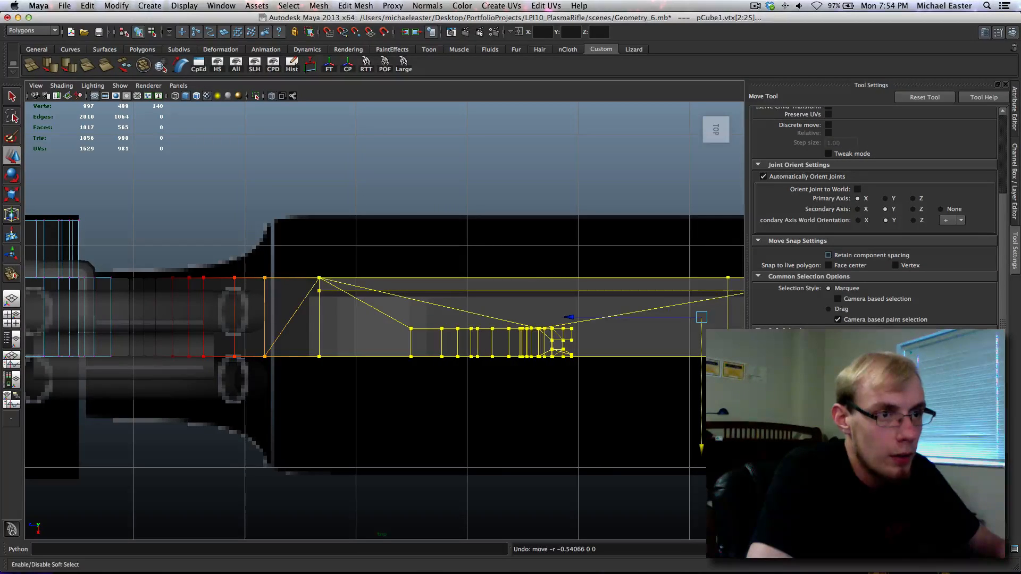
Turn off soft selection and close the Move Tool settings.
key(b)
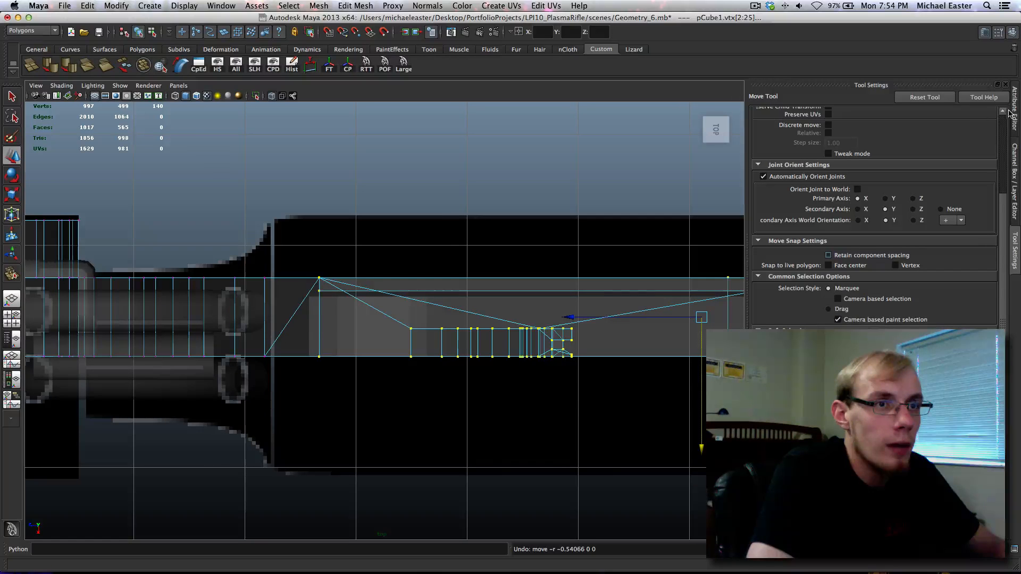
click(1005, 85)
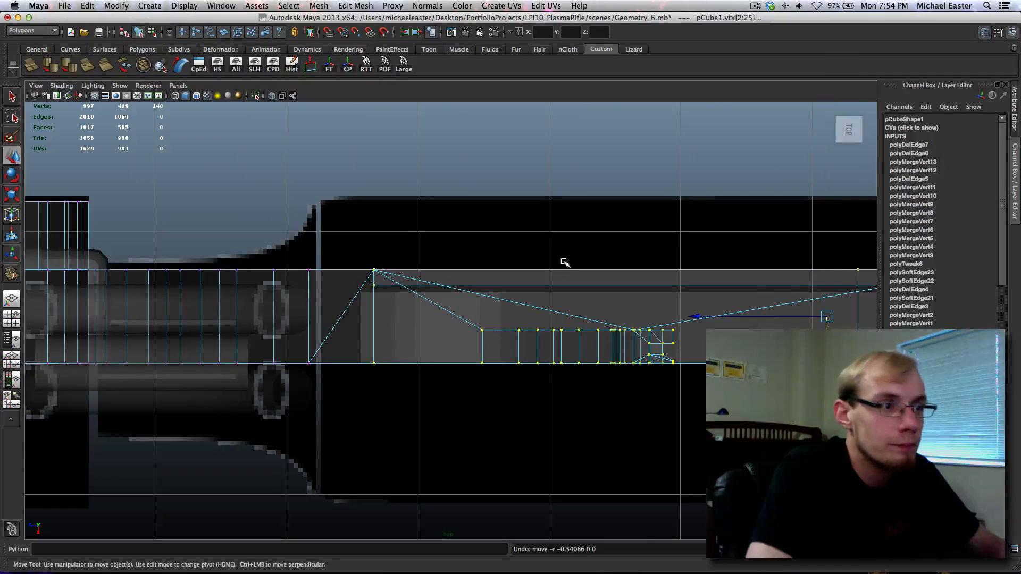
scroll(510, 263, down, 5)
scroll(512, 177, up, 5)
mouse_move(511, 269)
alt+middle_down()
mouse_move(513, 178)
mouse_move(504, 276)
alt+middle_up()
Select the stock's outer side vertices from the neck to the butt and move them slightly outward toward the reference outline.
drag(784, 233, 343, 353)
scroll(353, 299, up, 3)
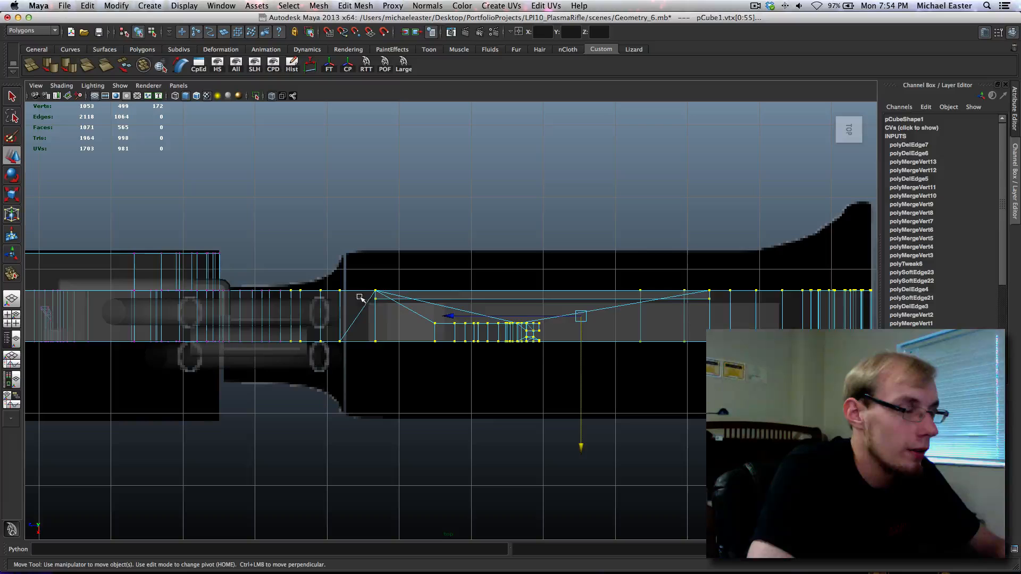
alt+middle_drag(477, 268, 387, 246)
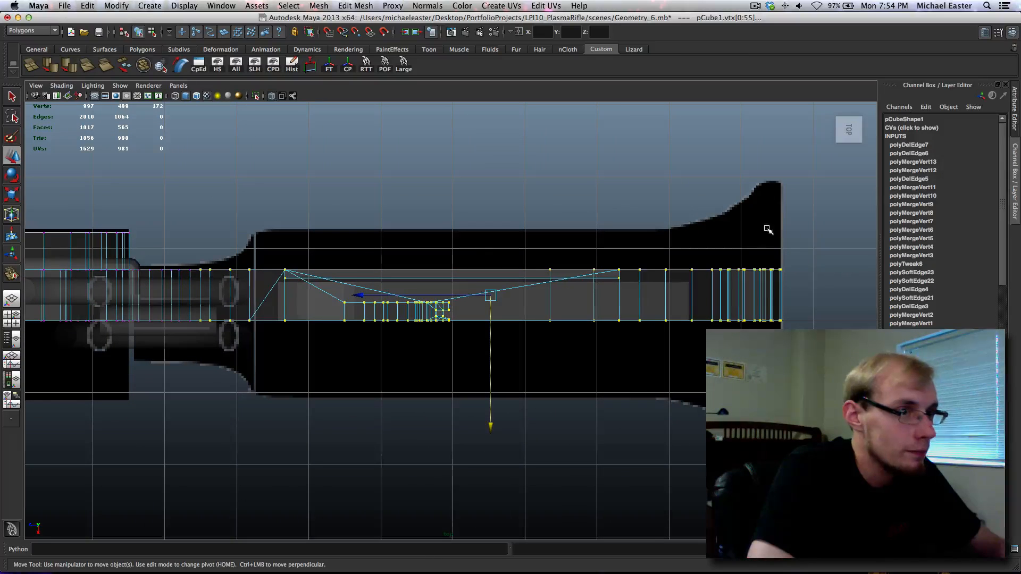
drag(803, 240, 198, 292)
alt+middle_drag(262, 283, 266, 287)
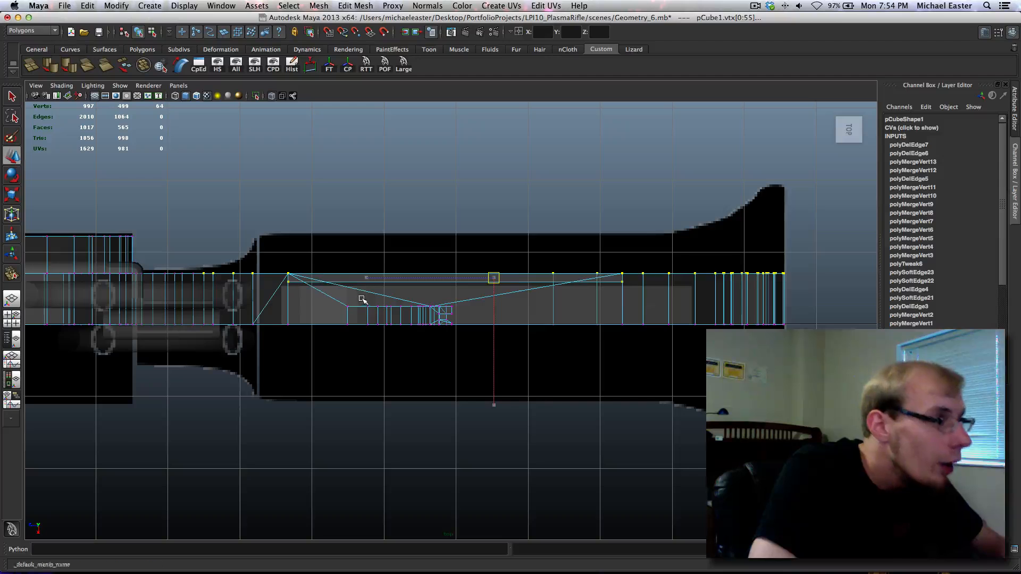
middle_drag(364, 296, 364, 298)
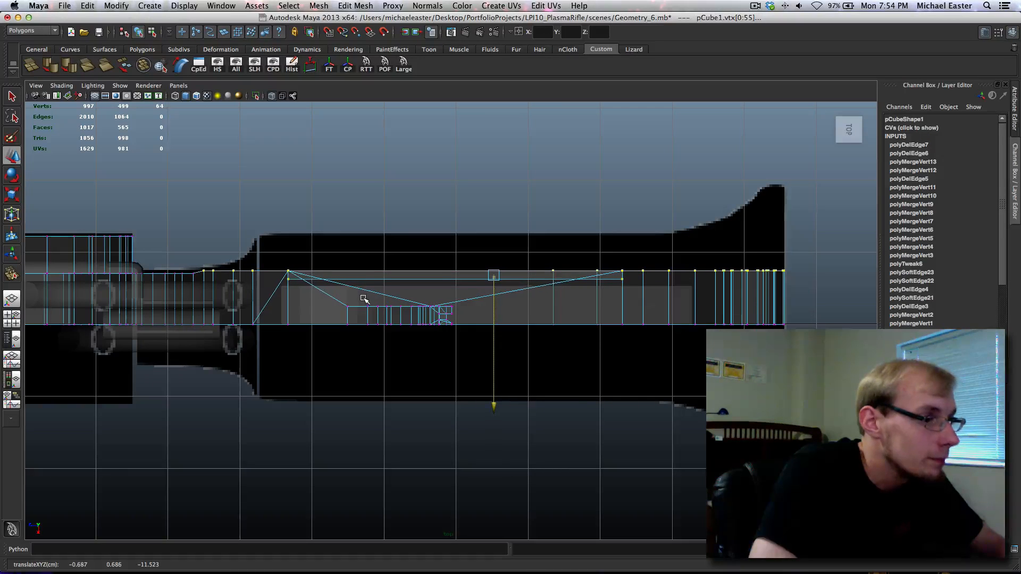
Nudge the next vertex column further forward on the neck outward to smooth the transition along the reference.
alt+middle_drag(237, 293, 475, 286)
scroll(471, 287, up, 5)
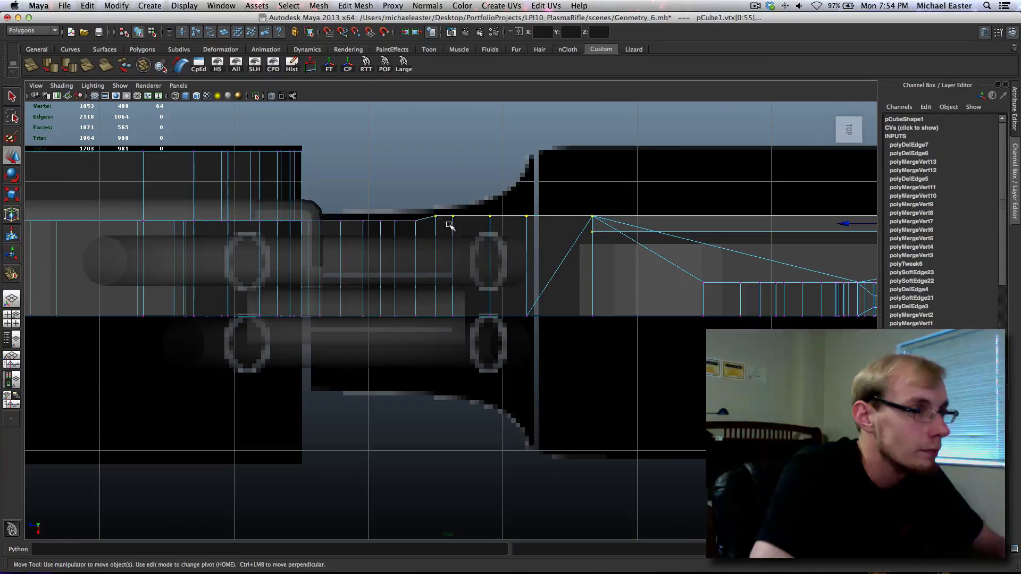
drag(419, 232, 420, 233)
middle_drag(420, 233, 424, 236)
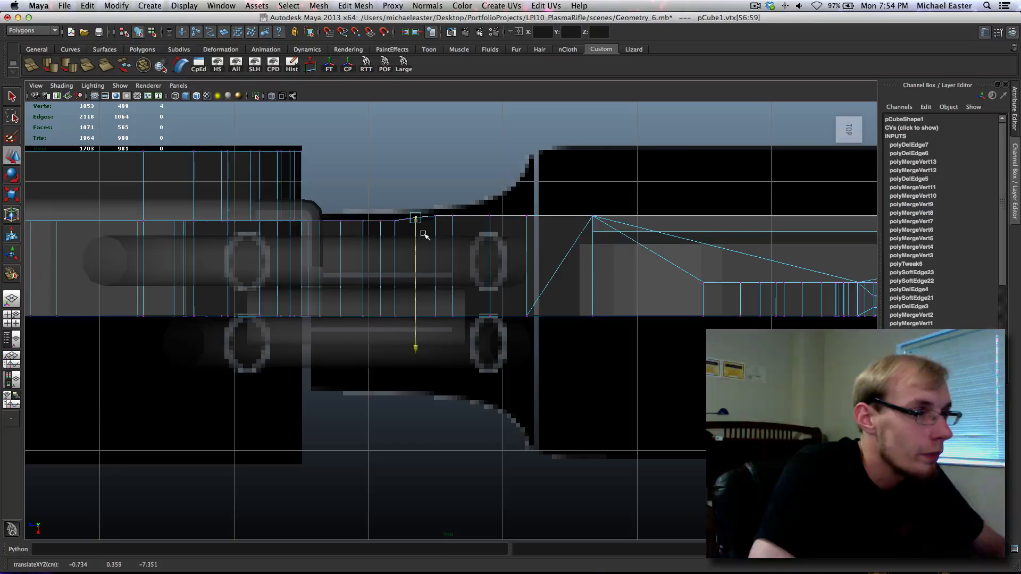
Select the stock's outer side vertices behind that neck column again and move them a little further outward.
scroll(417, 221, down, 6)
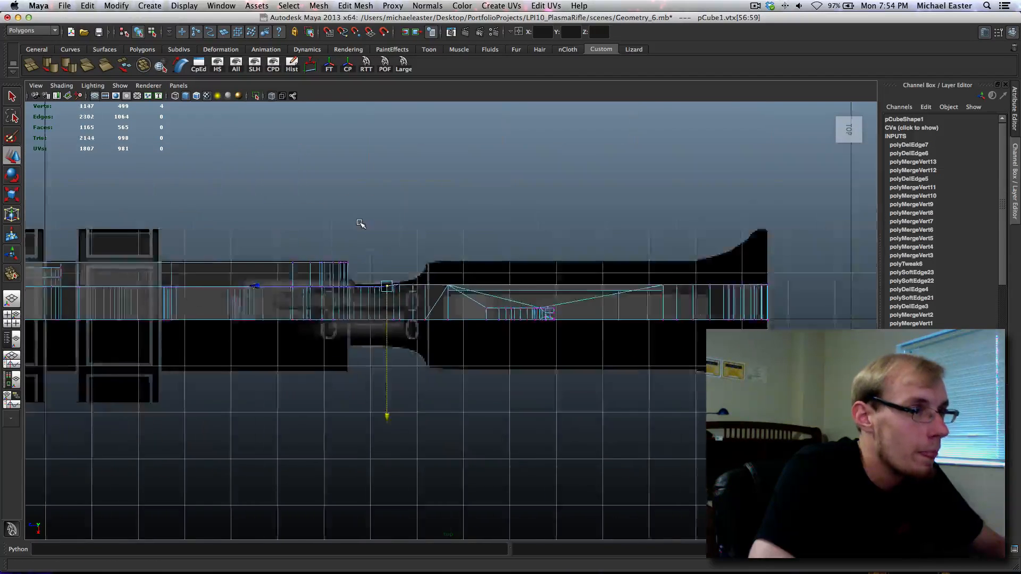
drag(490, 306, 418, 308)
scroll(404, 324, up, 1)
scroll(387, 345, up, 5)
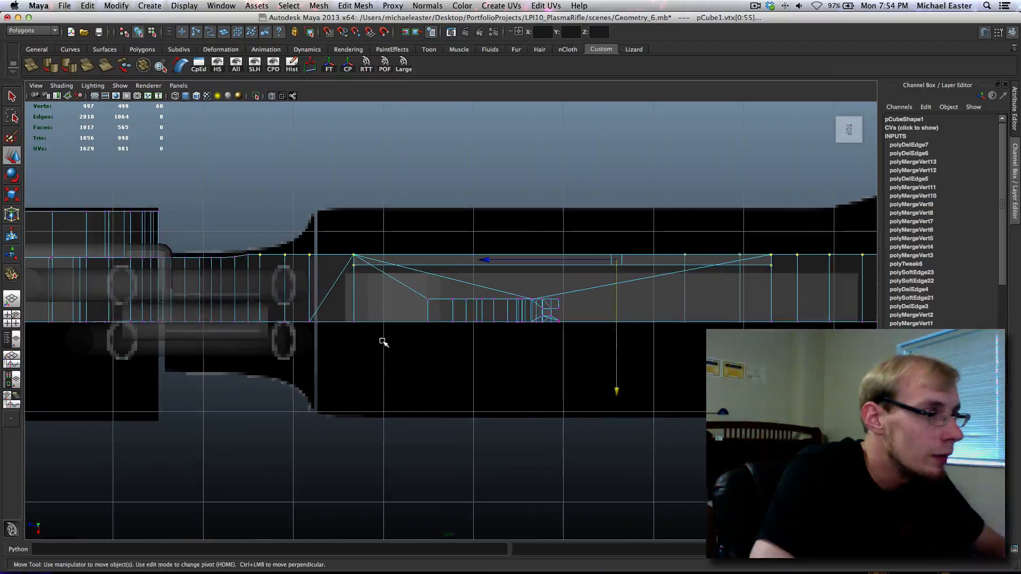
shift+middle_drag(387, 349, 390, 348)
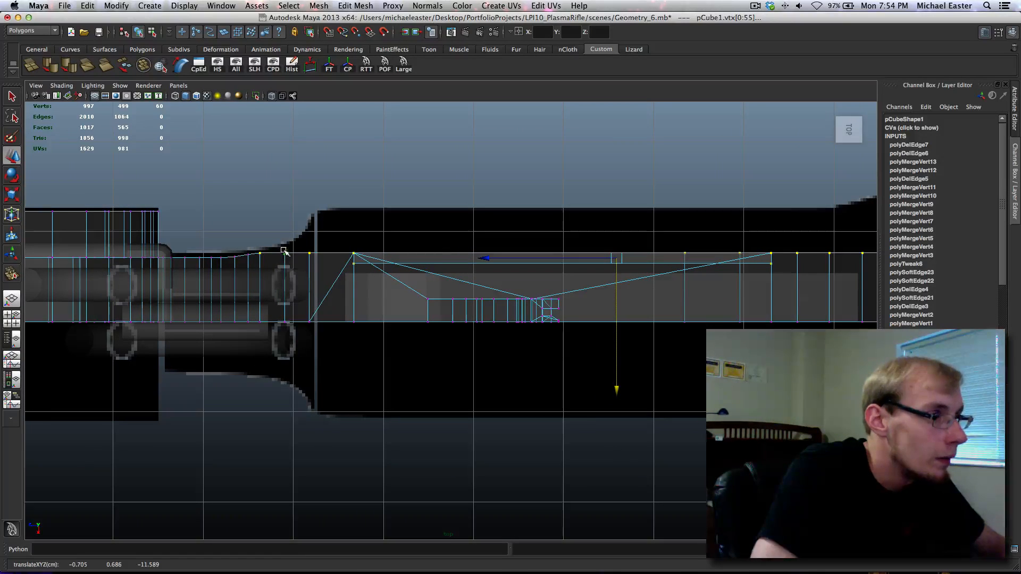
Remove the front vertex columns from the selection one by one, moving the remaining stock vertices outward along the neck's reference curve.
ctrl+drag(275, 245, 247, 260)
shift+middle_drag(443, 359, 443, 353)
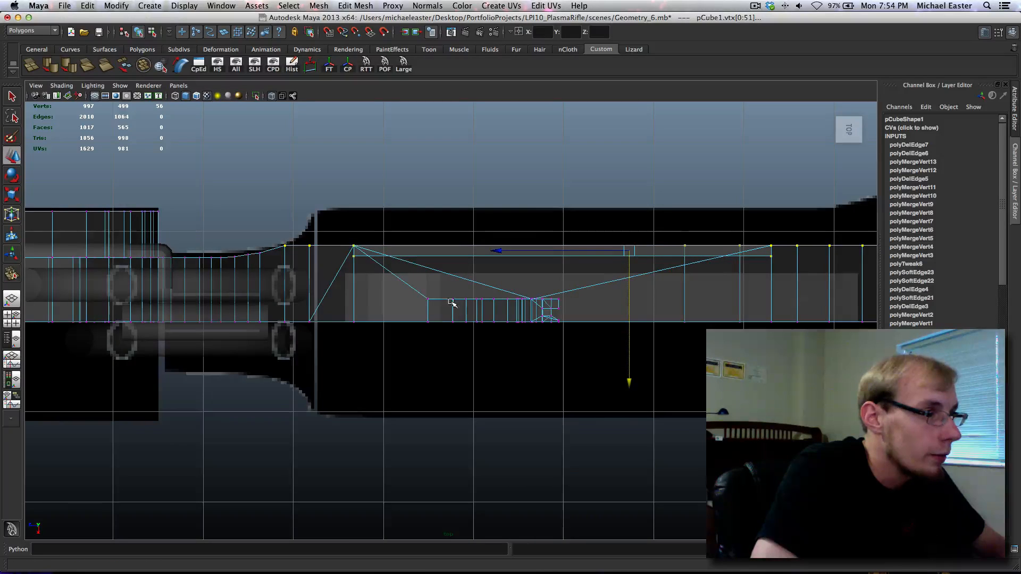
alt+middle_drag(451, 303, 435, 329)
ctrl+drag(264, 259, 280, 285)
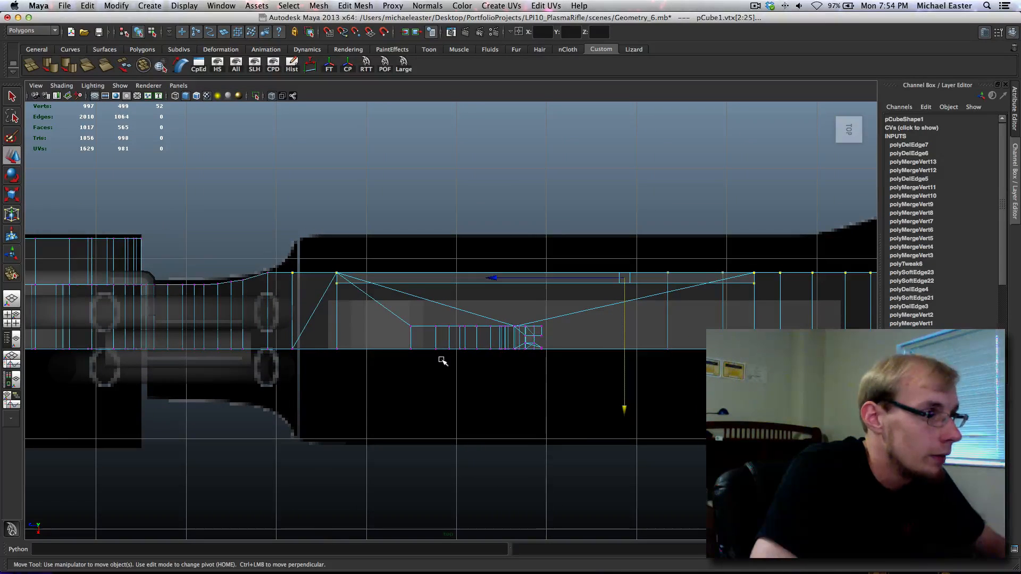
middle_drag(443, 361, 441, 343)
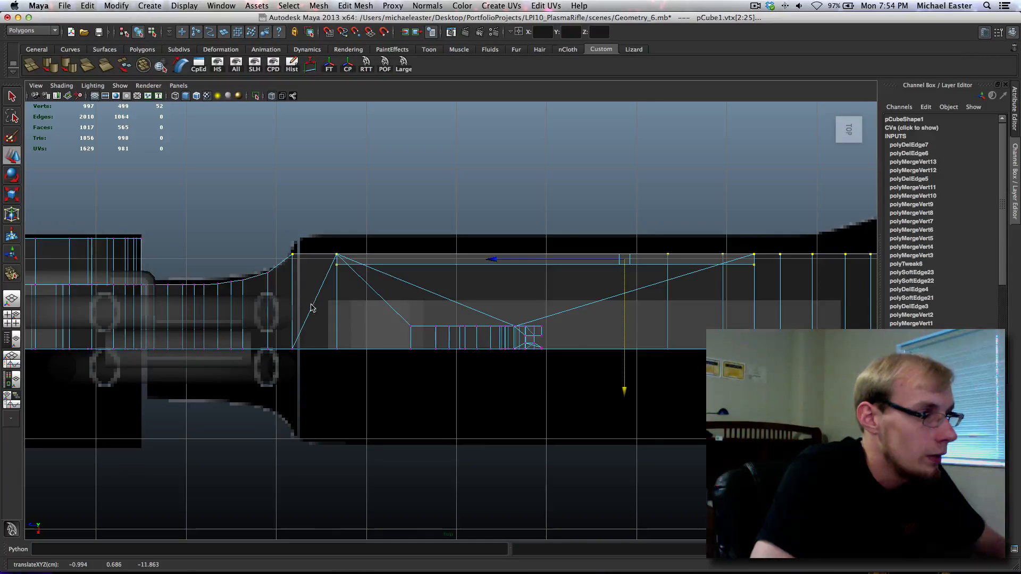
Delete the diagonal edge on the stock just behind the neck.
key(q)
click(323, 336)
key(space)
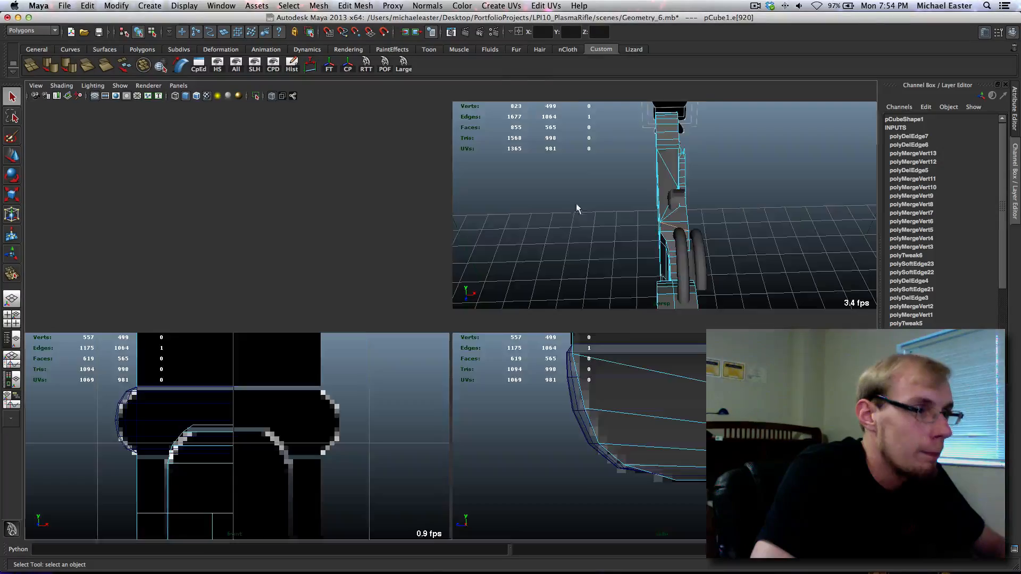
key(space)
key(f)
alt+drag(358, 337, 491, 433)
click(491, 433)
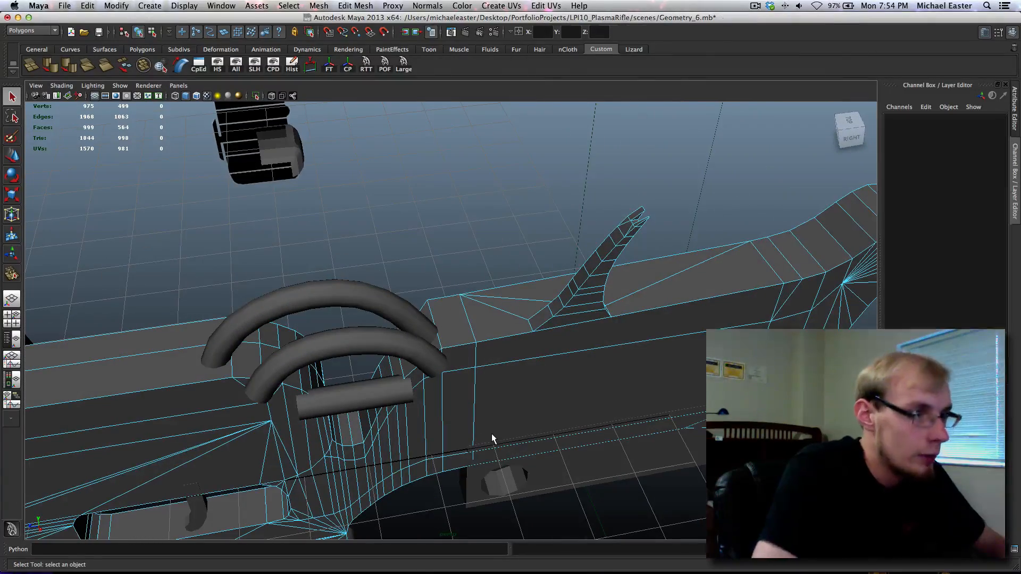
Insert an edge loop across the stock just behind the neck and adjust its position in the top view.
mouse_move(461, 364)
right_down()
mouse_move(487, 356)
mouse_move(456, 372)
right_up()
click(474, 365)
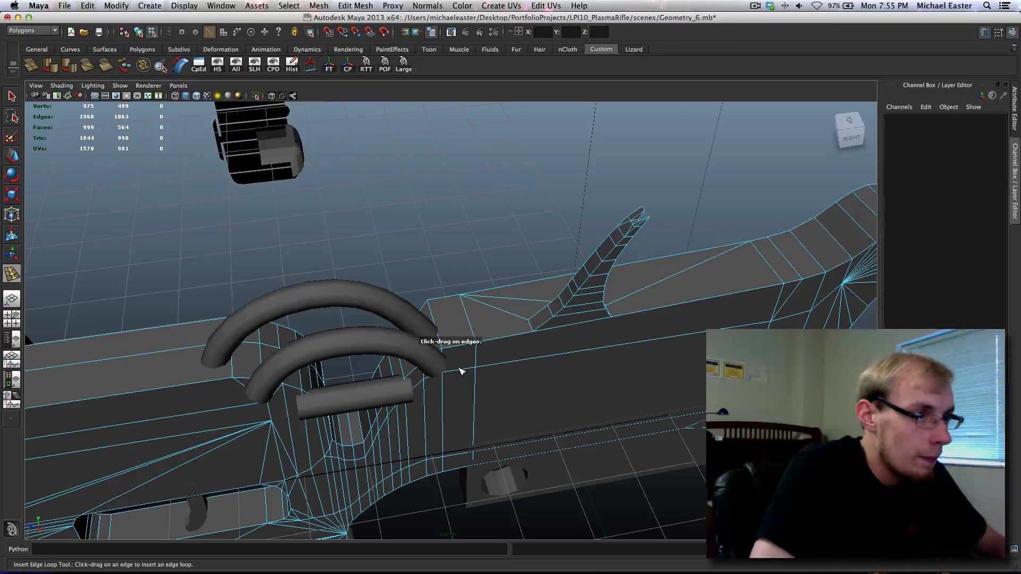
click(461, 373)
key(space)
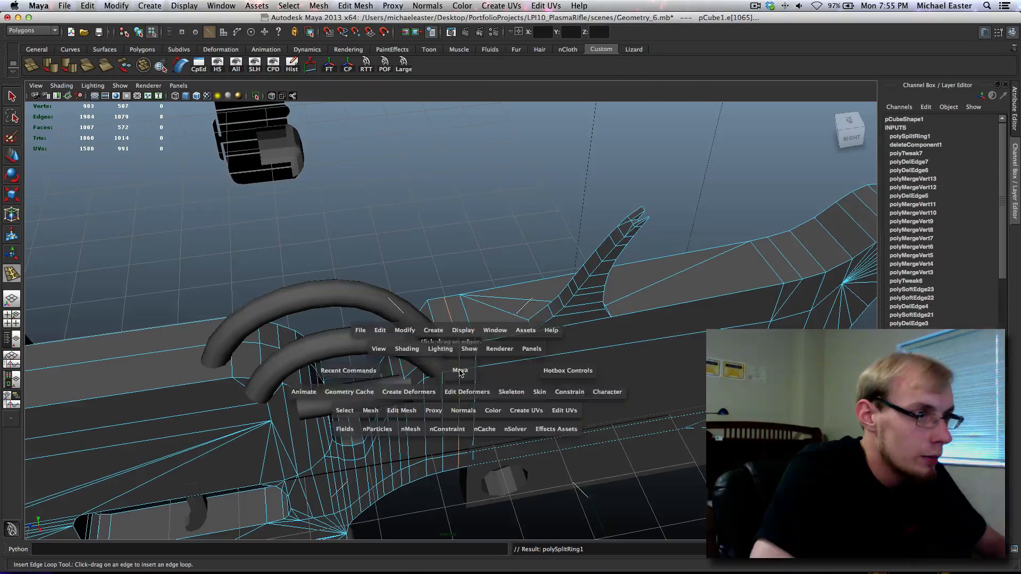
key(space)
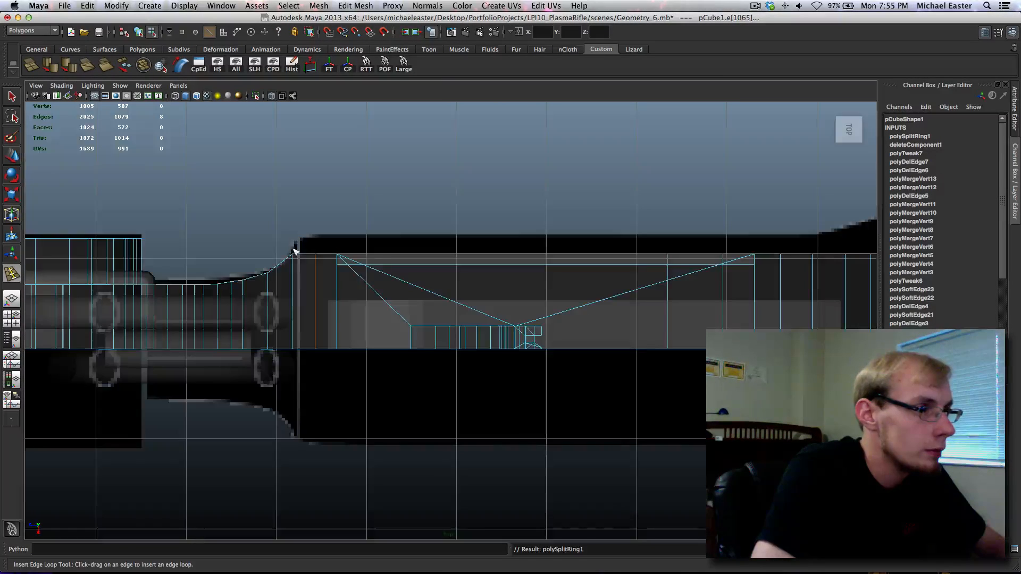
key(w)
shift+middle_drag(335, 282, 334, 281)
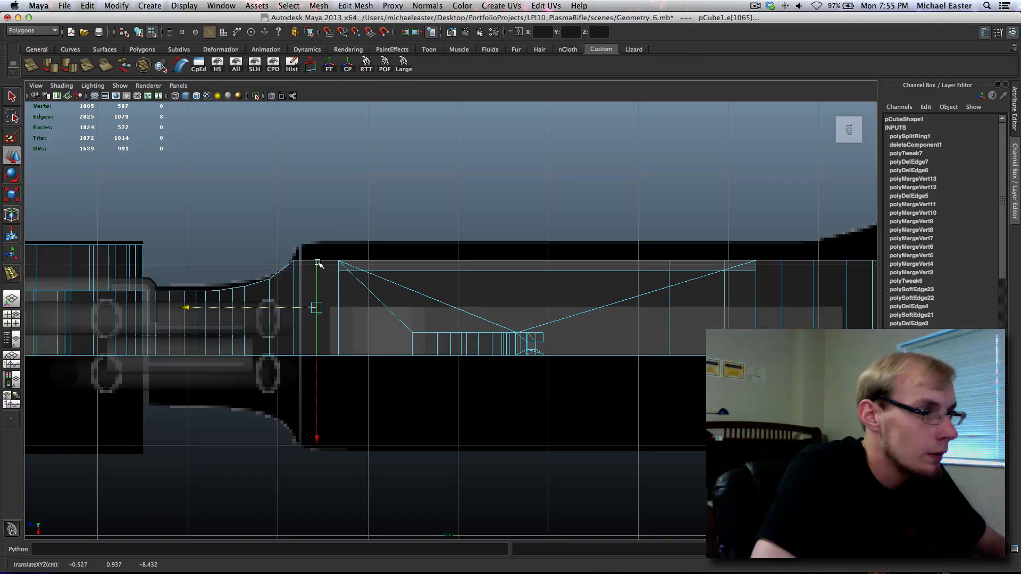
Select the outer side vertices from the new edge loop to the butt and move them outward to the stock's reference outline.
right_click(317, 262)
scroll(317, 222, down, 5)
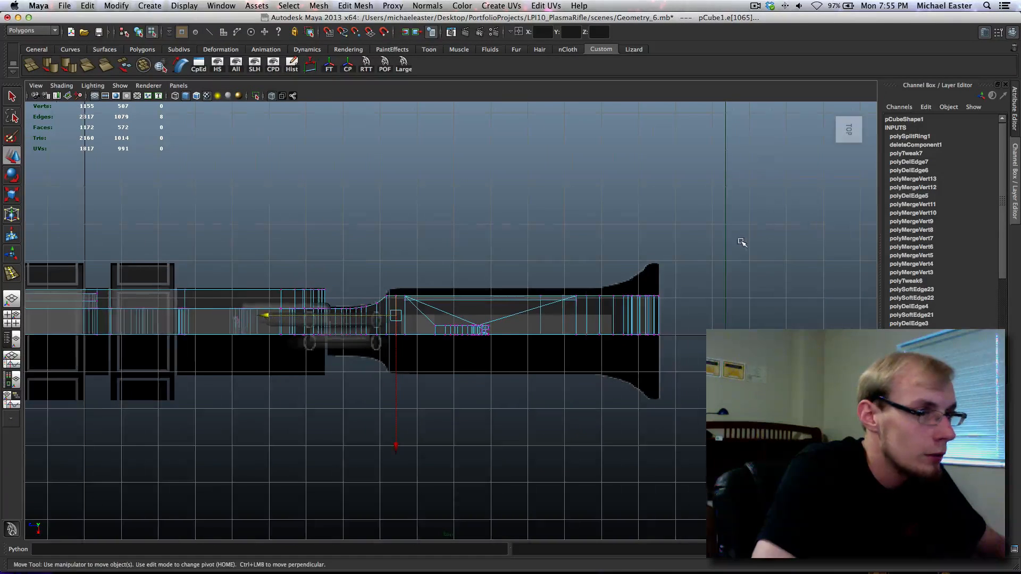
drag(429, 293, 388, 315)
scroll(435, 386, up, 5)
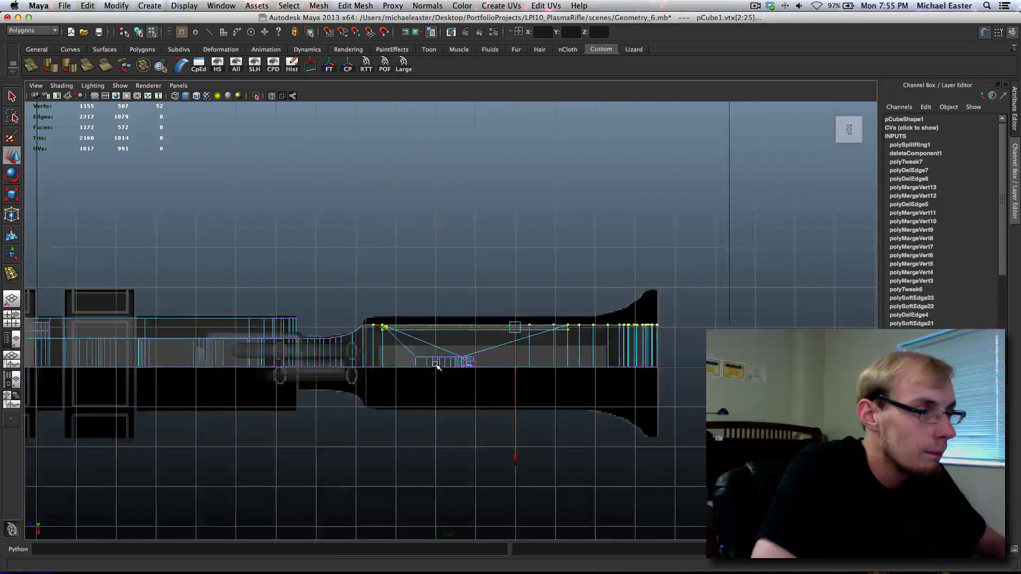
scroll(434, 387, up, 2)
shift+middle_drag(428, 383, 432, 362)
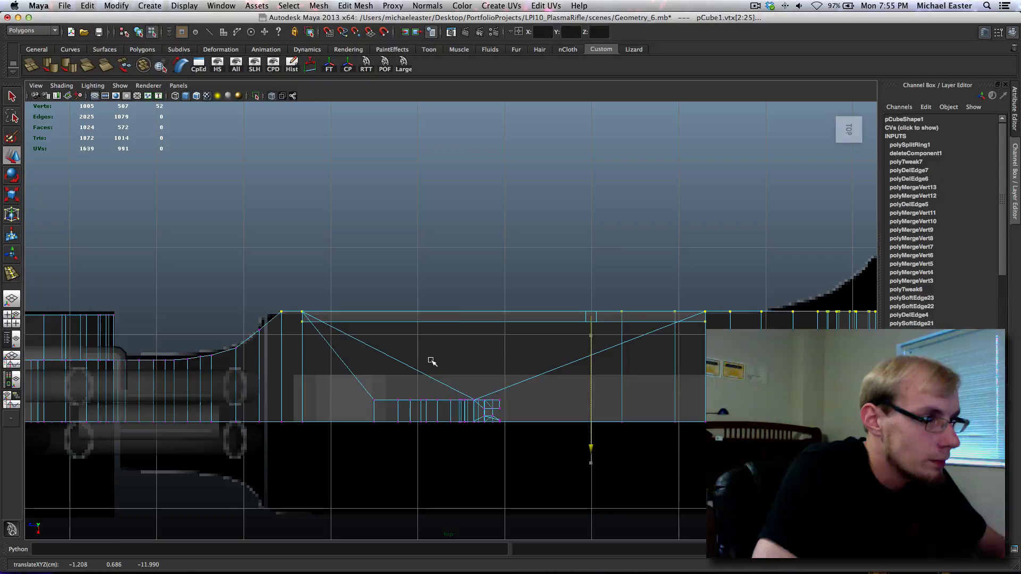
Fine-tune two vertex columns on the neck's curve to match the reference outline.
drag(244, 316, 267, 337)
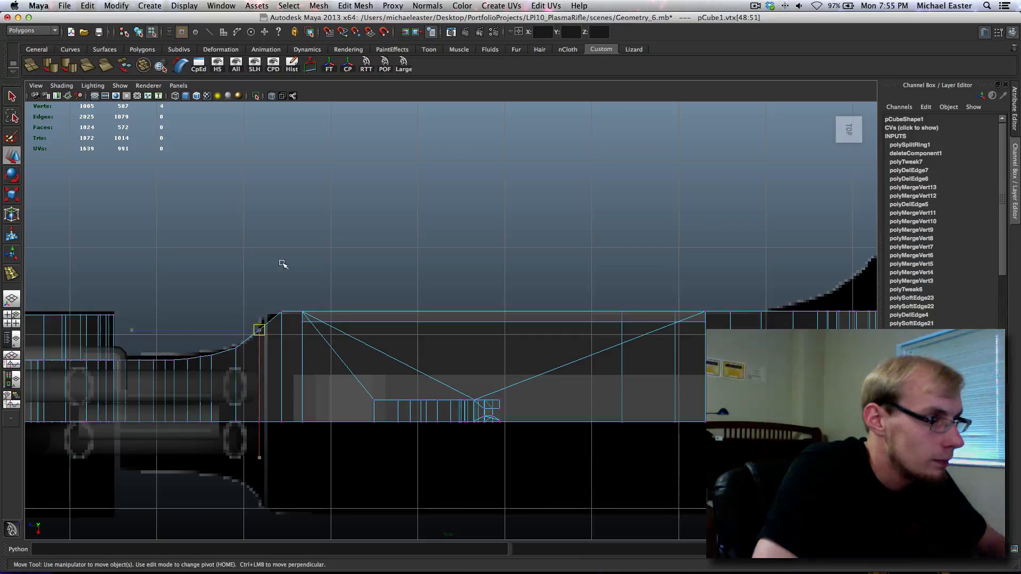
shift+middle_drag(282, 264, 283, 266)
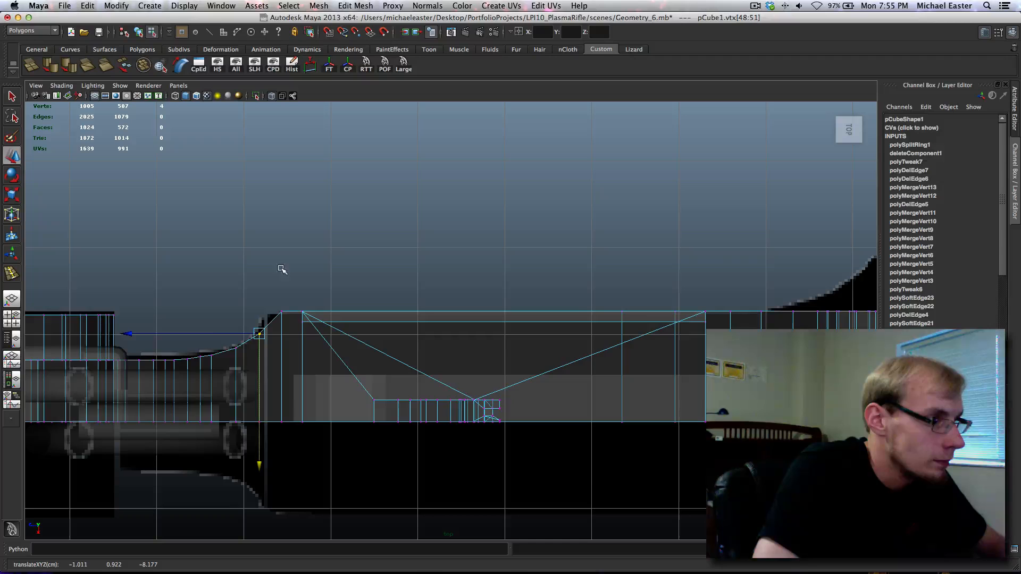
drag(194, 351, 209, 366)
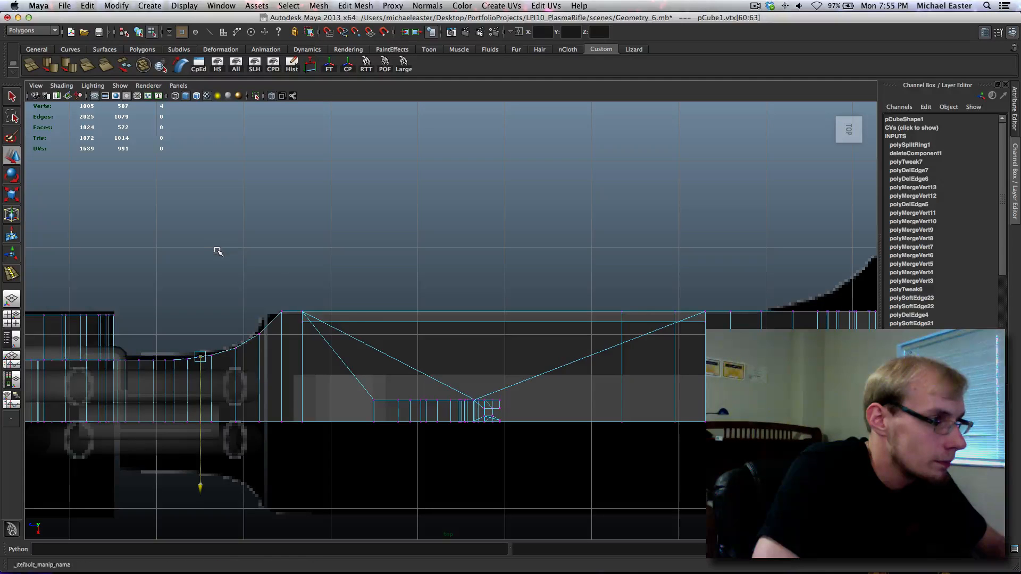
shift+middle_drag(218, 252, 217, 250)
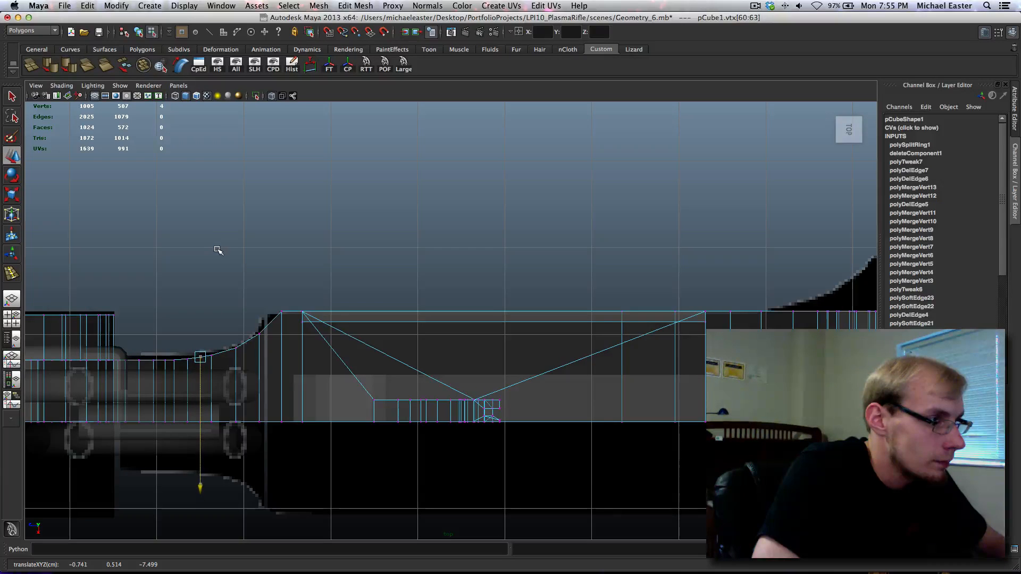
key(f)
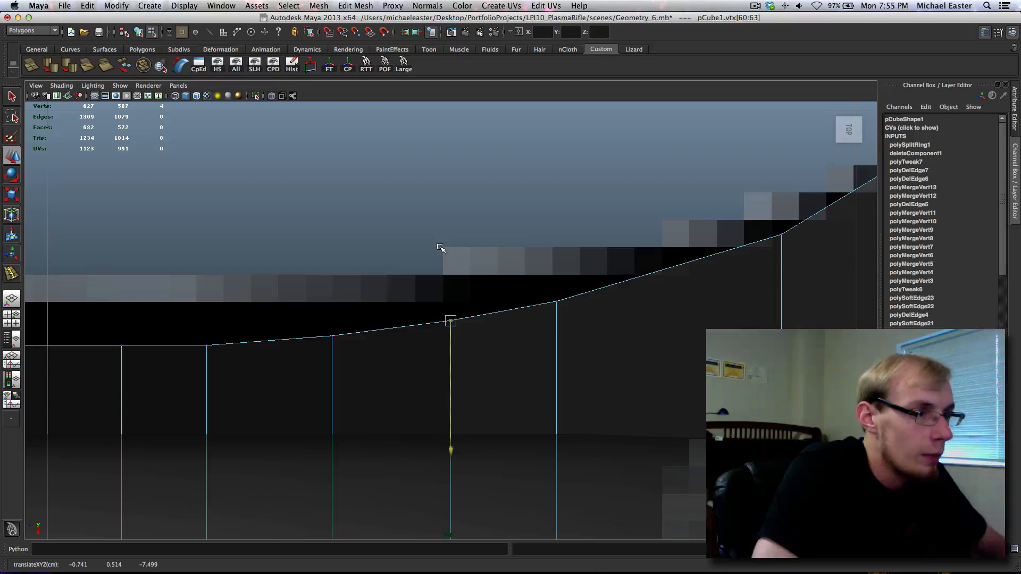
Select the outer vertices at the stock's rear end and move them outward to the start of the reference flare.
scroll(440, 248, down, 10)
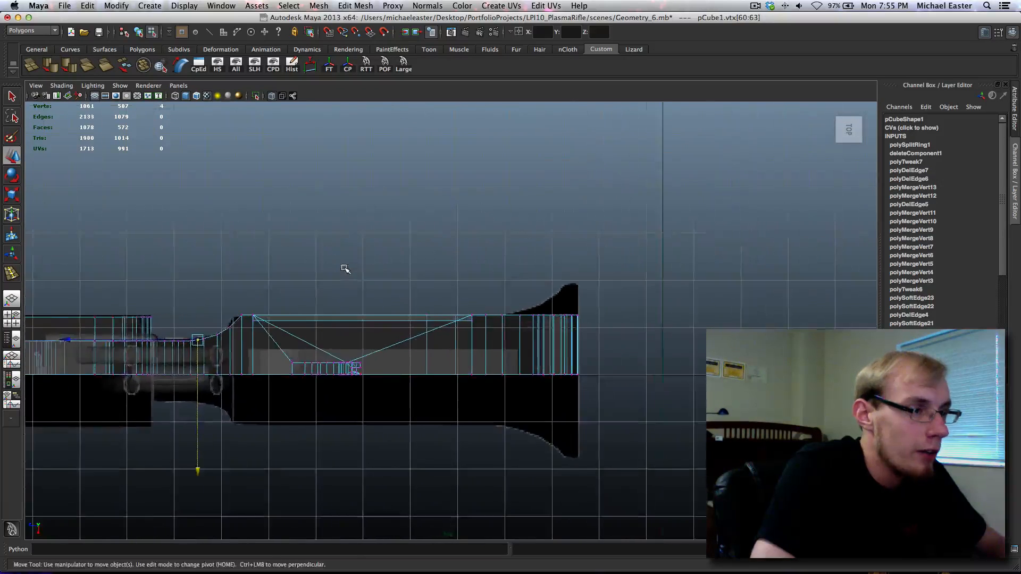
alt+middle_drag(511, 288, 419, 280)
drag(442, 311, 388, 321)
alt+middle_drag(418, 332, 410, 365)
alt+right_drag(410, 364, 425, 432)
middle_drag(509, 395, 510, 390)
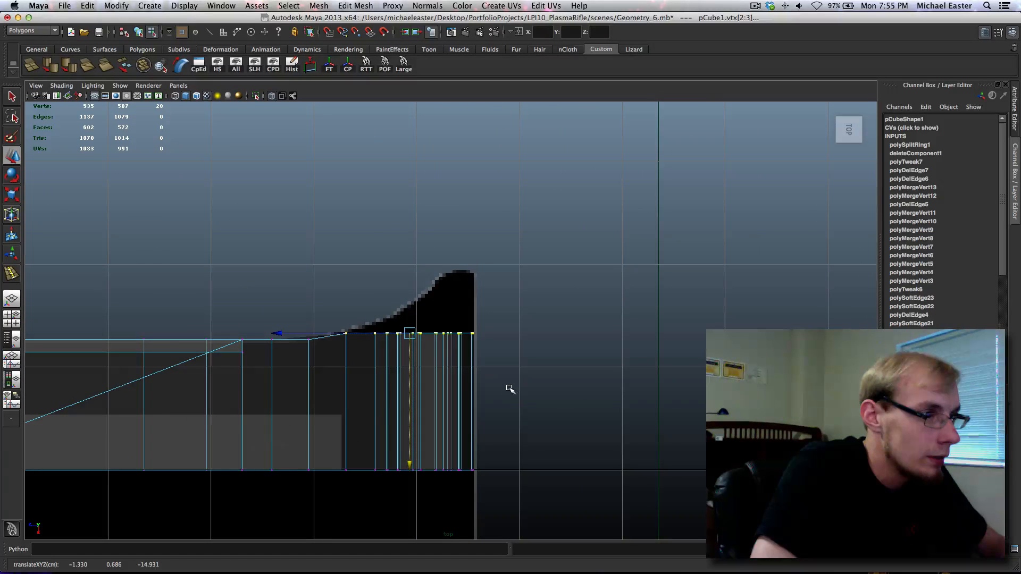
Reselect the butt's outer vertices with one fewer front column each time, moving the rest outward along the reference flare.
drag(362, 310, 528, 376)
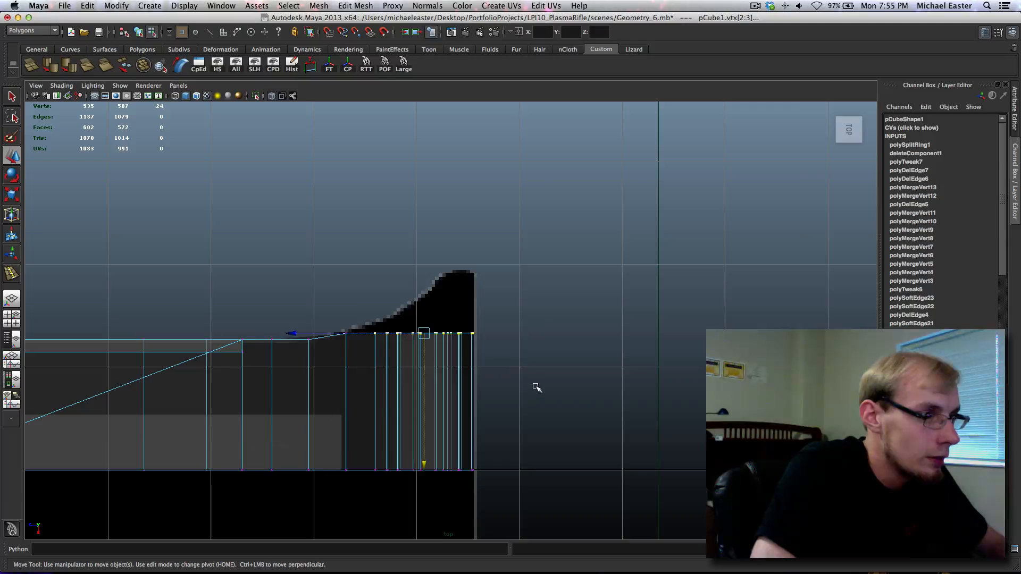
middle_drag(536, 389, 536, 379)
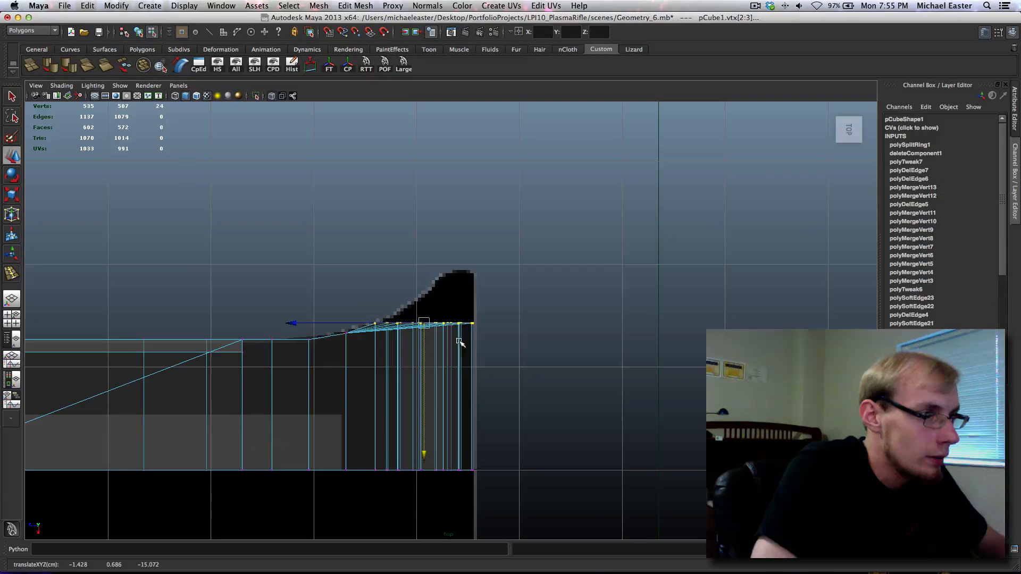
drag(380, 294, 530, 378)
middle_drag(531, 378, 532, 371)
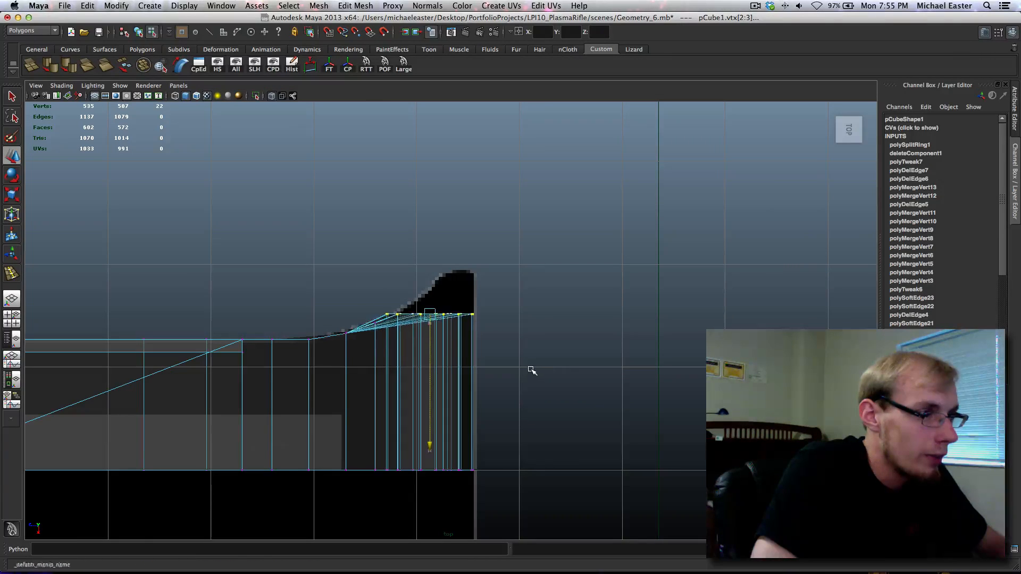
drag(559, 304, 392, 359)
middle_drag(504, 390, 507, 376)
Undo the latest outward move of the butt vertices and leave the full-size top view.
key(z)
key(z)
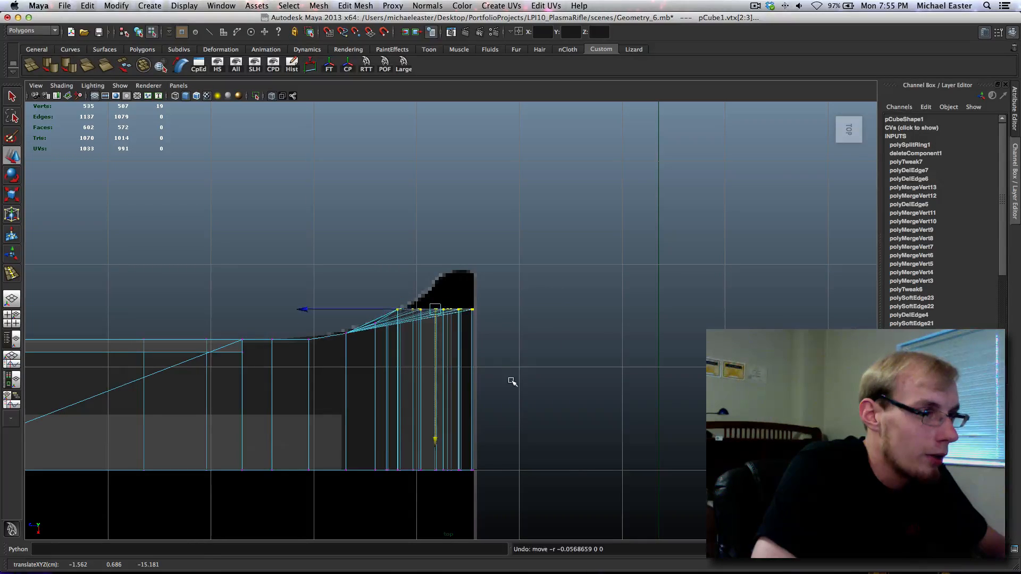
key(space)
key(space)
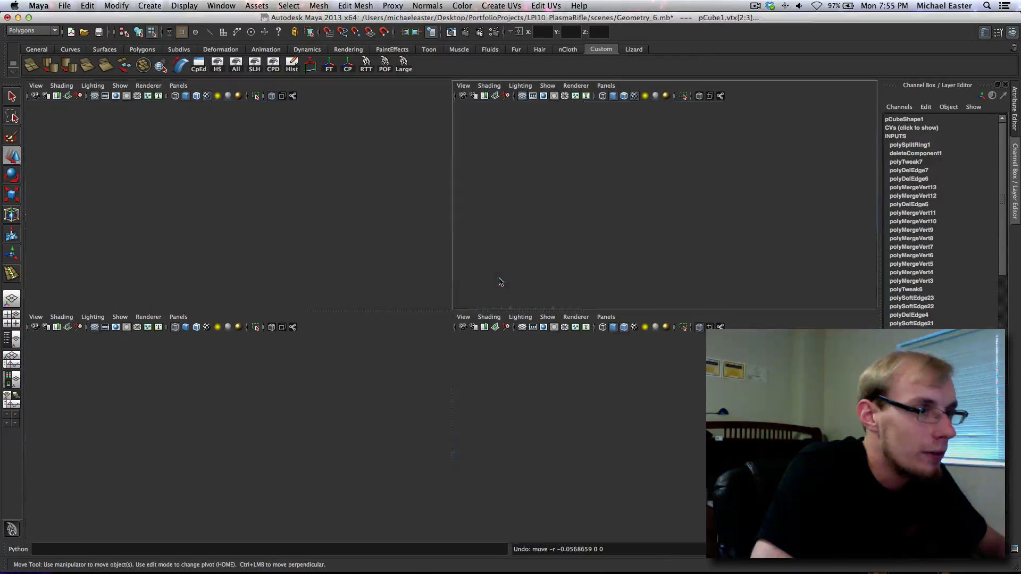
Undo the earlier outward moves until the butt's outer vertices are back in line with the stock's flat side.
alt+drag(496, 282, 670, 335)
key(ctrl+z)
key(ctrl+z)
key(ctrl+z)
key(ctrl+z)
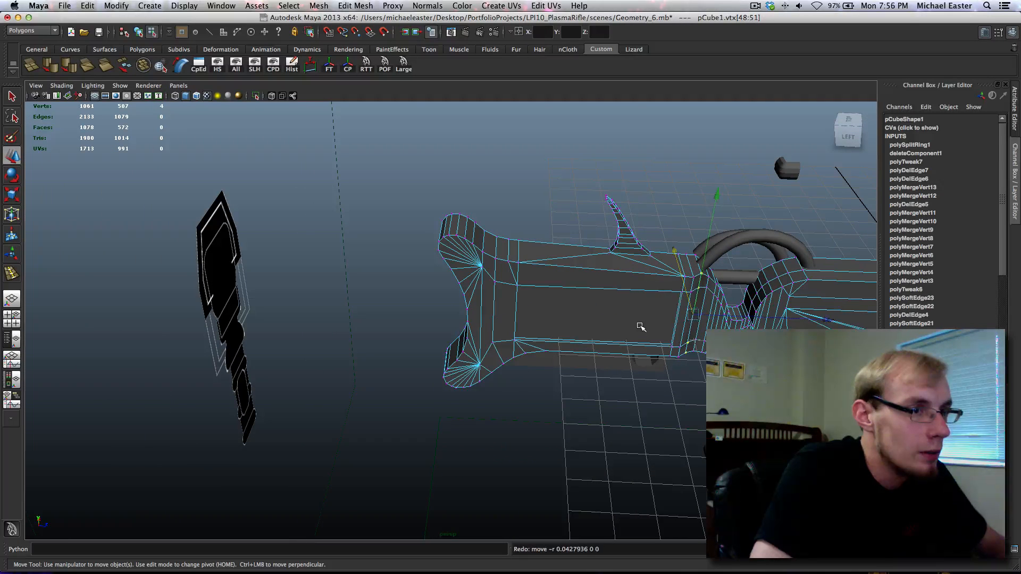
key(shift+z)
key(shift+z)
scroll(555, 311, up, 4)
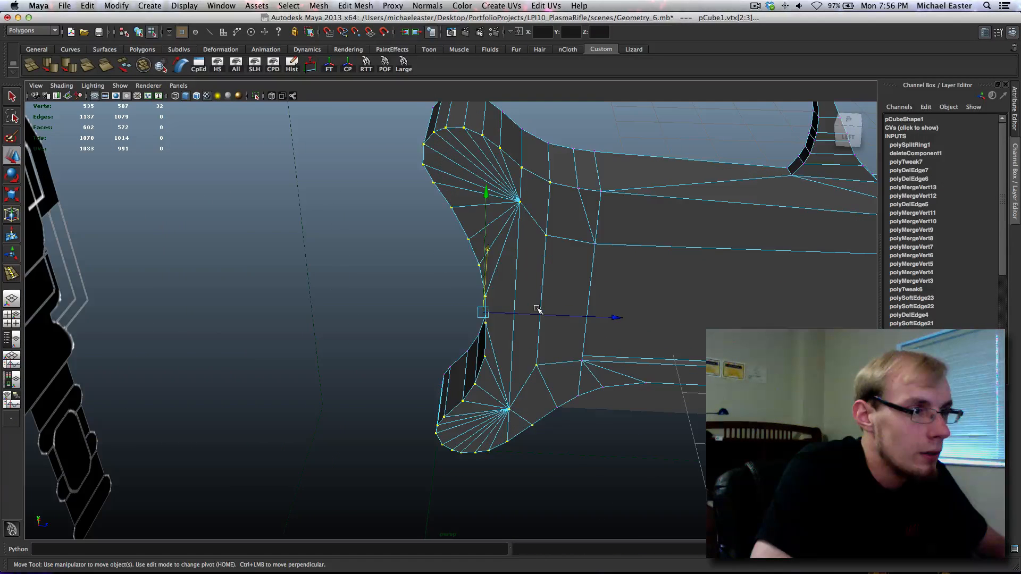
Compare the stock's butt with the reference flare in the perspective and top views, and return to object mode.
alt+drag(511, 308, 536, 349)
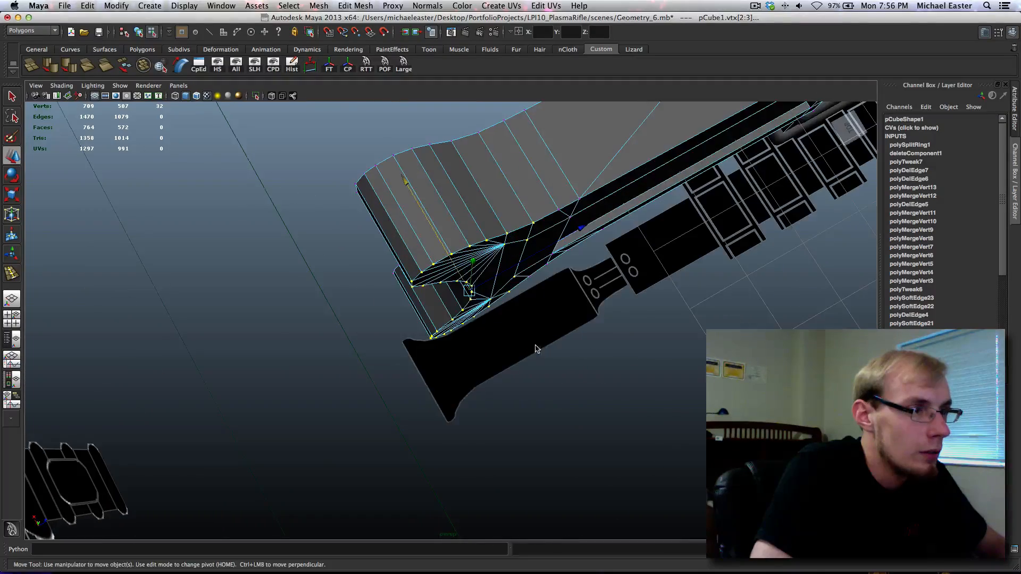
key(space)
key(space)
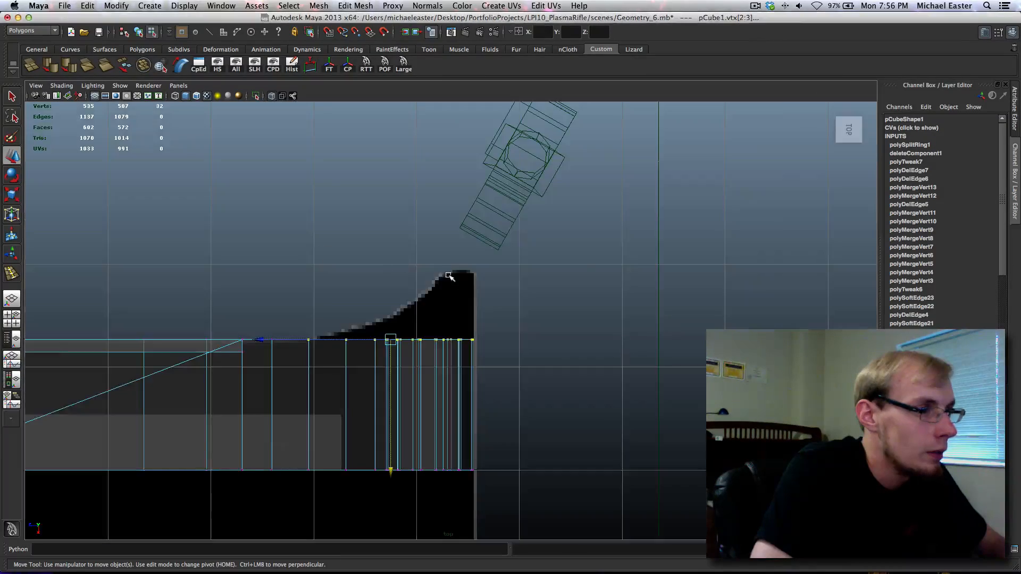
key(space)
key(space)
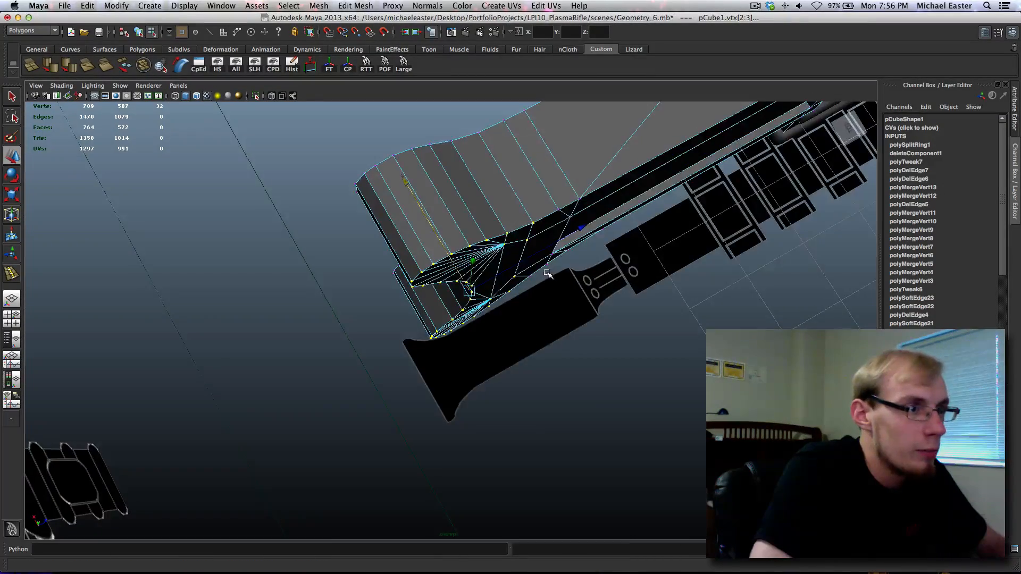
mouse_move(468, 293)
alt+mouse_down()
mouse_move(512, 241)
mouse_move(474, 310)
mouse_move(474, 342)
mouse_move(494, 348)
mouse_move(477, 304)
alt+mouse_up()
right_drag(478, 304, 526, 292)
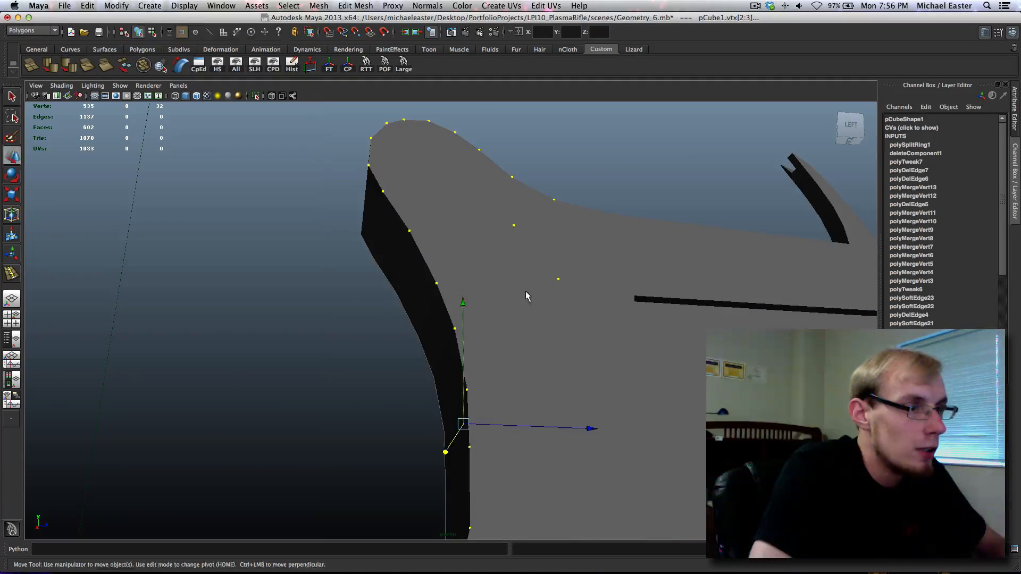
key(q)
alt+middle_drag(558, 312, 551, 286)
alt+right_drag(551, 286, 498, 289)
click(442, 331)
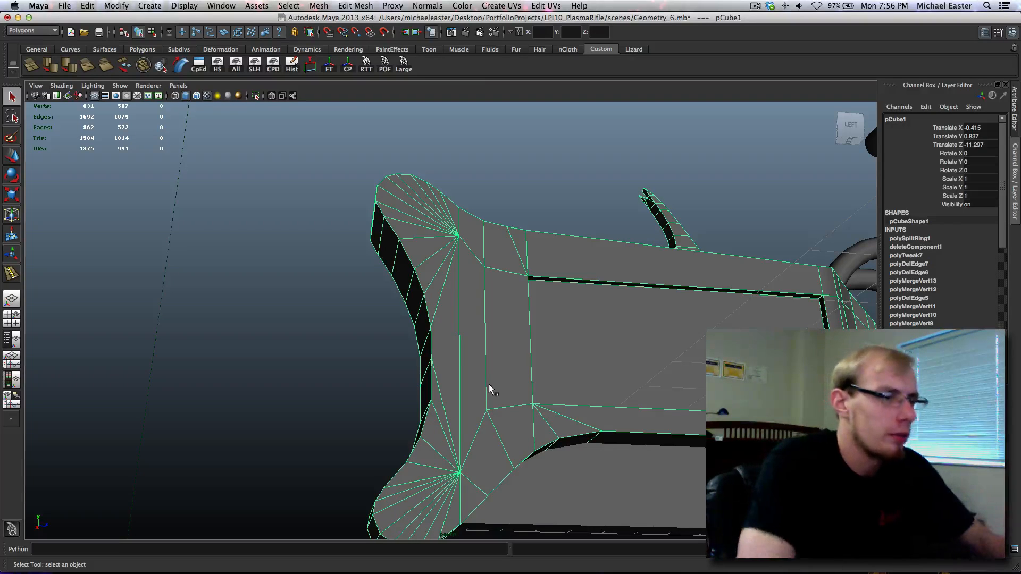
Delete the short diagonal edge between the lower fan's centre and the underside outline on both sides of the butt.
alt+drag(489, 383, 482, 409)
right_drag(477, 491, 477, 473)
click(476, 488)
alt+drag(537, 505, 402, 499)
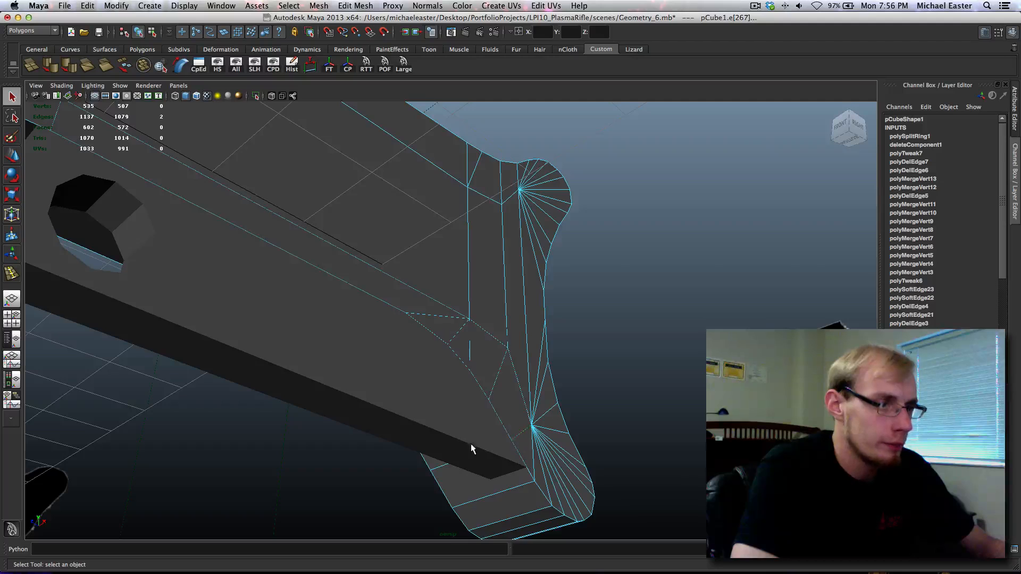
mouse_move(472, 448)
alt+mouse_down()
mouse_move(629, 412)
mouse_move(488, 459)
mouse_move(475, 451)
alt+mouse_up()
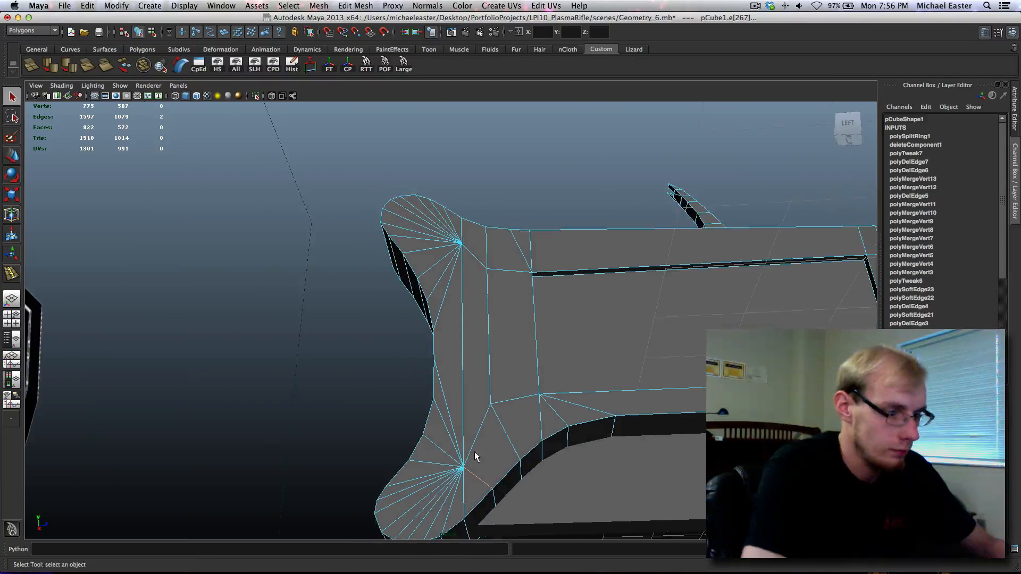
click(475, 452)
right_drag(495, 439, 535, 411)
click(535, 412)
alt+drag(535, 411, 497, 407)
Split the lower butt faces on both sides with an edge from the lower inner corner vertex down to the underside outline.
shift+right_drag(504, 378, 463, 382)
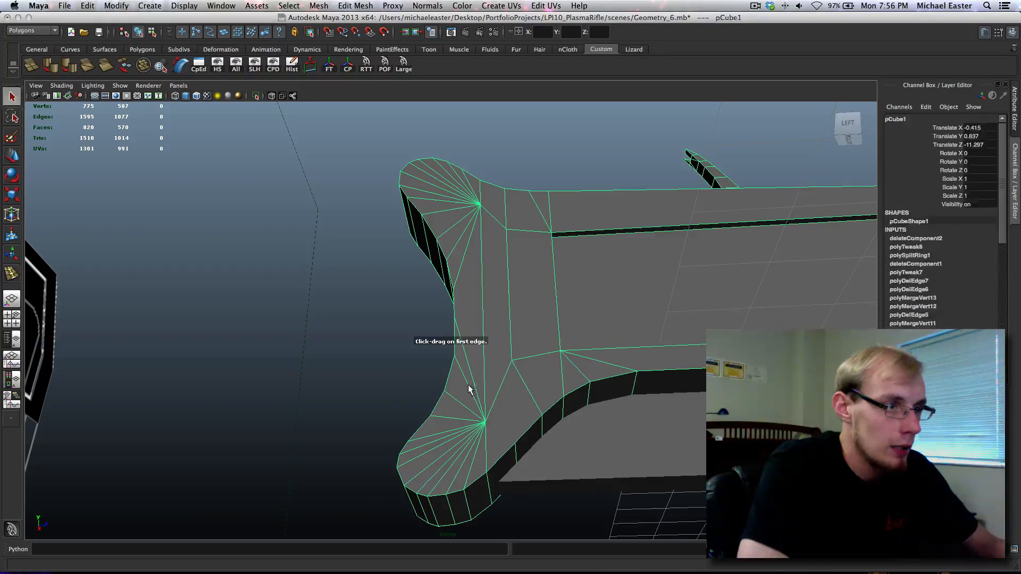
drag(508, 380, 514, 449)
key(Return)
key(y)
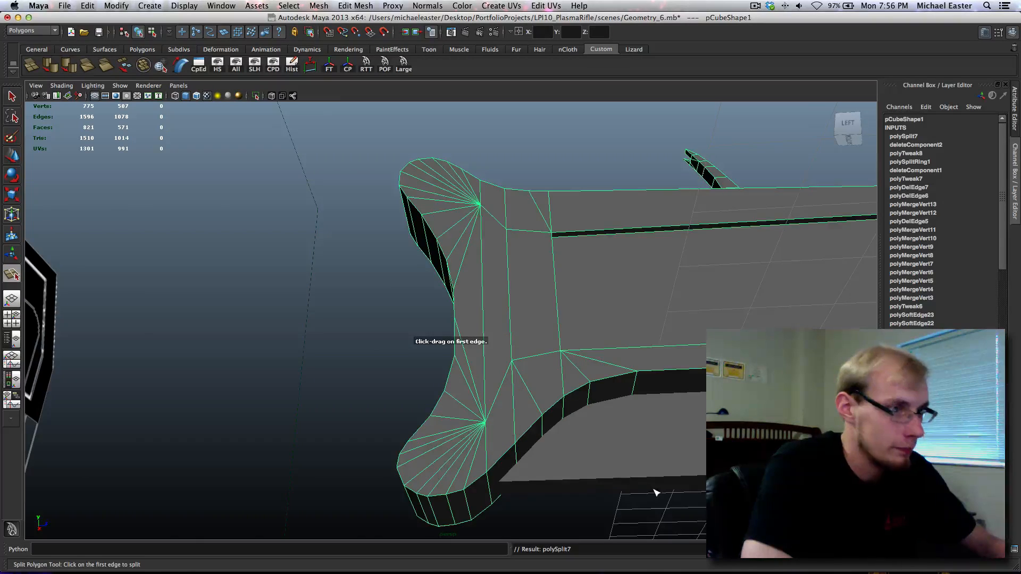
alt+drag(656, 492, 423, 454)
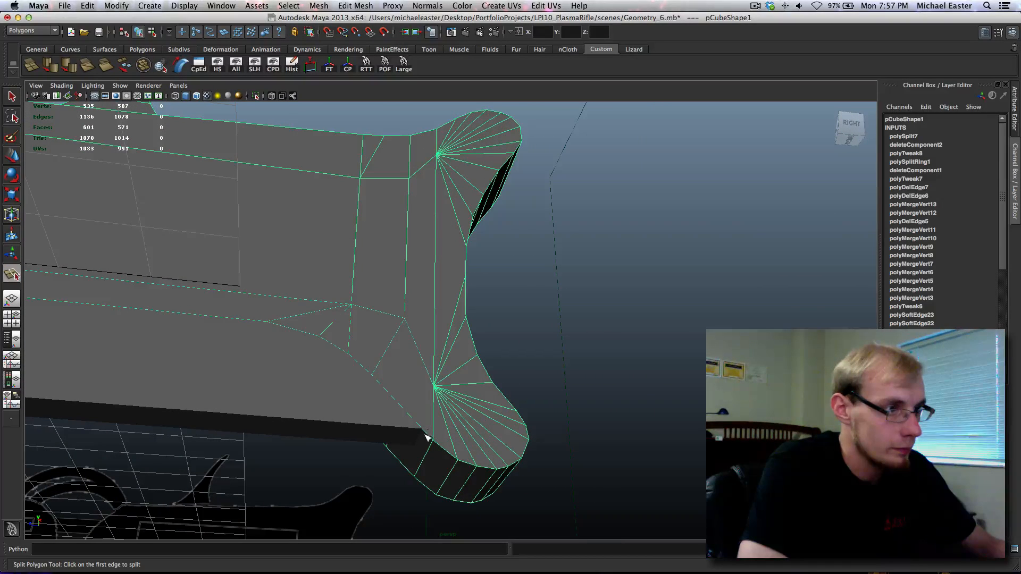
click(376, 360)
click(388, 337)
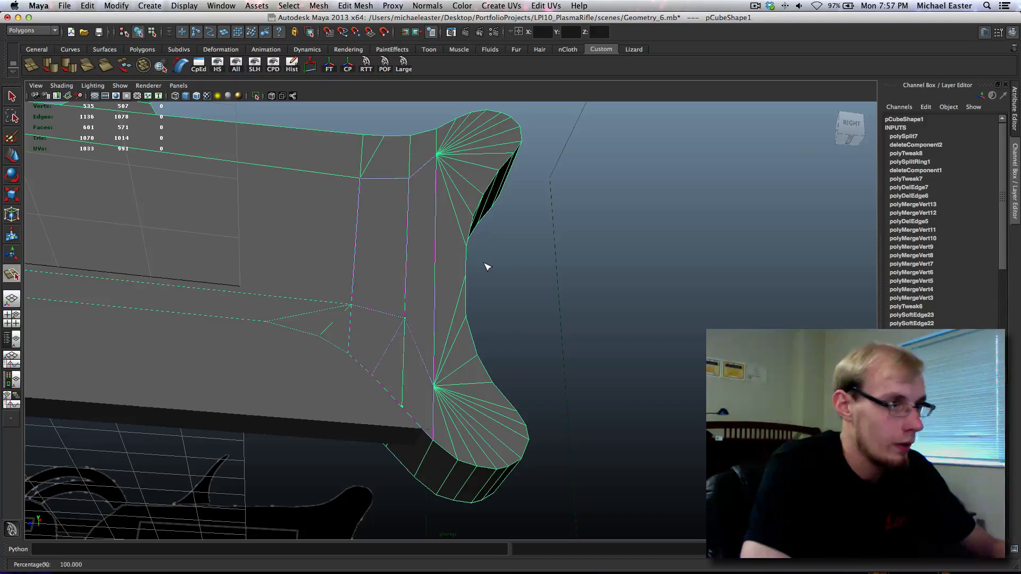
key(Return)
alt+drag(361, 327, 578, 352)
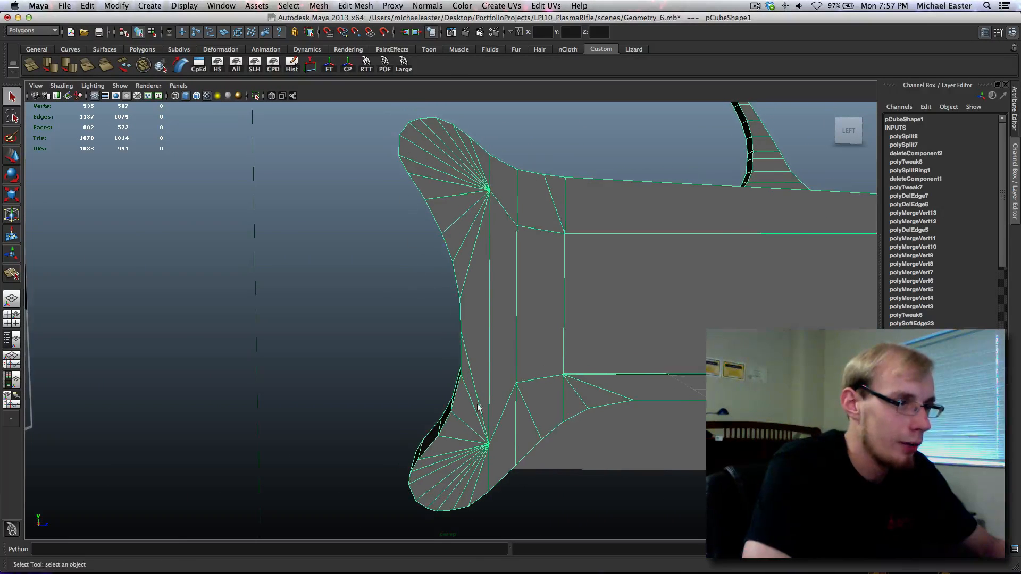
alt+drag(479, 410, 424, 289)
alt+middle_drag(424, 289, 419, 301)
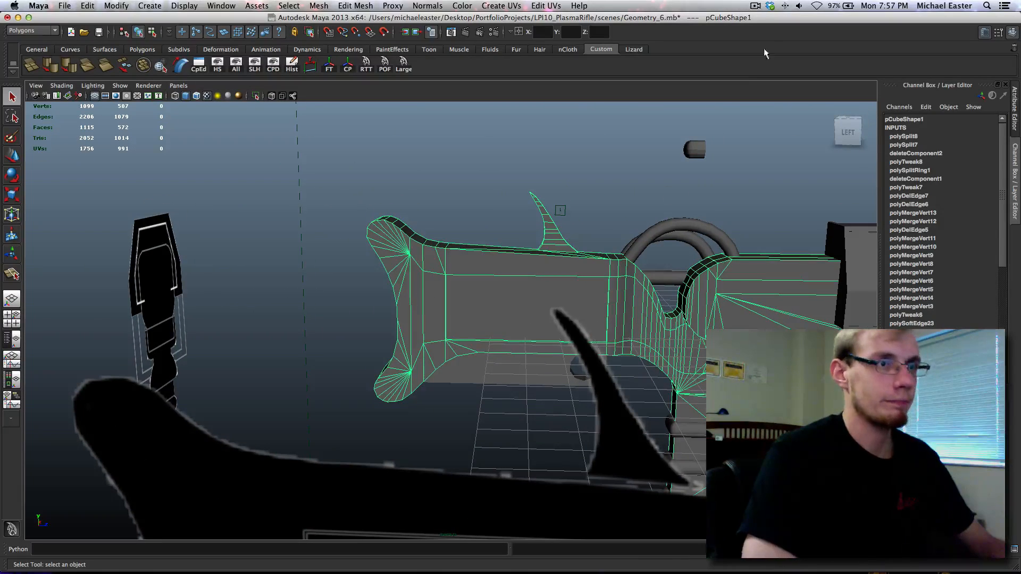
click(755, 6)
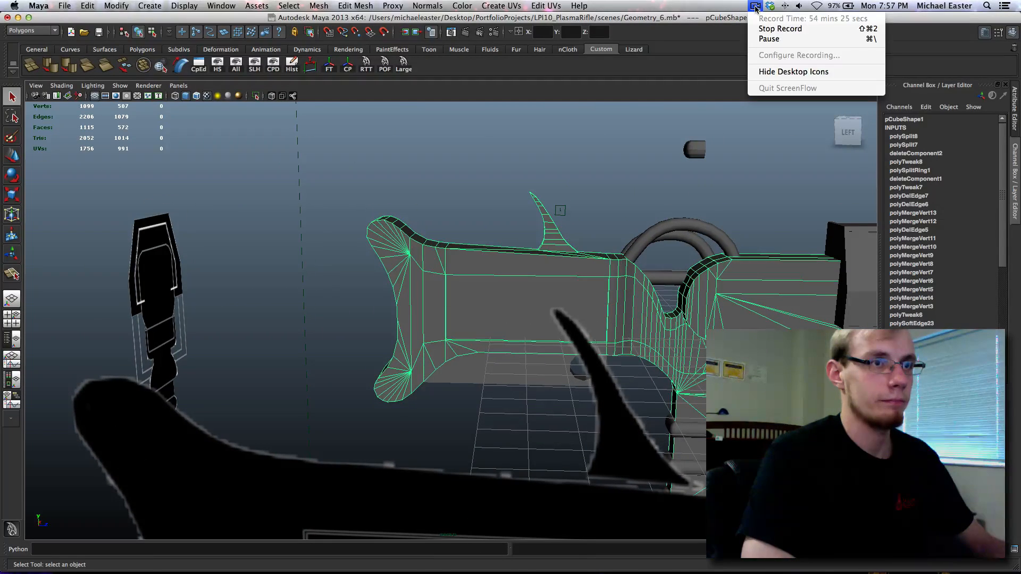
click(755, 6)
alt+middle_drag(668, 122, 589, 154)
alt+middle_drag(519, 226, 491, 291)
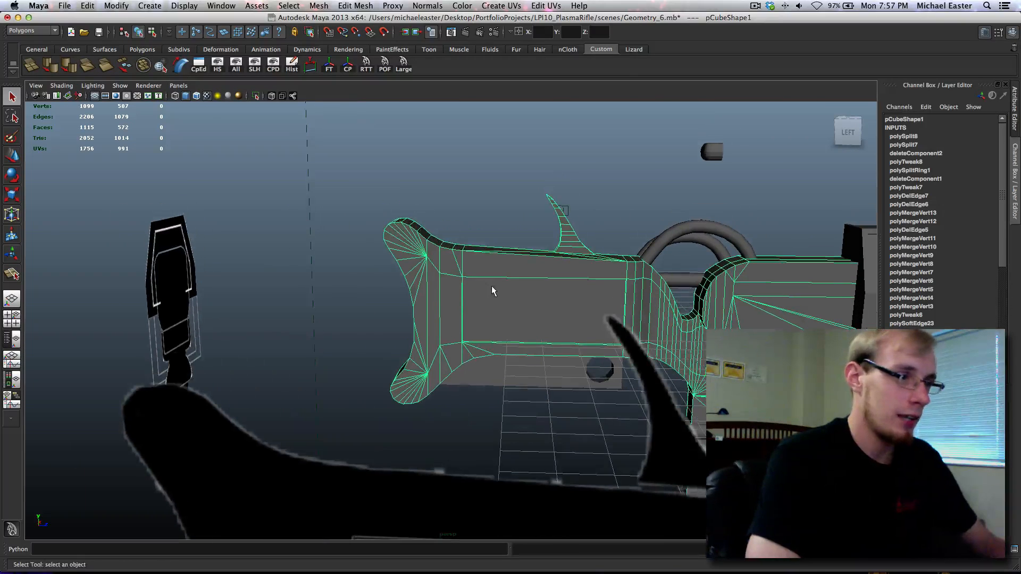
scroll(375, 266, up, 5)
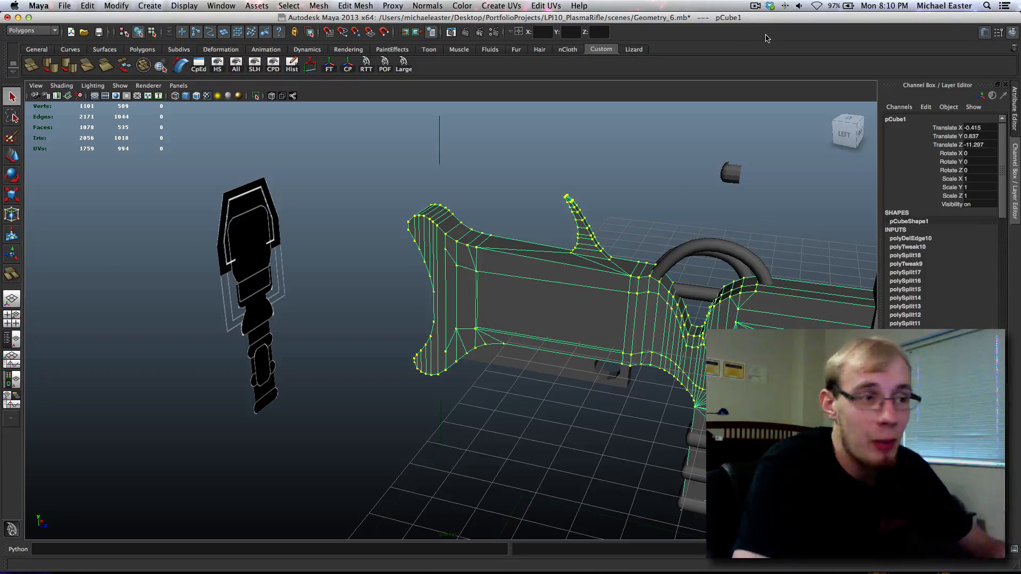
Examine the reworked vertical edge layout of the stock's butt in the perspective view.
alt+drag(460, 232, 486, 226)
alt+middle_drag(486, 226, 423, 245)
scroll(424, 321, up, 8)
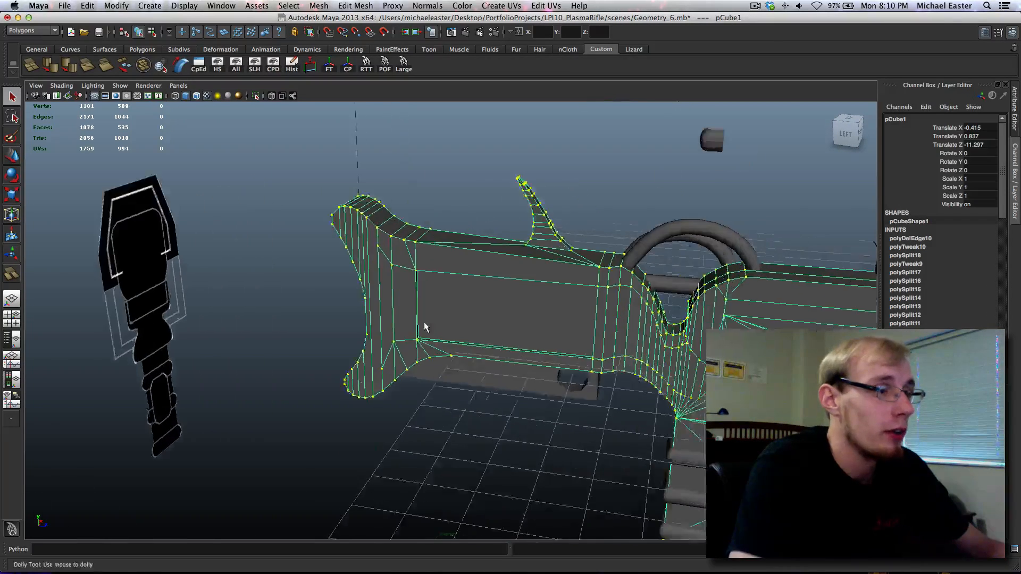
alt+middle_drag(349, 232, 490, 236)
scroll(489, 229, down, 4)
alt+middle_drag(490, 140, 500, 189)
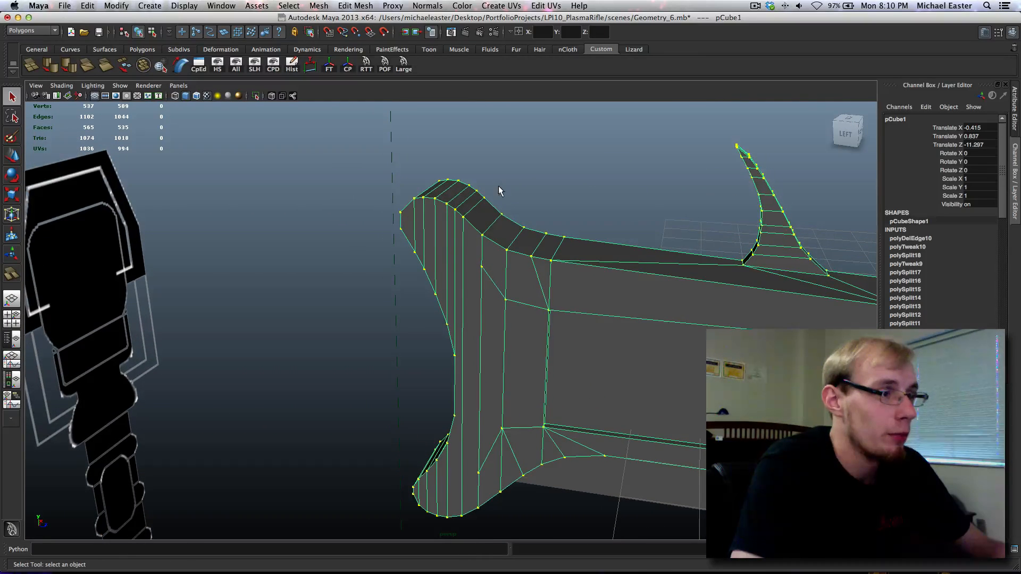
scroll(464, 218, up, 2)
alt+middle_drag(501, 389, 534, 375)
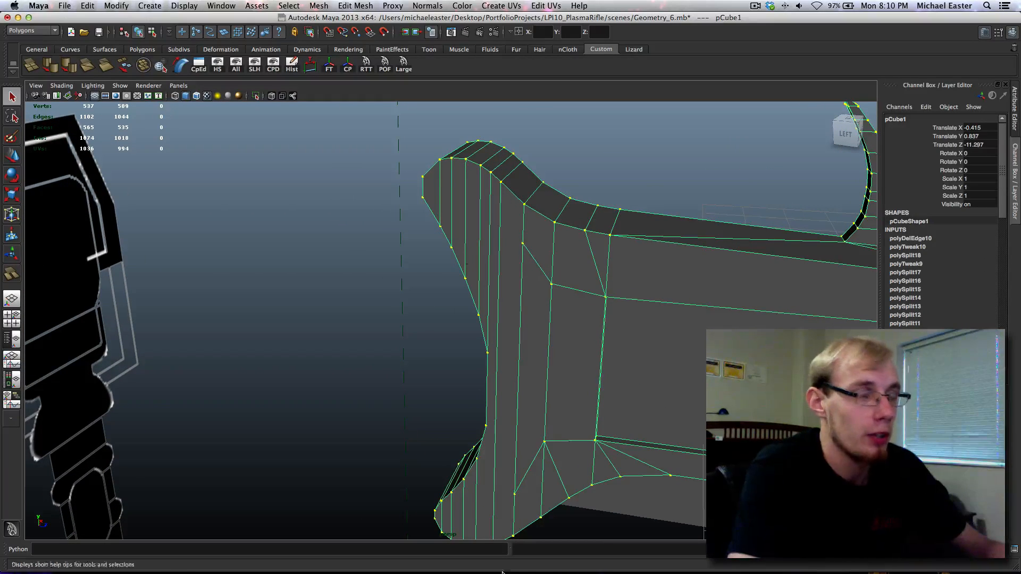
alt+middle_drag(515, 426, 596, 333)
In the top view, move the first three outer vertex columns of the flare outward onto the reference curve.
key(space)
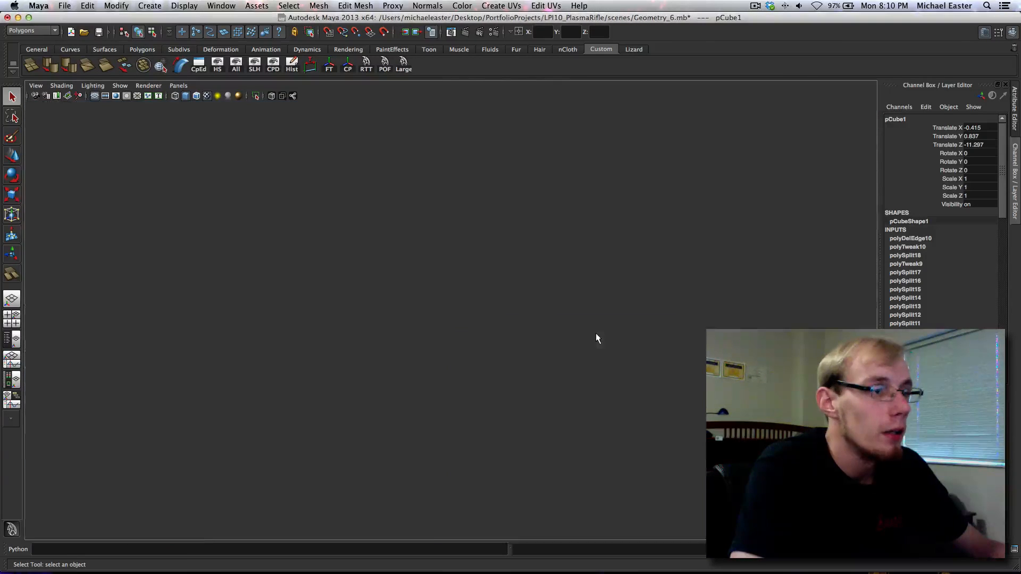
key(space)
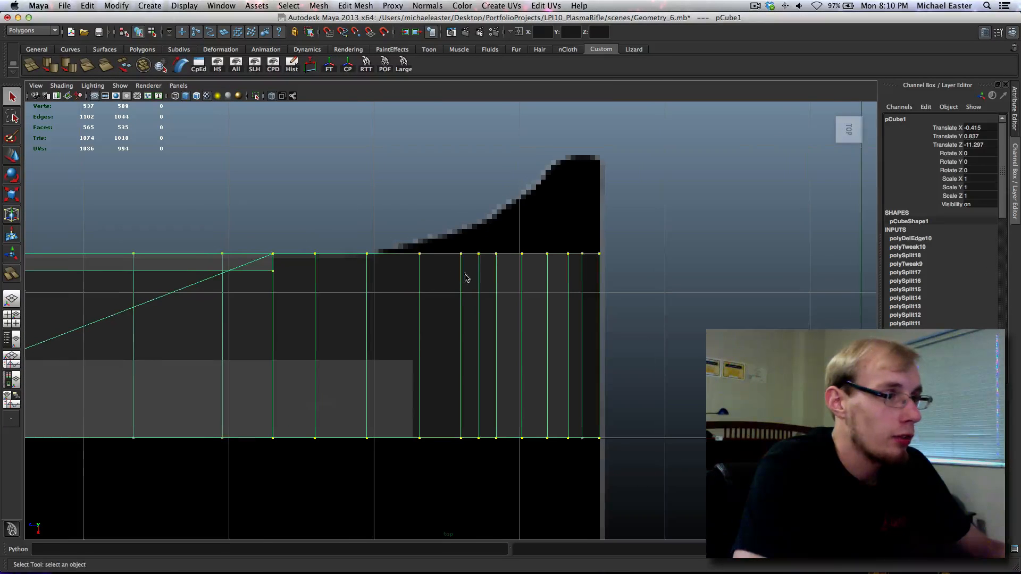
right_drag(465, 275, 439, 273)
key(w)
middle_drag(463, 305, 463, 292)
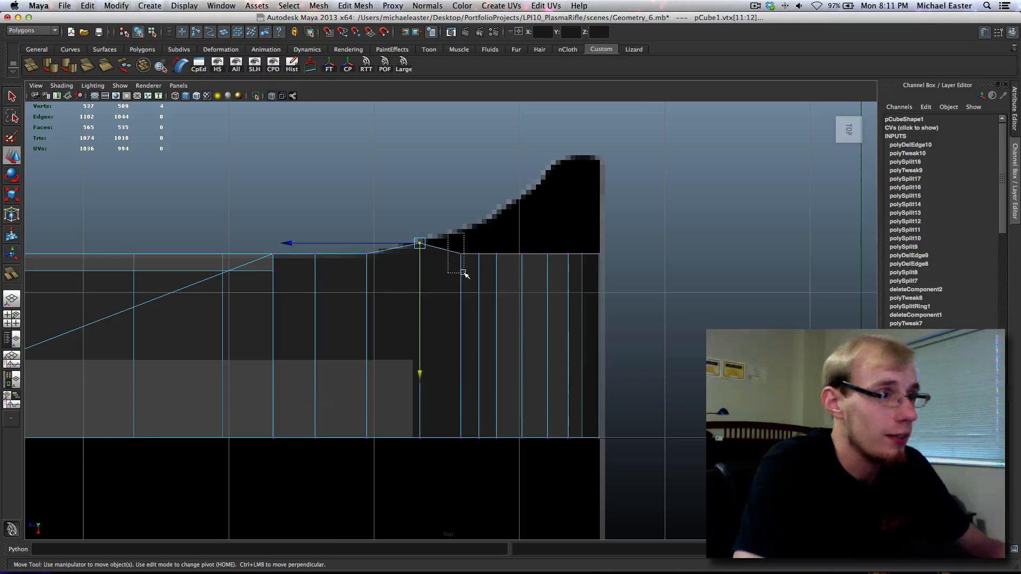
drag(463, 273, 472, 257)
middle_drag(472, 257, 510, 251)
click(478, 254)
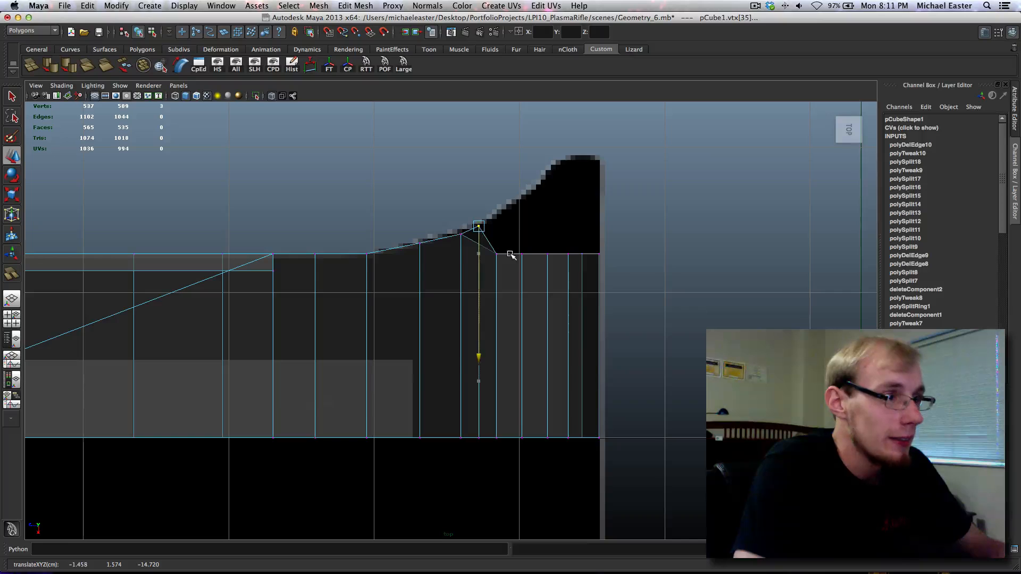
Move the next three outer vertex columns outward one by one along the steeper part of the reference flare.
drag(506, 244, 490, 265)
alt+middle_drag(517, 231, 495, 300)
alt+right_drag(444, 400, 529, 385)
middle_drag(530, 385, 532, 322)
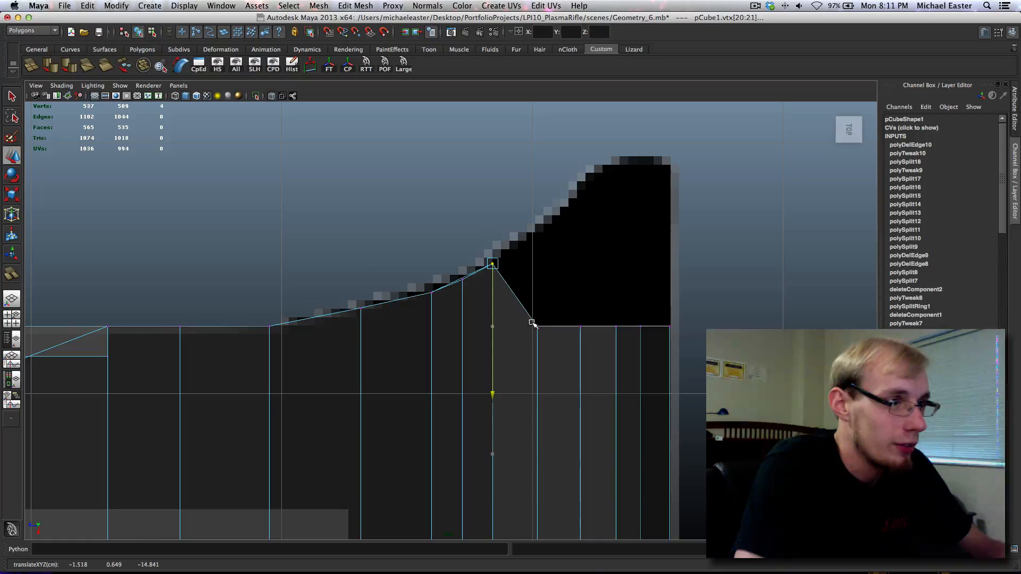
drag(527, 315, 544, 330)
middle_drag(547, 349, 537, 252)
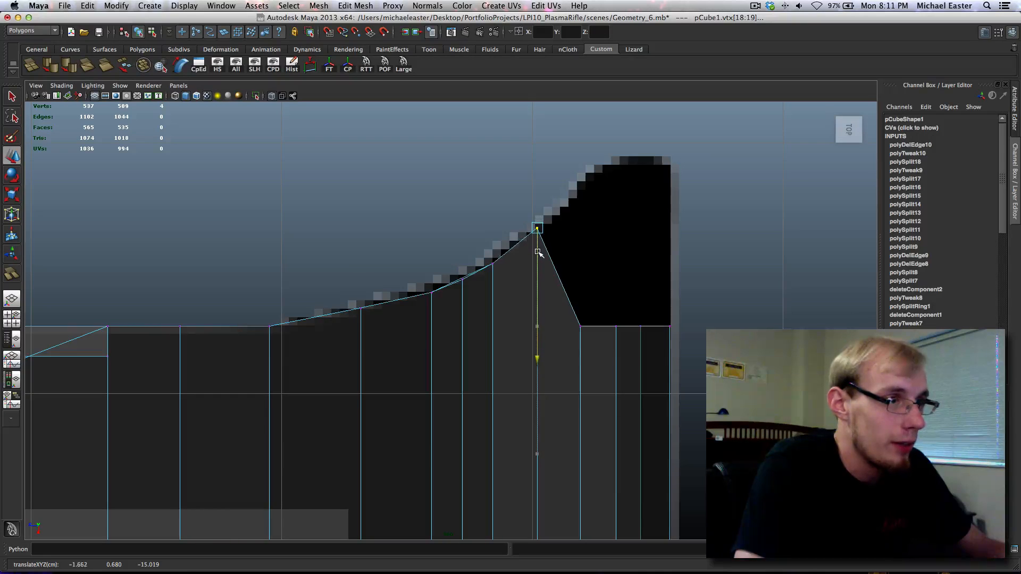
drag(612, 285, 572, 350)
middle_drag(596, 345, 599, 206)
Move the last three outer vertex columns at the stock's rear end outward to the tip of the reference flare.
drag(637, 267, 585, 358)
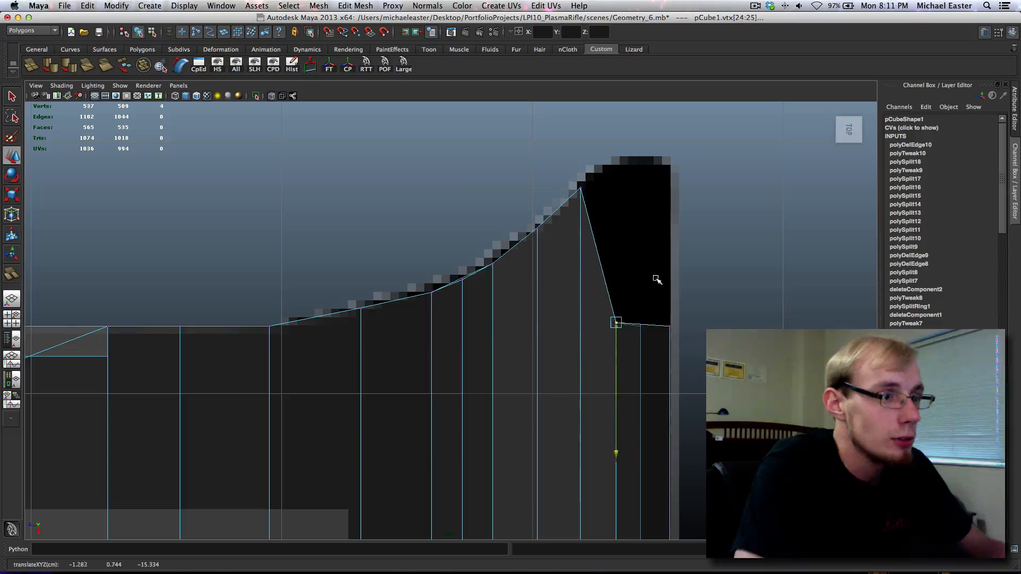
middle_drag(656, 278, 648, 178)
drag(647, 278, 614, 353)
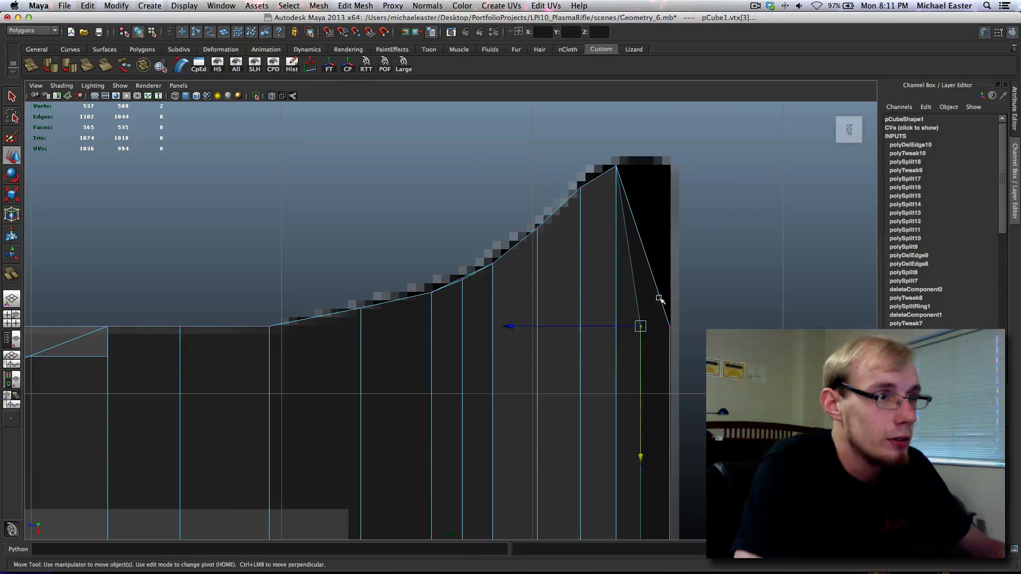
middle_drag(657, 244, 646, 78)
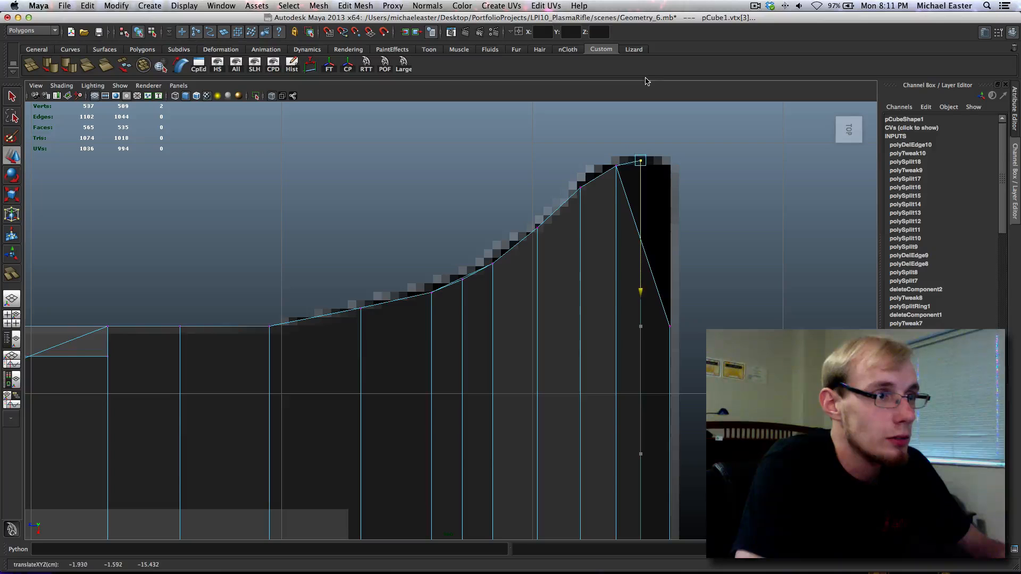
drag(654, 322, 660, 331)
middle_drag(660, 332, 728, 163)
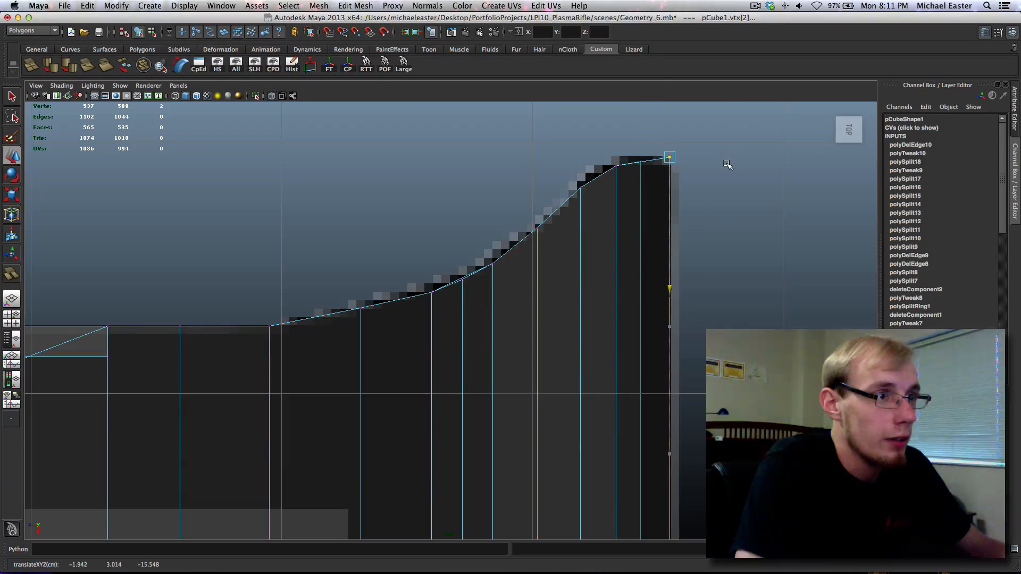
Examine the shape of the flared butt in the perspective view from above and from the front.
key(space)
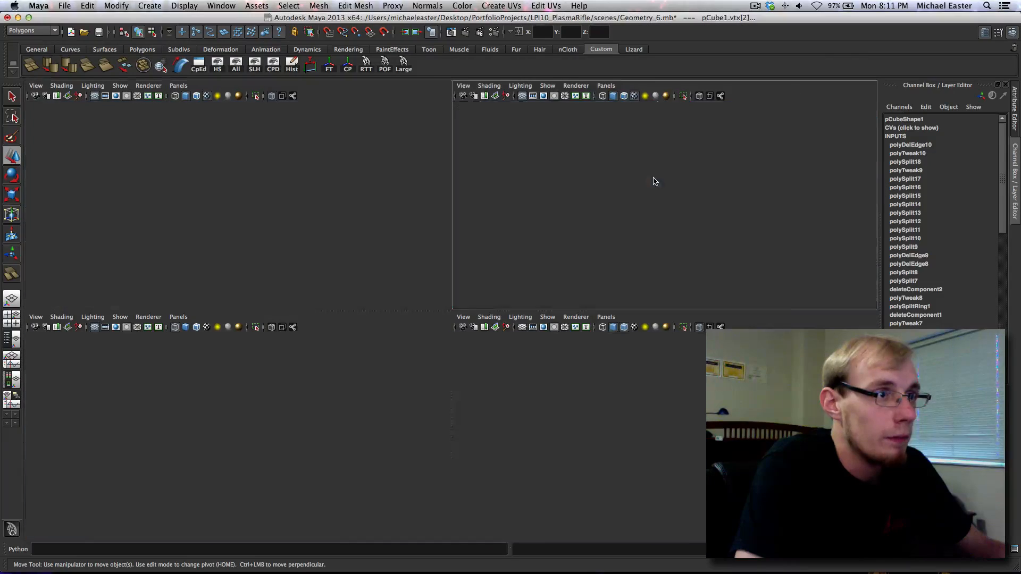
key(space)
alt+drag(655, 182, 543, 155)
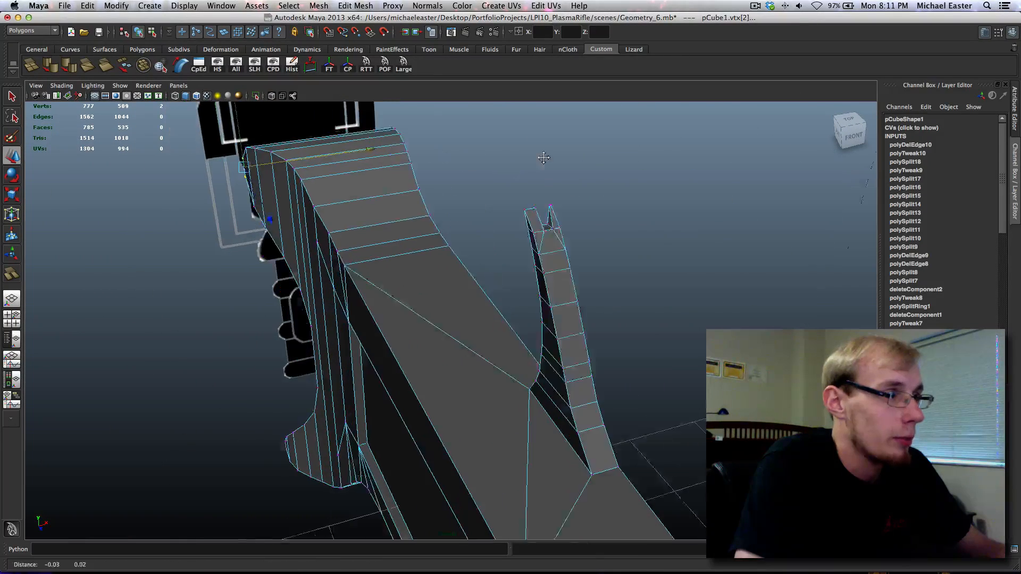
alt+right_drag(544, 156, 547, 159)
alt+middle_drag(547, 159, 551, 179)
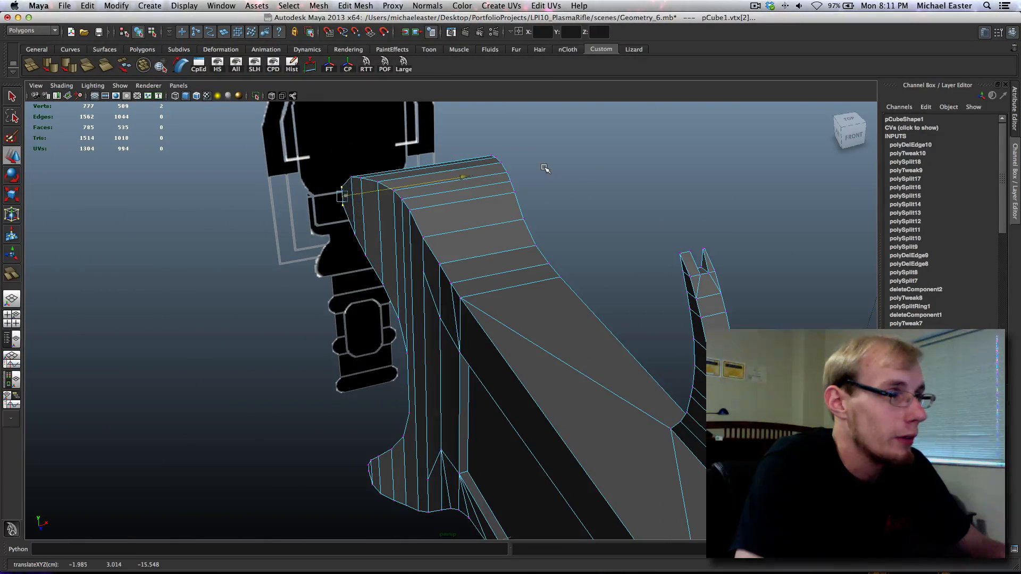
alt+drag(545, 168, 601, 353)
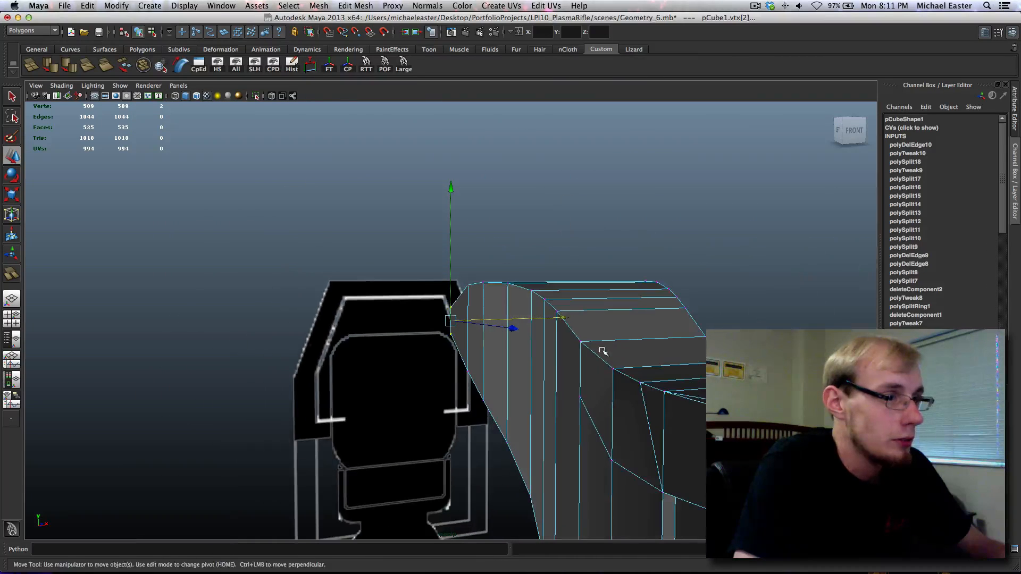
right_drag(601, 354, 621, 341)
alt+drag(731, 226, 563, 179)
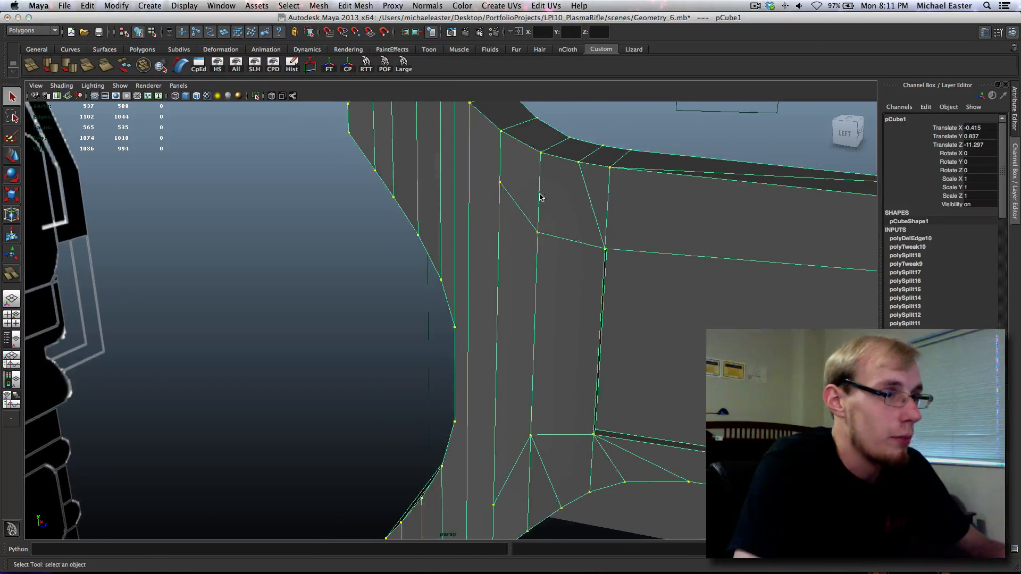
right_drag(540, 196, 540, 218)
scroll(505, 215, down, 5)
alt+drag(497, 224, 370, 174)
drag(451, 493, 468, 499)
alt+drag(537, 234, 474, 246)
Merge the two extra vertices on the stock's side near the butt into the vertices directly above them on the upper edge.
right_drag(474, 245, 433, 247)
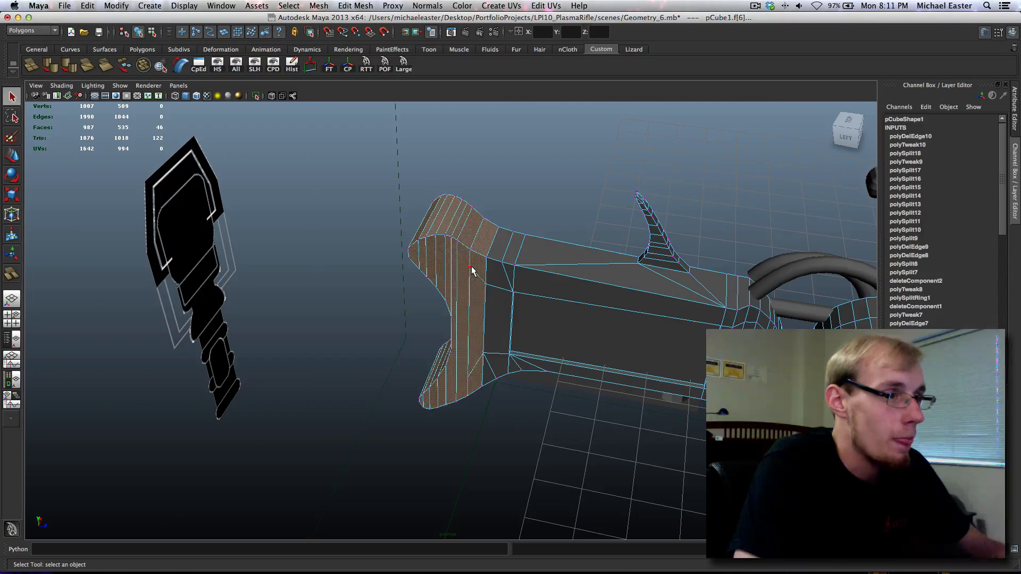
click(471, 267)
alt+middle_drag(473, 234, 457, 276)
alt+right_drag(457, 276, 506, 158)
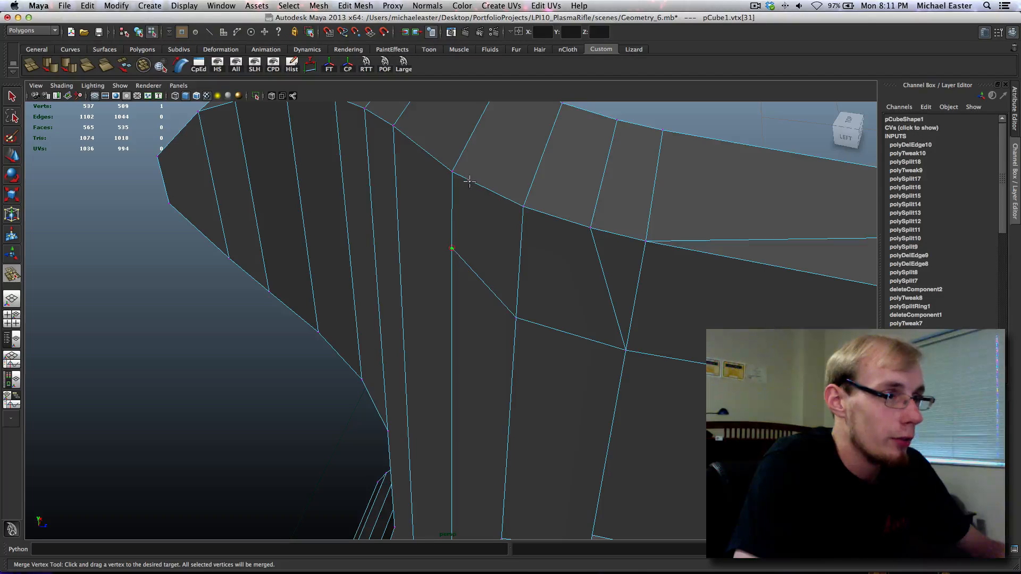
drag(461, 167, 460, 169)
alt+right_drag(463, 182, 474, 279)
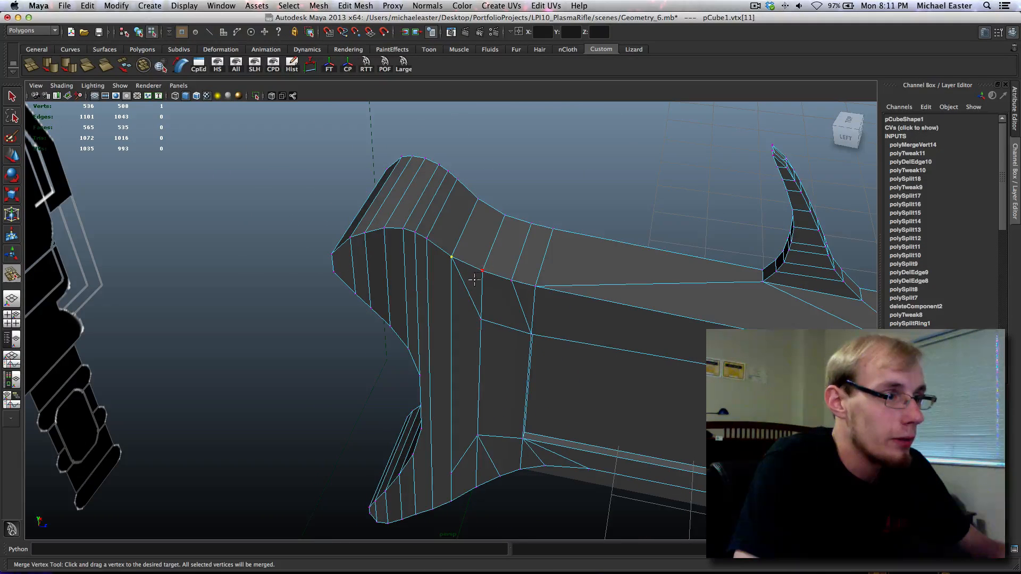
drag(488, 255, 488, 256)
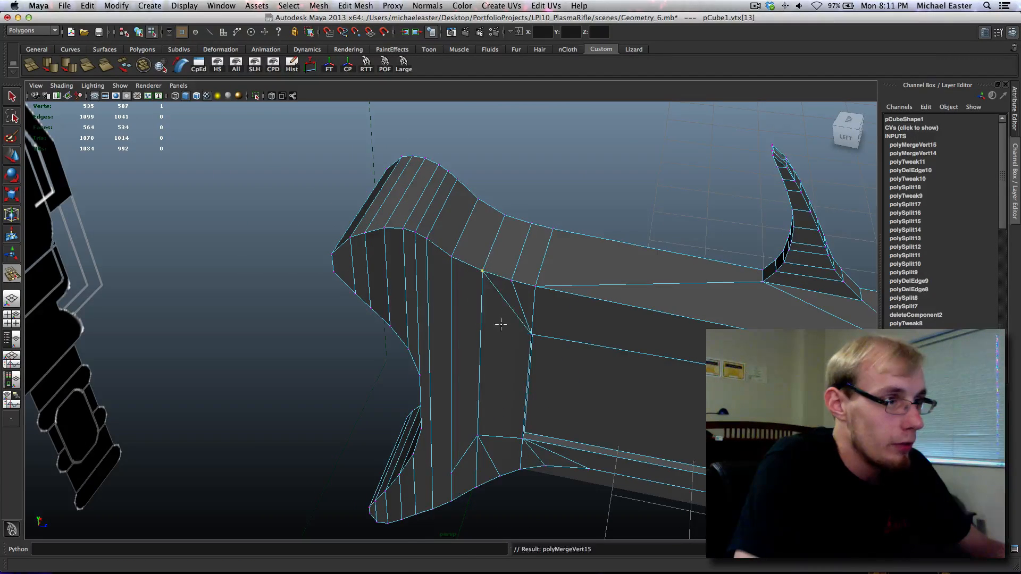
Merge the two matching extra vertices near the butt's lower curve into the lower edge vertices, then return to object mode.
alt+drag(502, 324, 506, 253)
alt+middle_drag(487, 390, 491, 162)
alt+drag(501, 277, 486, 276)
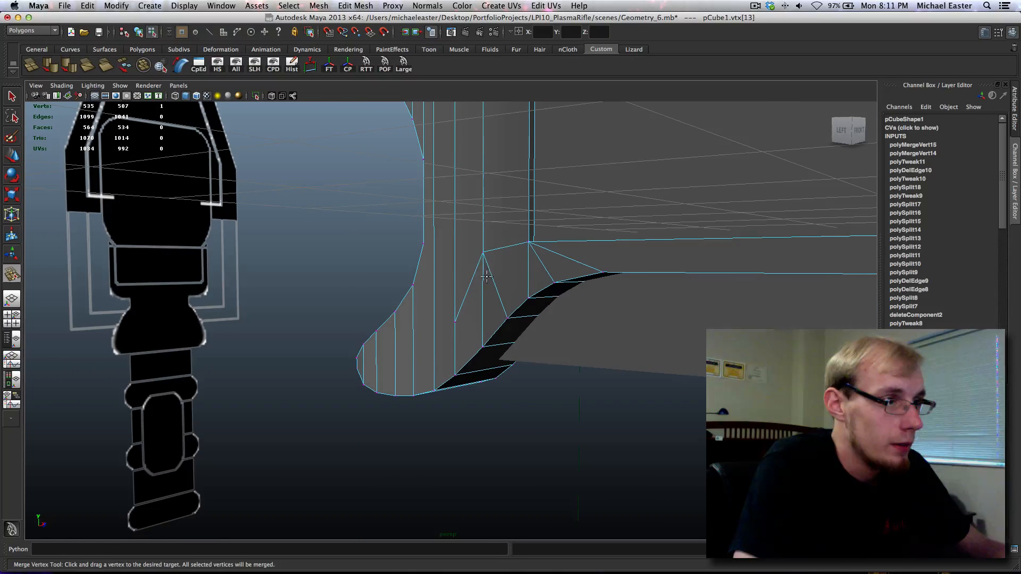
drag(481, 351, 483, 349)
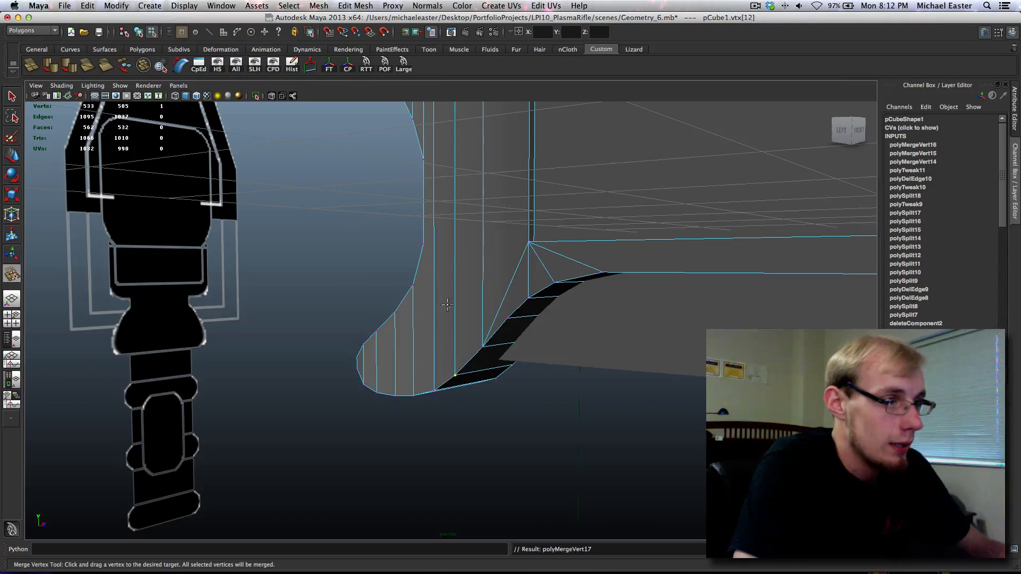
alt+drag(448, 304, 510, 304)
right_drag(486, 287, 535, 249)
key(q)
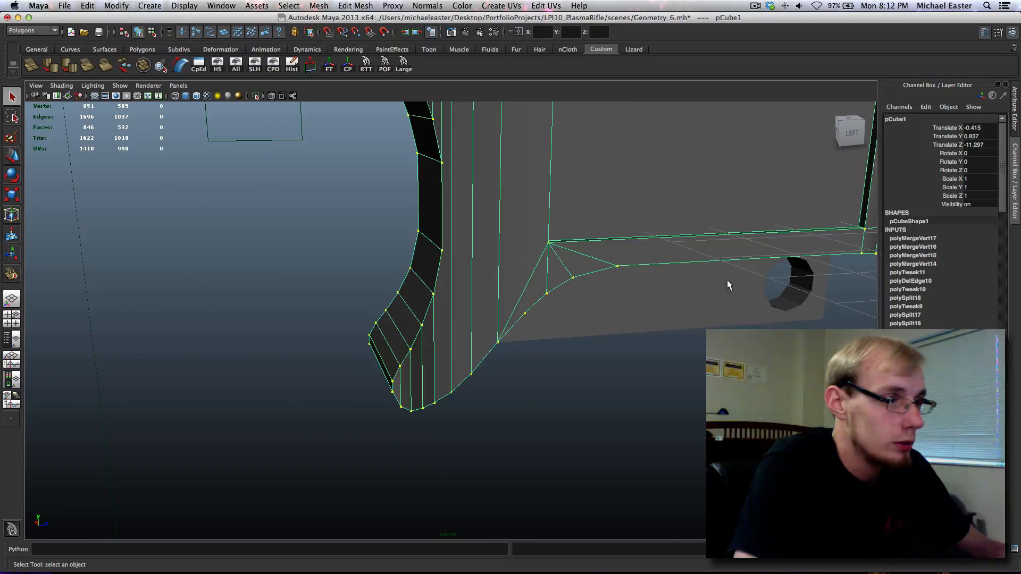
Soften the vertical edges across the flared butt's side face, including the short ones in its upper and lower tips.
alt+drag(729, 285, 409, 275)
right_click(412, 274)
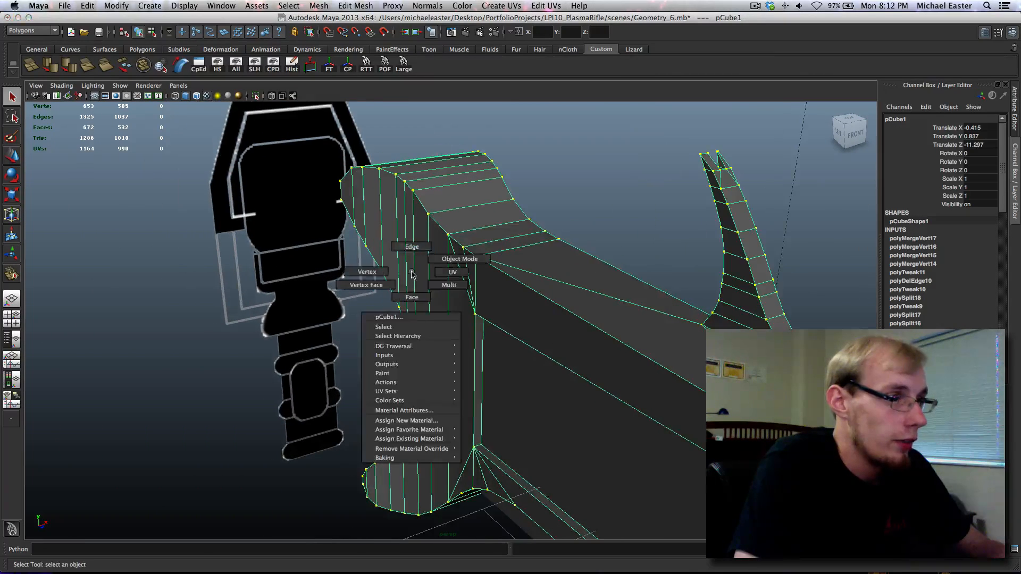
click(412, 247)
click(446, 292)
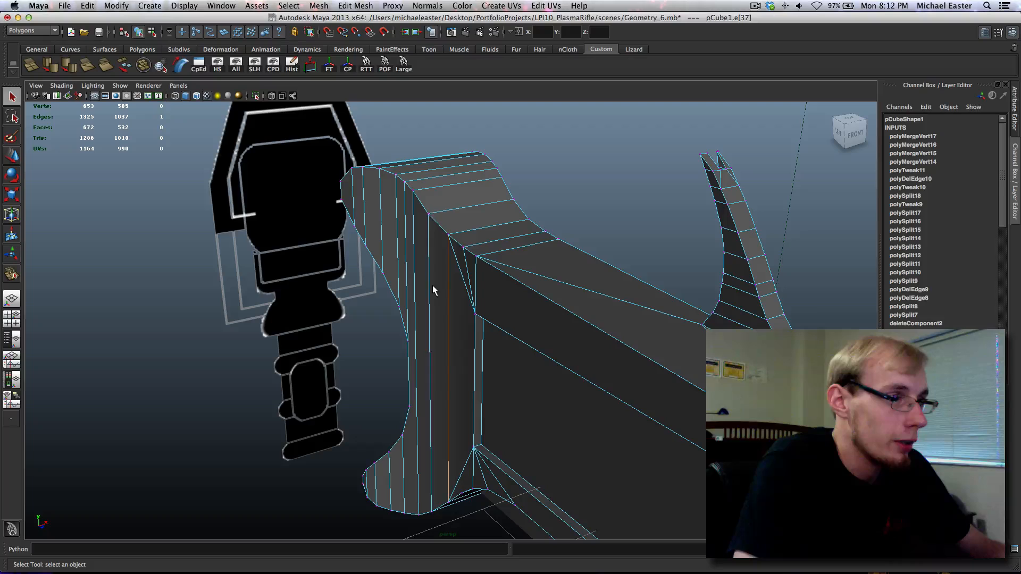
shift+click(426, 282)
shift+click(414, 276)
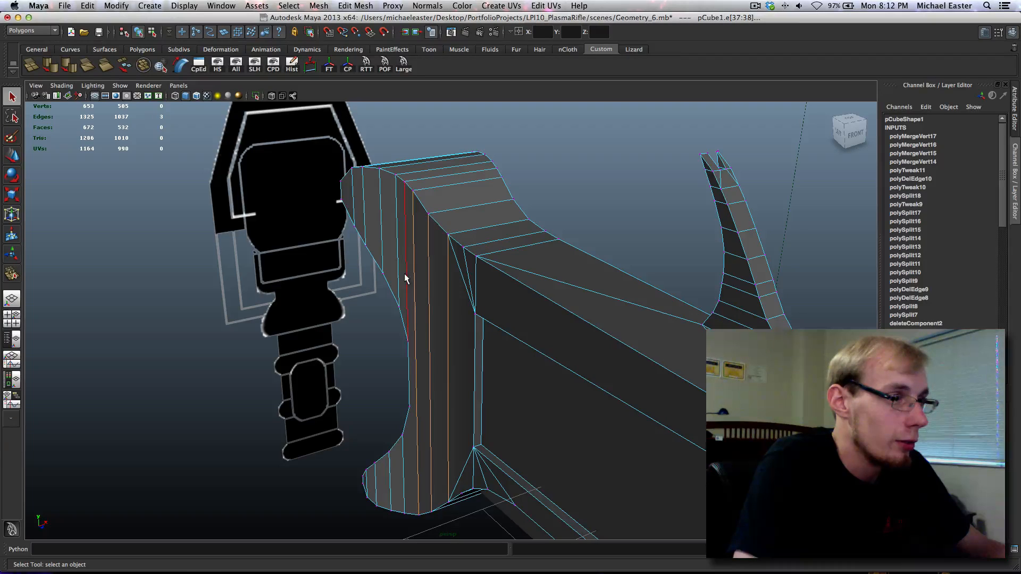
shift+click(404, 274)
shift+click(396, 267)
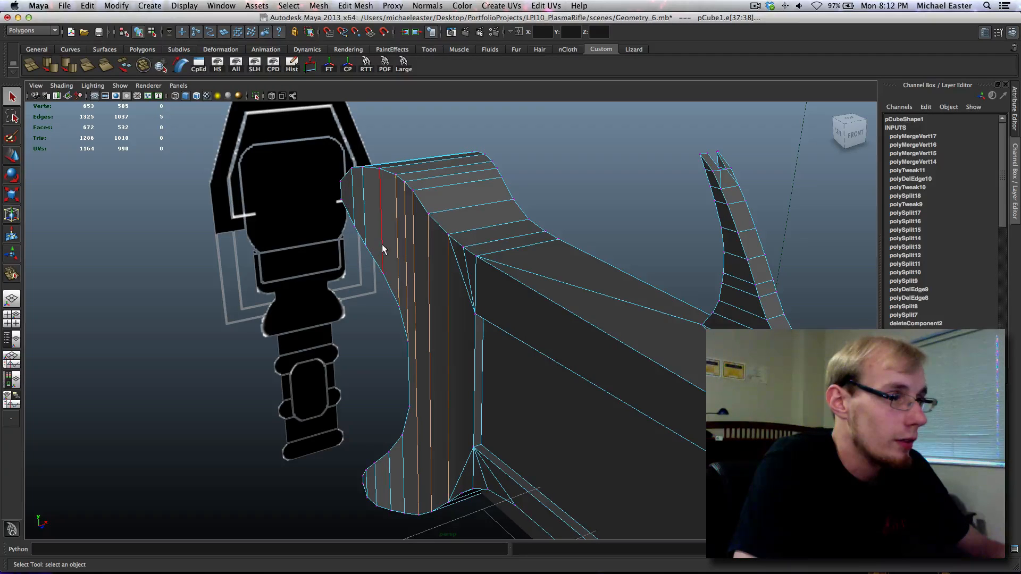
shift+click(382, 245)
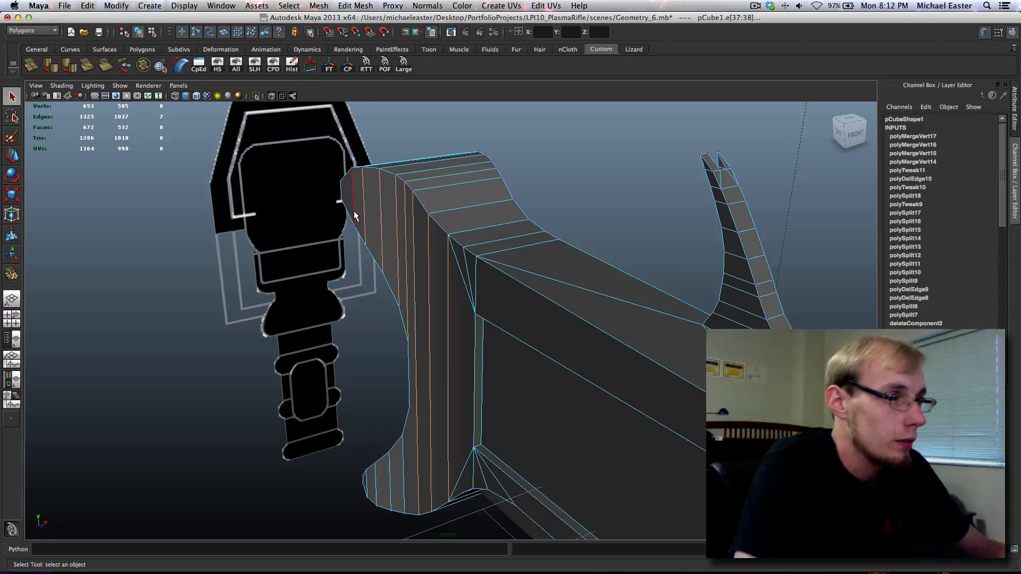
shift+click(354, 211)
alt+middle_drag(463, 448, 460, 335)
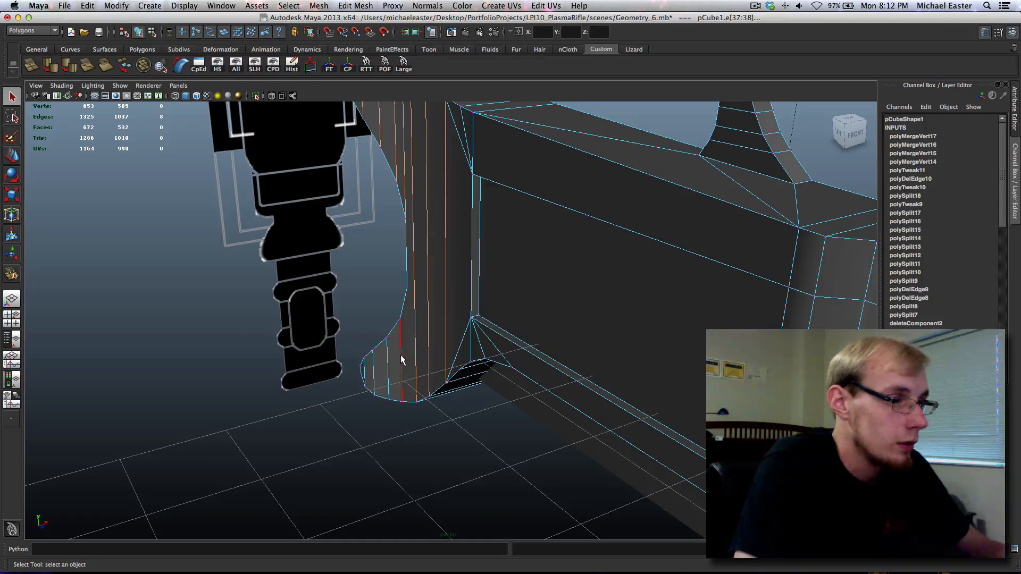
shift+click(389, 366)
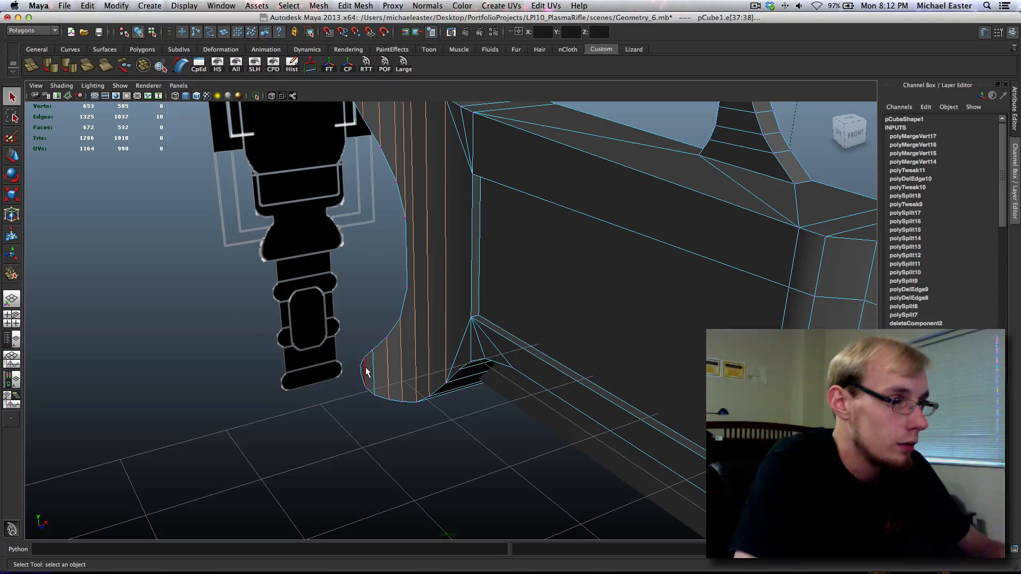
shift+click(374, 369)
shift+right_drag(451, 296, 563, 304)
right_drag(447, 276, 467, 254)
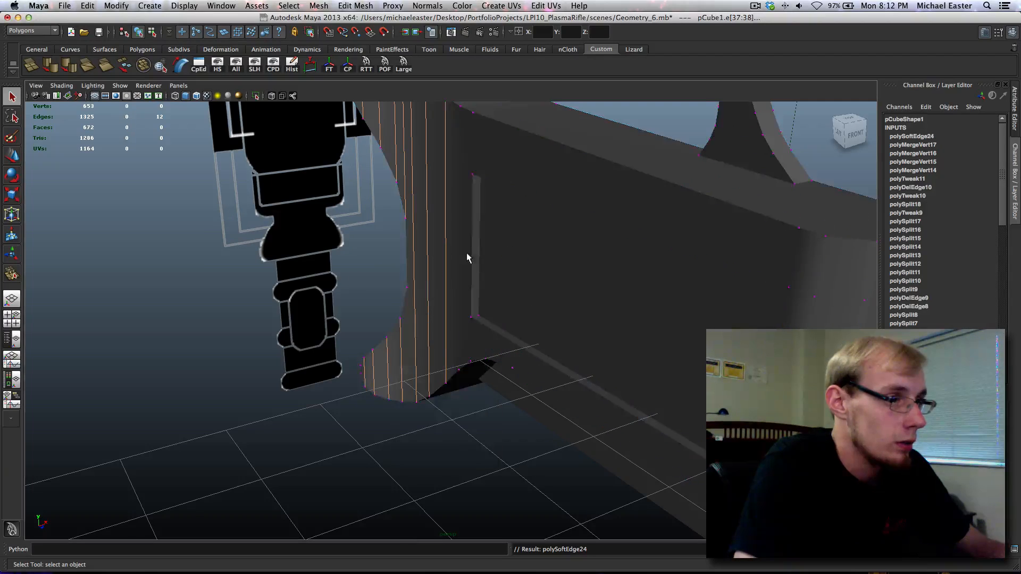
Render the whole rifle from the perspective view with Maya Software, and close the render window after checking it.
alt+middle_drag(467, 254, 515, 360)
click(582, 419)
alt+drag(582, 420, 504, 348)
key(ctrl+r)
key(ctrl+r)
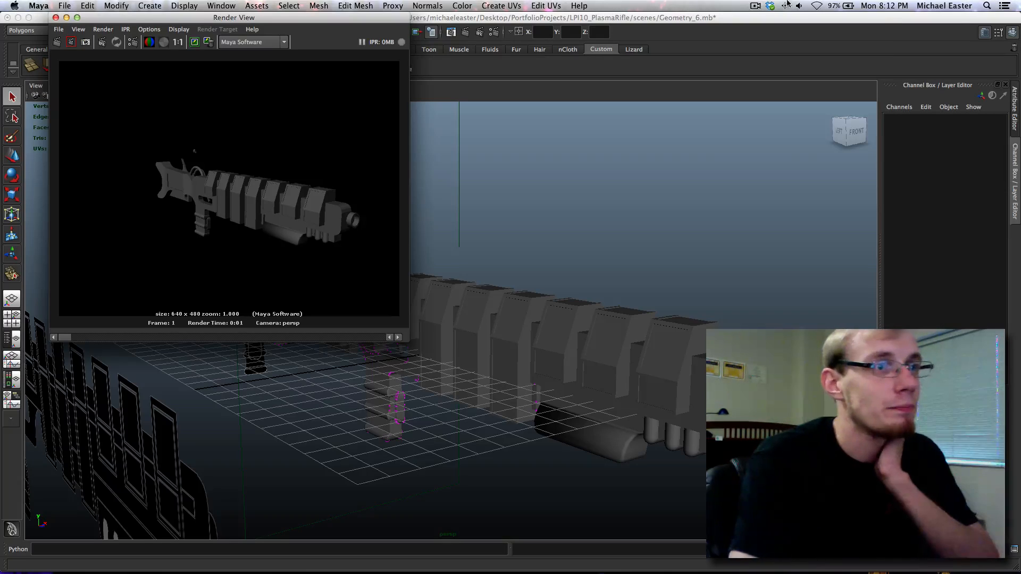
click(755, 5)
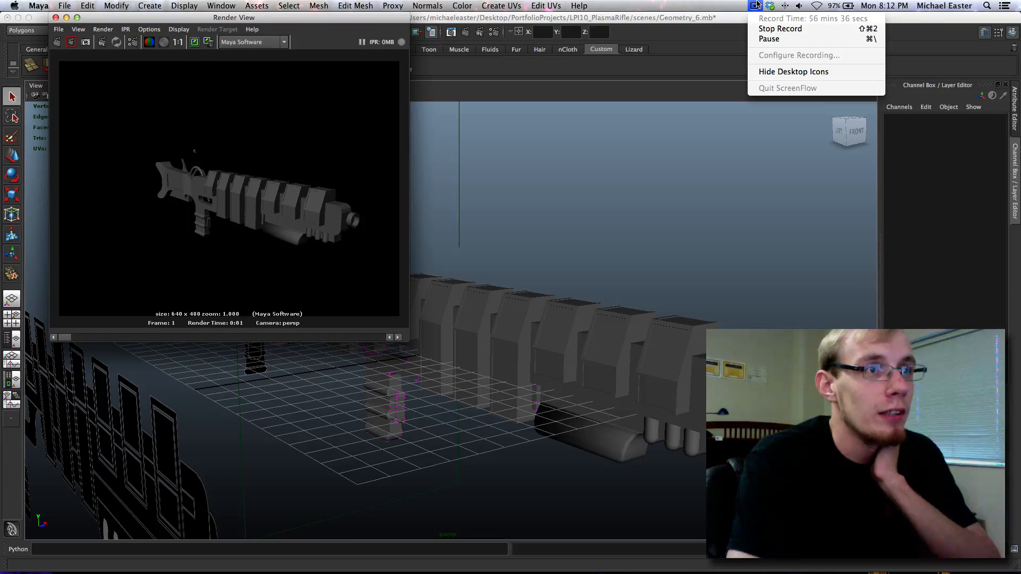
click(755, 5)
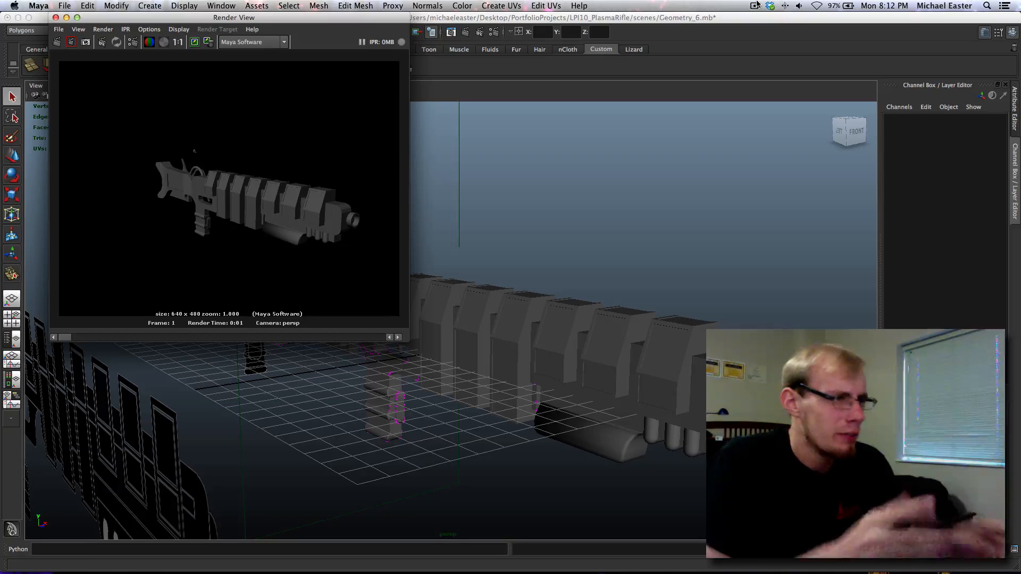
alt+drag(583, 373, 588, 298)
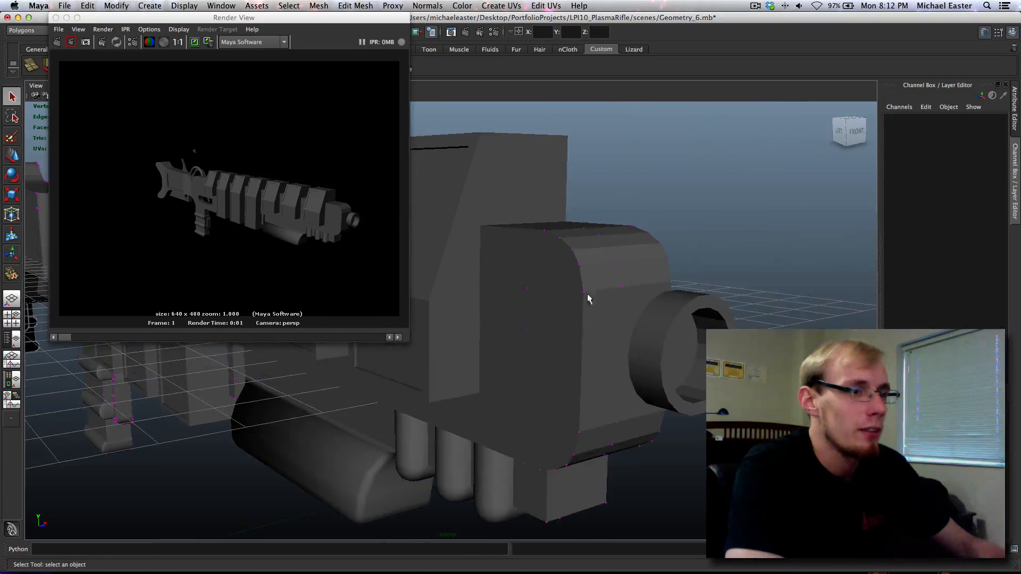
click(55, 18)
Soften the edges running across the rounded upper and lower corners of the rifle's front block behind the muzzle ring.
click(618, 277)
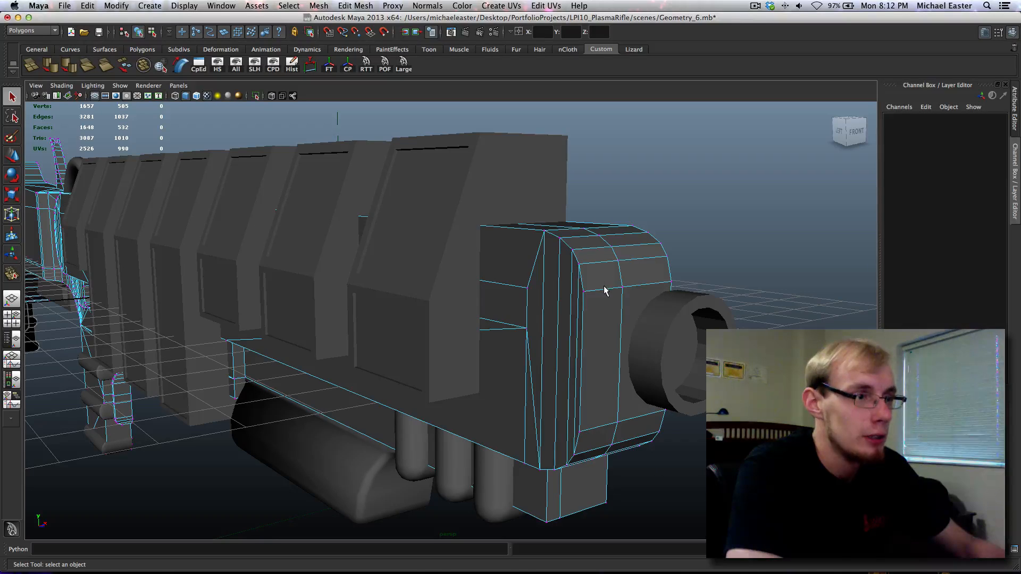
click(605, 287)
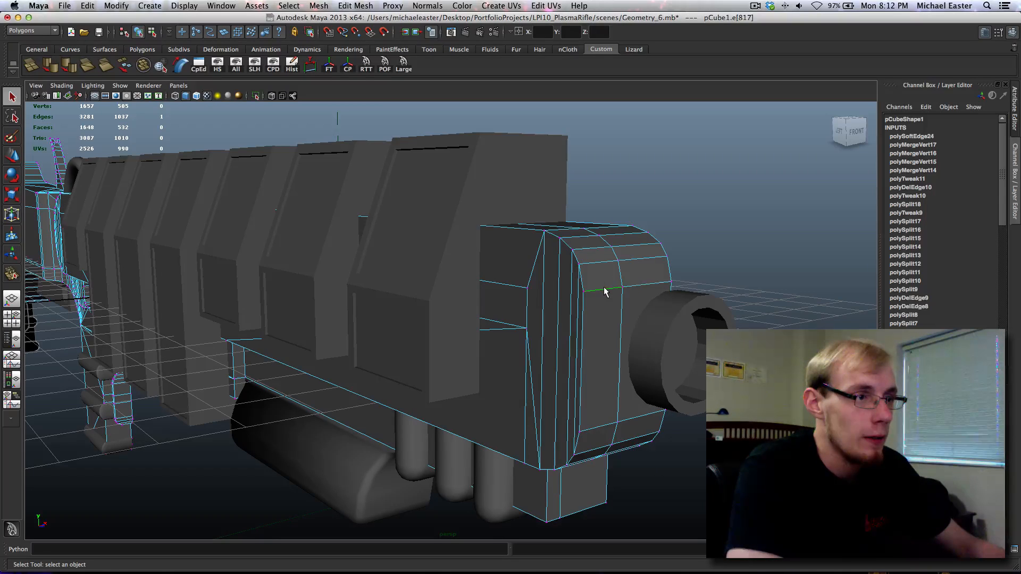
shift+double_click(586, 239)
shift+click(568, 232)
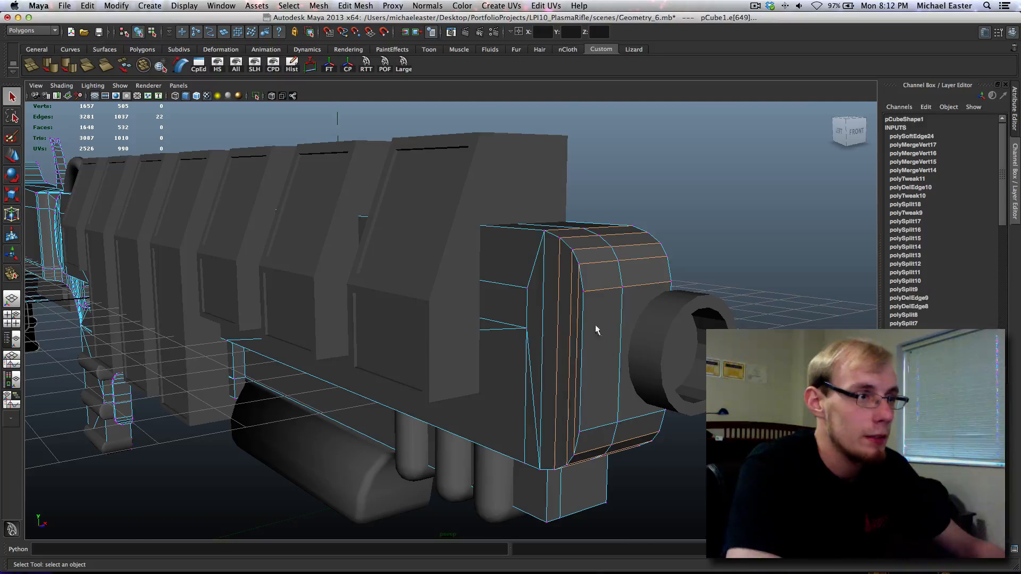
alt+drag(595, 329, 585, 340)
key(ctrl+z)
alt+drag(629, 393, 477, 229)
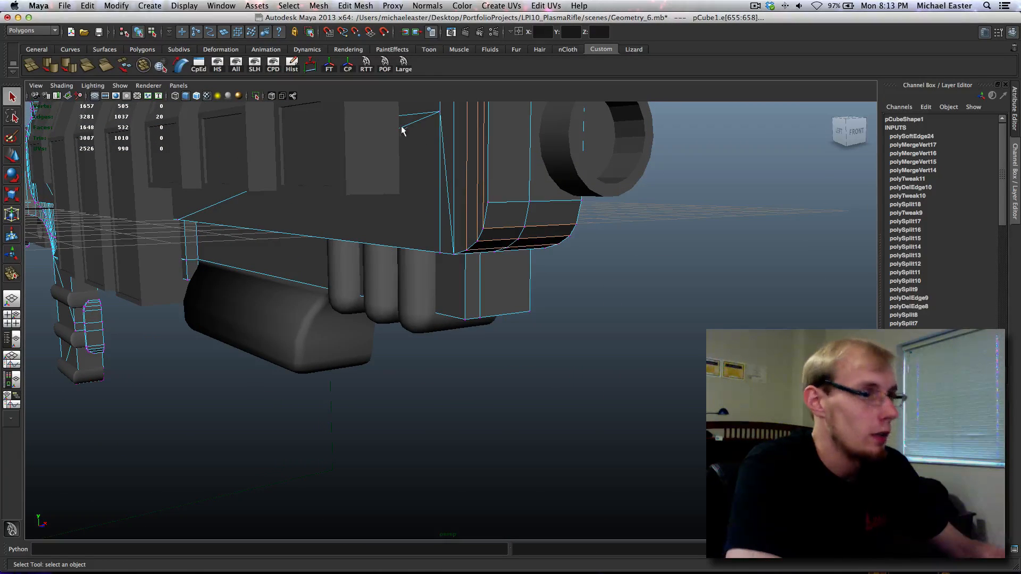
drag(400, 126, 484, 221)
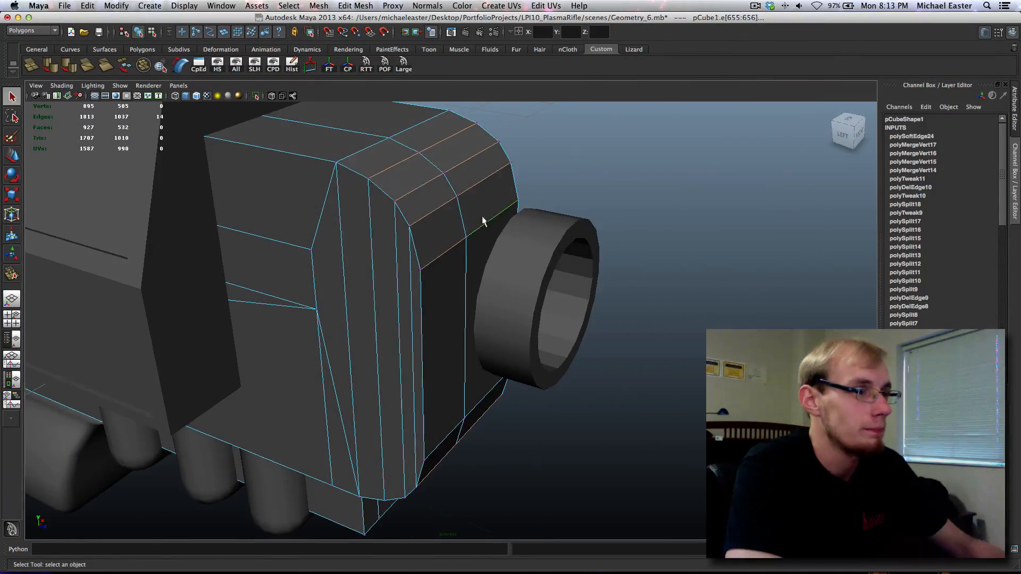
shift+right_drag(421, 178, 492, 208)
right_drag(441, 201, 490, 186)
click(567, 143)
alt+middle_drag(456, 214, 527, 220)
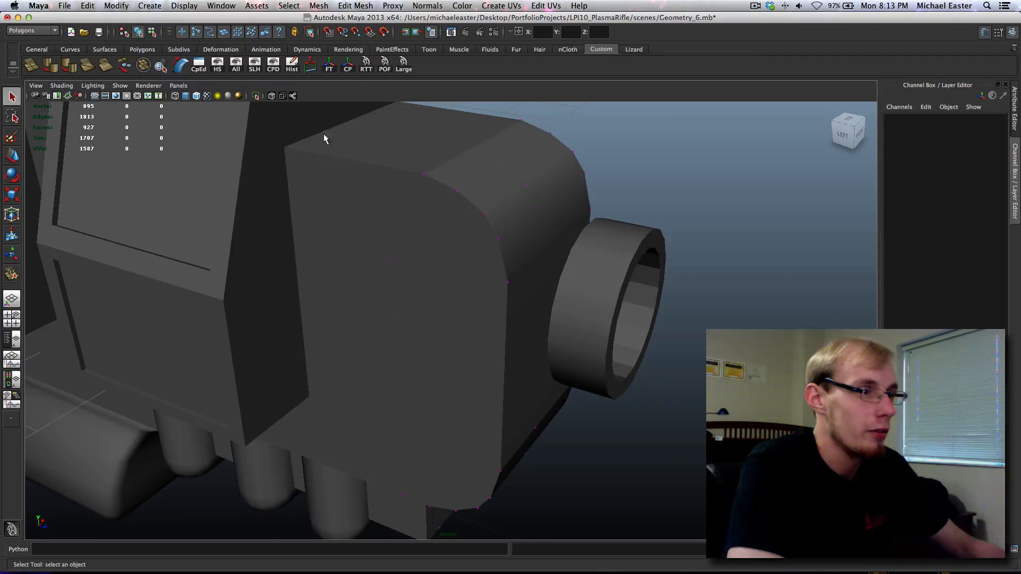
Examine the shading of the rifle's body from the front block along the shroud segments back to the grip.
alt+right_drag(324, 139, 727, 317)
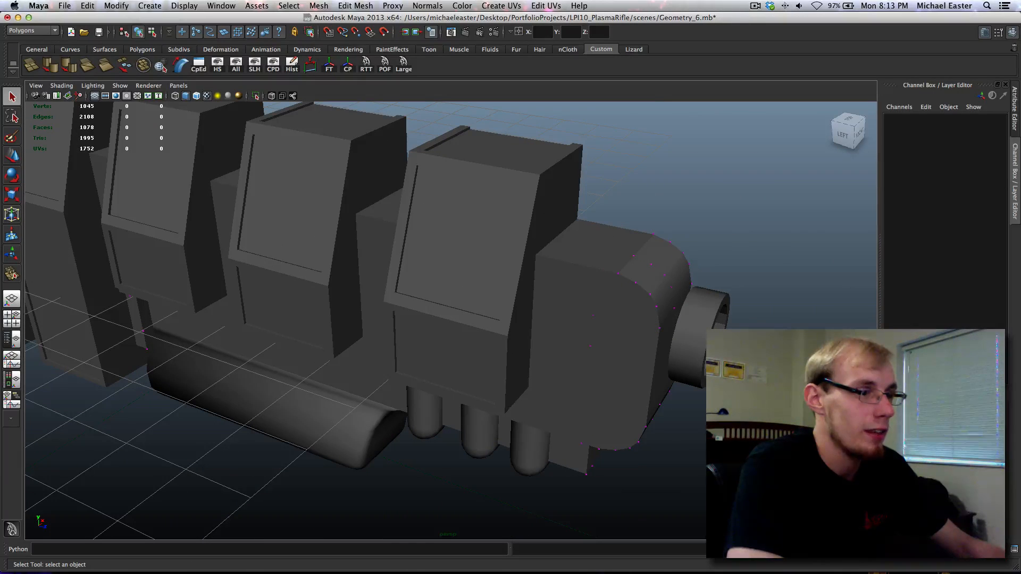
alt+drag(420, 343, 378, 337)
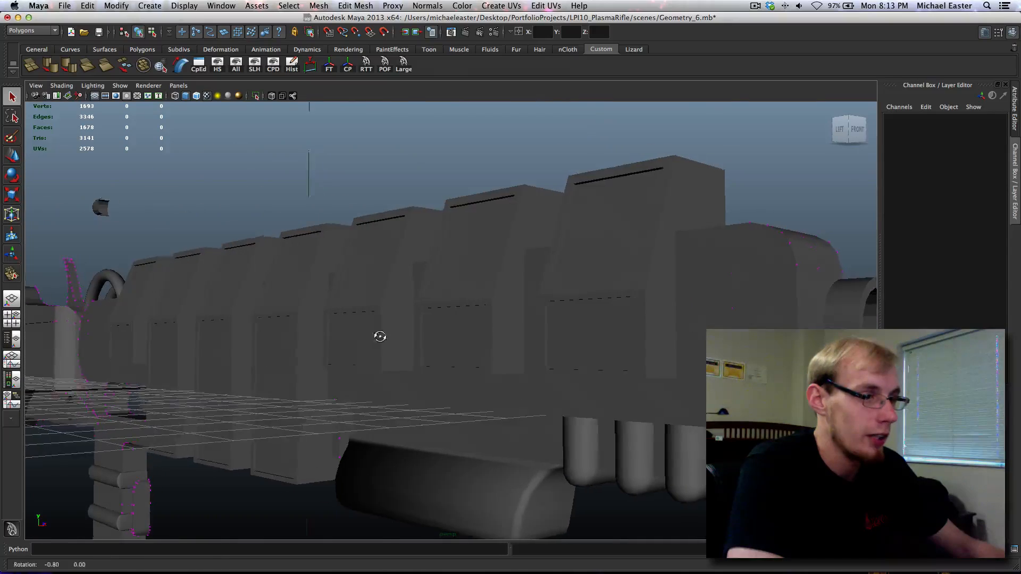
alt+right_drag(378, 337, 410, 346)
alt+middle_drag(410, 346, 678, 369)
alt+middle_drag(431, 330, 657, 333)
scroll(656, 332, down, 3)
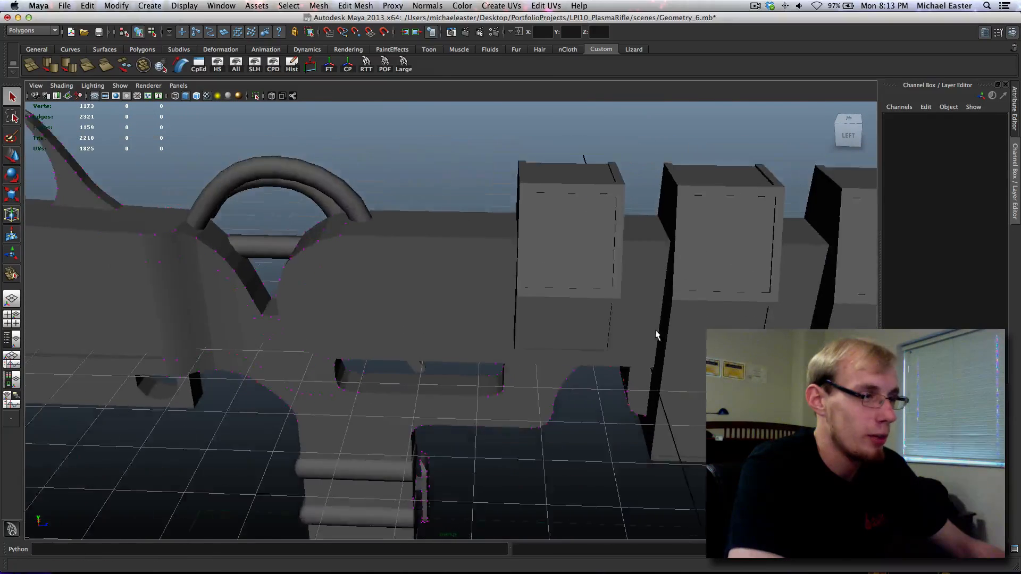
alt+middle_drag(346, 254, 463, 298)
alt+drag(463, 302, 479, 303)
Select the body mesh and examine its wireframe around the butt, the stock and the curved notch below the ring handle.
click(350, 278)
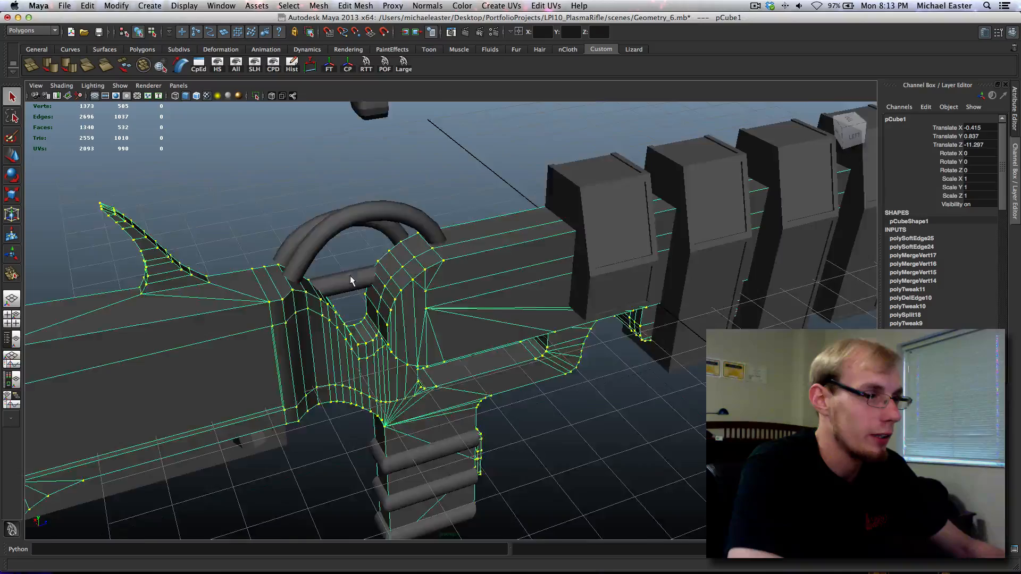
alt+drag(350, 279, 371, 306)
alt+middle_drag(237, 332, 276, 343)
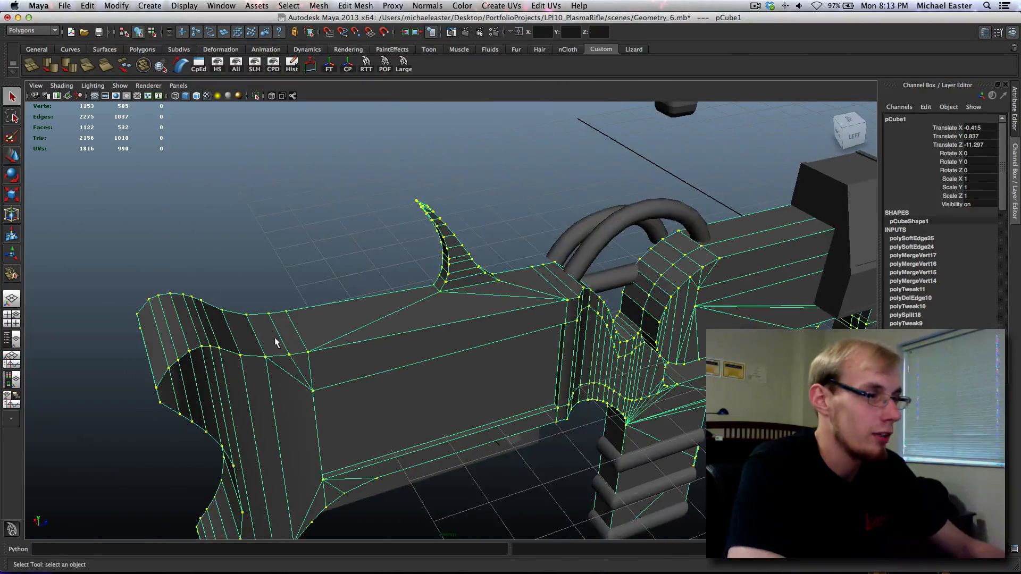
alt+drag(427, 444, 222, 298)
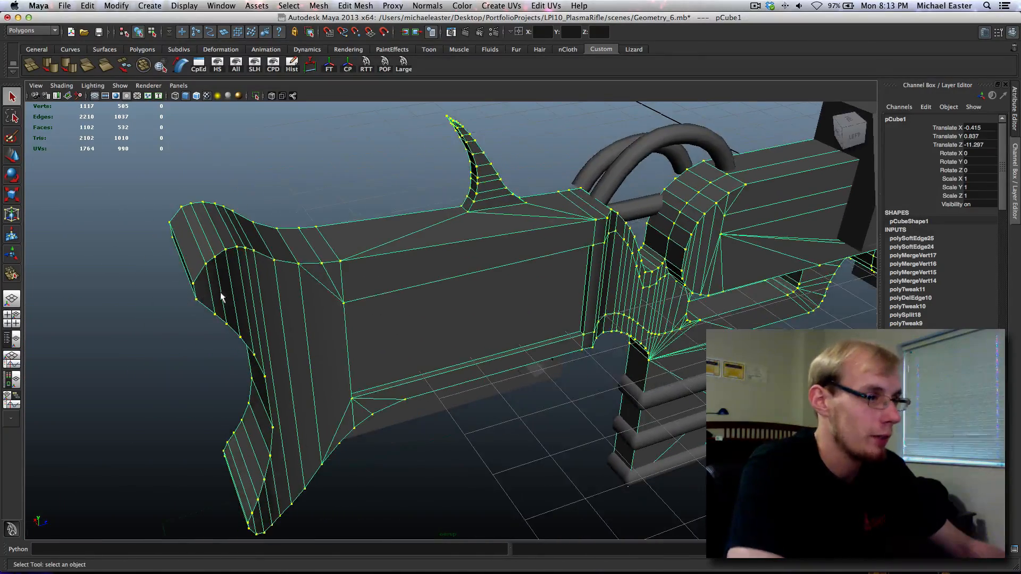
alt+drag(324, 442, 351, 394)
alt+middle_drag(359, 388, 319, 516)
alt+right_drag(319, 516, 413, 432)
alt+middle_drag(399, 368, 480, 312)
alt+right_drag(480, 313, 360, 292)
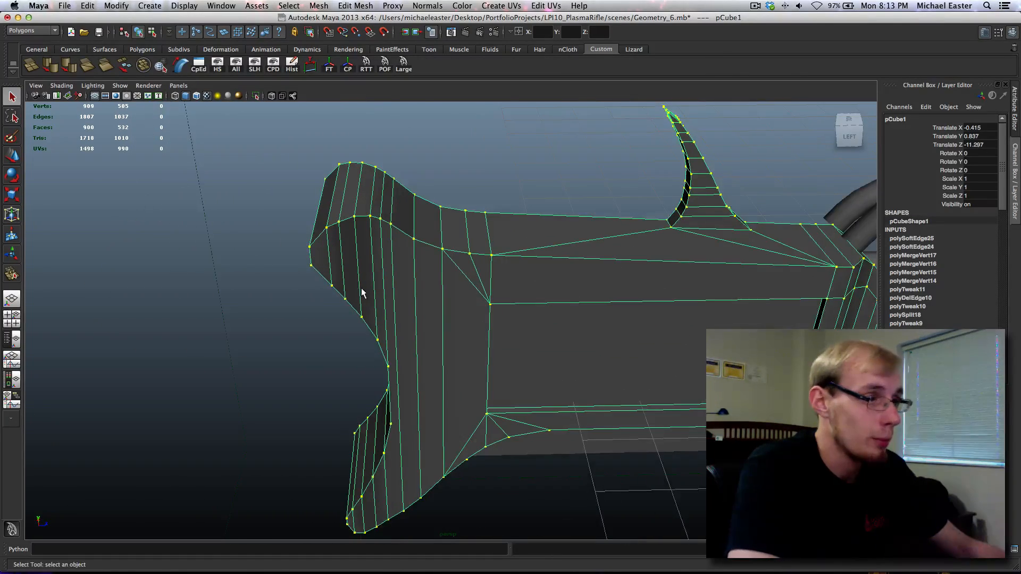
alt+middle_drag(360, 292, 438, 326)
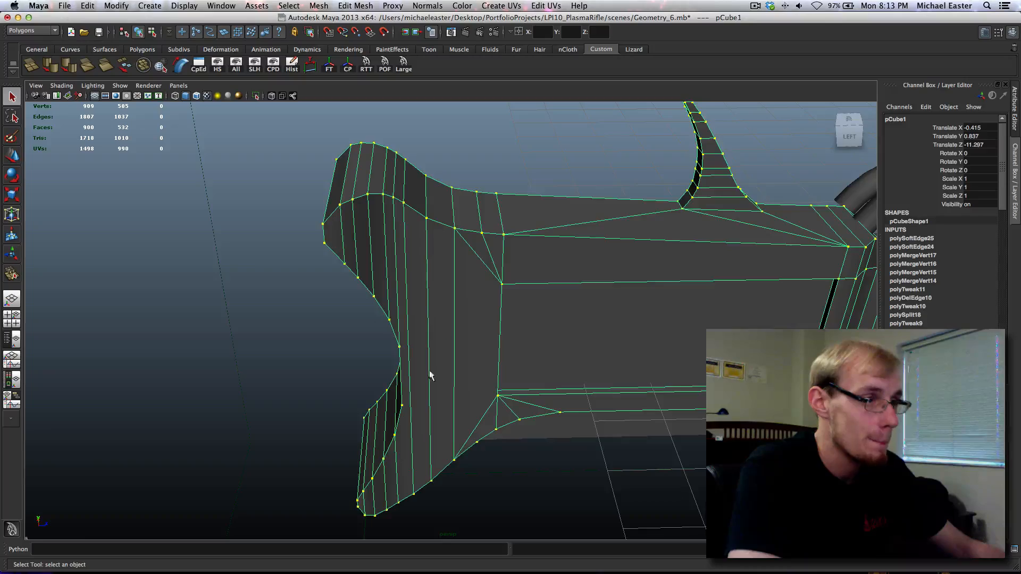
alt+middle_drag(532, 362, 417, 308)
alt+middle_drag(642, 382, 190, 432)
alt+middle_drag(468, 328, 441, 358)
alt+right_drag(442, 359, 489, 362)
alt+middle_drag(327, 358, 352, 344)
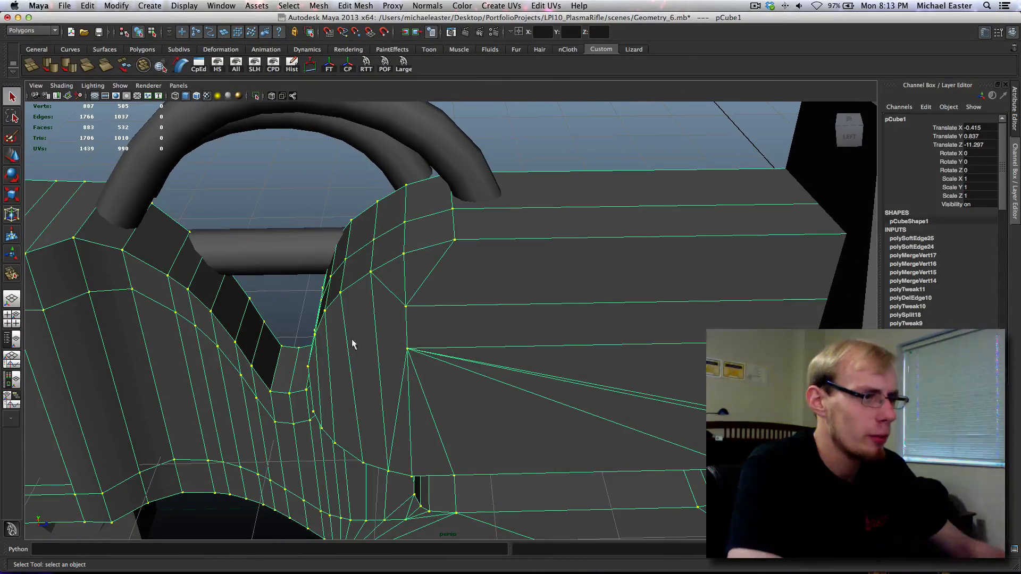
click(750, 6)
click(643, 173)
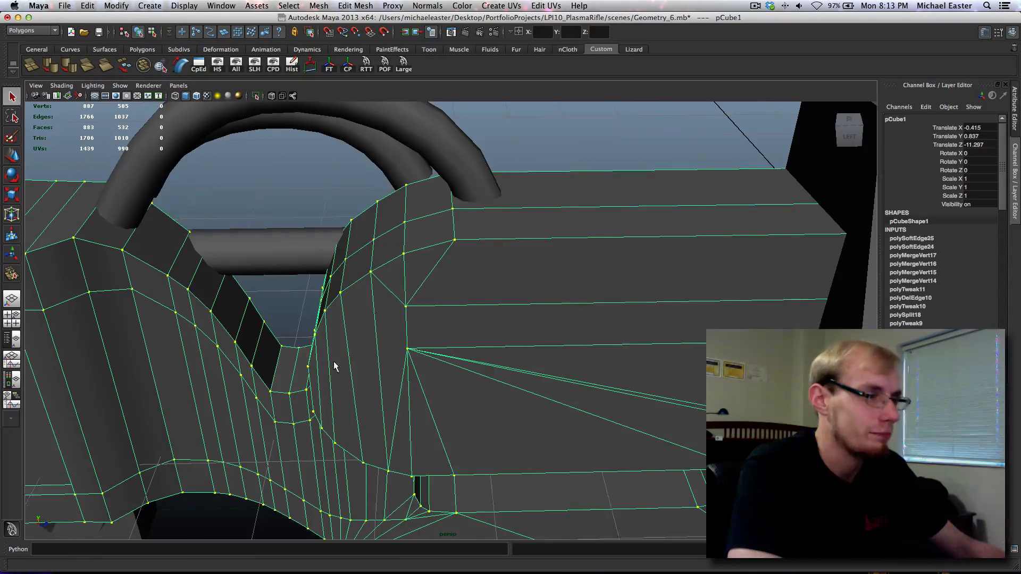
Examine the body mesh's wireframe from the curved notch below the ring handle along the upper receiver, and the whole rifle out to the muzzle.
alt+drag(333, 366, 438, 271)
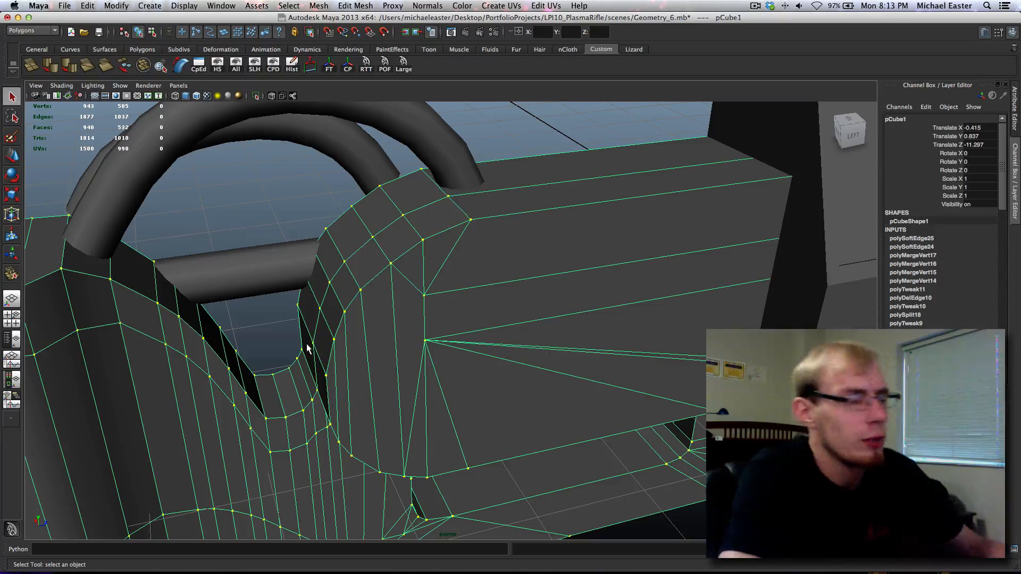
alt+drag(432, 322, 531, 338)
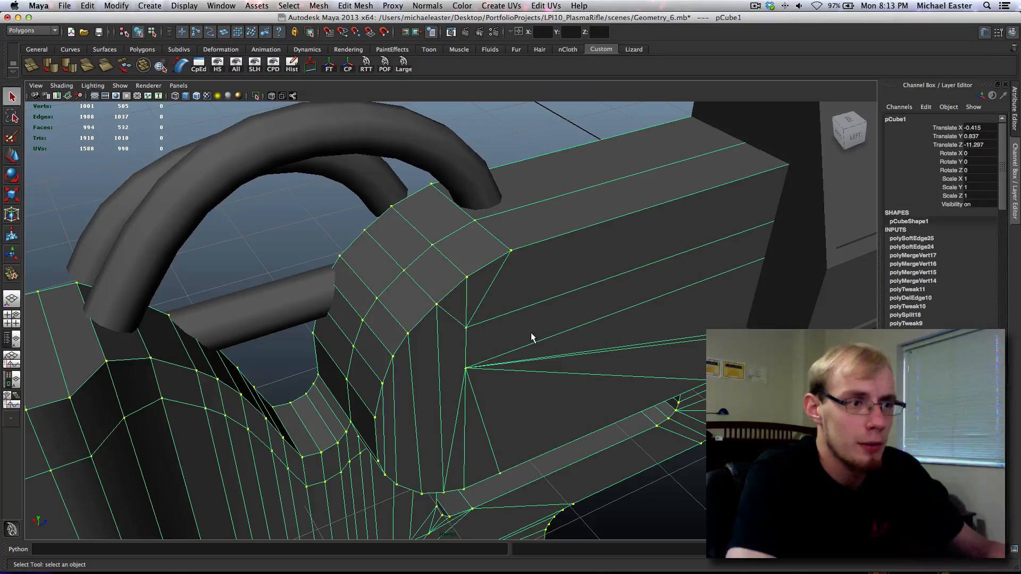
alt+drag(561, 394, 464, 380)
scroll(375, 290, down, 6)
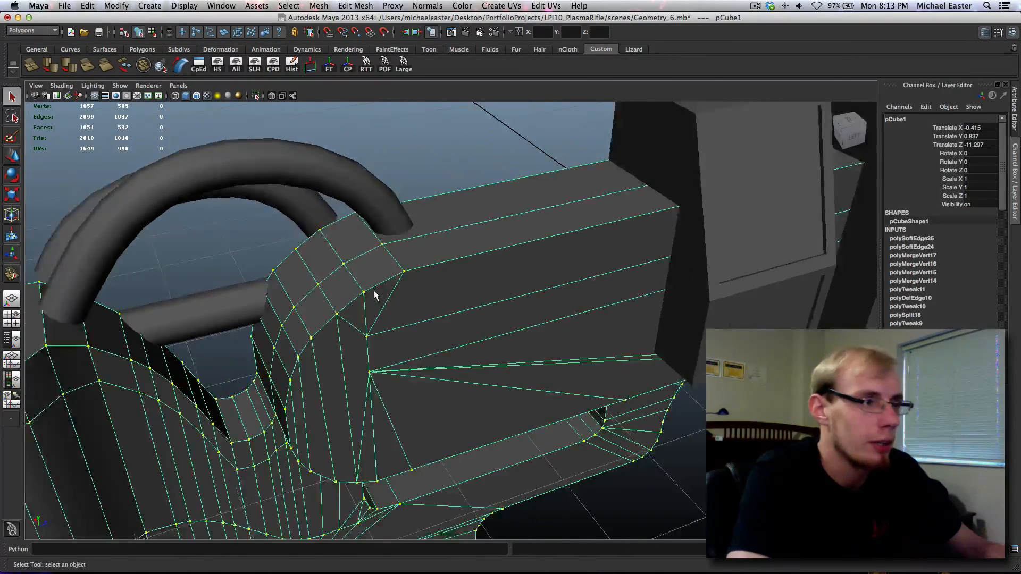
alt+drag(412, 340, 459, 308)
alt+middle_drag(459, 308, 481, 446)
alt+drag(597, 441, 631, 456)
alt+middle_drag(632, 456, 310, 314)
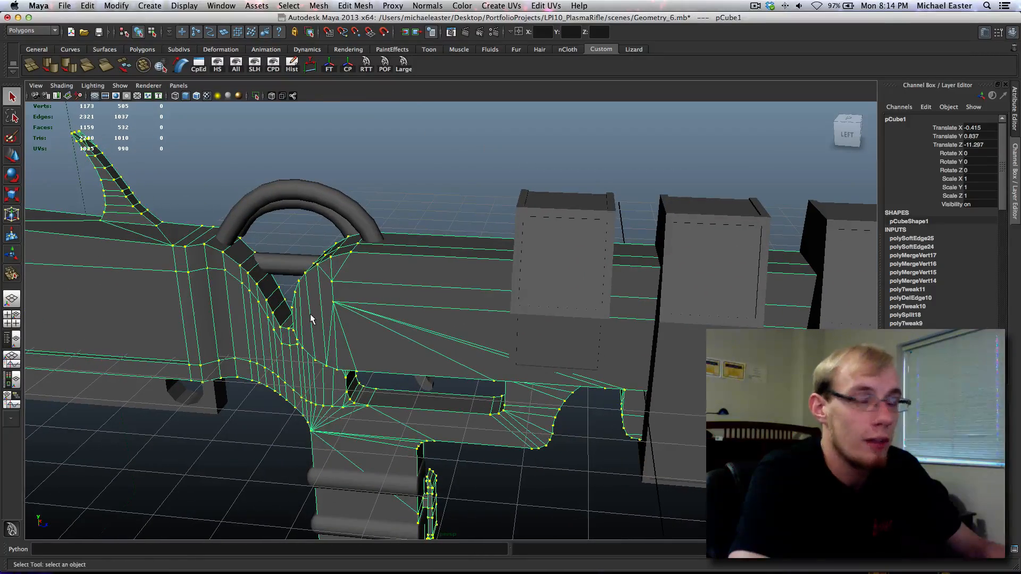
alt+middle_drag(513, 294, 181, 282)
scroll(410, 324, down, 4)
scroll(413, 330, down, 4)
alt+drag(412, 330, 462, 363)
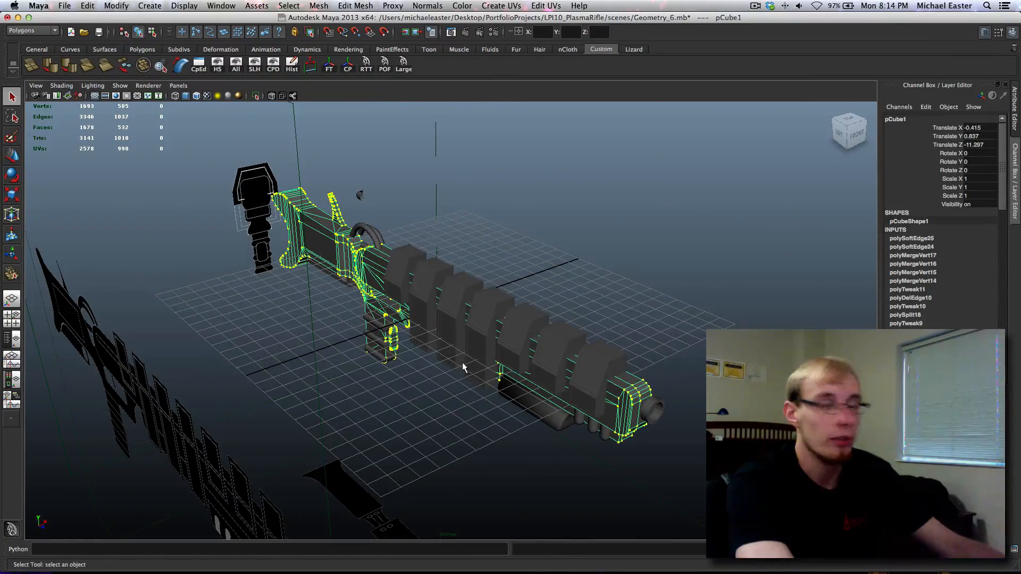
click(753, 6)
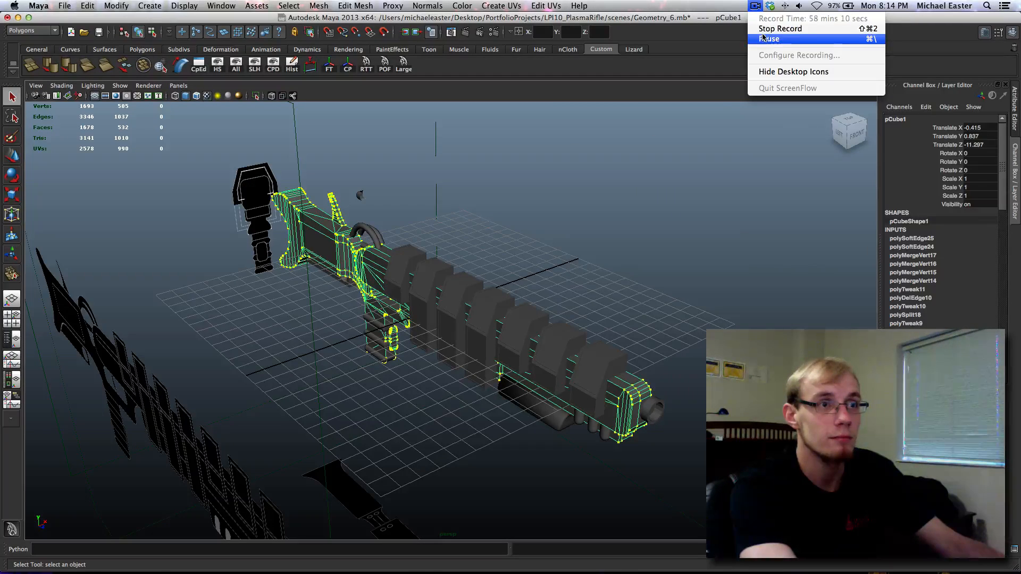